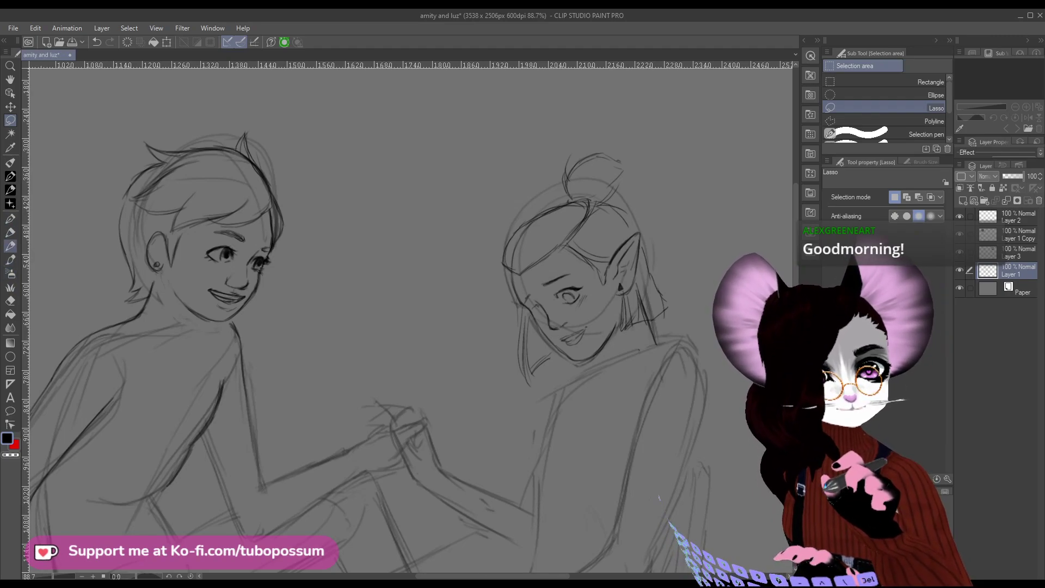
Redraw the pointed-ear figure's shoulder and neckline with the Hexagon brush at size 4.
key("b")
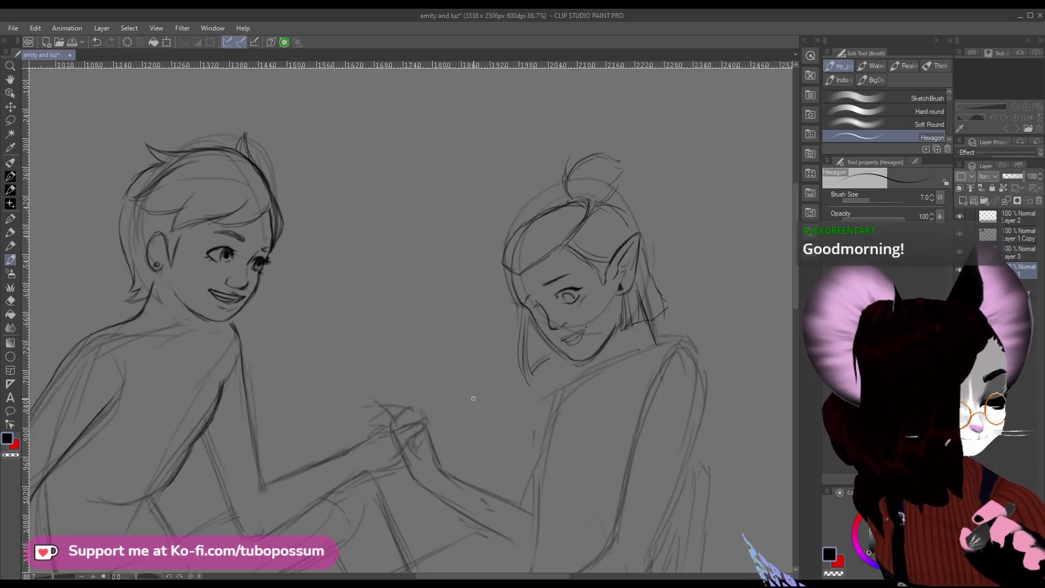
key("bracketleft")
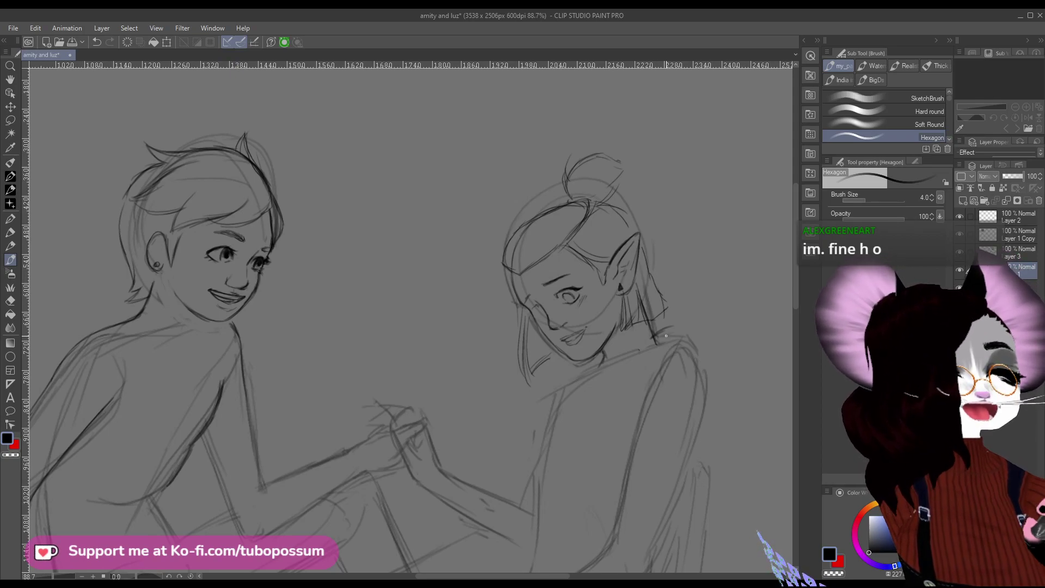
left_click_drag(657, 334, 677, 324)
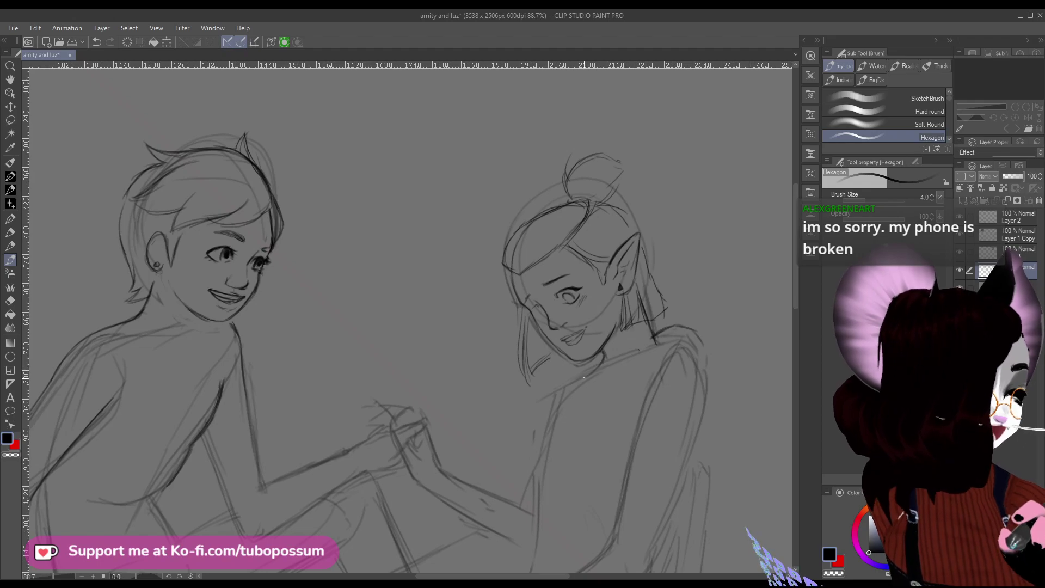
left_click_drag(598, 366, 576, 382)
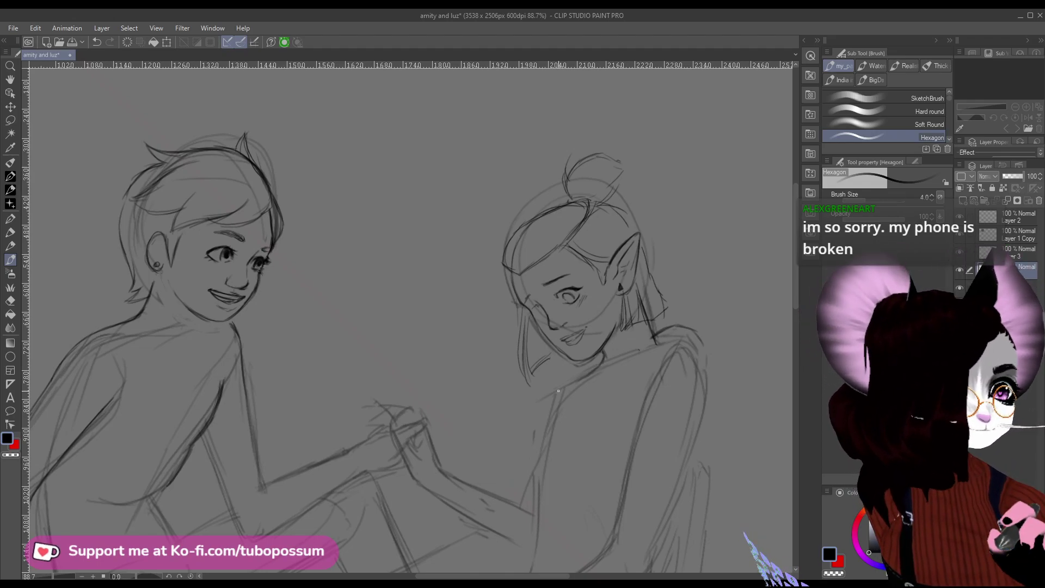
Darken the outer edge of the pointed-ear figure's upper arm and the front line of her torso.
scroll(498, 370, "down", 3)
scroll(574, 536, "up", 2)
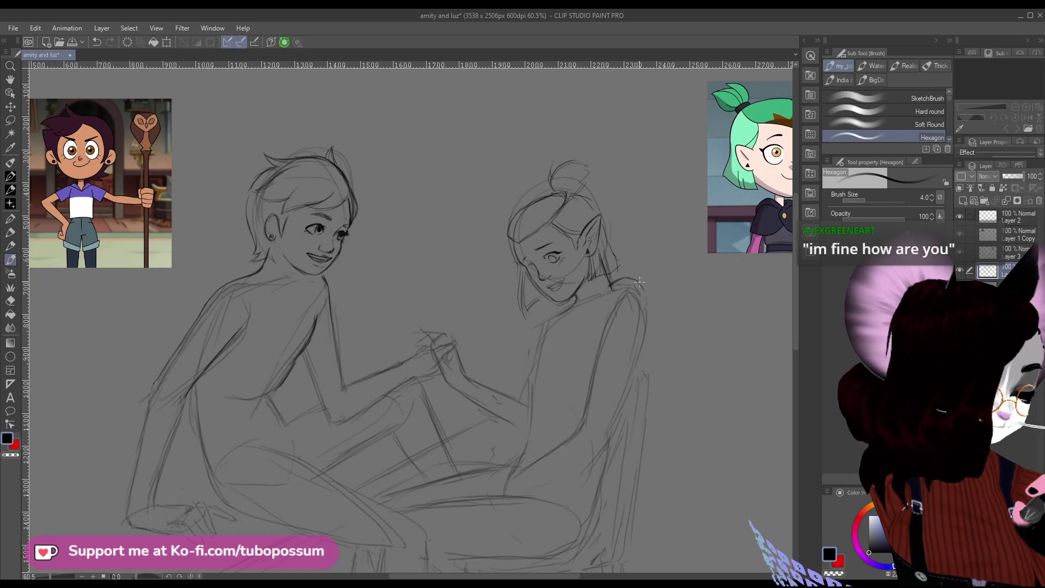
left_click_drag(647, 304, 627, 369)
left_click_drag(645, 327, 618, 406)
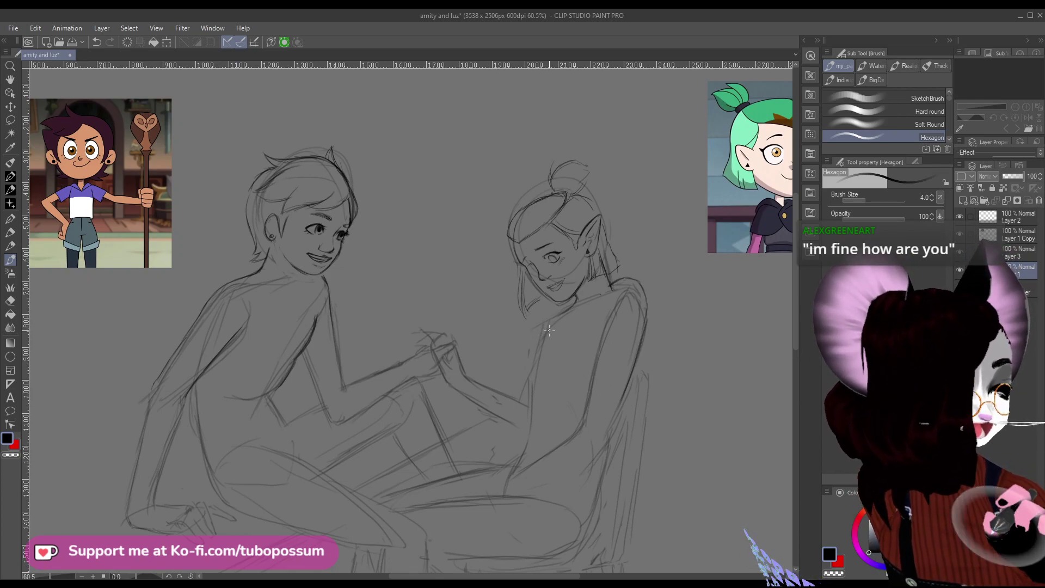
mouse_move(543, 335)
left_mouse_down()
mouse_move(535, 379)
mouse_move(552, 328)
mouse_move(529, 415)
left_mouse_up()
left_click_drag(538, 379, 519, 439)
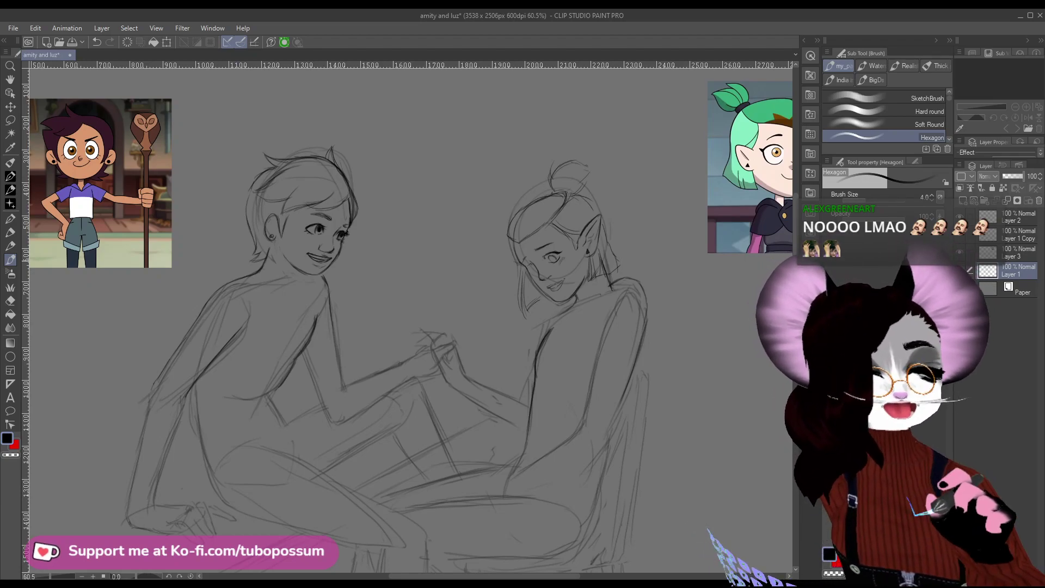
Strengthen the line running from the pointed-ear figure's waist up along her lowered forearm.
scroll(540, 491, "down", 2)
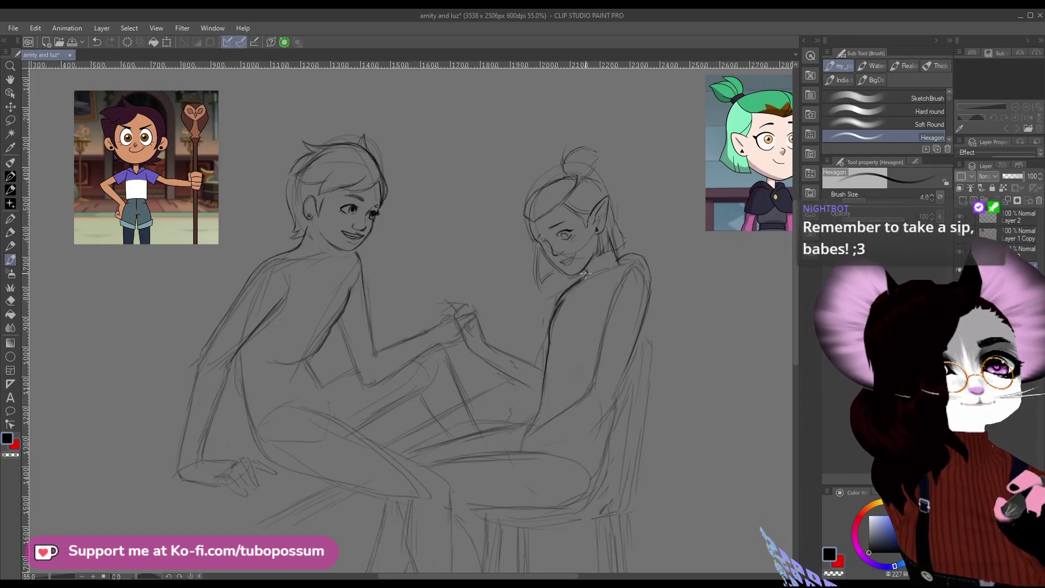
scroll(524, 268, "down", 3)
scroll(517, 356, "up", 4)
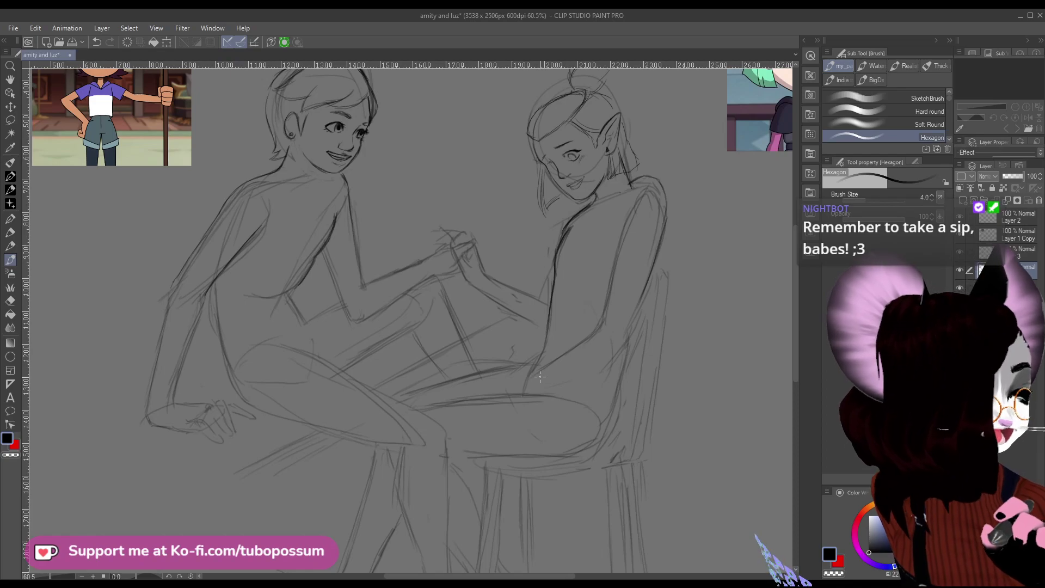
left_click_drag(524, 380, 588, 336)
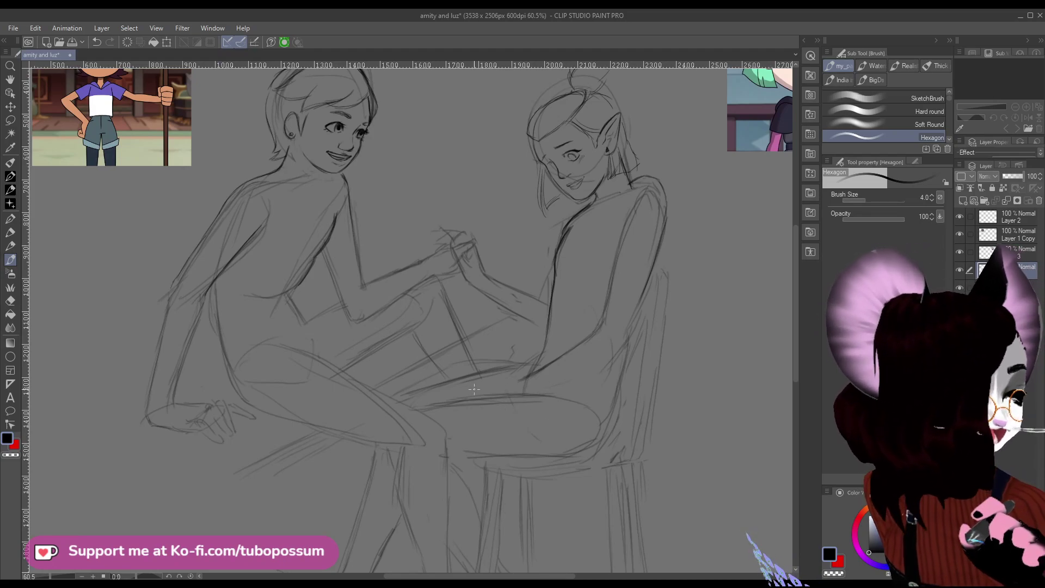
Redraw the short-haired figure's belly line and the upper contour of the thigh.
scroll(404, 316, "down", 1)
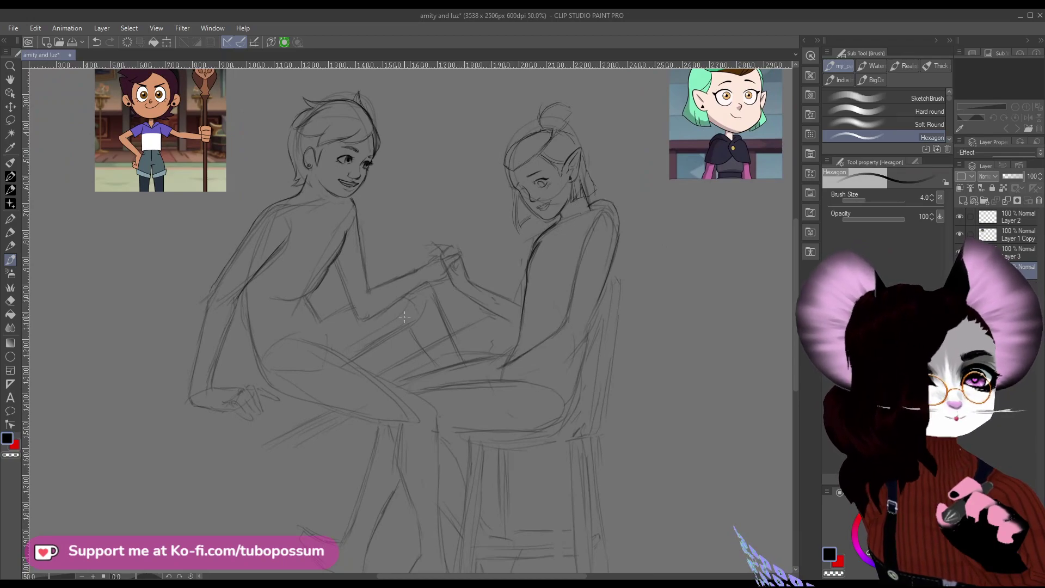
scroll(478, 387, "down", 2)
scroll(407, 329, "up", 2)
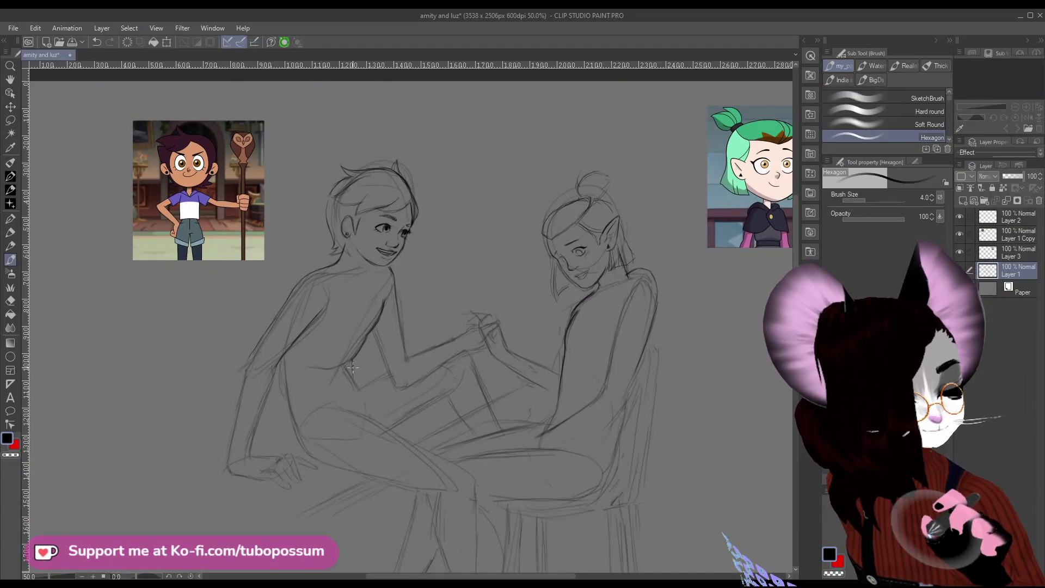
mouse_move(353, 373)
left_mouse_down()
mouse_move(364, 394)
mouse_move(362, 340)
left_mouse_up()
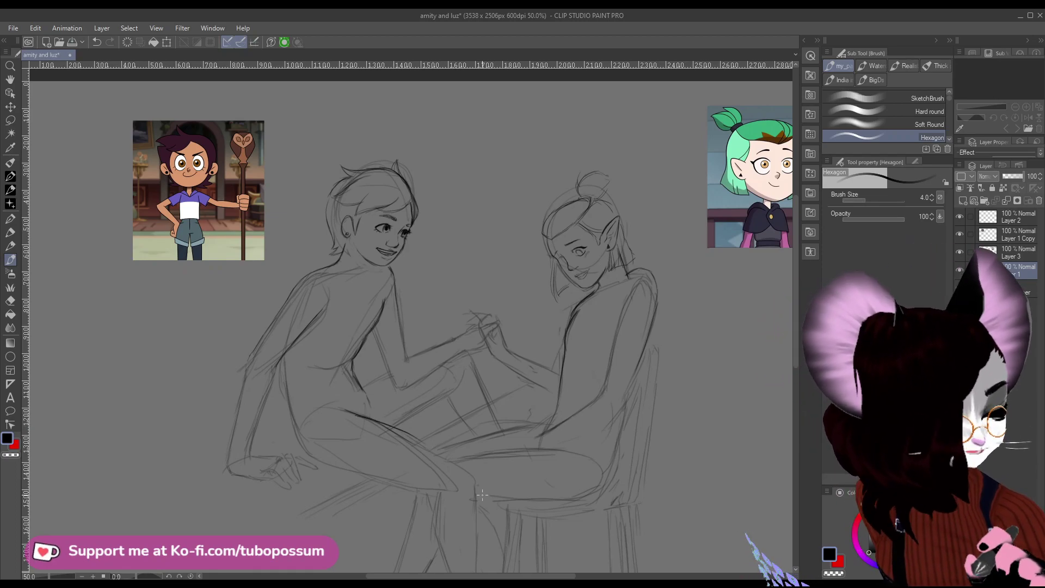
Undo the trial line on the pointed-ear figure's arm and erase her inner shoulder lines with the Soft eraser at size 50.
scroll(482, 495, "down", 3)
scroll(586, 304, "up", 3)
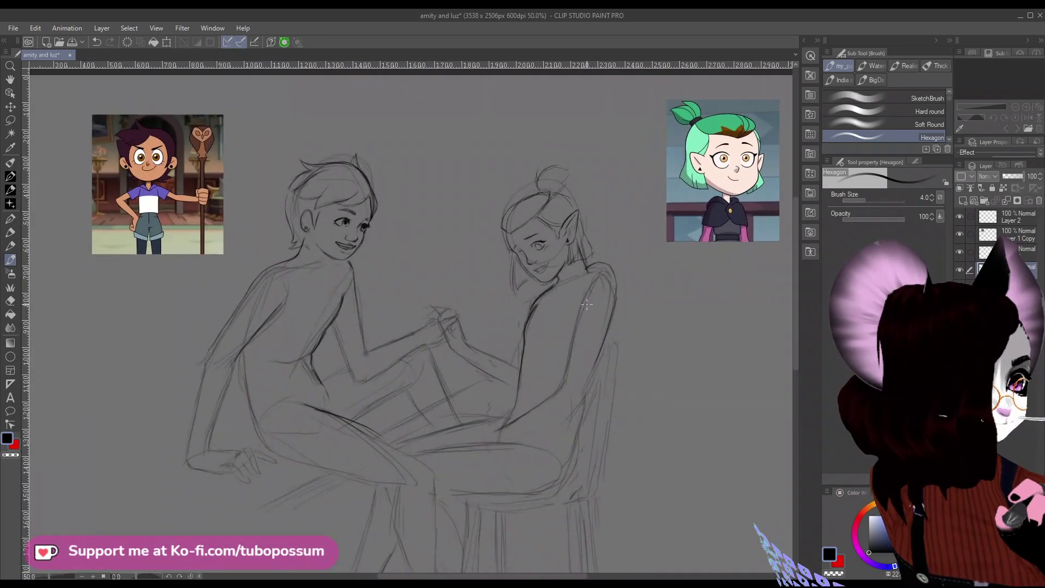
left_click_drag(589, 279, 572, 325)
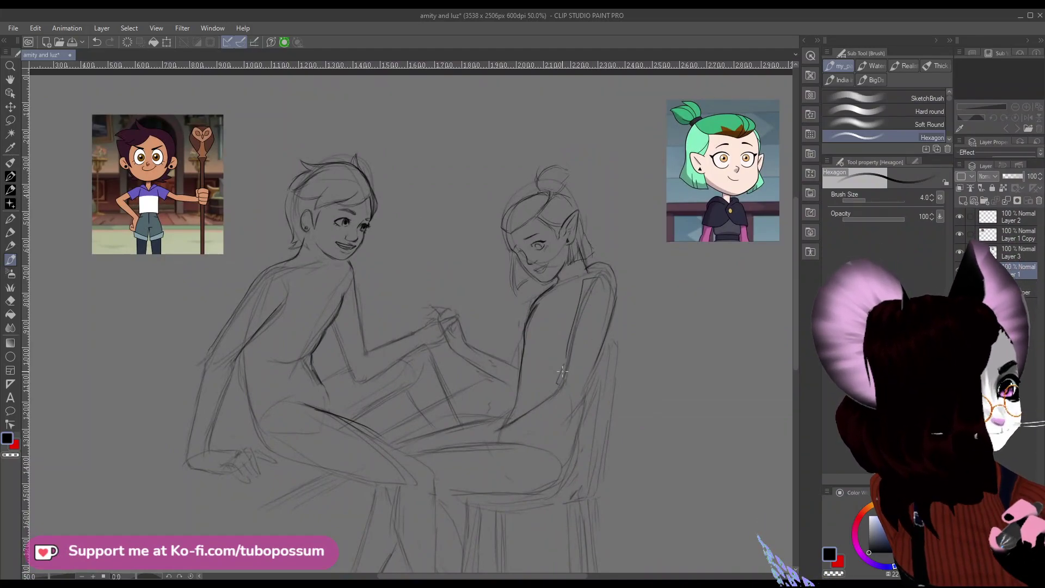
key("ctrl+z")
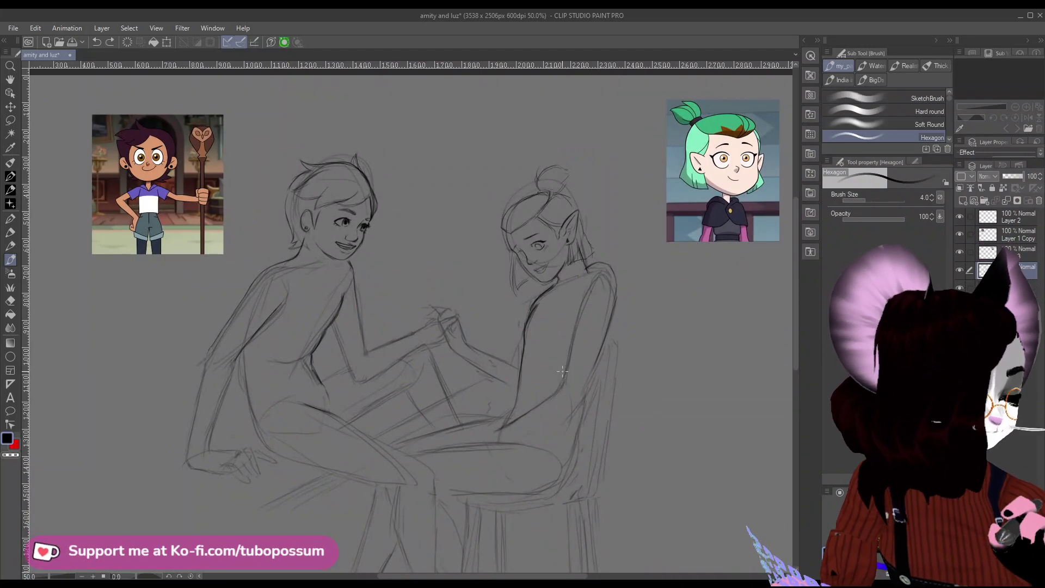
key("e")
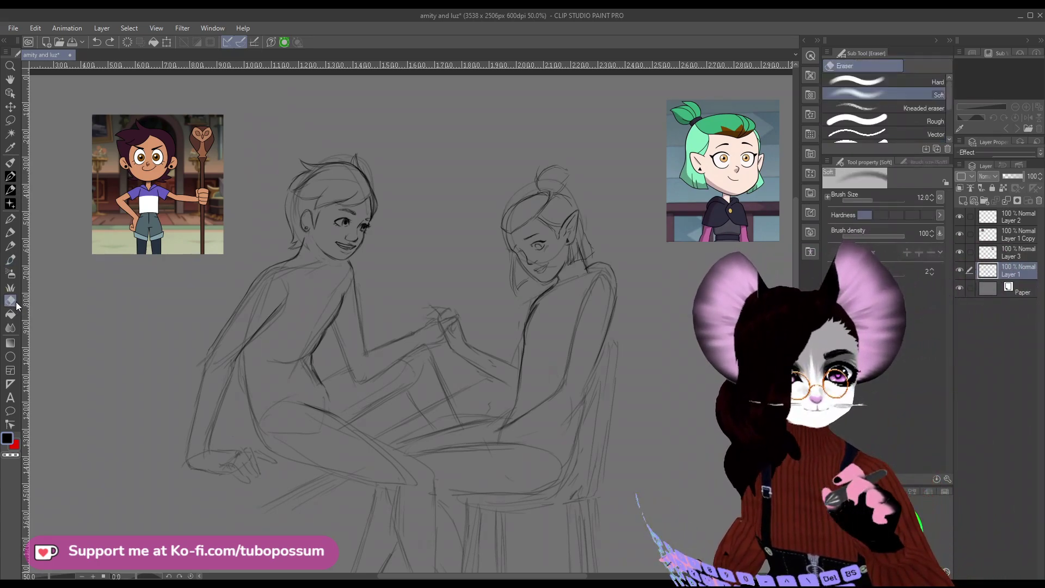
key("bracketright")
key("bracketright")
key("bracketright")
key("bracketright")
key("bracketright")
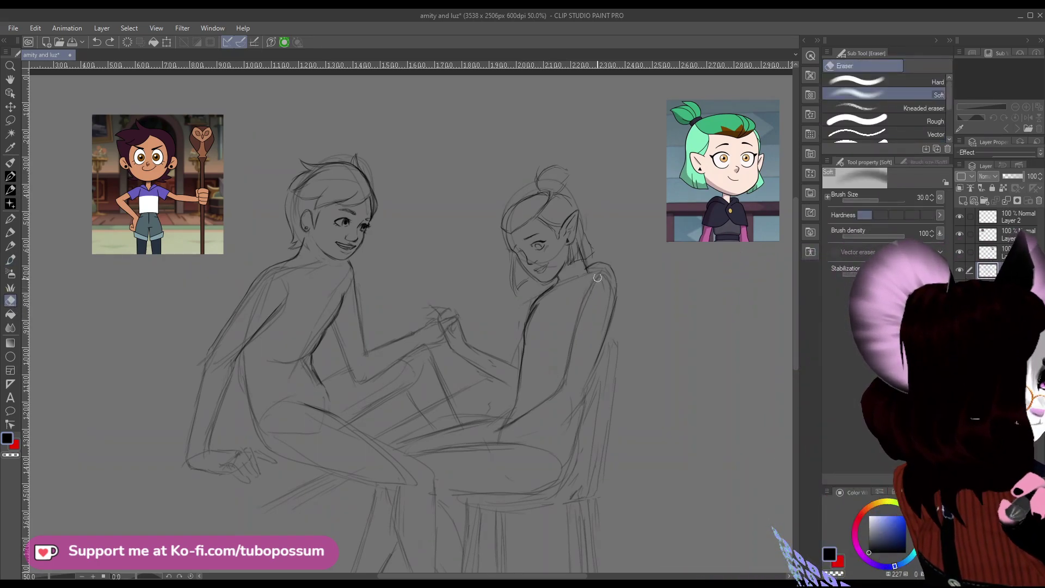
key("bracketright")
key("bracketright")
left_click_drag(591, 296, 597, 275)
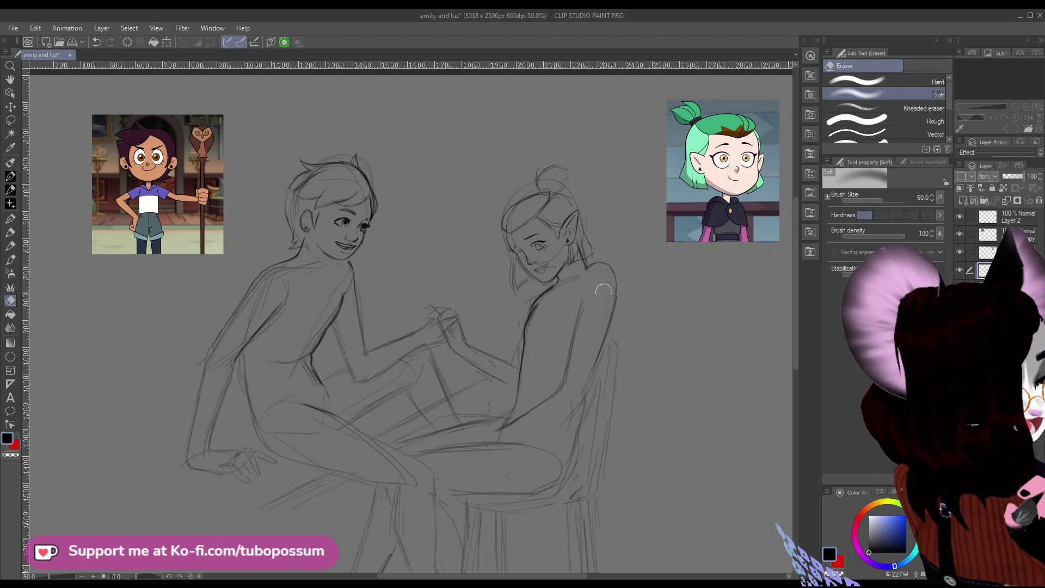
Redraw the inner and outer contours of the pointed-ear figure's arm down to the wrist with the Hexagon brush at size 4.
left_click(11, 260)
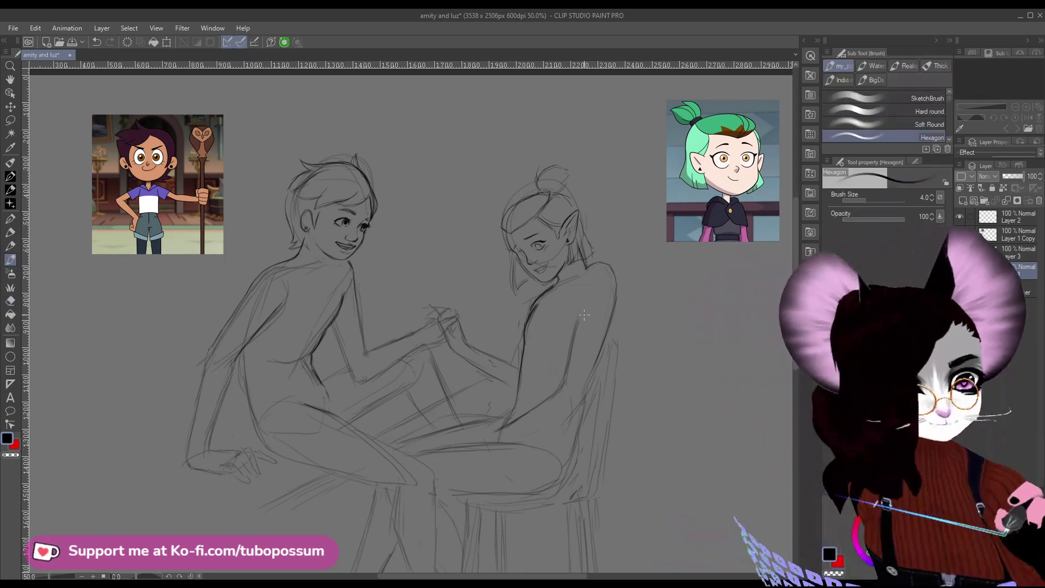
left_click_drag(583, 309, 570, 354)
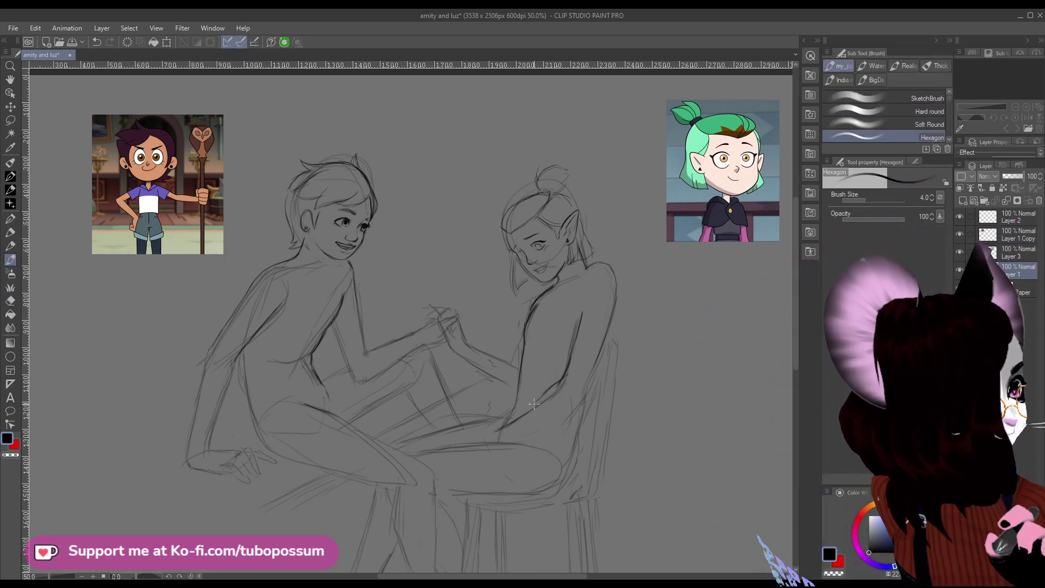
left_click_drag(537, 396, 511, 418)
mouse_move(598, 364)
left_mouse_down()
mouse_move(571, 407)
mouse_move(514, 437)
left_mouse_up()
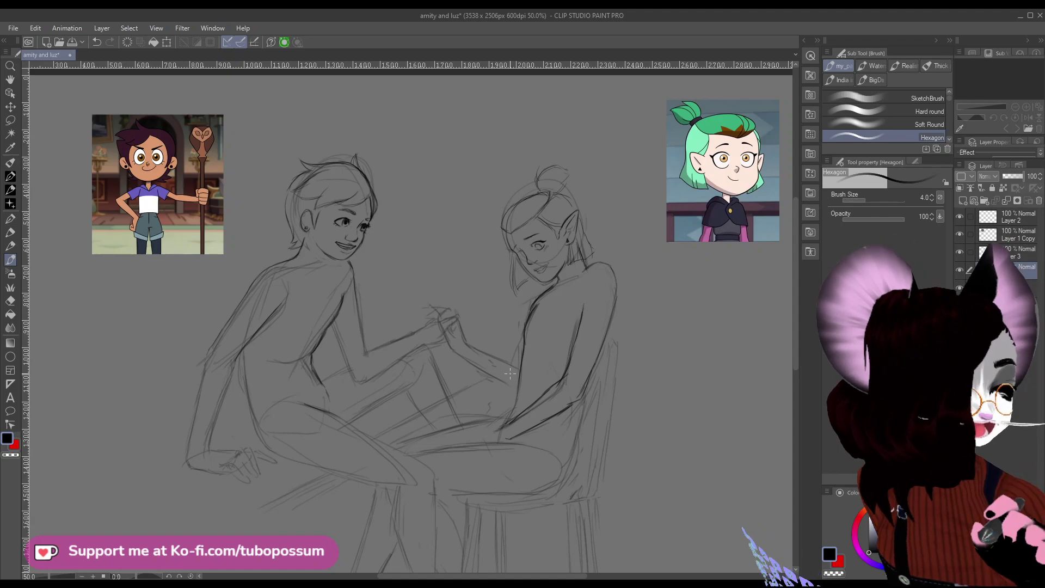
Draw a darker line along the short-haired figure's back down to the hip.
scroll(487, 379, "down", 4)
scroll(319, 476, "up", 3)
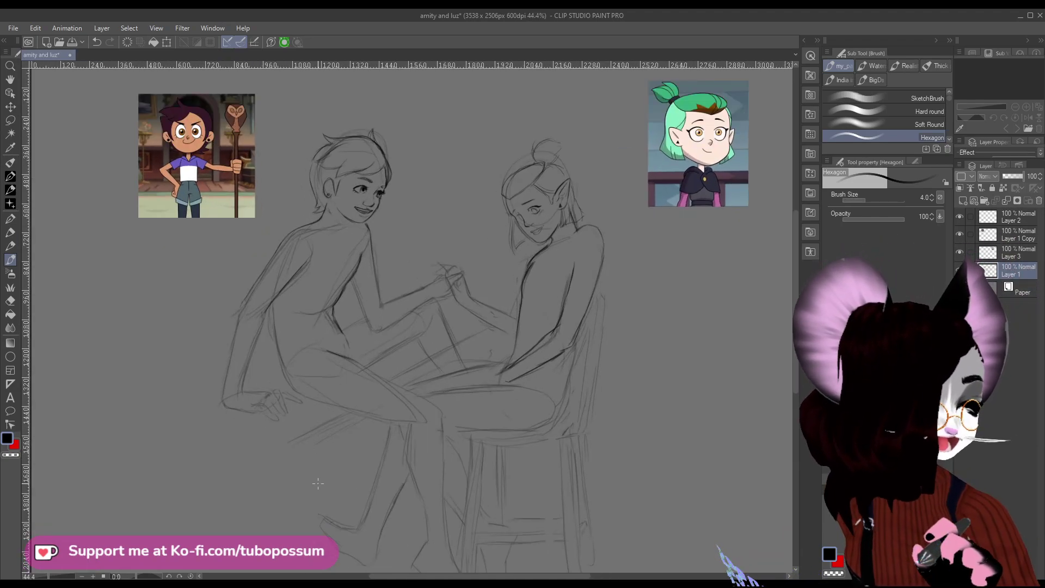
left_click_drag(274, 307, 286, 375)
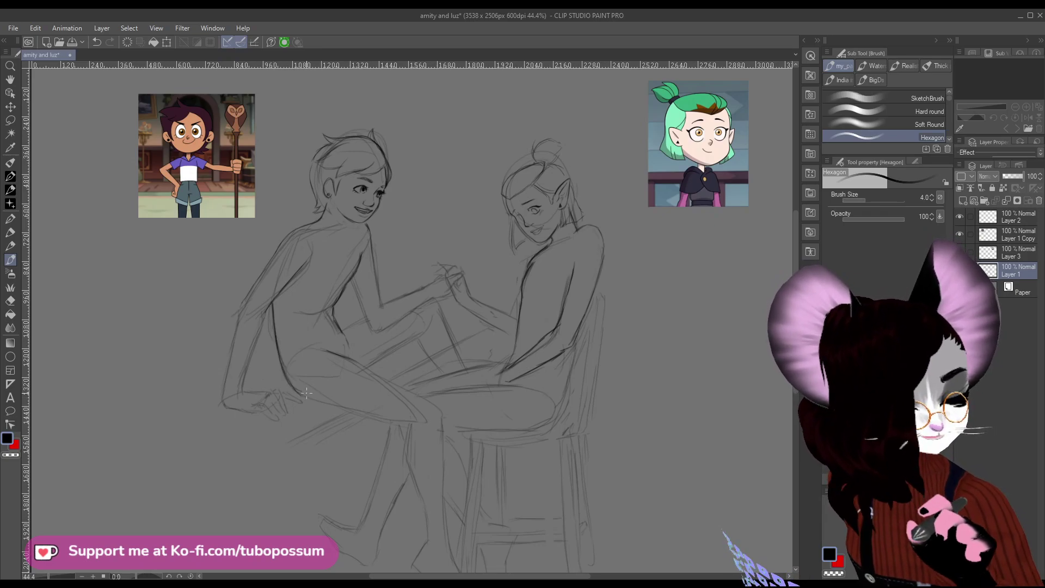
Sketch the pointed-ear figure's leg lines and the hand resting in her lap.
scroll(356, 407, "down", 3)
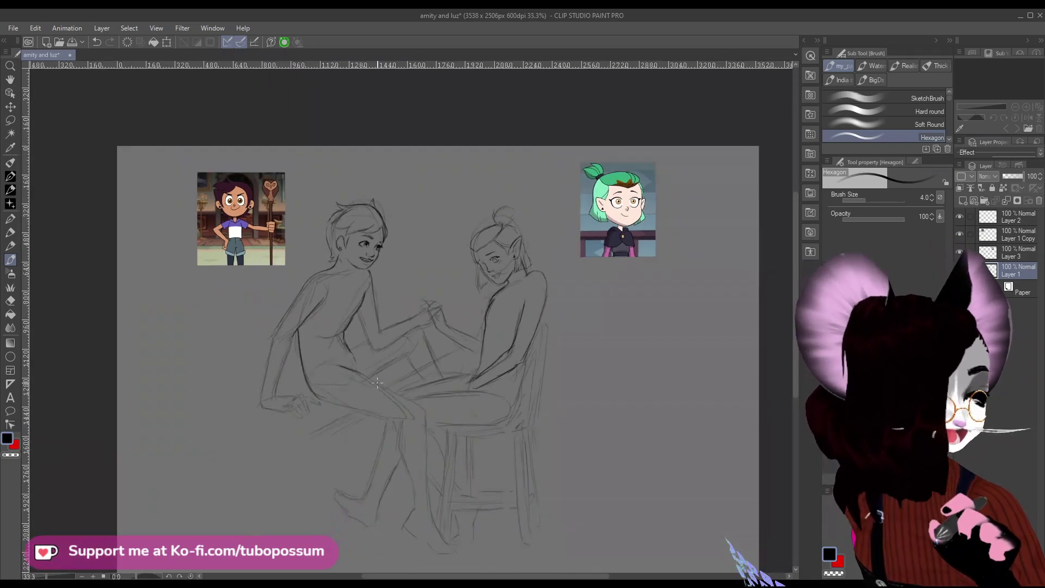
scroll(309, 388, "up", 2)
scroll(385, 281, "up", 2)
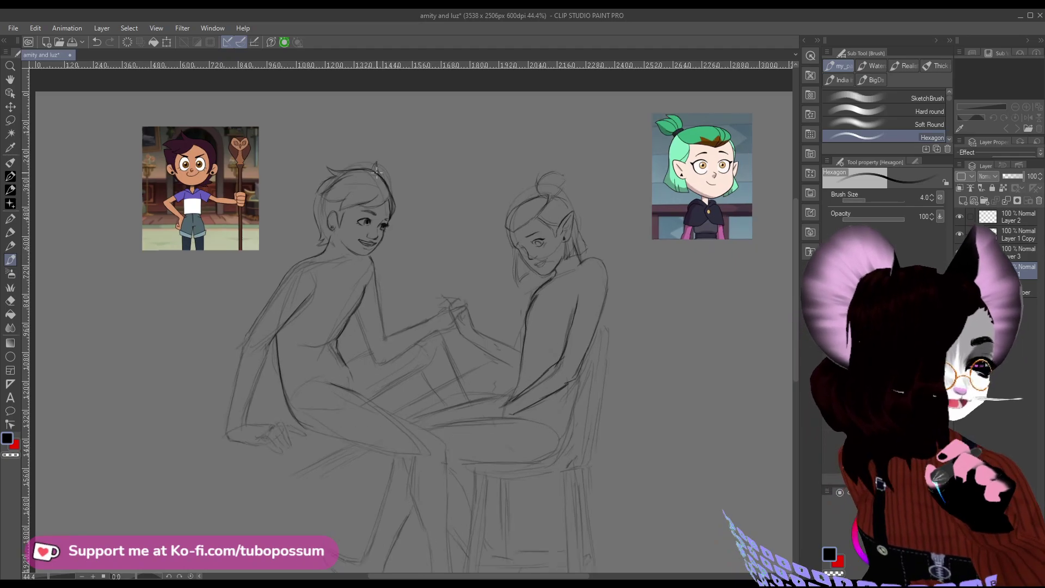
scroll(320, 253, "down", 3)
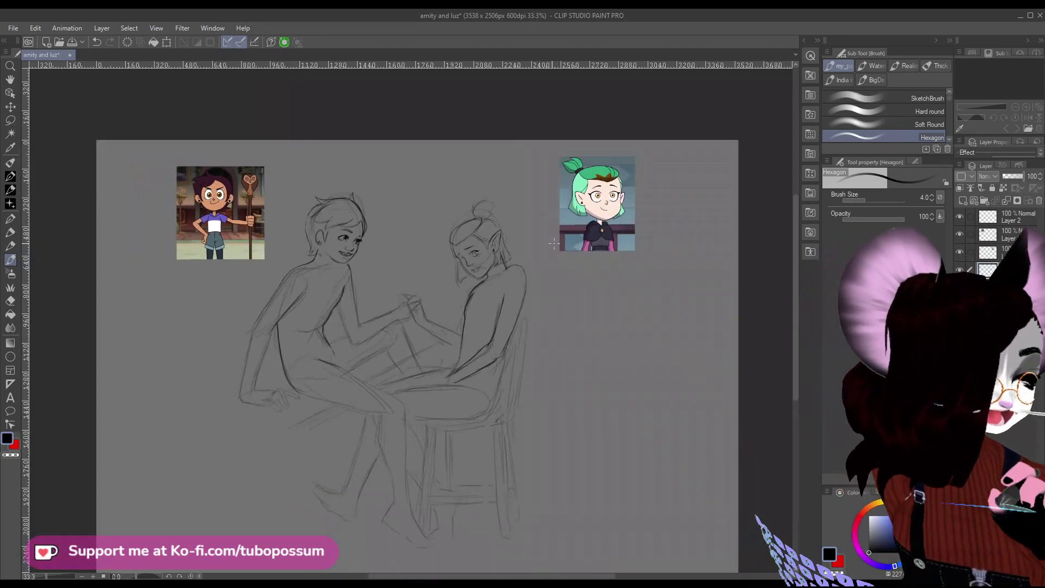
scroll(327, 327, "up", 3)
scroll(336, 420, "down", 2)
scroll(337, 421, "up", 2)
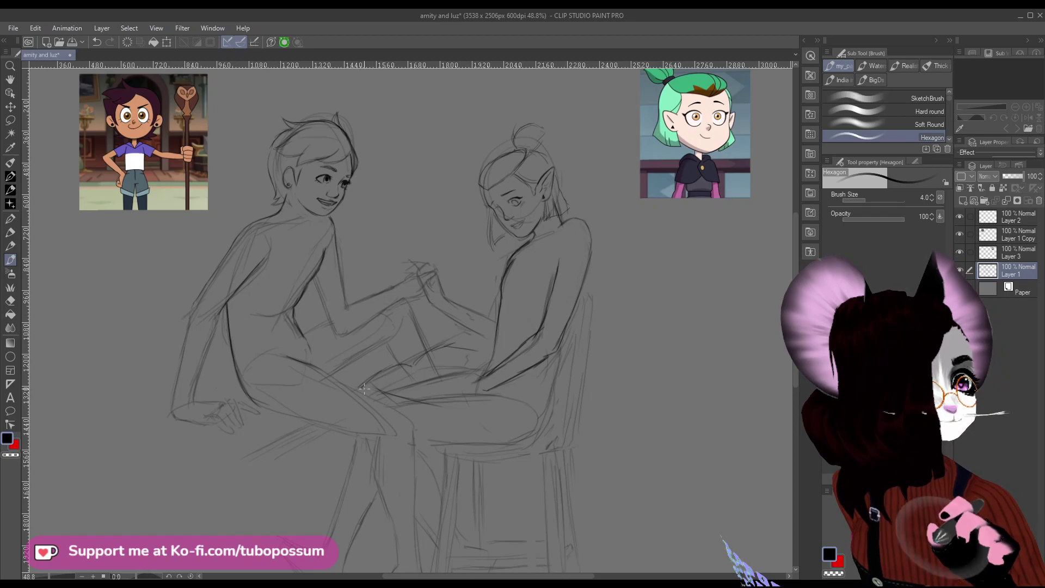
left_click_drag(381, 403, 443, 402)
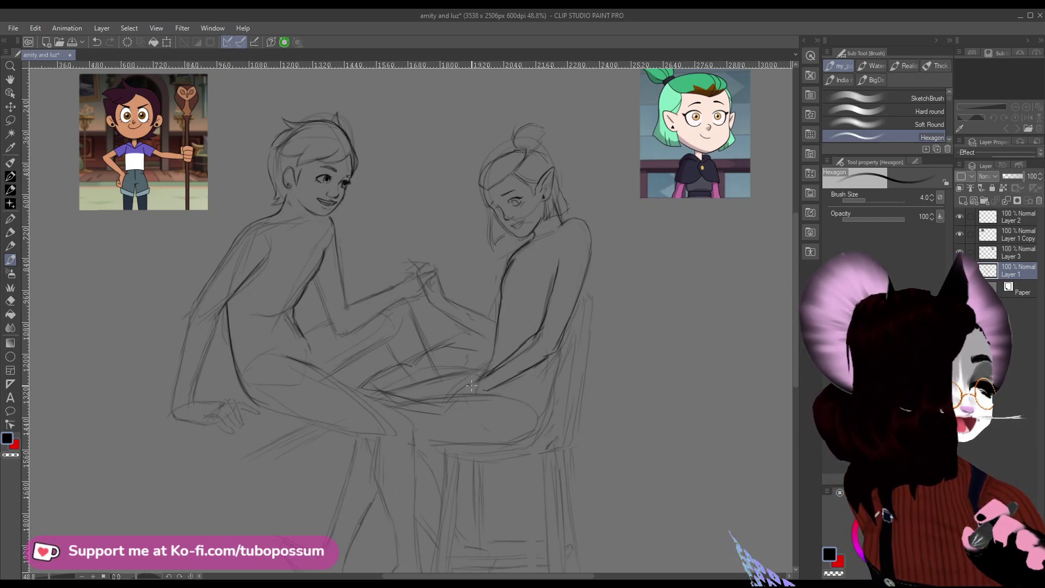
left_click_drag(415, 377, 465, 374)
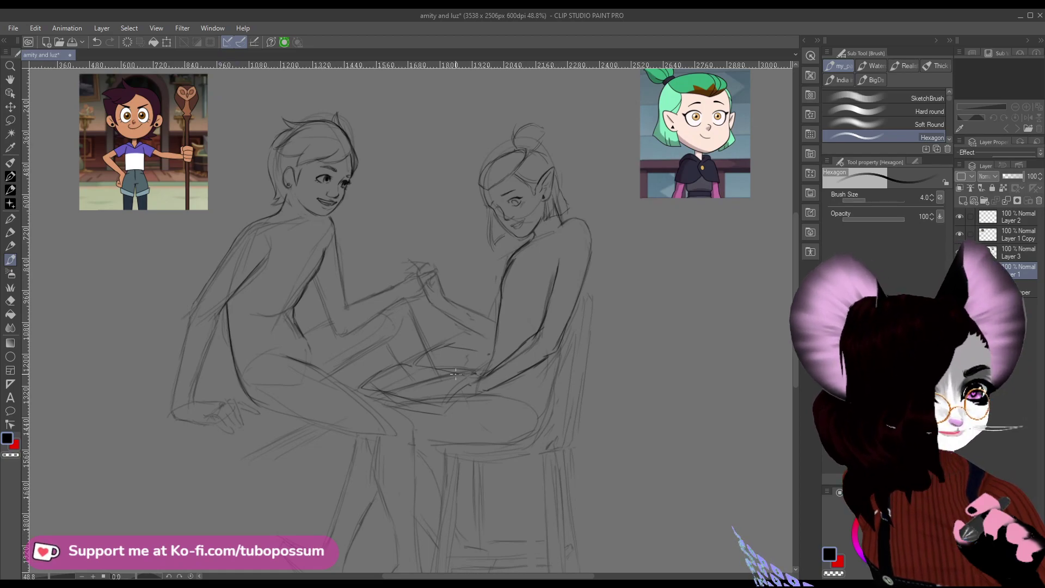
Clean up the overlapping lines around the pointed-ear figure's elbow with the Soft eraser at size 15.
key("e")
key("bracketleft")
key("bracketleft")
key("bracketleft")
key("bracketleft")
key("bracketleft")
key("bracketleft")
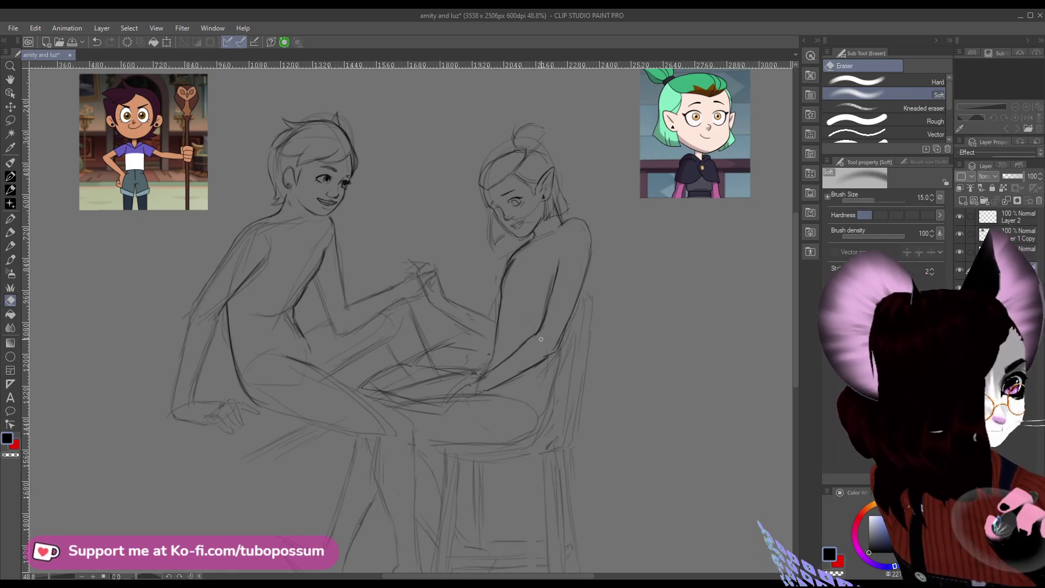
left_click_drag(563, 351, 554, 326)
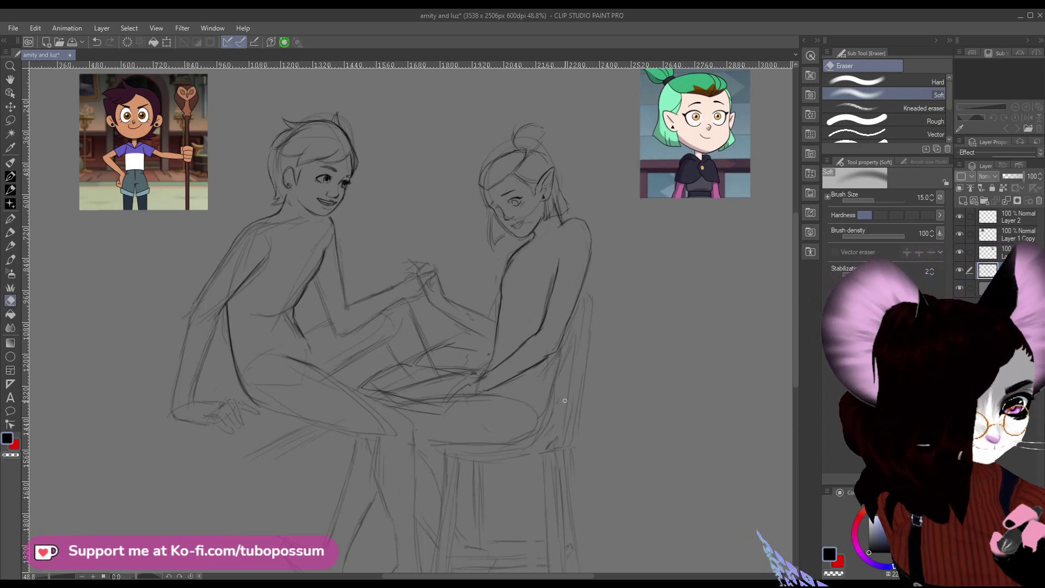
Erase the overlapping rough lines around the pointed-ear figure's lap and resting hand with the Soft eraser, enlarging it from 15 to 50.
left_click(15, 260)
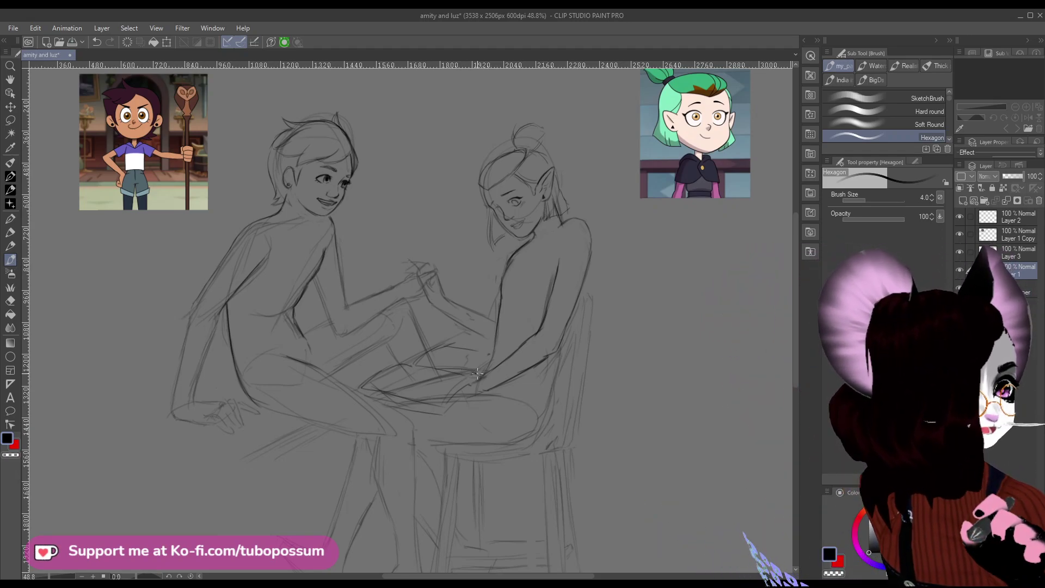
scroll(290, 471, "up", 4)
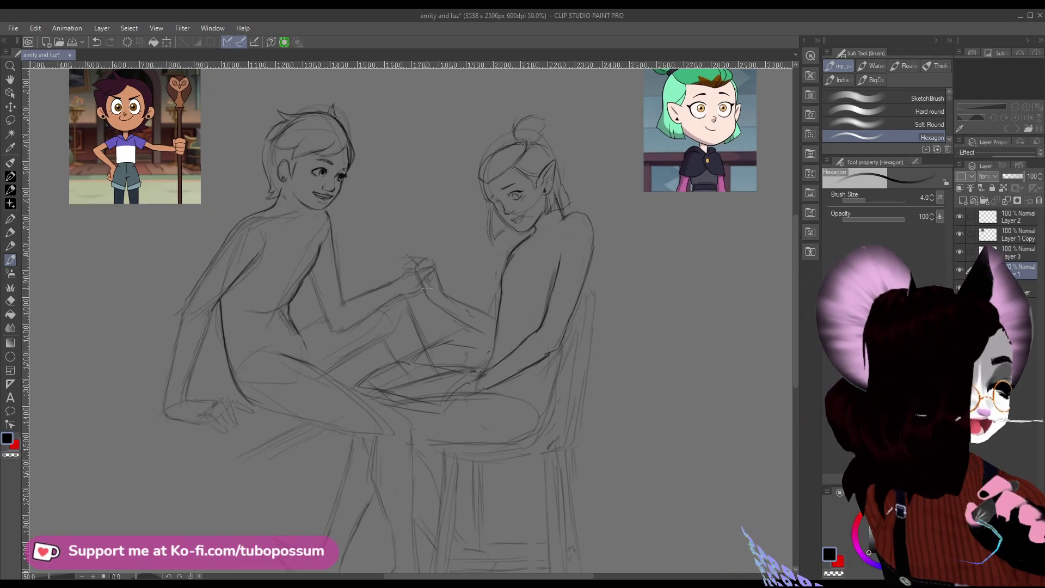
scroll(603, 432, "down", 3)
scroll(530, 413, "down", 3)
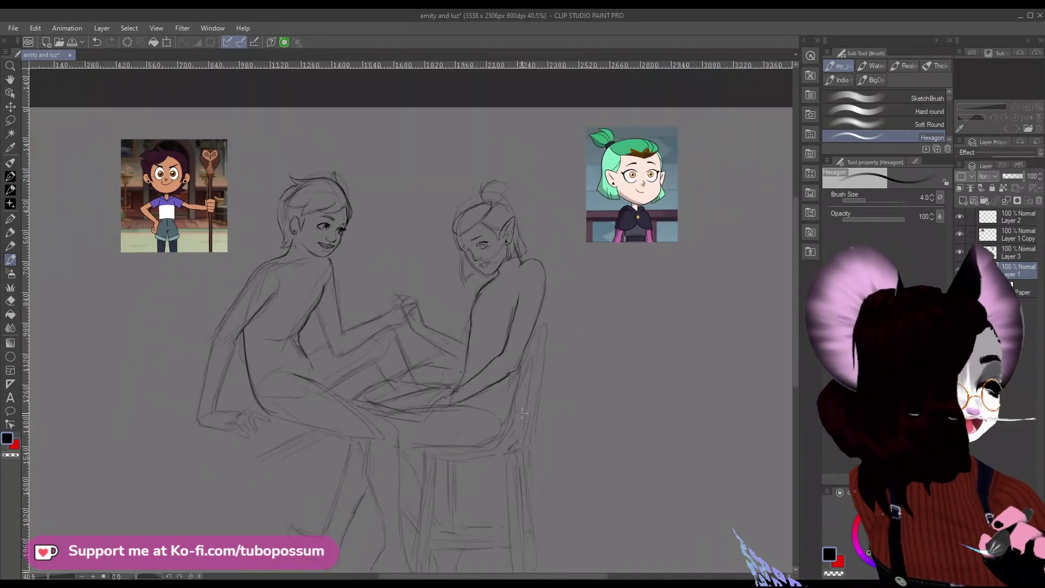
key("e")
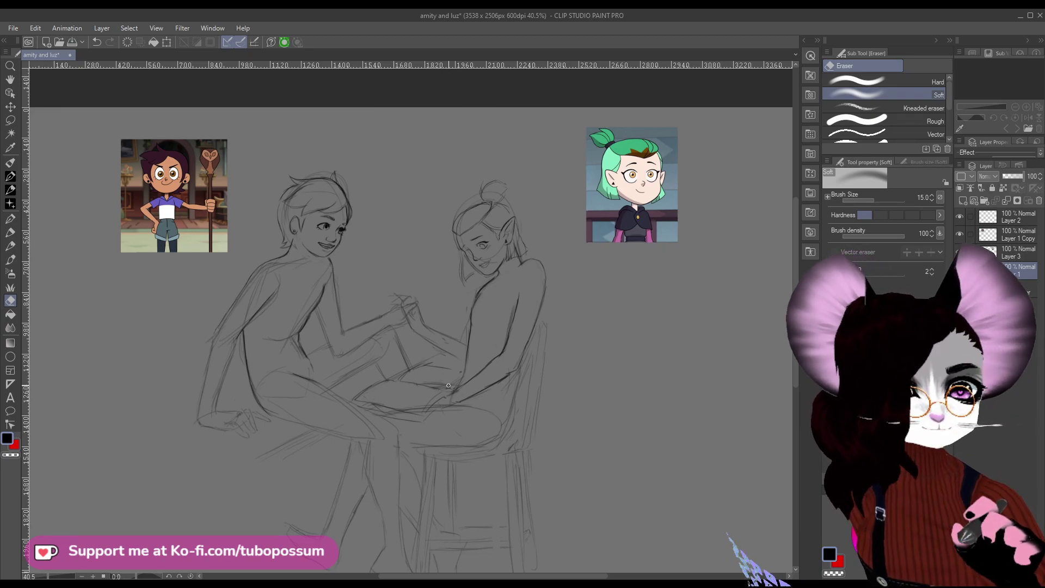
key("bracketright")
key("bracketright")
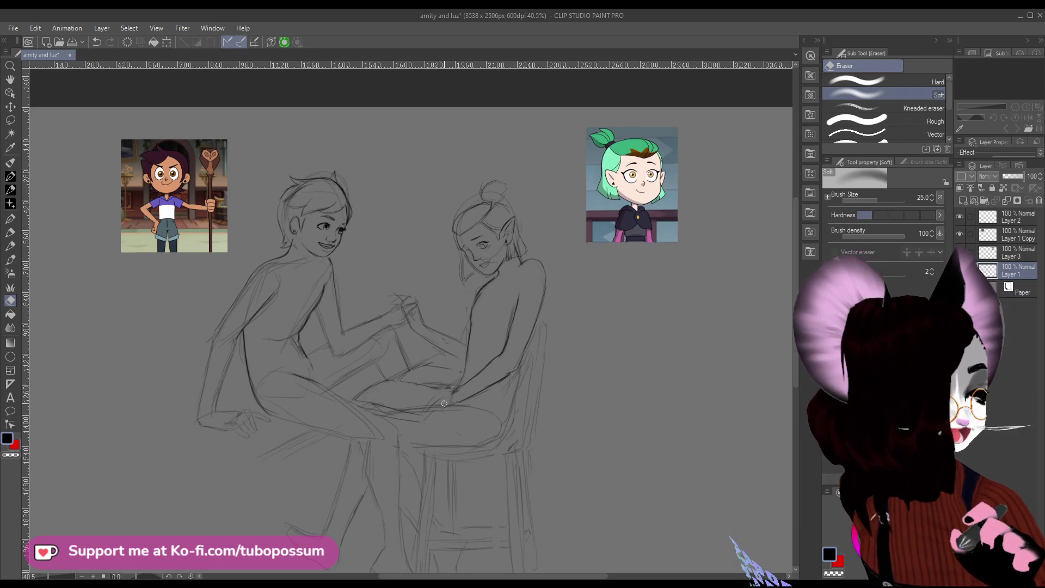
key("bracketright")
key("bracketright")
key("bracketright")
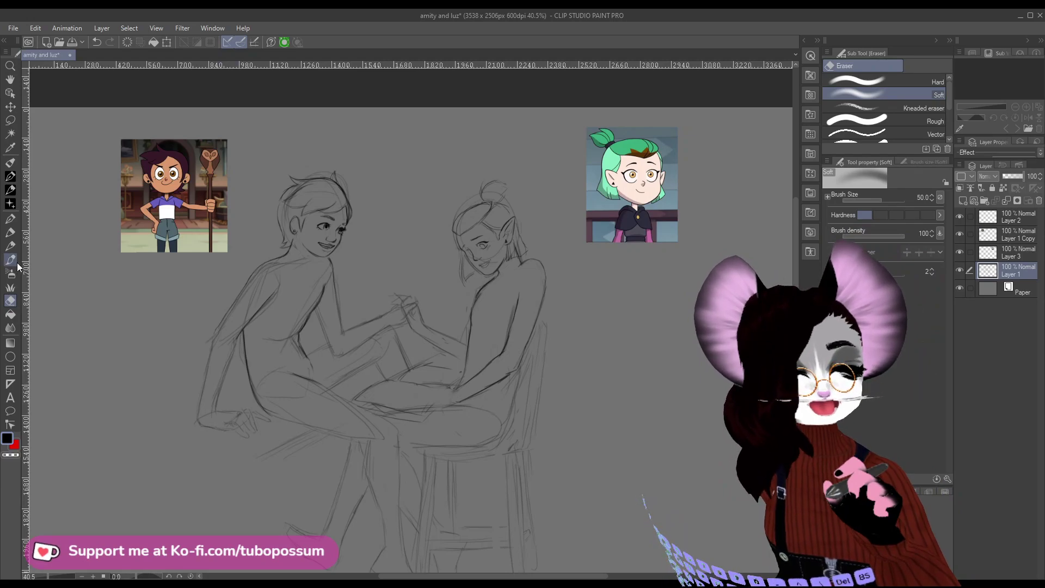
Redraw the fingers of the pointed-ear figure's hand resting on the lap with the Hexagon brush at size 4.
left_click(10, 260)
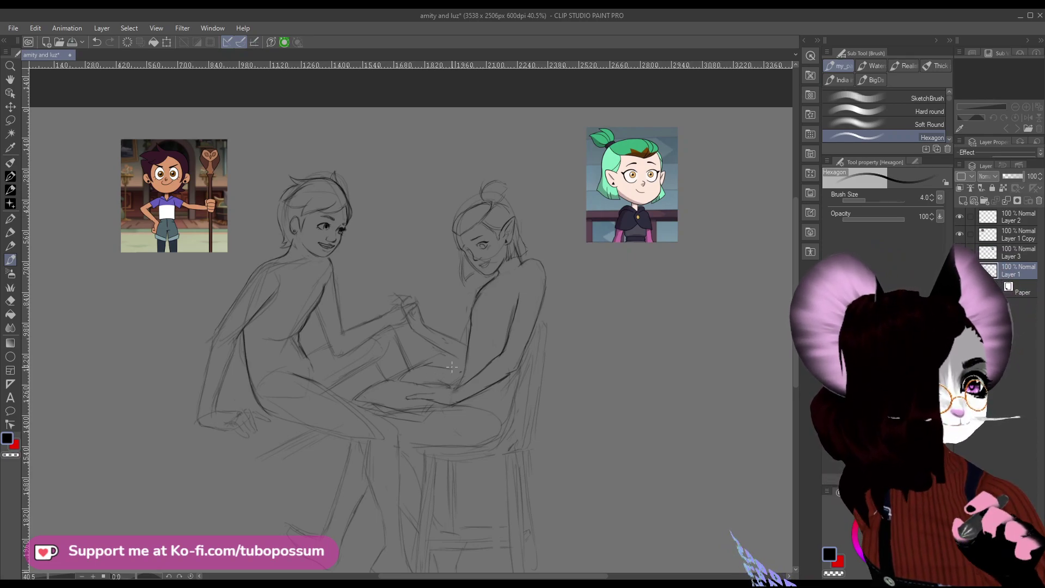
scroll(452, 321, "down", 1)
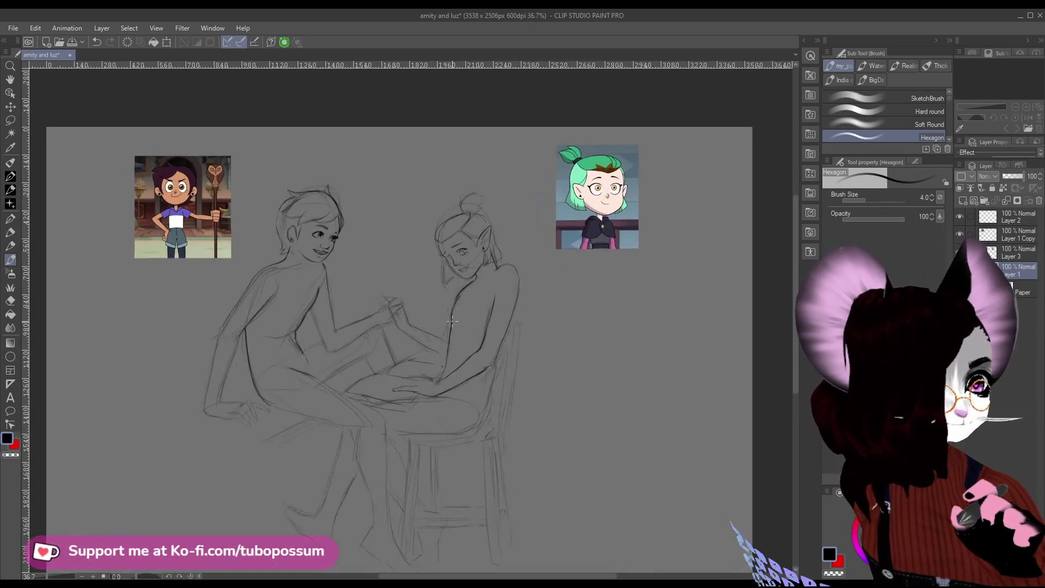
scroll(451, 321, "up", 2)
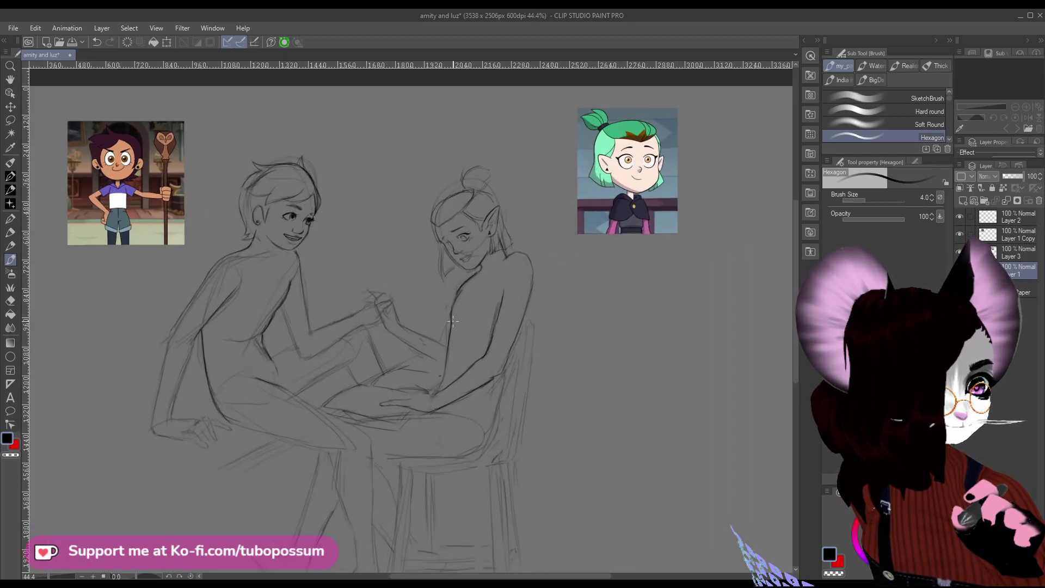
scroll(451, 321, "down", 1)
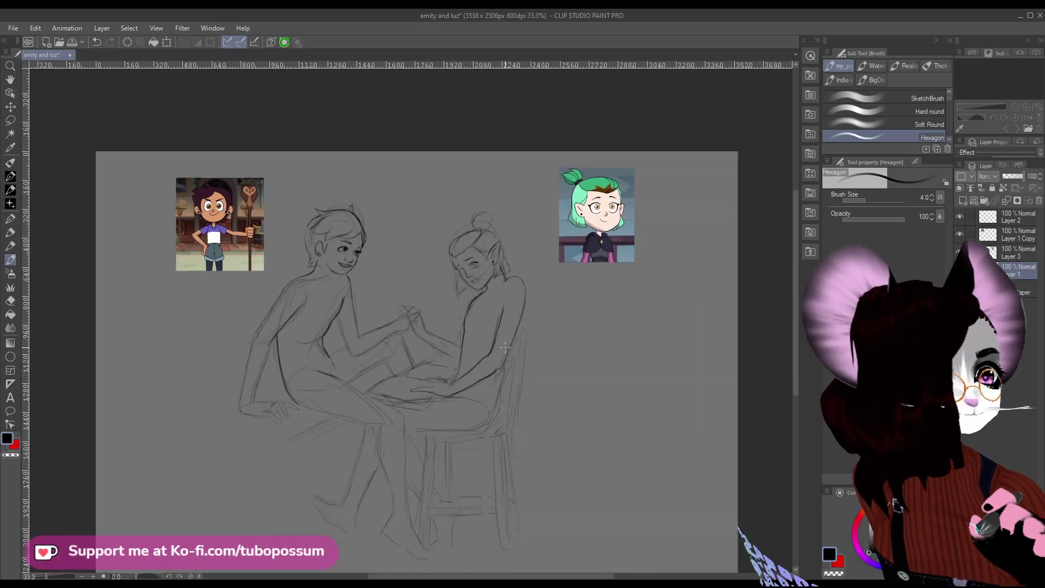
Lasso the pointed-ear figure's head and upper torso, then move the selection slightly down and rotate it slightly.
scroll(484, 275, "up", 2)
scroll(485, 275, "up", 2)
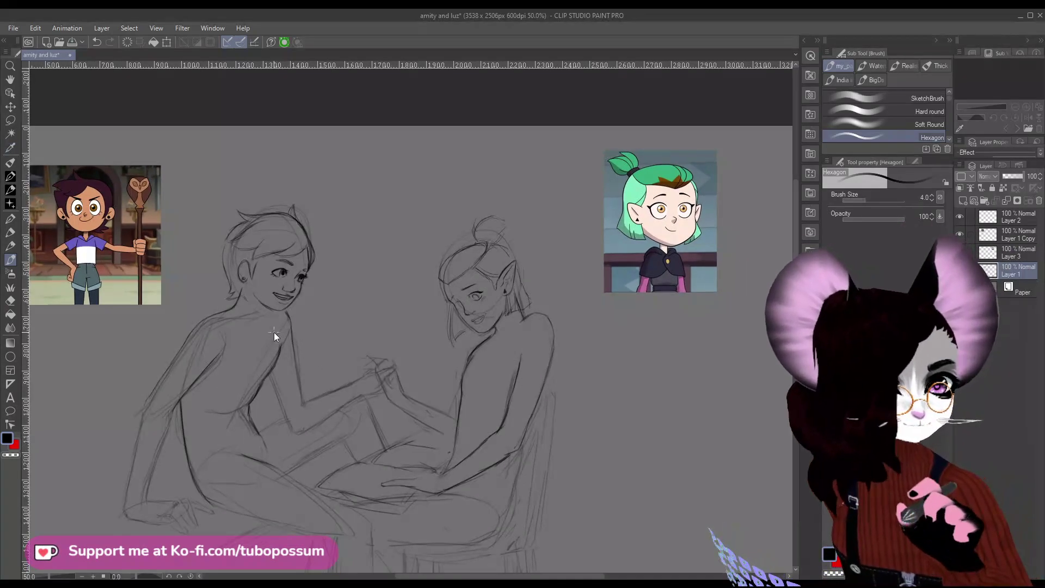
key("m")
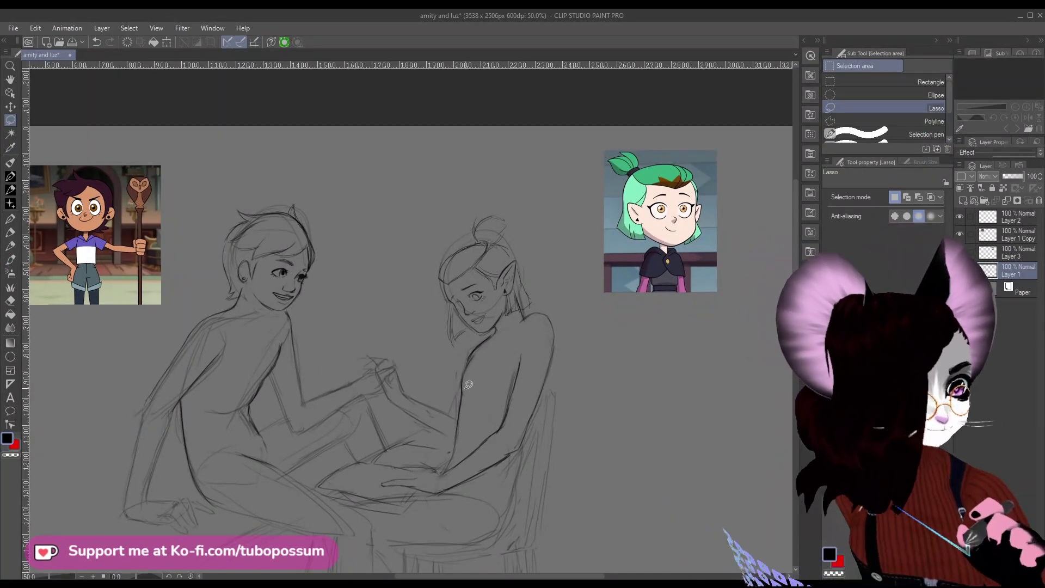
mouse_move(452, 458)
left_mouse_down()
mouse_move(459, 380)
mouse_move(456, 423)
mouse_move(497, 421)
mouse_move(503, 394)
mouse_move(556, 376)
mouse_move(578, 329)
mouse_move(570, 265)
mouse_move(542, 239)
mouse_move(462, 208)
mouse_move(421, 317)
mouse_move(448, 388)
left_mouse_up()
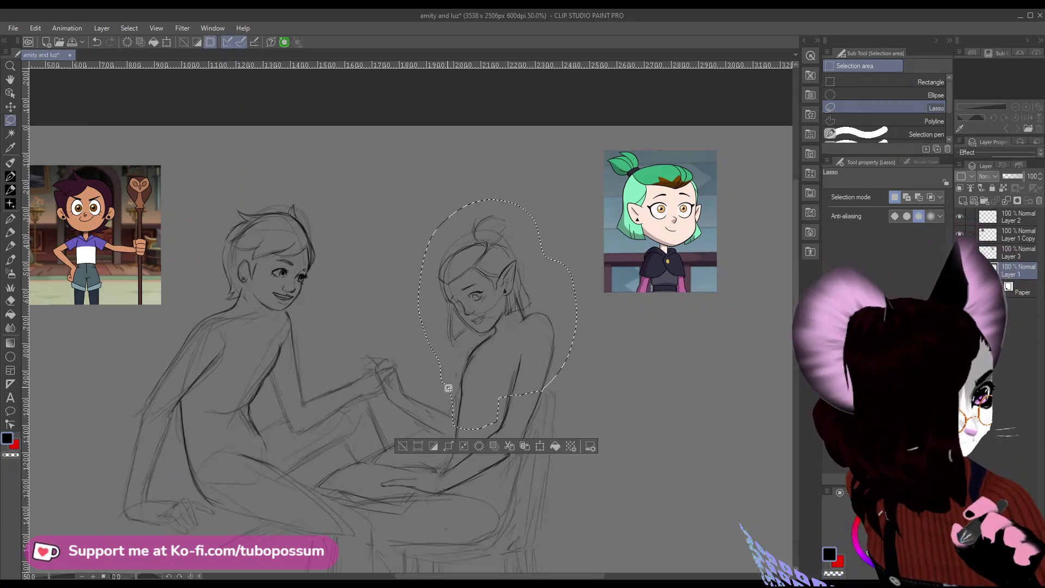
key("ctrl+t")
left_click_drag(553, 329, 551, 341)
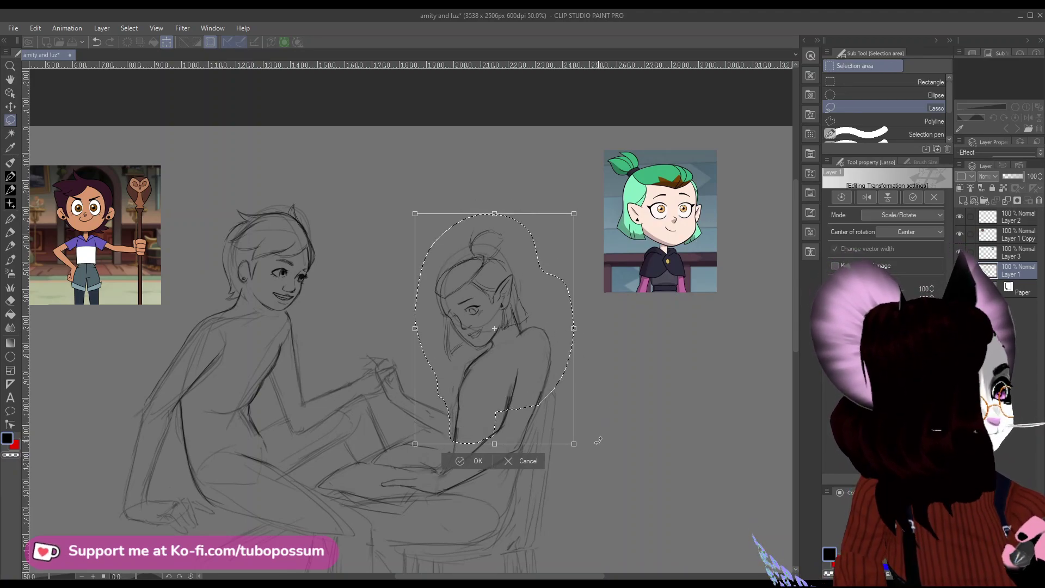
left_click_drag(598, 440, 603, 441)
key("Return")
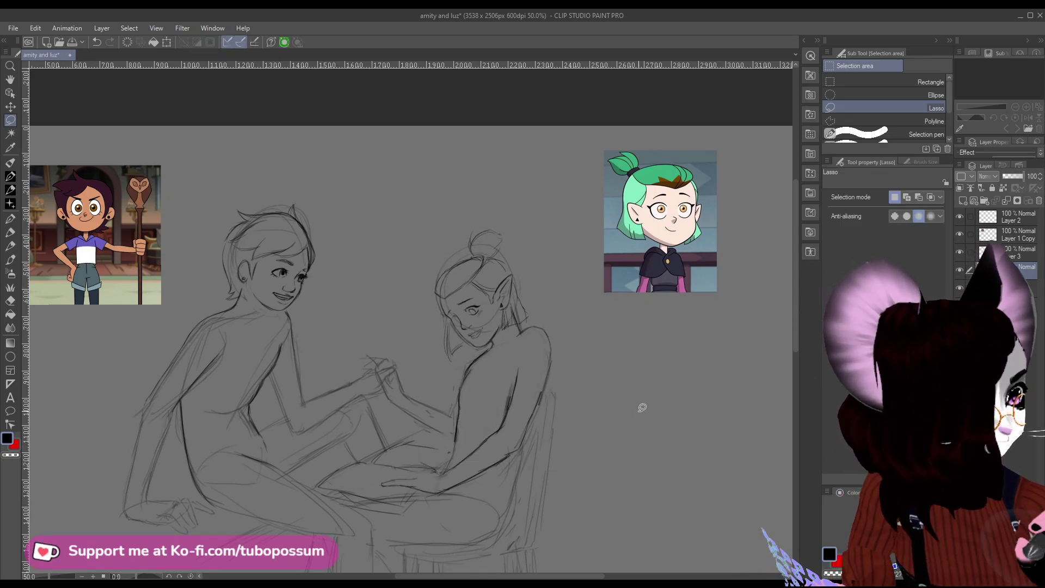
Erase the doubled lines along the pointed-ear figure's arm where the moved part meets the old sketch, using the Soft eraser at size 20.
scroll(491, 255, "down", 2)
scroll(511, 245, "up", 1)
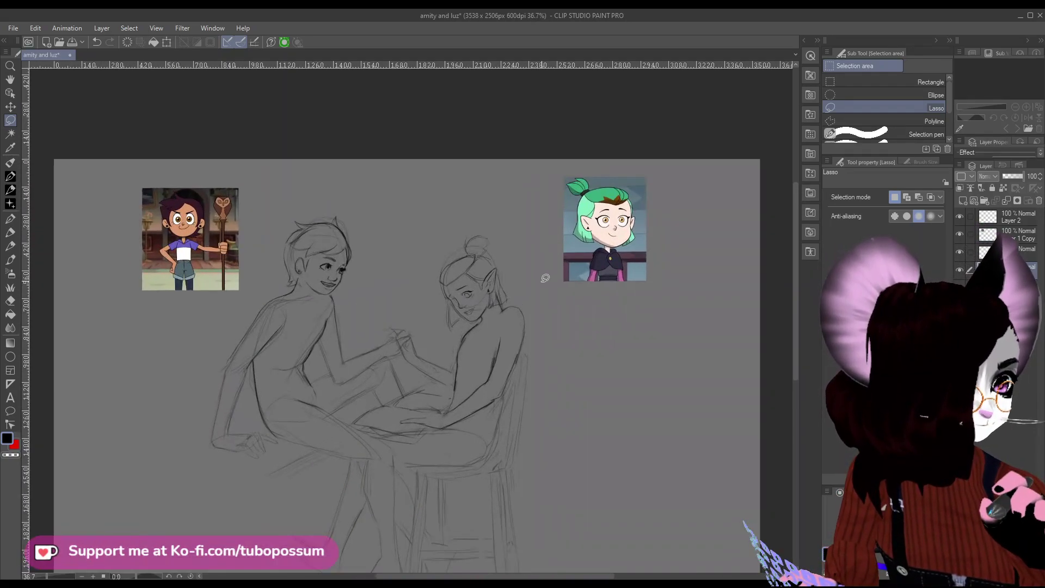
scroll(544, 275, "up", 3)
key("e")
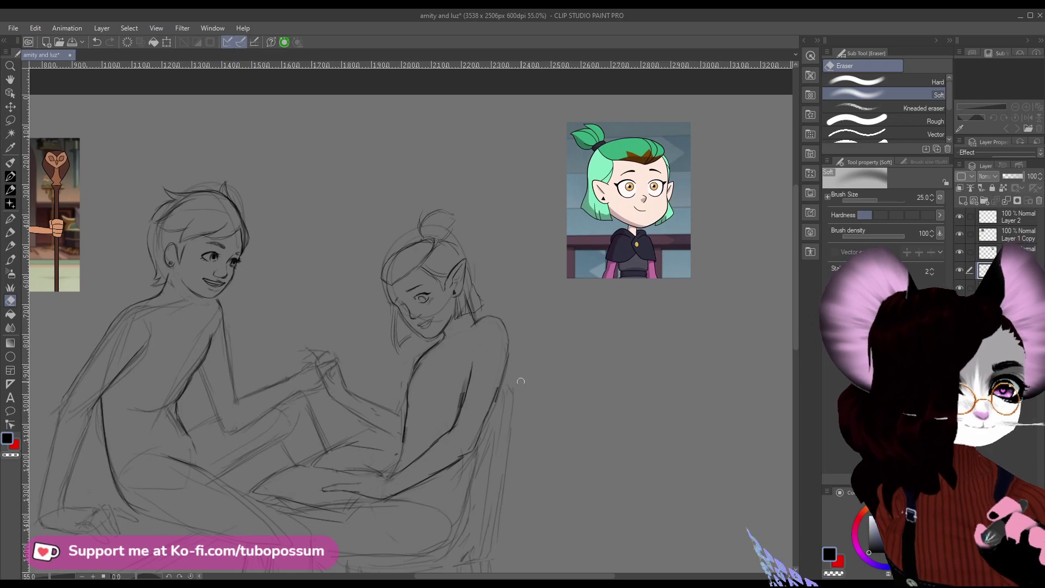
key("bracketleft")
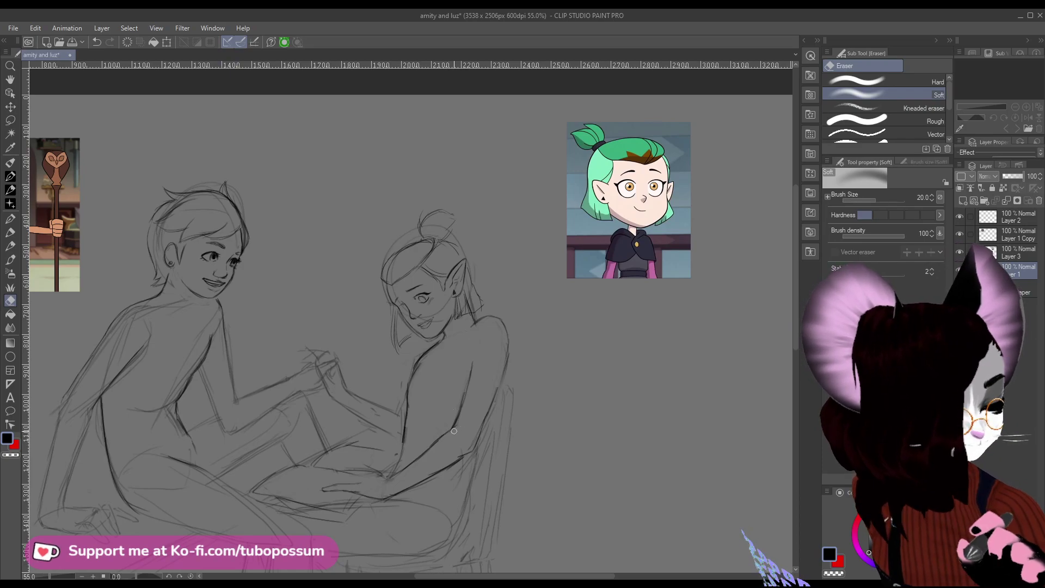
Fade the lines around the pointed-ear figure's elbow and forearm with the Soft eraser at sizes between 17 and 100.
scroll(466, 339, "down", 3)
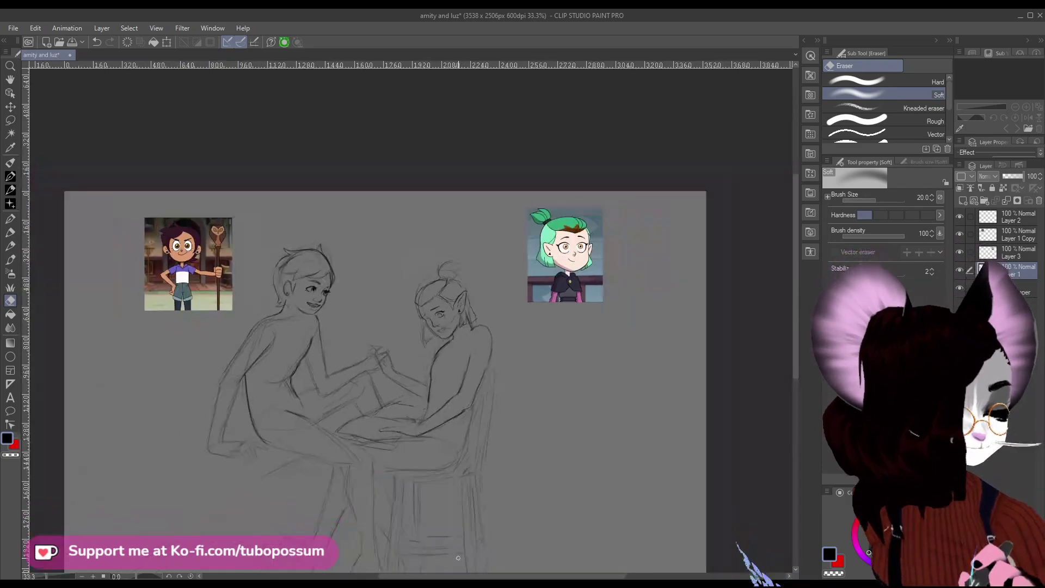
scroll(465, 339, "up", 3)
left_click_drag(465, 339, 463, 239)
scroll(463, 239, "up", 1)
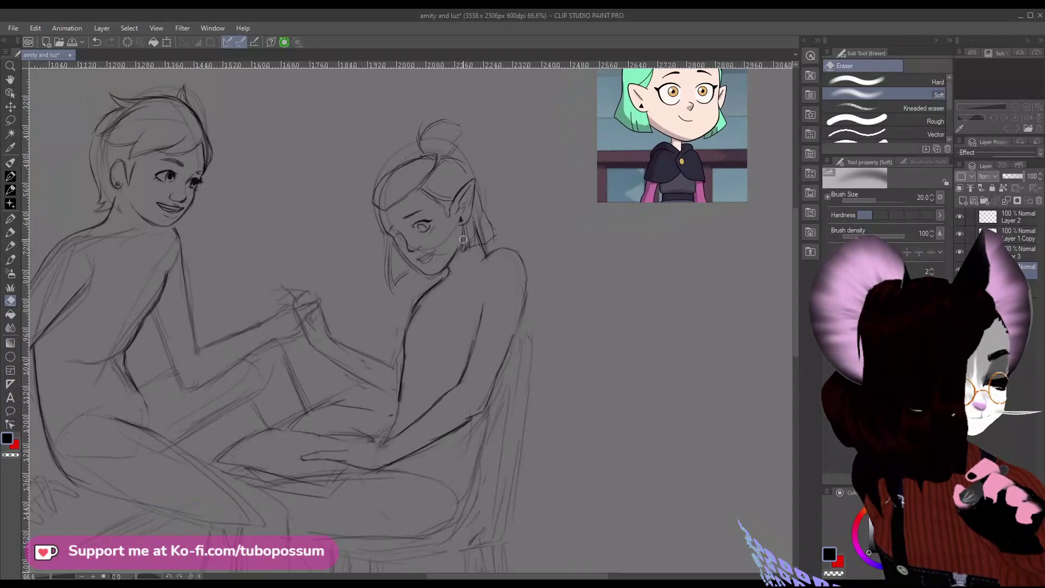
key("bracketright")
key("bracketright")
key("bracketright")
key("bracketright")
key("bracketright")
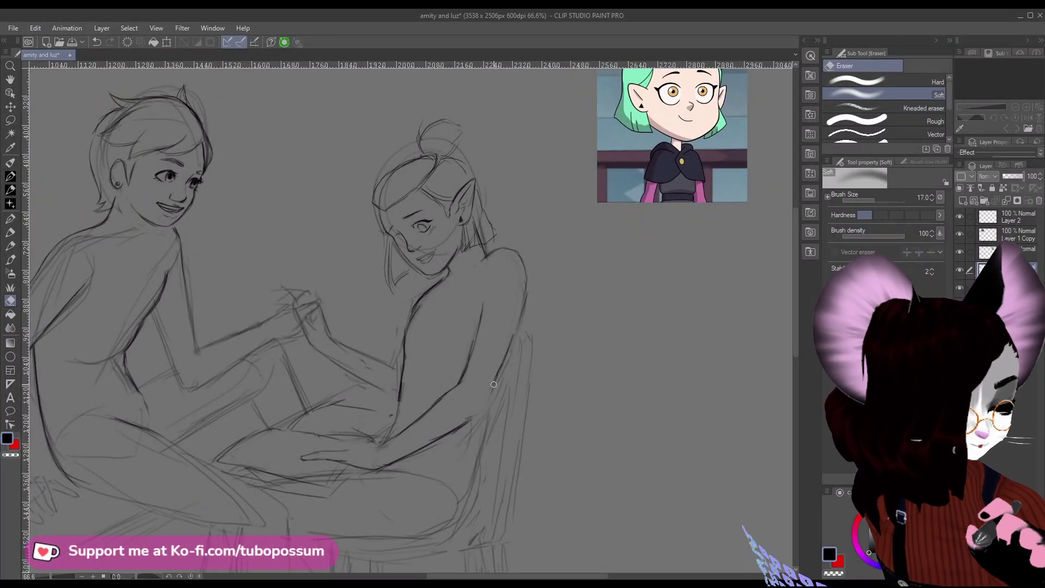
key("bracketright")
key("bracketright")
key("bracketright")
key("bracketleft")
key("bracketleft")
key("bracketleft")
key("bracketleft")
key("bracketleft")
key("bracketleft")
key("bracketleft")
key("bracketleft")
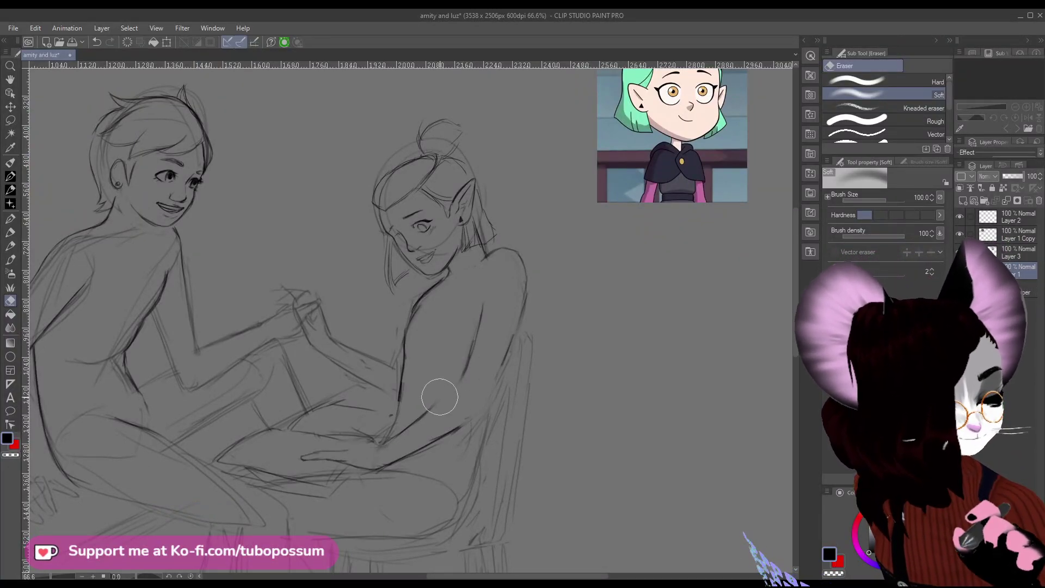
key("bracketright")
key("bracketright")
key("bracketright")
key("bracketright")
key("bracketright")
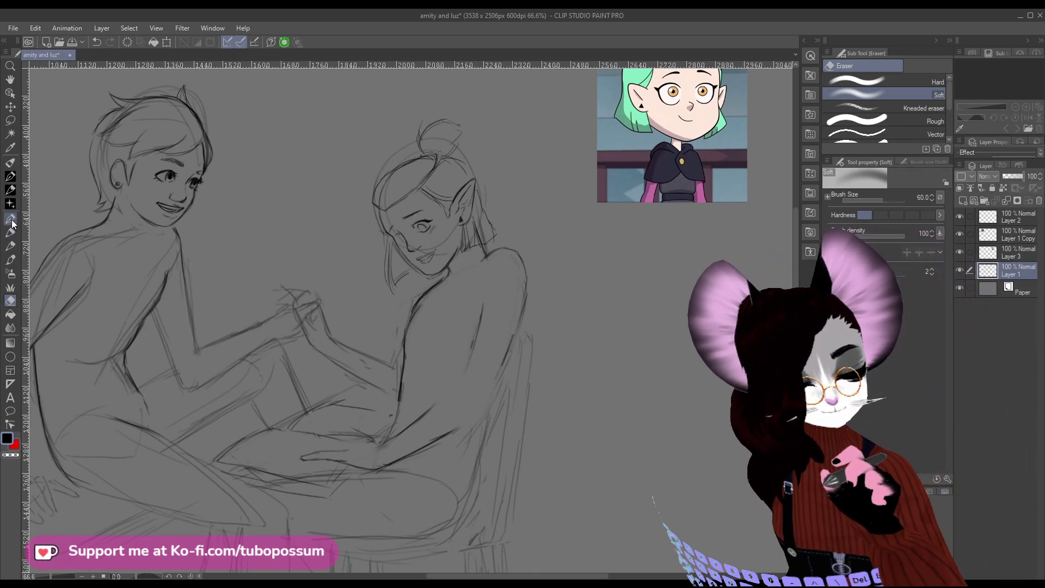
Redraw the inner and outer contours of the pointed-ear figure's bent arm down to the wrist with the Hexagon brush at size 4.
left_click(10, 259)
left_click_drag(517, 335, 492, 404)
left_click_drag(527, 313, 486, 411)
left_click_drag(530, 281, 524, 294)
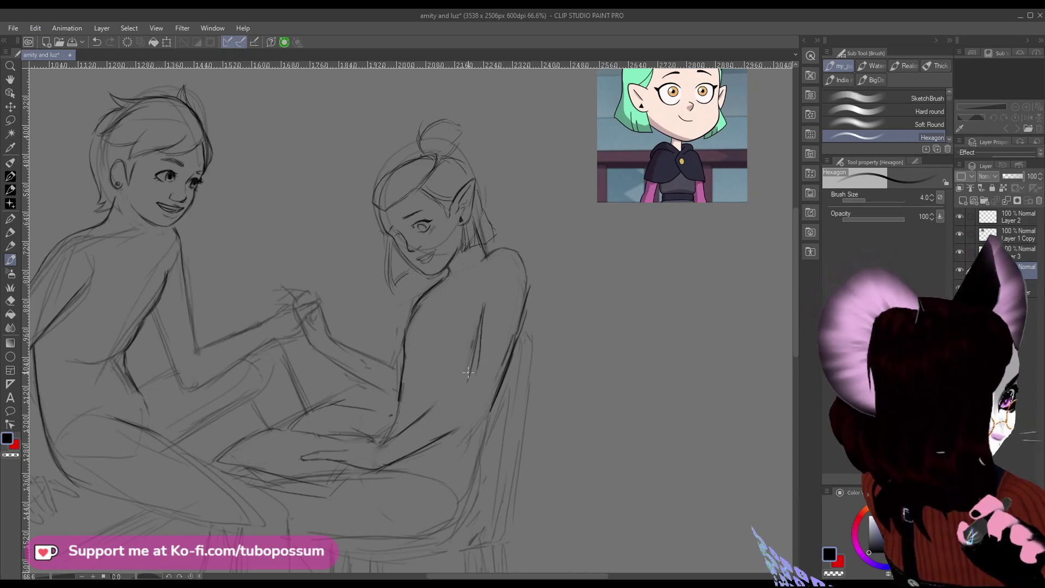
left_click_drag(430, 408, 467, 387)
left_click_drag(417, 421, 400, 437)
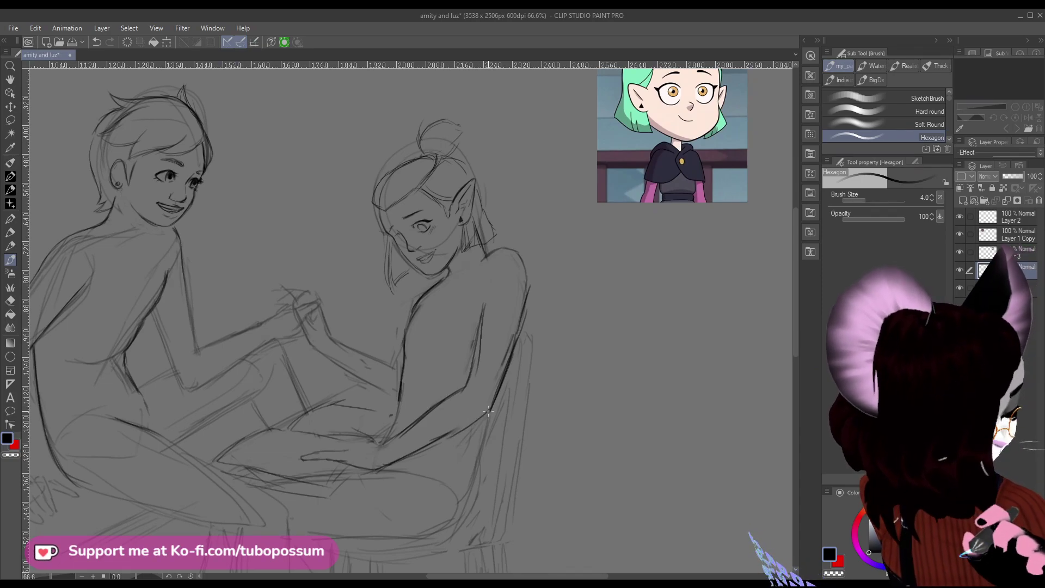
left_click_drag(486, 411, 434, 443)
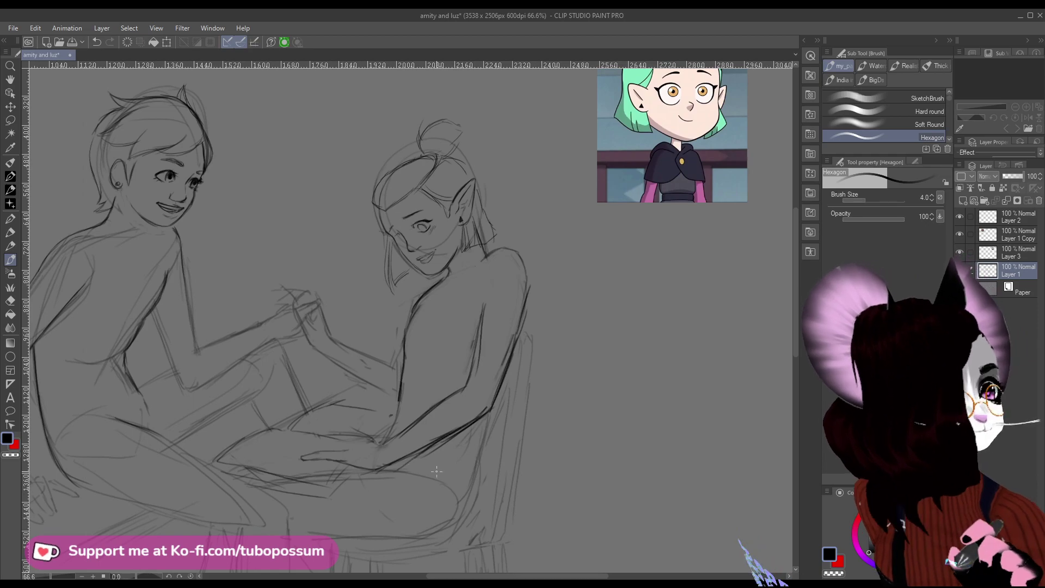
scroll(484, 364, "down", 4)
scroll(483, 364, "up", 3)
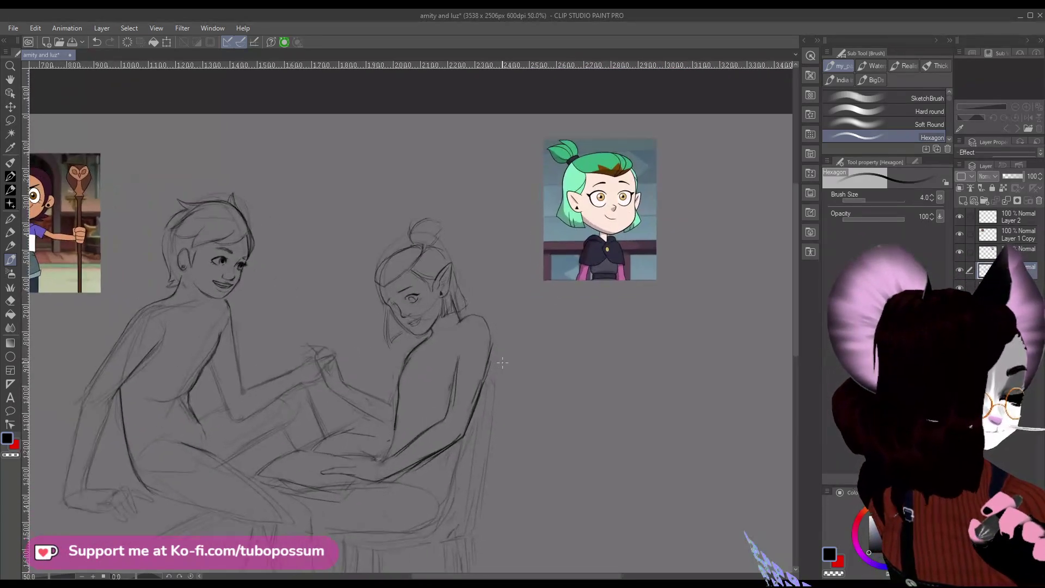
scroll(487, 383, "down", 1)
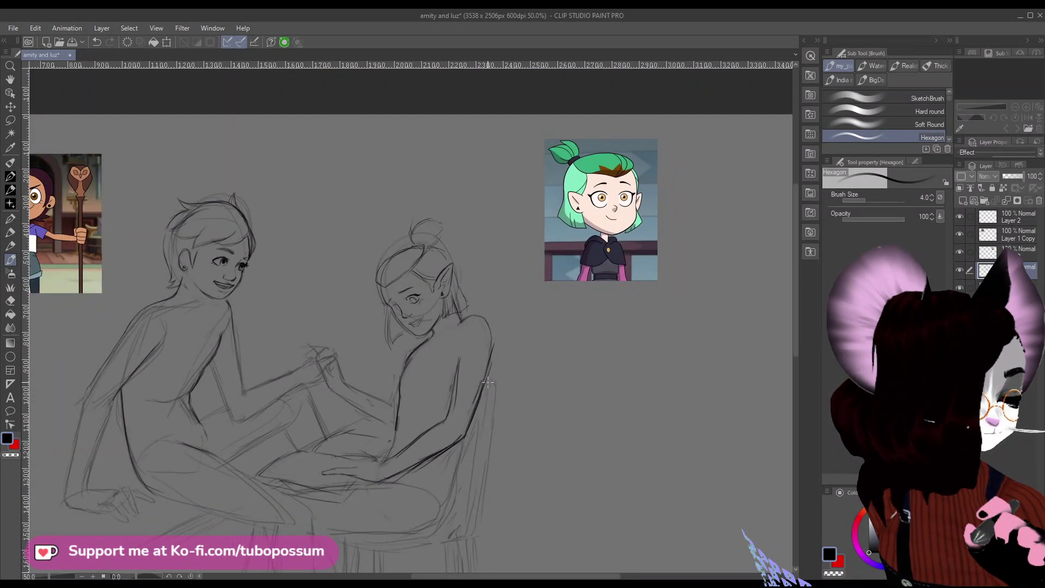
scroll(488, 382, "up", 1)
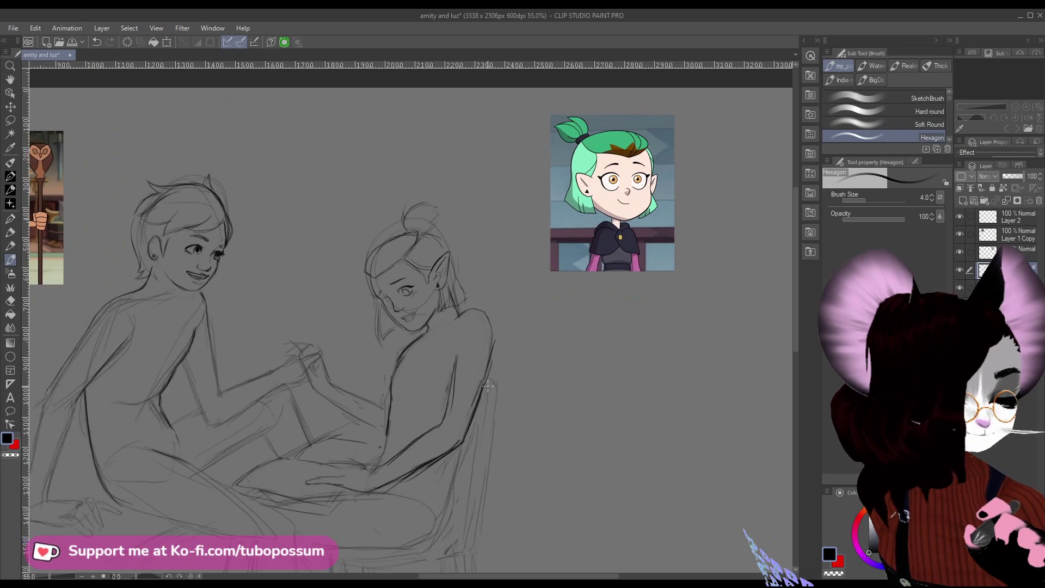
Erase the pointed-ear figure's shoulder, upper arm and forearm with the Soft eraser at size 100, finishing around the lap and chair at size 40.
key("e")
key("bracketright")
key("bracketright")
mouse_move(467, 310)
left_mouse_down()
mouse_move(494, 350)
mouse_move(478, 404)
mouse_move(445, 402)
mouse_move(436, 432)
mouse_move(396, 469)
left_mouse_up()
key("bracketright")
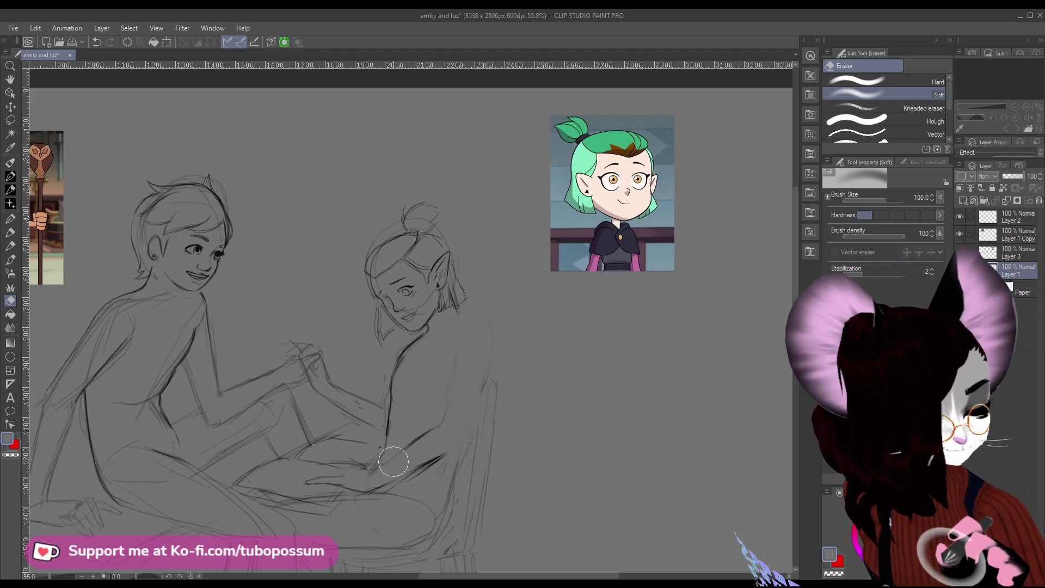
key("c")
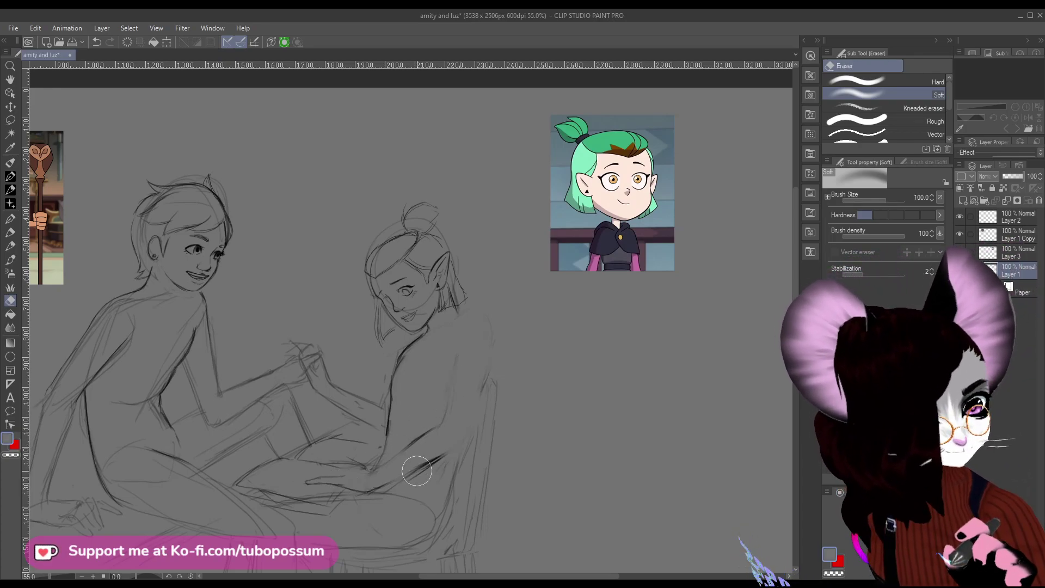
key("bracketright")
key("bracketright")
key("bracketleft")
key("bracketleft")
key("bracketleft")
key("bracketleft")
key("bracketleft")
key("bracketleft")
key("bracketleft")
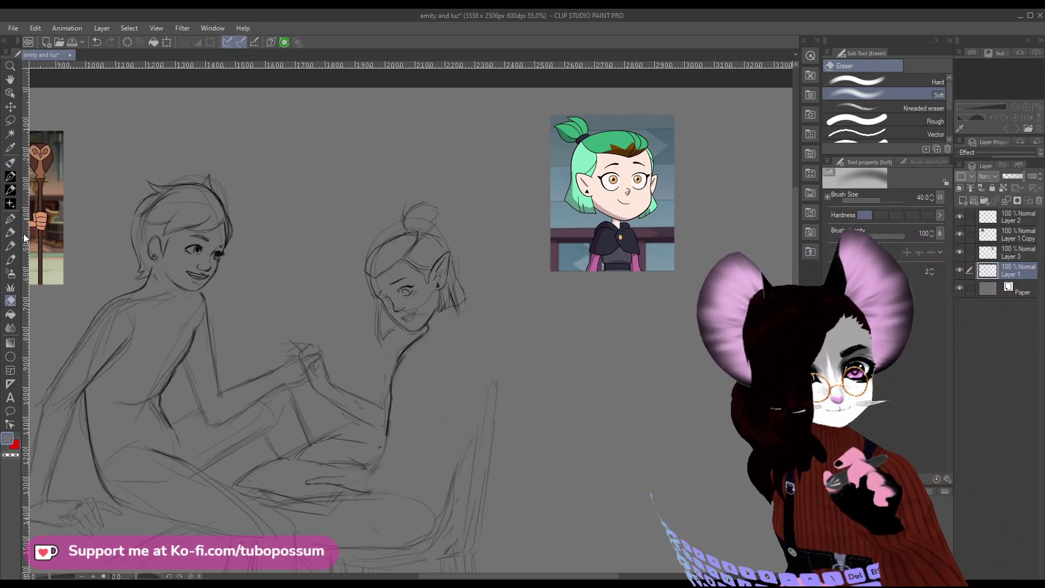
Draw the pointed-ear figure's forearm contours from the hand on the lap towards the elbow with the black Hexagon brush at size 4.
left_click(9, 259)
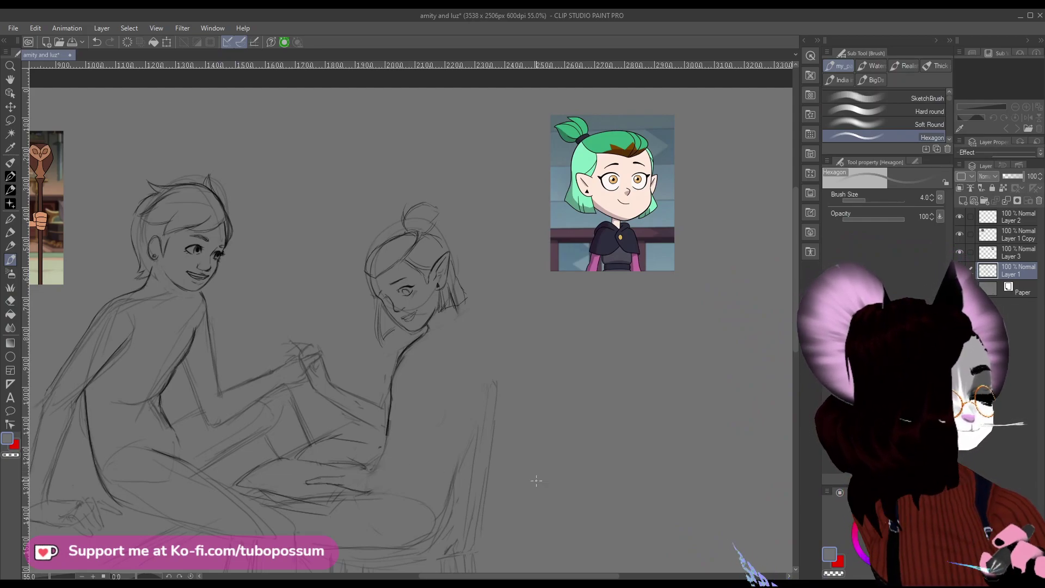
left_click(465, 484, "alt")
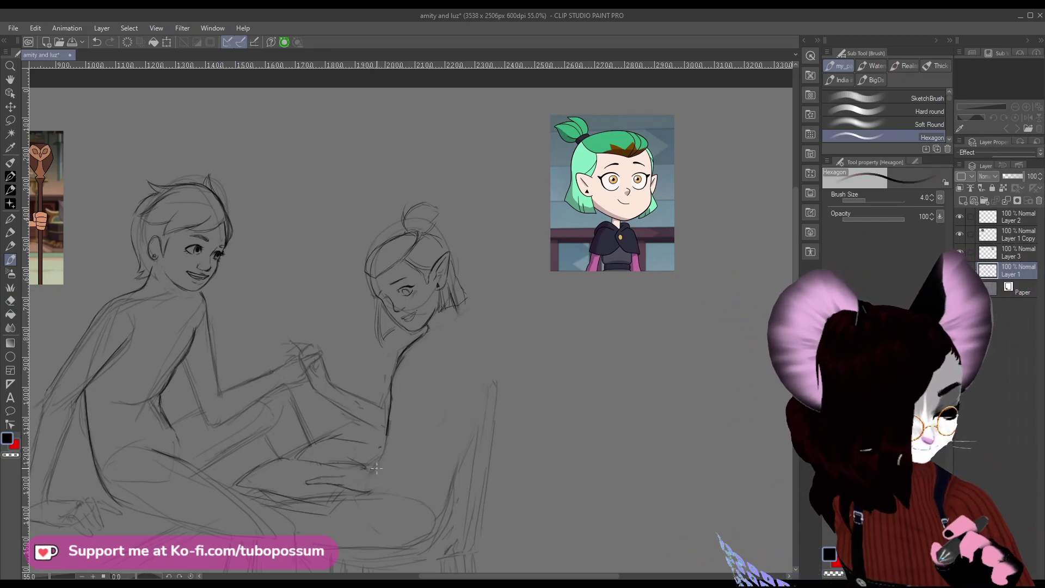
left_click_drag(403, 468, 463, 448)
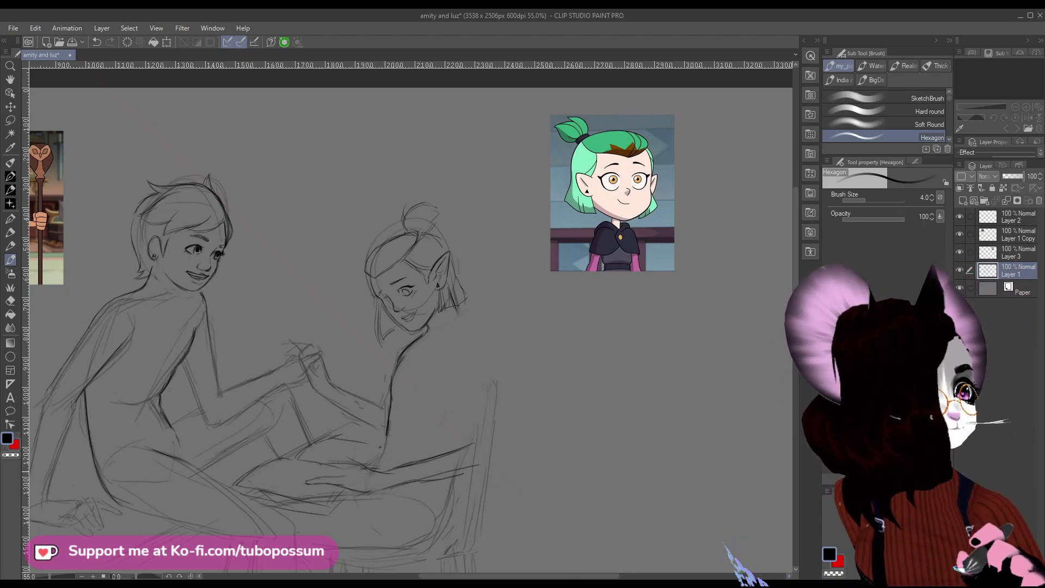
Draw the pointed-ear figure's neck-to-shoulder curve and the outer contour of the upper arm down to the elbow.
left_click_drag(462, 322, 475, 330)
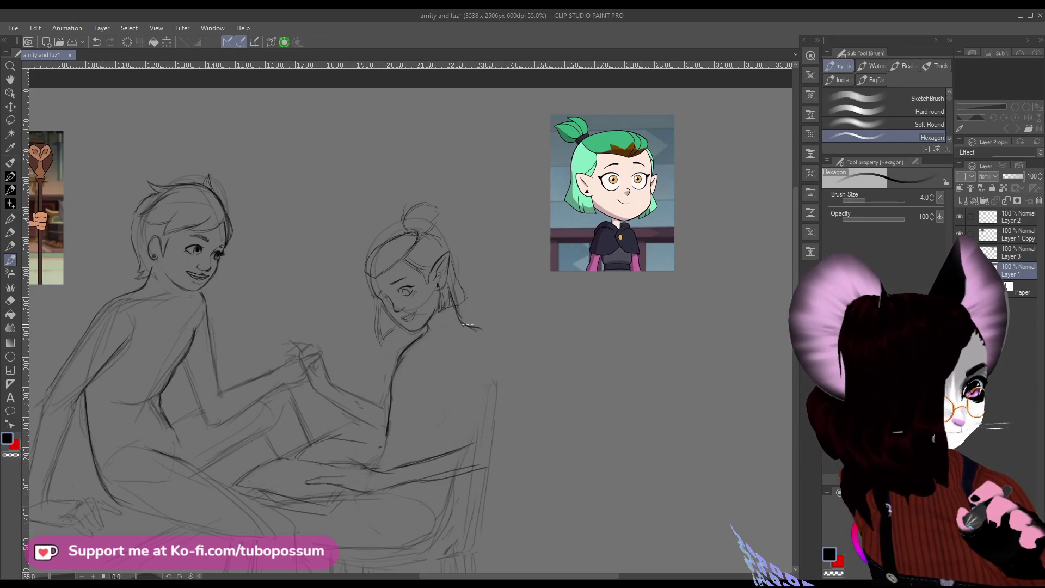
left_click_drag(500, 362, 496, 431)
left_click_drag(504, 380, 499, 468)
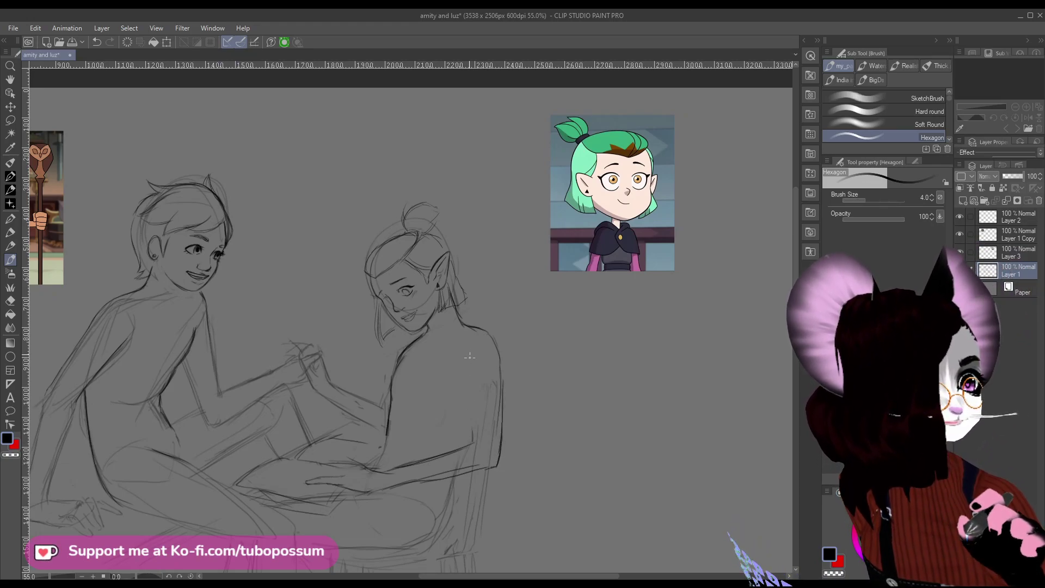
Add the inner upper-arm line between torso and arm, and strengthen the forearm's underside up to the elbow.
left_click_drag(467, 371, 472, 430)
left_click_drag(437, 477, 388, 489)
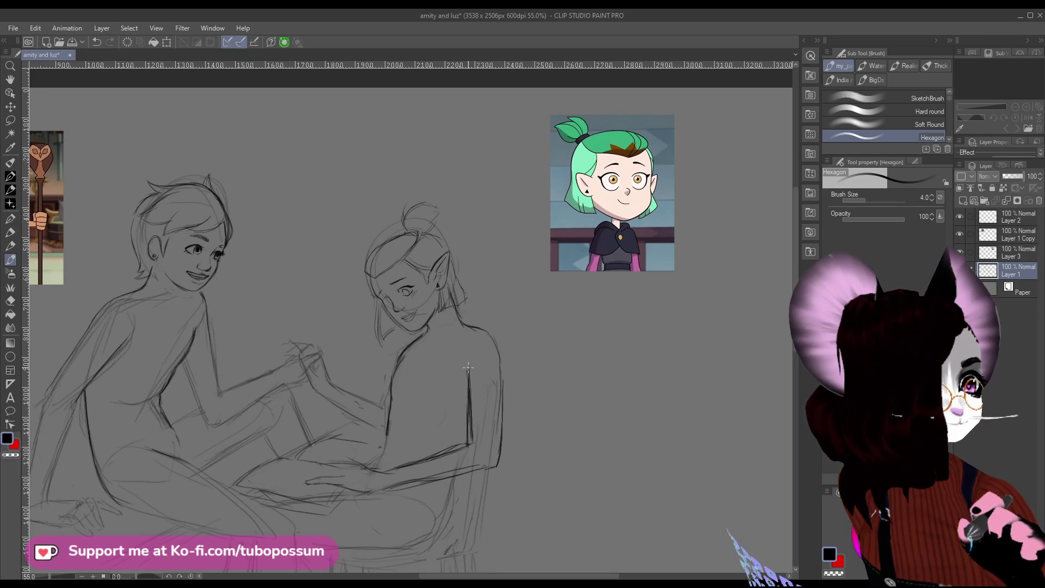
left_click_drag(468, 368, 471, 377)
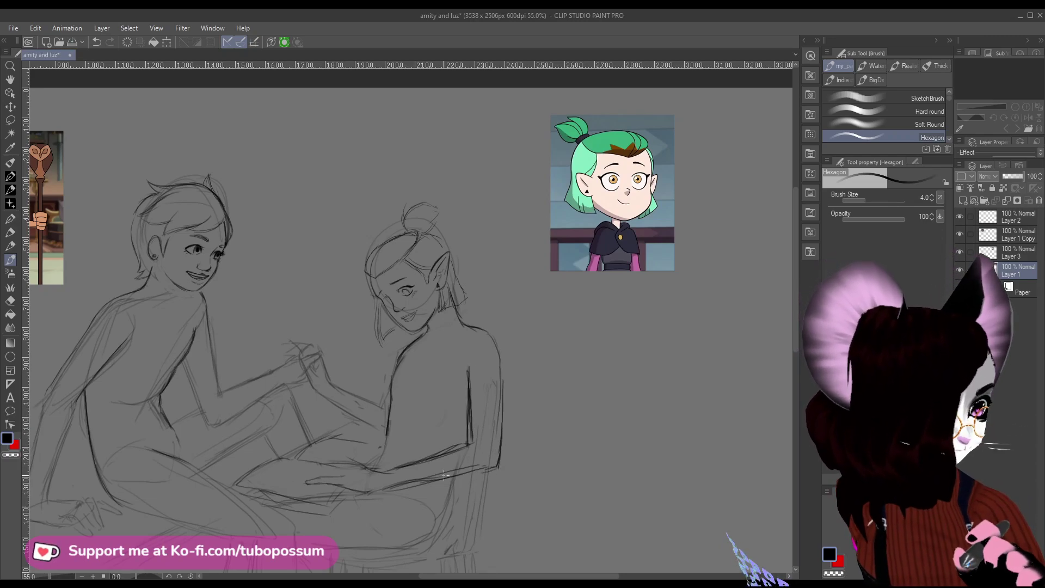
left_click_drag(442, 481, 501, 466)
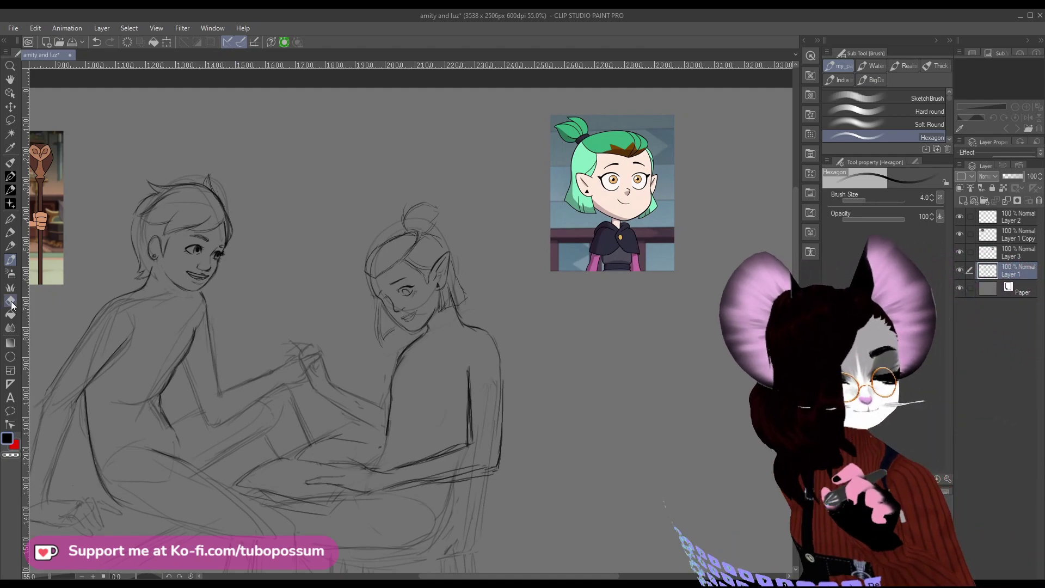
Thin the forearm's lower and upper contours with the Soft eraser at size 70 and the Hard eraser at size 40.
key("e")
left_click_drag(383, 487, 481, 464)
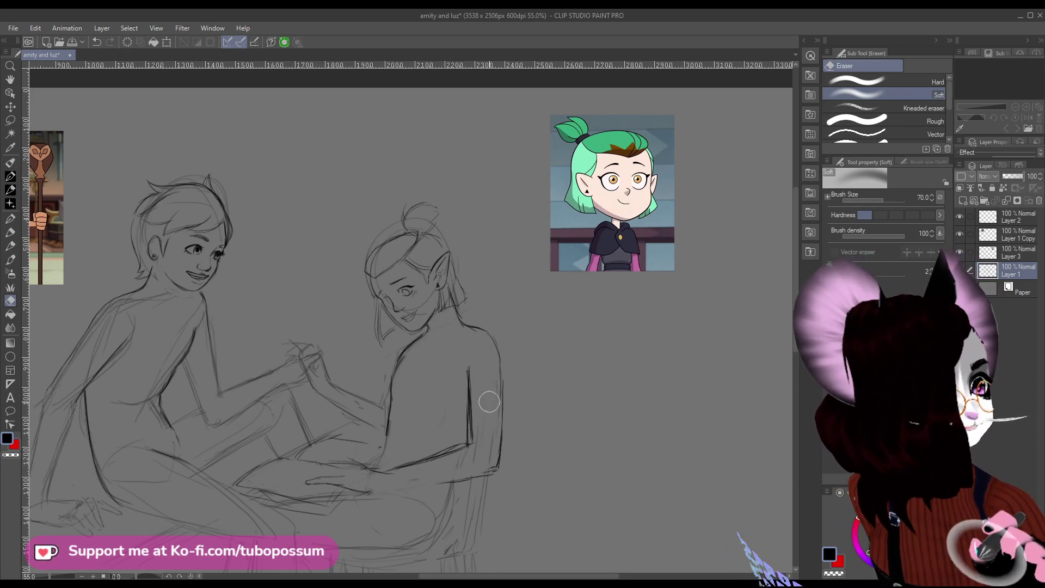
left_click(926, 81)
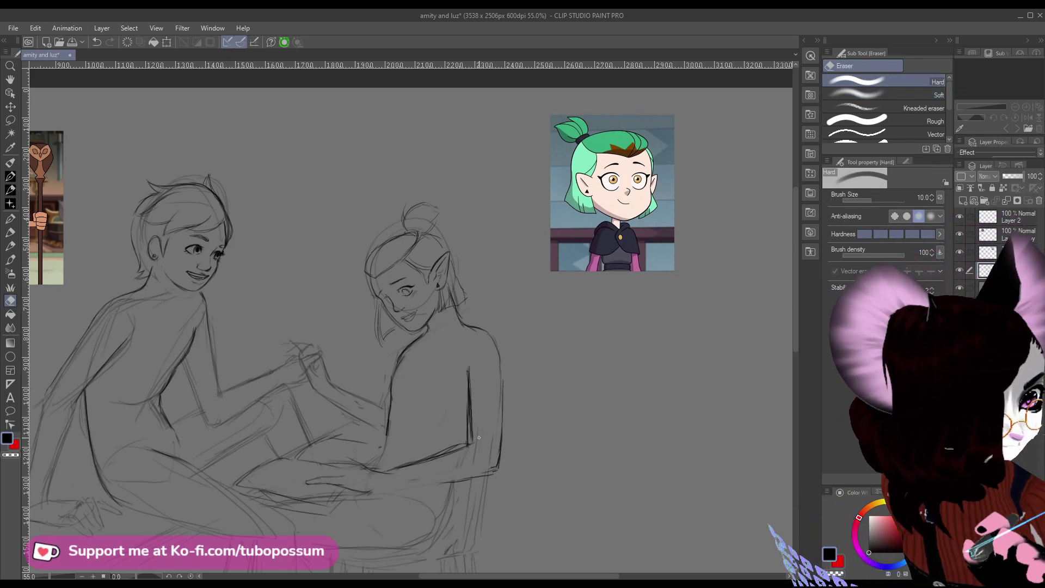
key("bracketright")
key("bracketright")
key("bracketright")
key("bracketright")
key("bracketright")
key("bracketright")
key("bracketright")
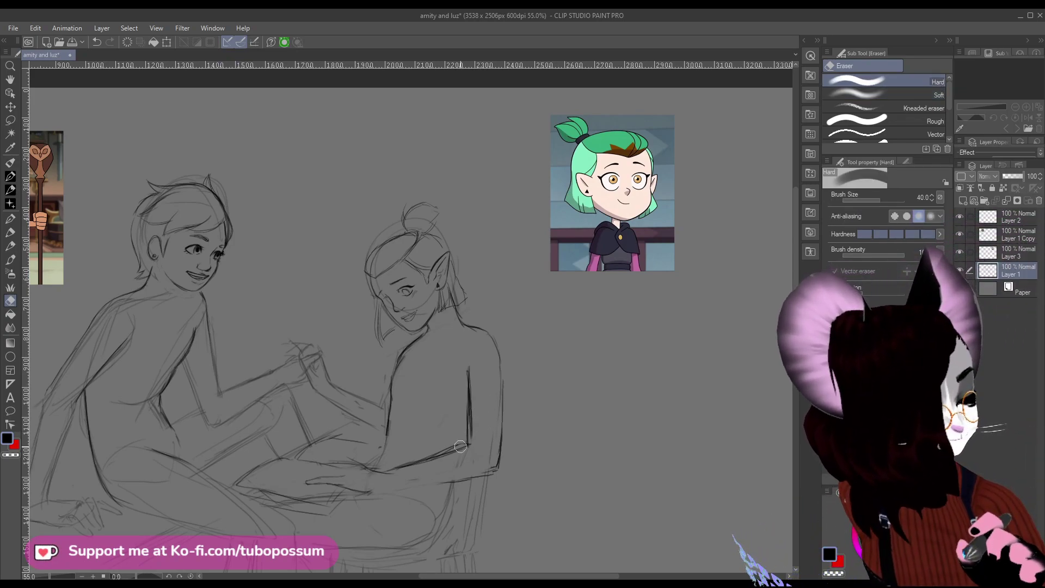
left_click_drag(445, 454, 373, 475)
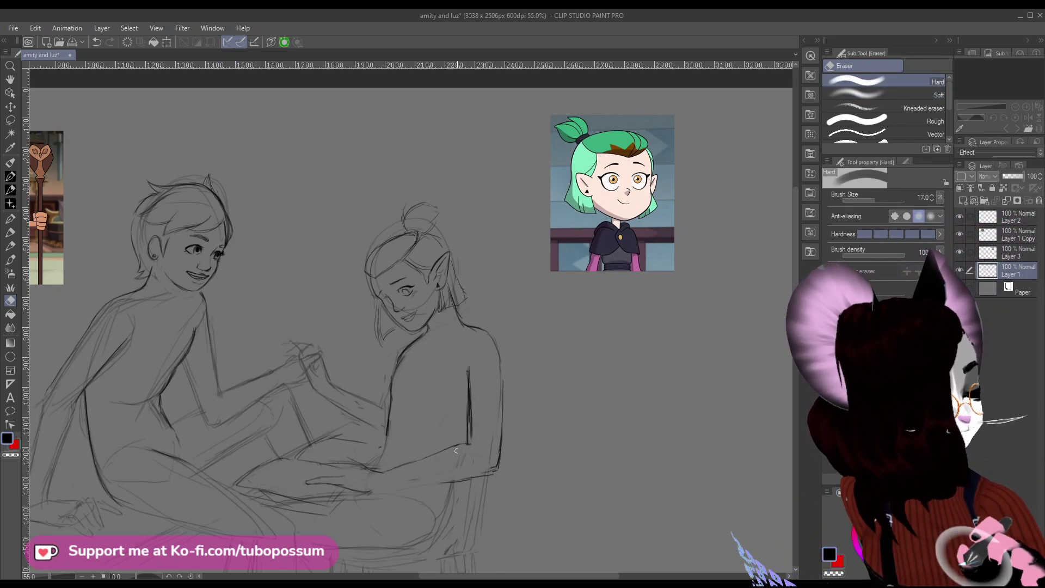
Erase the forearm's upper contour and the inner upper-arm line with the Hard eraser at sizes 60 and 50.
key("bracketright")
key("bracketright")
key("bracketright")
key("bracketright")
key("bracketright")
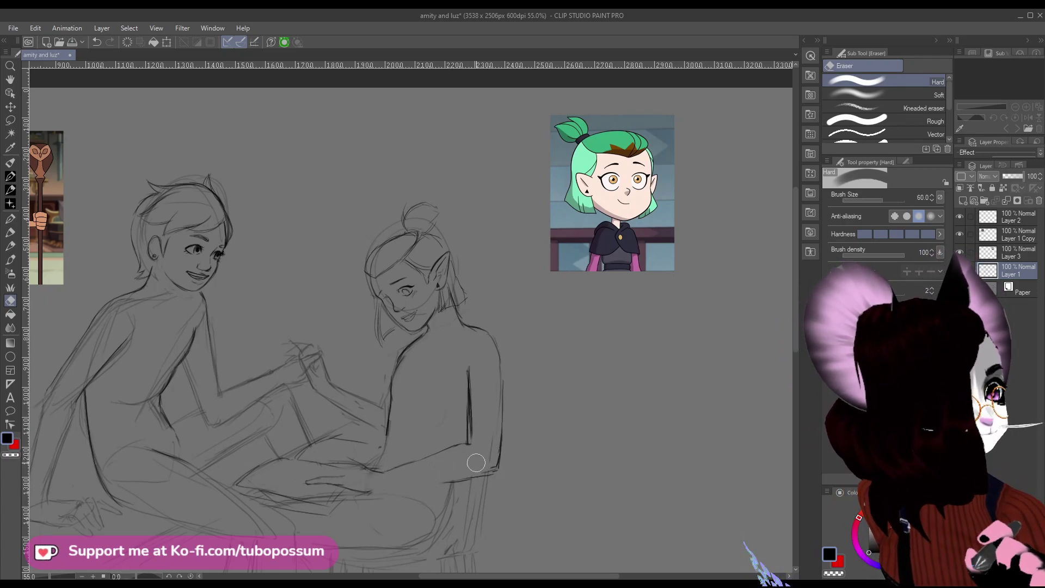
left_click_drag(417, 460, 421, 461)
key("bracketleft")
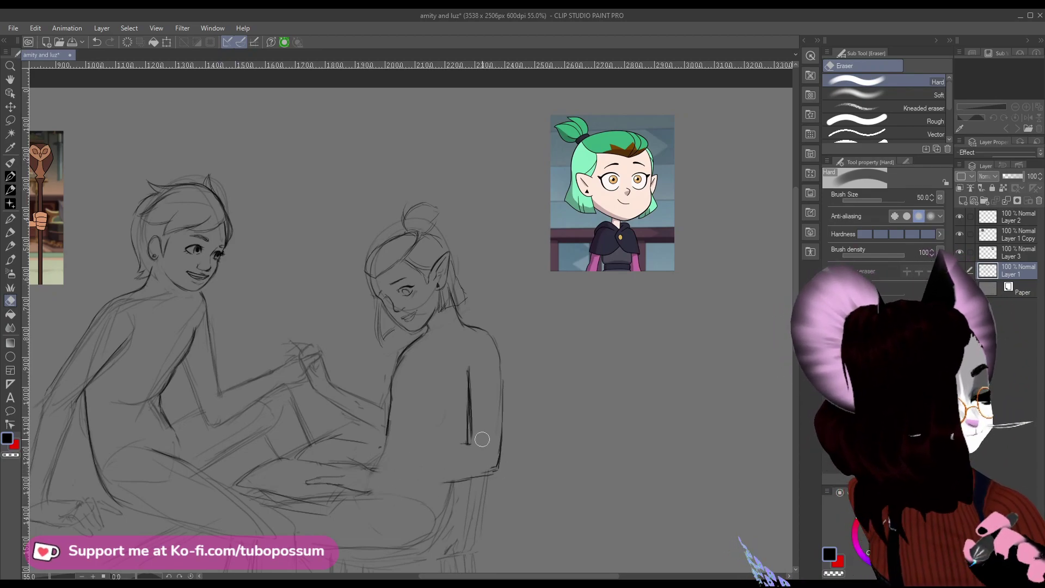
left_click_drag(469, 370, 465, 430)
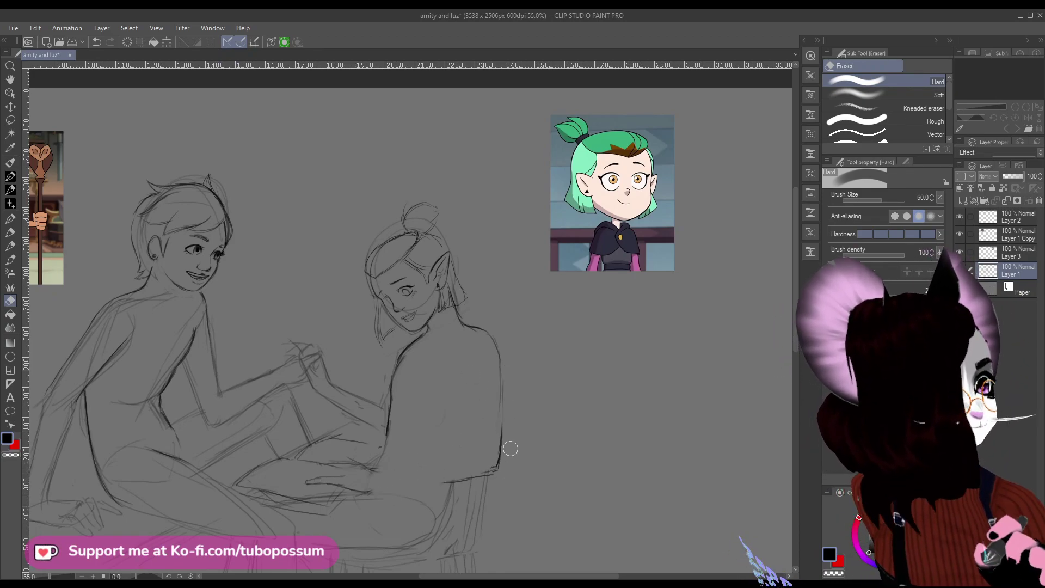
Redraw the inner upper-arm line, both forearm contours, the shoulder and the hand on the lap with the Hexagon brush at size 4.
key("b")
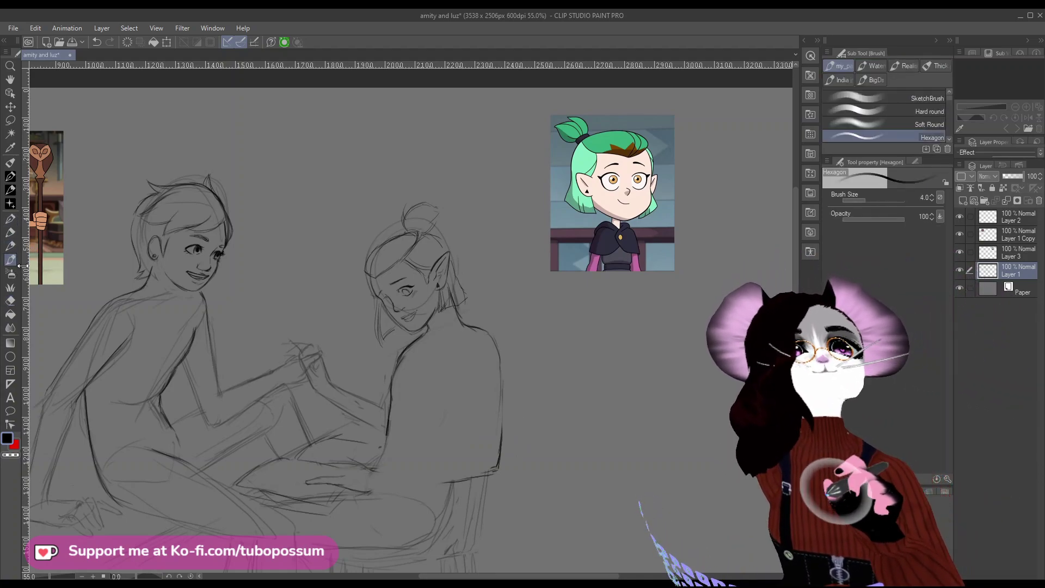
left_click_drag(469, 386, 472, 428)
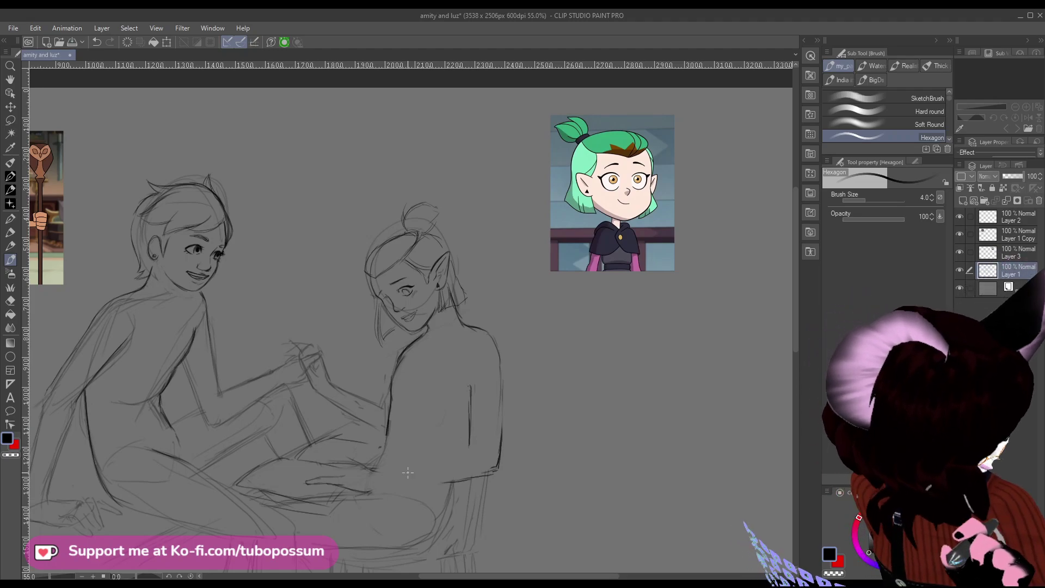
mouse_move(374, 493)
left_mouse_down()
mouse_move(465, 477)
mouse_move(421, 487)
mouse_move(456, 479)
left_mouse_up()
mouse_move(369, 474)
left_mouse_down()
mouse_move(448, 458)
mouse_move(466, 438)
left_mouse_up()
left_click_drag(467, 411, 467, 437)
mouse_move(474, 326)
left_mouse_down()
mouse_move(492, 330)
mouse_move(500, 379)
left_mouse_up()
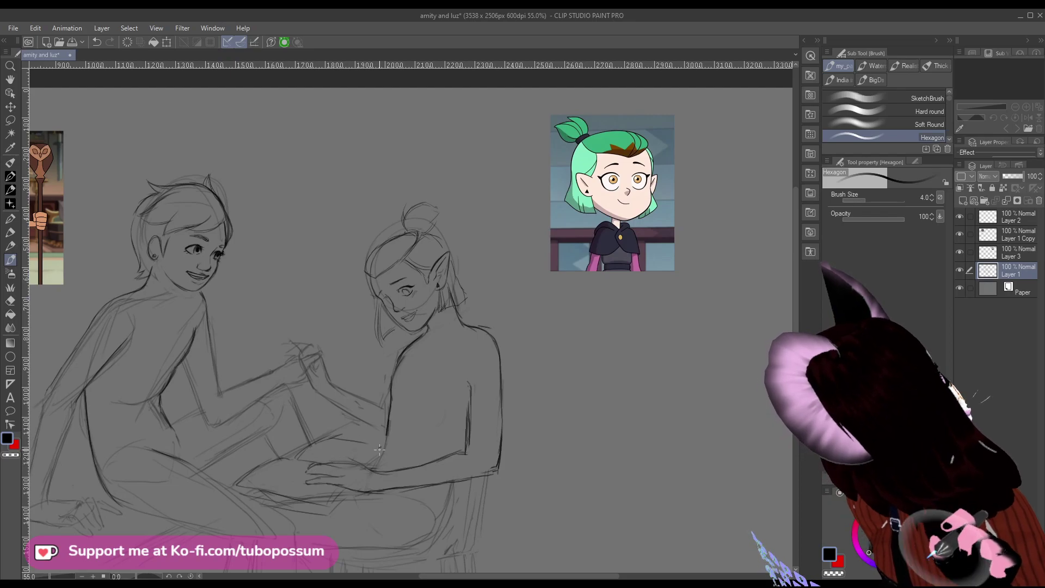
left_click_drag(352, 462, 391, 467)
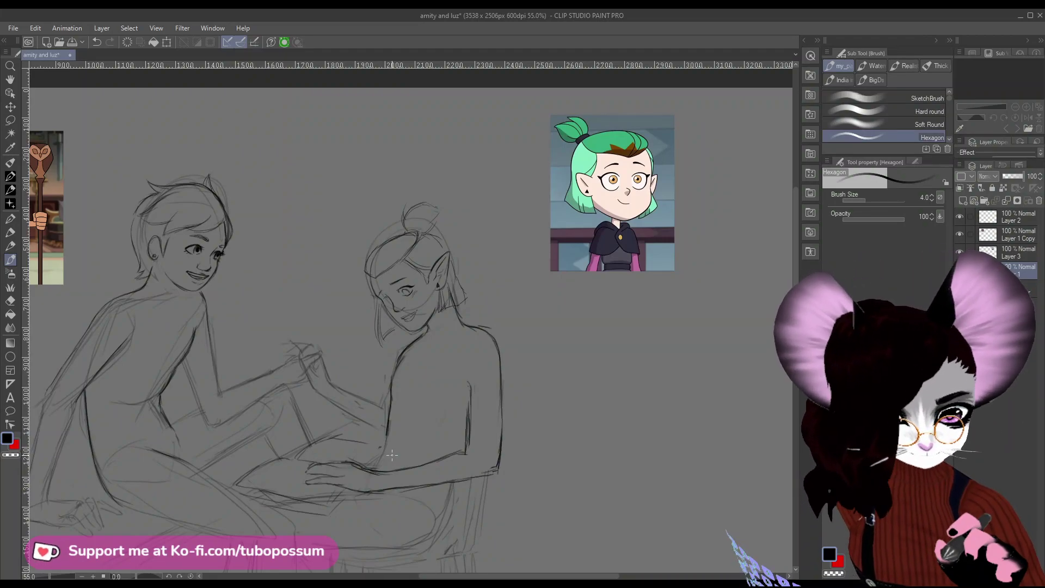
Redraw the lower outer arm line slightly further inward and erase the old line outside it with the Hard eraser at size 50.
scroll(392, 455, "down", 3)
scroll(385, 436, "up", 3)
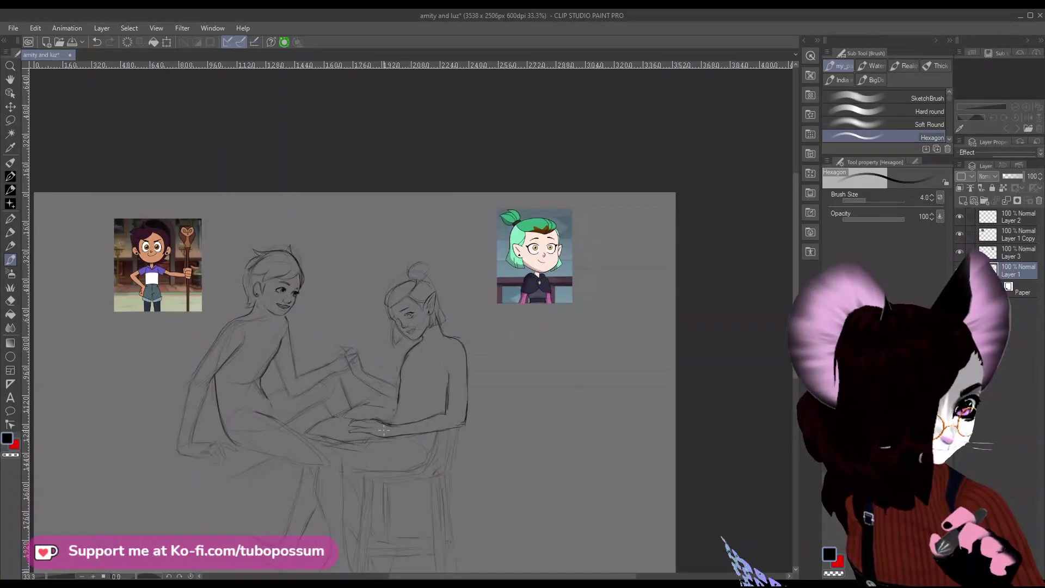
scroll(427, 362, "up", 2)
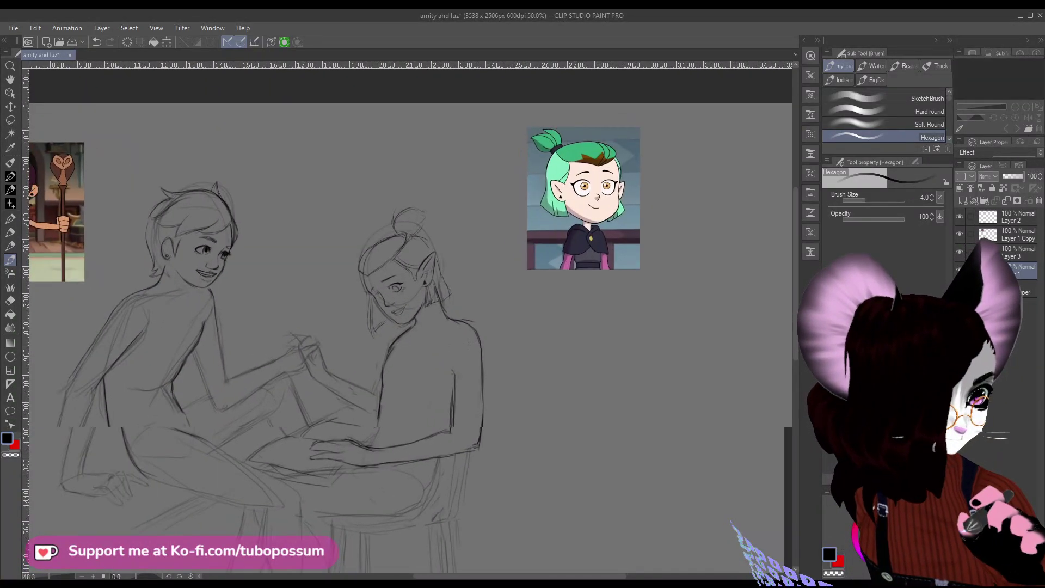
left_click_drag(478, 423, 474, 468)
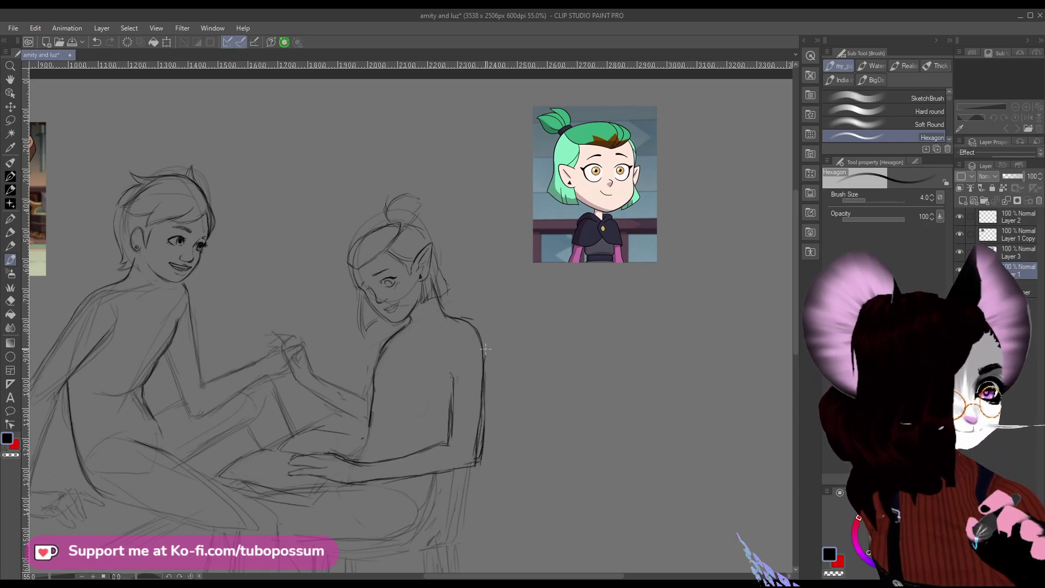
key("e")
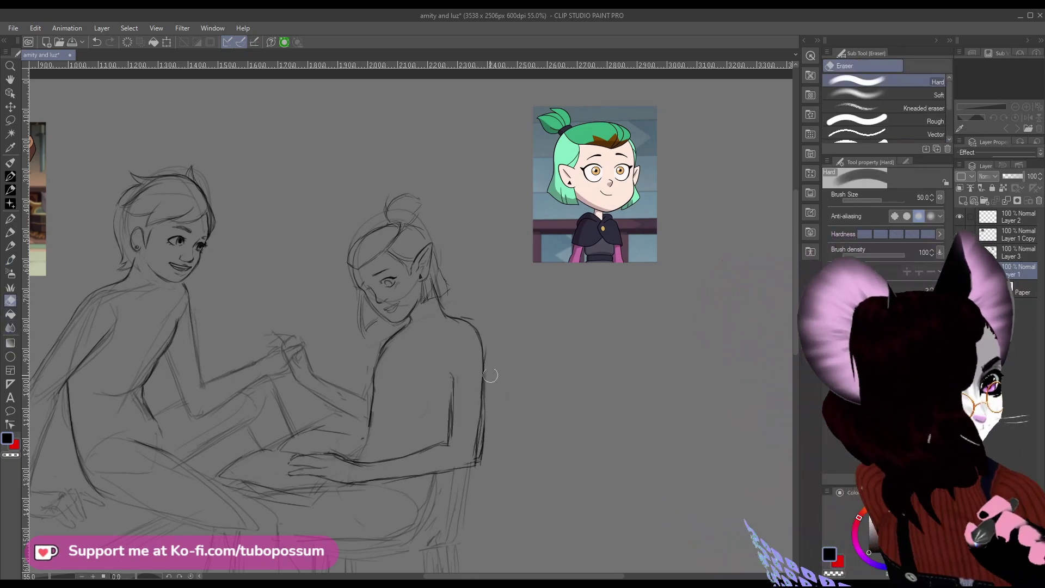
left_click_drag(483, 429, 478, 465)
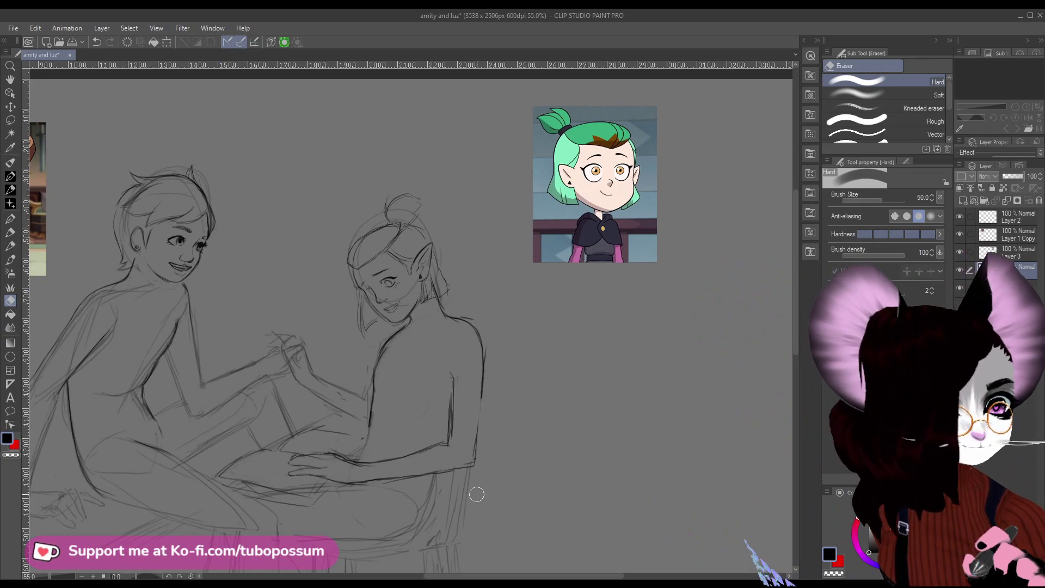
Reinforce the front hair strand beside the pointed-ear figure's face with the Hexagon brush at size 3.
left_click(11, 259)
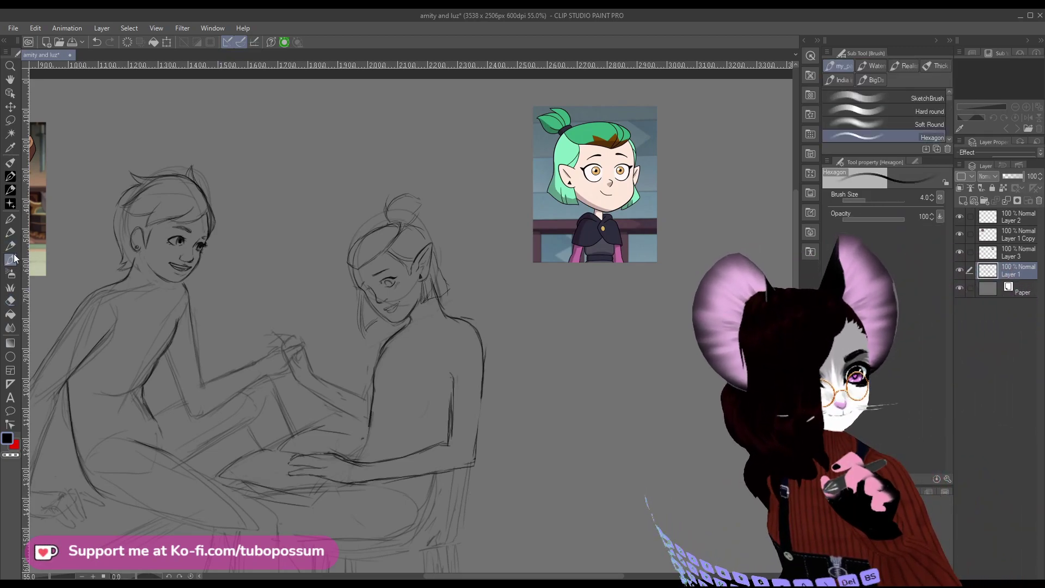
scroll(264, 421, "down", 3)
scroll(264, 420, "down", 2)
scroll(365, 477, "up", 1)
scroll(407, 465, "up", 1)
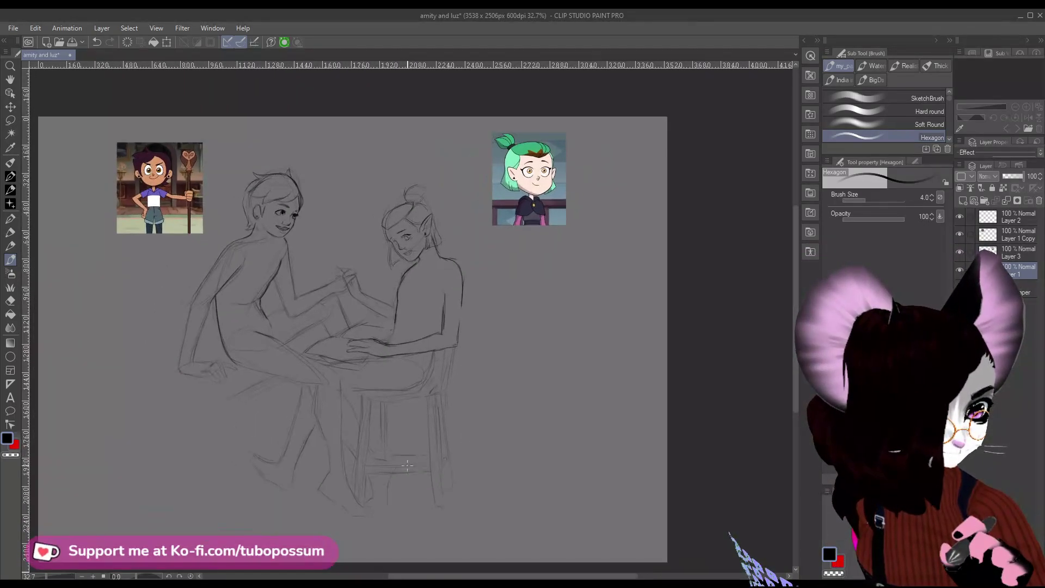
scroll(419, 435, "down", 2)
scroll(434, 406, "up", 2)
scroll(434, 405, "up", 1)
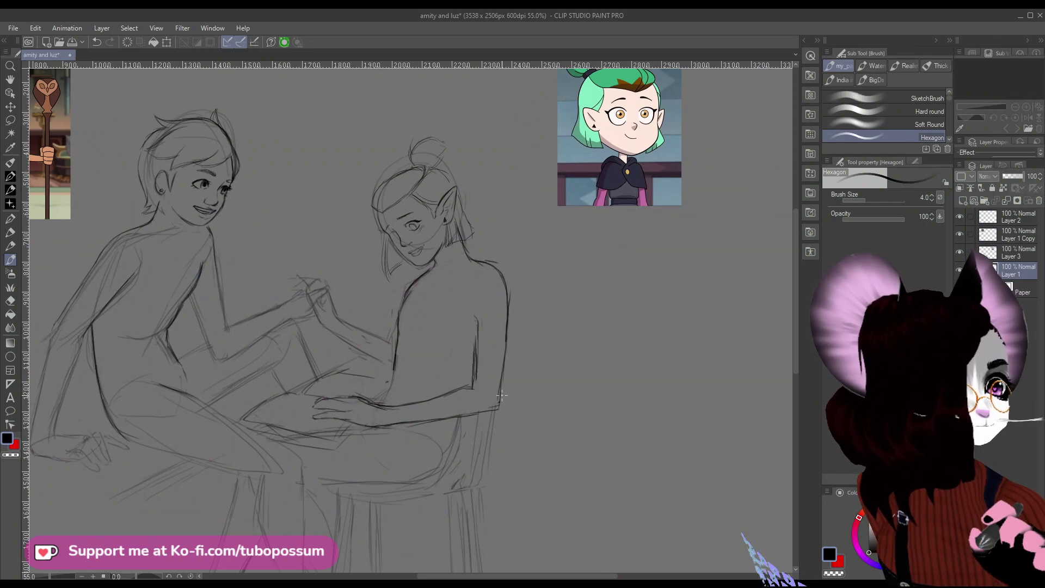
scroll(502, 396, "down", 2)
scroll(521, 317, "up", 4)
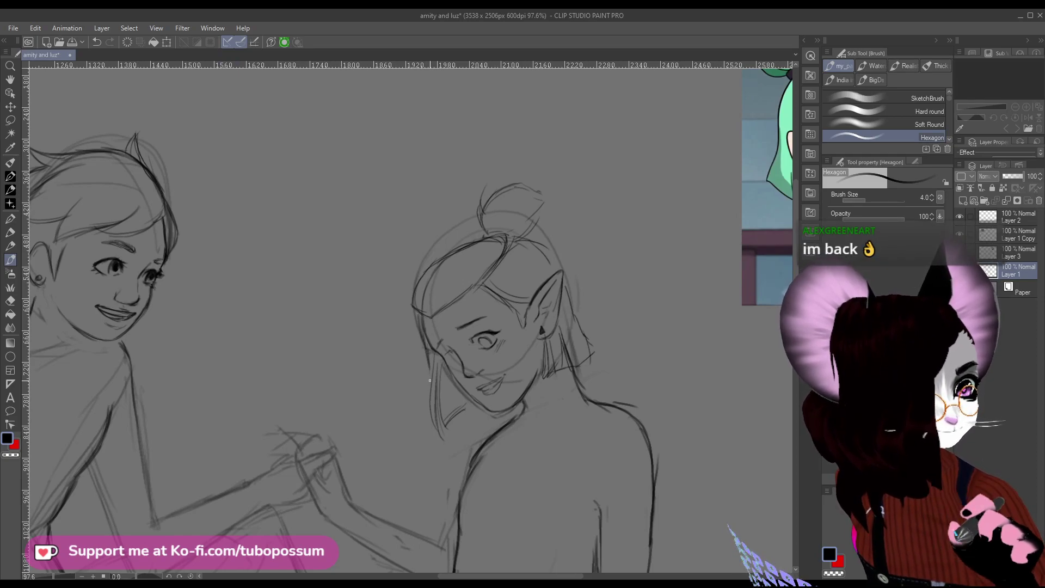
key("bracketleft")
left_click_drag(429, 381, 442, 439)
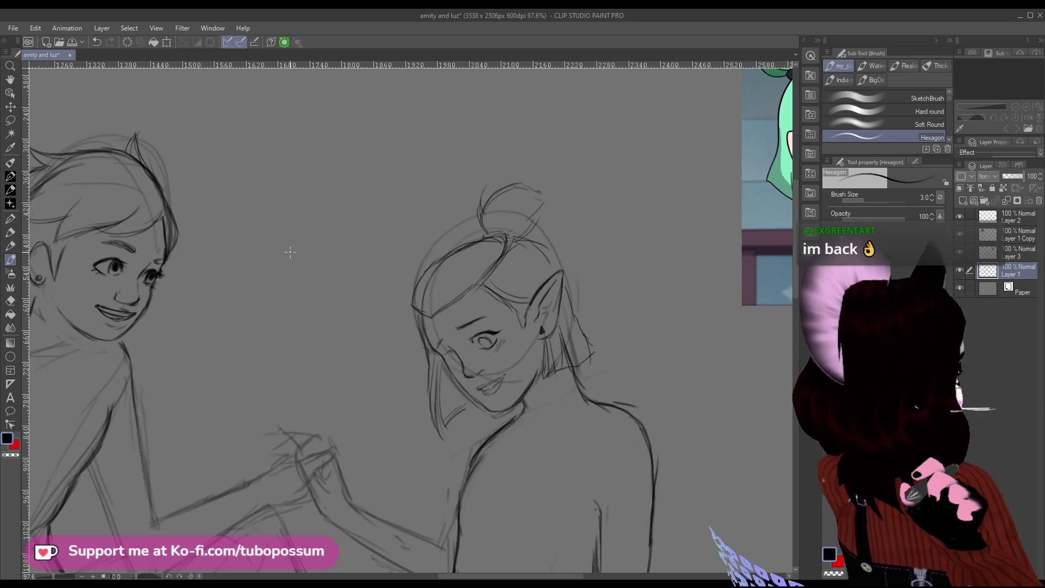
Erase the fingers of the pointed-ear figure's hand on the lap with the Hard eraser, reducing its size from 50 to 17.
scroll(290, 251, "down", 5)
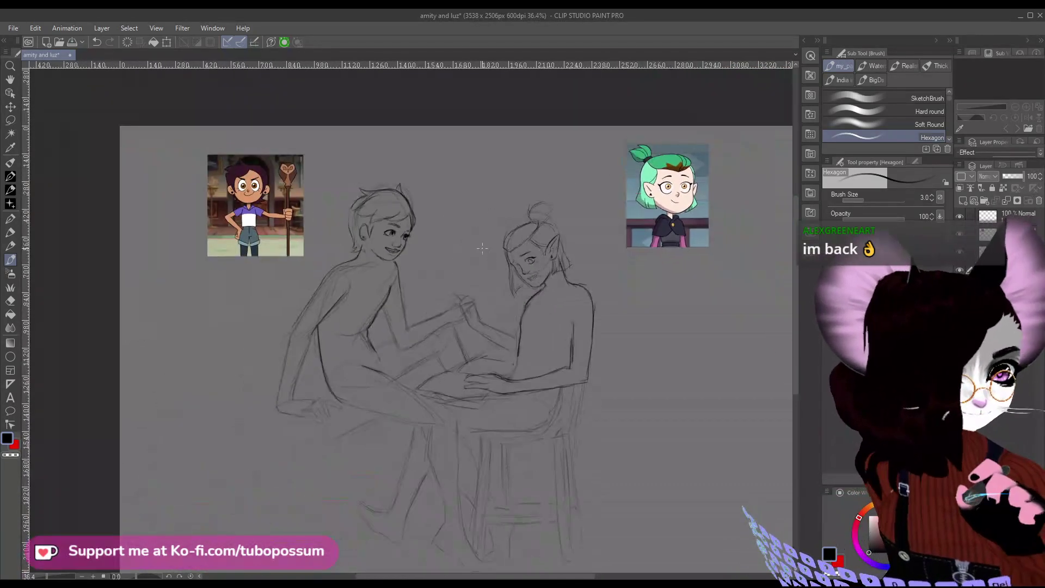
scroll(547, 223, "down", 2)
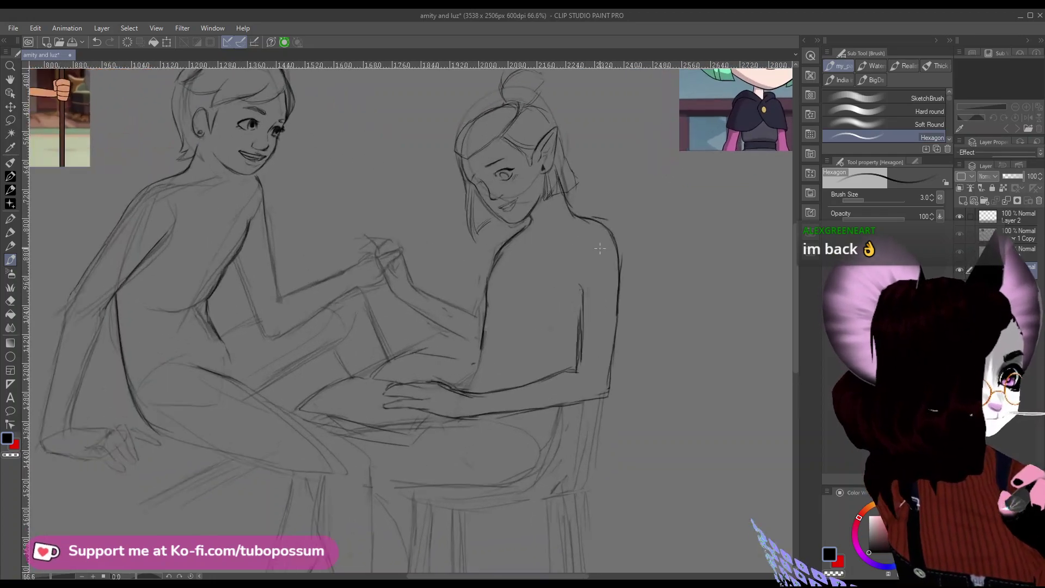
scroll(440, 176, "up", 3)
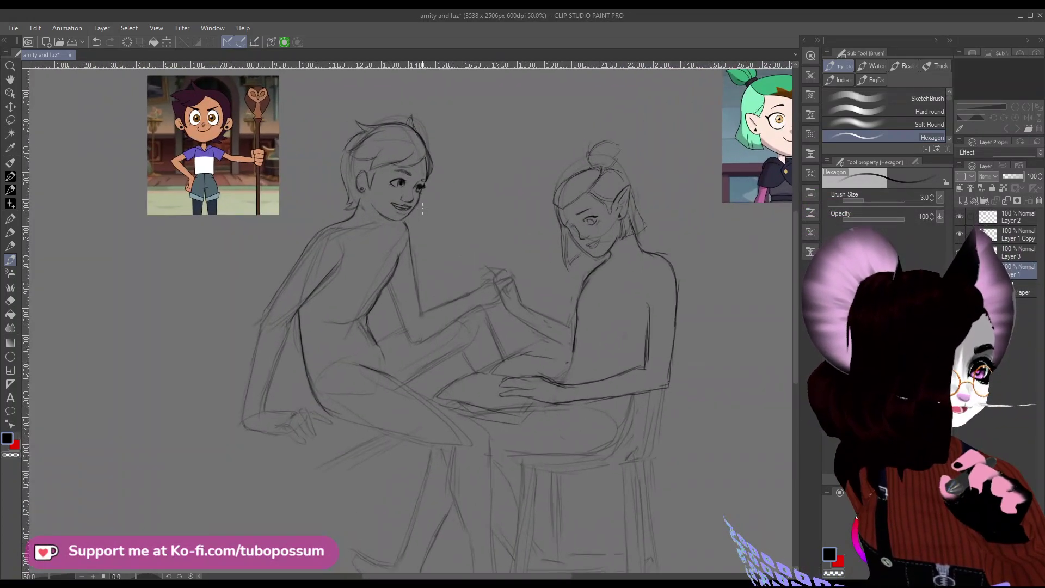
scroll(490, 245, "down", 2)
scroll(565, 326, "up", 2)
scroll(564, 325, "up", 3)
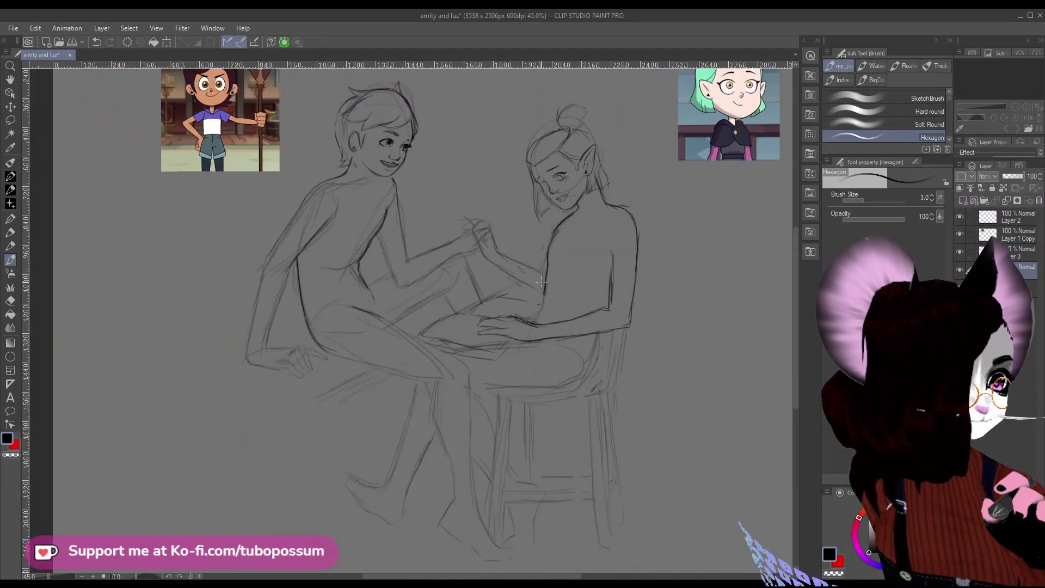
key("e")
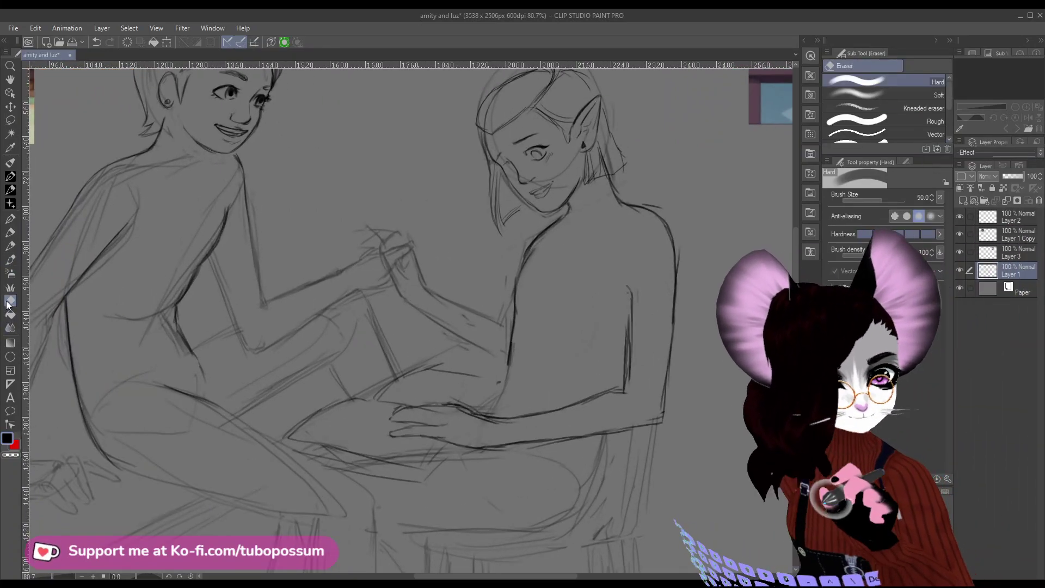
mouse_move(392, 418)
left_mouse_down()
mouse_move(410, 403)
mouse_move(430, 416)
mouse_move(443, 449)
mouse_move(407, 426)
mouse_move(477, 401)
mouse_move(455, 396)
mouse_move(479, 409)
left_mouse_up()
key("bracketleft")
key("bracketleft")
key("bracketleft")
key("bracketleft")
key("bracketleft")
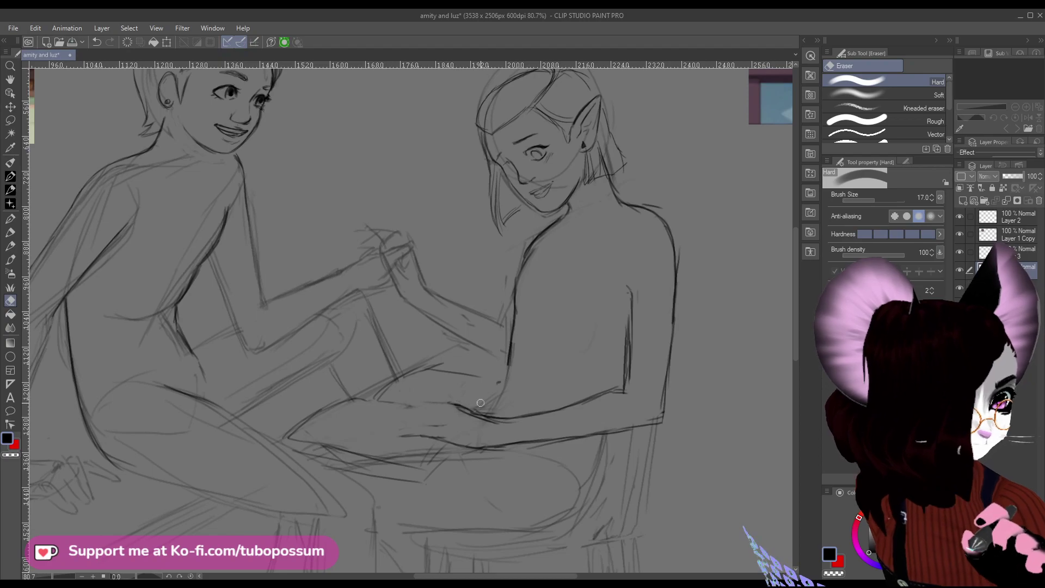
Redraw the shorter, curled fingers of the pointed-ear figure's hand on the lap with the Hexagon brush at size 3.
left_click(10, 260)
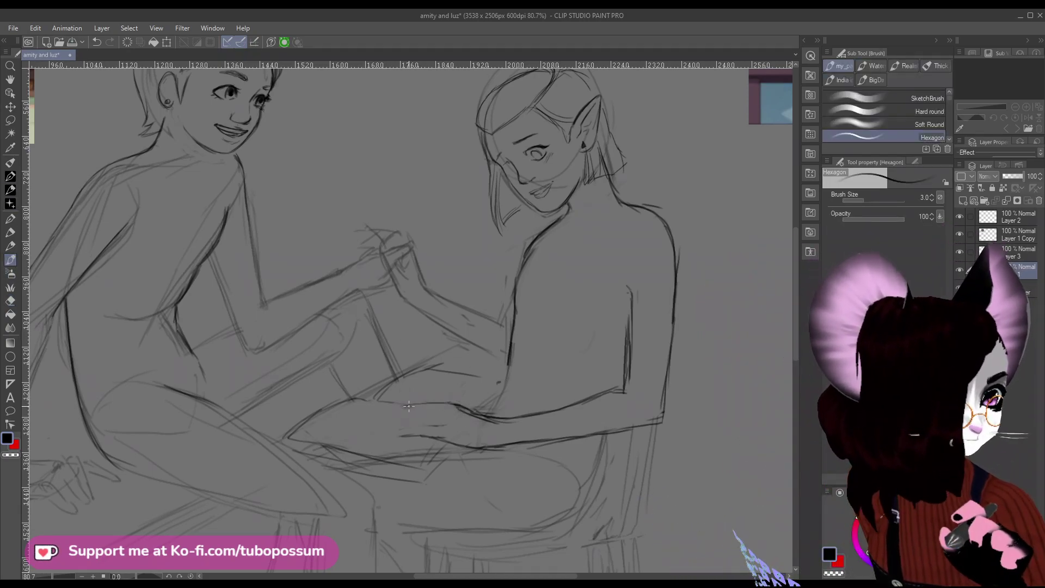
mouse_move(405, 415)
left_mouse_down()
mouse_move(395, 428)
mouse_move(412, 426)
left_mouse_up()
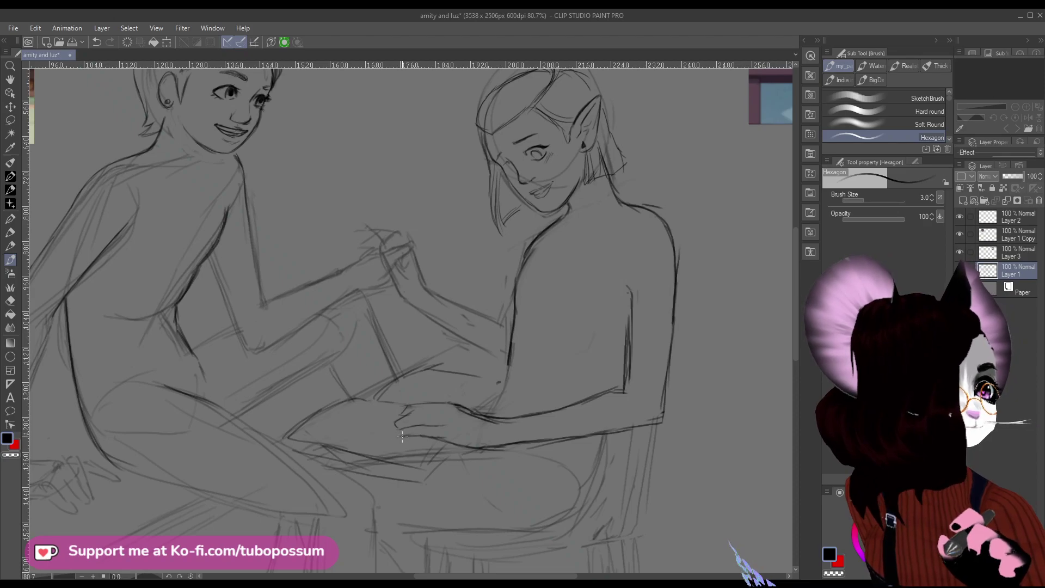
mouse_move(436, 428)
left_mouse_down()
mouse_move(444, 421)
mouse_move(391, 430)
mouse_move(417, 413)
left_mouse_up()
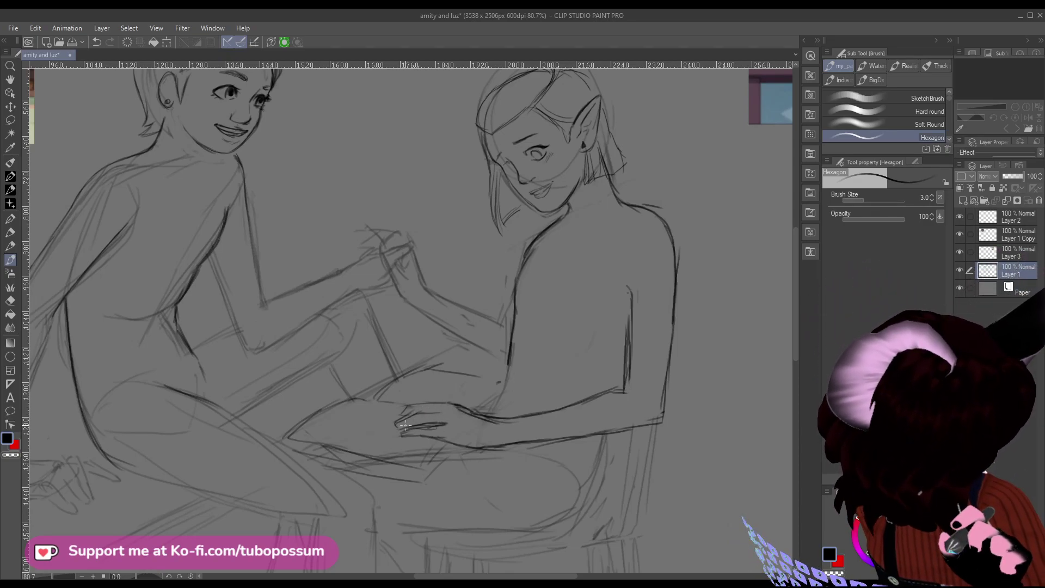
left_click_drag(409, 417, 424, 406)
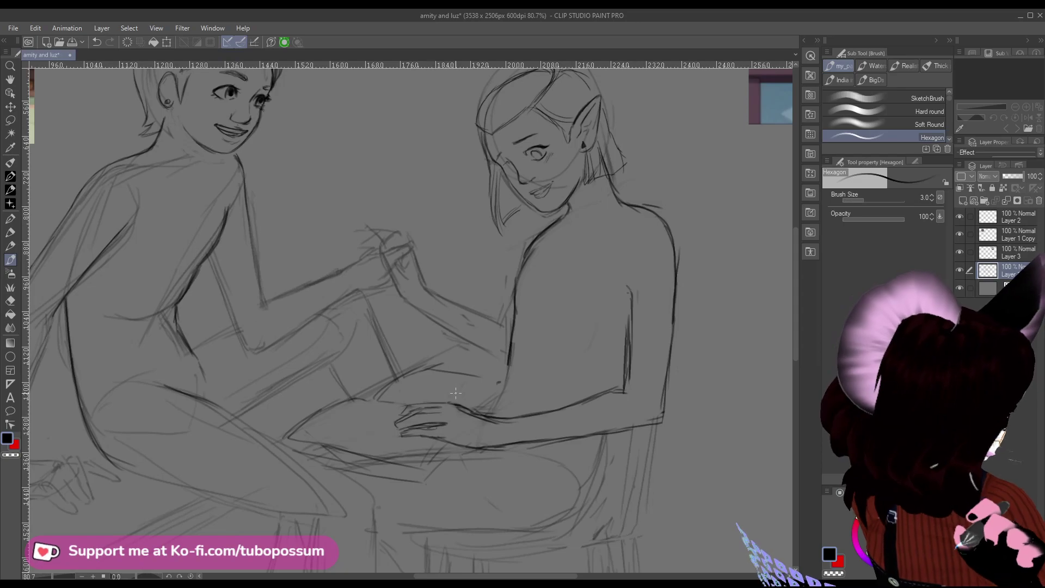
Examine the overall composition and proportions of both seated figures alongside the two character references.
scroll(489, 402, "down", 5)
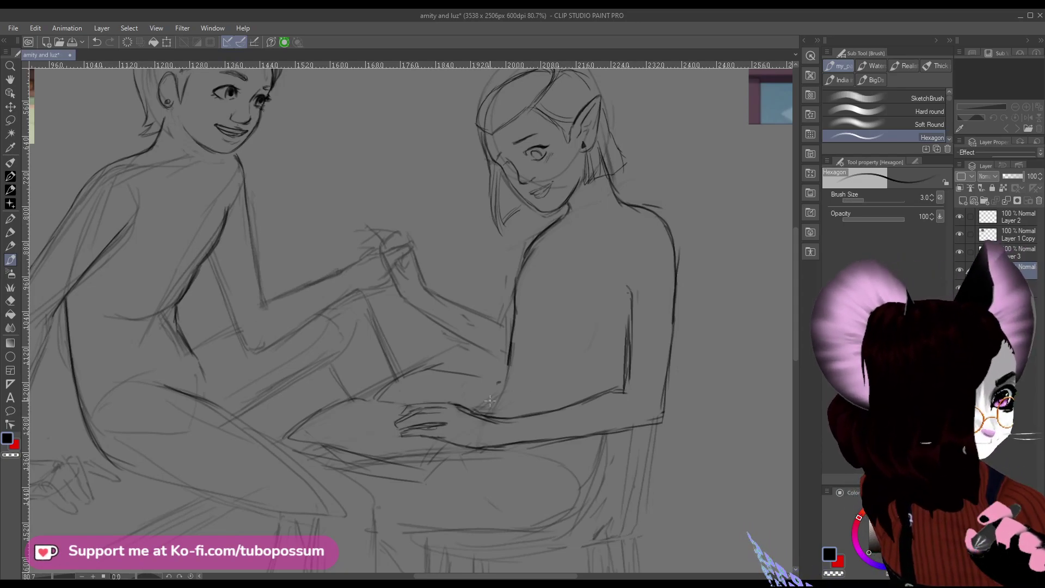
scroll(474, 342, "up", 1)
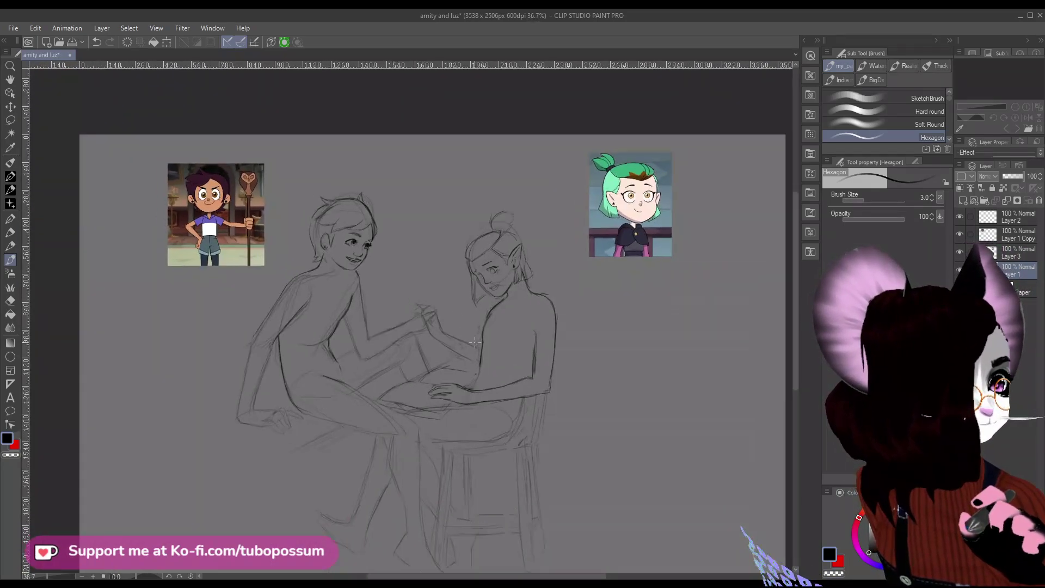
scroll(475, 342, "down", 1)
scroll(475, 342, "up", 1)
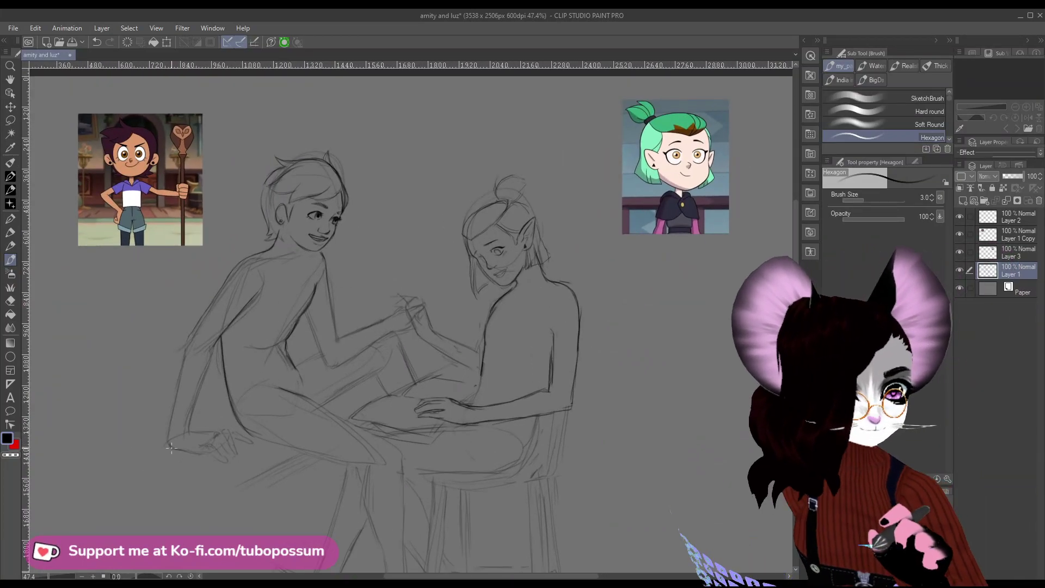
scroll(171, 447, "up", 1)
scroll(207, 408, "down", 1)
scroll(248, 363, "down", 2)
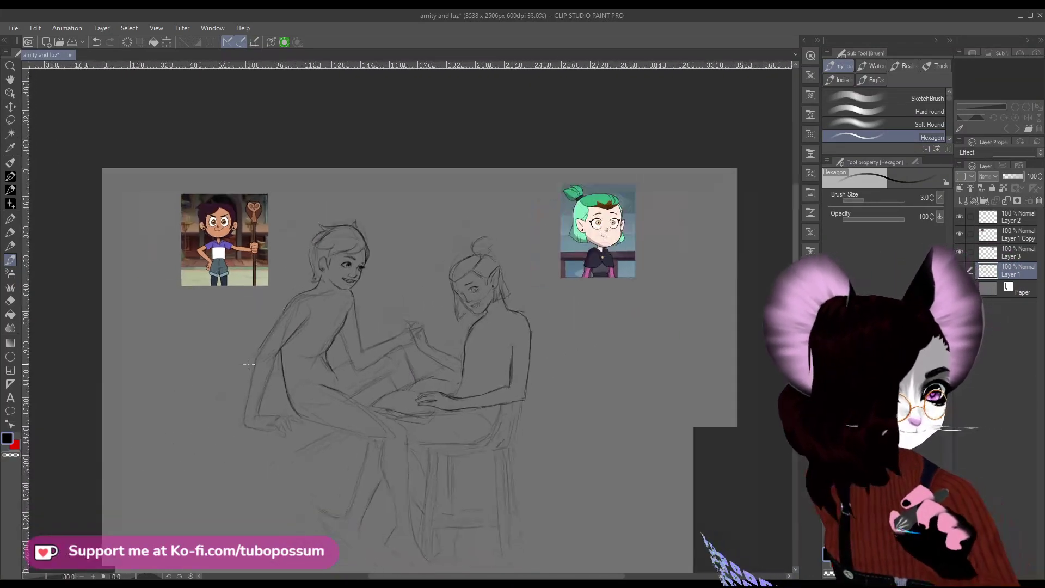
scroll(249, 364, "up", 2)
scroll(289, 381, "up", 1)
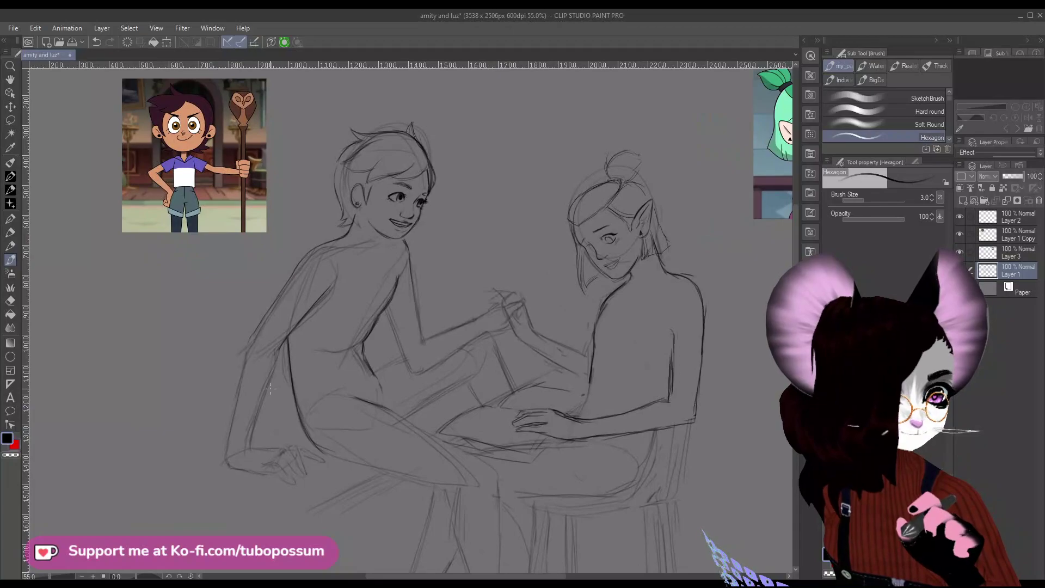
scroll(314, 330, "down", 3)
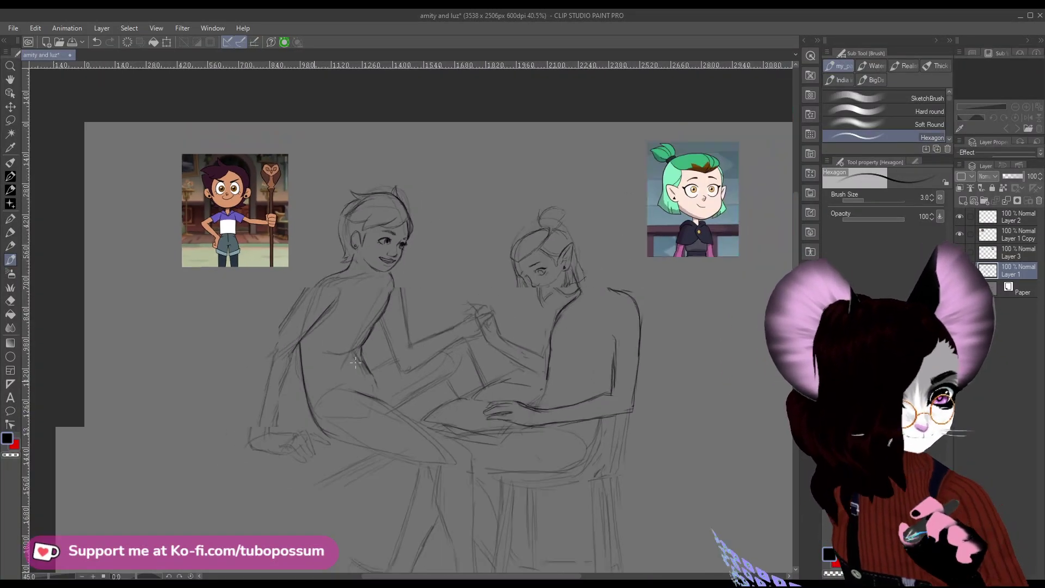
scroll(320, 265, "up", 2)
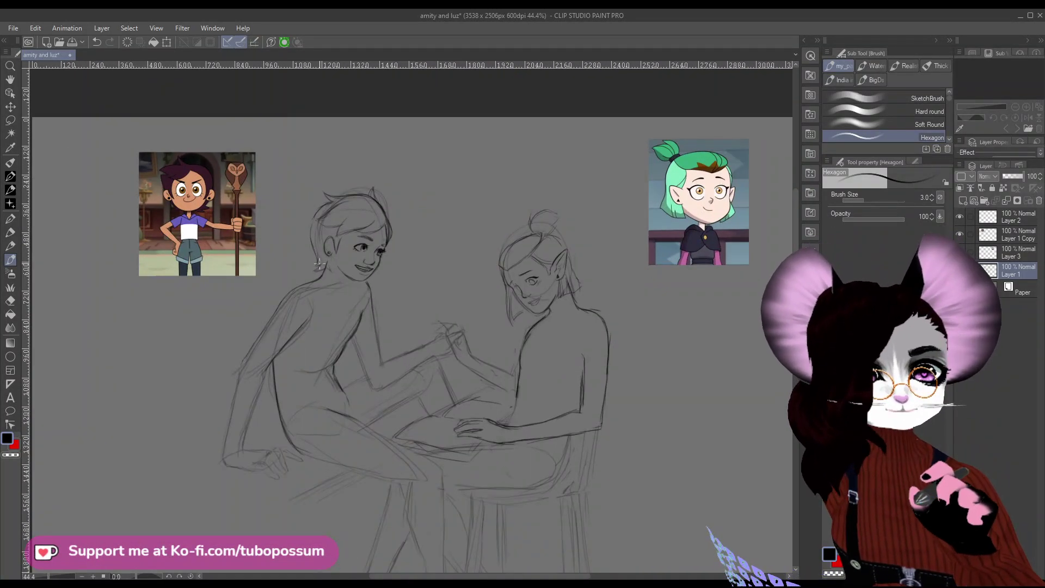
scroll(338, 269, "down", 1)
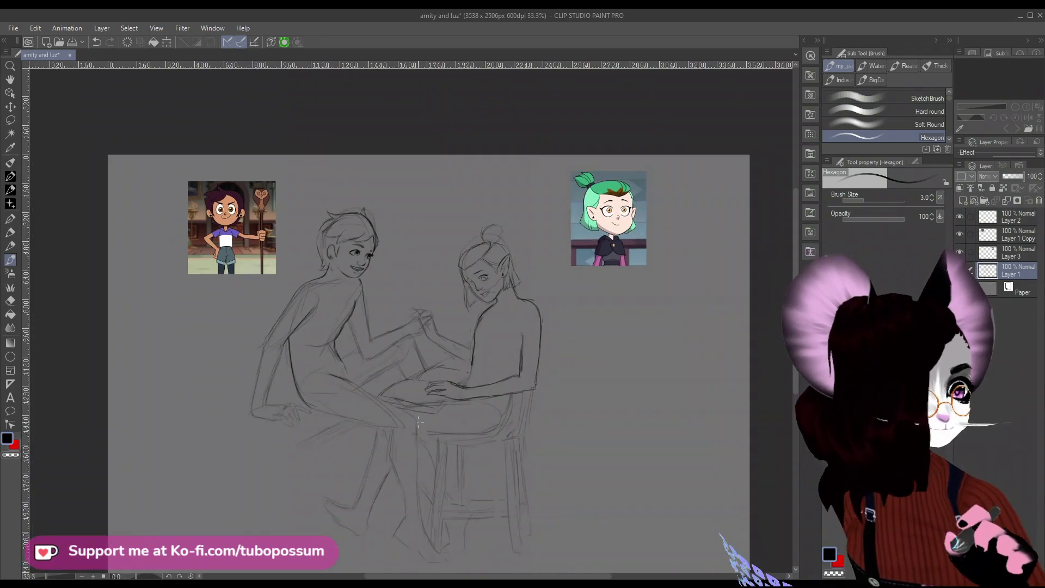
scroll(412, 419, "up", 1)
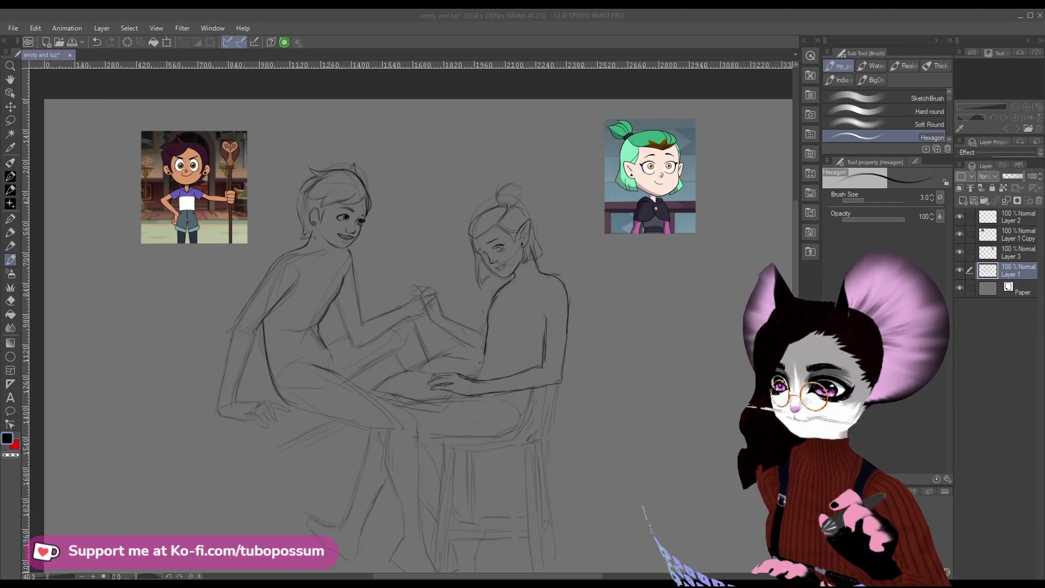
Sketch the short-haired figure's hooded short-sleeved top with sleeve hems, hood, collar, front opening and waist lines using the Hexagon brush at size 3.
scroll(474, 265, "up", 1)
scroll(248, 250, "up", 1)
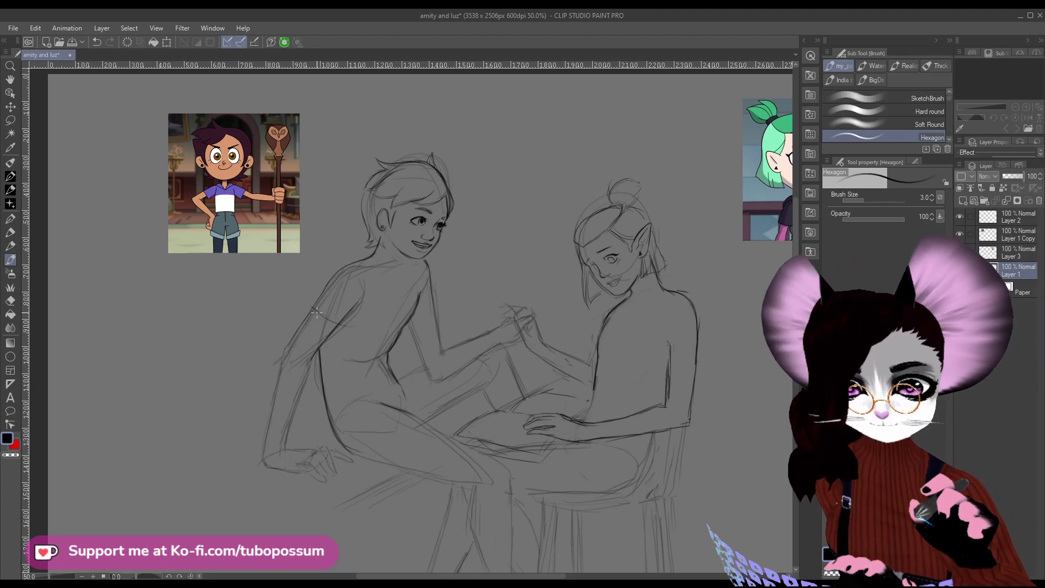
left_click_drag(342, 325, 381, 340)
mouse_move(401, 299)
left_mouse_down()
mouse_move(399, 321)
mouse_move(376, 337)
left_mouse_up()
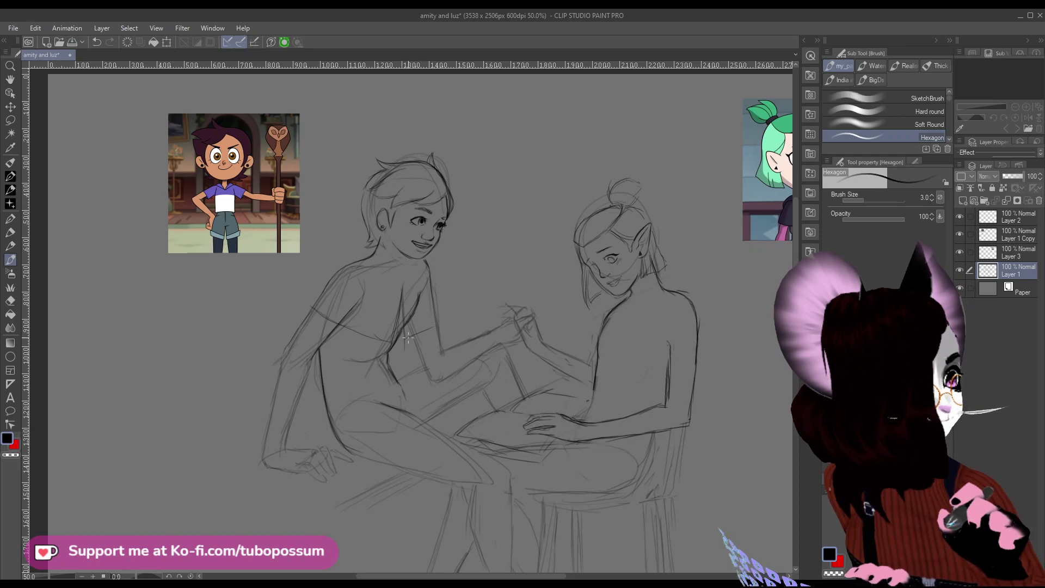
left_click_drag(409, 336, 440, 320)
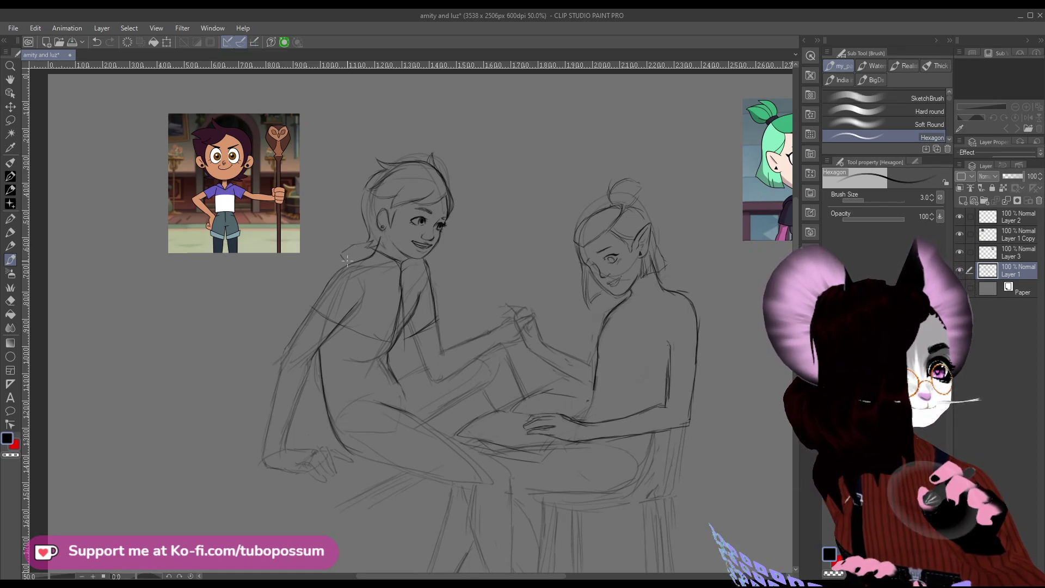
left_click_drag(328, 288, 362, 257)
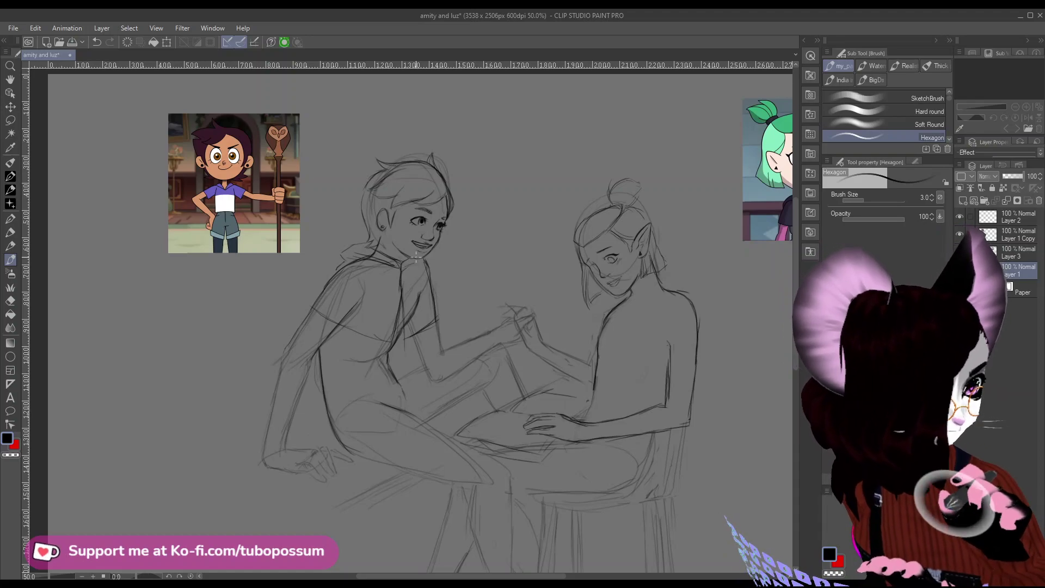
left_click_drag(403, 304, 407, 335)
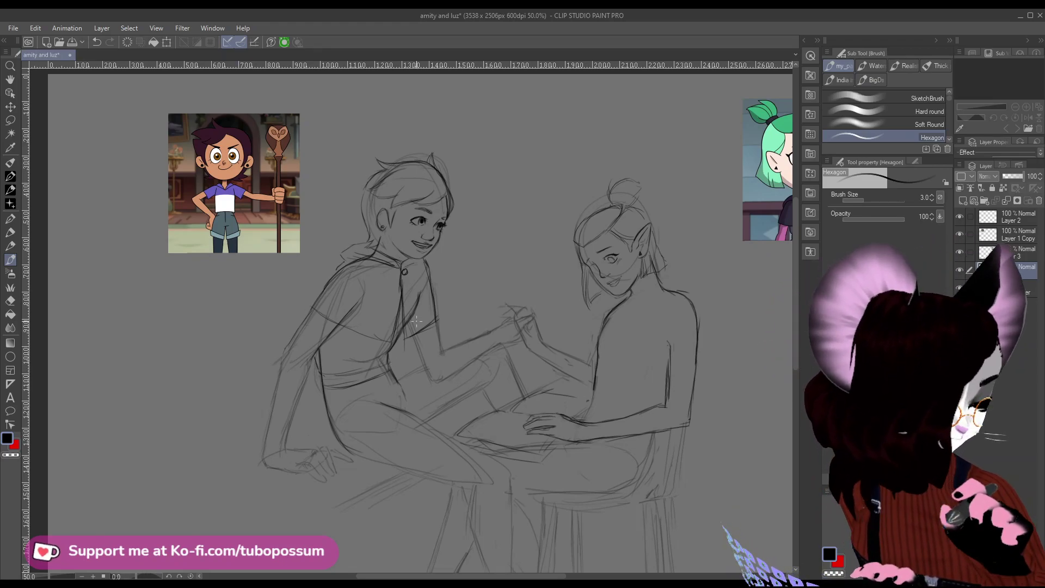
Draw the shorts' hem across the short-haired figure's thigh and trim its lower end with the Hard eraser at size 40.
scroll(436, 313, "down", 1)
scroll(466, 301, "up", 1)
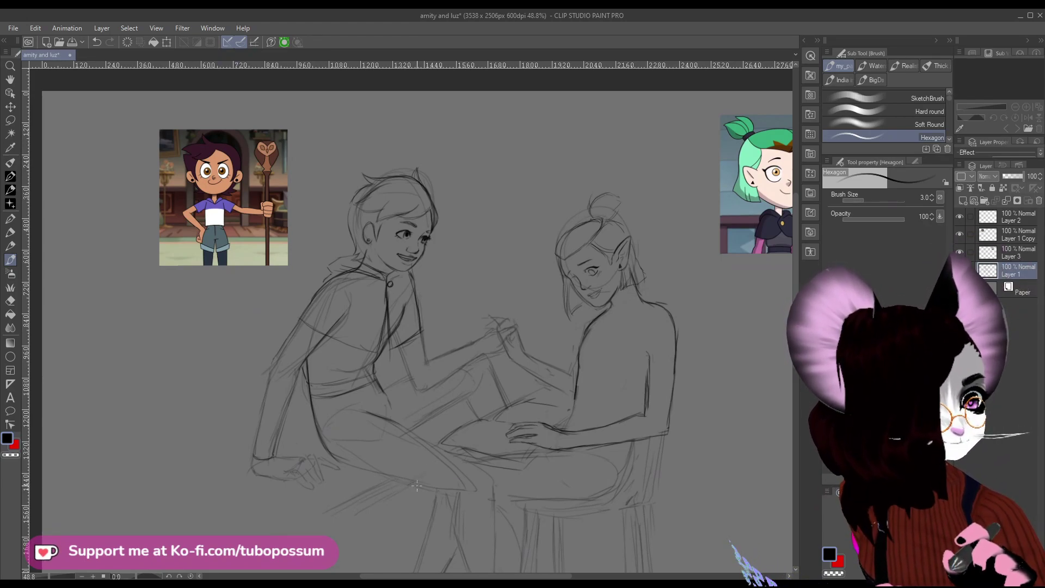
mouse_move(422, 462)
left_mouse_down()
mouse_move(430, 445)
mouse_move(413, 497)
mouse_move(421, 467)
left_mouse_up()
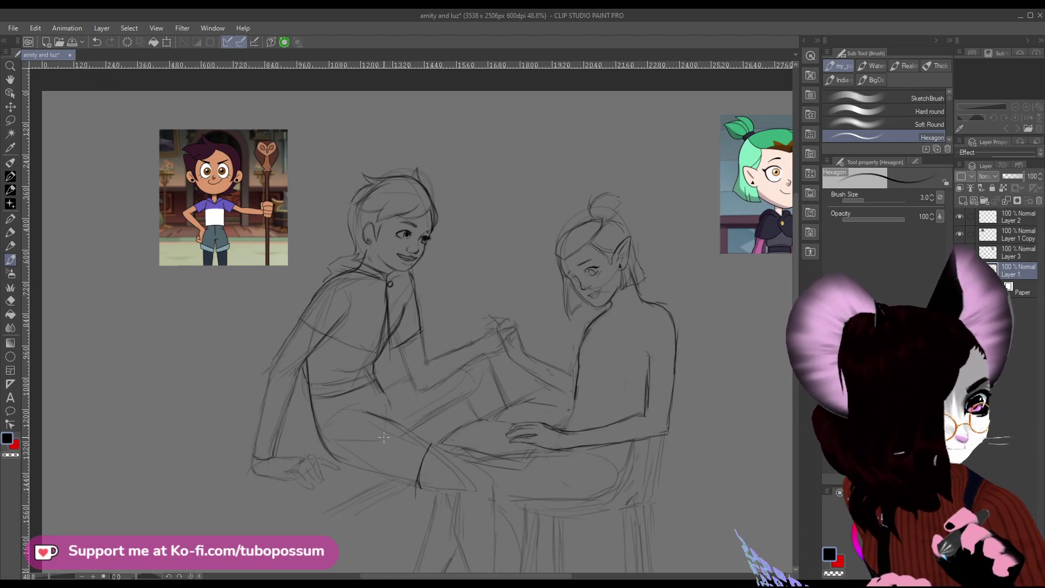
left_click(11, 314)
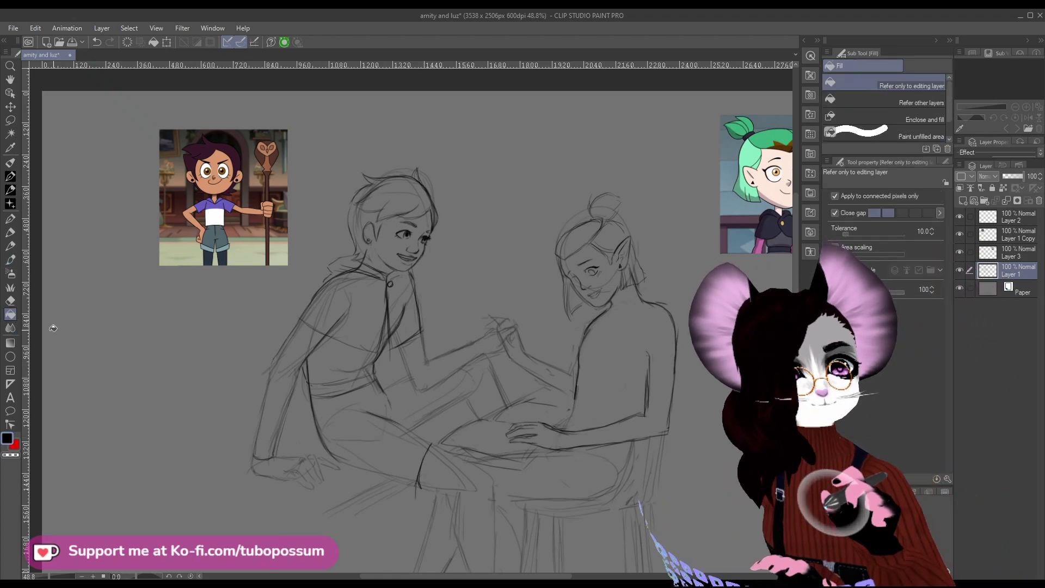
left_click(11, 300)
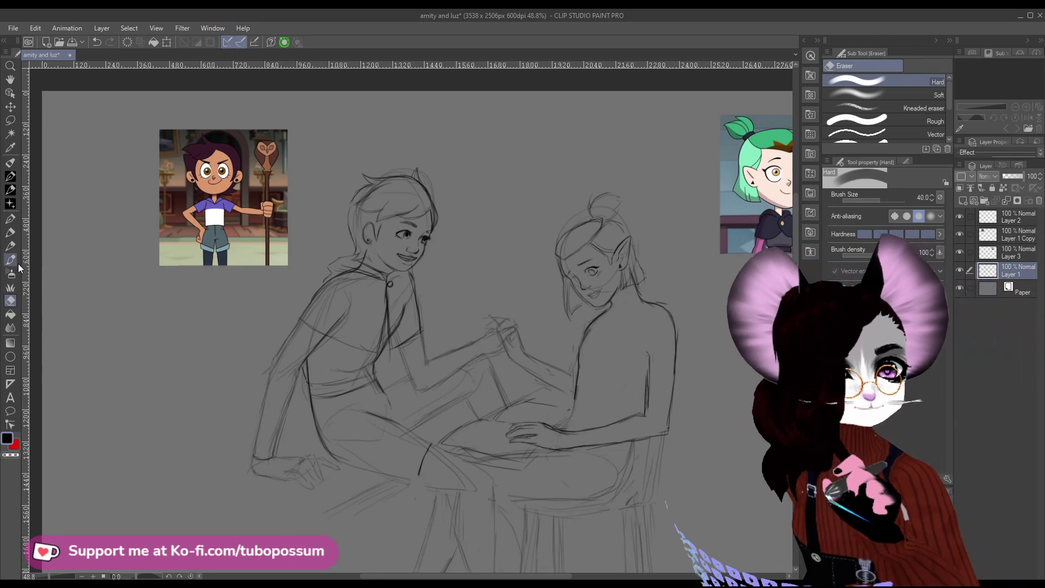
left_click(10, 261)
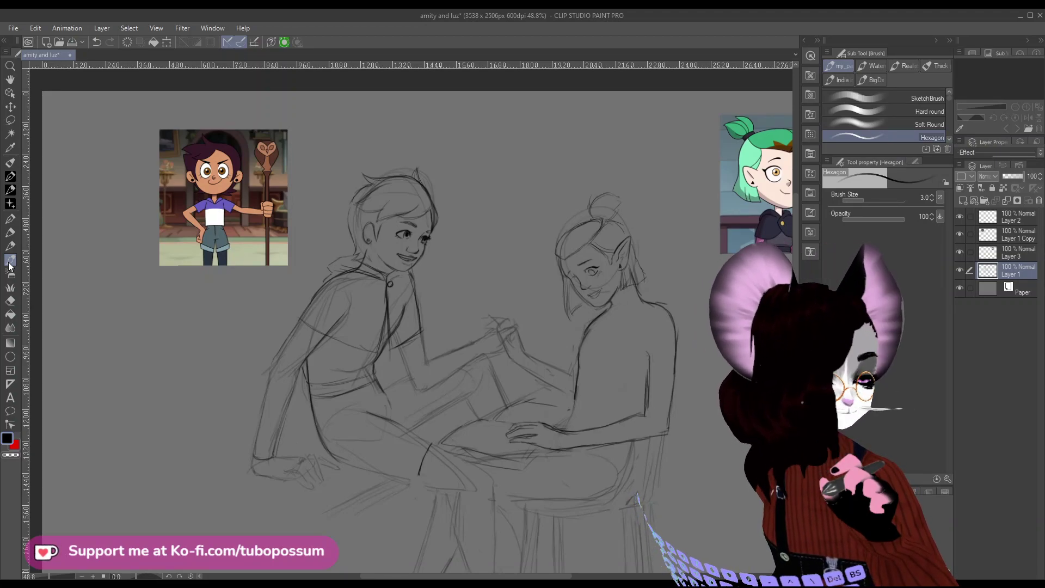
Erase the short-haired figure's upper and lower thigh contours between hip and shorts hem with the Hard eraser at sizes 100 and 60.
left_click(10, 300)
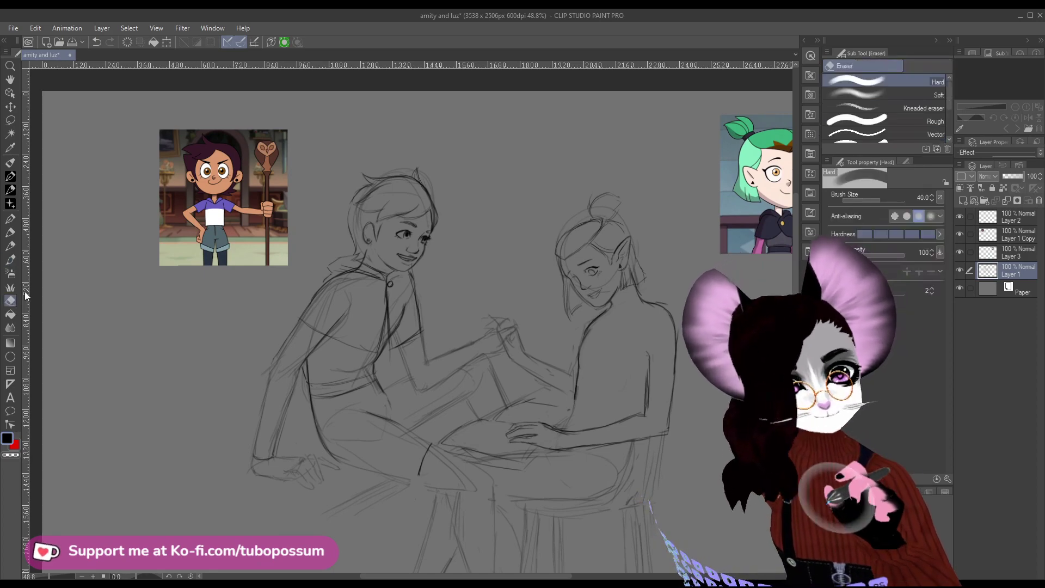
key("bracketright")
key("bracketright")
key("bracketright")
key("bracketright")
key("bracketright")
key("bracketright")
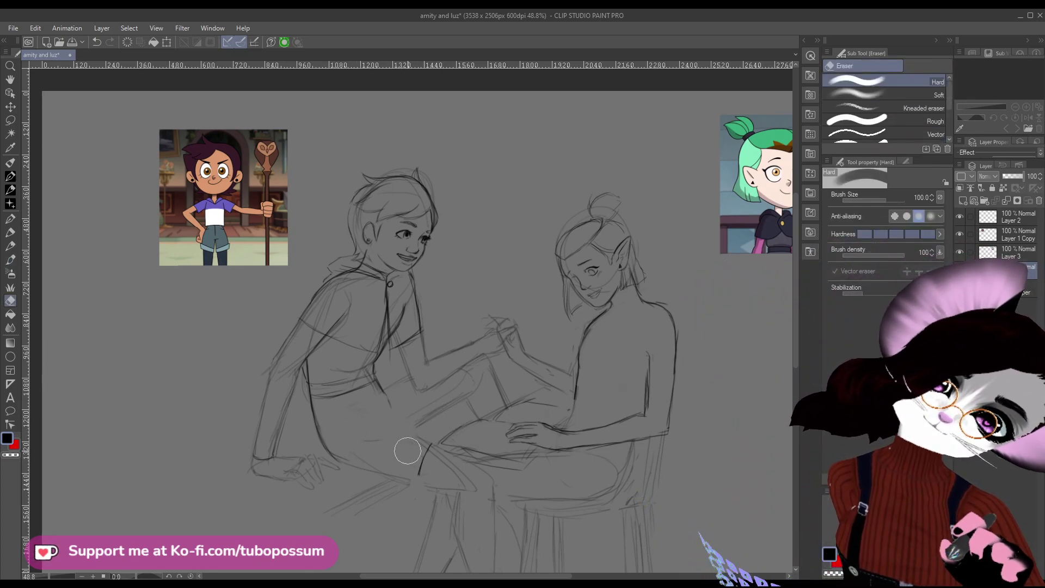
key("bracketleft")
key("bracketleft")
key("bracketleft")
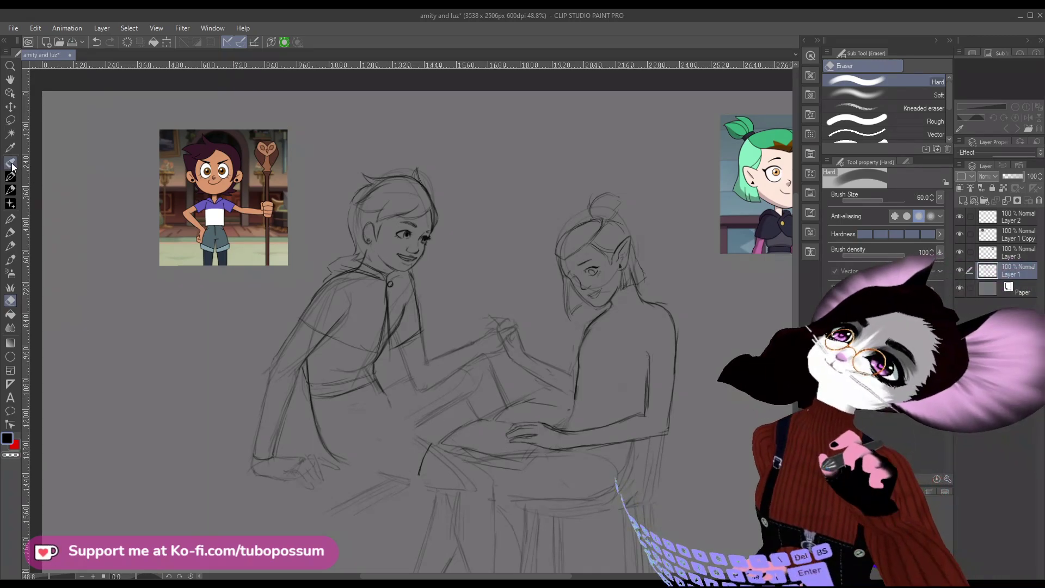
Sketch the lower garment's front contour and pointed bottom corner on the short-haired figure with the Hexagon brush at size 3.
left_click(11, 259)
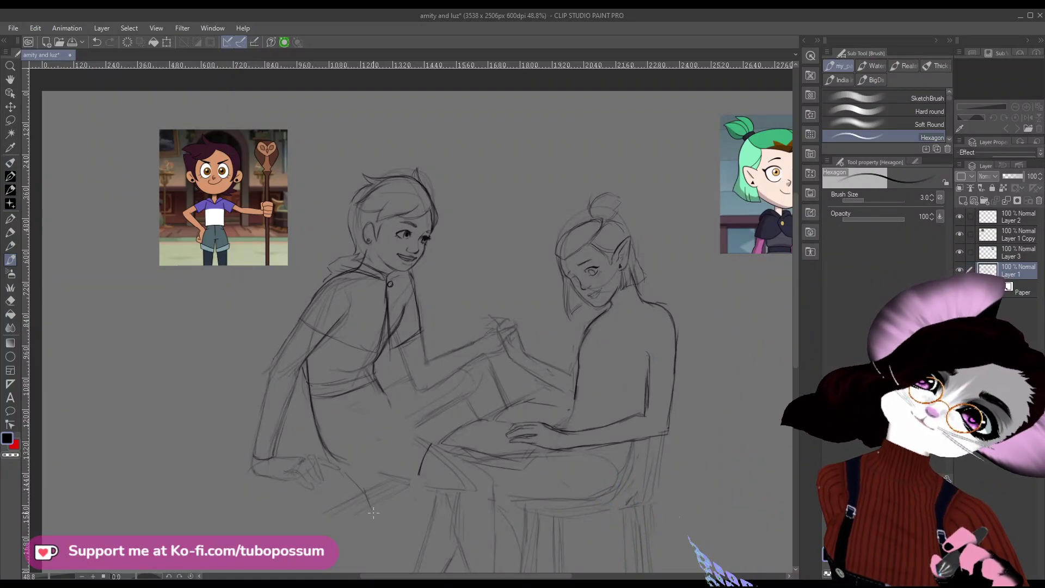
left_click_drag(380, 477, 370, 502)
left_click_drag(375, 493, 384, 483)
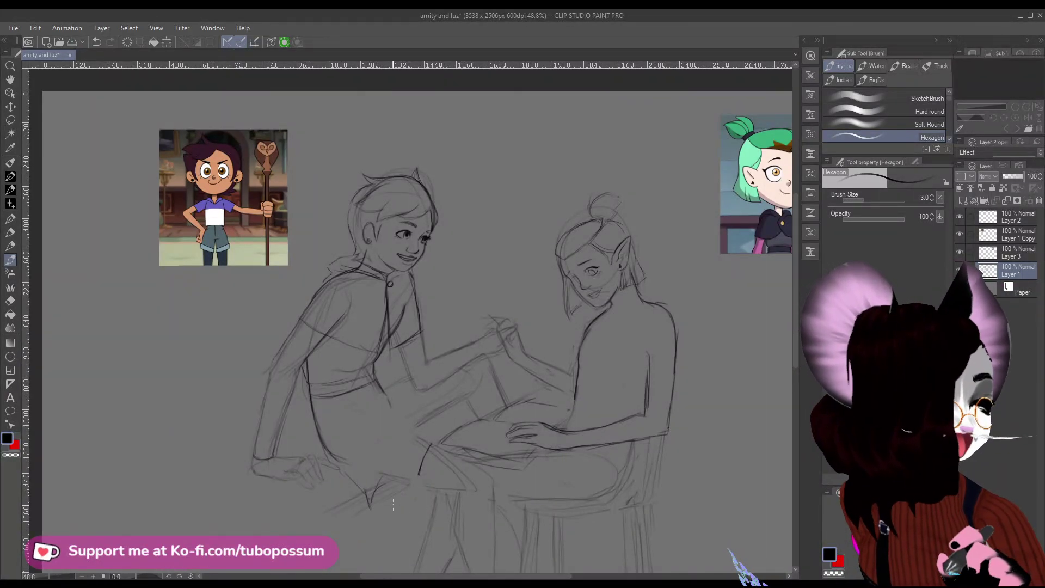
key("ctrl+z")
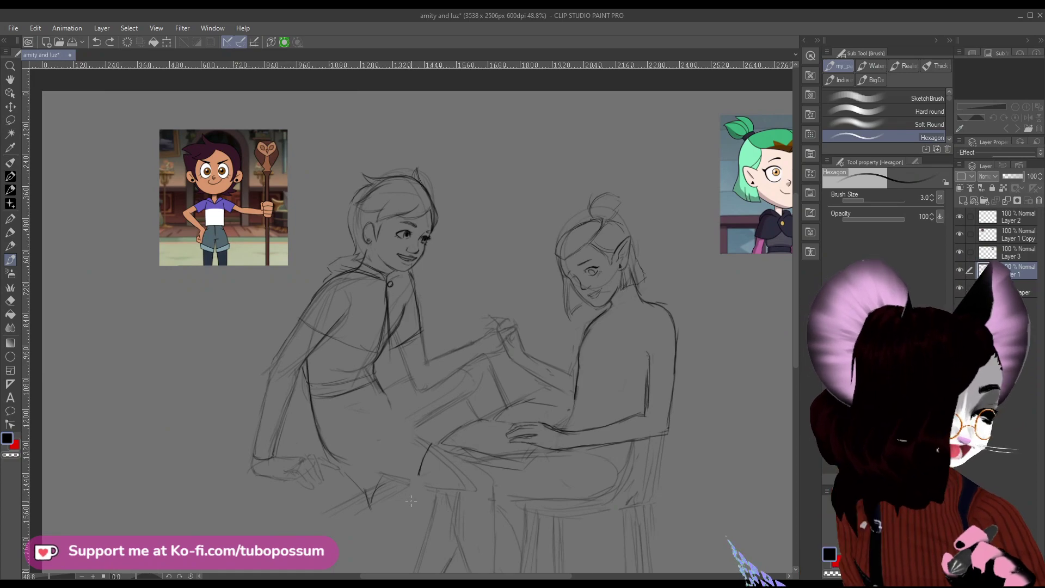
mouse_move(412, 474)
left_mouse_down()
mouse_move(366, 518)
mouse_move(396, 507)
left_mouse_up()
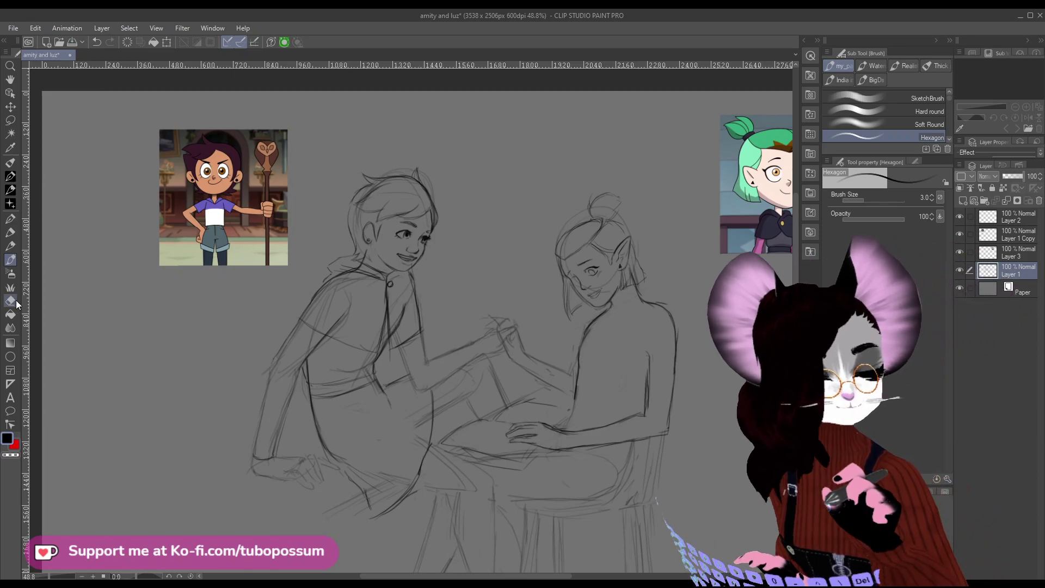
Trim the overshooting lines at the lower garment's bottom corner with the Hard eraser at size 25.
key("e")
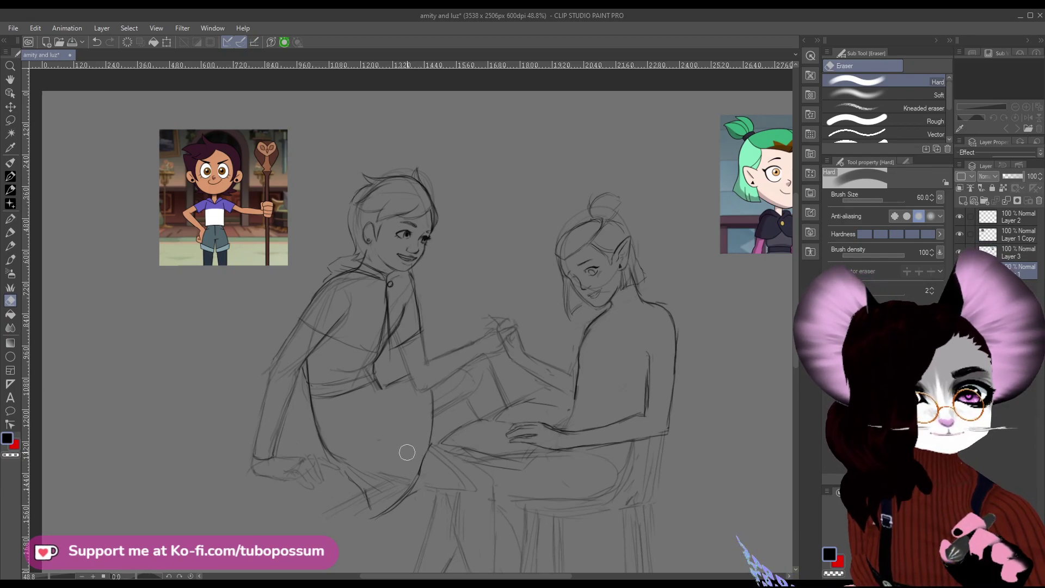
key("bracketleft")
key("bracketleft")
key("bracketleft")
key("bracketleft")
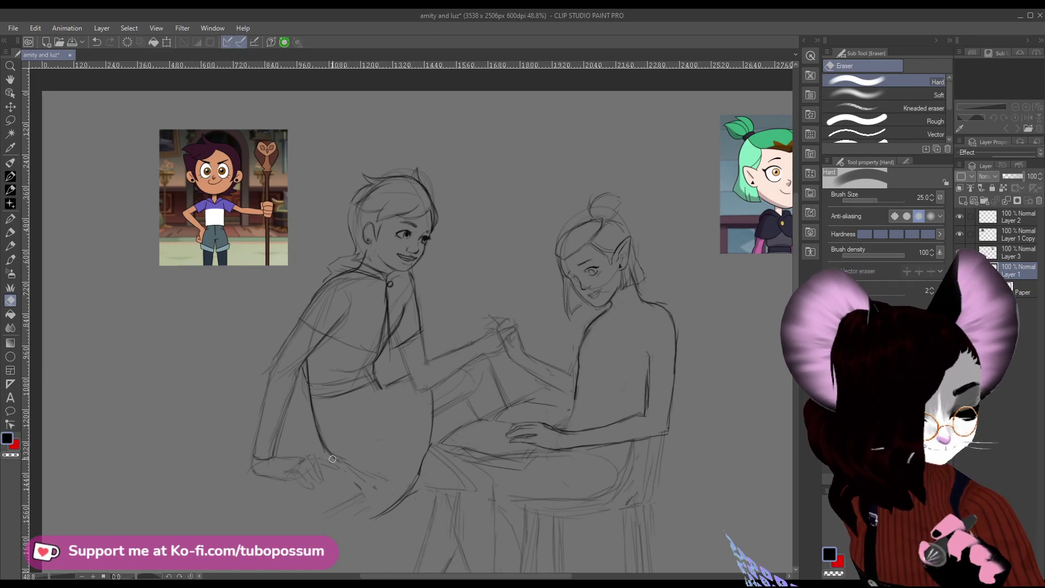
mouse_move(403, 499)
left_mouse_down()
mouse_move(381, 514)
mouse_move(422, 492)
mouse_move(390, 509)
left_mouse_up()
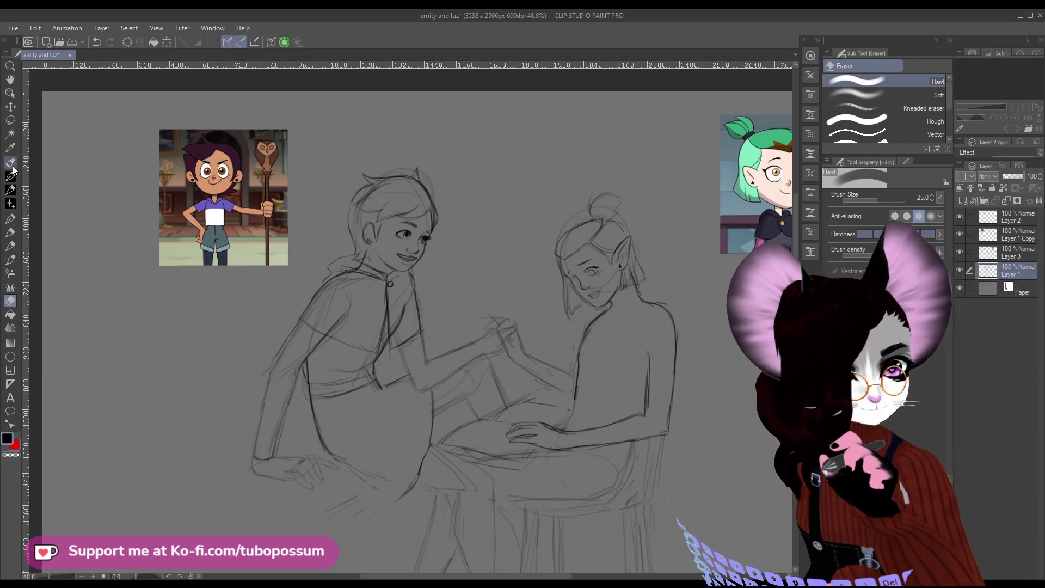
Close the lower garment's bottom edge and add curved fold lines across the thigh with the Hexagon brush at size 3.
left_click(11, 259)
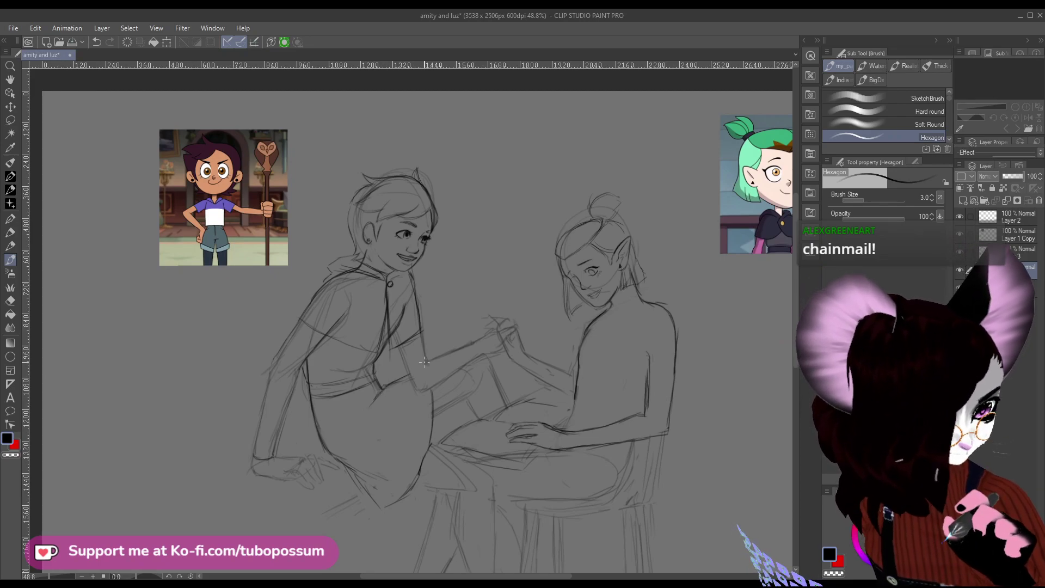
left_click(9, 300)
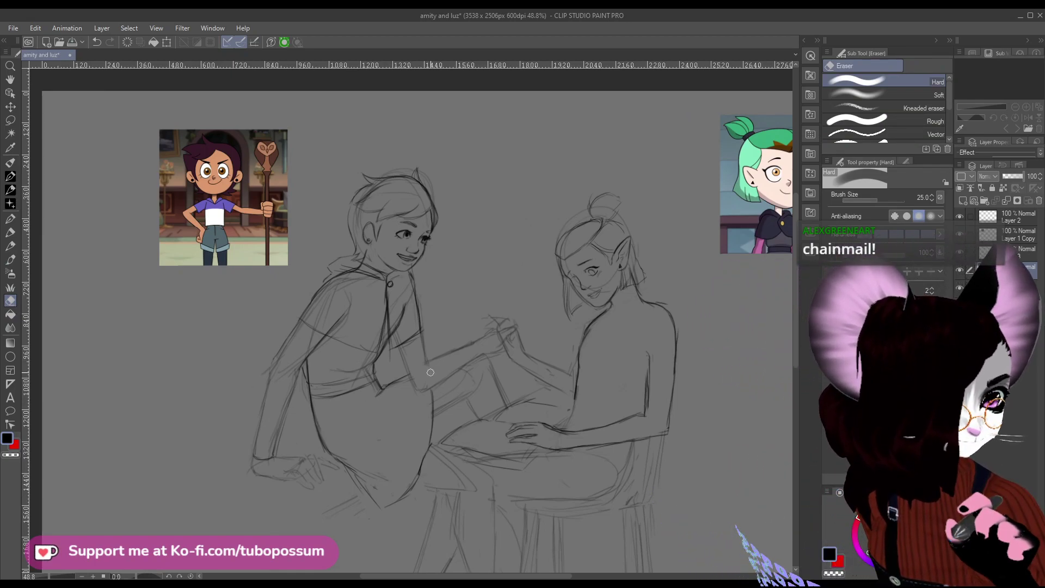
left_click(13, 256)
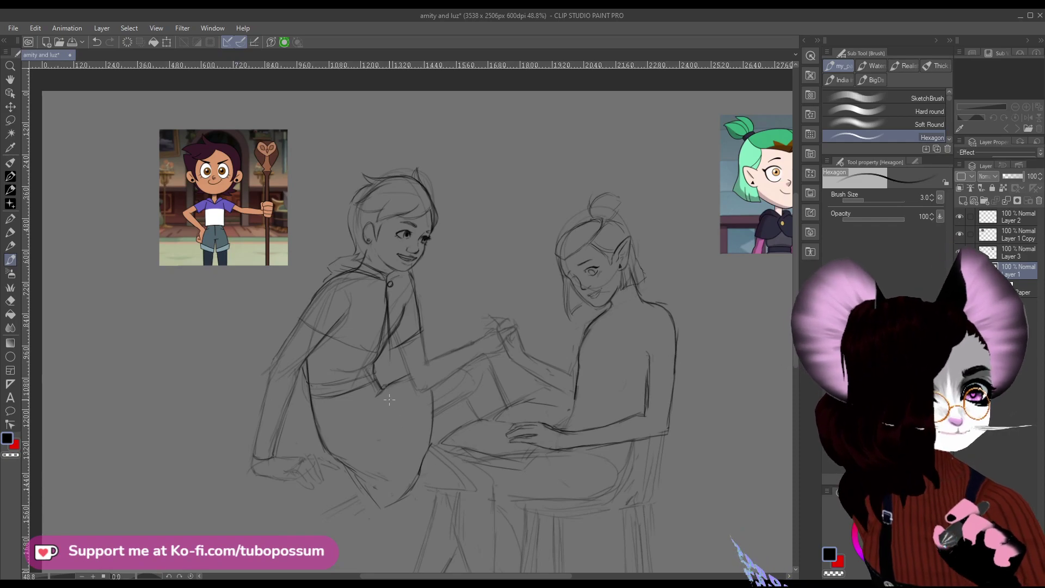
key("e")
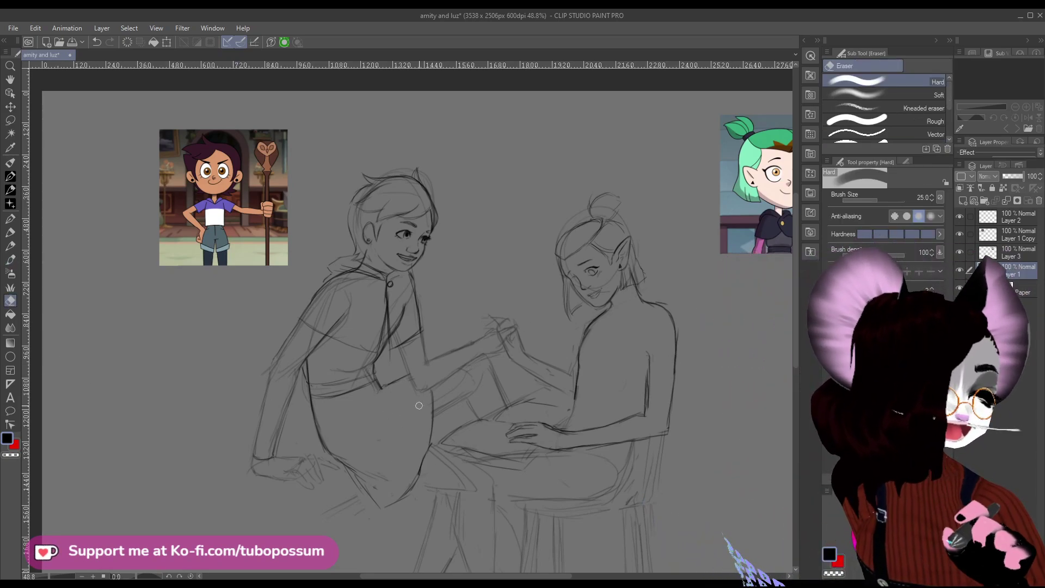
key("b")
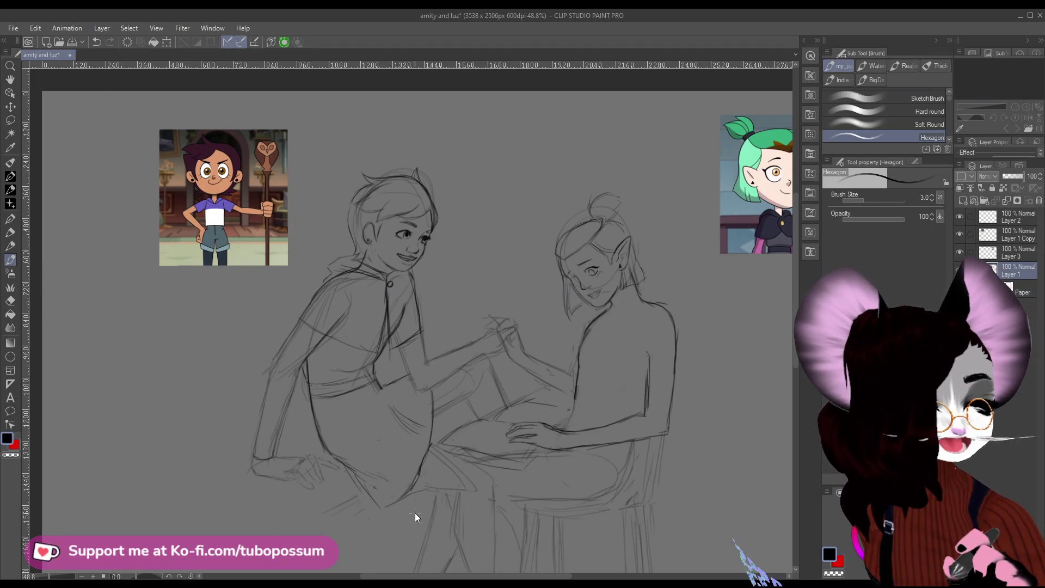
Erase the garment's pointed bottom corner with the Hard eraser up to size 70 and redraw it blunter with the Hexagon brush.
key("e")
mouse_move(409, 495)
left_mouse_down()
mouse_move(382, 510)
mouse_move(411, 495)
left_mouse_up()
key("bracketright")
key("bracketright")
key("bracketright")
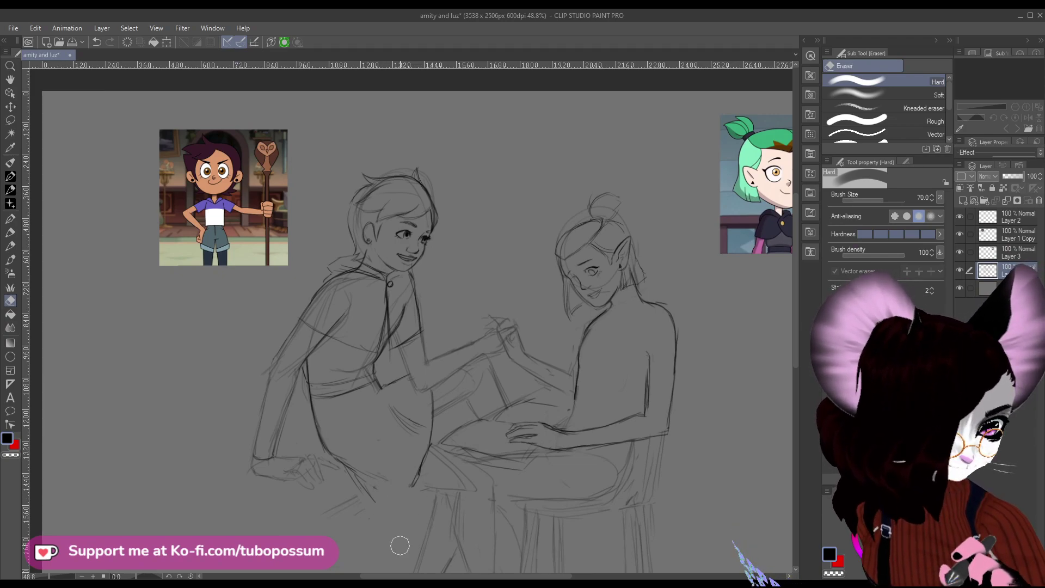
key("b")
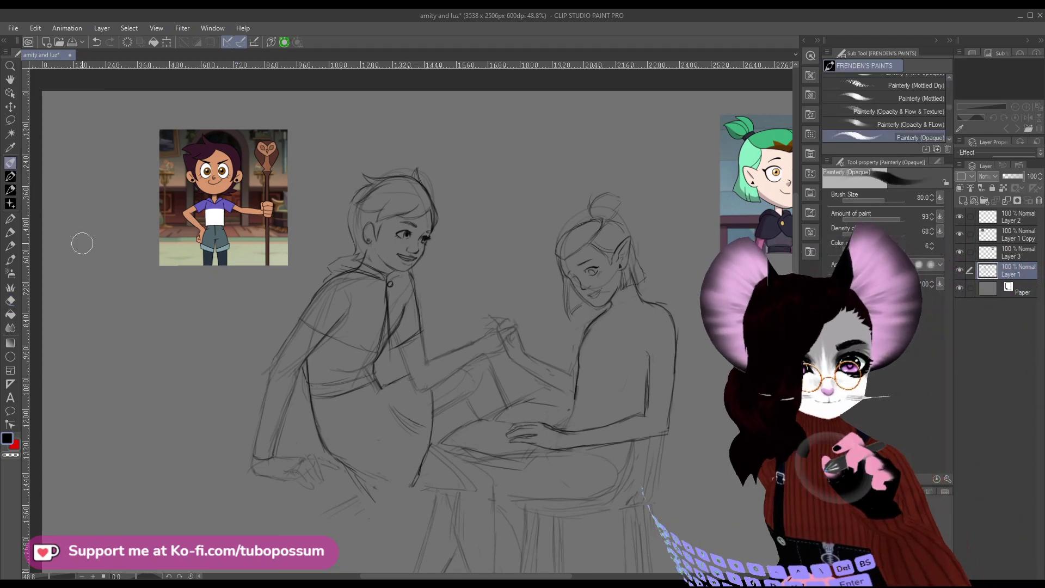
left_click(10, 259)
left_click_drag(372, 499, 375, 511)
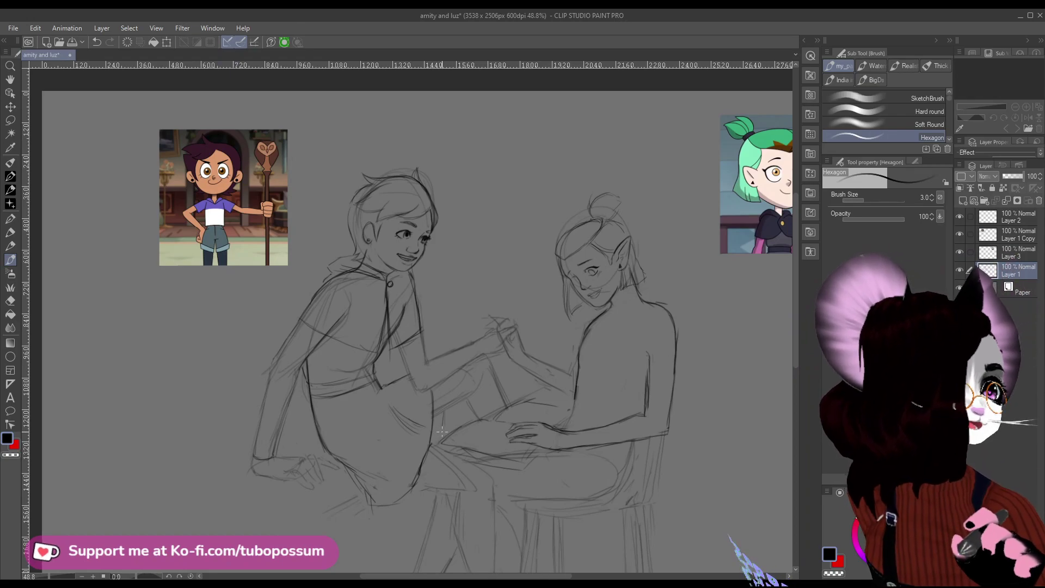
Strengthen the contours of the short-haired figure's legs beyond the garment's hem, reducing the Hexagon brush to size 2.5.
left_click_drag(443, 411, 433, 437)
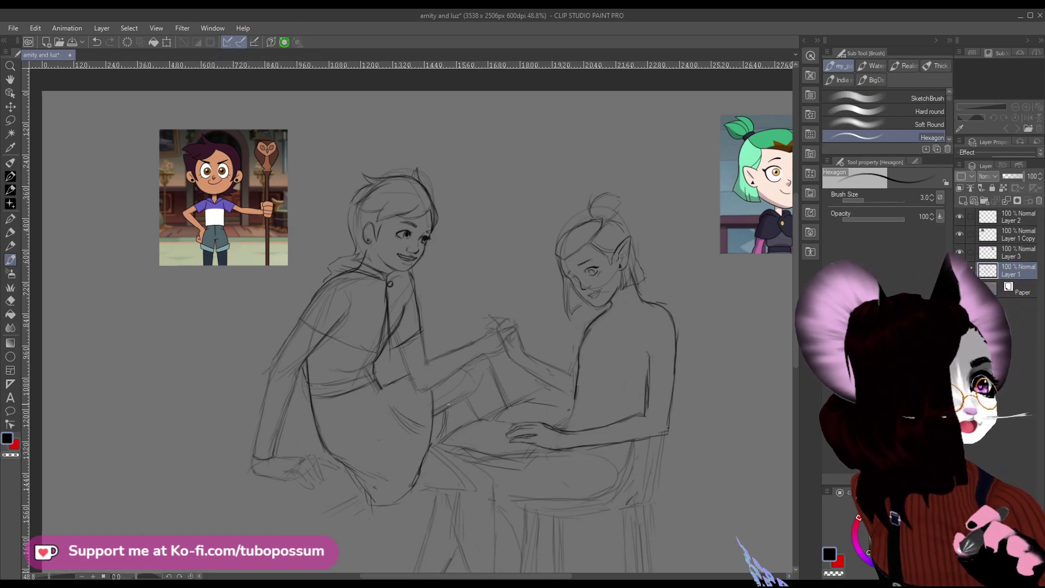
key("bracketleft")
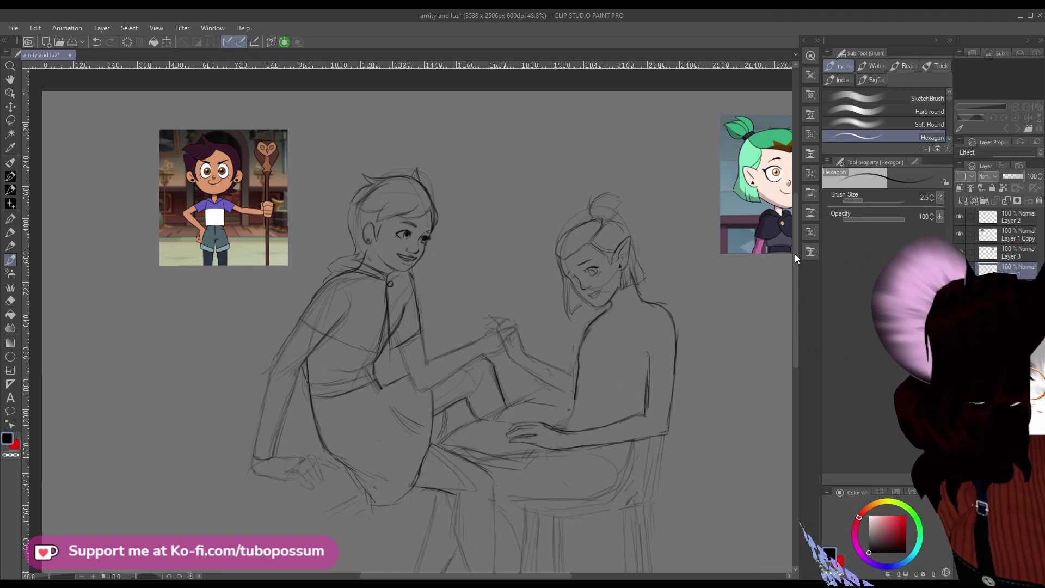
scroll(463, 349, "down", 1)
scroll(405, 416, "up", 1)
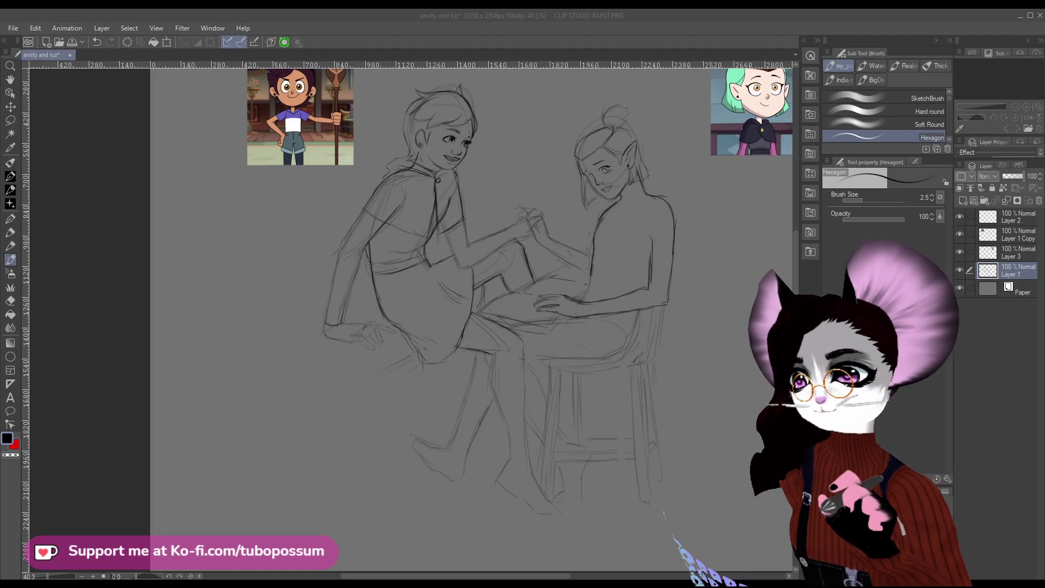
Paste the full-body reference picture, scale it down and place it beneath the short-haired character's first reference.
key("alt+Tab")
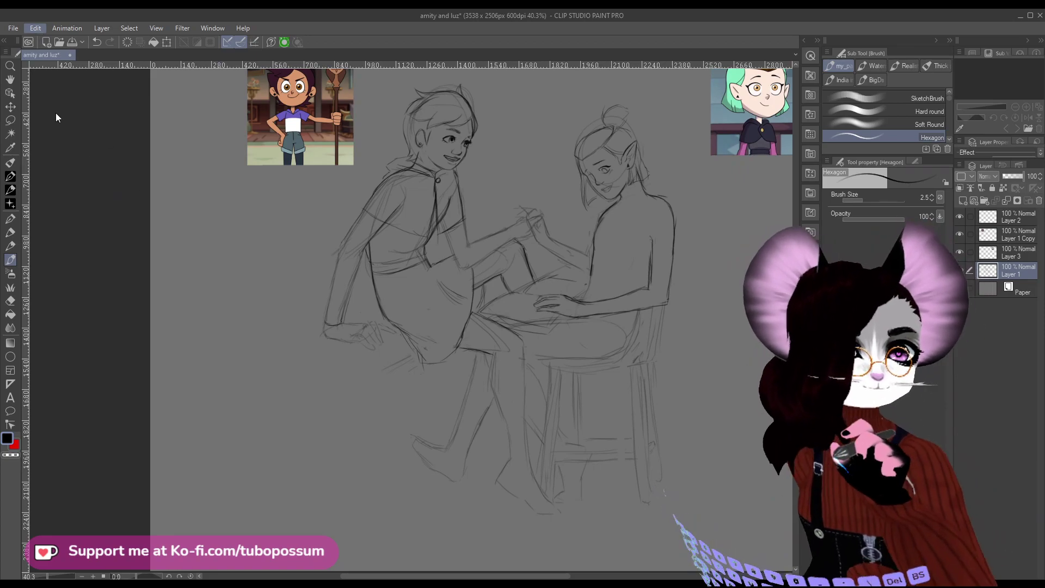
key("ctrl+v")
scroll(297, 253, "down", 3)
scroll(291, 130, "up", 2)
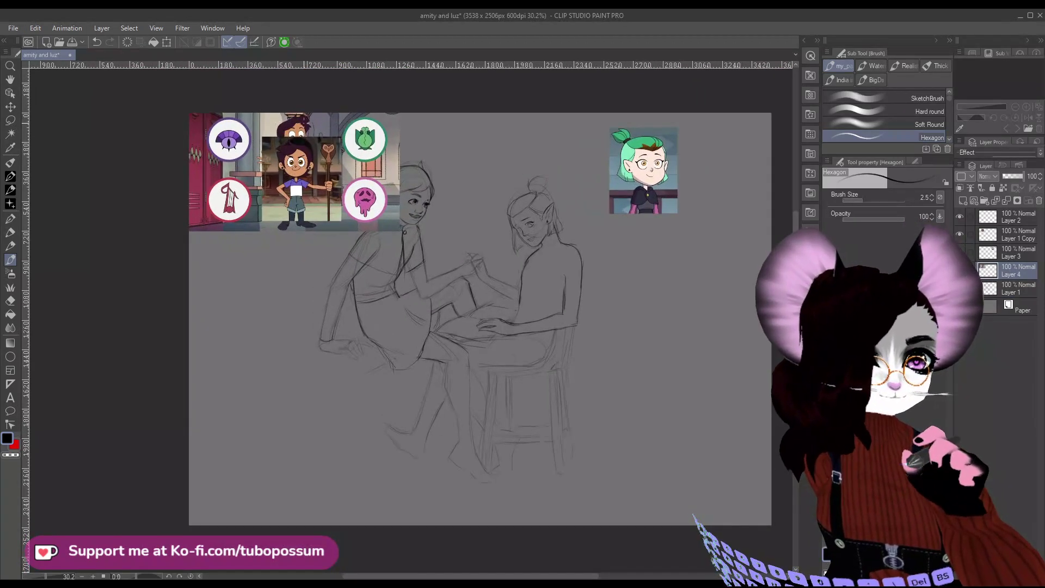
key("ctrl+t")
left_click_drag(374, 161, 354, 379)
left_click_drag(362, 341, 286, 381)
left_click_drag(236, 411, 271, 256)
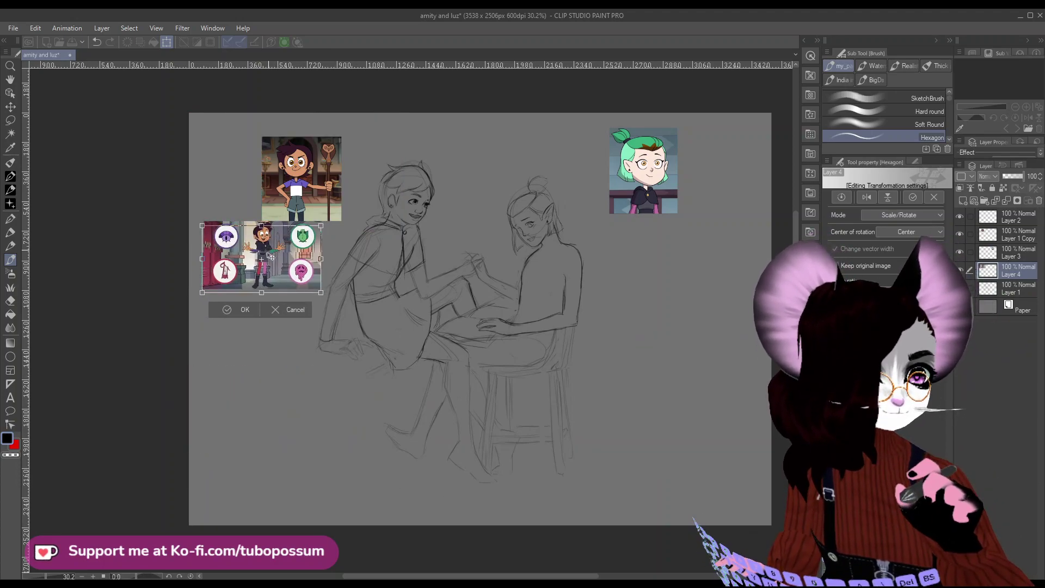
left_click(233, 314)
Examine the outfit and boots in the full-body reference alongside the short-haired figure's pose.
scroll(325, 349, "up", 2)
scroll(325, 349, "up", 2)
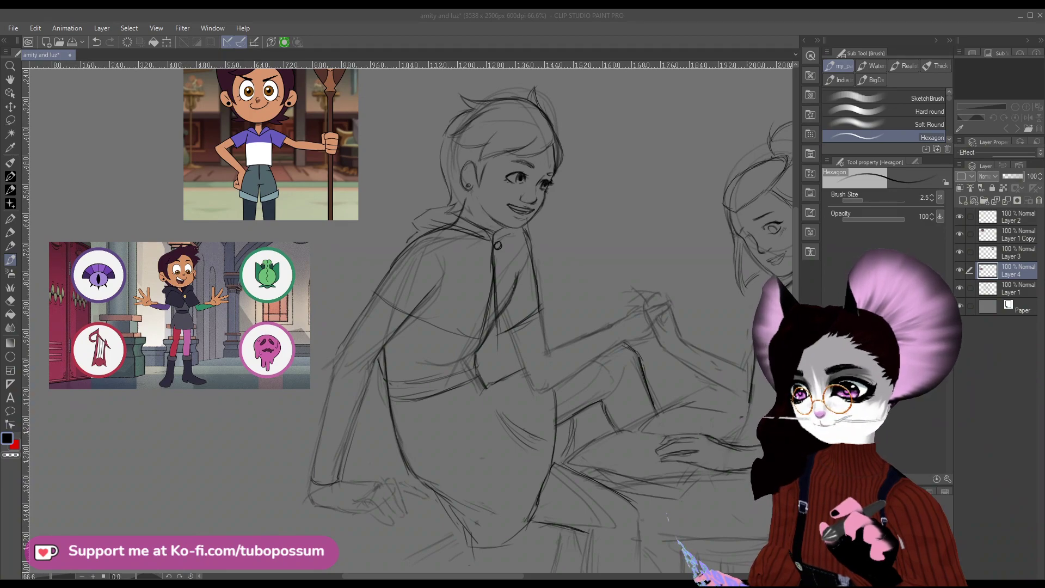
key("alt+Tab")
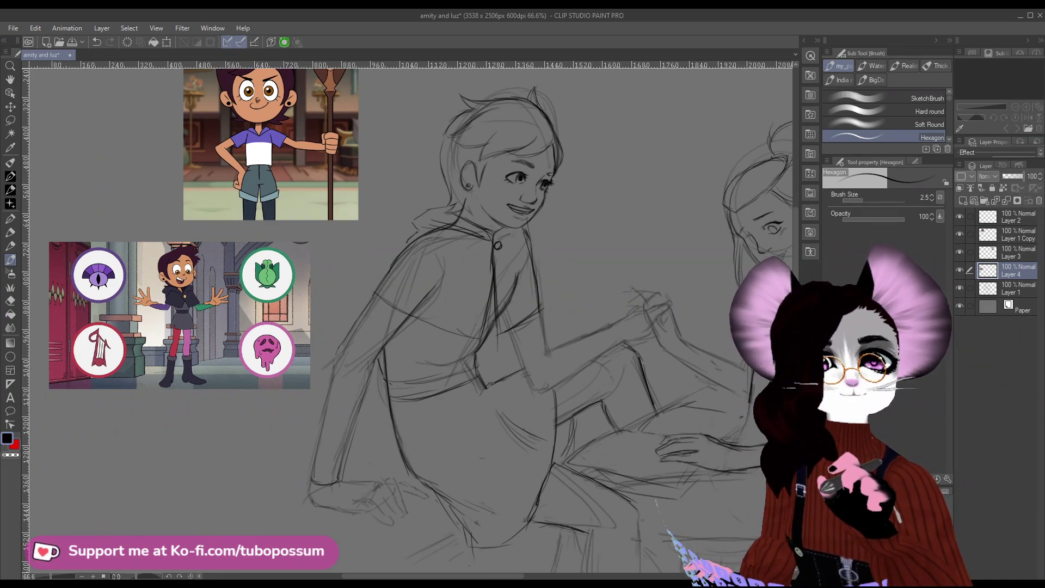
scroll(373, 387, "down", 1)
scroll(373, 386, "up", 1)
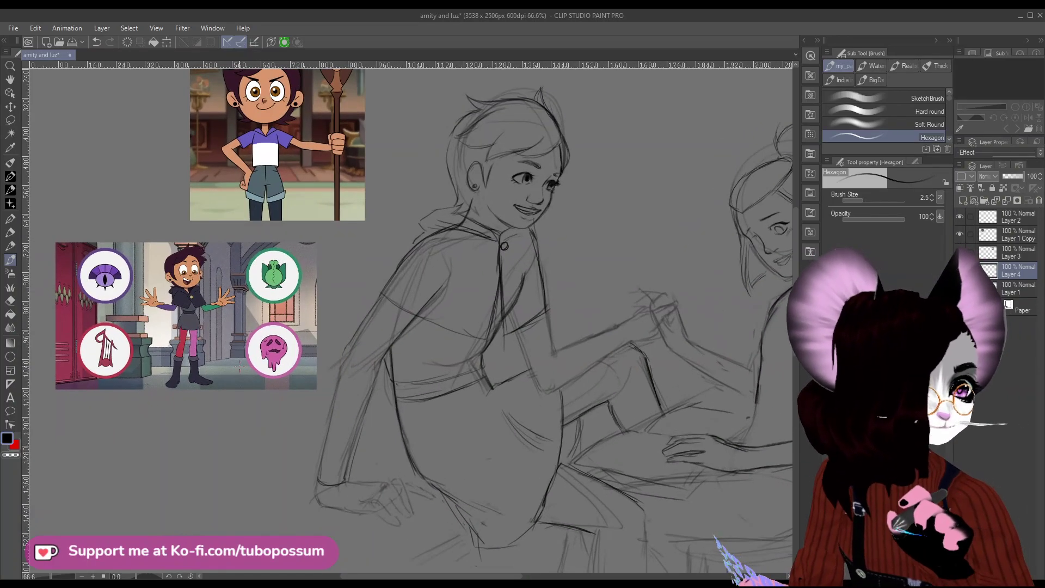
scroll(249, 403, "down", 3)
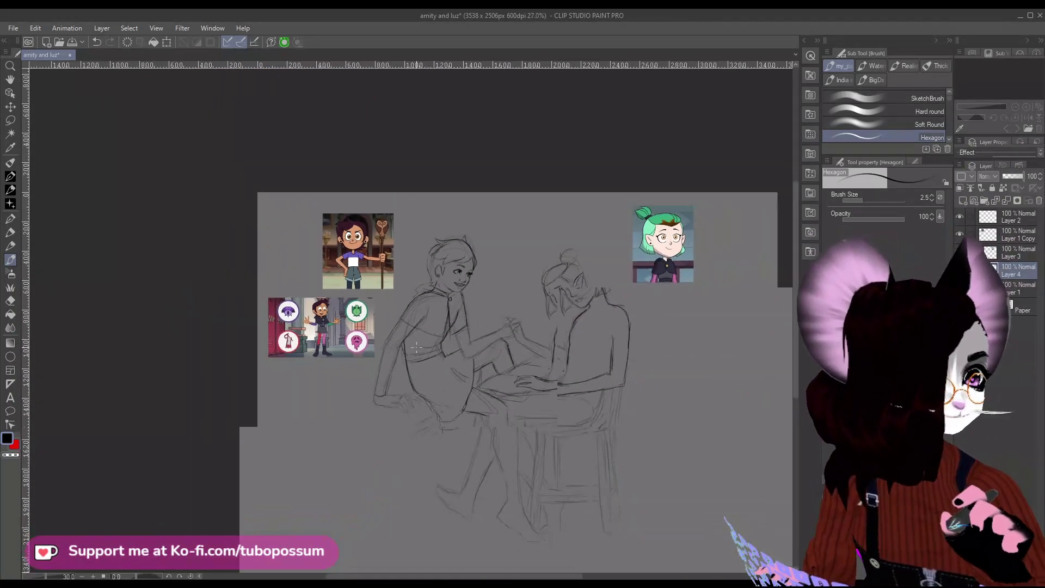
scroll(508, 386, "up", 1)
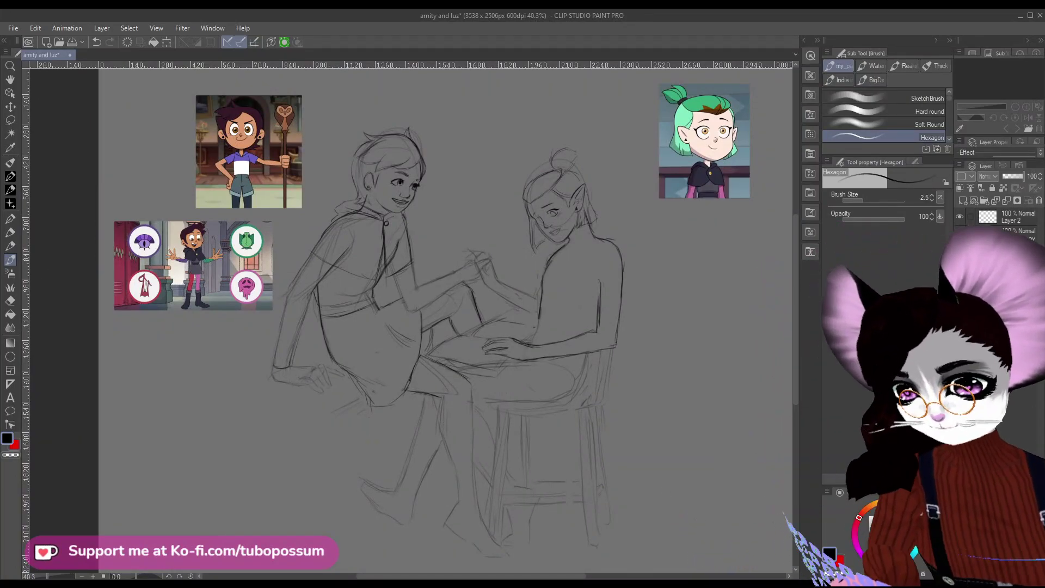
scroll(327, 247, "up", 1)
scroll(409, 499, "up", 2)
scroll(409, 498, "down", 3)
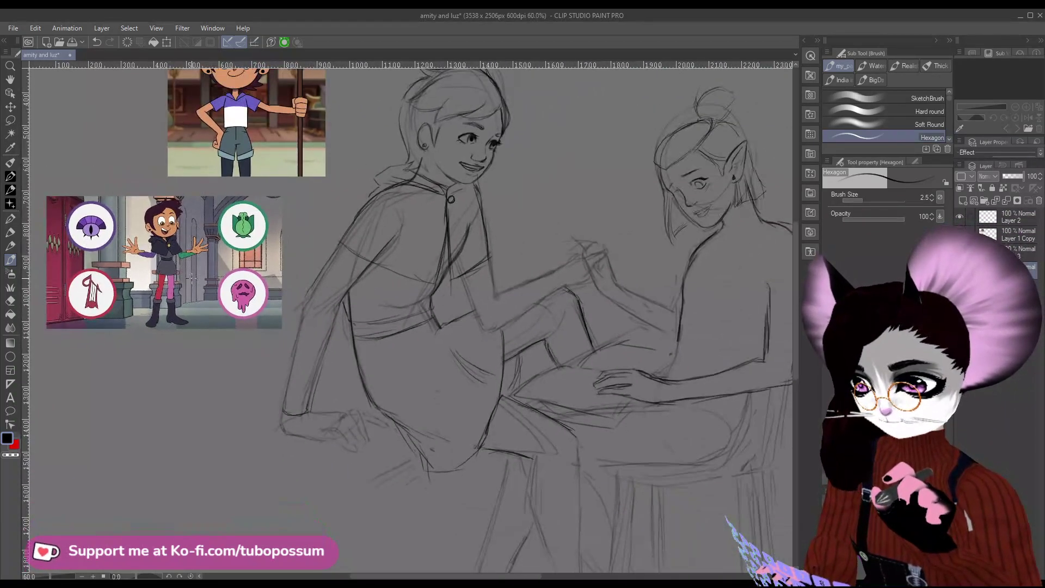
Draw a cuffed boot on the short-haired figure's near lower leg with the Hexagon brush, raising its size from 2.5 to 5.
scroll(409, 499, "up", 2)
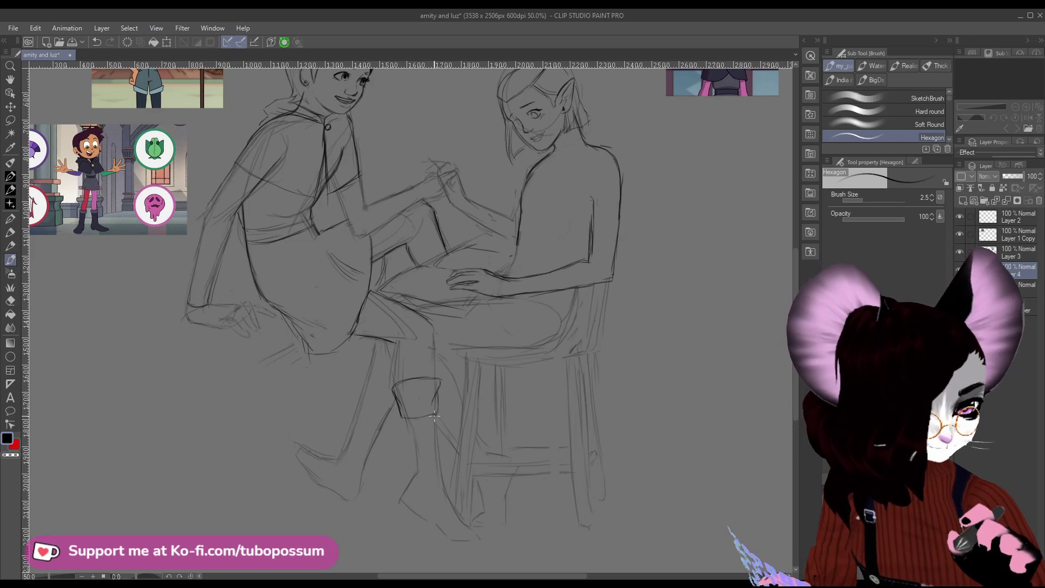
left_click_drag(435, 426, 436, 465)
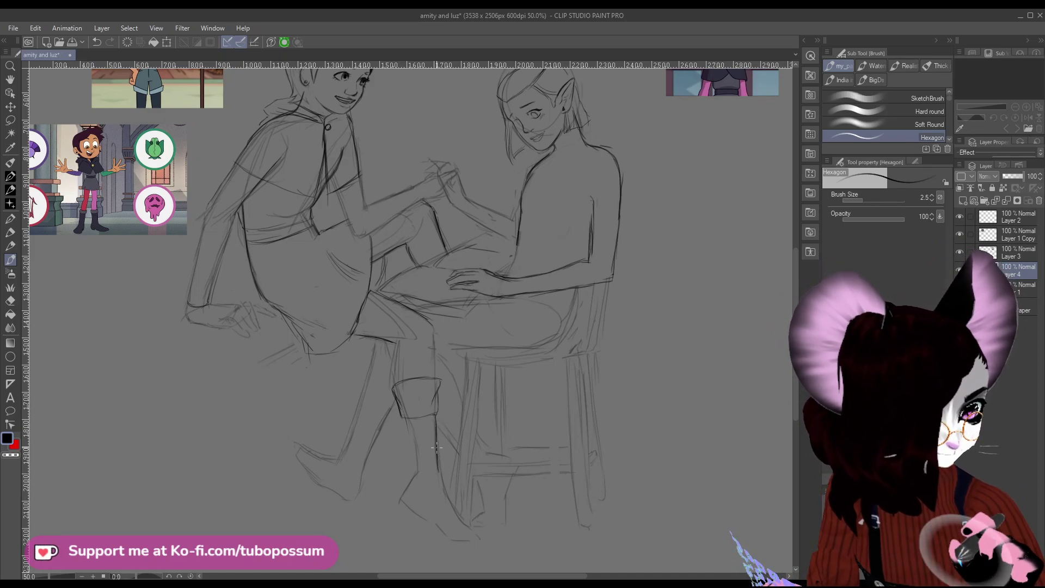
key("bracketright")
key("bracketright")
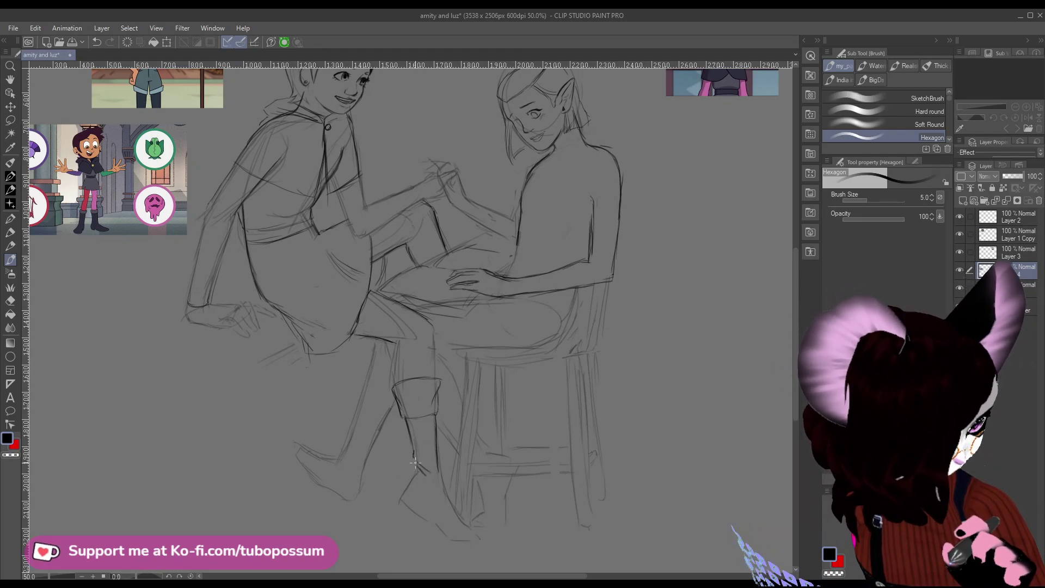
left_click_drag(416, 470, 401, 495)
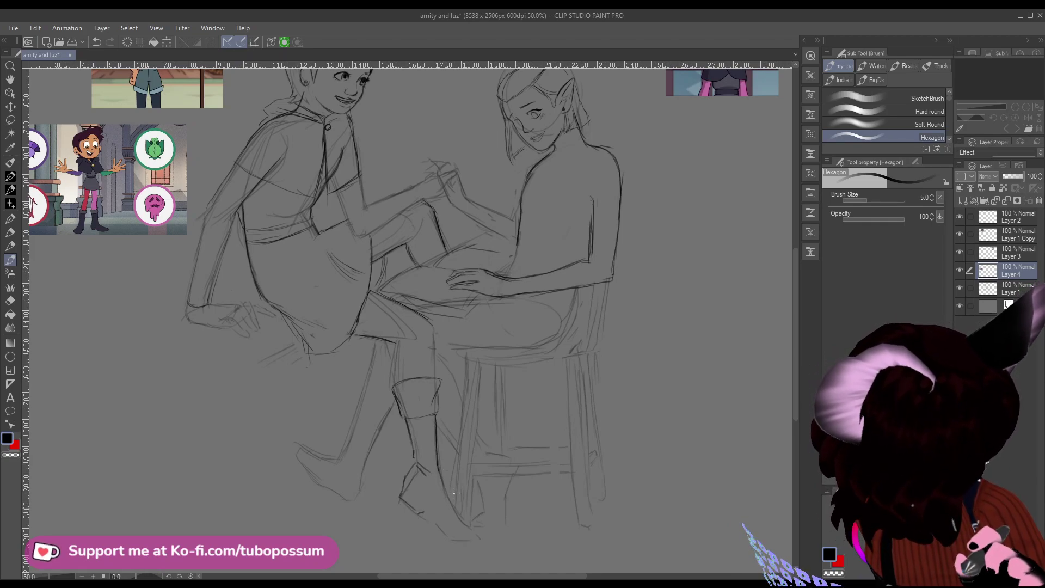
Try replacing the near boot's rough foot lines with a heel, sole and pointed toe using the size 5 Hexagon brush.
scroll(448, 501, "down", 1)
scroll(399, 411, "down", 1)
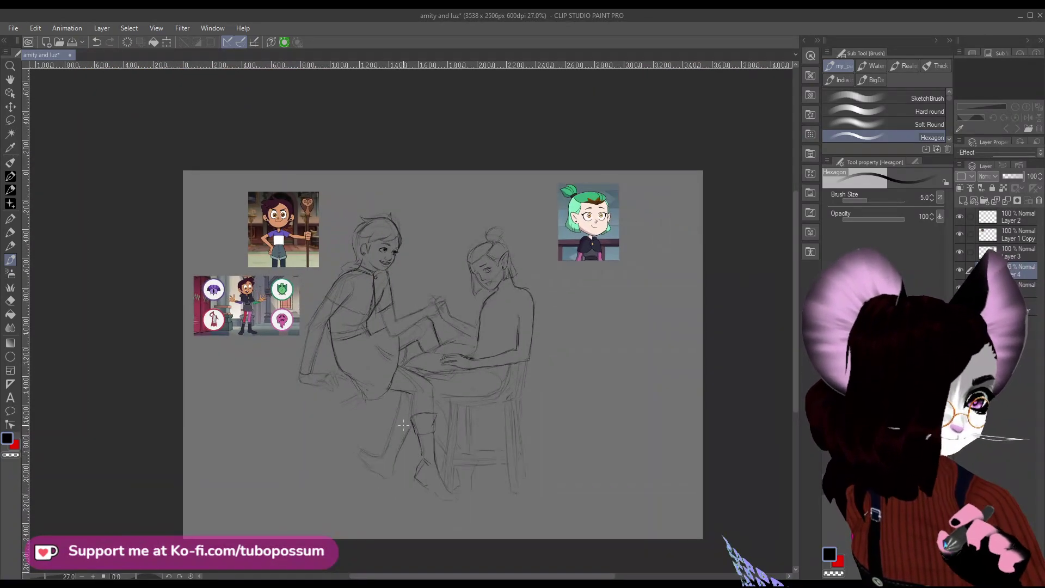
scroll(413, 435, "up", 3)
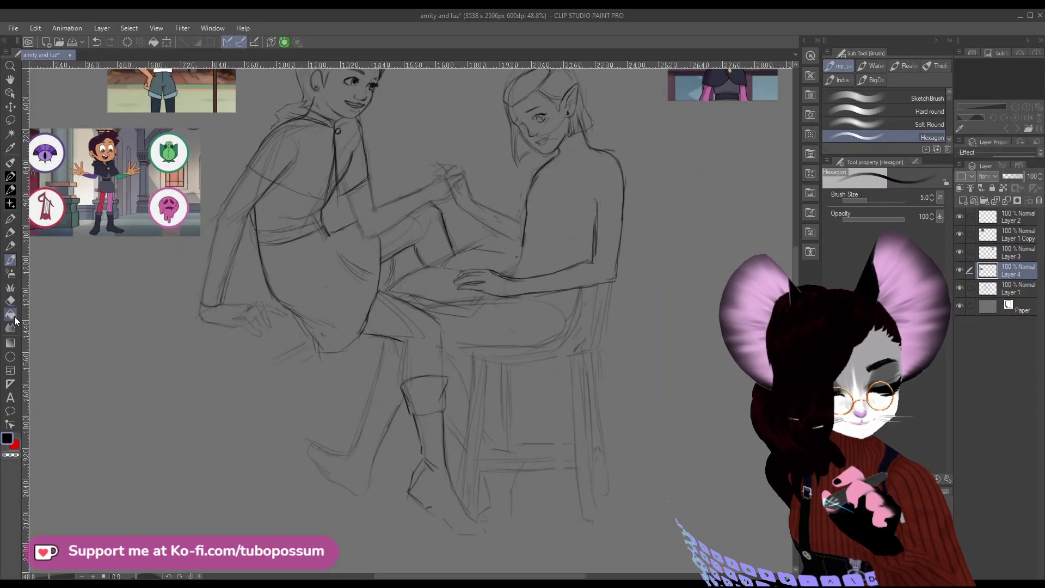
left_click(10, 301)
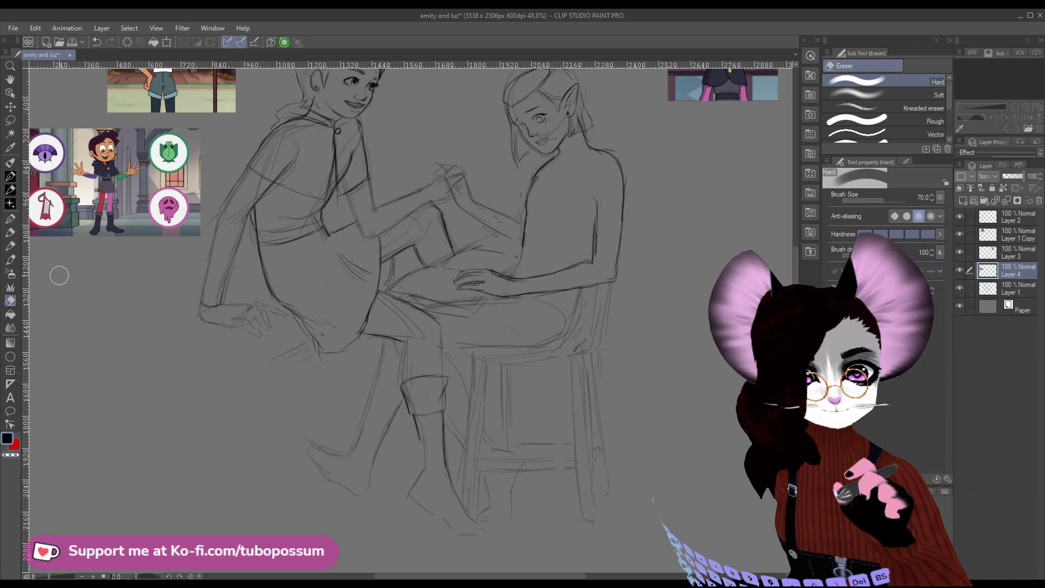
left_click(11, 259)
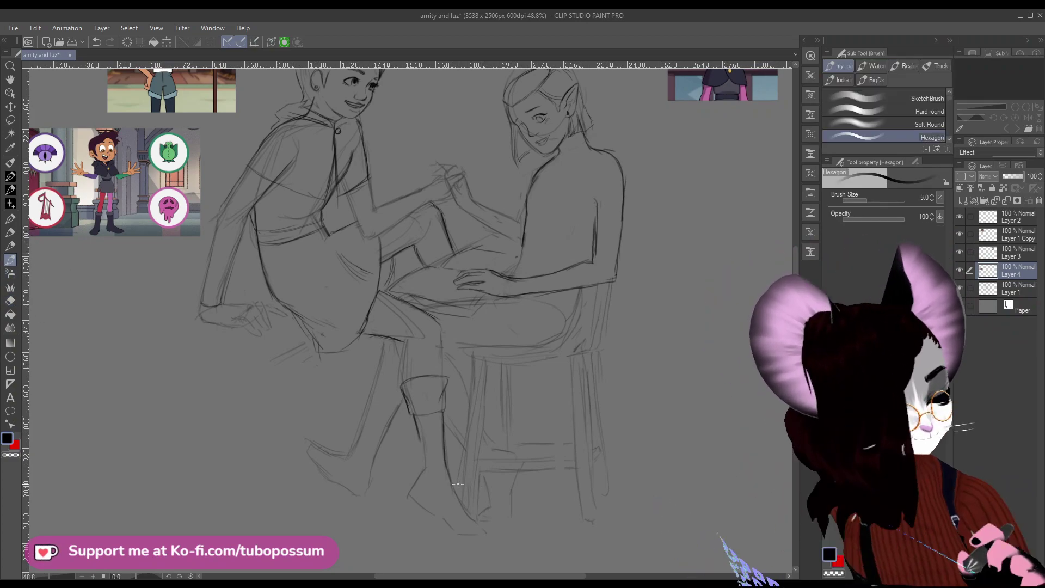
left_click_drag(442, 448, 461, 505)
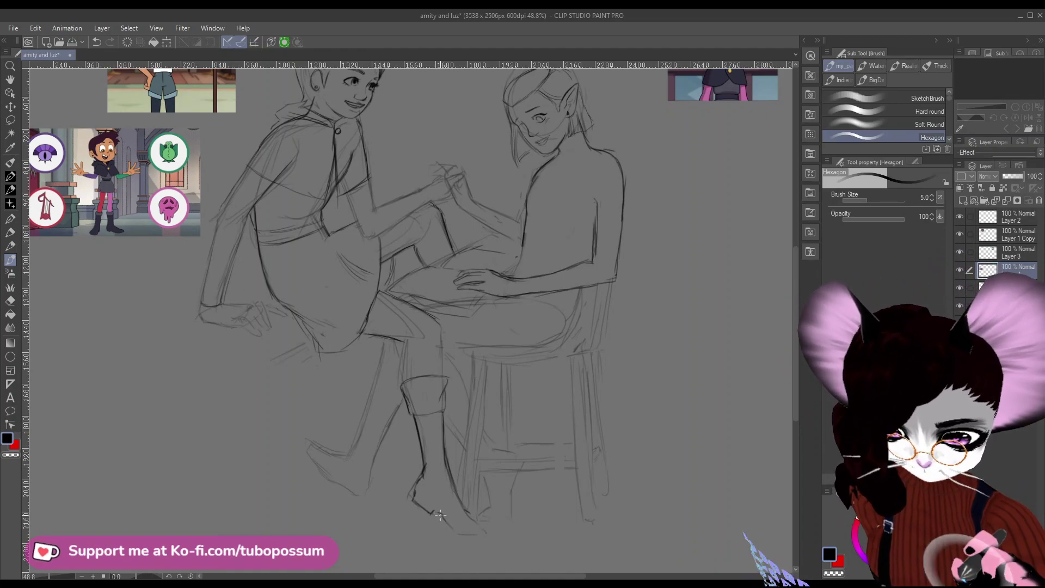
left_click_drag(445, 522, 466, 531)
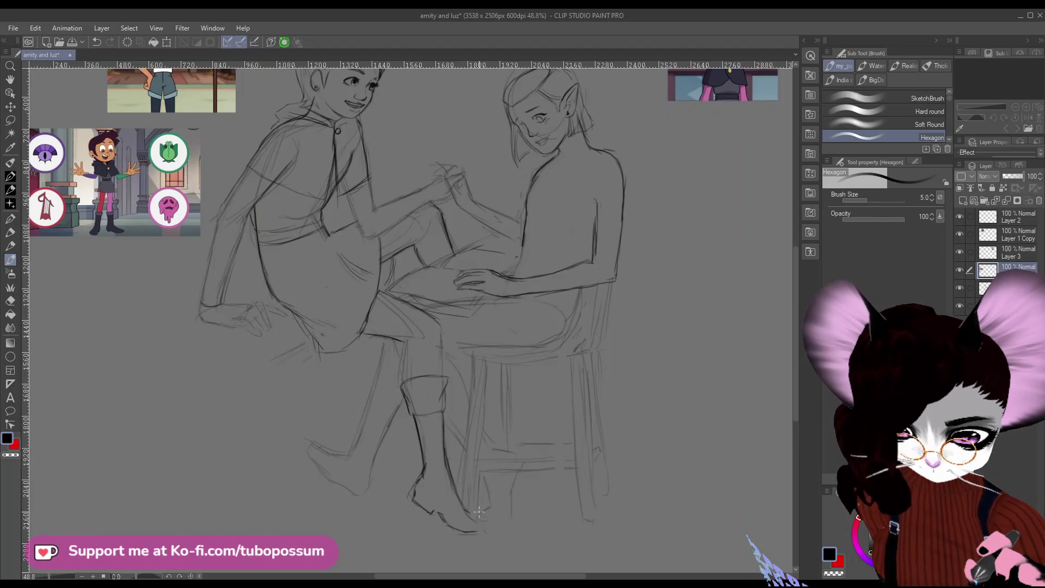
left_click_drag(468, 509, 483, 531)
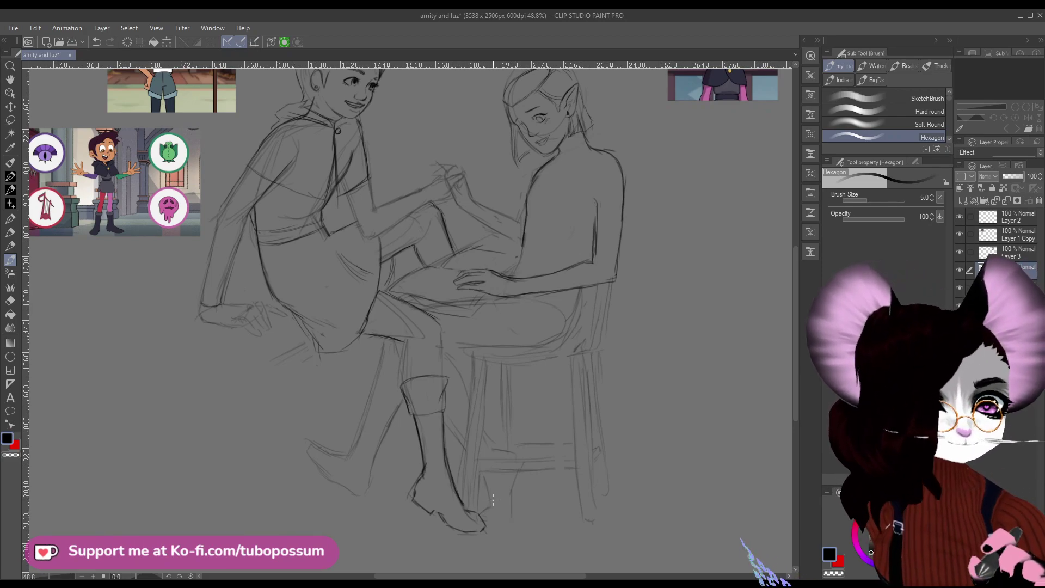
Erase the near boot's foot with the Hard eraser at size 120, redraw its contours with Hexagon, and reduce the eraser to size 20.
key("e")
key("bracketright")
key("bracketright")
key("bracketright")
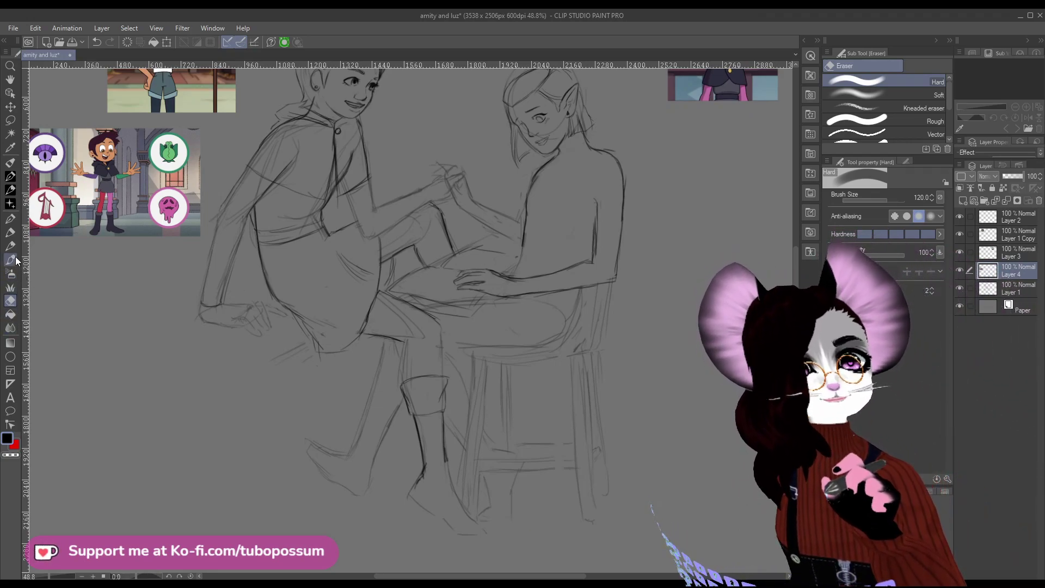
key("b")
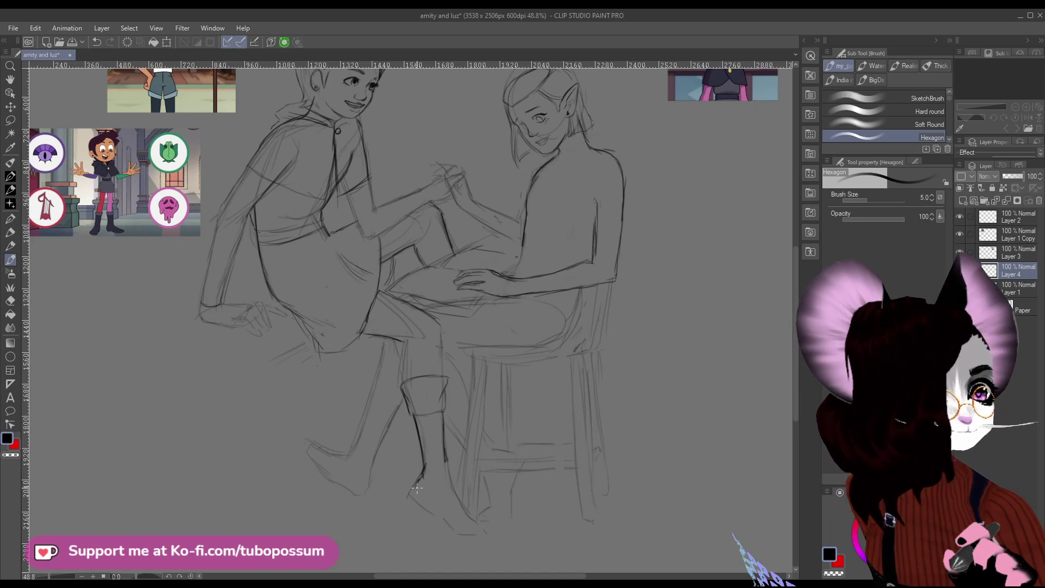
left_click_drag(440, 452, 473, 519)
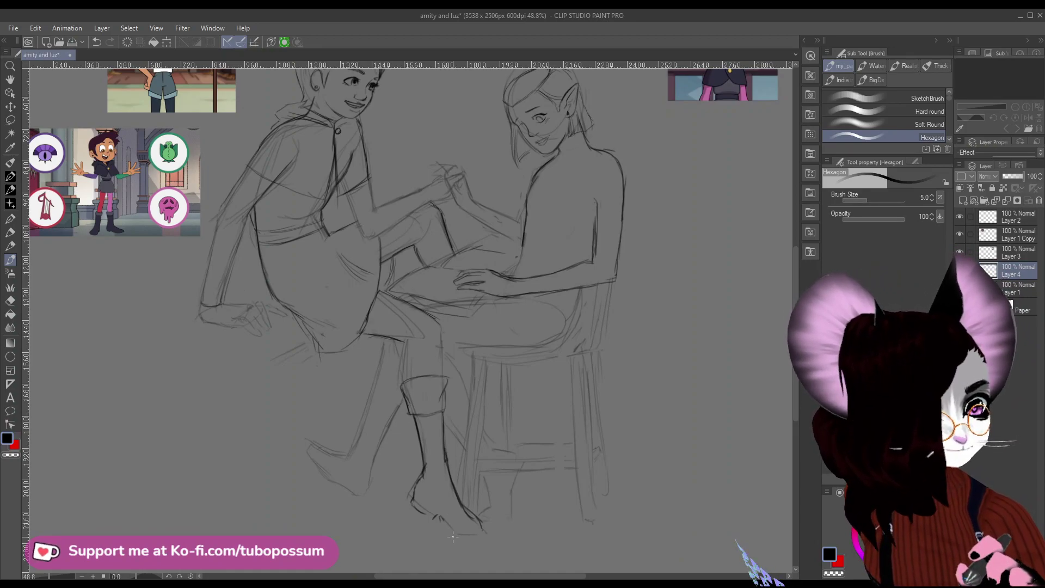
left_click_drag(444, 523, 478, 536)
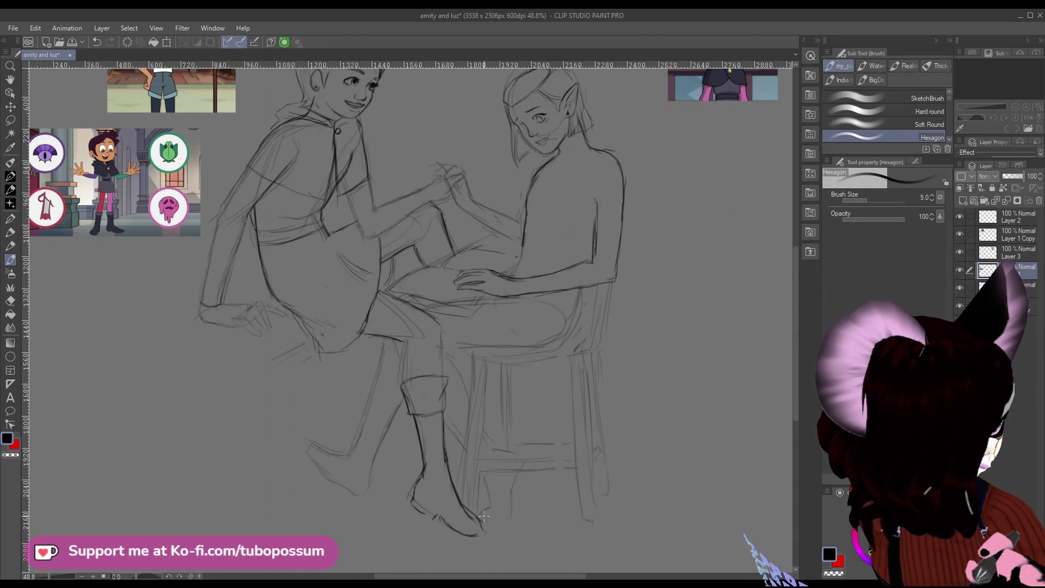
key("e")
key("bracketleft")
key("bracketleft")
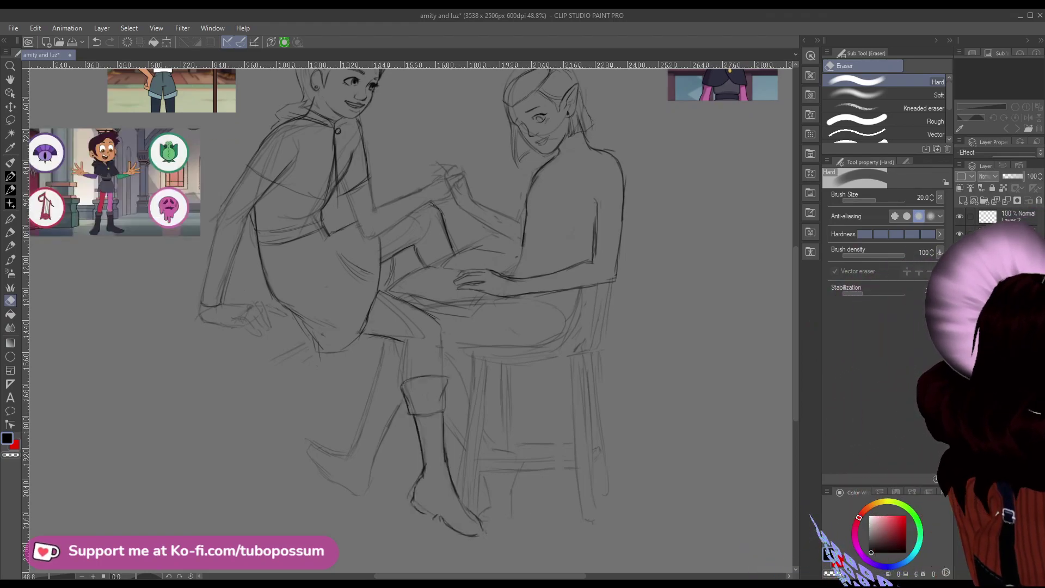
left_click(10, 120)
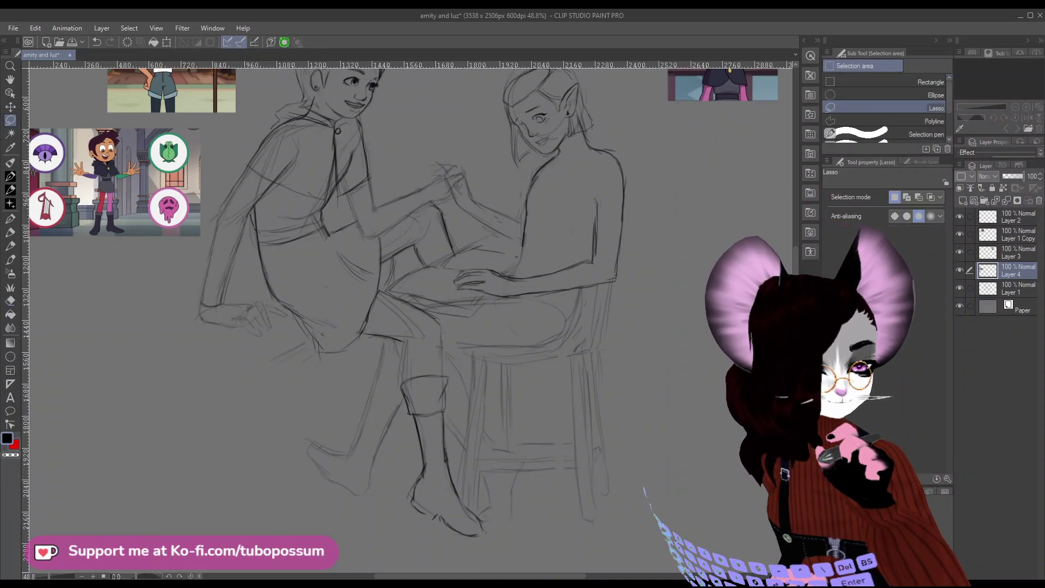
mouse_move(509, 539)
left_mouse_down()
mouse_move(531, 476)
mouse_move(433, 350)
mouse_move(406, 517)
mouse_move(515, 469)
left_mouse_up()
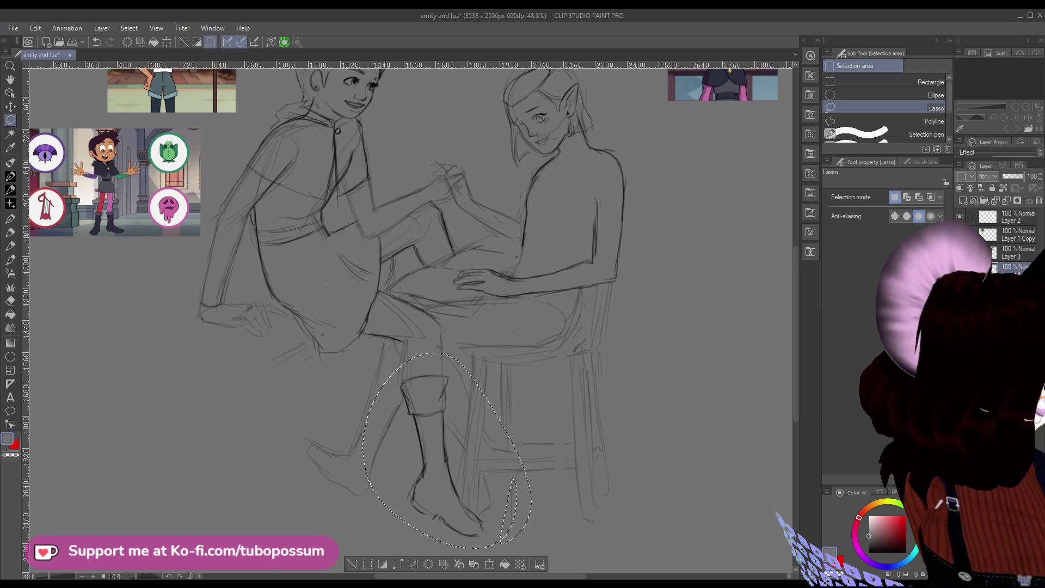
key("Delete")
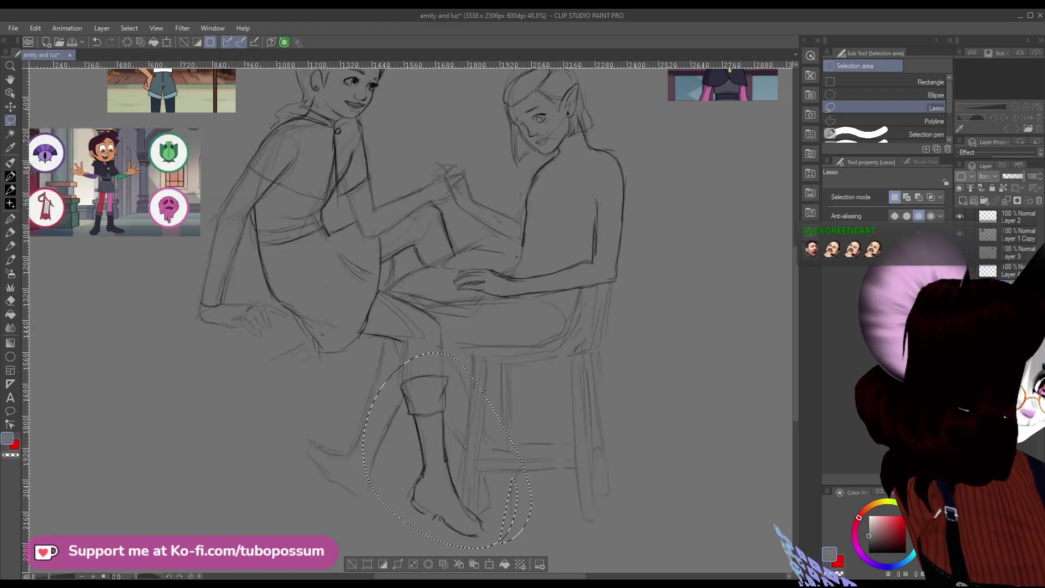
Lasso the full-body reference picture on Layer 1, cut and paste it onto its own layer, and clear the selection.
scroll(108, 109, "down", 3)
mouse_move(124, 143)
left_mouse_down()
mouse_move(114, 205)
mouse_move(129, 265)
mouse_move(232, 267)
mouse_move(278, 243)
mouse_move(293, 151)
mouse_move(123, 144)
left_mouse_up()
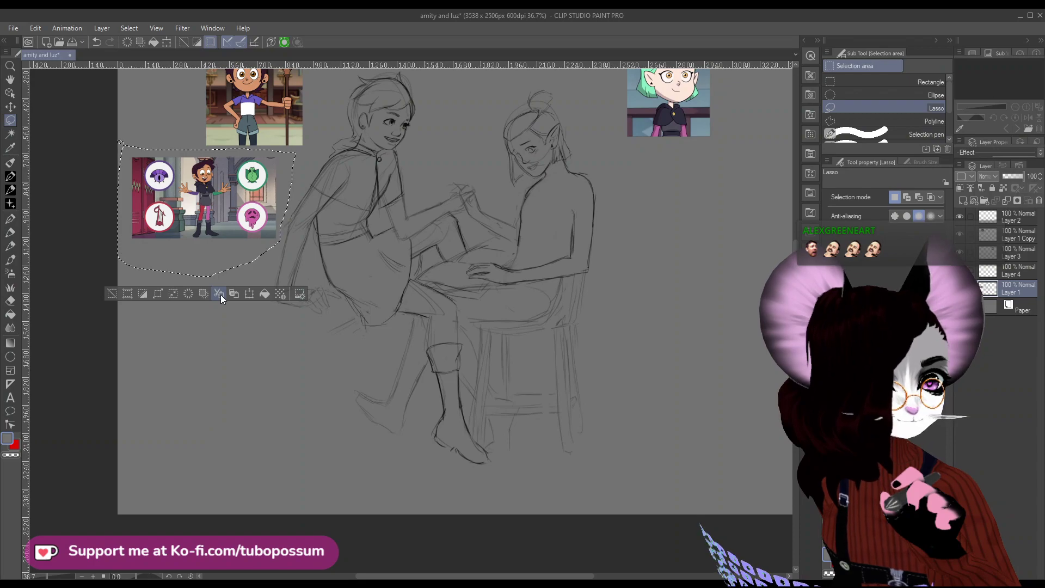
left_click(218, 294)
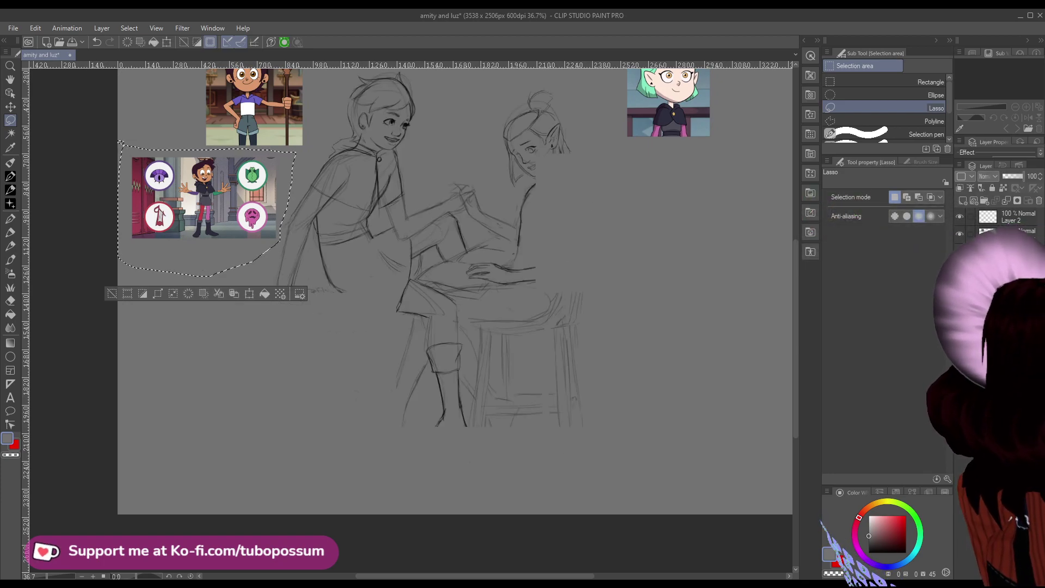
key("ctrl+d")
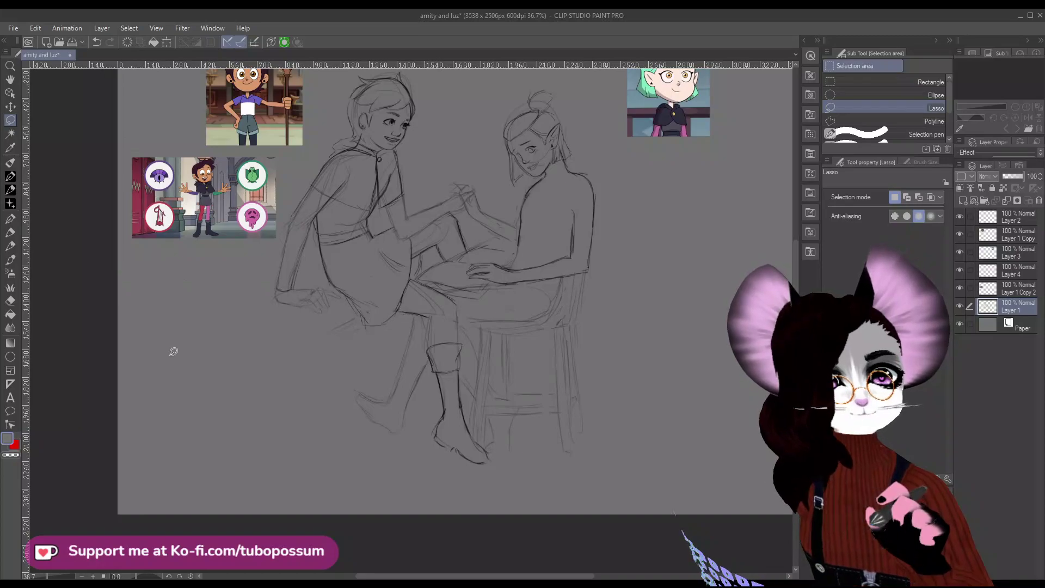
Strengthen the near boot's front contour from the ankle to the toe on Layer 1 with the black Hexagon brush.
scroll(599, 357, "up", 3)
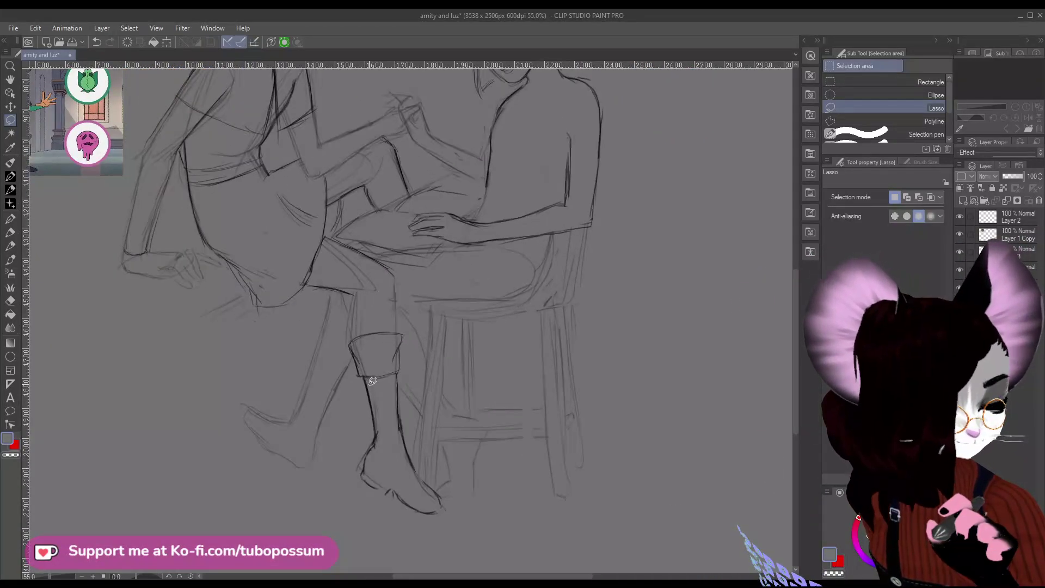
key("e")
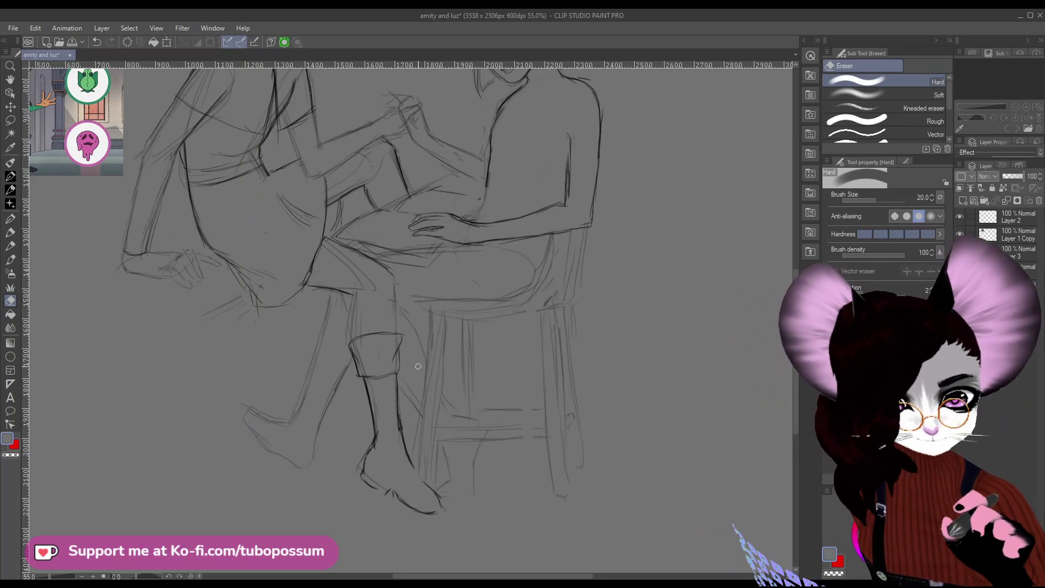
left_click(12, 261)
key("c")
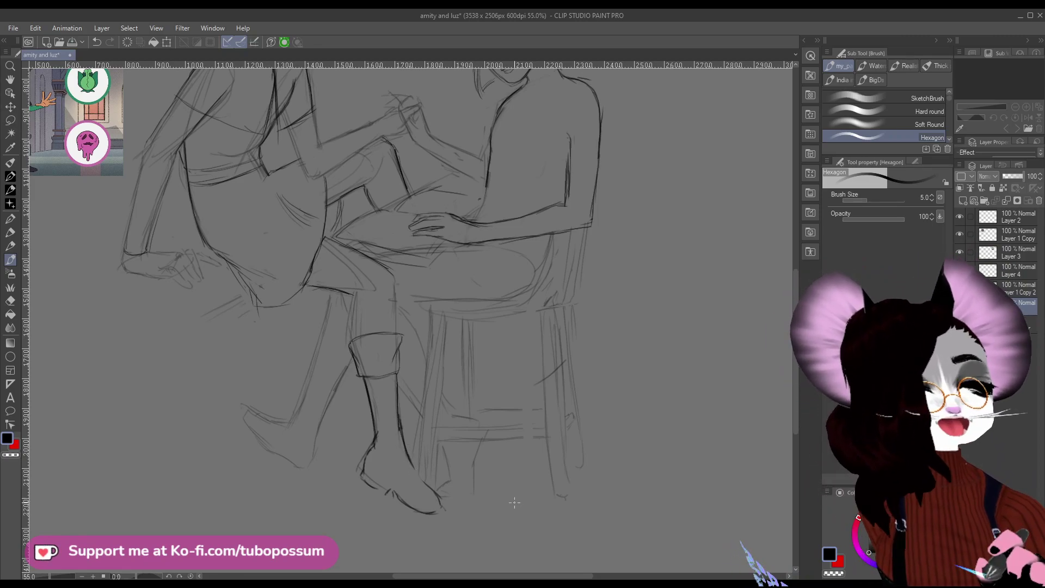
left_click_drag(399, 441, 437, 515)
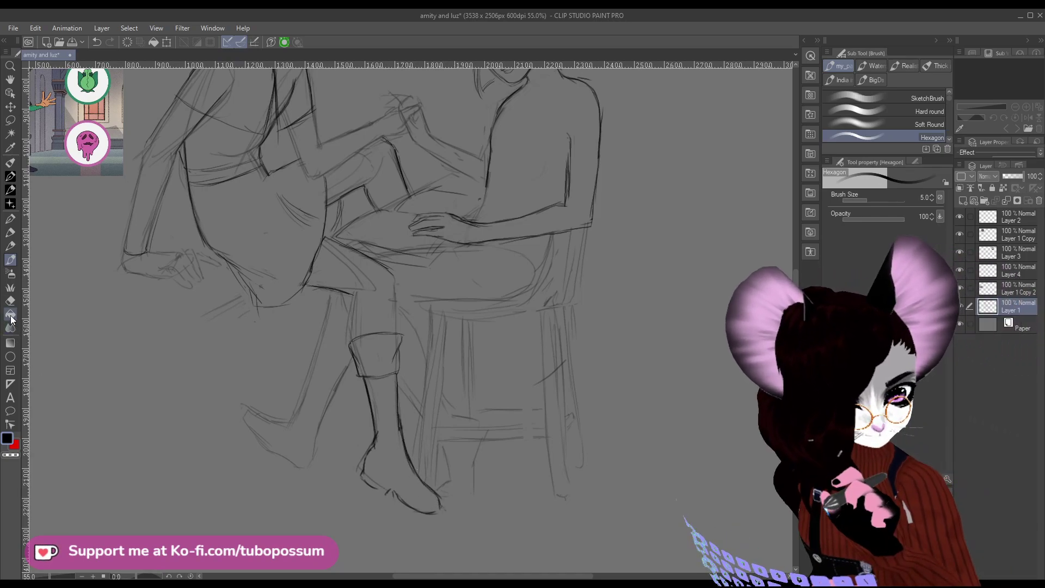
Erase the broken sole line under the near boot's arch and redraw the heel, sole and toe with the Hexagon brush.
key("e")
left_click_drag(386, 494, 405, 503)
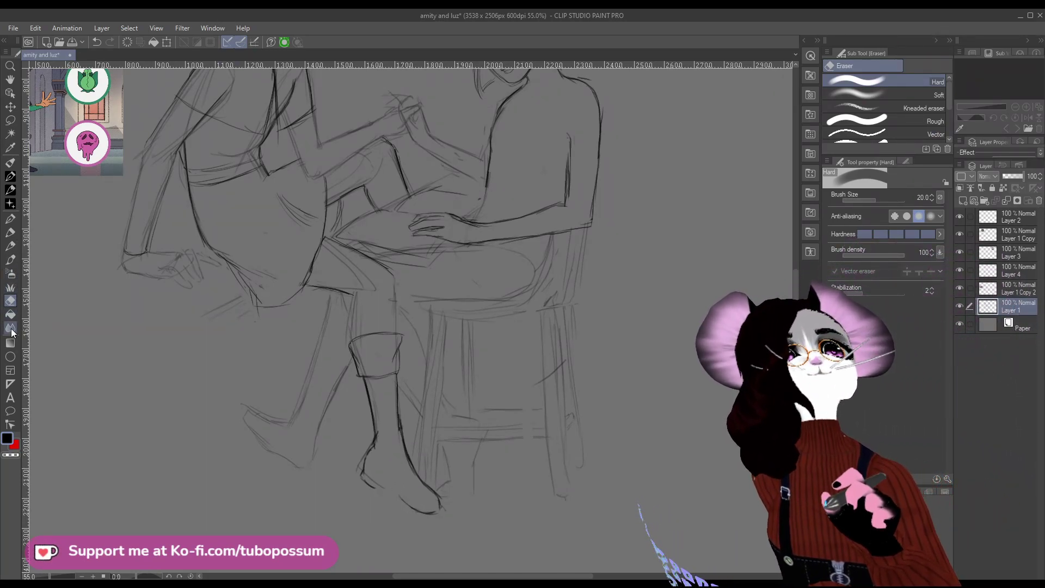
left_click(16, 258)
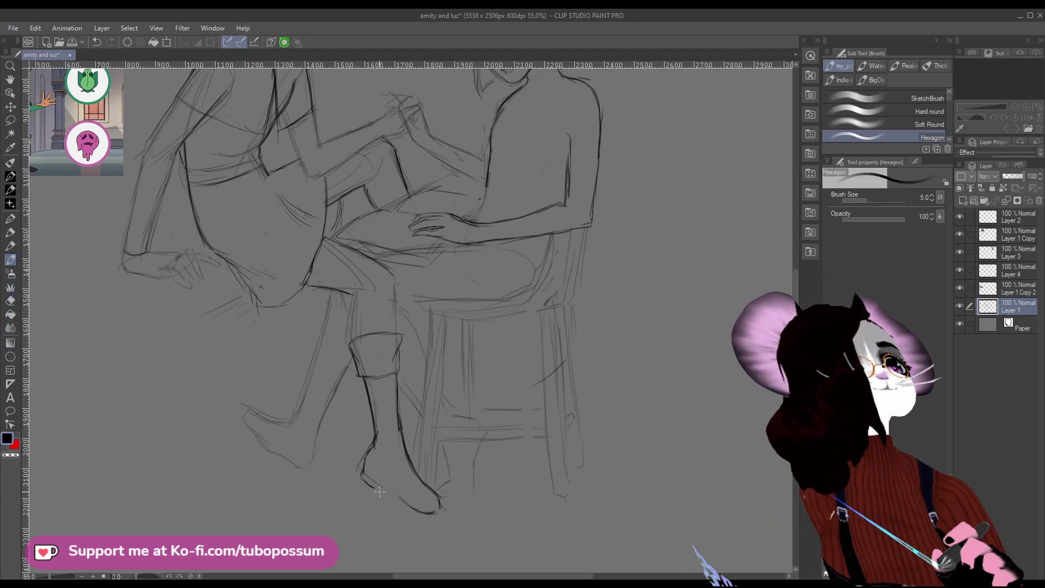
left_click_drag(362, 475, 367, 483)
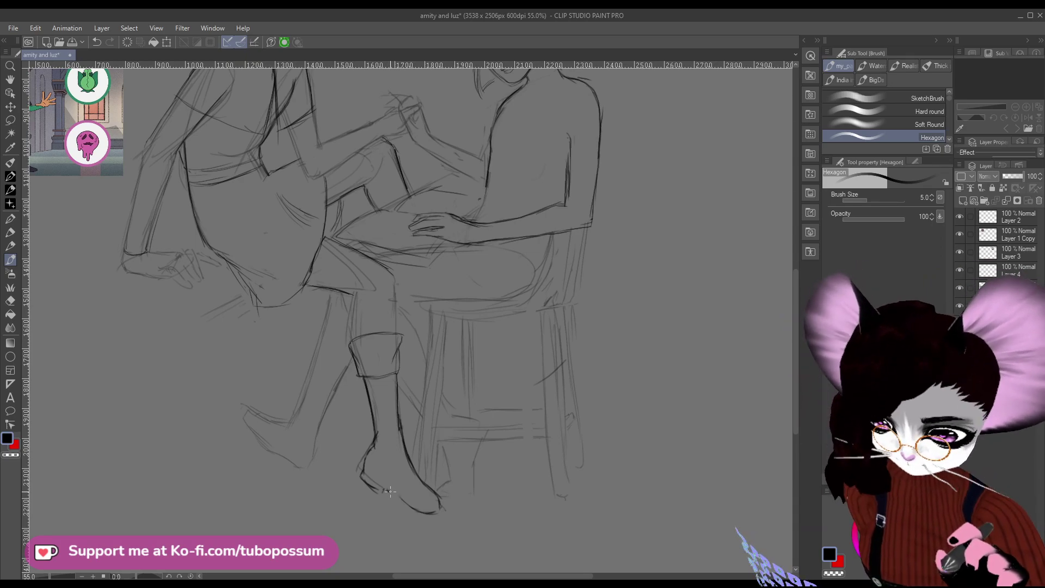
mouse_move(394, 497)
left_mouse_down()
mouse_move(426, 514)
mouse_move(442, 494)
left_mouse_up()
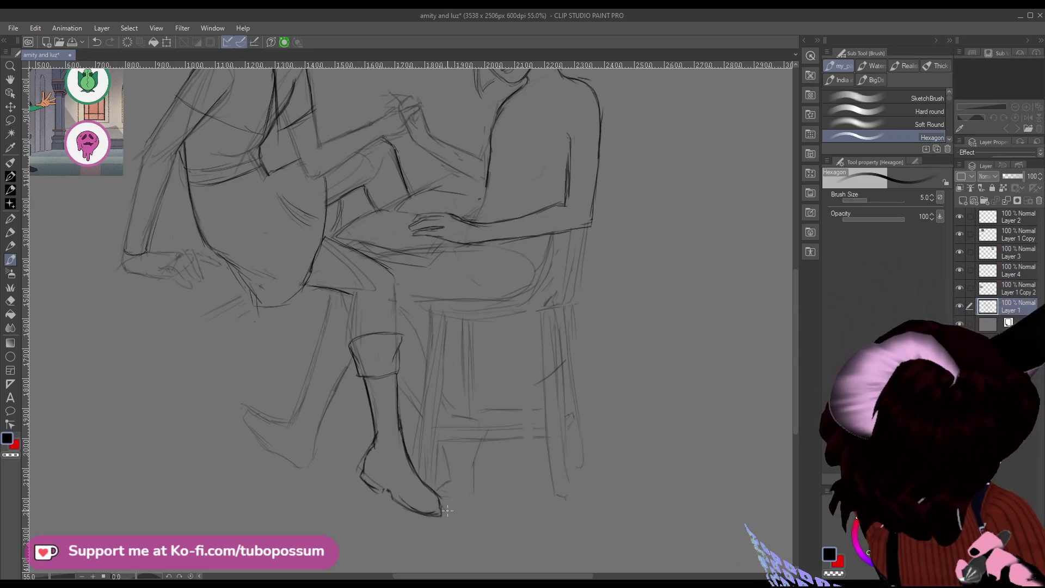
Draw a matching cuffed boot with a heel and upturned toe on the short-haired figure's far leg using the Hexagon brush.
scroll(495, 433, "down", 5)
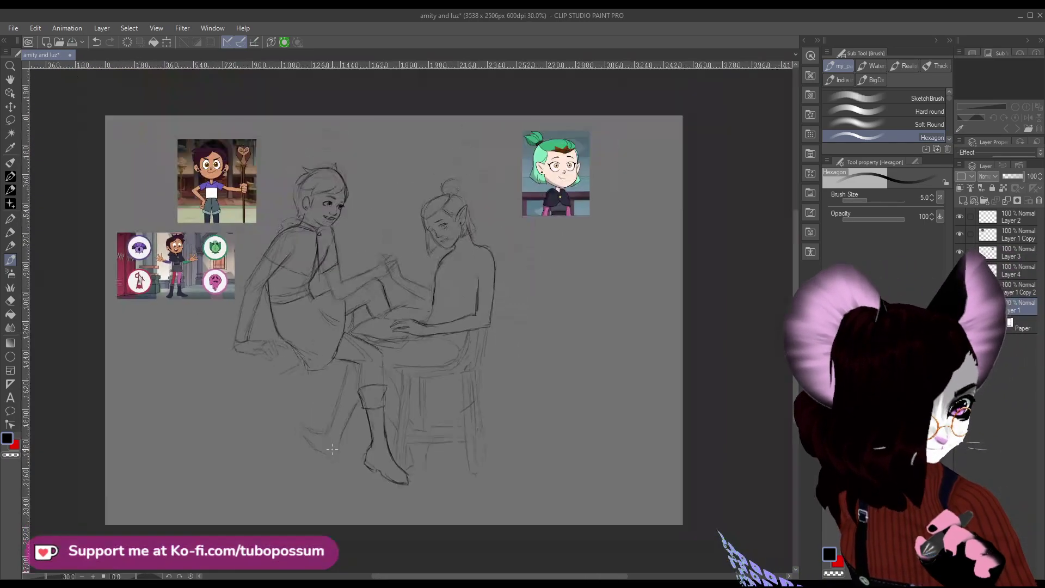
scroll(381, 351, "up", 5)
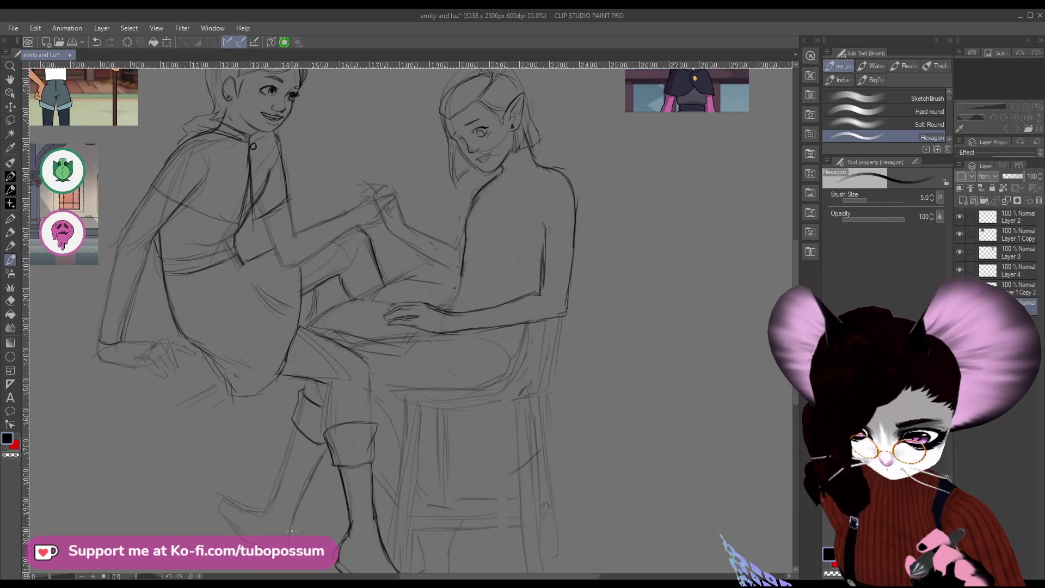
scroll(398, 312, "down", 3)
scroll(398, 312, "up", 2)
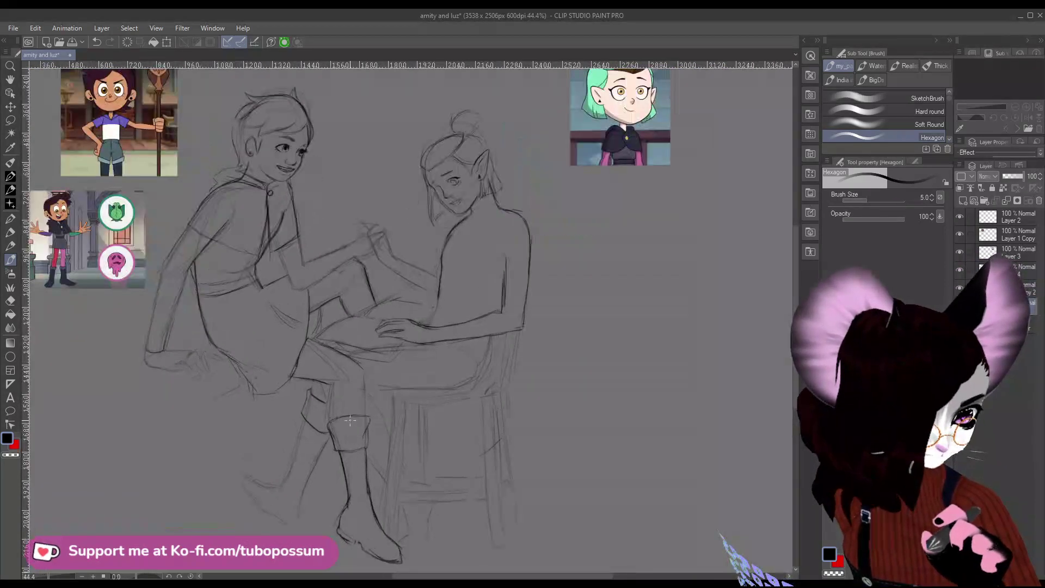
scroll(397, 312, "down", 2)
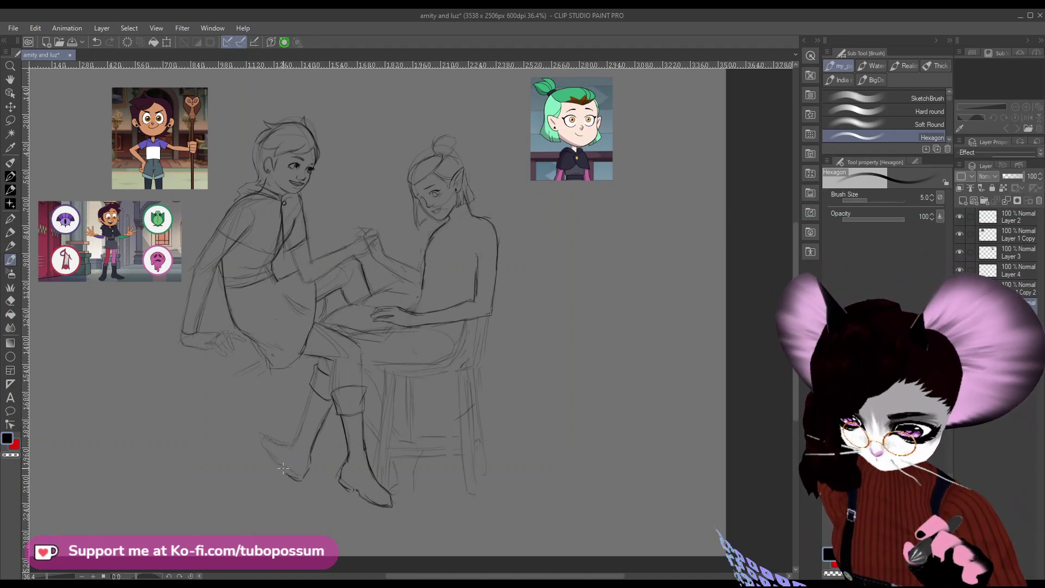
left_click_drag(257, 439, 257, 428)
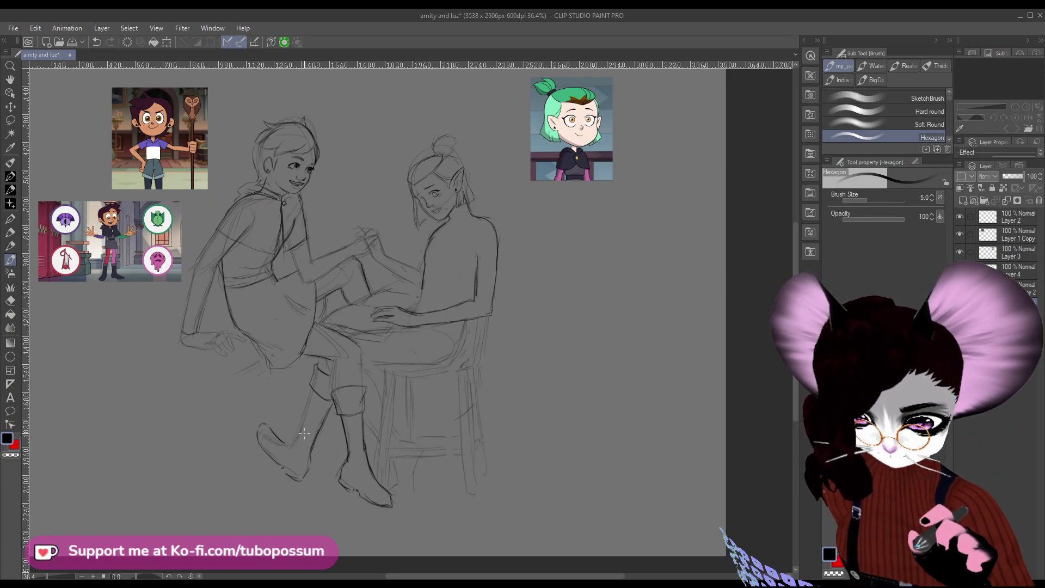
mouse_move(308, 399)
left_mouse_down()
mouse_move(297, 437)
mouse_move(310, 387)
mouse_move(296, 440)
mouse_move(309, 404)
left_mouse_up()
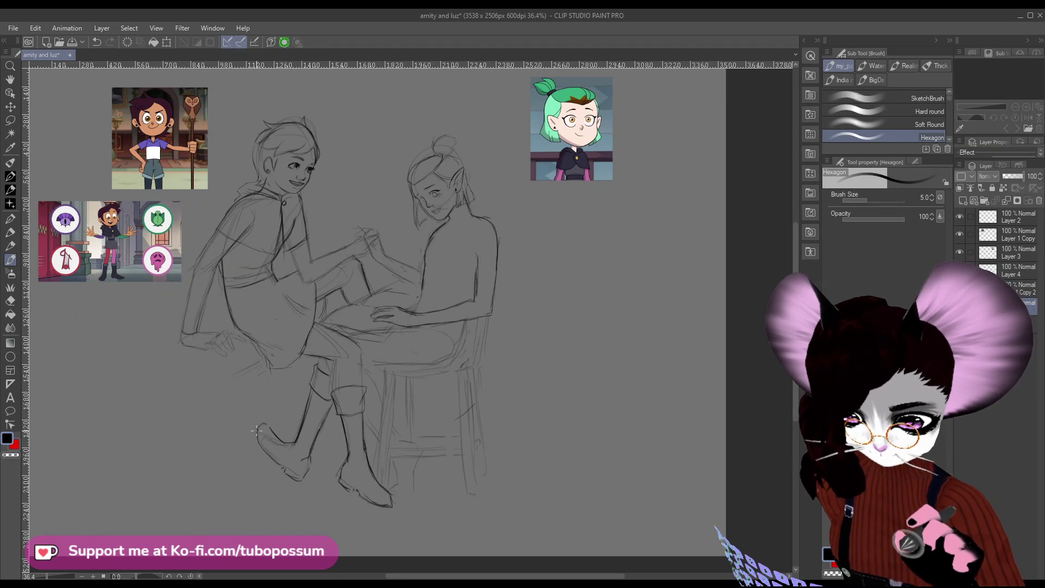
left_click_drag(257, 433, 280, 473)
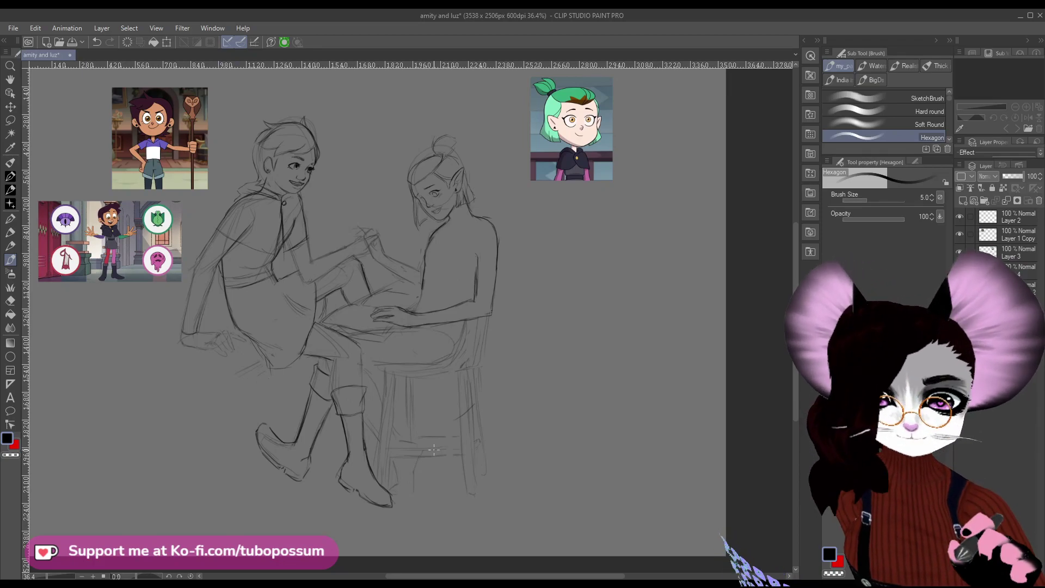
scroll(437, 455, "down", 2)
scroll(408, 322, "up", 2)
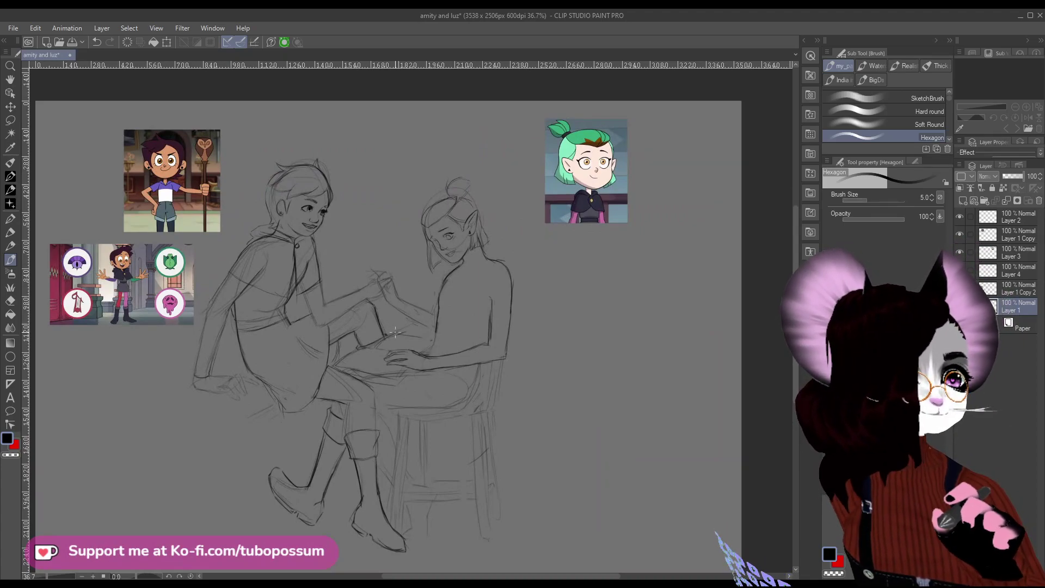
scroll(395, 331, "down", 2)
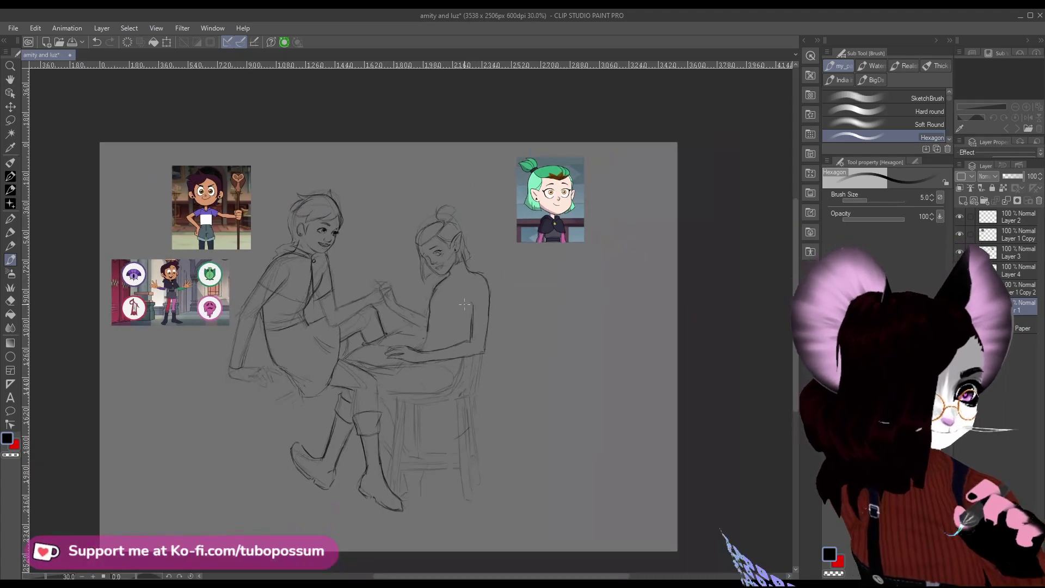
Draw the cape hem across the short-haired figure's upper arm and torso and a fold line below the clasp with the Hexagon brush.
scroll(460, 304, "up", 3)
scroll(455, 303, "down", 2)
scroll(451, 304, "up", 1)
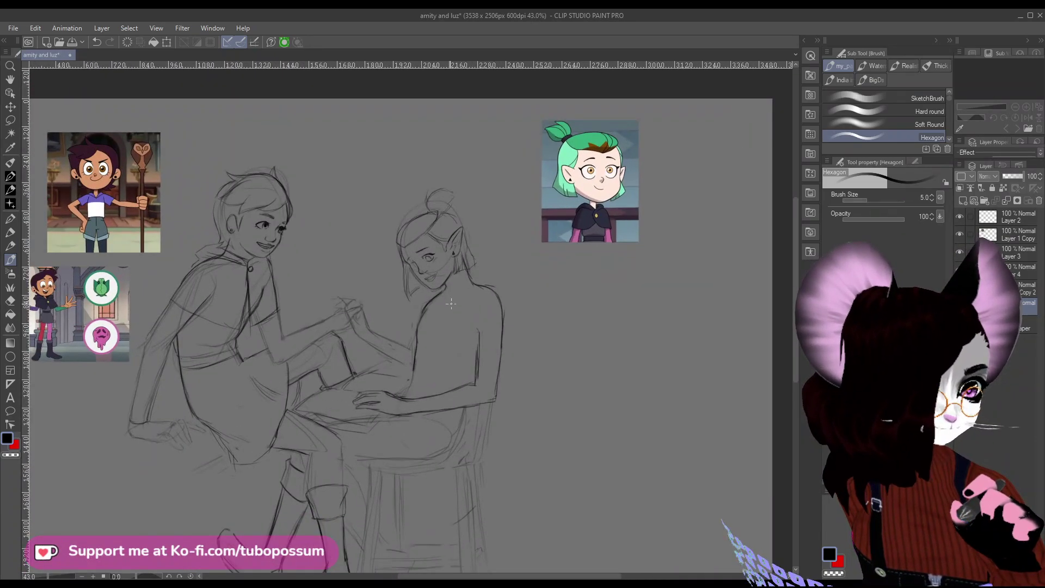
scroll(450, 303, "down", 1)
scroll(402, 313, "up", 2)
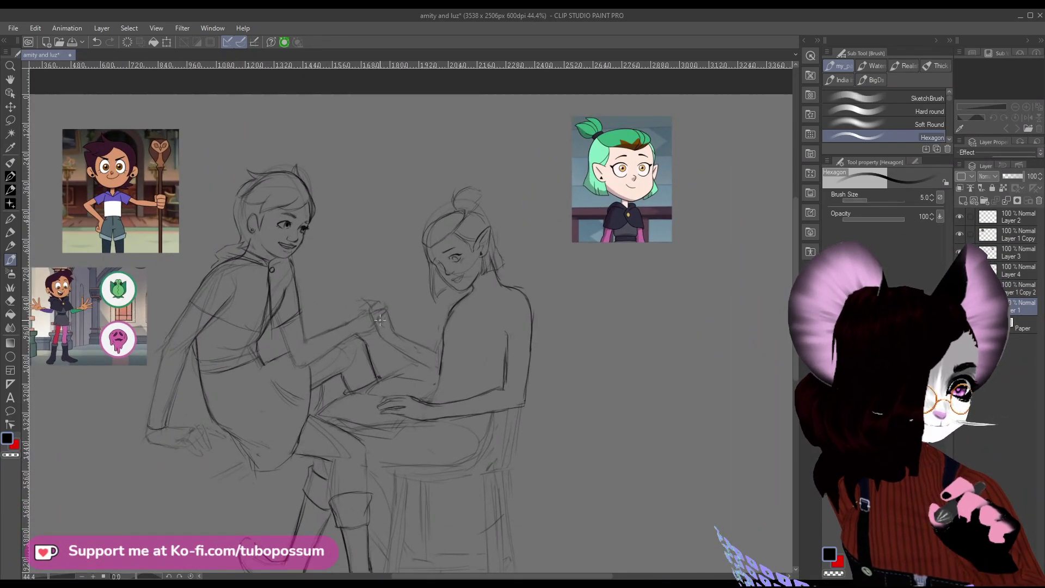
scroll(380, 320, "down", 1)
scroll(218, 315, "up", 3)
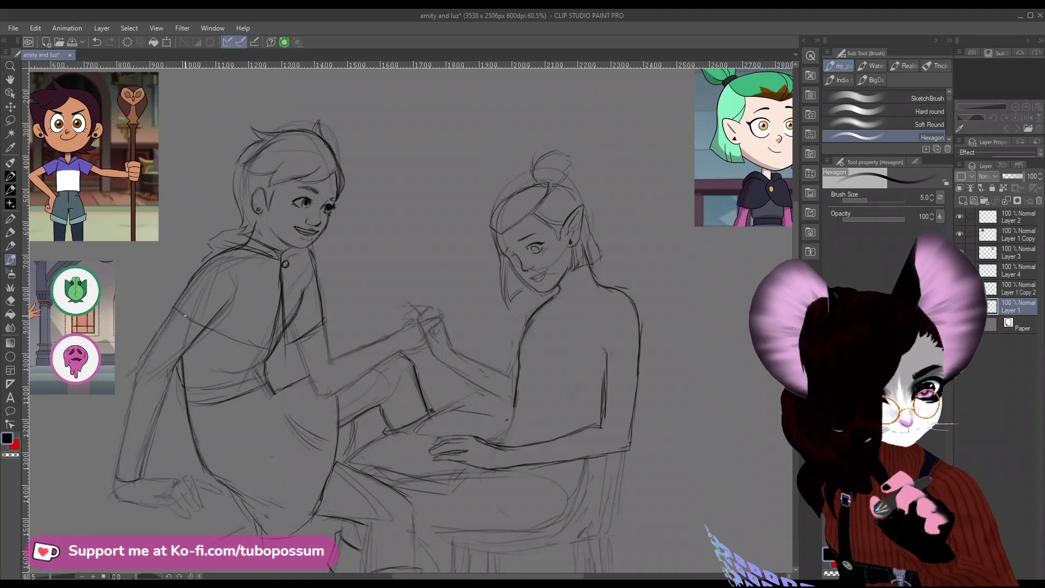
left_click_drag(173, 308, 256, 346)
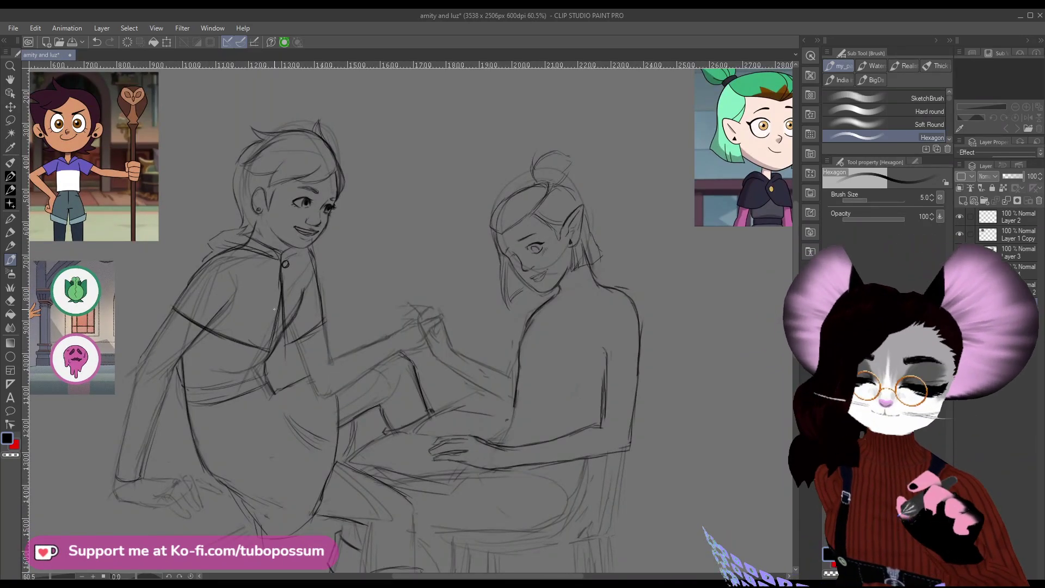
mouse_move(278, 266)
left_mouse_down()
mouse_move(228, 322)
mouse_move(239, 324)
left_mouse_up()
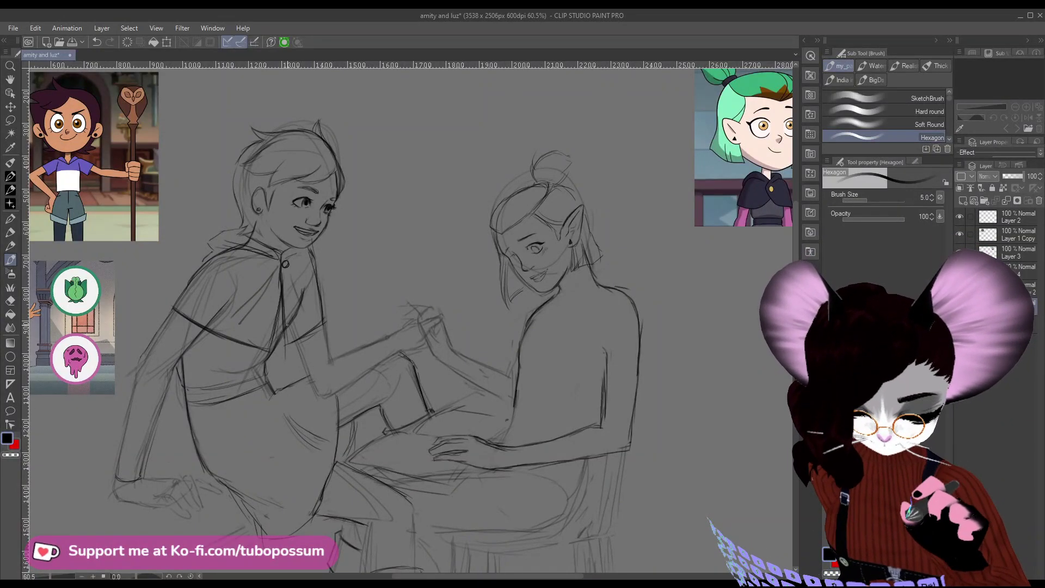
Erase the stray construction lines inside the short-haired figure's cape with the Hard eraser, using sizes from 15 to 40.
left_click(12, 301)
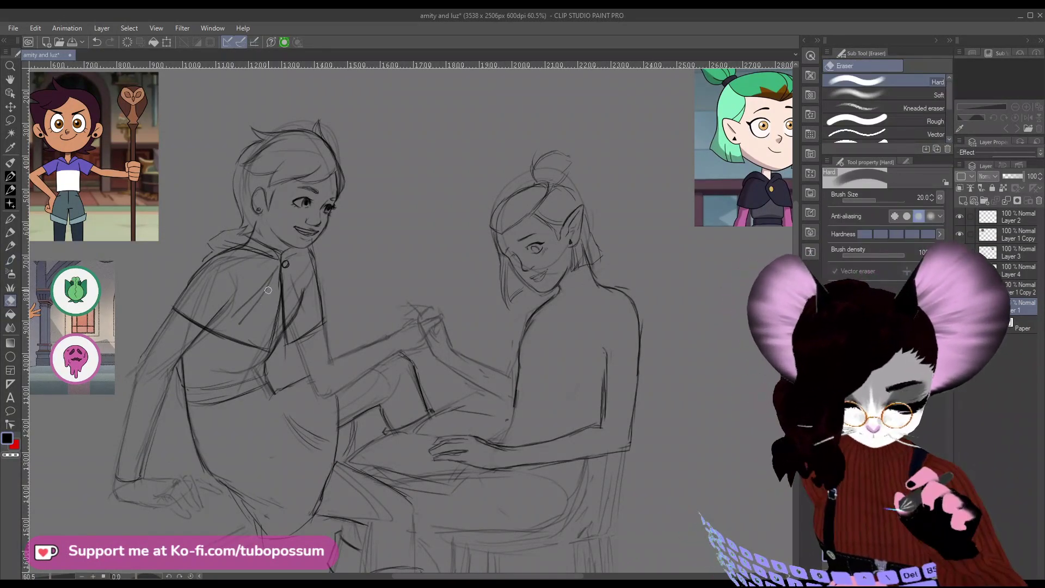
left_click_drag(293, 309, 297, 305)
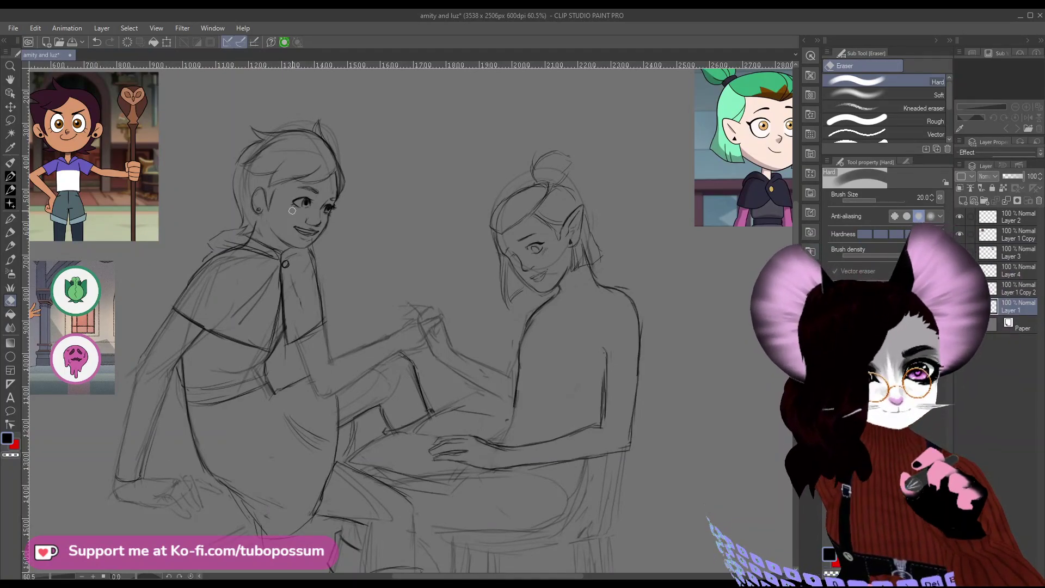
key("bracketright")
key("bracketright")
key("bracketright")
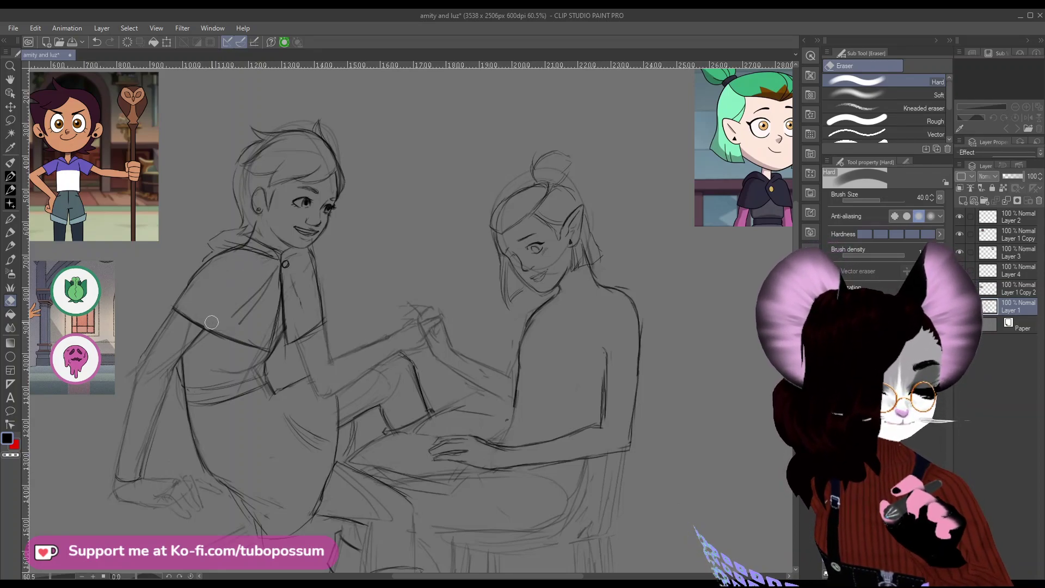
key("bracketleft")
key("bracketleft")
key("bracketleft")
key("bracketleft")
key("bracketleft")
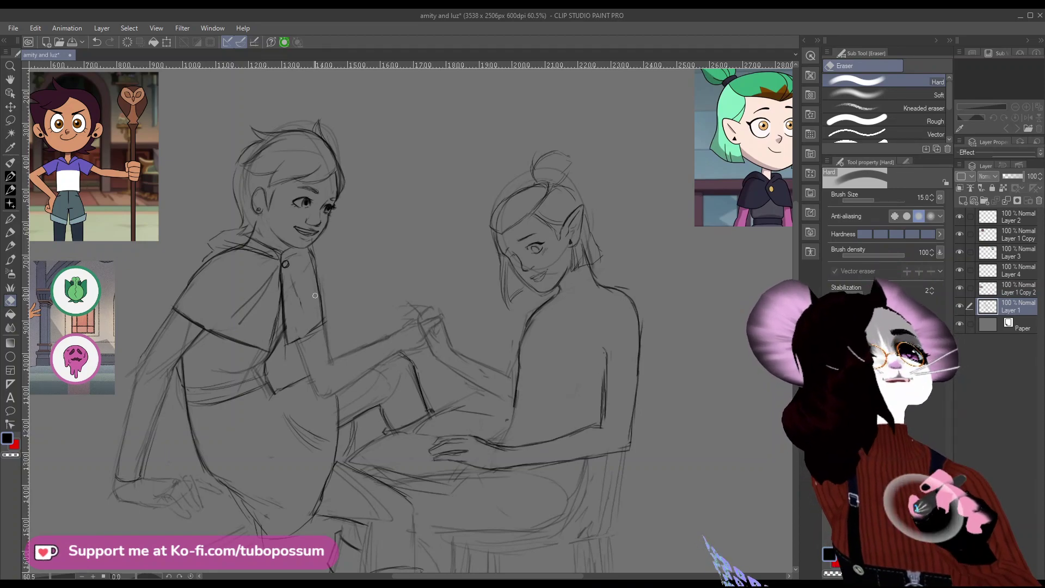
scroll(311, 279, "down", 4)
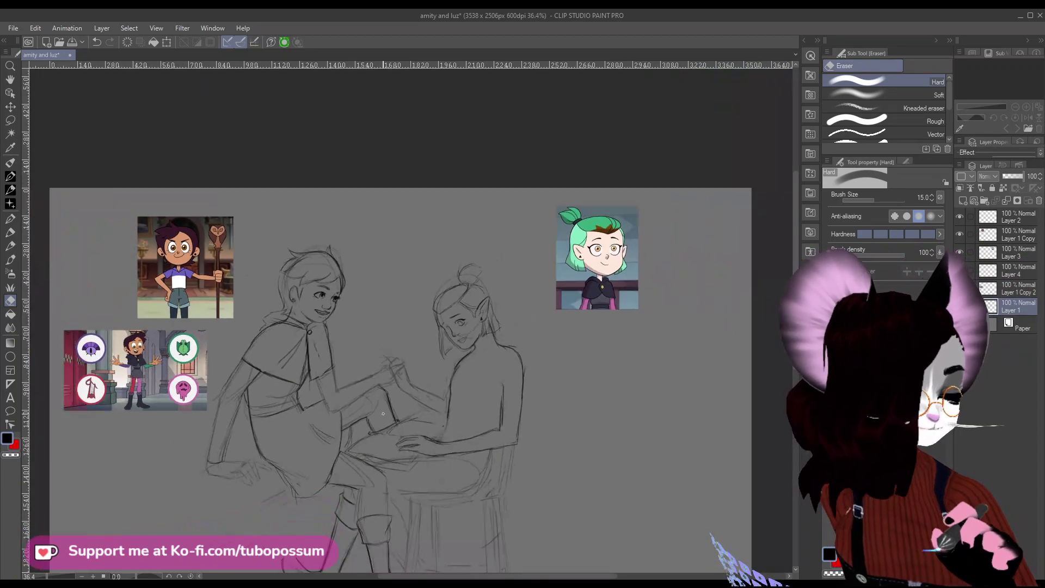
scroll(347, 359, "up", 3)
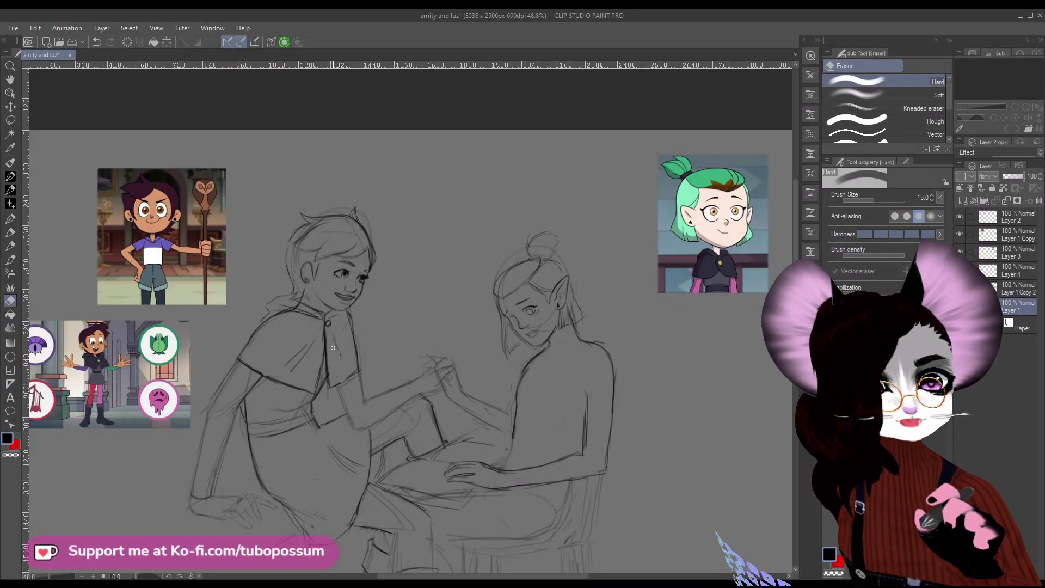
Strengthen the short-haired figure's near leg contour from the thigh over the knee to the boot cuff with the Hexagon brush.
key("b")
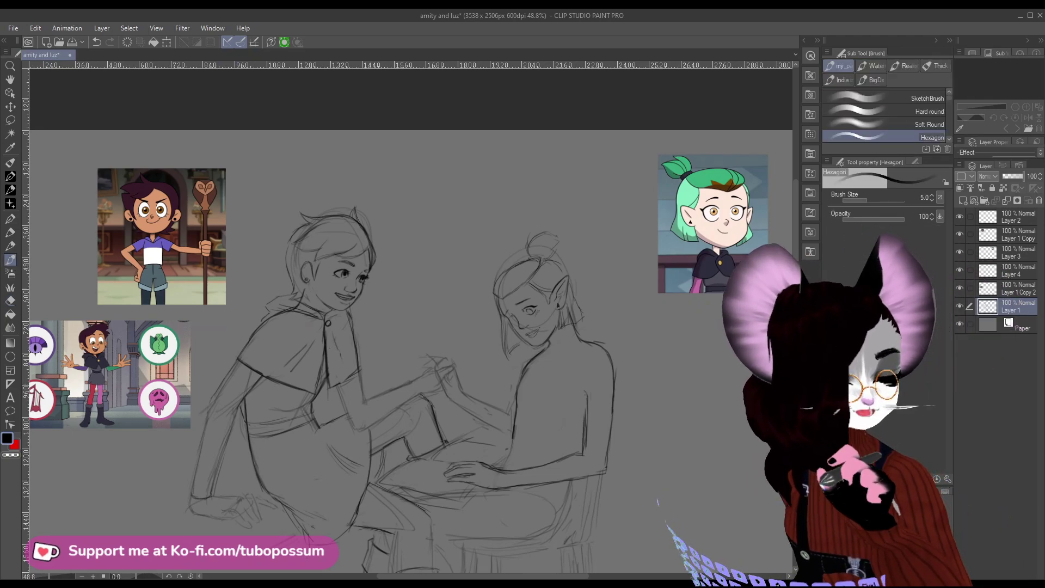
scroll(479, 365, "down", 4)
scroll(480, 364, "up", 2)
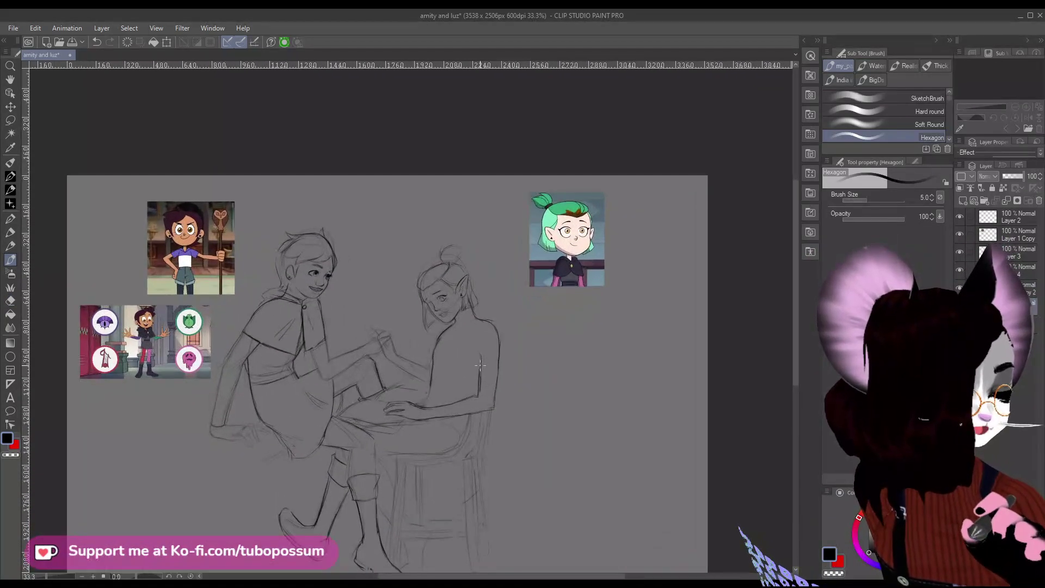
scroll(480, 364, "up", 1)
scroll(483, 368, "down", 2)
scroll(366, 416, "up", 4)
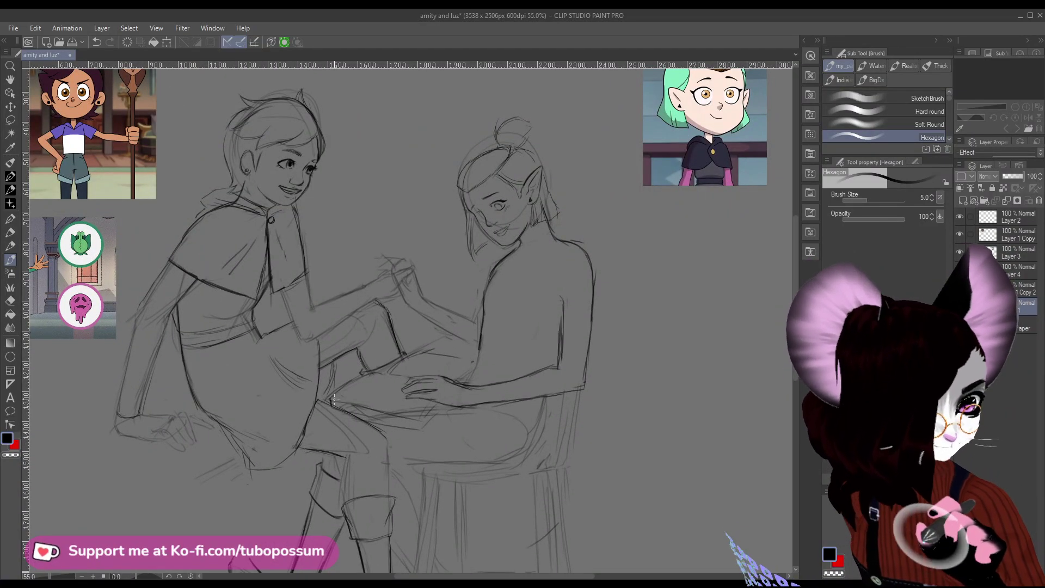
mouse_move(326, 399)
left_mouse_down()
mouse_move(389, 442)
mouse_move(383, 430)
mouse_move(383, 501)
left_mouse_up()
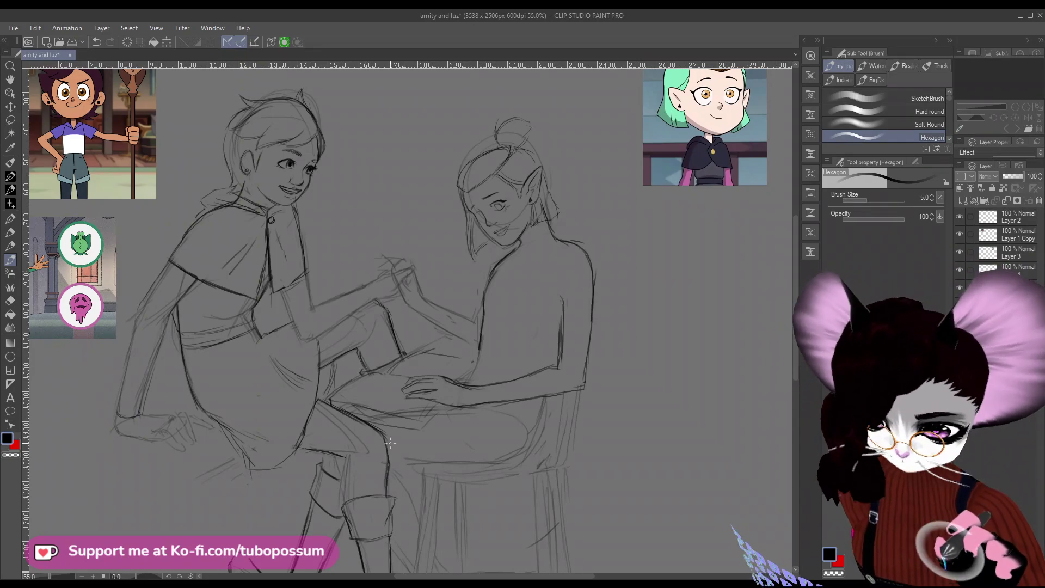
mouse_move(344, 454)
left_mouse_down()
mouse_move(346, 498)
mouse_move(346, 458)
mouse_move(345, 499)
left_mouse_up()
scroll(351, 496, "down", 5)
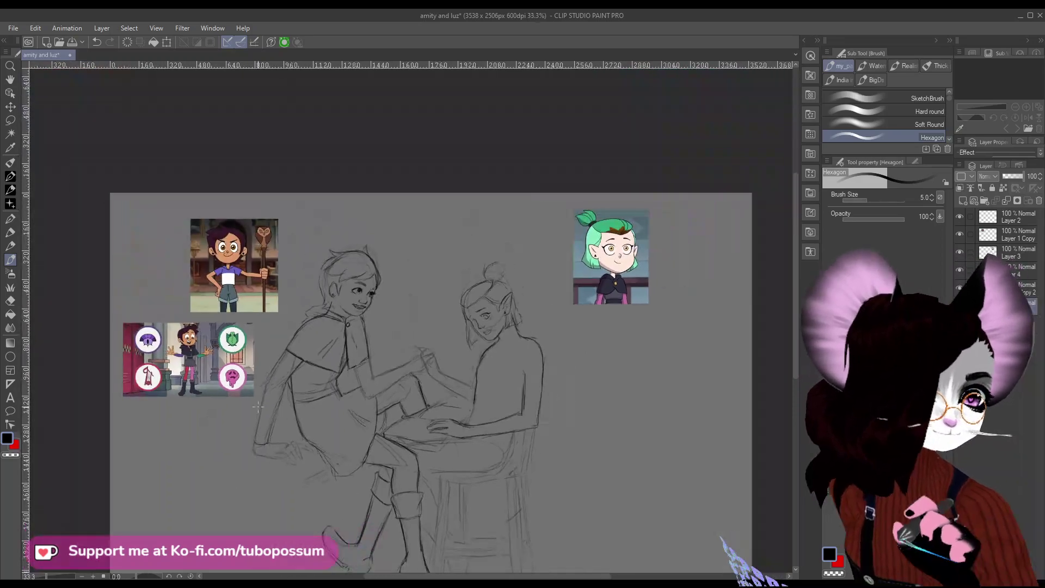
Sketch the pointy-eared figure's waistline behind the forearm and a garment edge under the thigh at the stool seat.
scroll(346, 384, "up", 3)
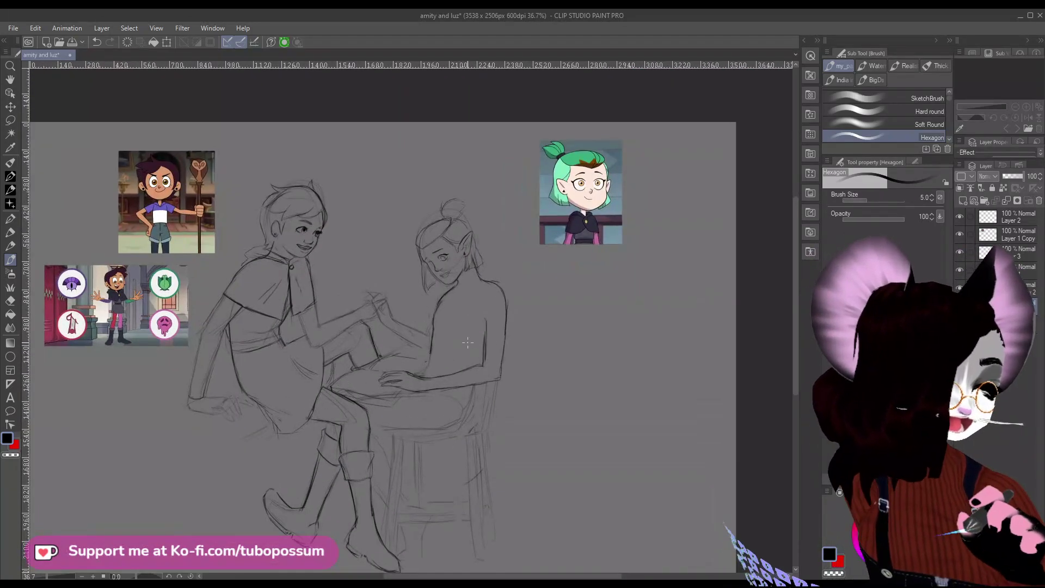
scroll(469, 342, "down", 3)
scroll(441, 346, "up", 2)
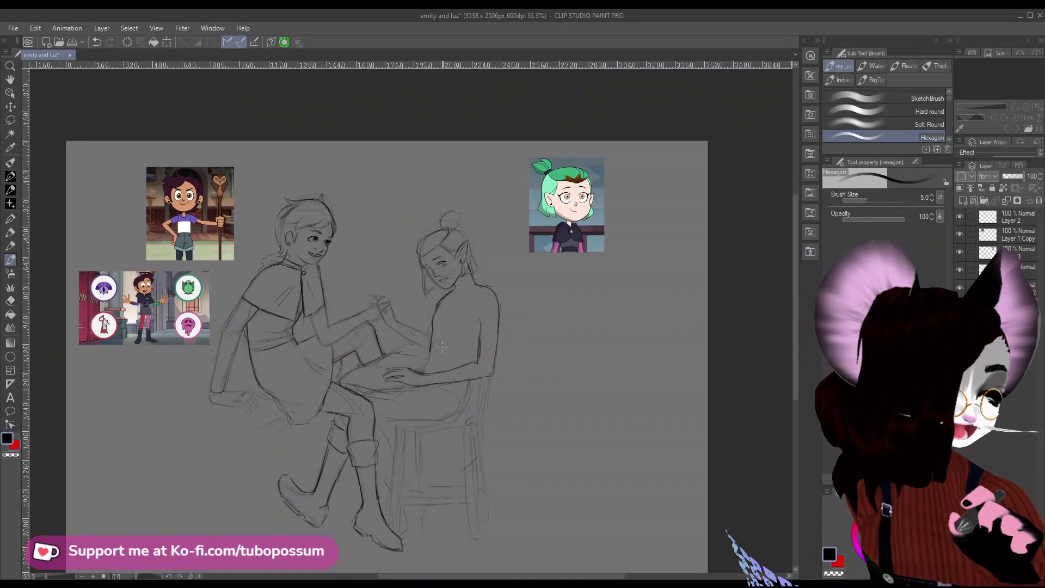
scroll(442, 346, "up", 1)
scroll(439, 351, "down", 2)
scroll(436, 356, "up", 2)
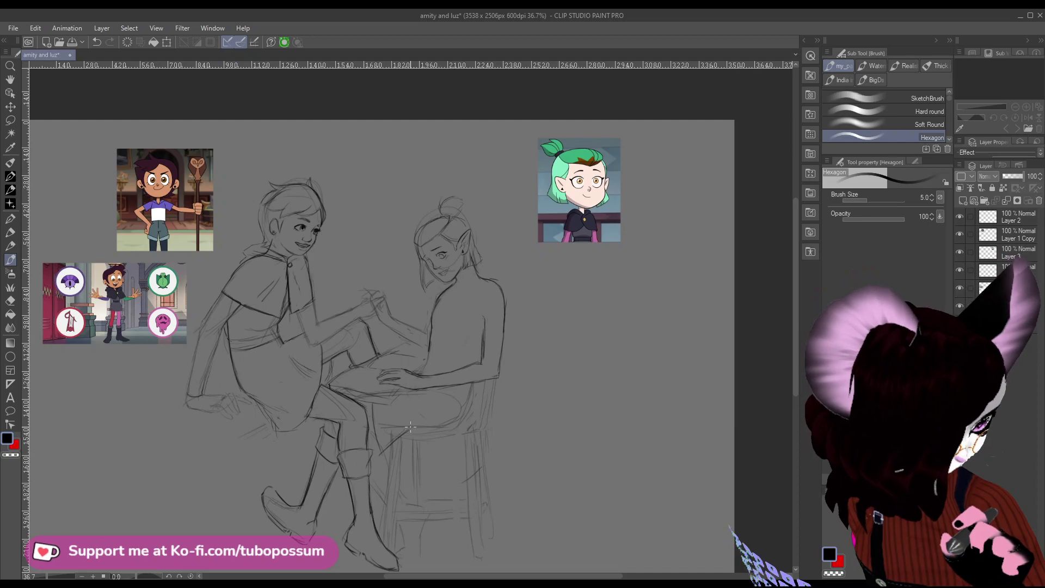
left_click_drag(394, 440, 410, 430)
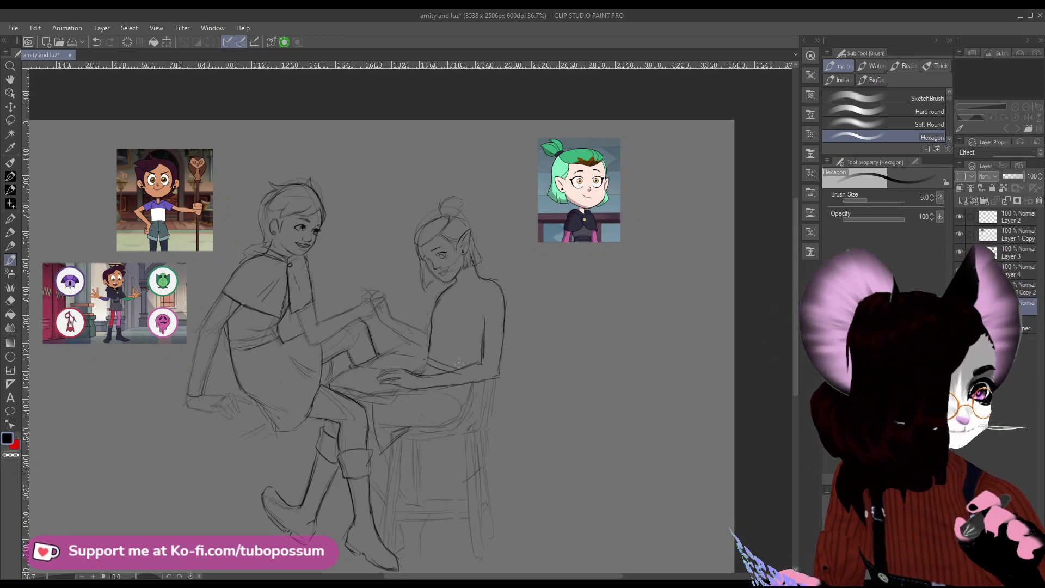
Draw a short cape on the pointy-eared figure with a neckline, an inner vertical edge and a hem across the back and upper arm.
scroll(477, 253, "up", 5)
scroll(476, 253, "down", 5)
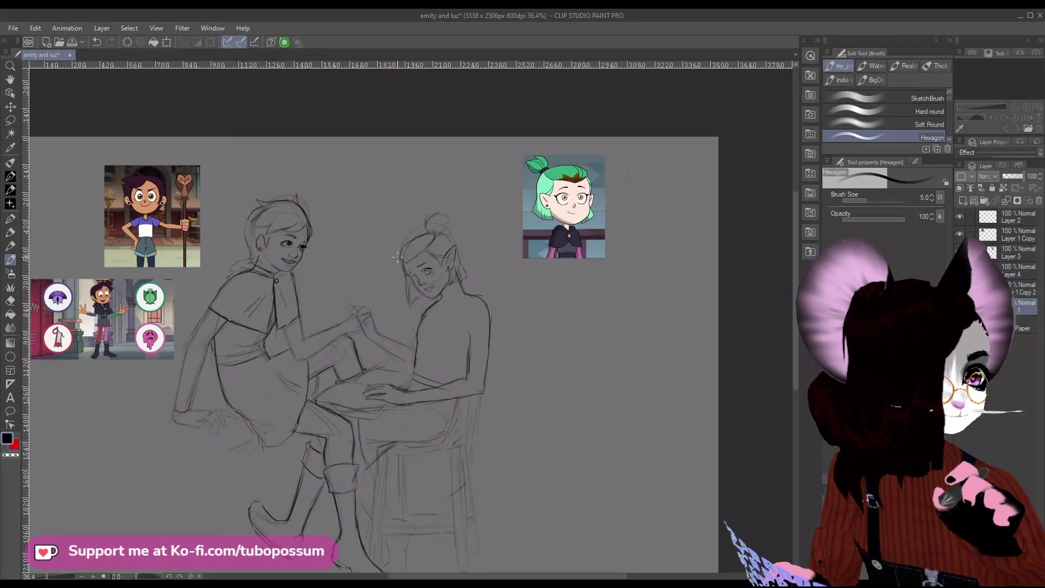
scroll(397, 257, "down", 2)
scroll(308, 268, "up", 1)
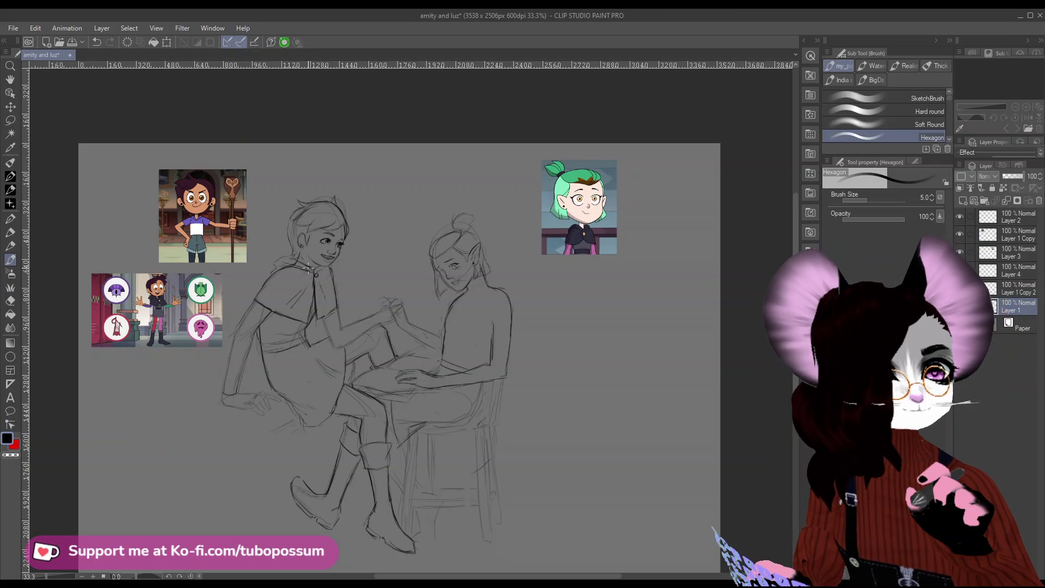
scroll(308, 269, "down", 1)
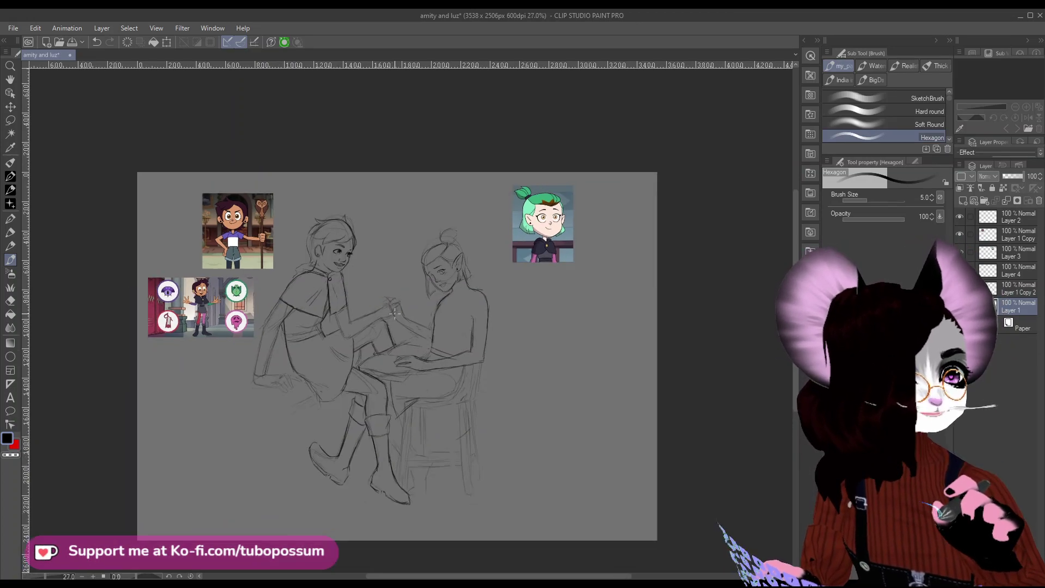
scroll(460, 353, "up", 4)
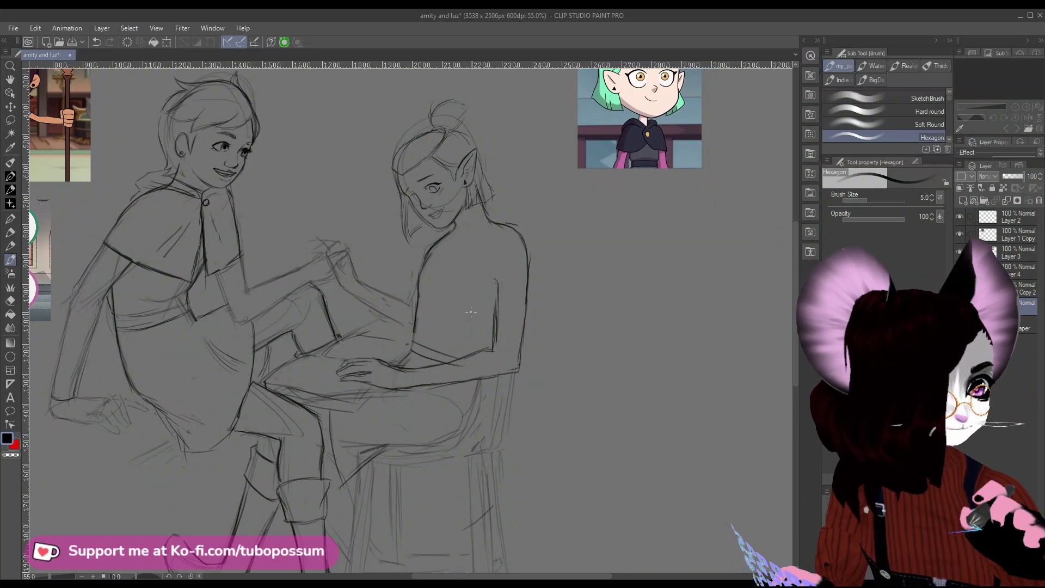
scroll(363, 315, "down", 4)
scroll(368, 240, "up", 1)
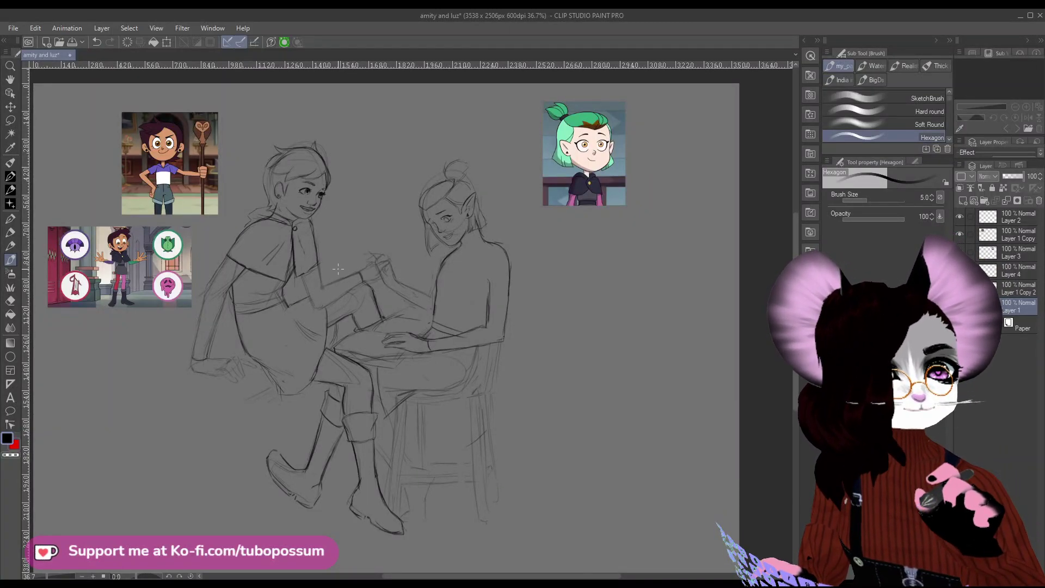
scroll(337, 266, "up", 1)
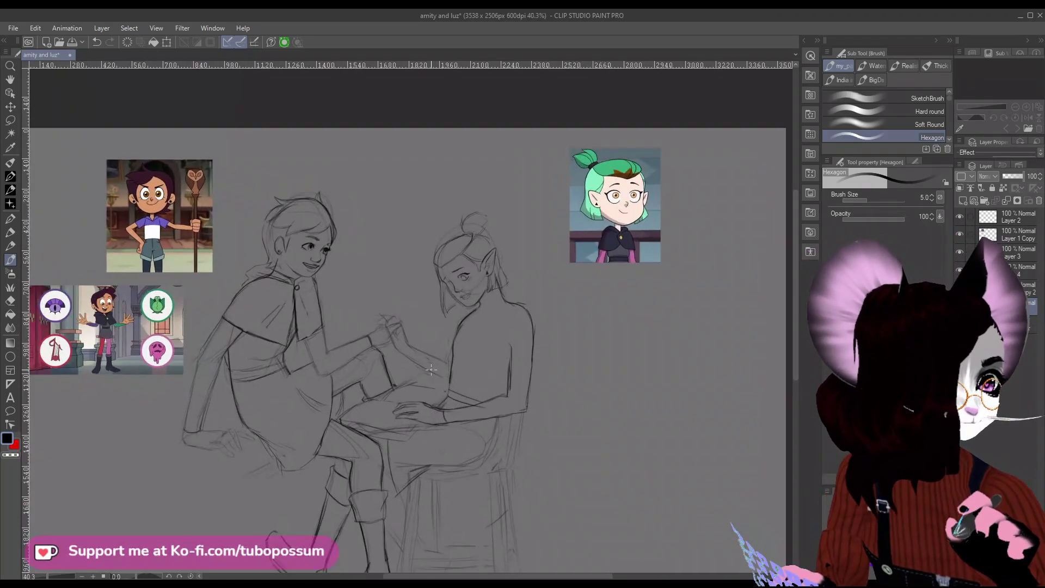
scroll(440, 347, "up", 1)
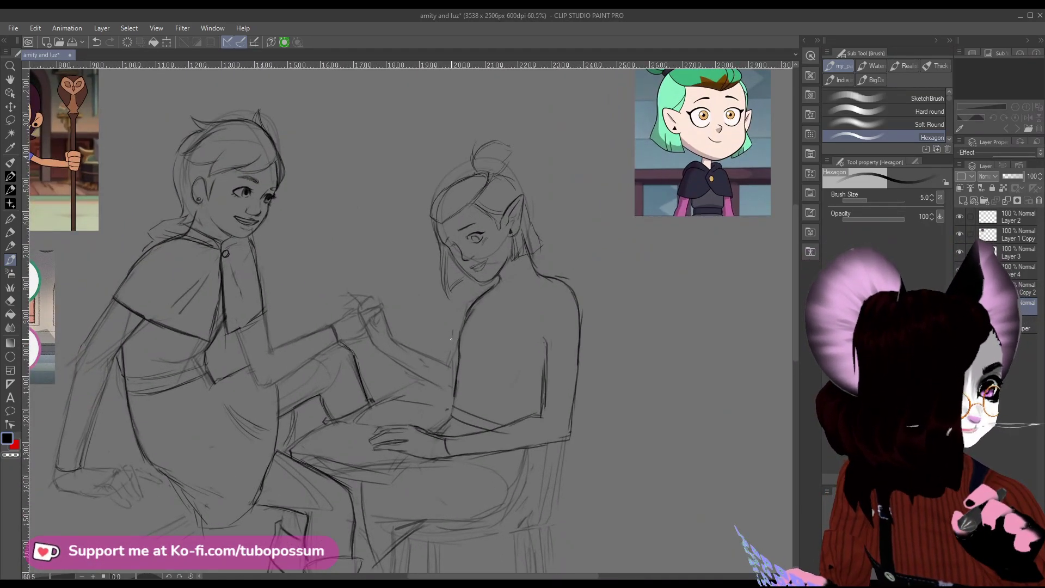
left_click_drag(539, 278, 499, 298)
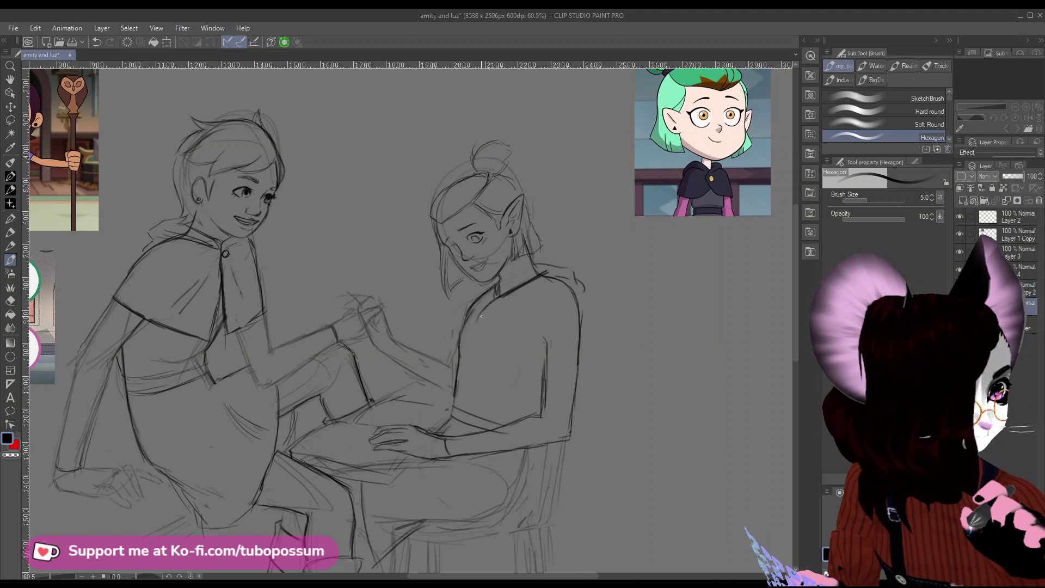
left_click_drag(480, 317, 476, 364)
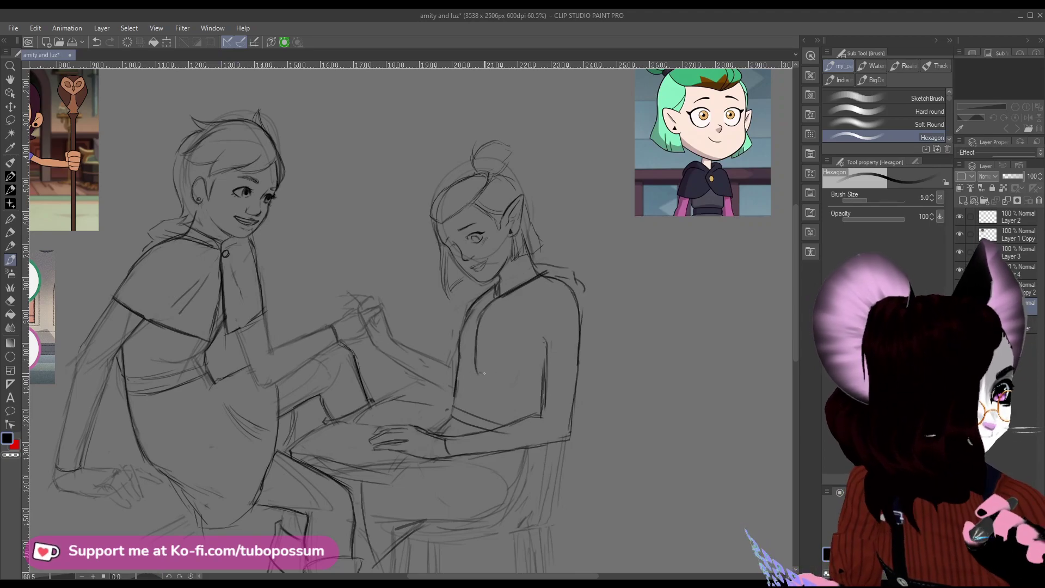
left_click_drag(476, 374, 566, 381)
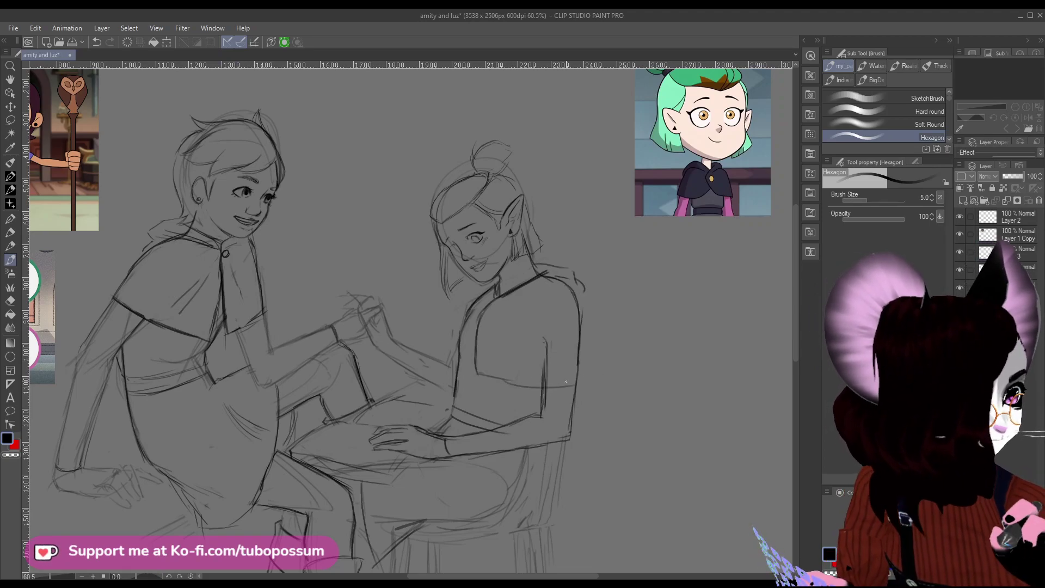
left_click_drag(481, 376, 572, 384)
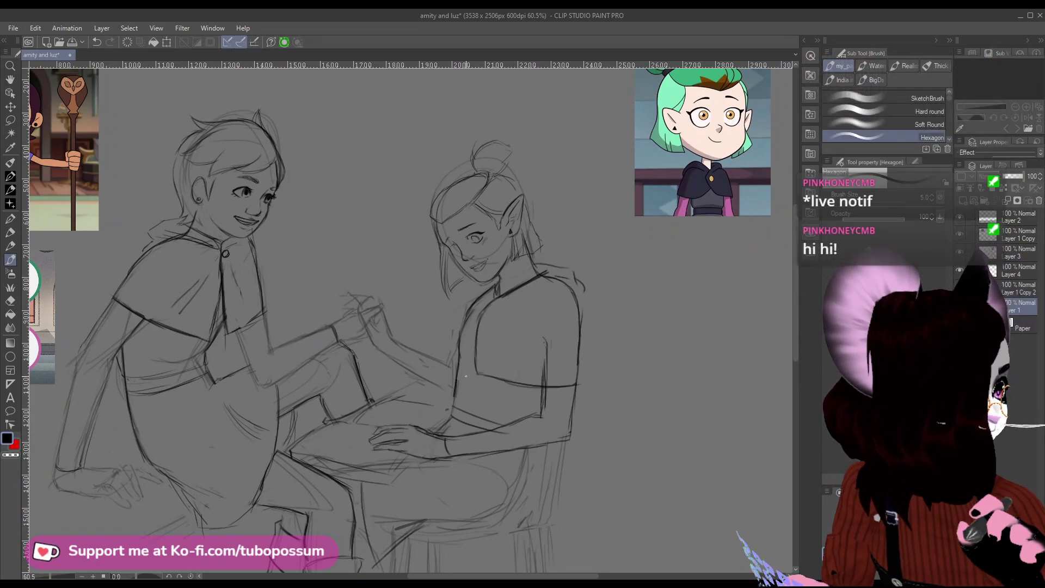
Add the cape's front edge and collar fold on the pointy-eared figure, and erase the inner vertical line with the Hard eraser at size 15.
left_click_drag(475, 344, 466, 371)
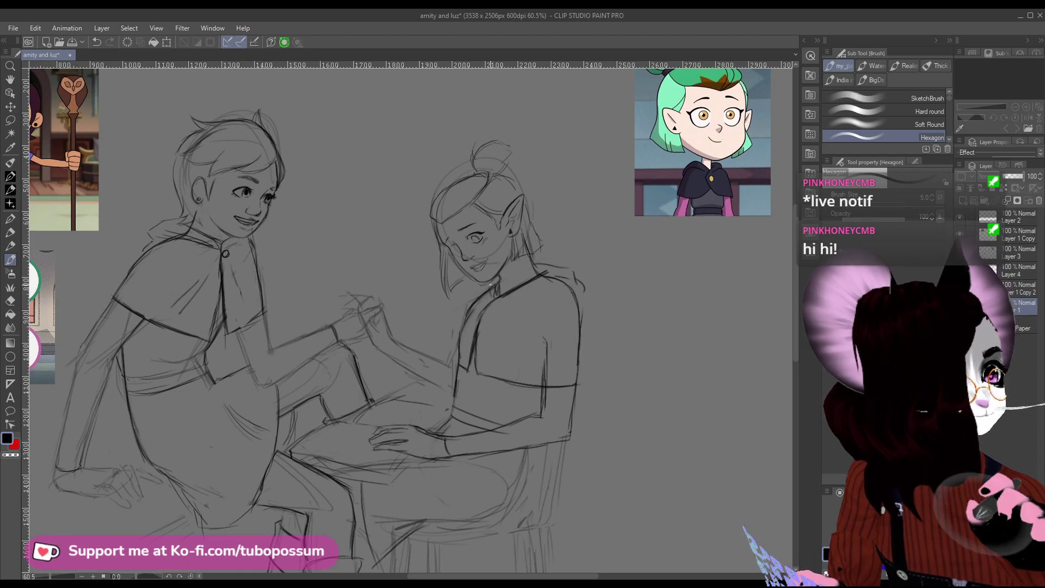
left_click_drag(512, 301, 530, 296)
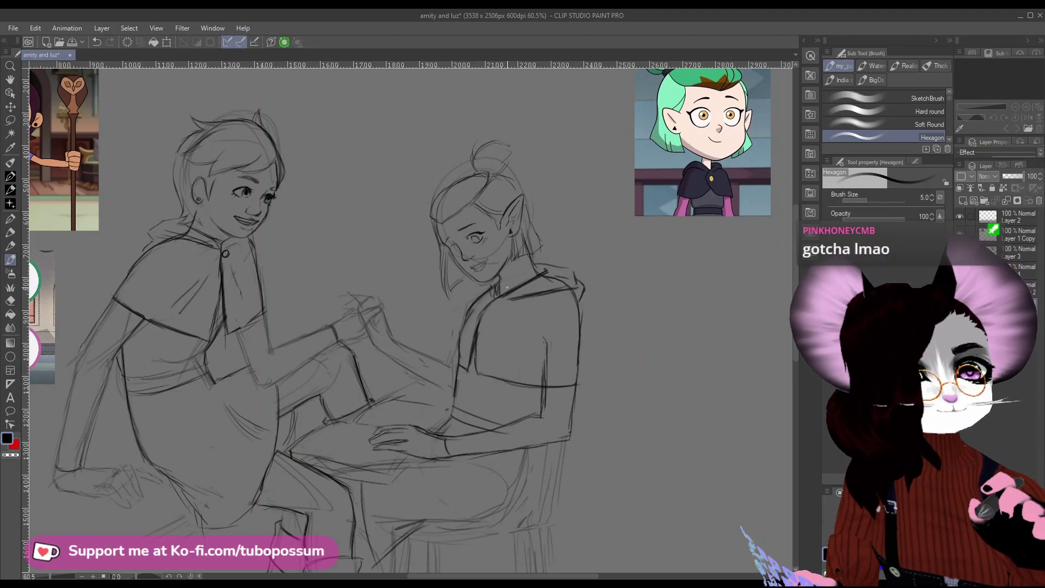
left_click(10, 300)
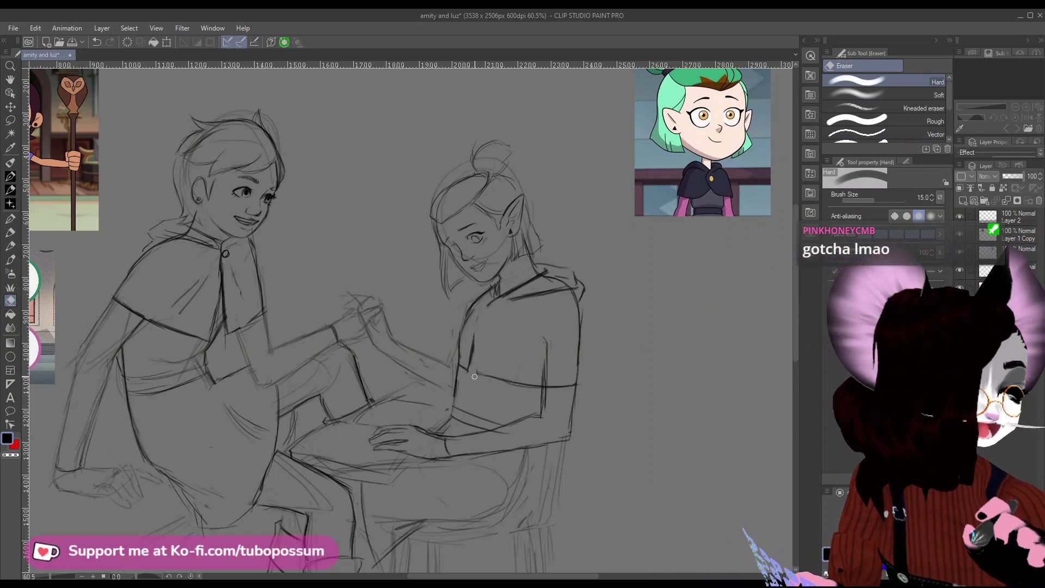
left_click(11, 260)
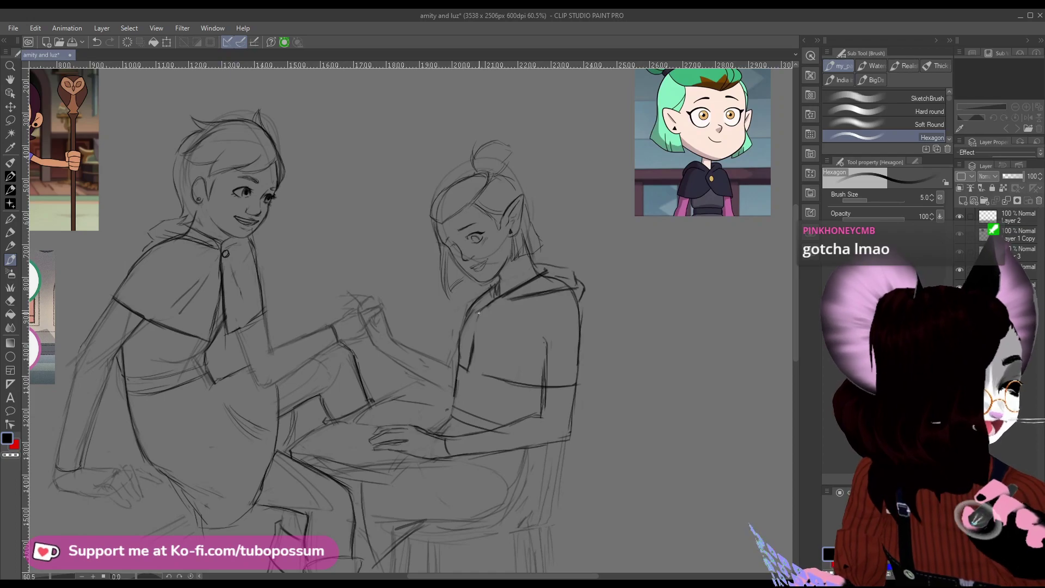
Draw the front opening line and round clasp on the pointy-eared figure's cape, and erase the arm line showing above the cape hem.
left_click_drag(476, 315, 472, 371)
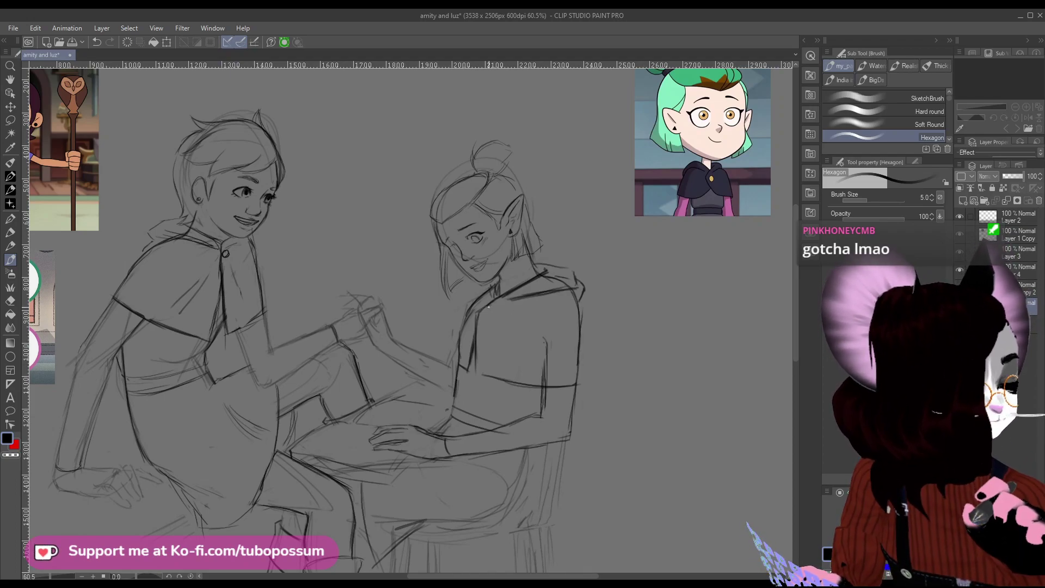
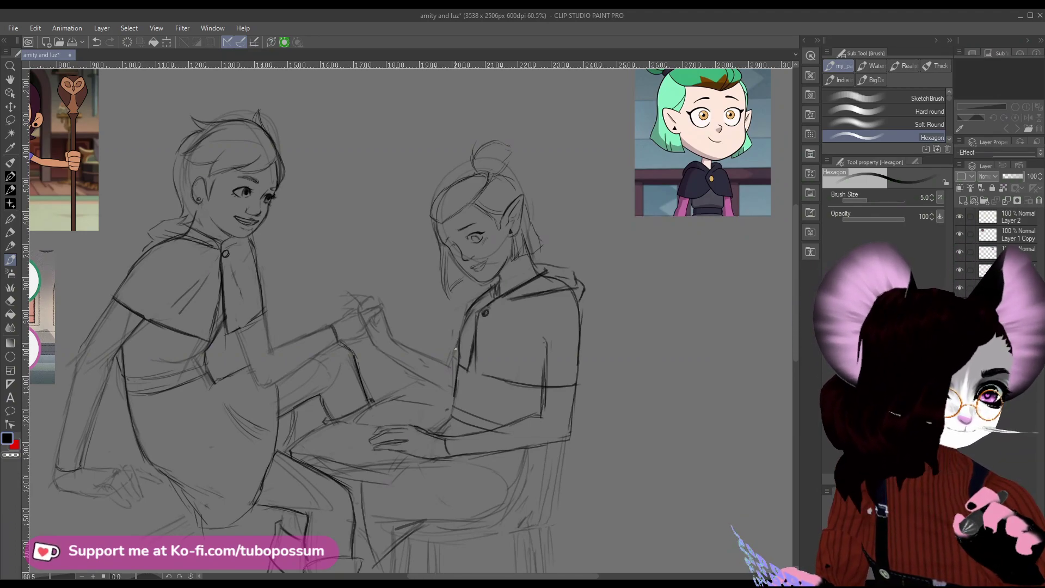
scroll(455, 349, "down", 2)
scroll(440, 395, "up", 2)
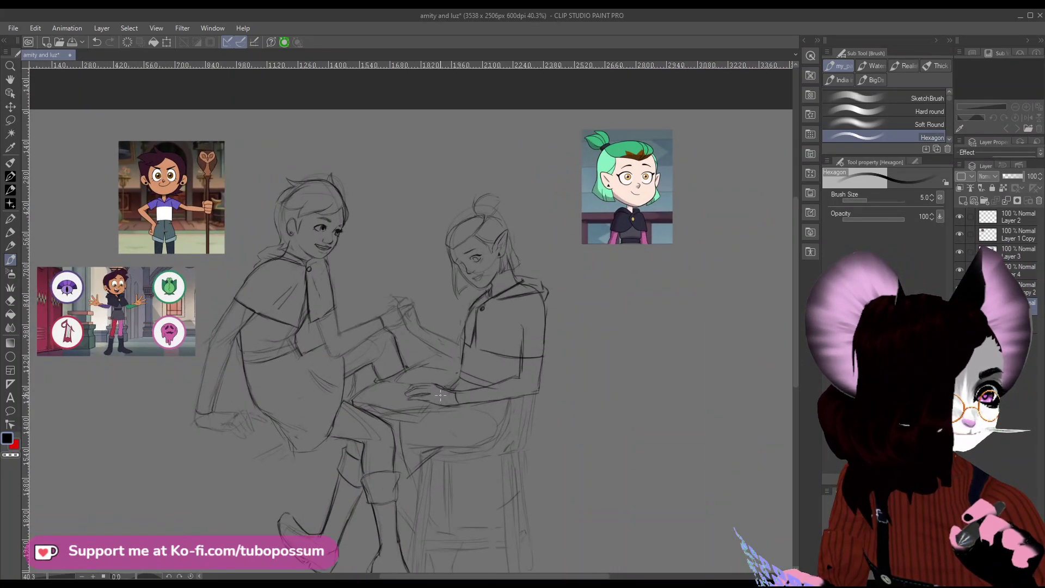
key("e")
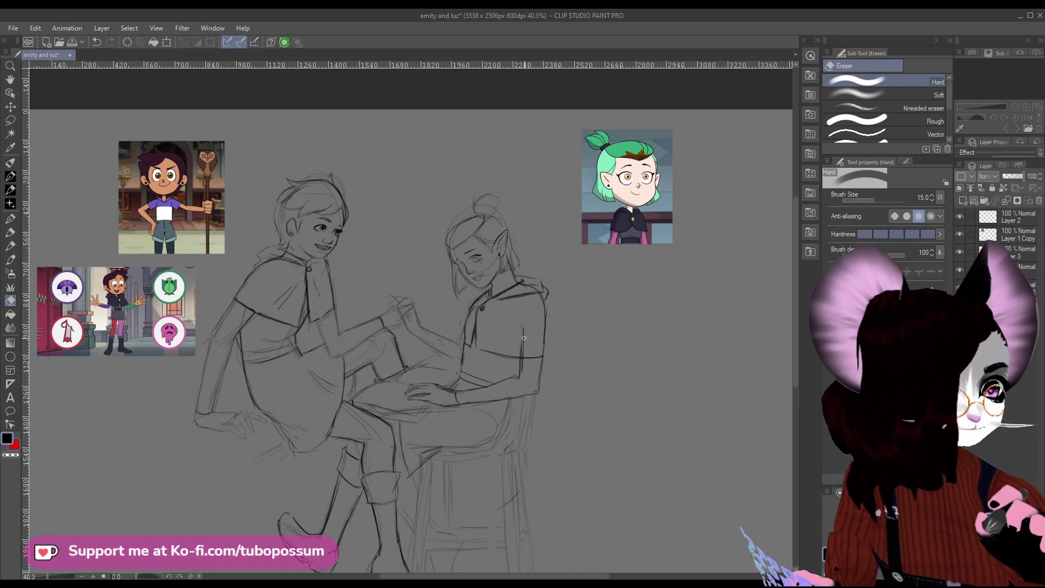
left_click_drag(524, 337, 523, 358)
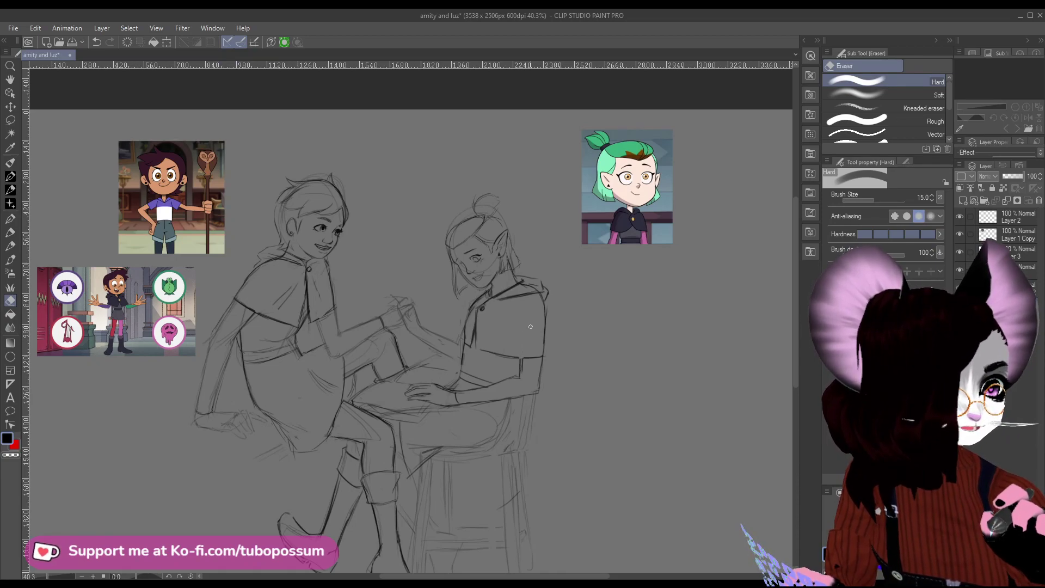
Sketch a fold line on the pointy-eared figure's cape with the Hexagon brush, replacing a first attempt with one running from the front opening toward the hem.
left_click(10, 260)
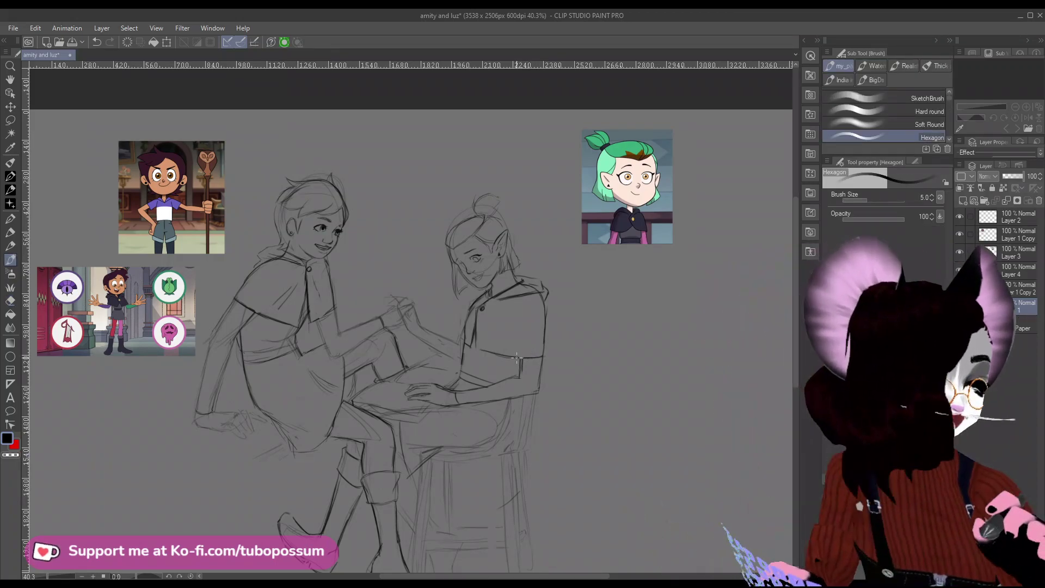
left_click_drag(511, 361, 541, 357)
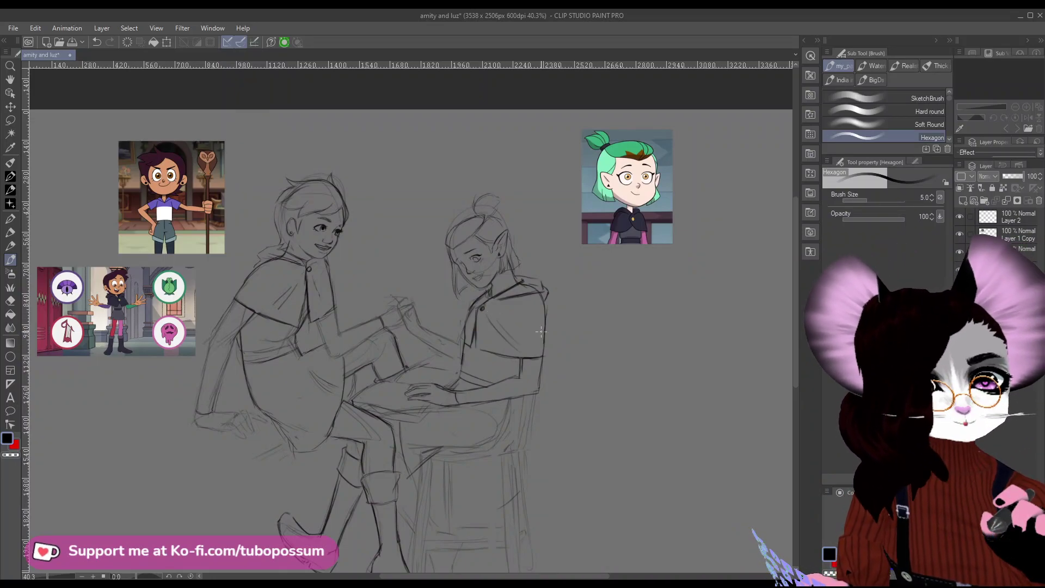
key("ctrl+z")
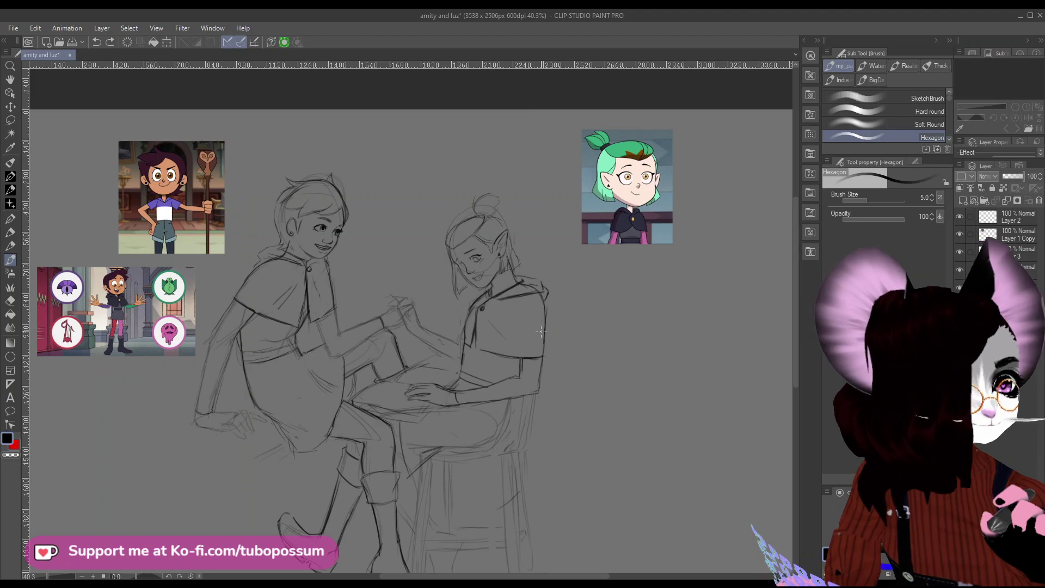
left_click_drag(485, 321, 509, 353)
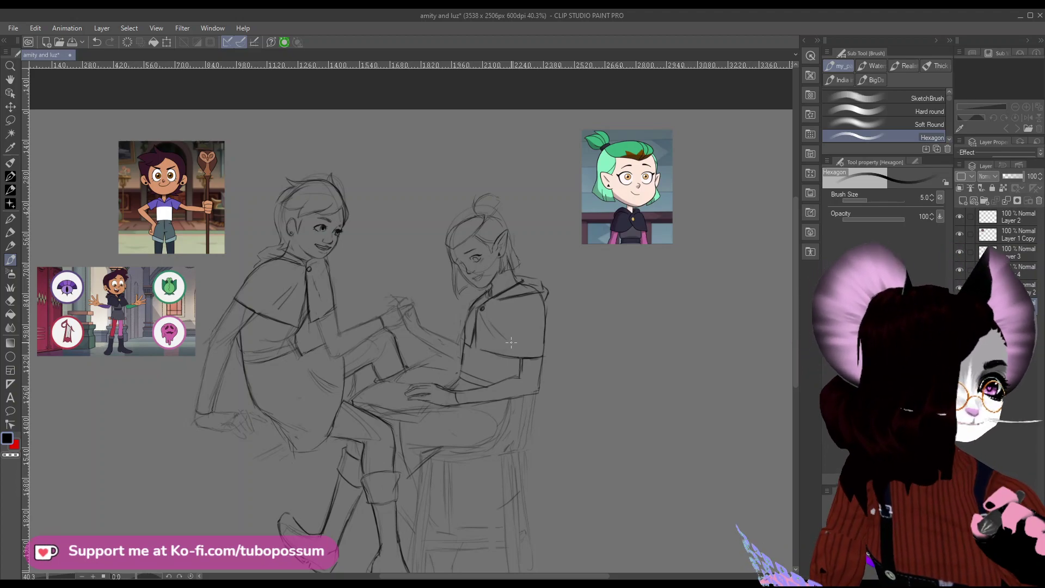
scroll(511, 342, "down", 2)
scroll(490, 342, "up", 4)
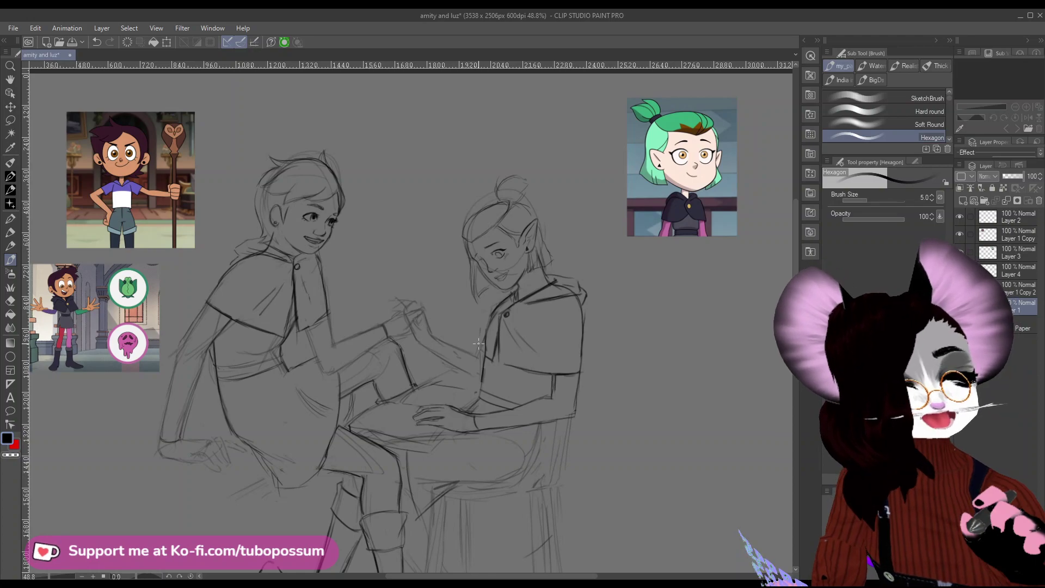
Erase the far front edge of the pointy-eared figure's cape and redraw it from the neckline to the hem corner.
key("e")
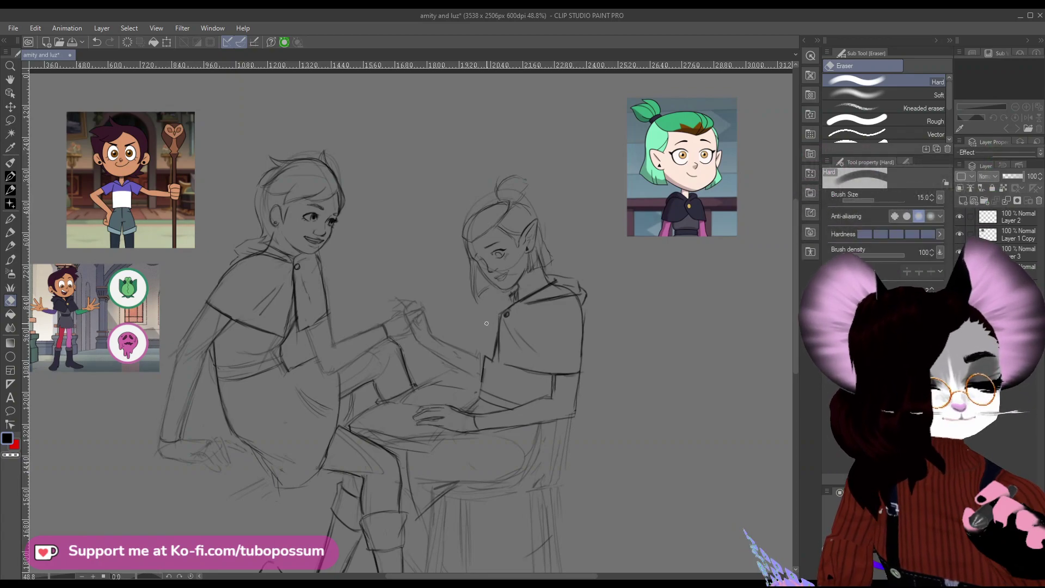
left_click(11, 260)
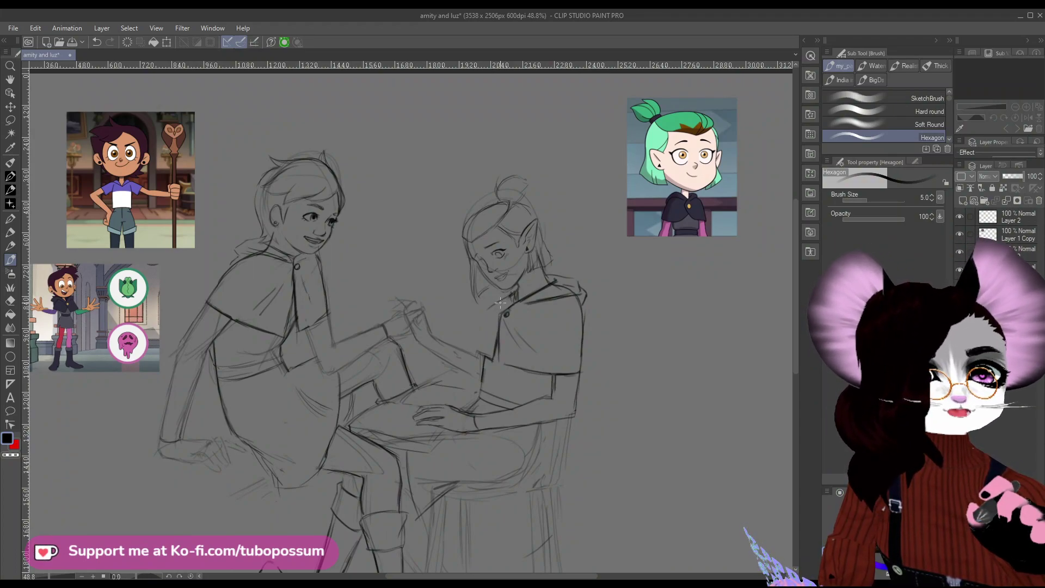
left_click_drag(485, 315, 476, 350)
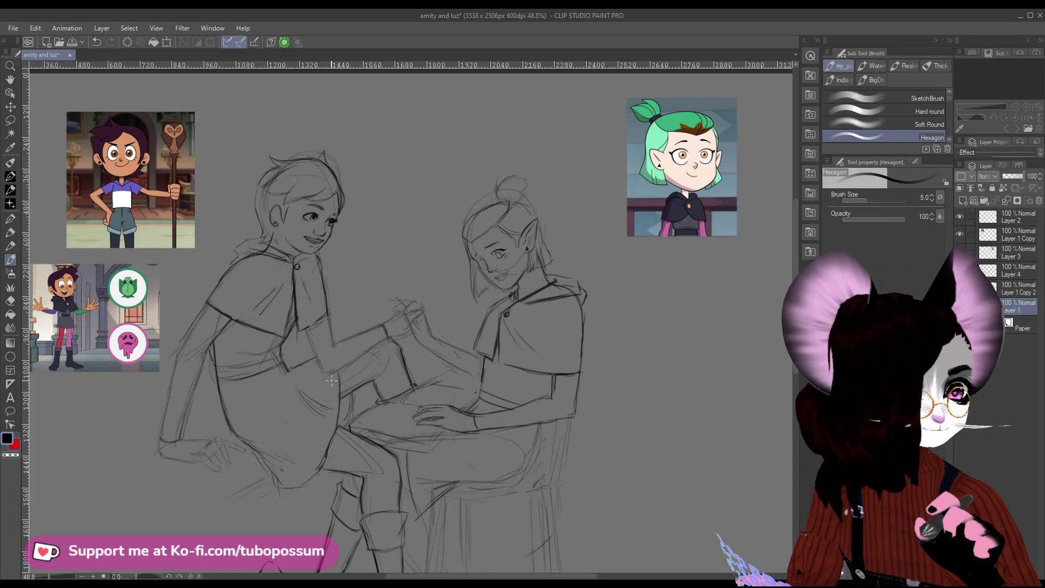
Draw the short-haired figure's raised thigh contour from the waist to the knee, and erase the old sketch lines below it with the Hard eraser.
scroll(338, 348, "down", 3)
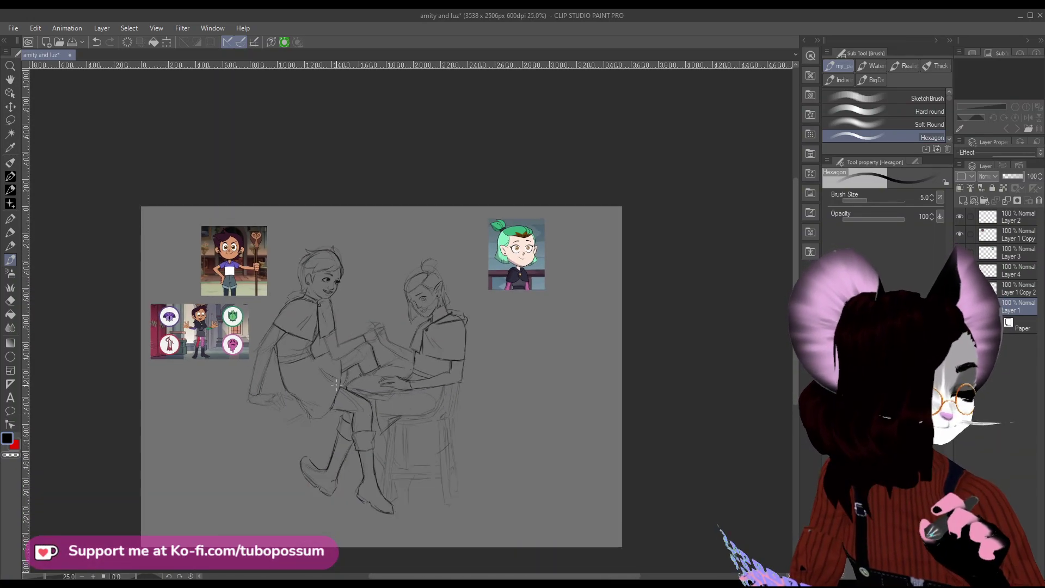
scroll(330, 355, "up", 1)
scroll(337, 354, "up", 3)
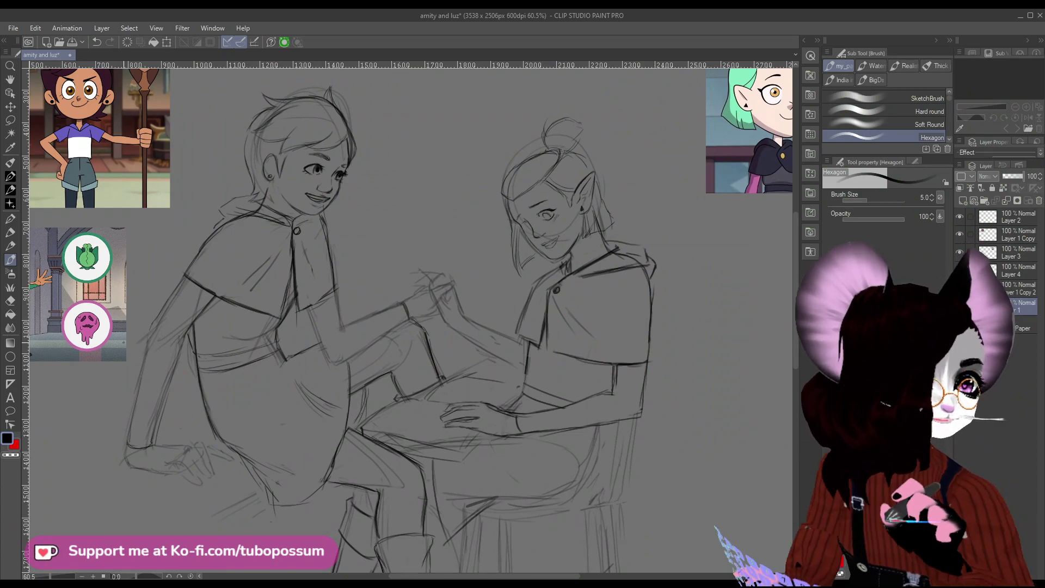
scroll(298, 284, "down", 4)
scroll(298, 283, "up", 4)
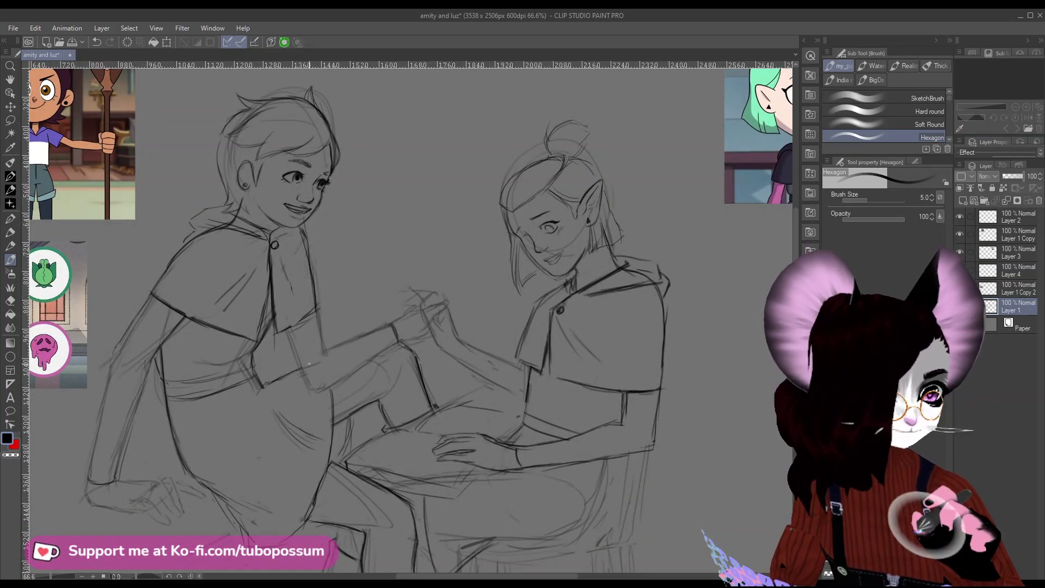
mouse_move(331, 357)
left_mouse_down()
mouse_move(401, 345)
mouse_move(310, 366)
left_mouse_up()
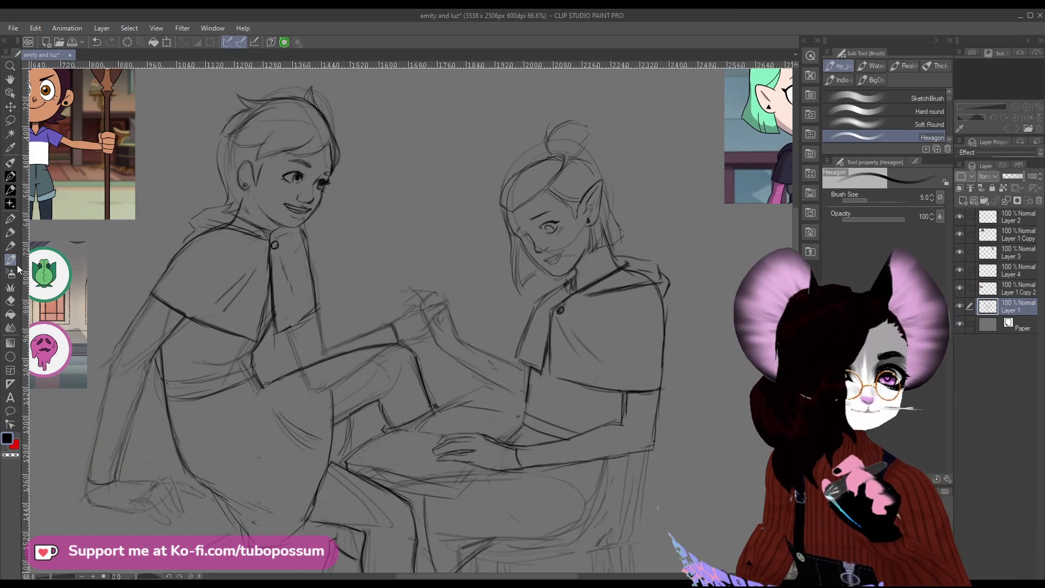
key("e")
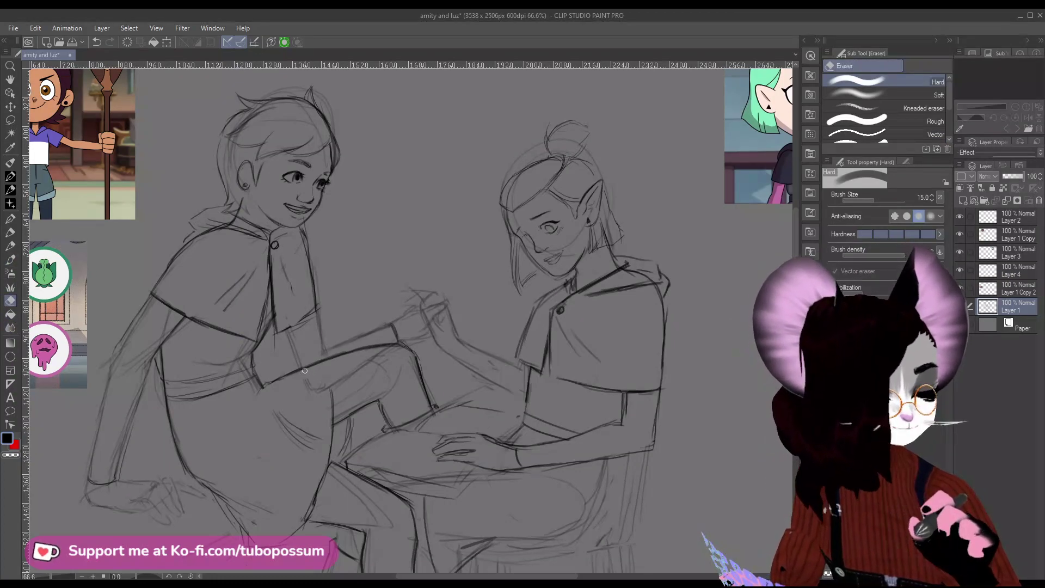
left_click_drag(329, 384, 386, 350)
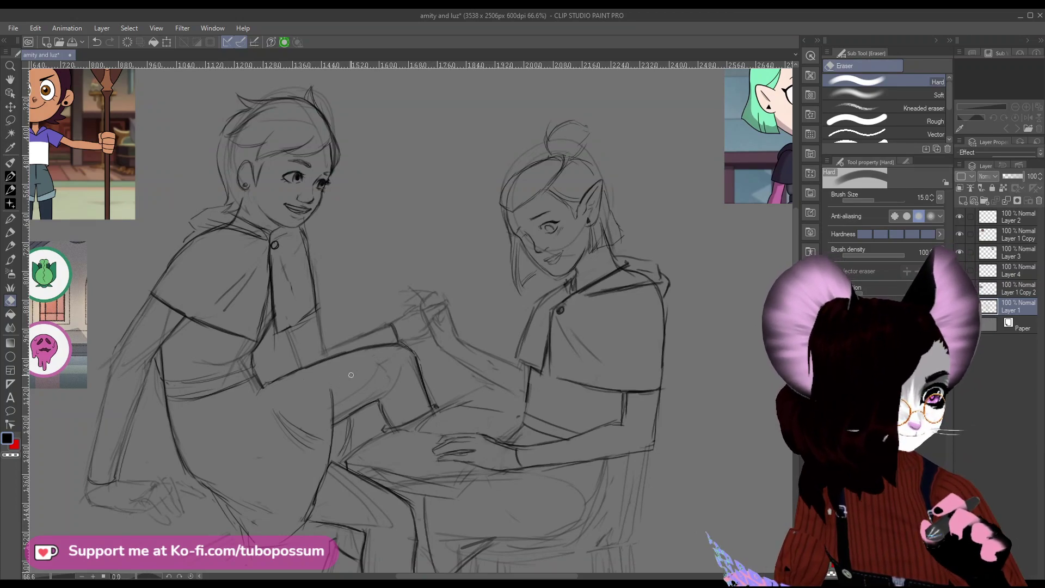
With the Hexagon brush at size 4, extend the short-haired figure's garment edge up to the thigh and define the upper-arm line and forearm underside.
scroll(405, 343, "down", 5)
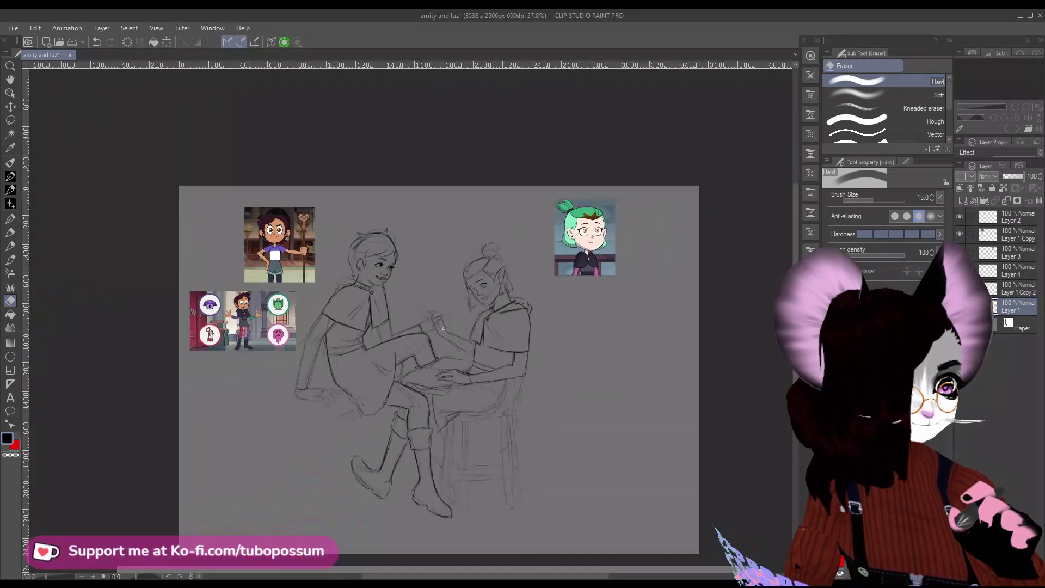
scroll(443, 328, "up", 3)
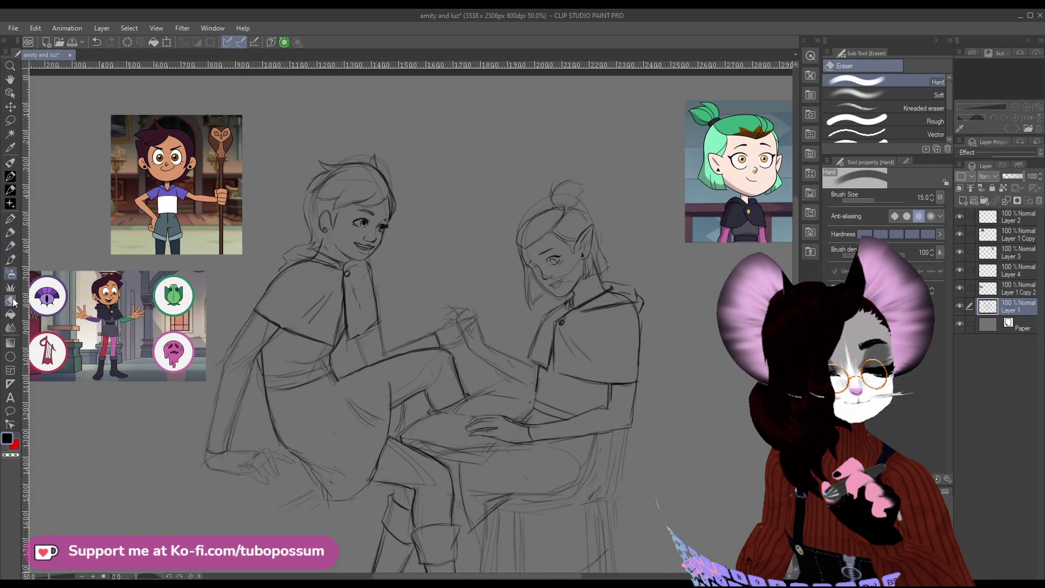
left_click(10, 260)
key("bracketleft")
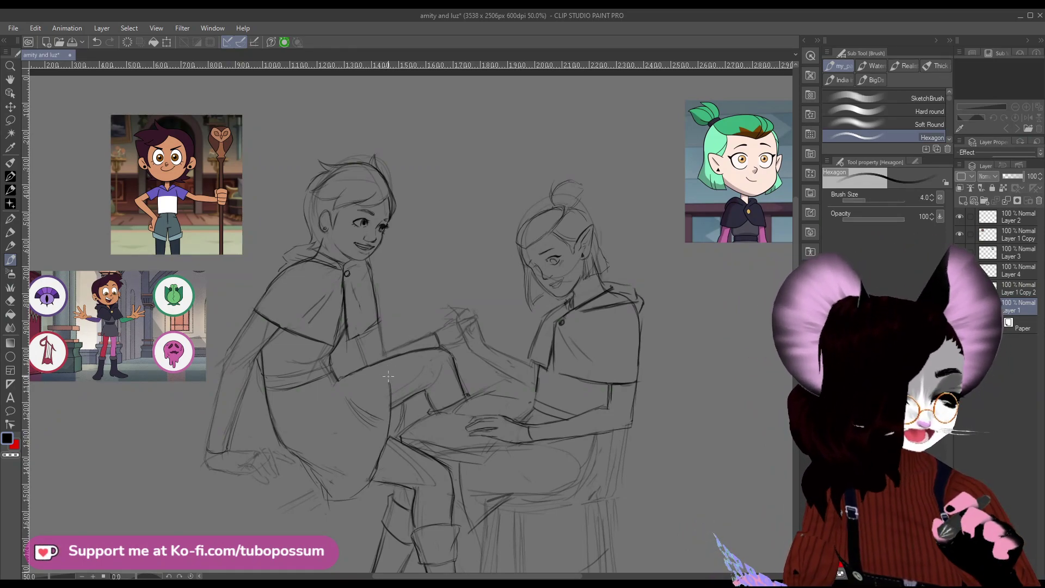
left_click_drag(388, 386, 394, 368)
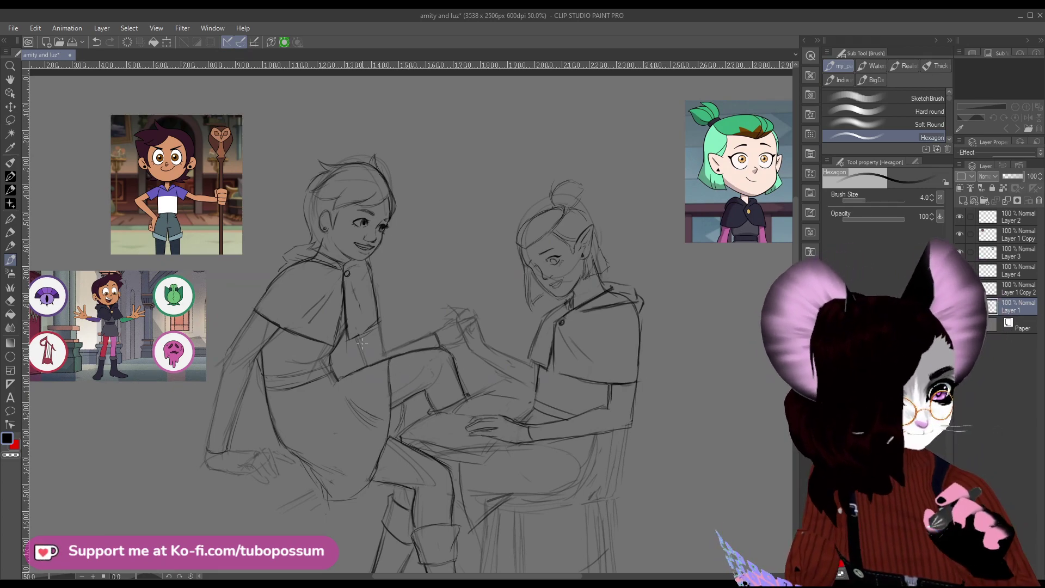
left_click_drag(354, 334, 361, 361)
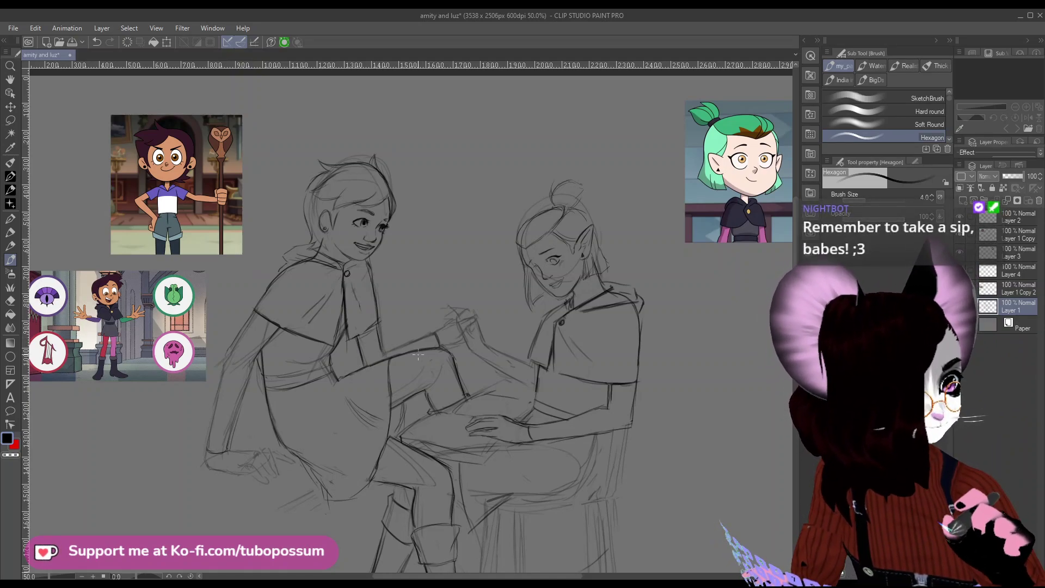
left_click_drag(381, 352, 434, 334)
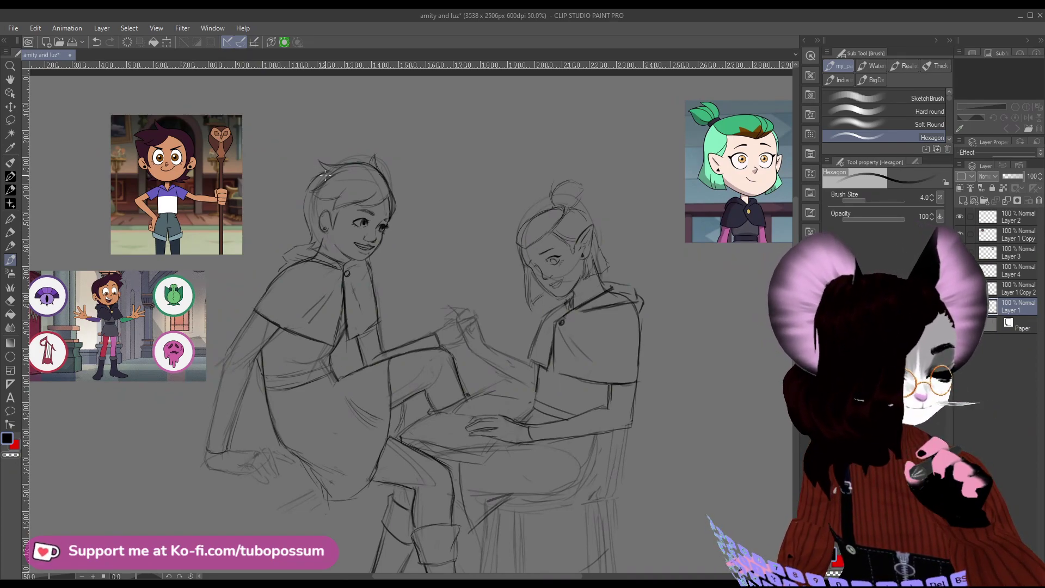
Rework the hair outline at the back of the short-haired figure's head, sketching a small pointed tuft and erasing it again.
left_click_drag(297, 196, 312, 178)
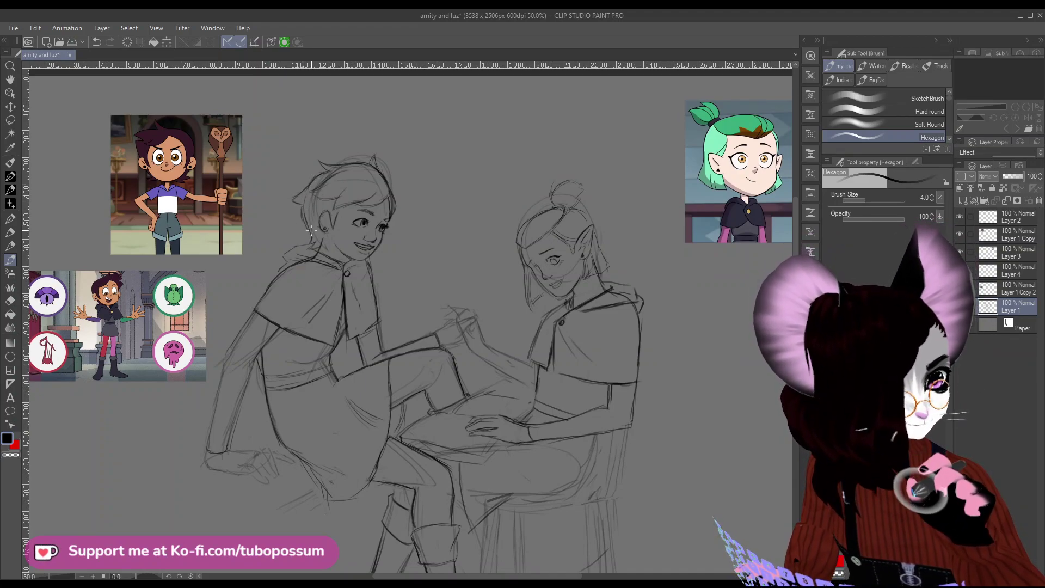
left_click_drag(313, 177, 329, 171)
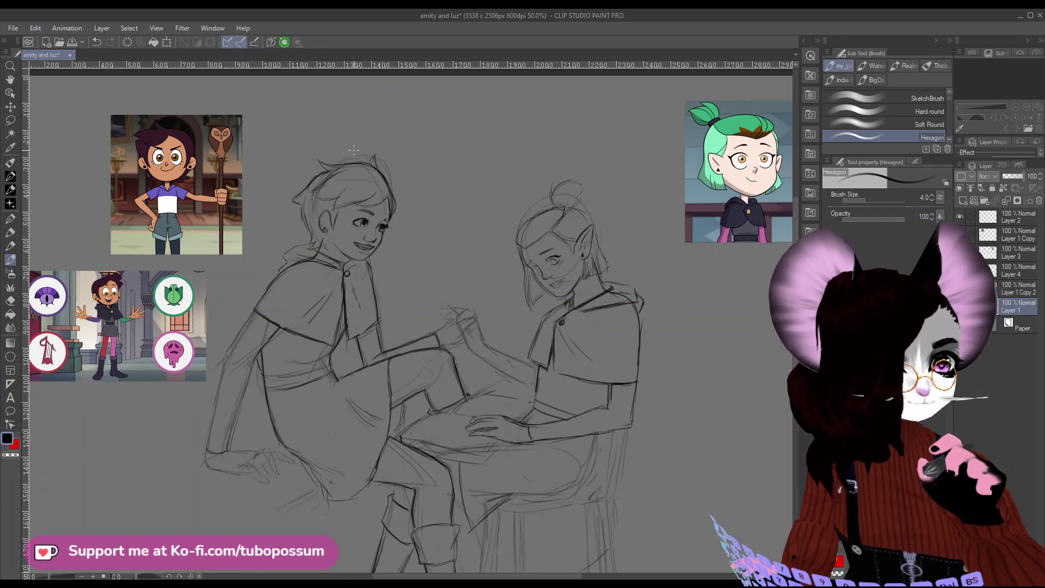
scroll(354, 149, "down", 3)
scroll(354, 150, "up", 5)
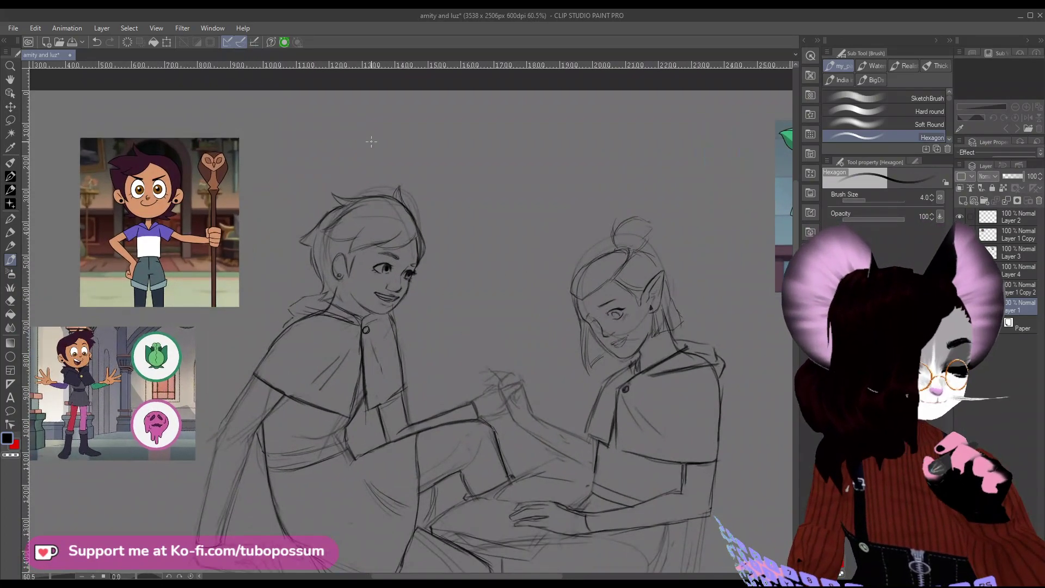
left_click(9, 301)
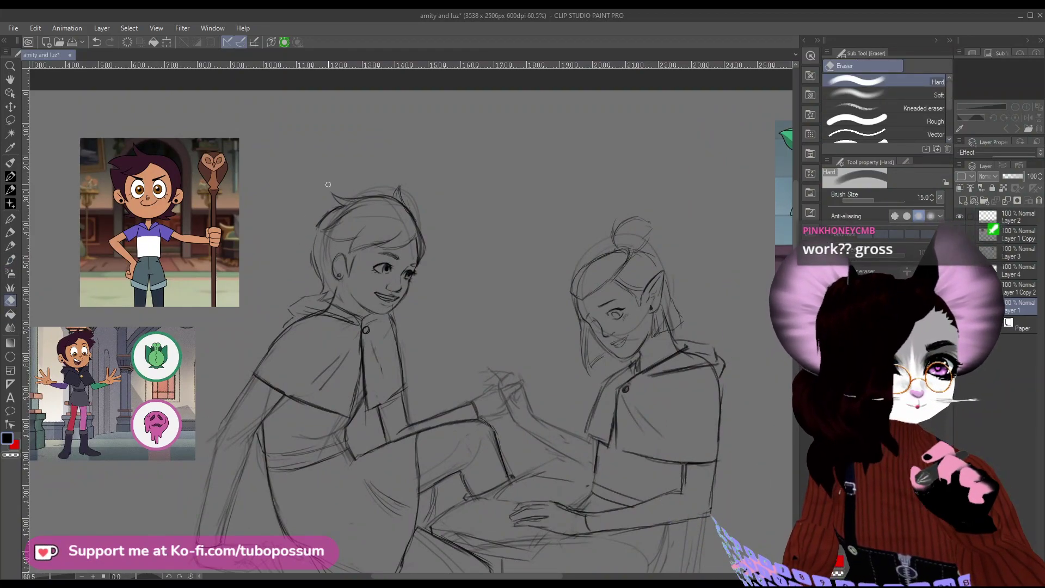
left_click(10, 259)
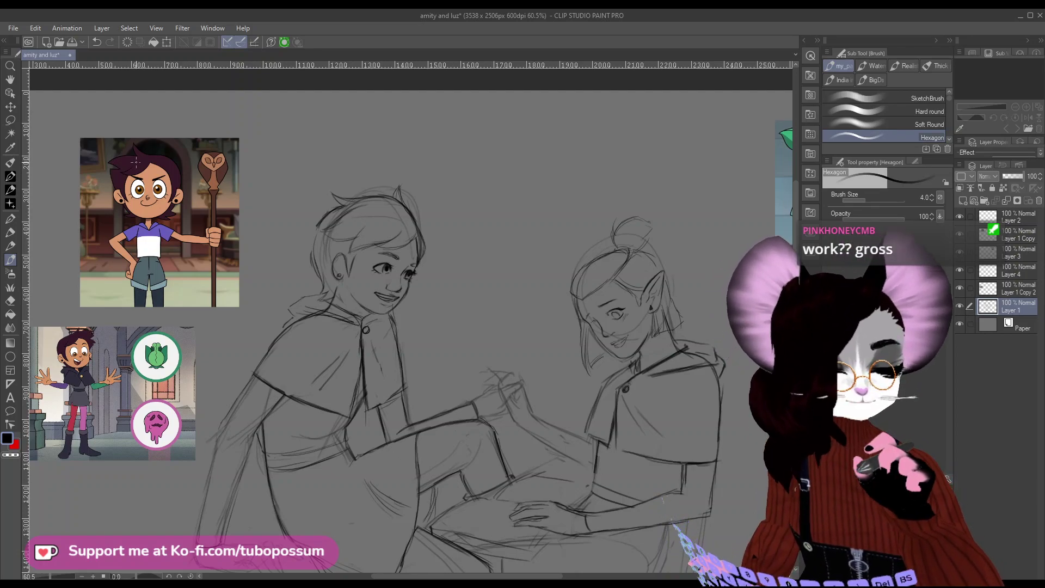
Erase the stray sketch lines inside the back of the short-haired figure's hair, enlarging the Hard eraser to size 25.
scroll(134, 162, "up", 3)
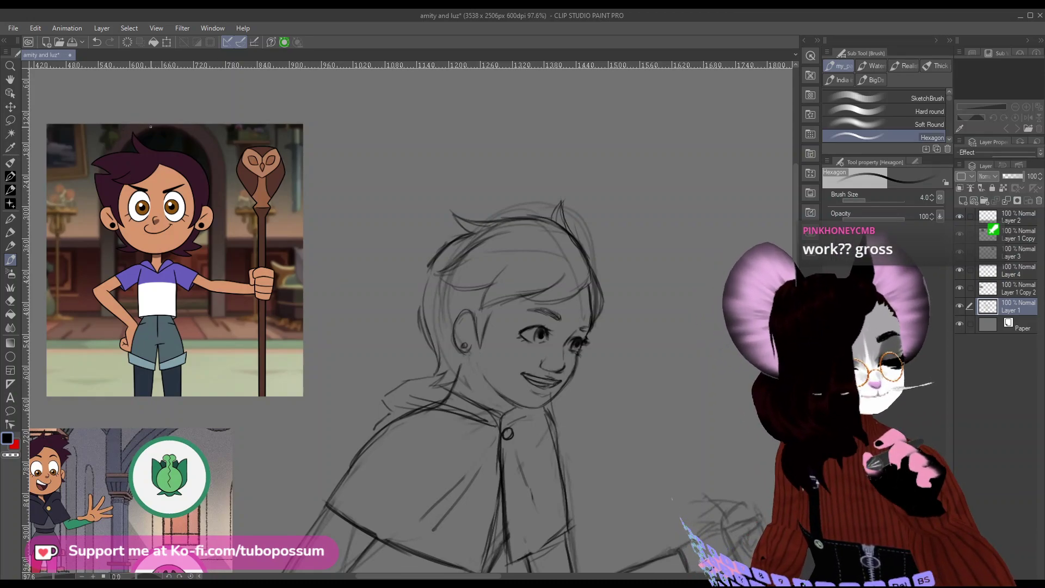
scroll(169, 144, "down", 2)
left_click_drag(578, 195, 482, 247)
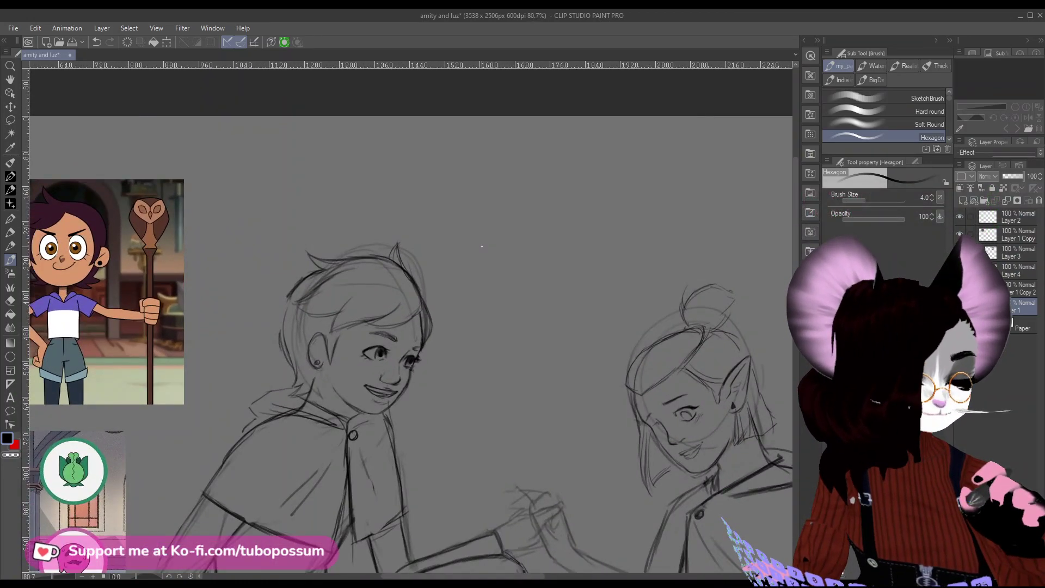
key("e")
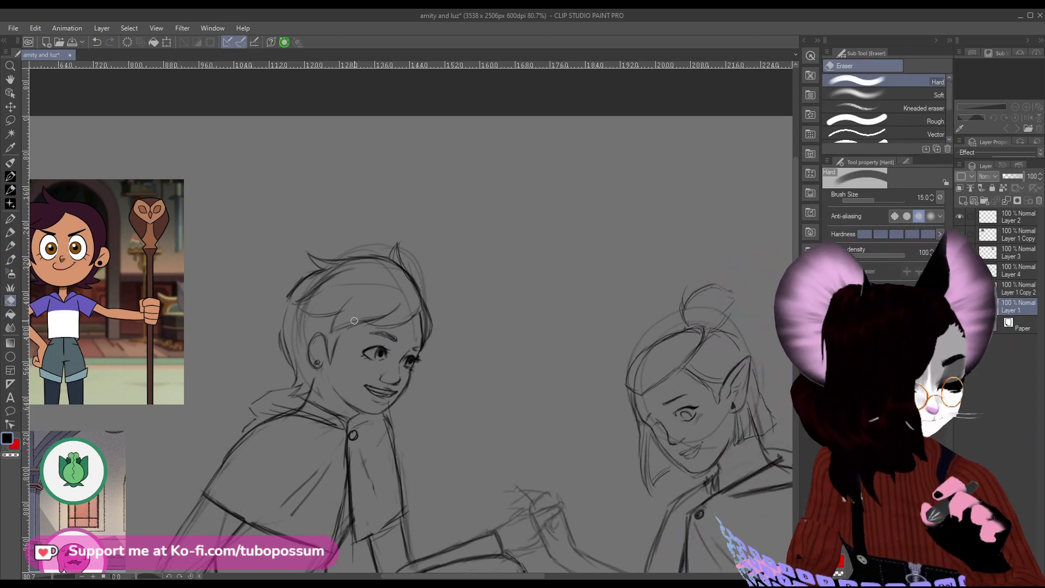
left_click_drag(307, 298, 325, 305)
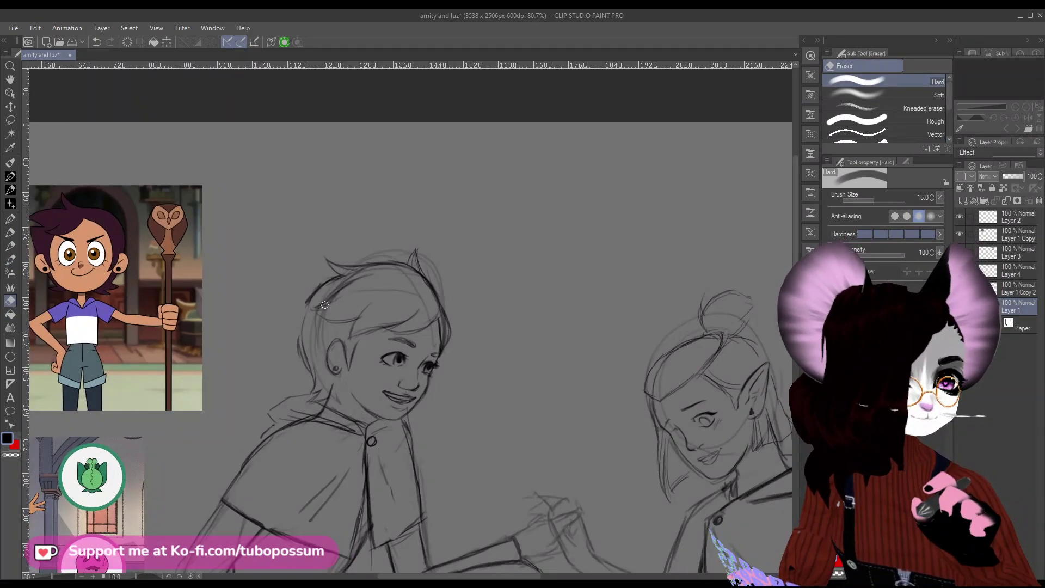
key("bracketright")
key("bracketright")
key("bracketright")
mouse_move(312, 308)
left_mouse_down()
mouse_move(354, 279)
mouse_move(343, 321)
mouse_move(310, 342)
left_mouse_up()
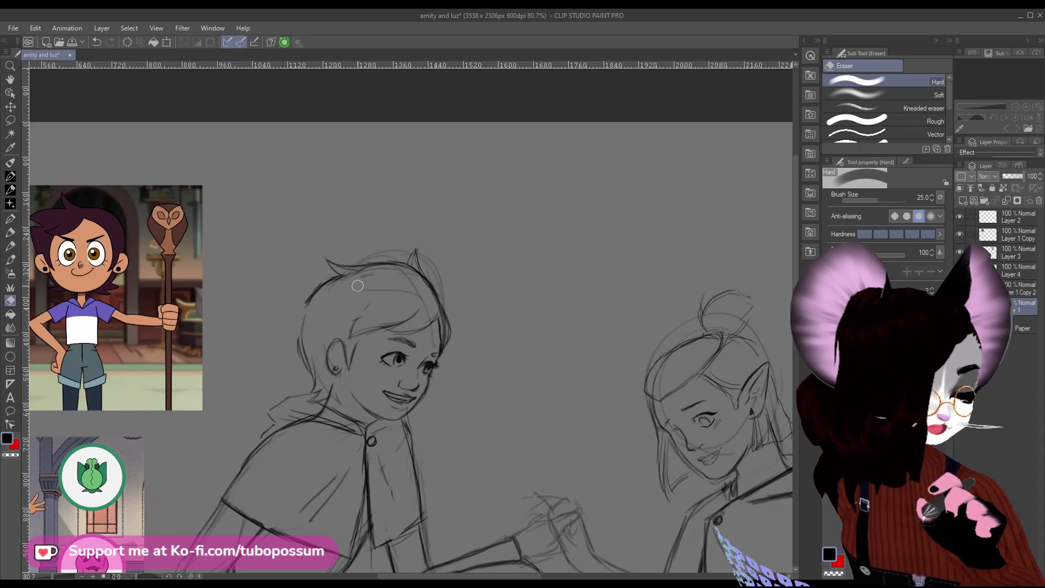
Erase the old outline across the top of the short-haired figure's head and sketch a tall pointed tuft there with the Hexagon brush.
left_click_drag(361, 277, 321, 295)
mouse_move(358, 264)
left_mouse_down()
mouse_move(337, 265)
mouse_move(361, 264)
left_mouse_up()
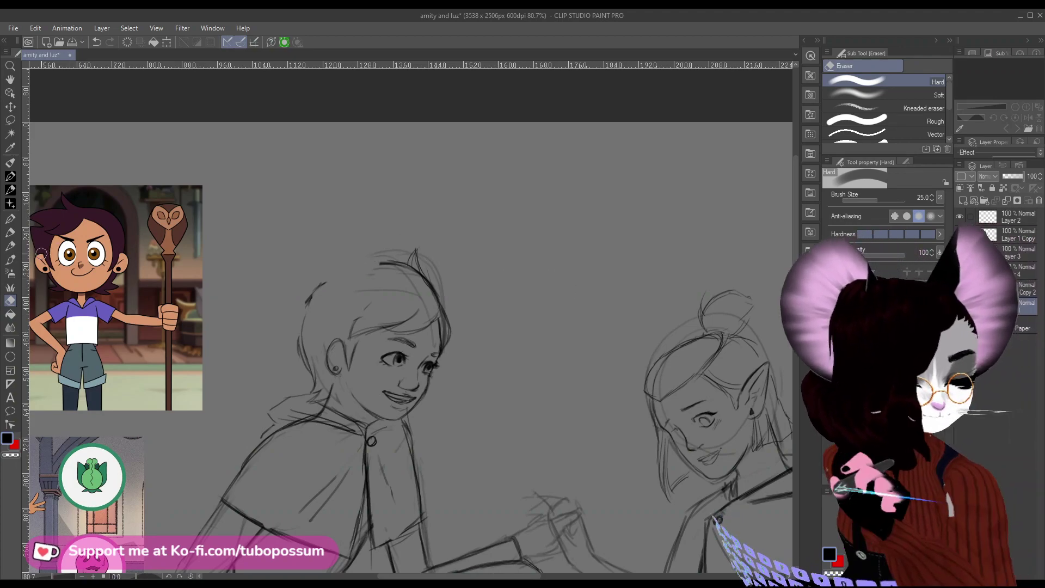
left_click(10, 260)
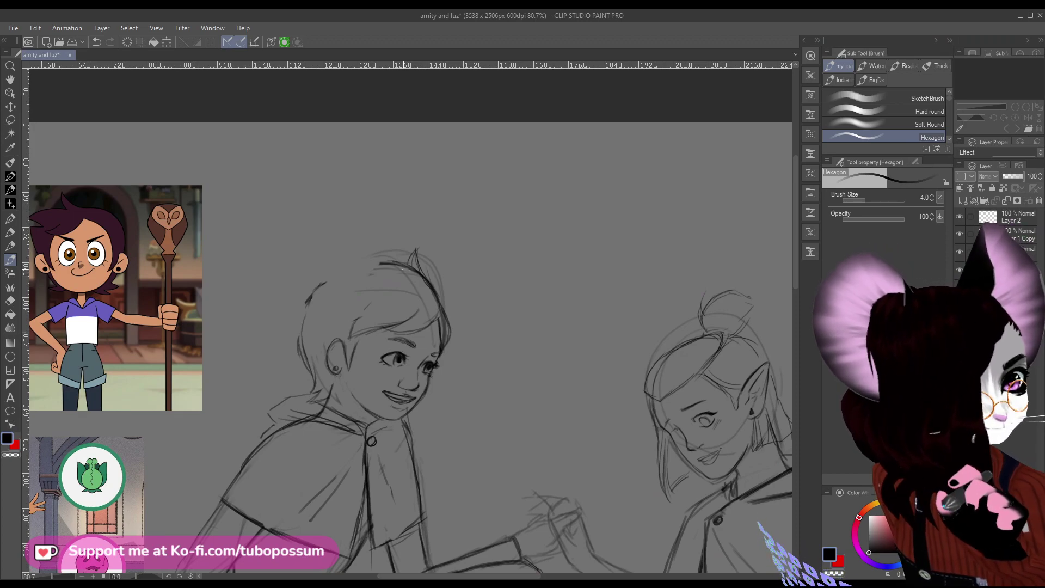
mouse_move(377, 250)
left_mouse_down()
mouse_move(350, 222)
mouse_move(348, 251)
left_mouse_up()
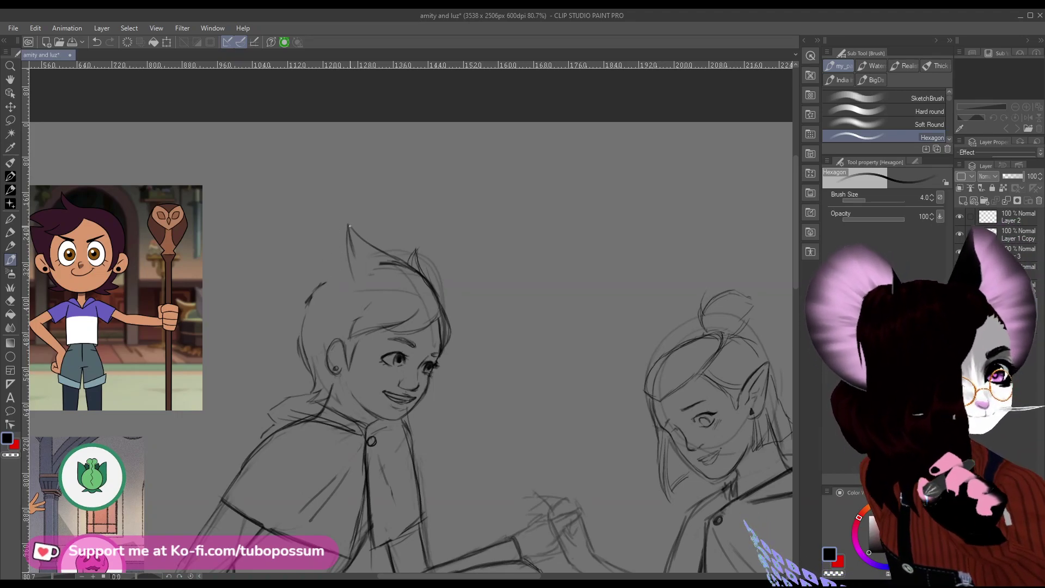
Erase the tall pointed tuft above the short-haired figure's crown, enlarging the Hard eraser to size 17.
left_click(11, 301)
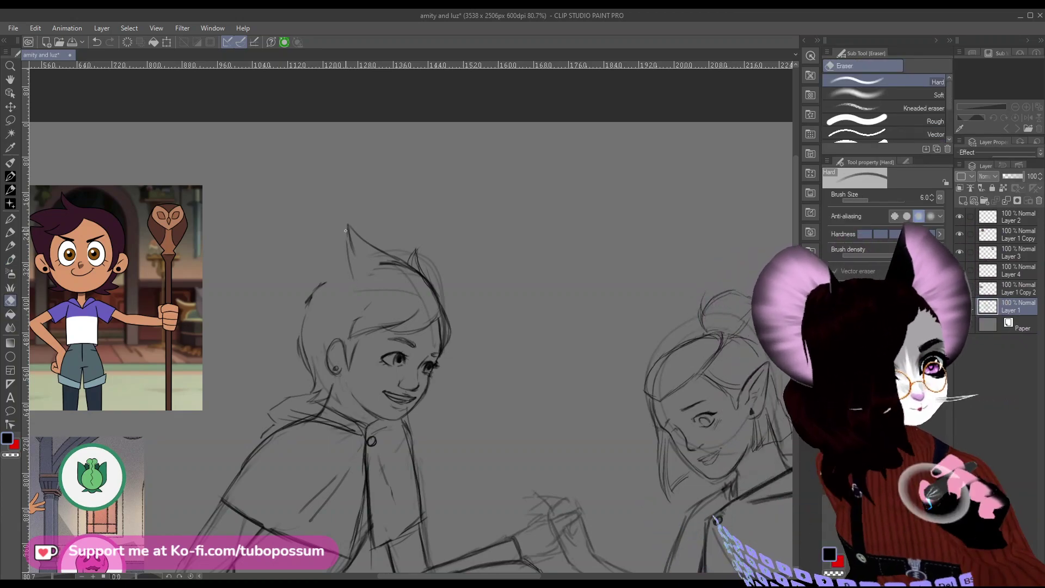
key("bracketright")
key("bracketright")
key("bracketright")
key("bracketright")
key("bracketright")
key("bracketright")
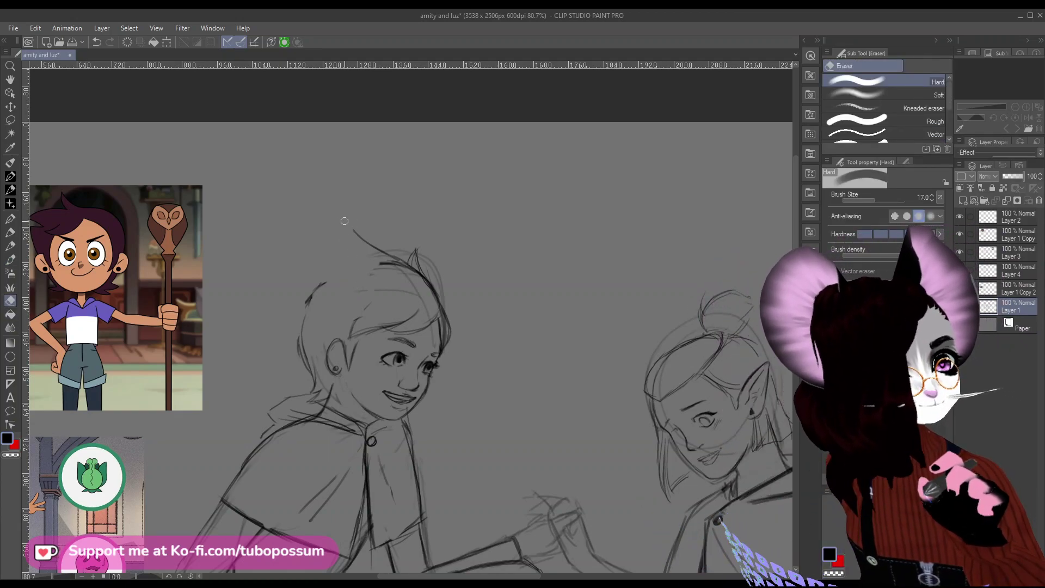
left_click_drag(353, 229, 379, 250)
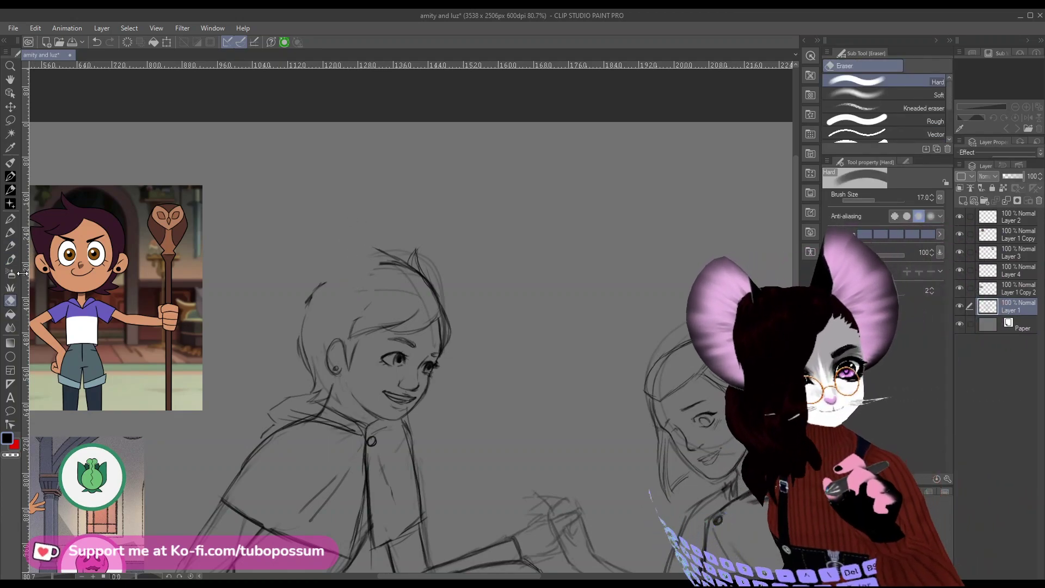
Sketch a shorter pointed tuft on the short-haired figure's crown with the Hexagon brush, adding lighter tufts behind it at size 0.7.
left_click(11, 261)
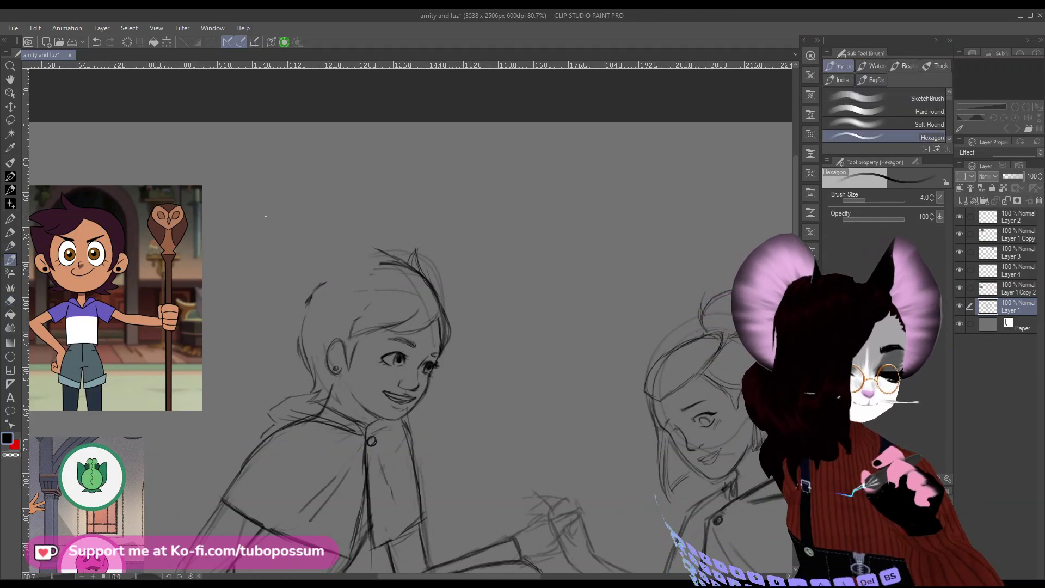
scroll(387, 343, "up", 2)
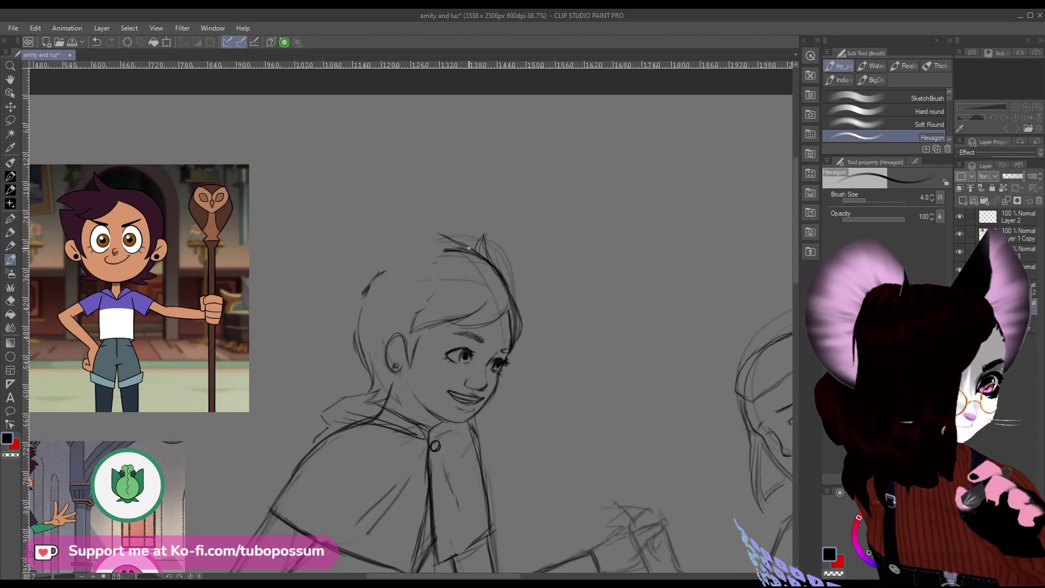
left_click_drag(415, 227, 417, 247)
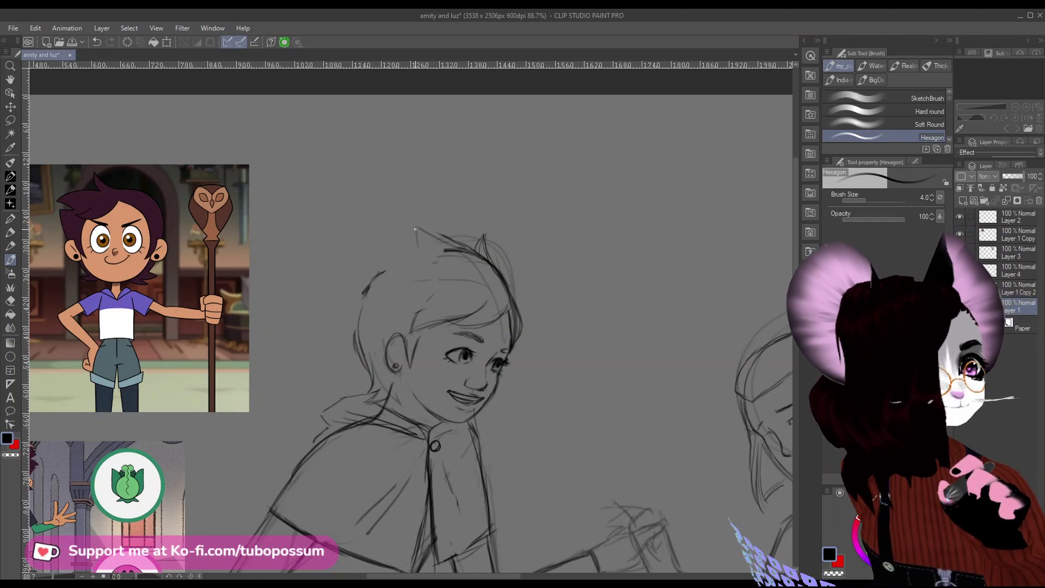
key("bracketleft")
key("bracketleft")
key("bracketleft")
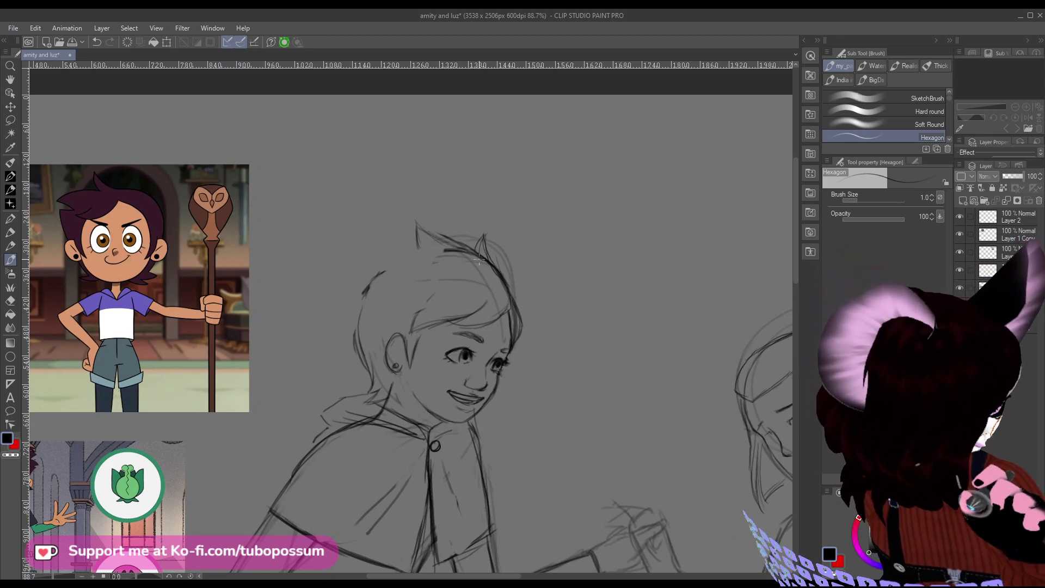
key("bracketleft")
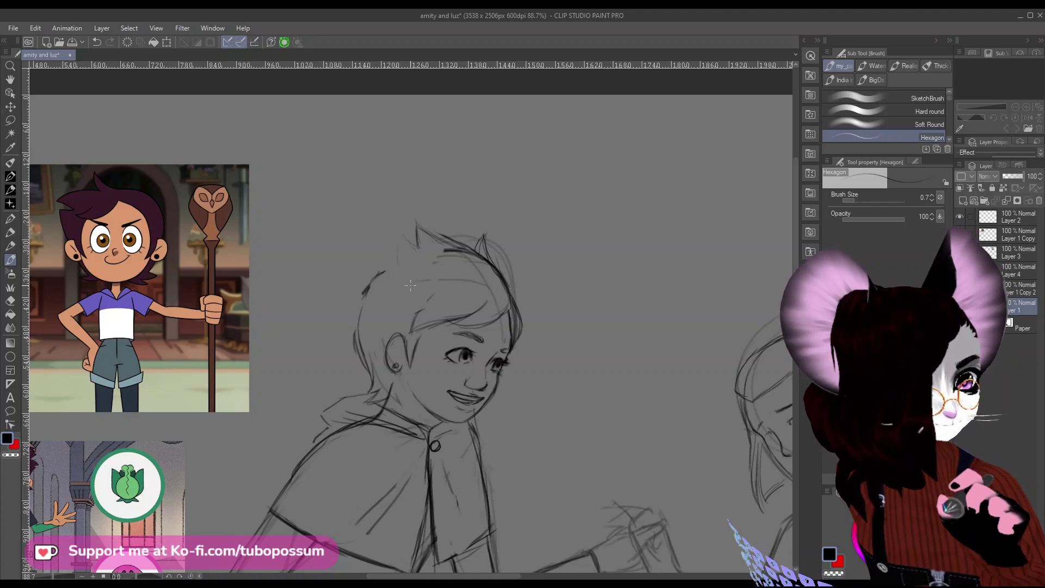
left_click_drag(407, 252, 397, 269)
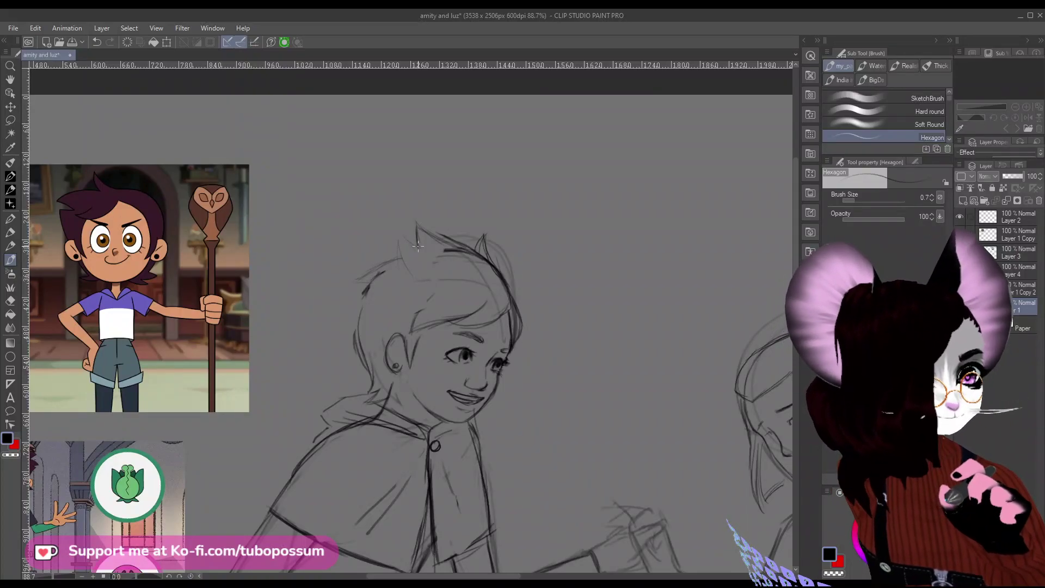
left_click_drag(396, 235, 408, 252)
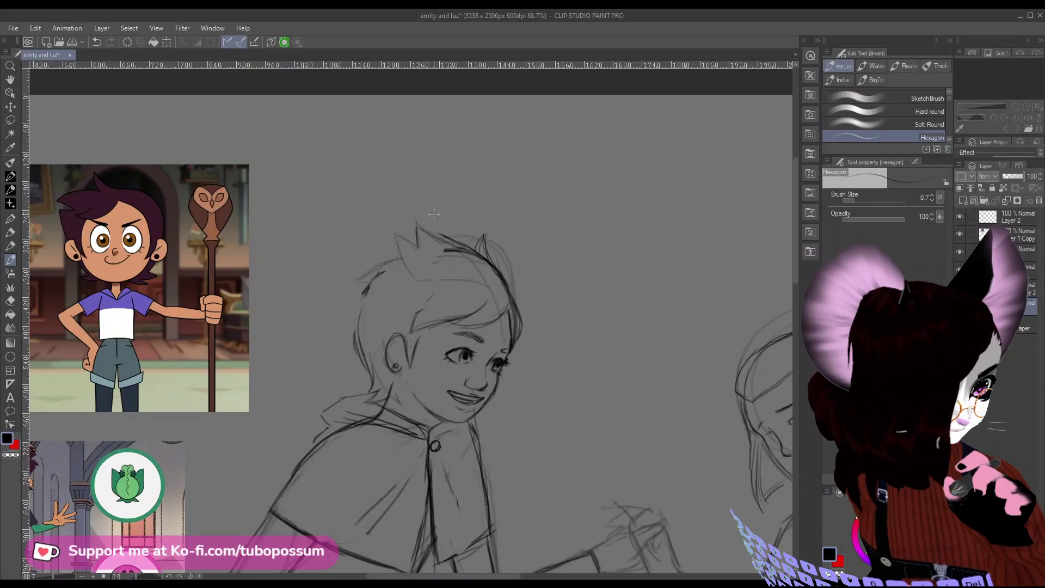
scroll(414, 213, "down", 1)
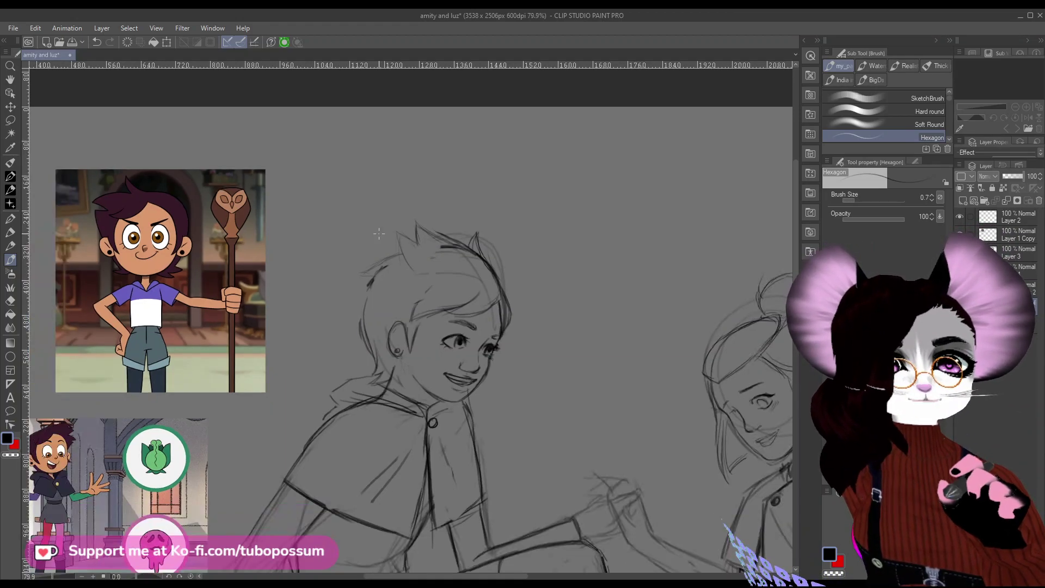
scroll(417, 227, "down", 3)
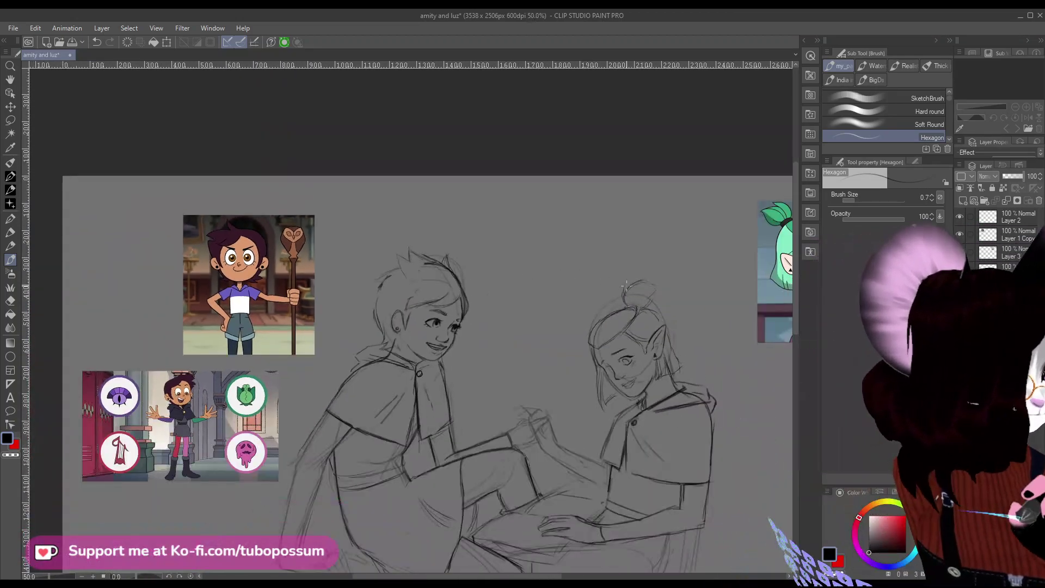
scroll(544, 278, "up", 2)
scroll(348, 250, "up", 1)
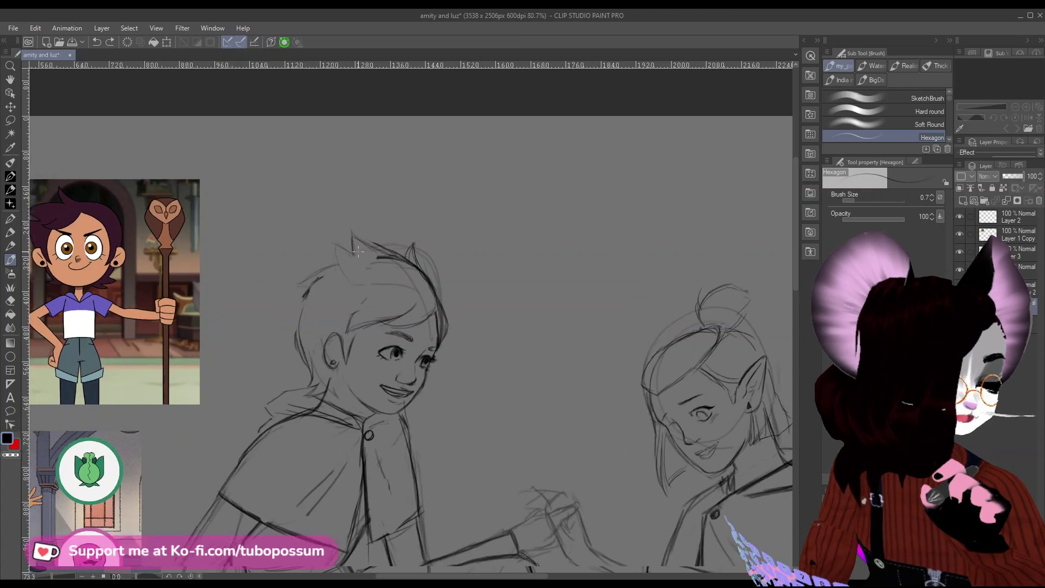
Erase the tufts and the crown outline of the short-haired figure's hair, reducing the Hard eraser to size 15.
left_click(10, 300)
left_click_drag(385, 258, 366, 271)
mouse_move(386, 237)
left_mouse_down()
mouse_move(345, 269)
mouse_move(411, 255)
left_mouse_up()
key("bracketleft")
key("bracketleft")
key("bracketleft")
key("bracketleft")
key("bracketleft")
key("bracketleft")
key("bracketleft")
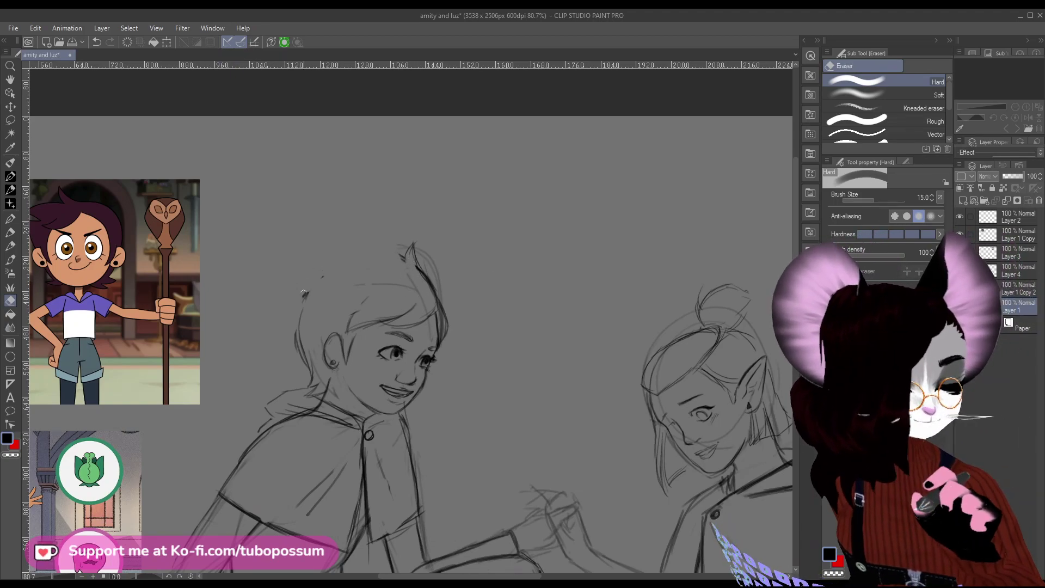
With the Hexagon brush at size 3, sketch a swept-back tuft across the short-haired figure's crown and the hair outline behind it.
scroll(331, 310, "down", 4)
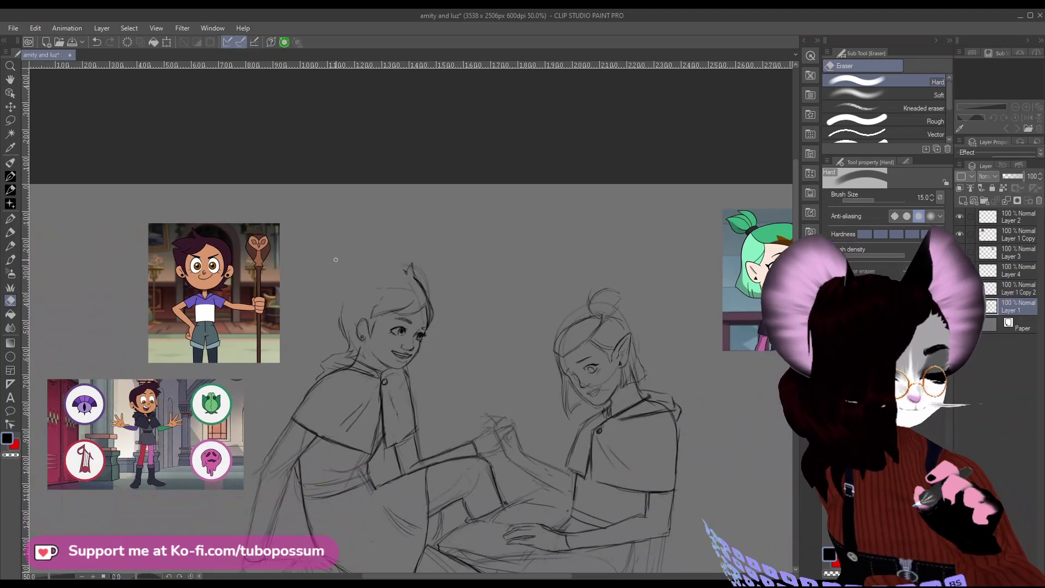
scroll(331, 310, "up", 2)
scroll(198, 244, "up", 1)
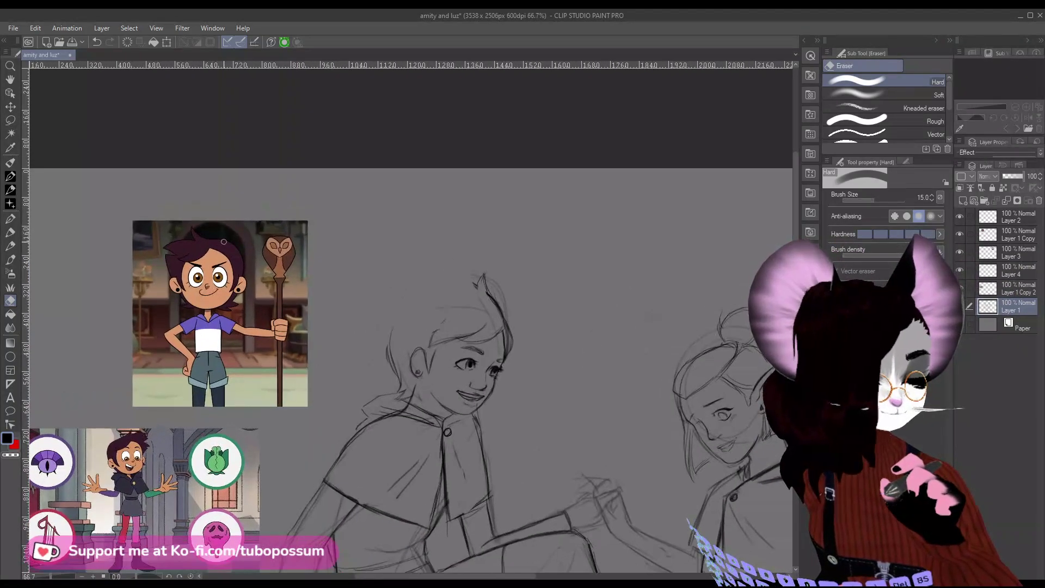
scroll(289, 275, "down", 1)
scroll(379, 306, "up", 1)
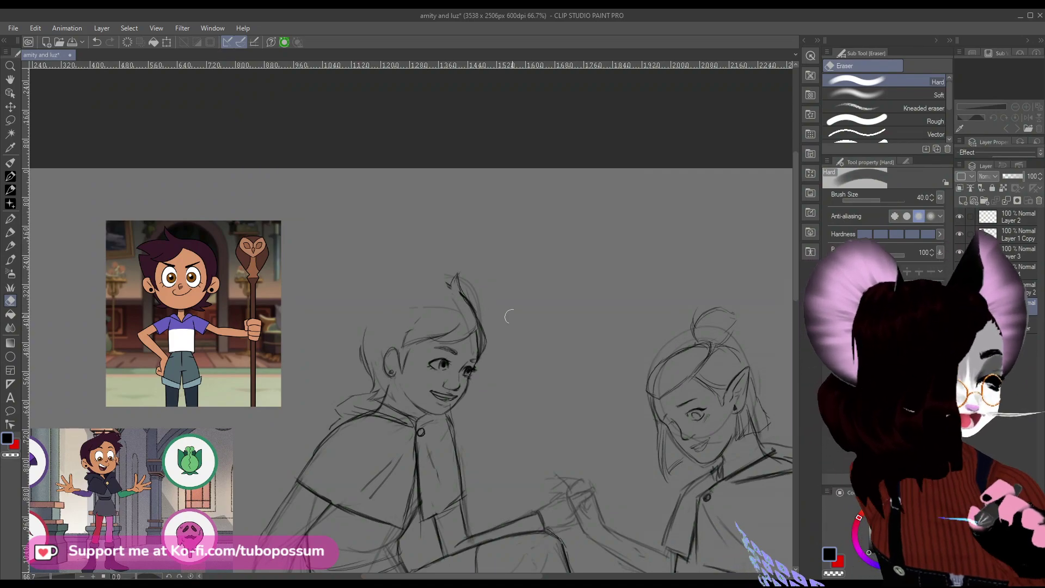
left_click(10, 220)
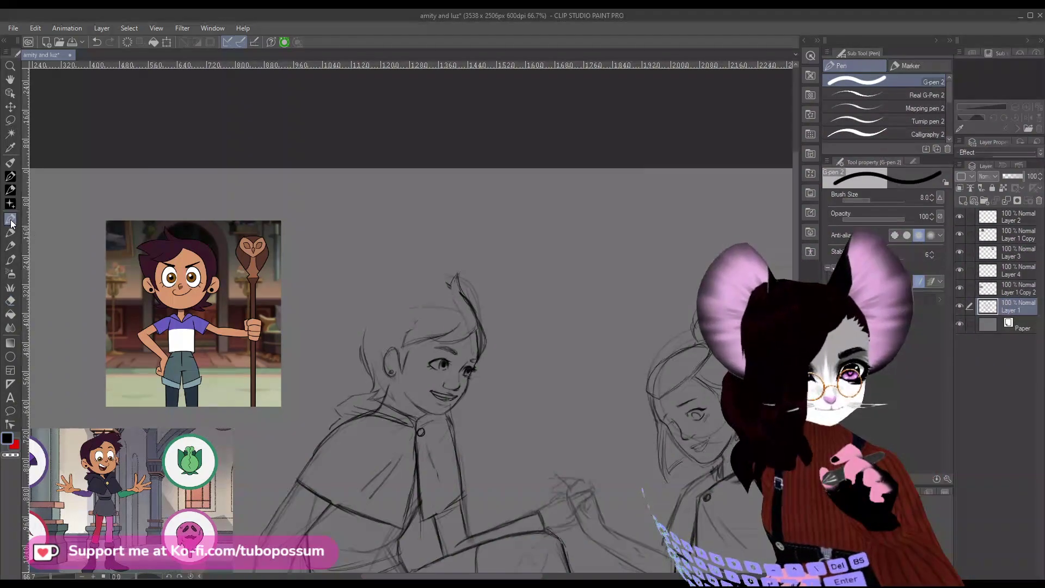
left_click(10, 259)
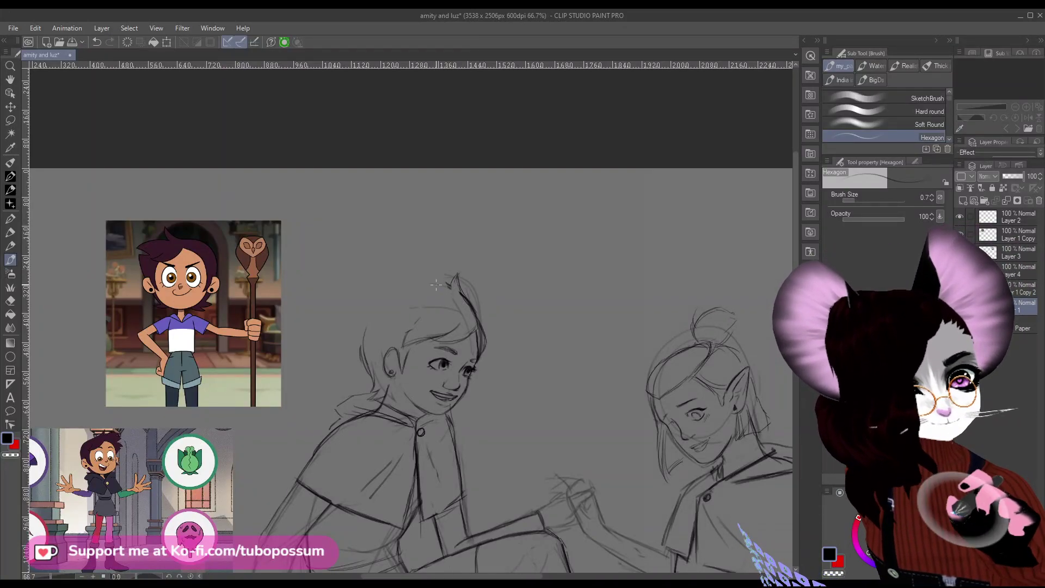
key("bracketright")
key("bracketright")
key("bracketright")
key("bracketright")
key("bracketright")
left_click_drag(435, 282, 387, 267)
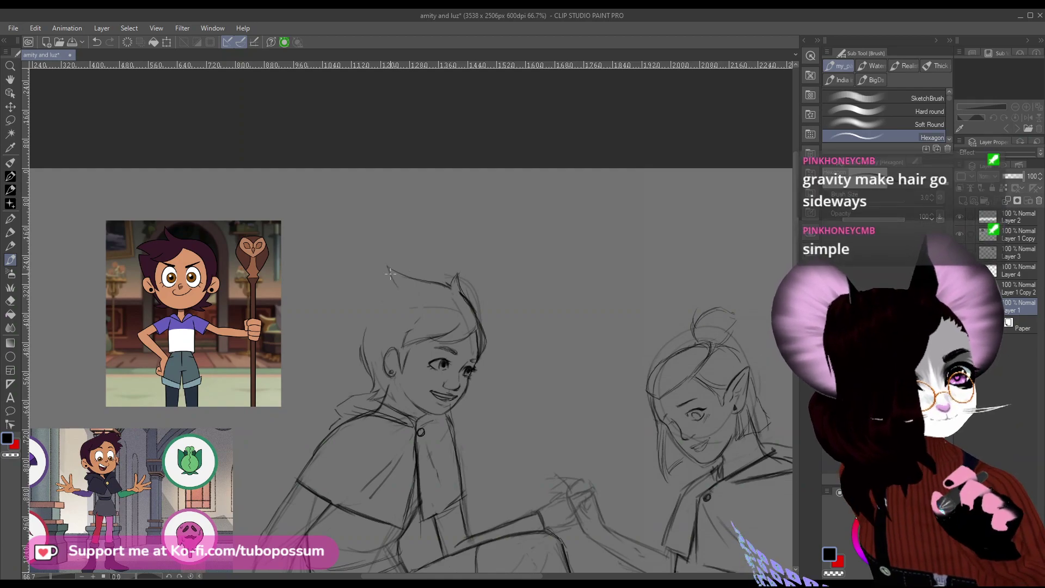
left_click_drag(460, 278, 480, 301)
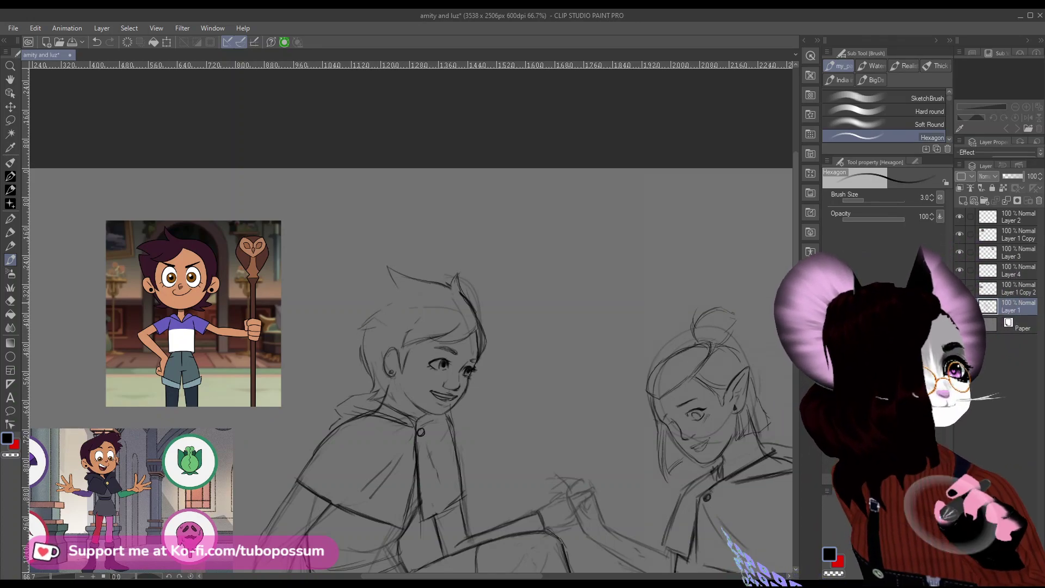
Try several spiky tufts down the back of the short-haired figure's head and undo them.
left_click_drag(374, 326, 351, 329)
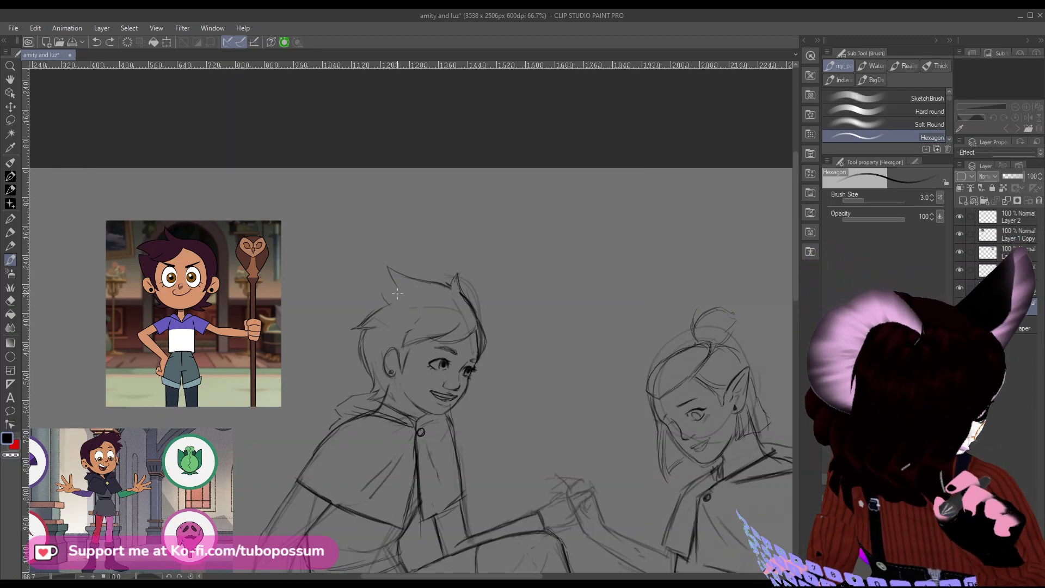
left_click_drag(408, 288, 387, 290)
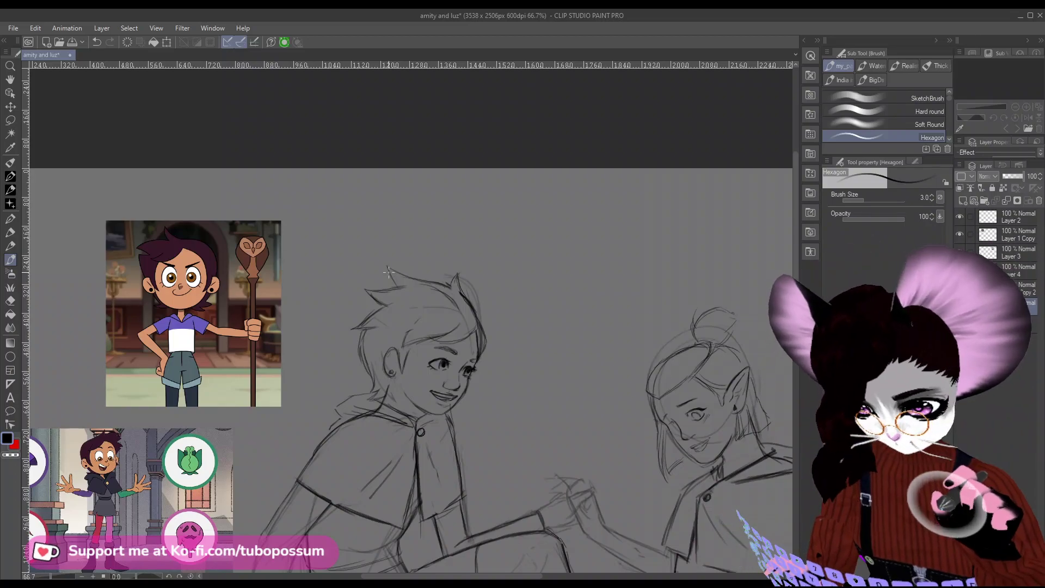
left_click_drag(387, 286, 396, 273)
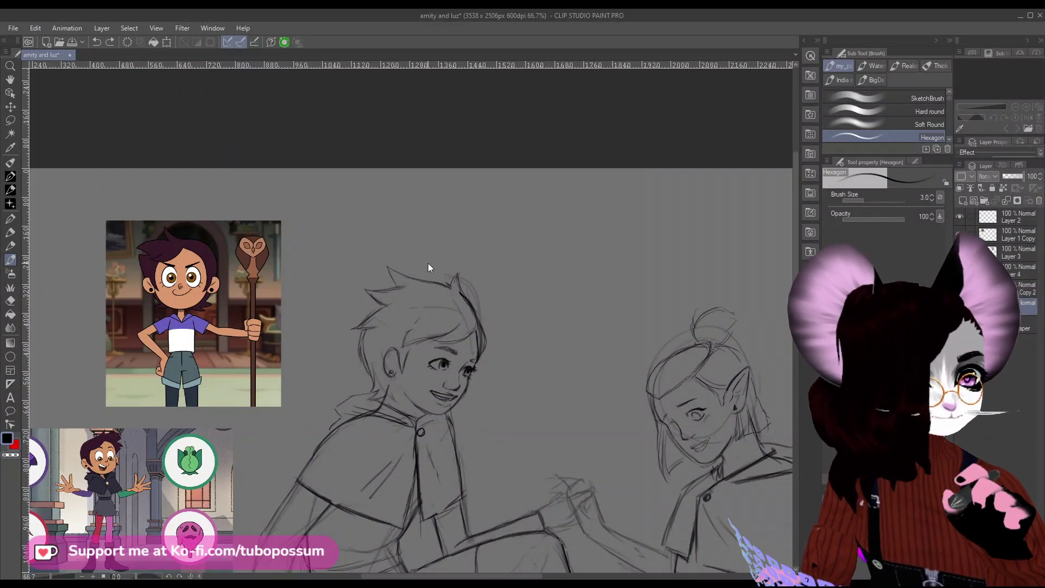
key("ctrl+z")
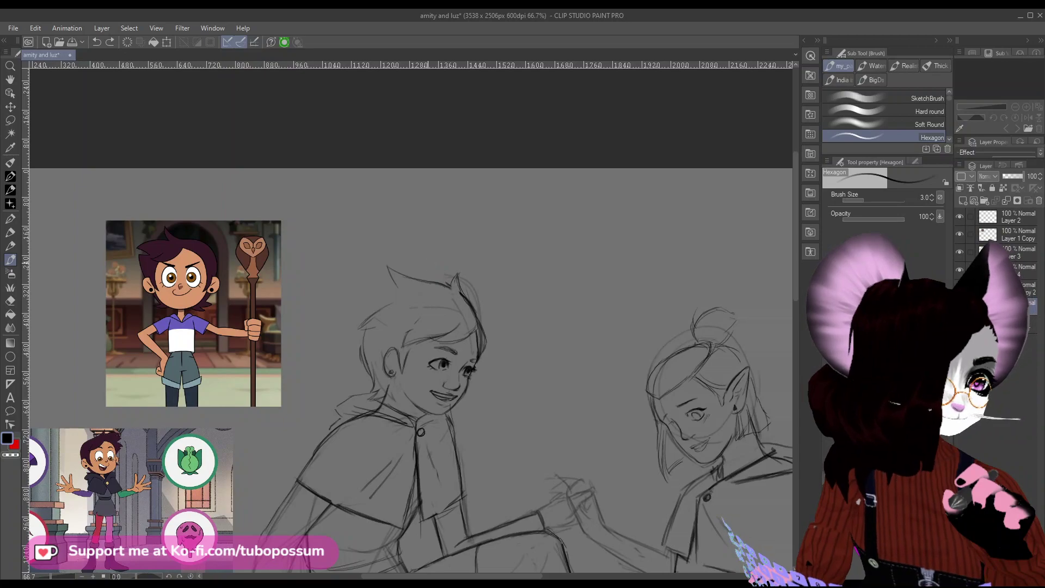
Erase the remaining tuft and hair outline over the short-haired figure's crown, enlarging the Hard eraser to size 50.
left_click(10, 302)
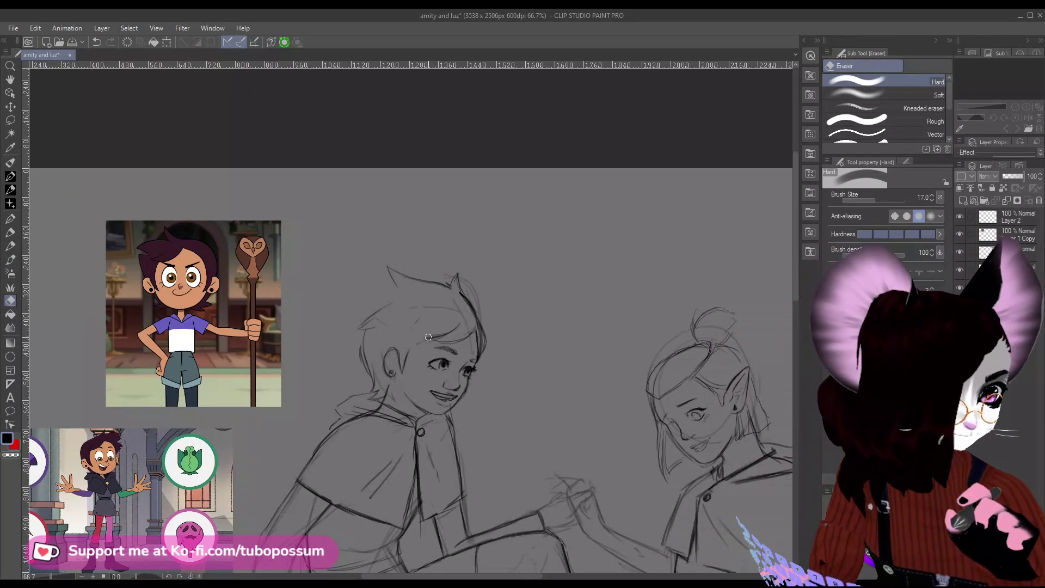
mouse_move(462, 293)
left_mouse_down()
mouse_move(460, 276)
mouse_move(389, 272)
left_mouse_up()
key("bracketright")
key("bracketright")
key("bracketright")
key("bracketright")
key("bracketright")
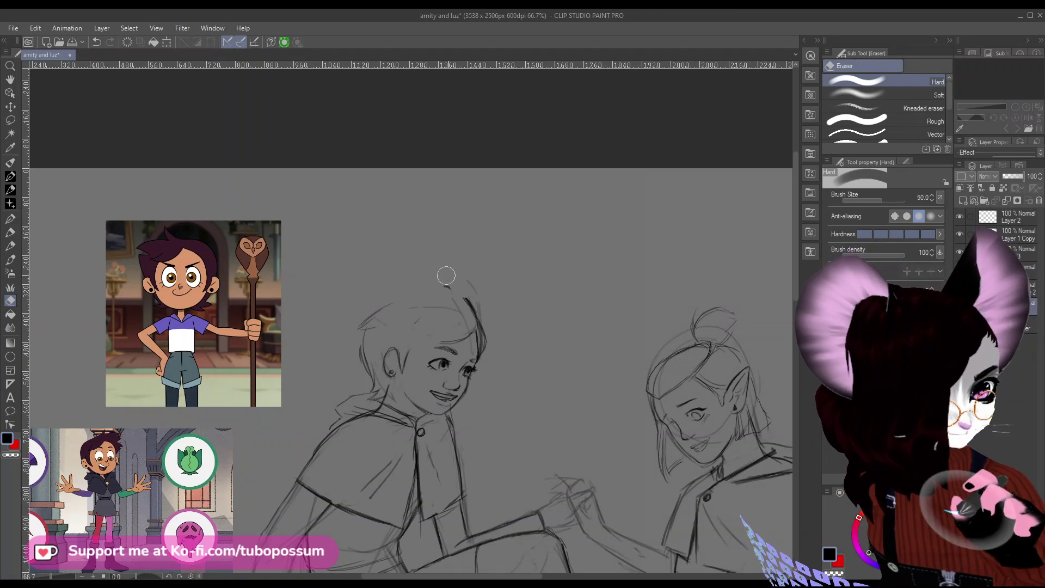
mouse_move(472, 282)
left_mouse_down()
mouse_move(492, 320)
mouse_move(455, 322)
mouse_move(458, 308)
mouse_move(458, 319)
mouse_move(402, 315)
mouse_move(362, 319)
left_mouse_up()
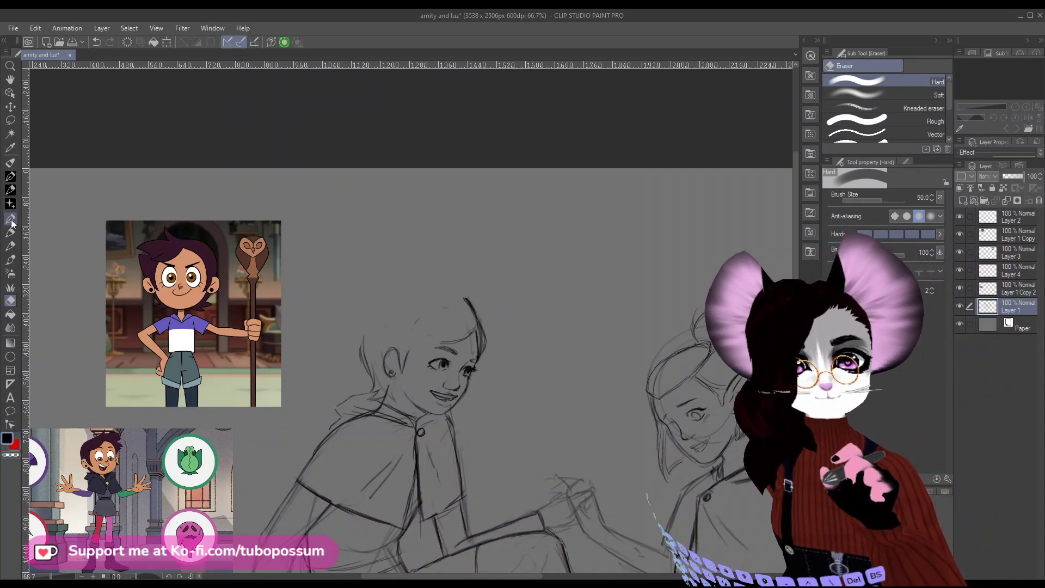
On Layer 2, trace the hair shapes over the upper reference picture in red with the Hexagon brush.
left_click(10, 260)
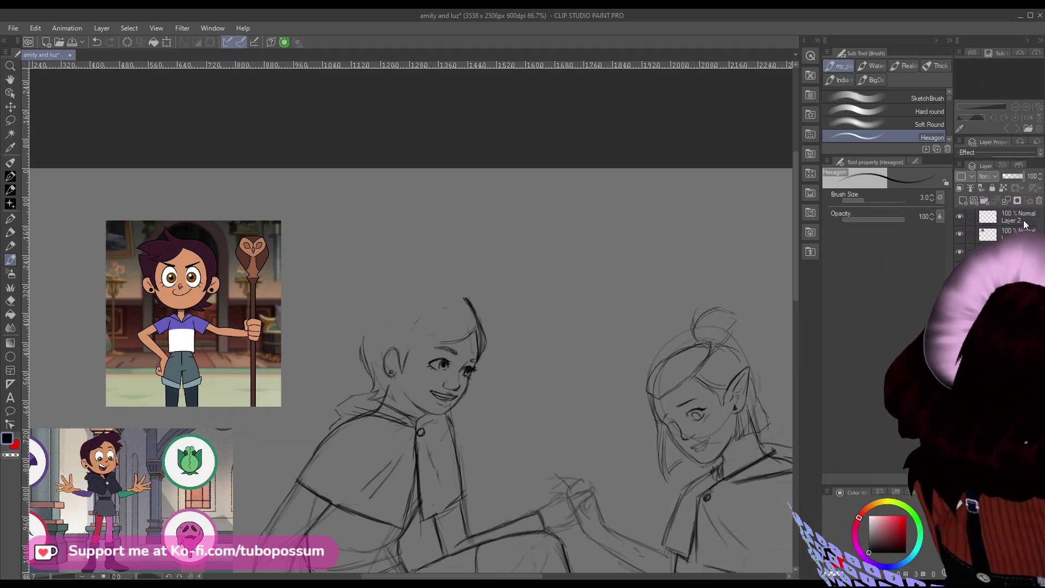
left_click(1018, 217)
left_click(895, 514)
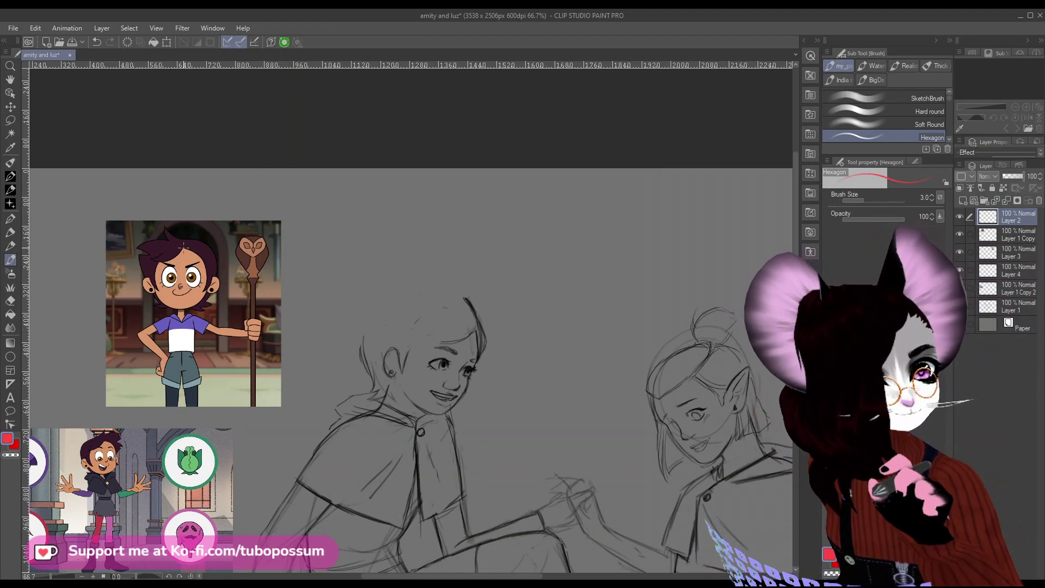
left_click_drag(157, 254, 180, 246)
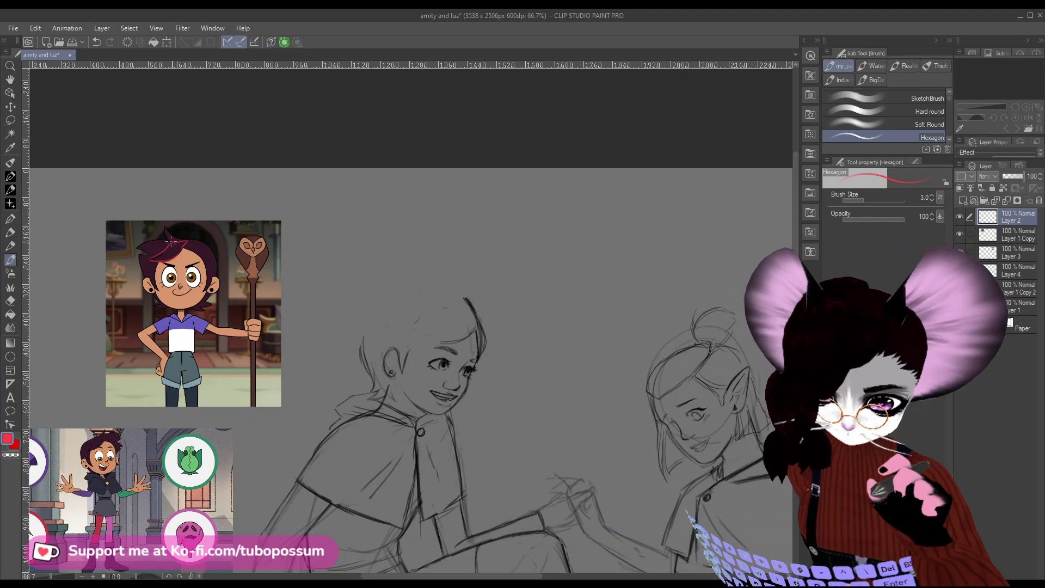
left_click_drag(162, 225, 166, 228)
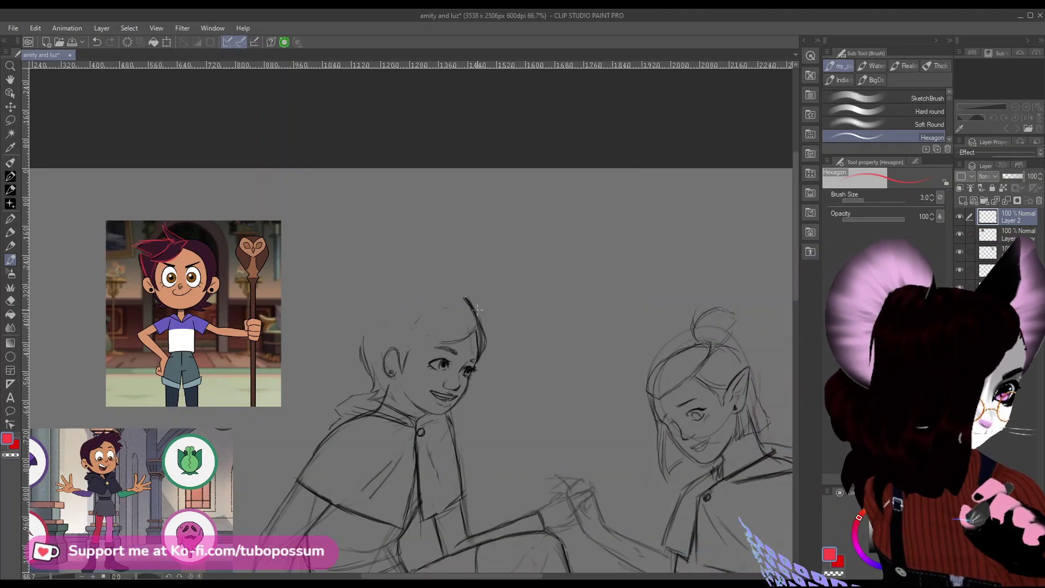
Sketch the short-haired figure's swept fringe, forehead curve and upright front tuft in red on Layer 2.
left_click_drag(456, 338, 467, 327)
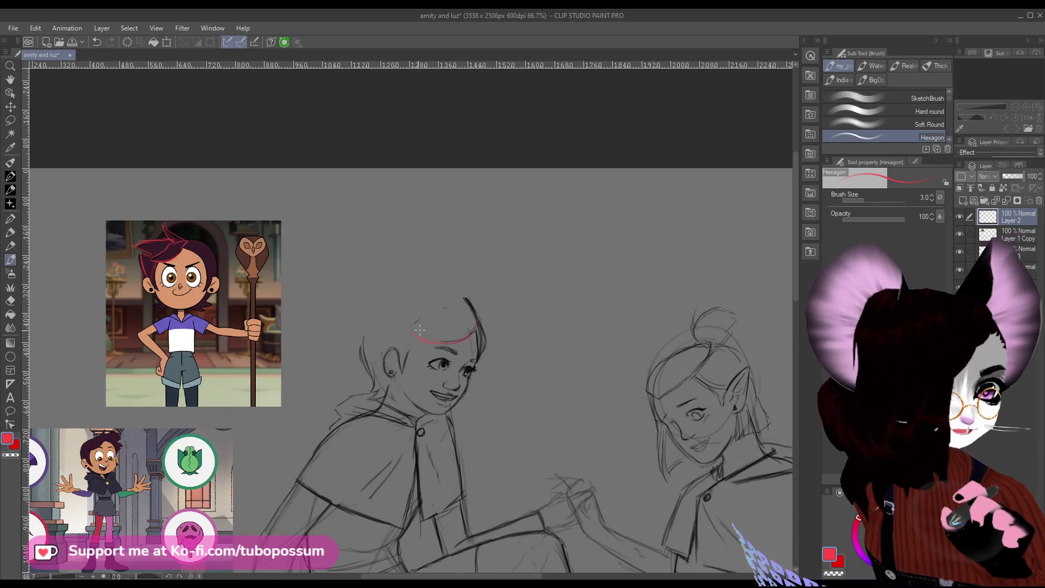
left_click_drag(471, 312, 405, 331)
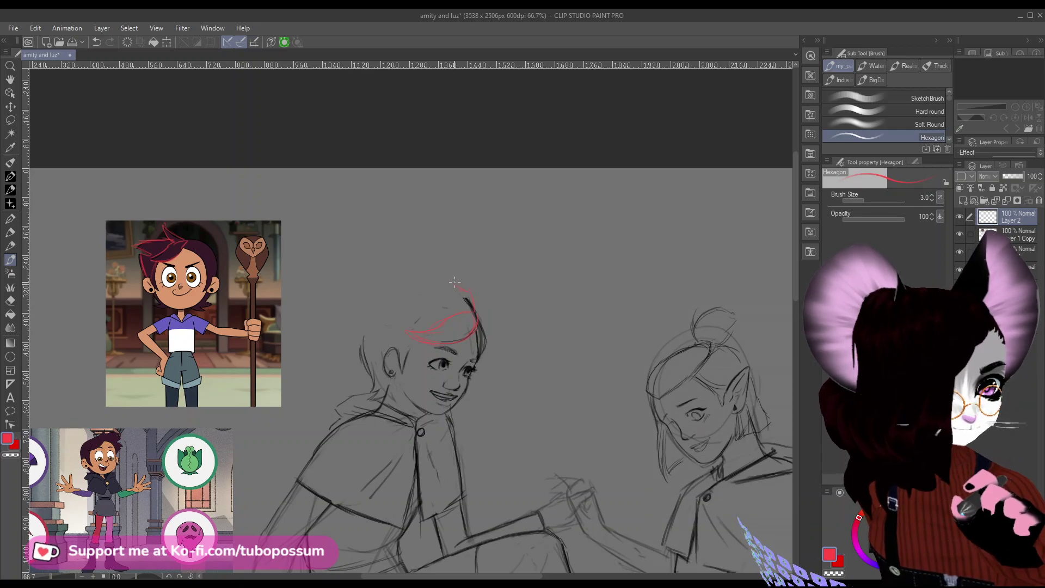
left_click_drag(463, 289, 449, 268)
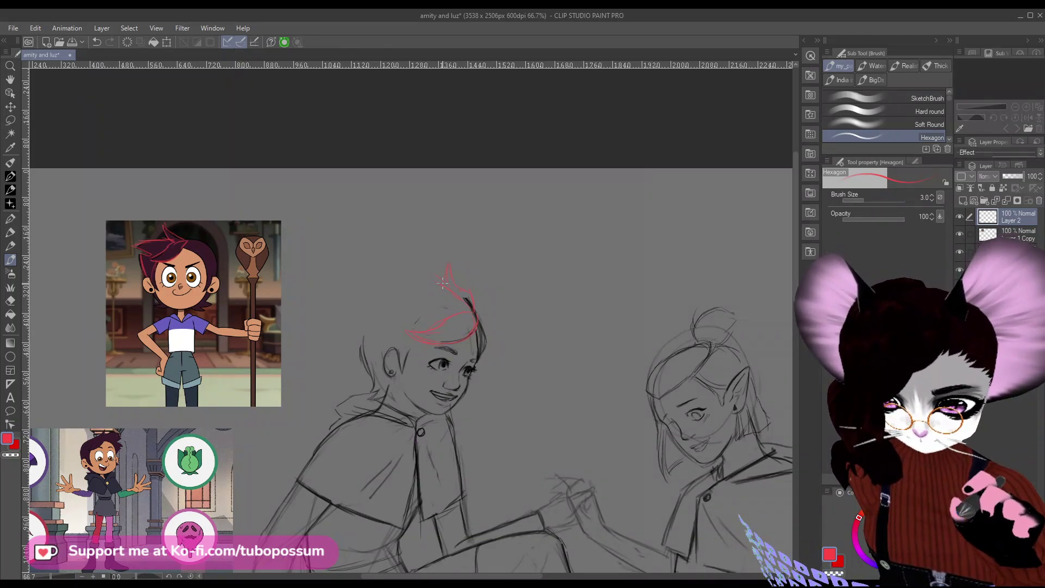
left_click_drag(390, 272, 376, 269)
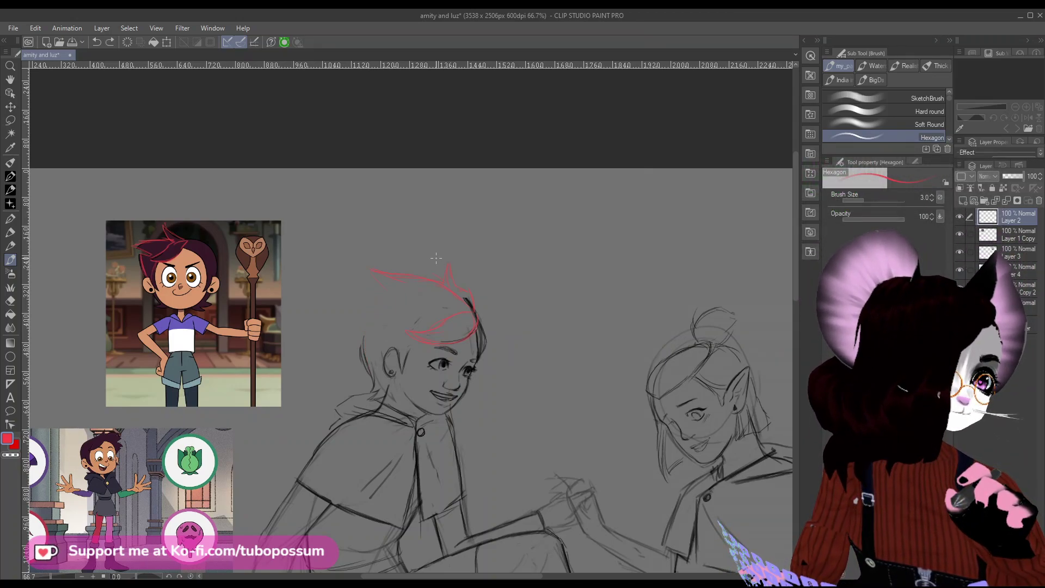
key("ctrl+z")
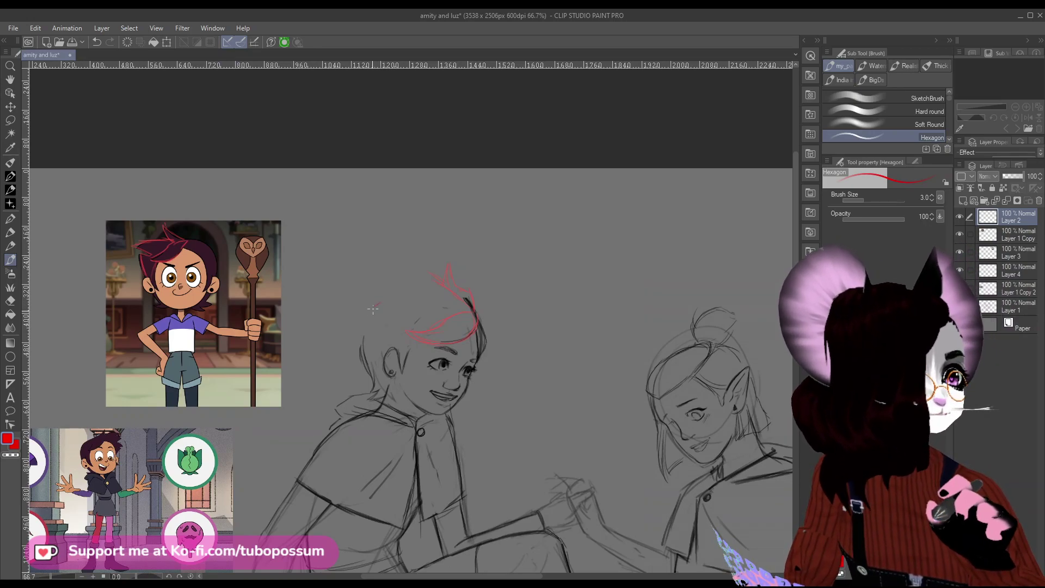
Sketch the back of the short-haired figure's hair, the crown line with a pointed rear tuft, and extra fringe spikes in red.
mouse_move(366, 337)
left_mouse_down()
mouse_move(365, 351)
mouse_move(381, 303)
left_mouse_up()
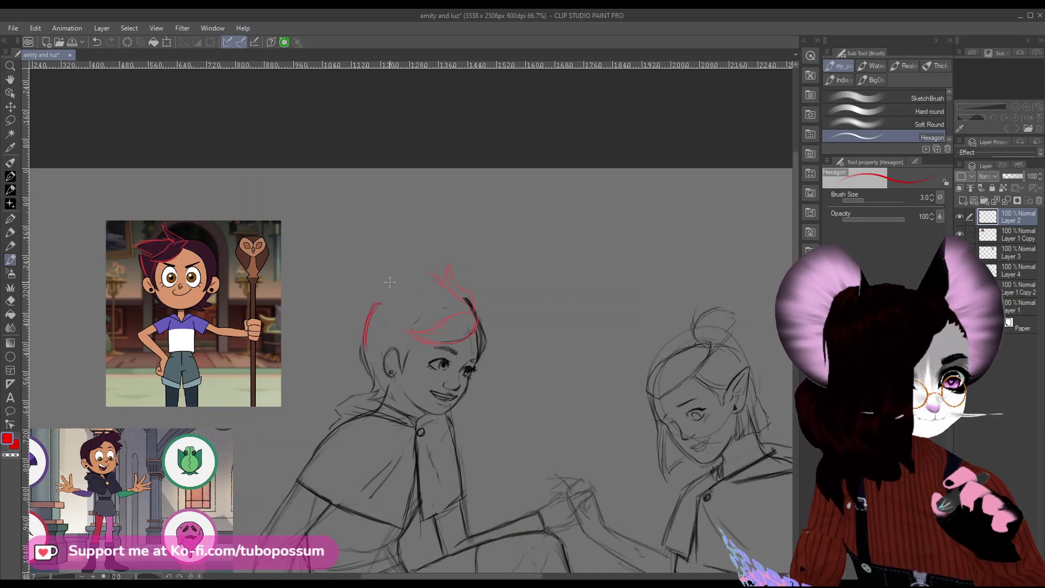
mouse_move(371, 279)
left_mouse_down()
mouse_move(381, 300)
mouse_move(373, 275)
mouse_move(434, 281)
left_mouse_up()
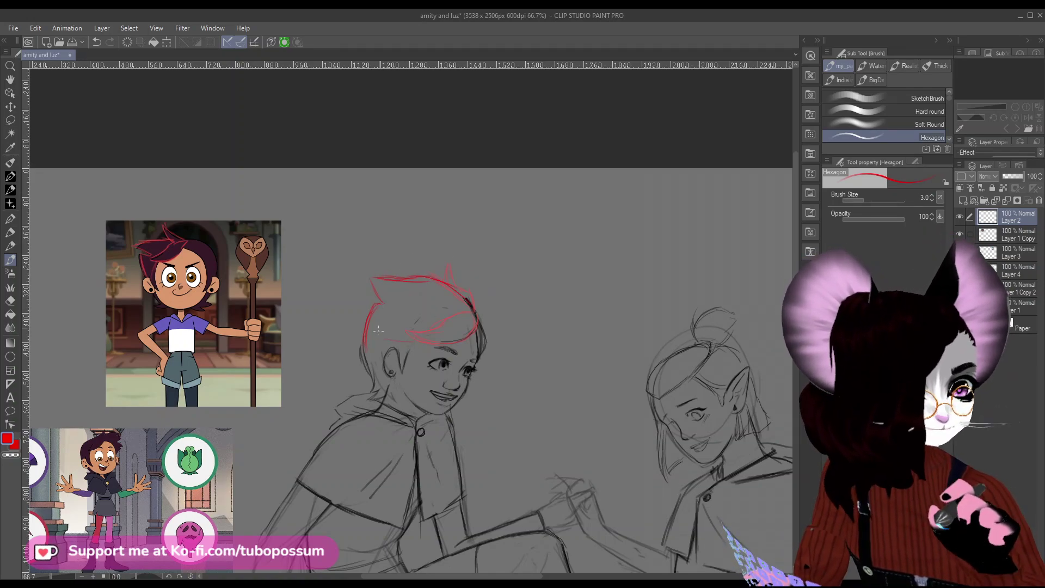
left_click_drag(403, 336, 435, 323)
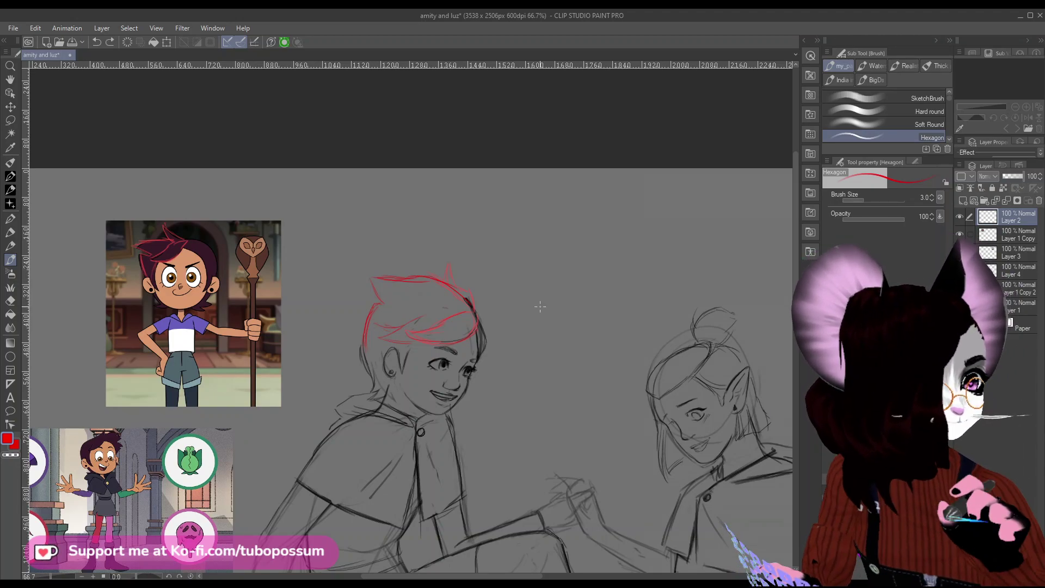
left_click_drag(393, 298, 378, 318)
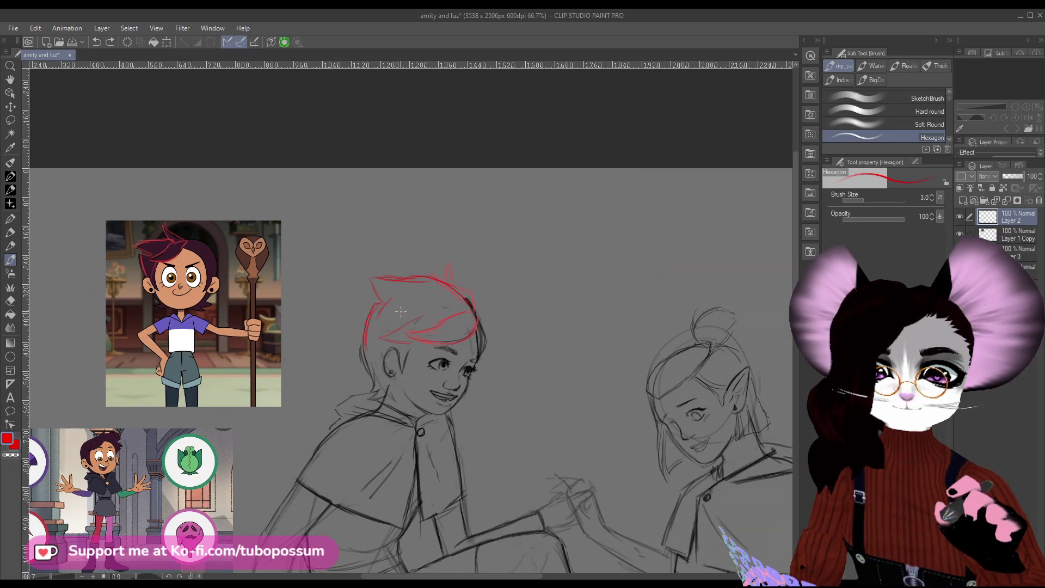
scroll(448, 294, "down", 3)
scroll(448, 294, "up", 3)
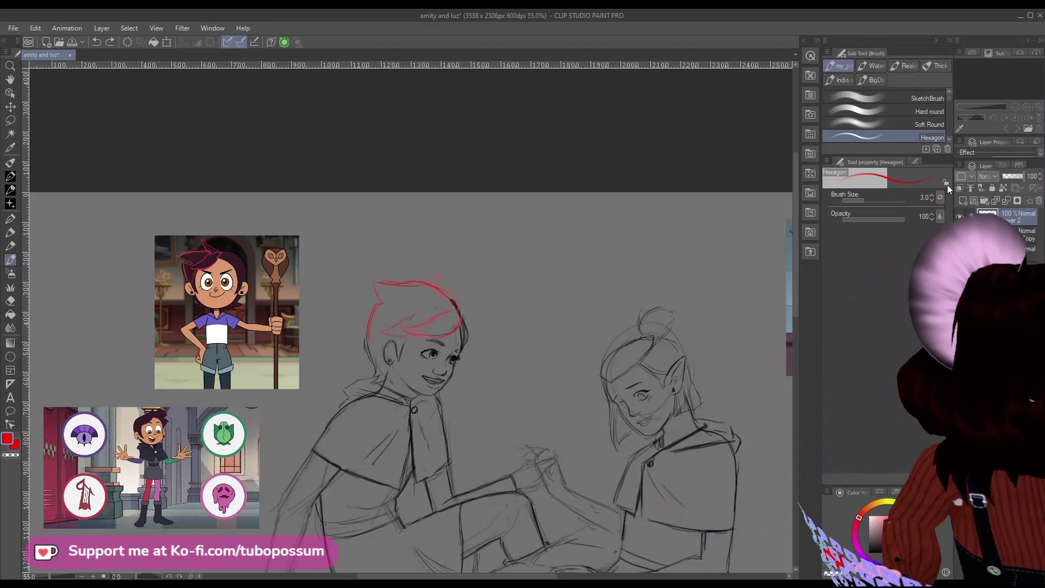
Lower Layer 2's opacity to 23% and redraw the fringe and back of the head in black on Layer 1.
left_click_drag(1014, 177, 1008, 177)
left_click(1012, 305)
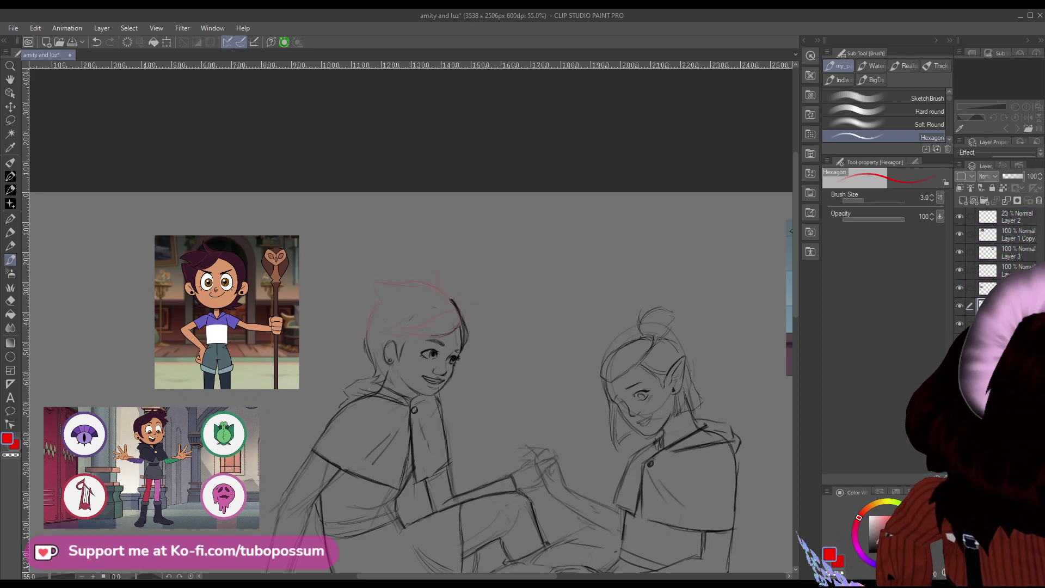
key("x")
scroll(381, 245, "up", 1)
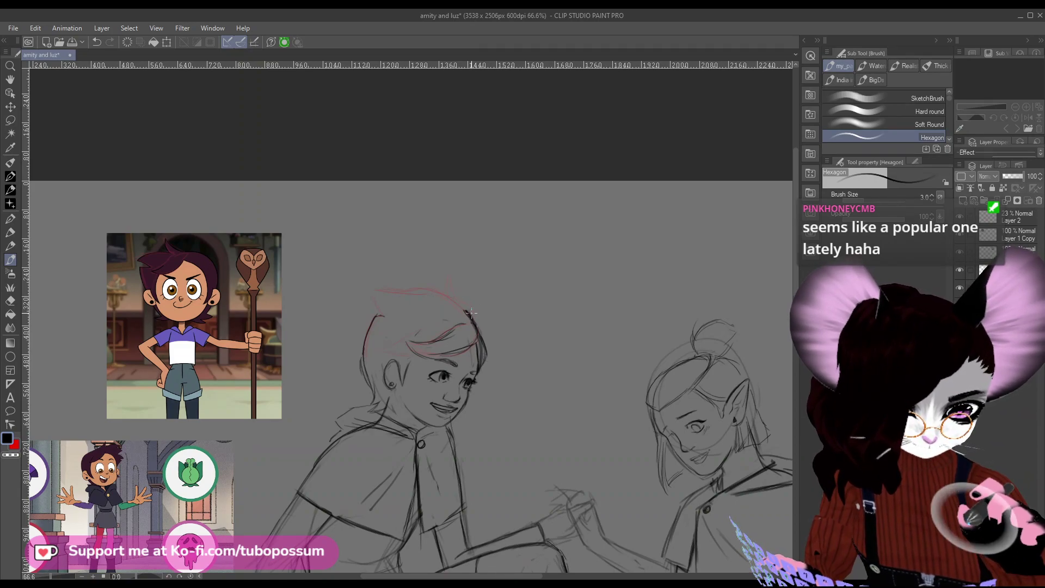
Trim the dark line above the short-haired figure's forehead with the Hard eraser at size 12.
key("e")
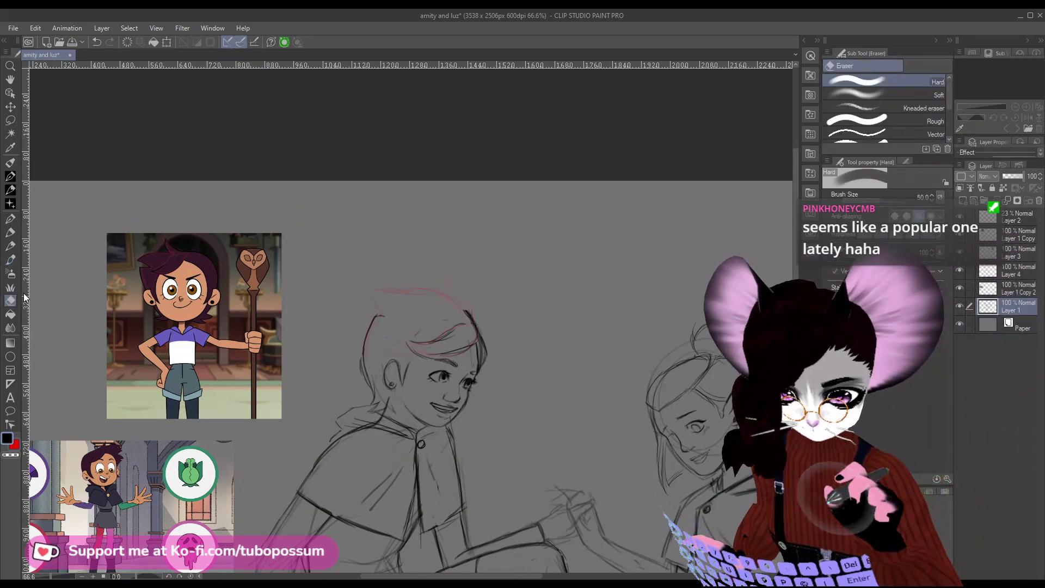
key("[")
key("[")
key("[")
key("[")
key("[")
key("[")
key("[")
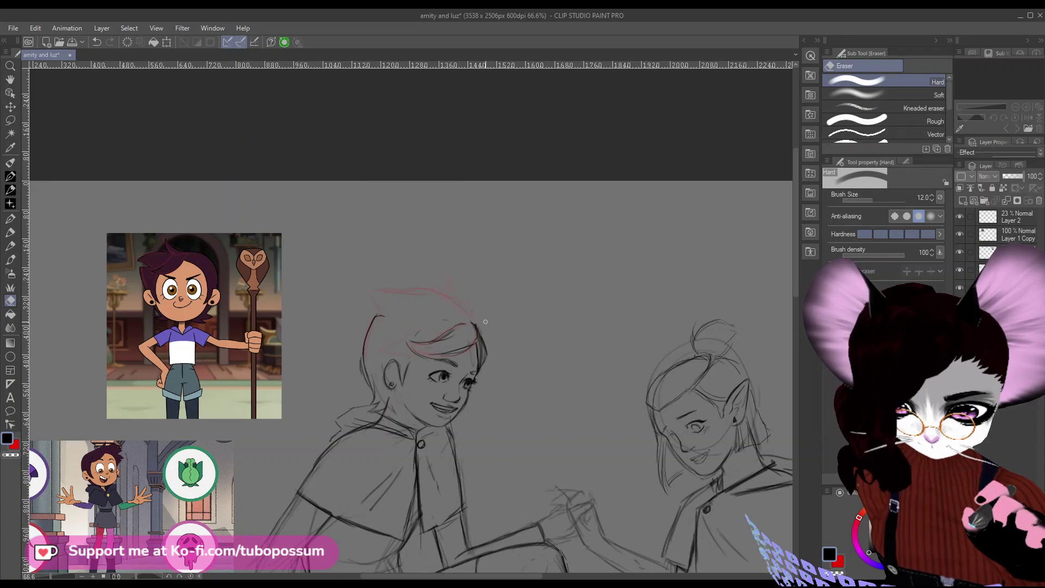
Try a black crown outline with pointed front and rear tufts, and erase it with the Hard eraser at size 150.
key("b")
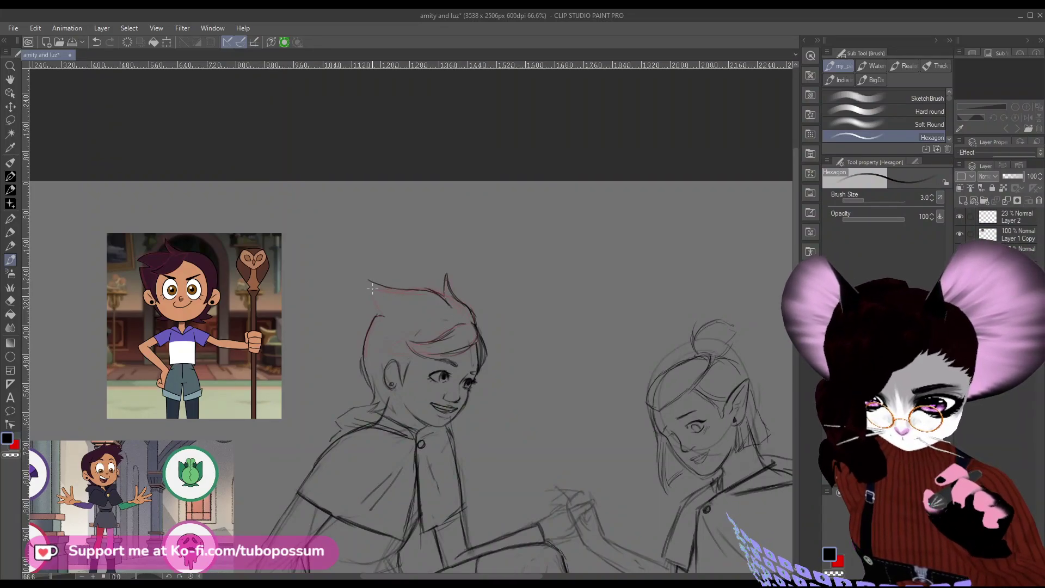
left_click_drag(370, 282, 377, 306)
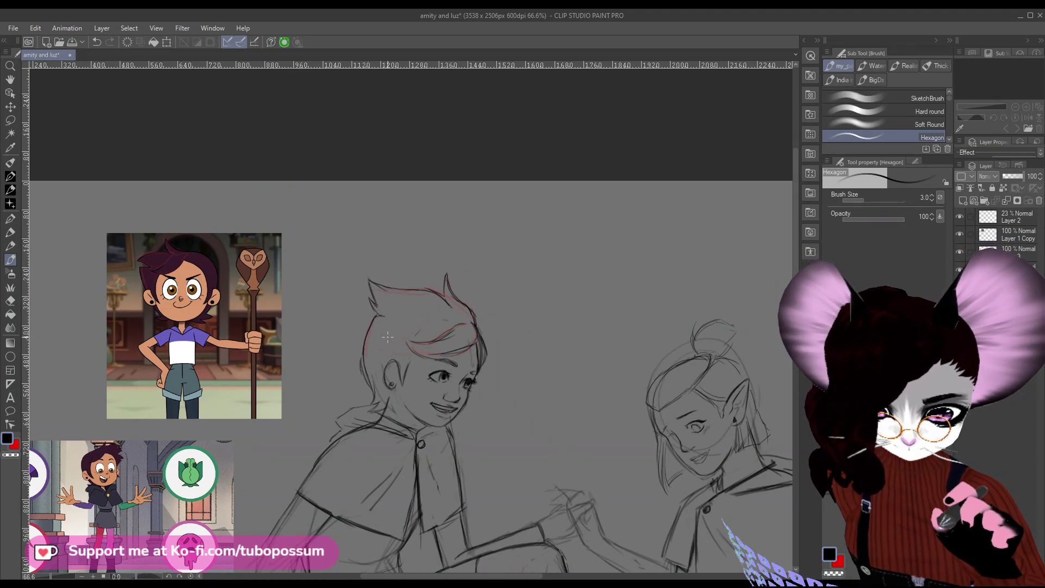
key("ctrl+z")
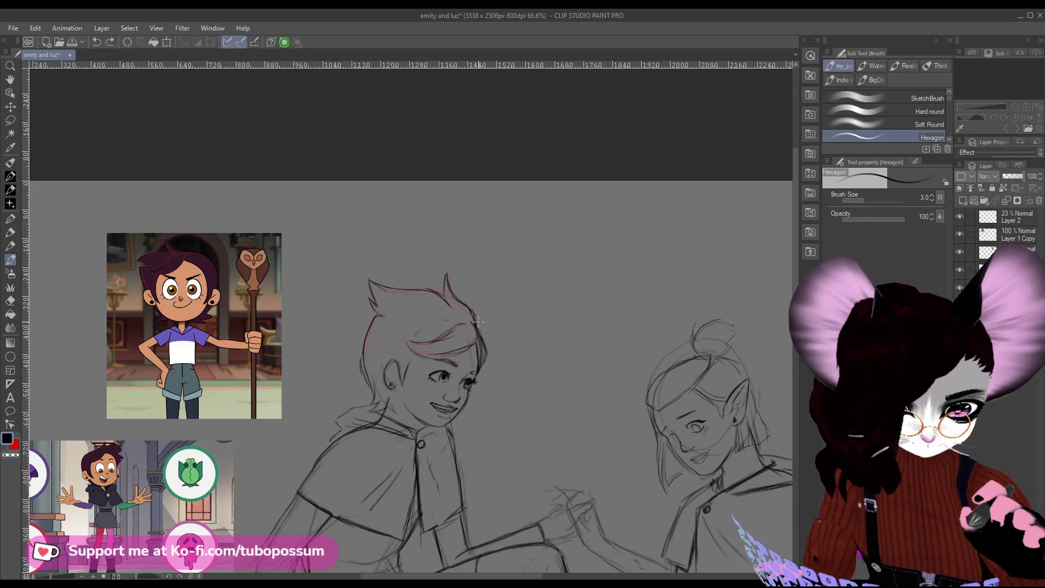
scroll(478, 321, "down", 2)
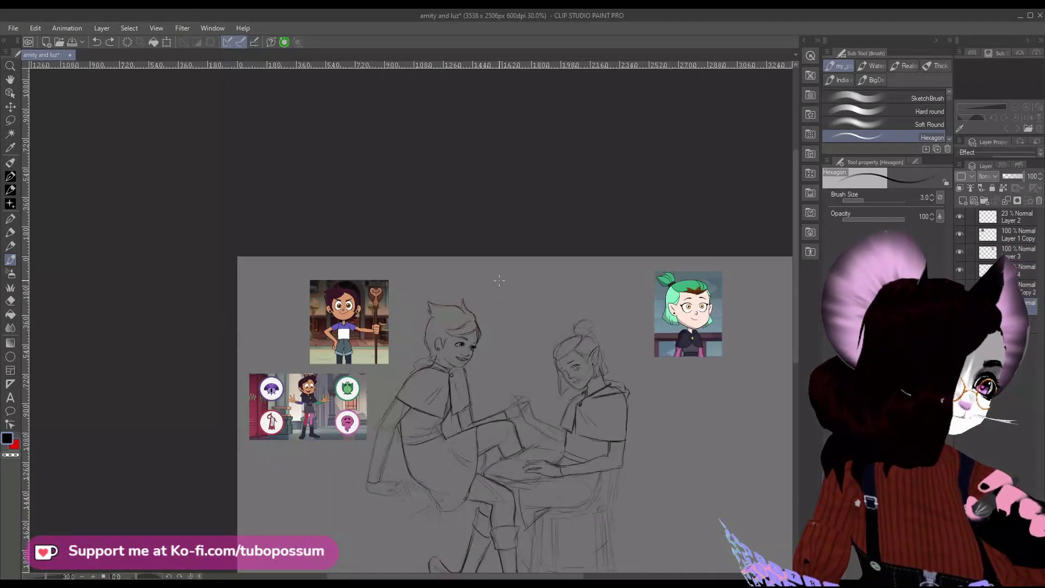
scroll(499, 280, "up", 5)
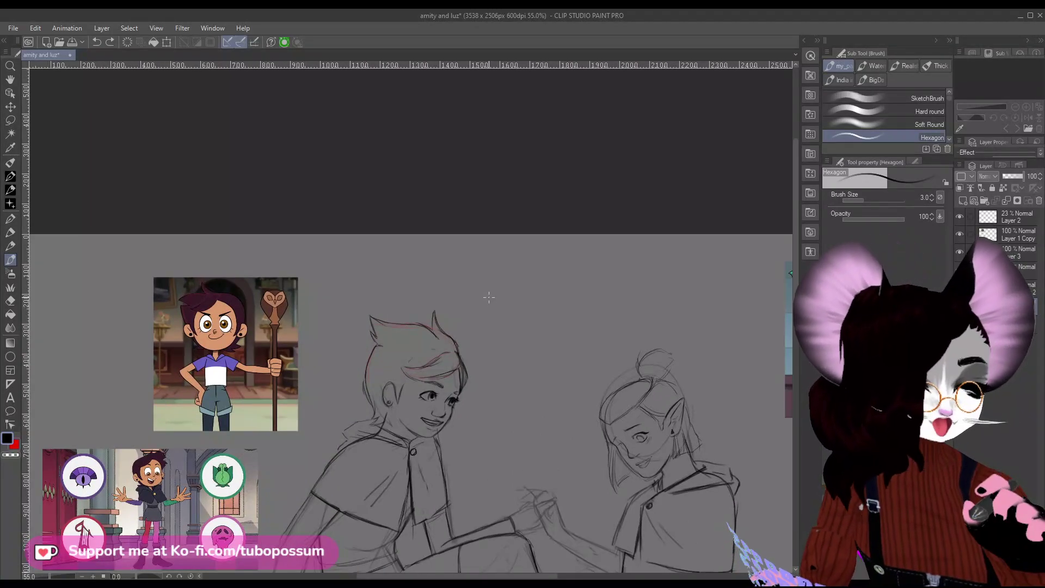
key("e")
left_click_drag(375, 337, 488, 310)
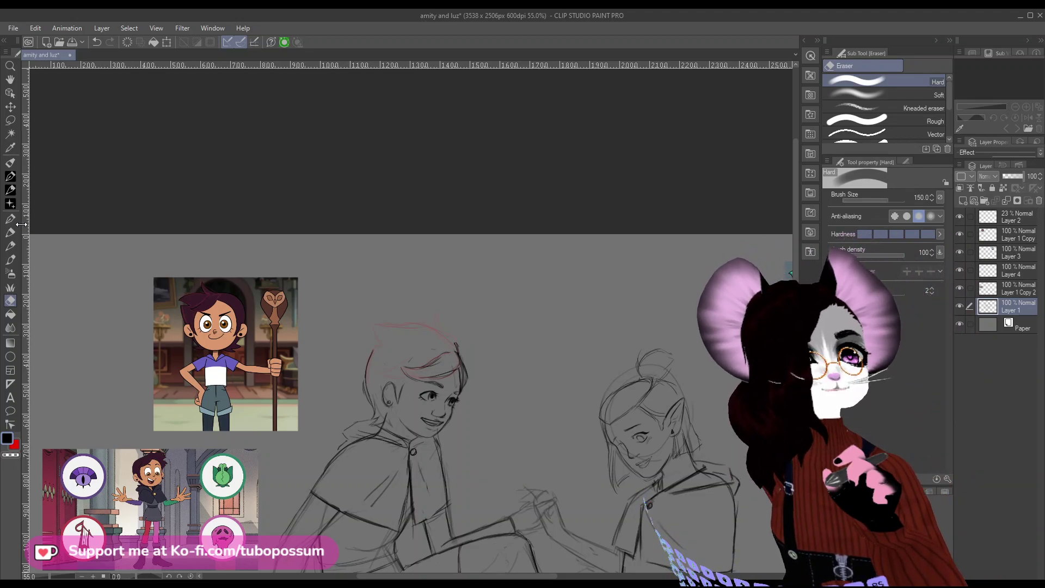
With the Hexagon brush at size 3, try a tuft pointing forward from the forehead, checking the reference pictures.
left_click(11, 260)
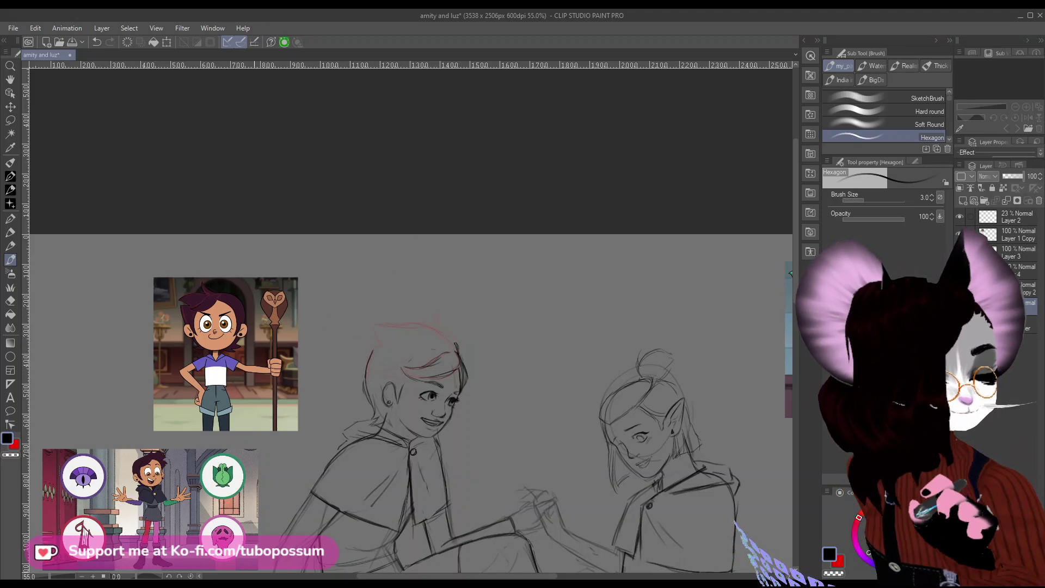
scroll(138, 487, "up", 3)
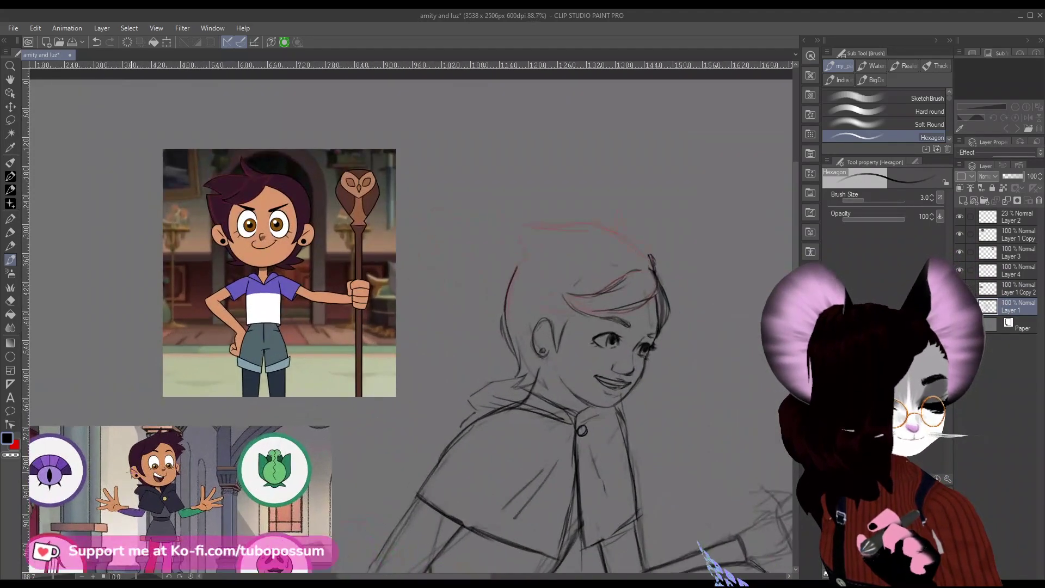
scroll(133, 473, "down", 2)
scroll(129, 477, "up", 1)
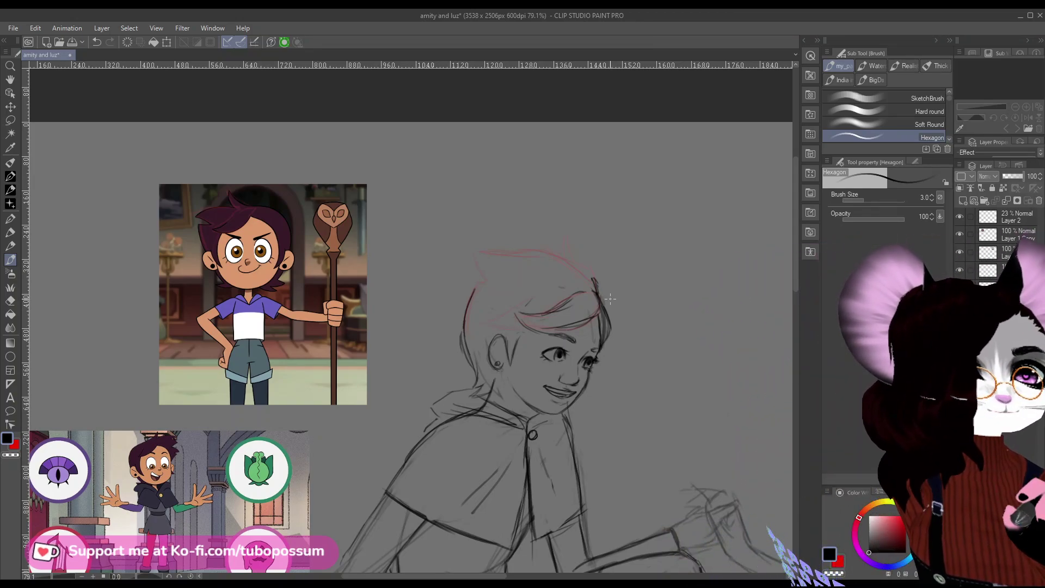
mouse_move(600, 298)
left_mouse_down()
mouse_move(641, 315)
mouse_move(608, 337)
left_mouse_up()
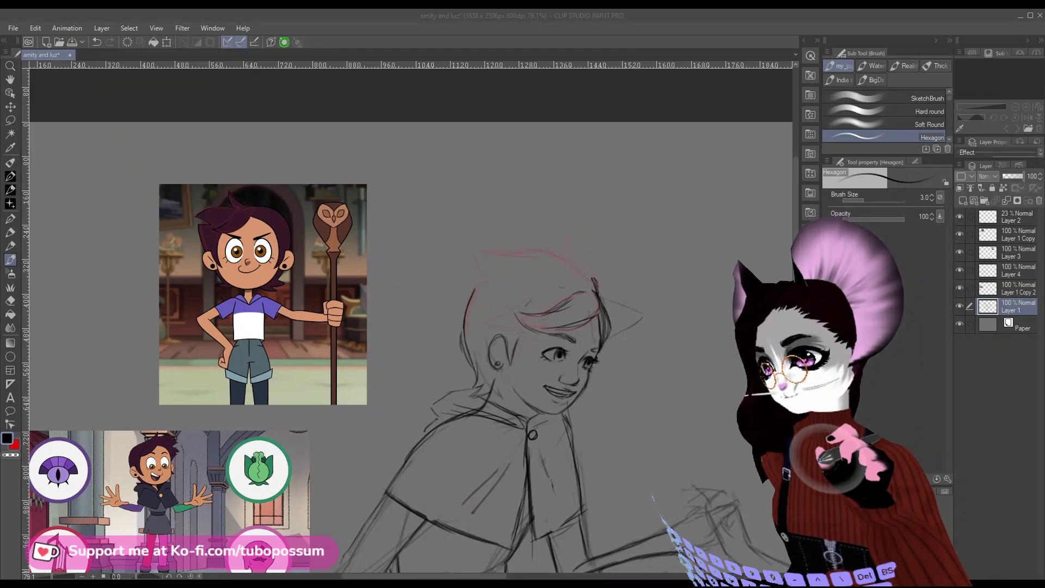
scroll(408, 321, "up", 5)
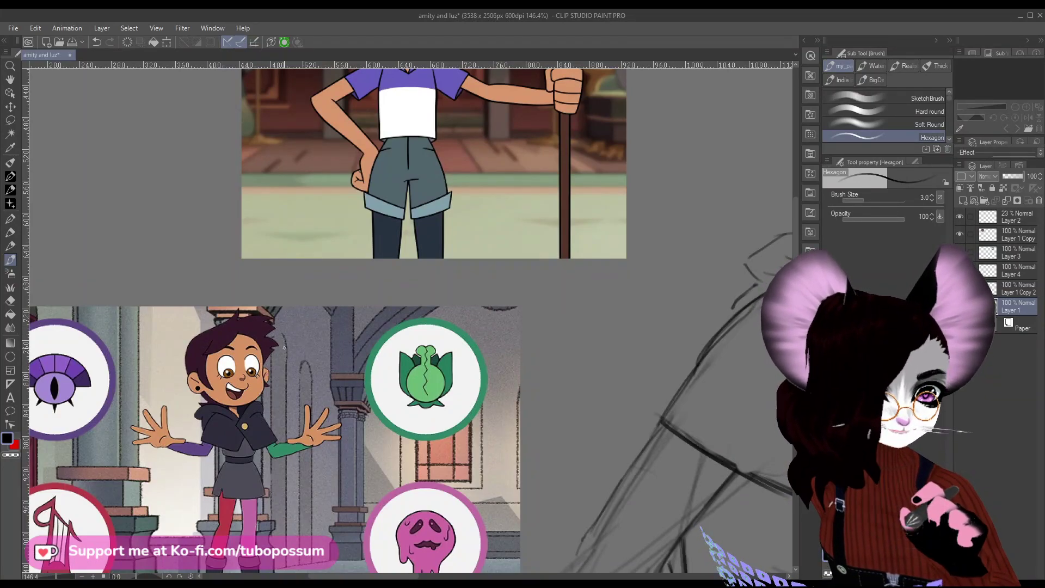
scroll(284, 347, "down", 5)
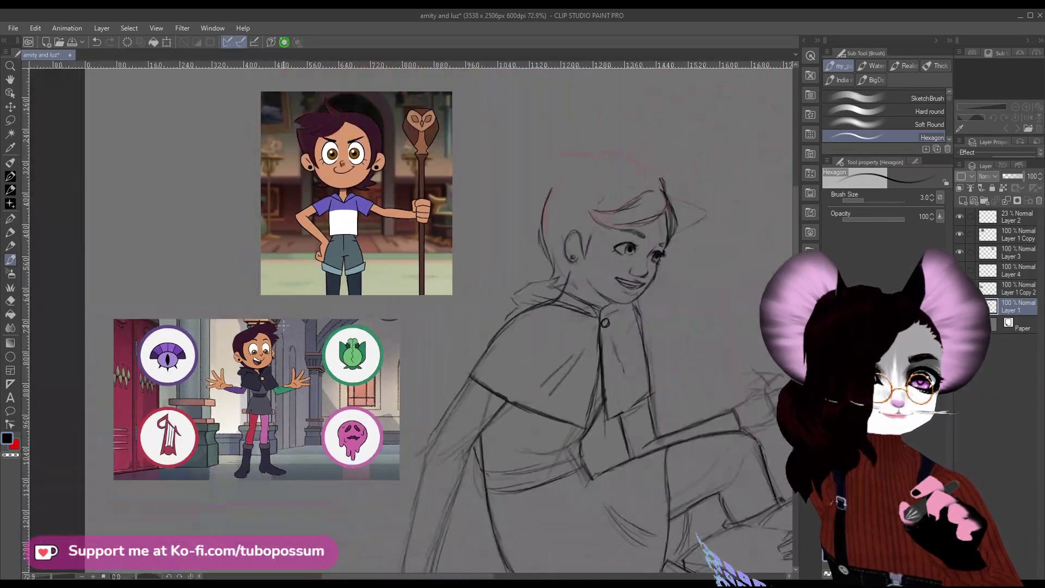
scroll(516, 234, "up", 3)
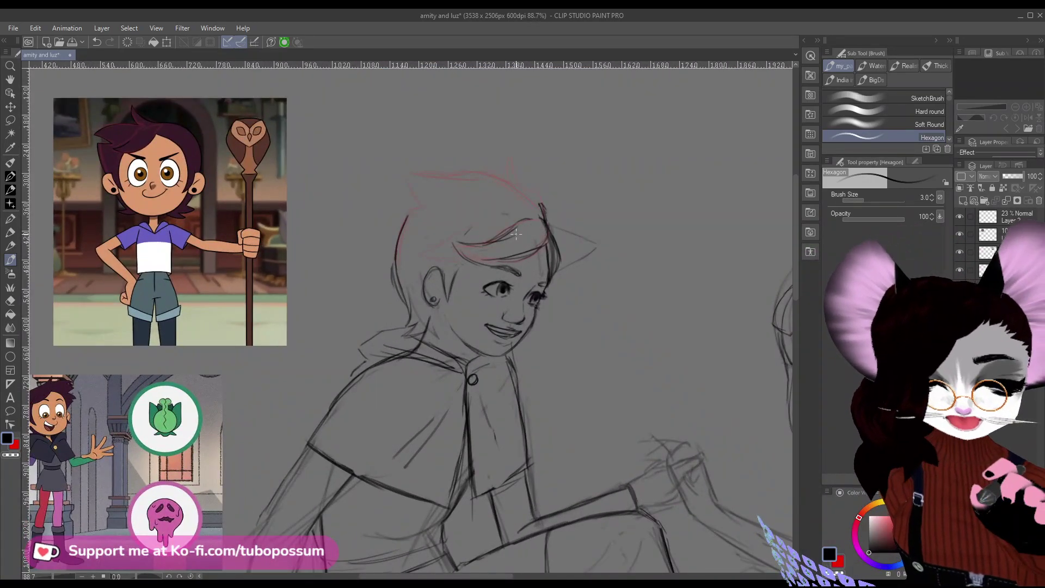
Erase the outer hair strokes in front of the short-haired figure's forehead with the Hard eraser at size 15.
key("e")
key("bracketleft")
key("bracketleft")
key("bracketleft")
key("bracketleft")
key("bracketleft")
key("bracketleft")
key("bracketleft")
key("bracketleft")
key("bracketleft")
key("bracketleft")
key("bracketleft")
key("bracketleft")
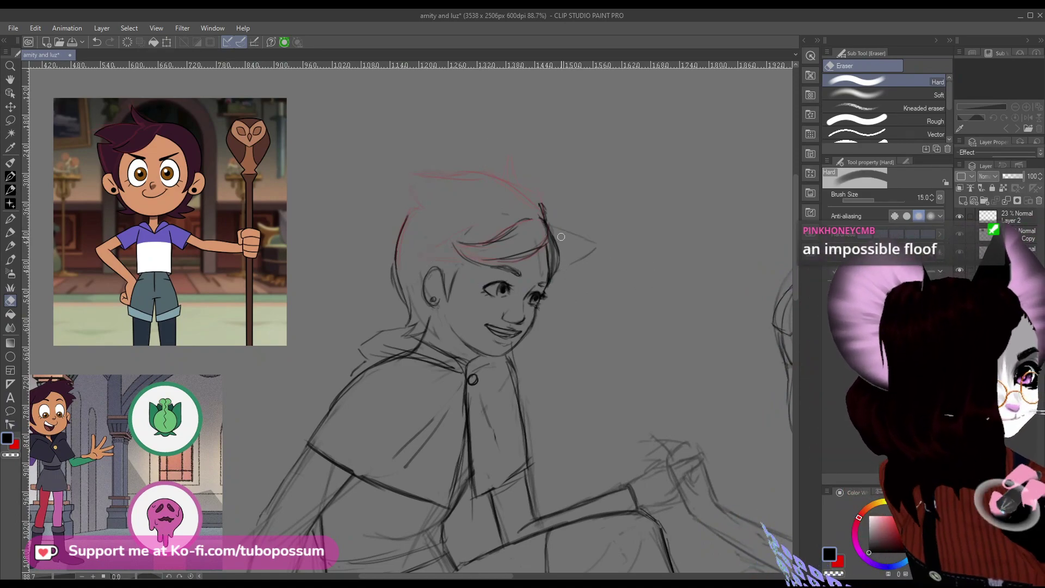
left_click_drag(553, 237, 557, 269)
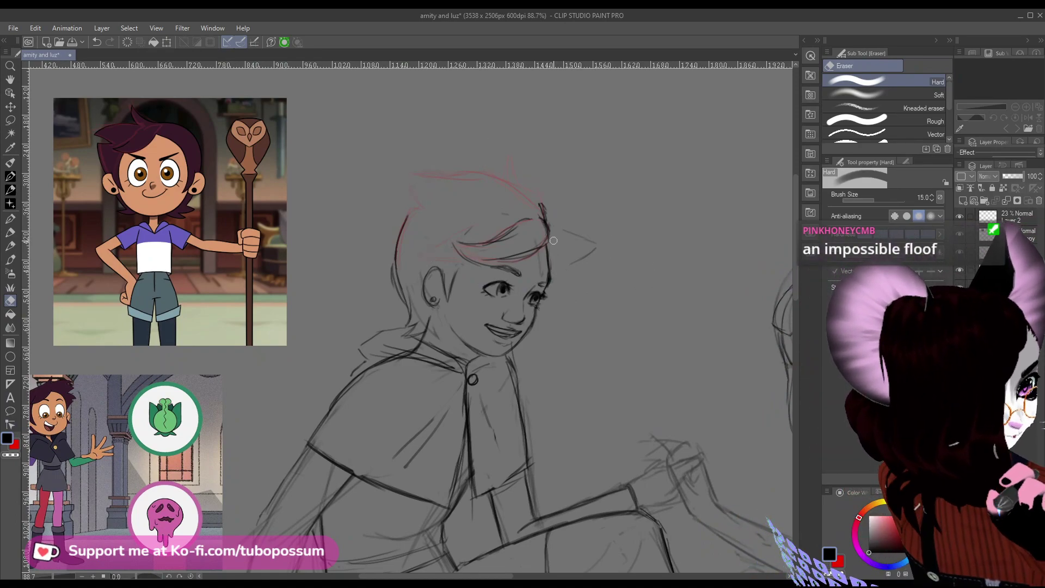
mouse_move(548, 226)
left_mouse_down()
mouse_move(605, 238)
mouse_move(592, 253)
mouse_move(570, 231)
left_mouse_up()
Erase the rest of the forward-pointing tuft with the Hard eraser at size 50 and hide Layer 2.
key("bracketright")
key("bracketright")
key("bracketright")
key("bracketright")
key("bracketright")
key("bracketright")
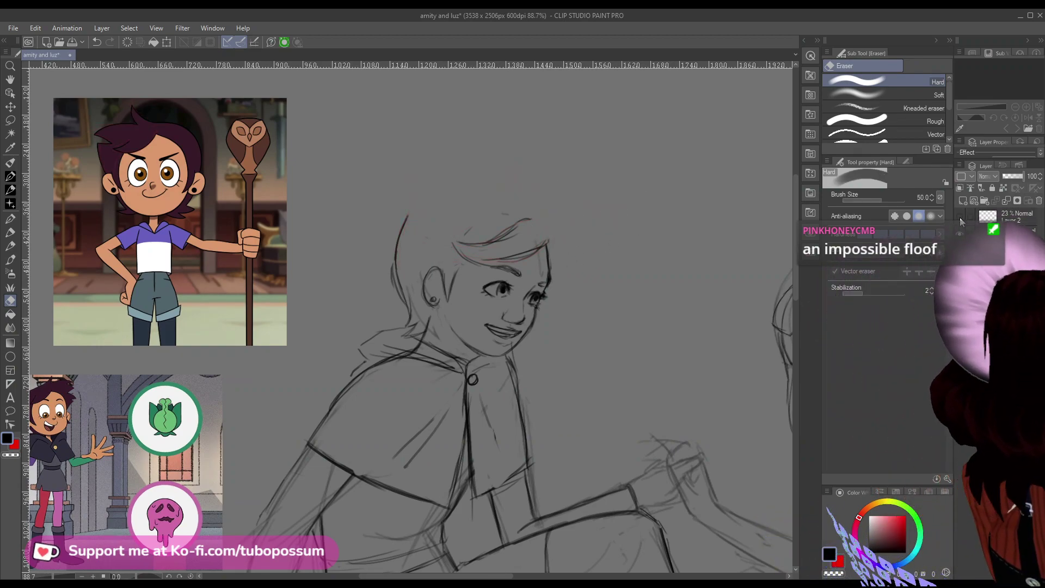
scroll(275, 401, "down", 3)
scroll(302, 378, "up", 2)
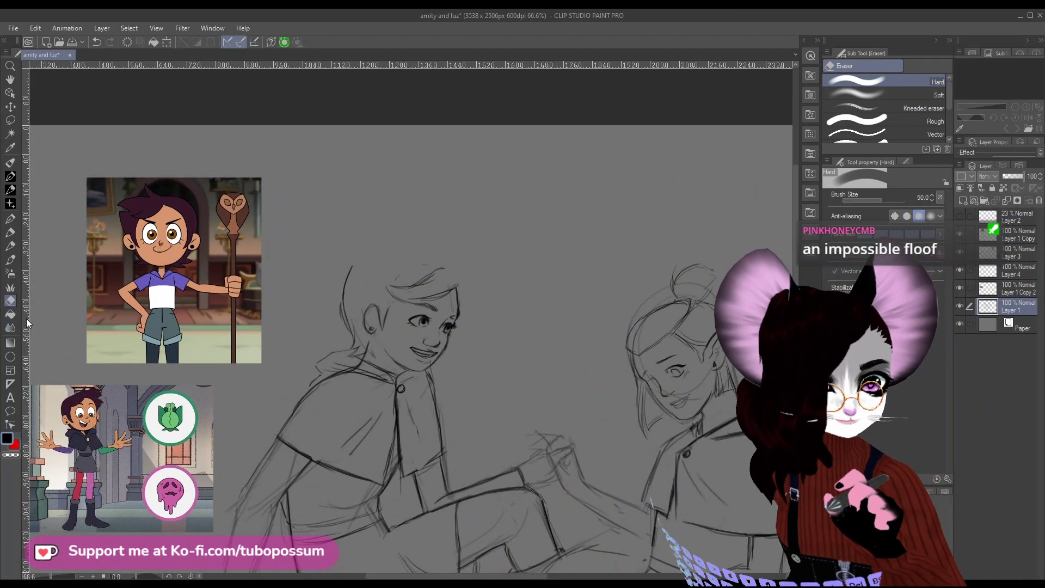
Erase the fringe above the short-haired figure's eyebrows with the Hard eraser at size 20.
left_click(10, 264)
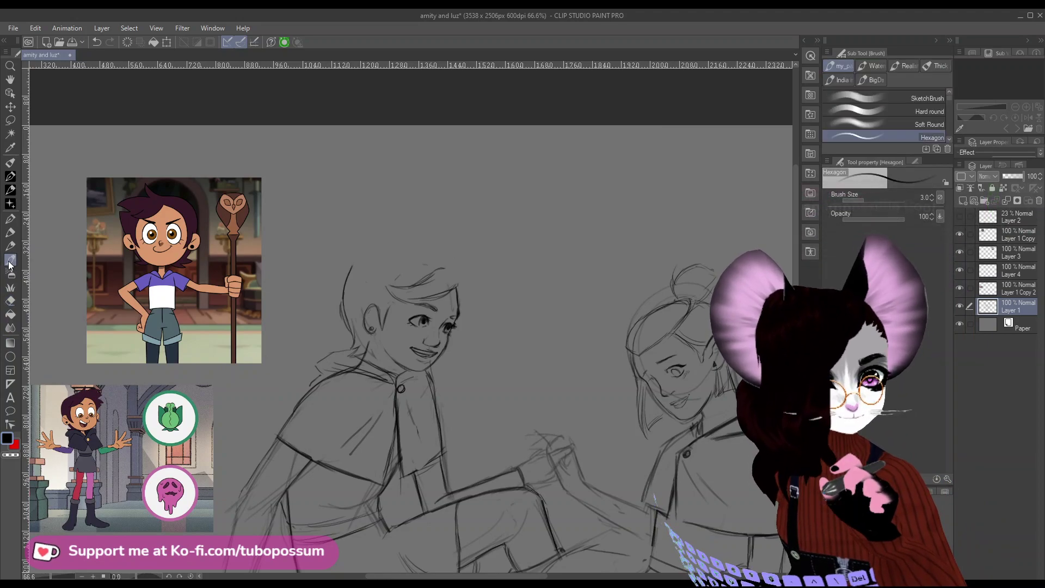
scroll(392, 220, "down", 2)
scroll(392, 219, "up", 1)
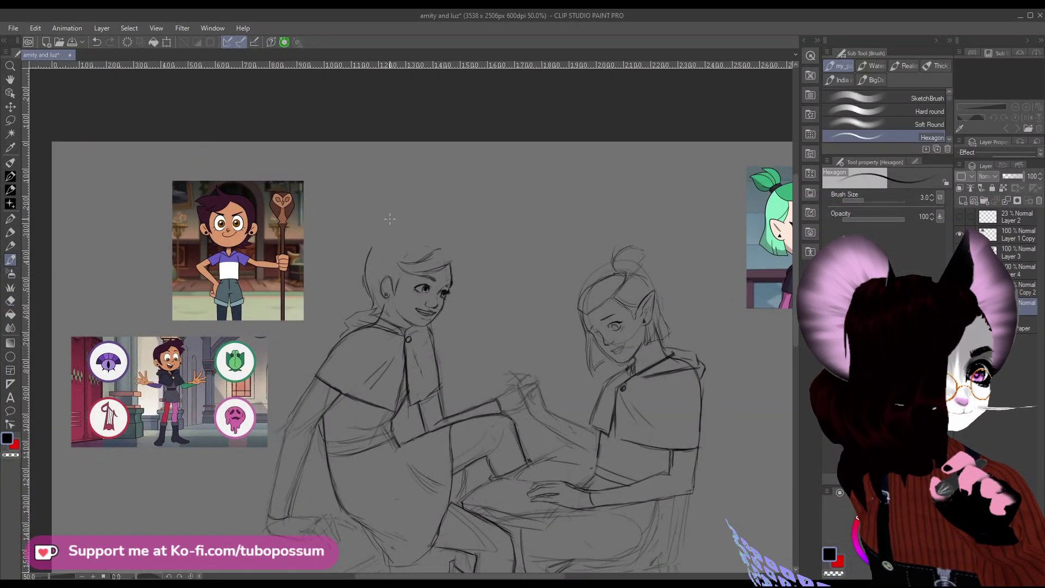
key("e")
key("bracketleft")
key("bracketleft")
key("bracketleft")
key("bracketleft")
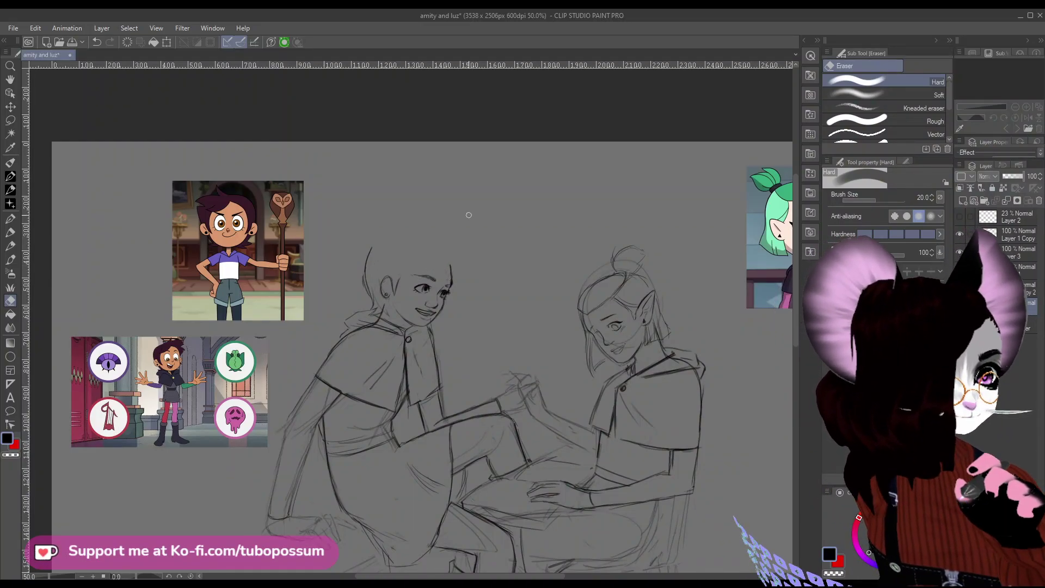
scroll(468, 215, "up", 2)
scroll(492, 237, "down", 1)
scroll(476, 227, "up", 1)
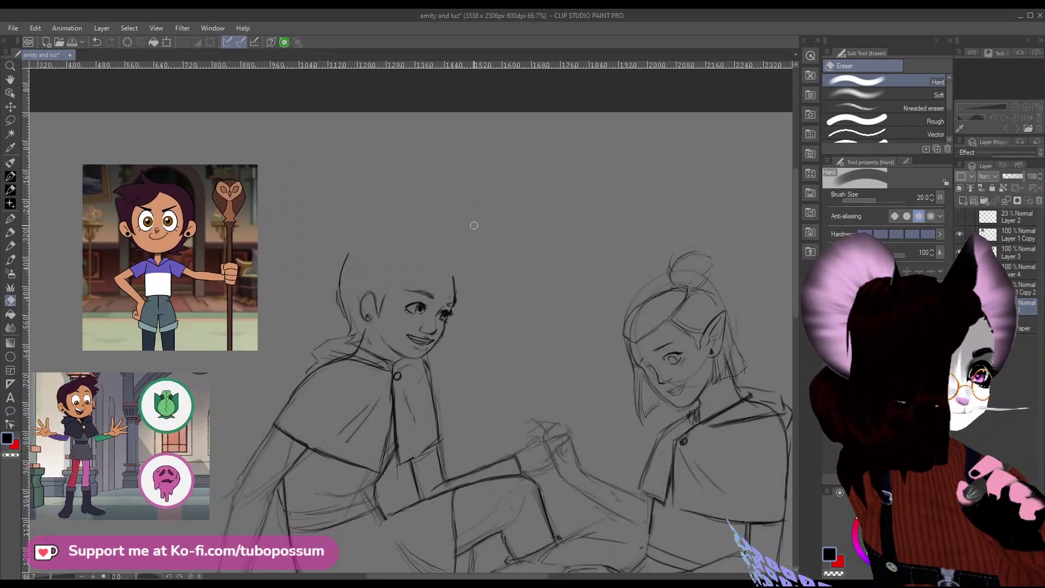
With the Hexagon brush at size 3, try a fringe line above the short-haired figure's brow and small strands in front of the forehead.
left_click(13, 261)
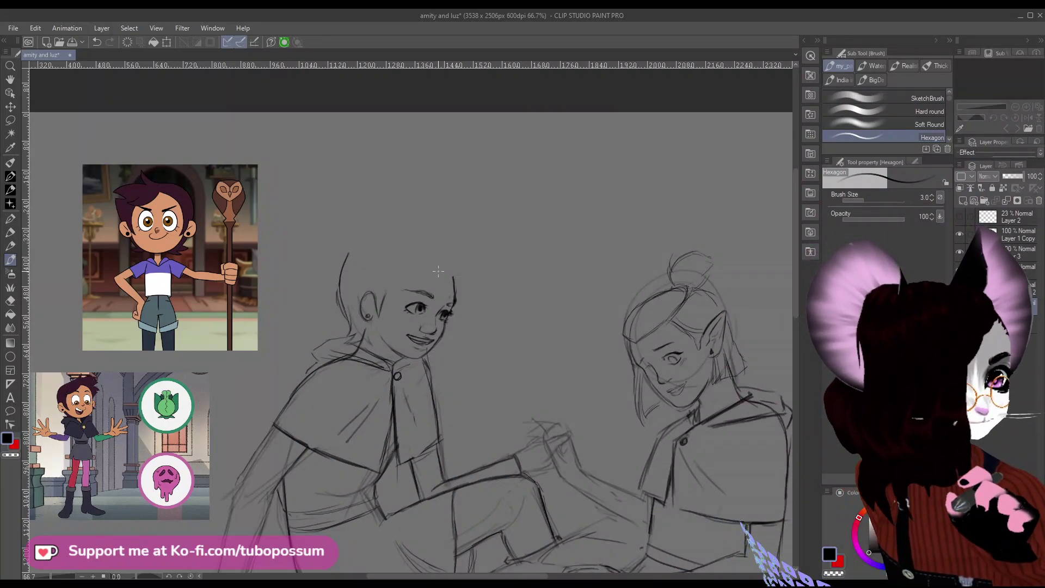
mouse_move(442, 265)
left_mouse_down()
mouse_move(380, 296)
mouse_move(444, 263)
mouse_move(388, 288)
left_mouse_up()
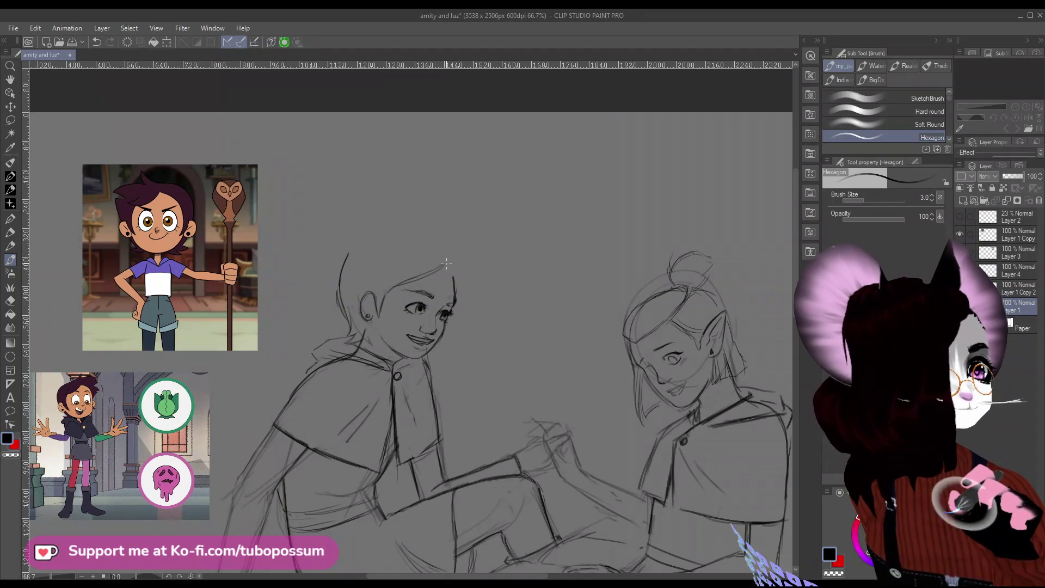
left_click_drag(442, 265, 379, 283)
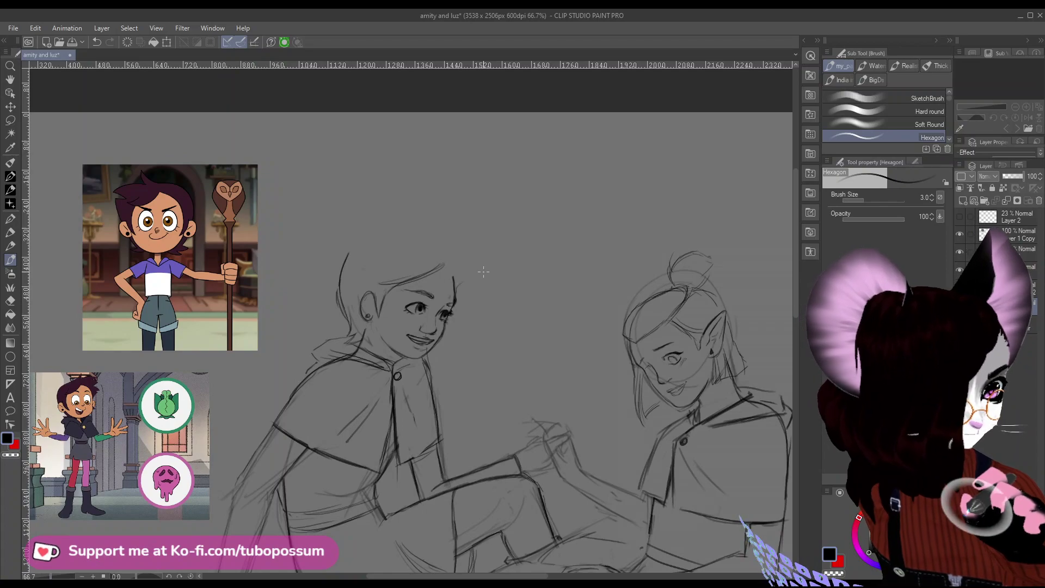
left_click_drag(479, 276, 459, 284)
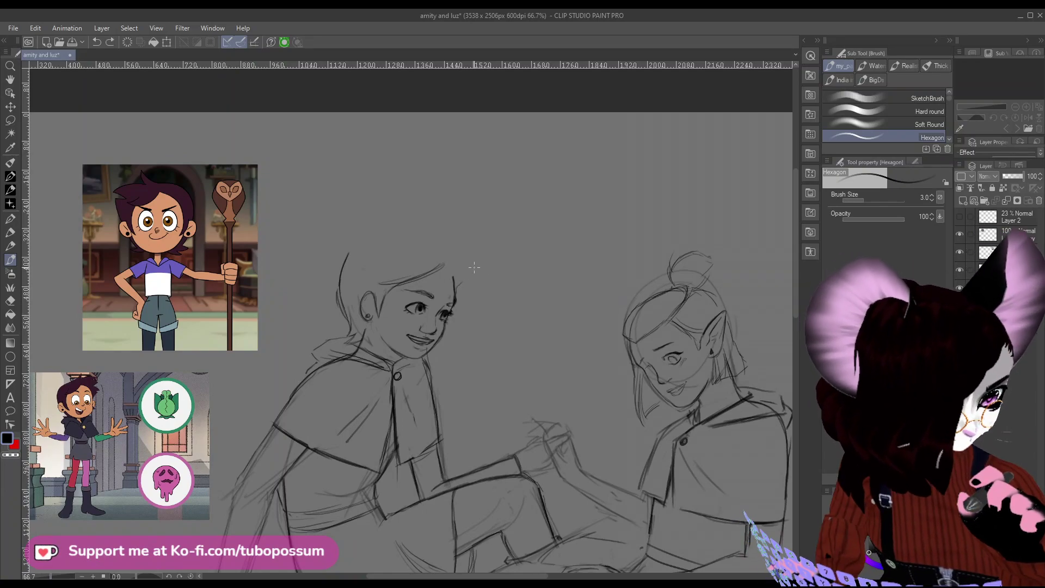
left_click_drag(447, 266, 466, 264)
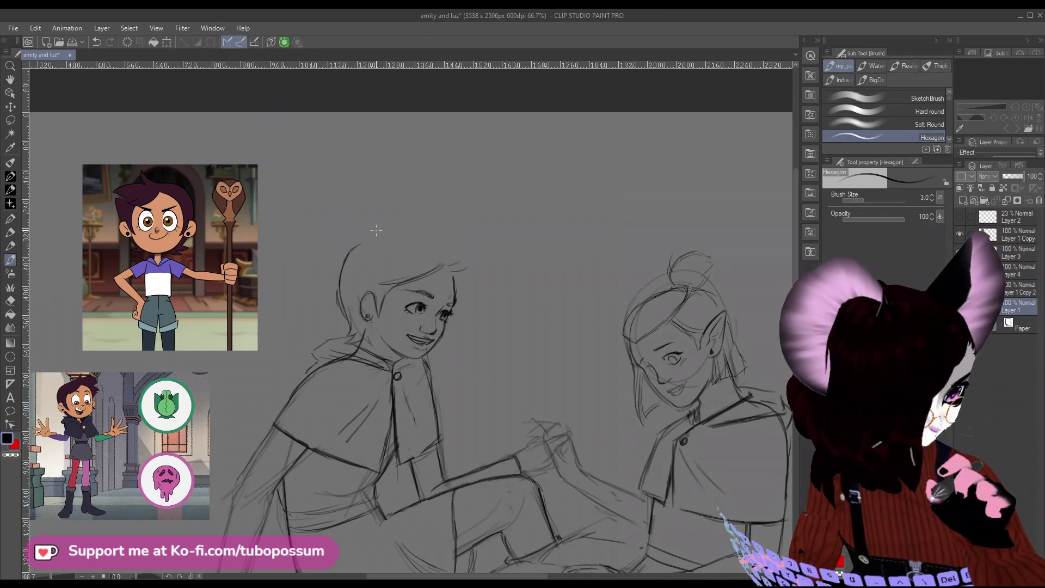
Draw the crown contour from the back of the short-haired figure's head to the forehead, redoing unsuccessful strokes, and add a forward-pointing tuft.
left_click_drag(366, 240, 450, 228)
key("ctrl+z")
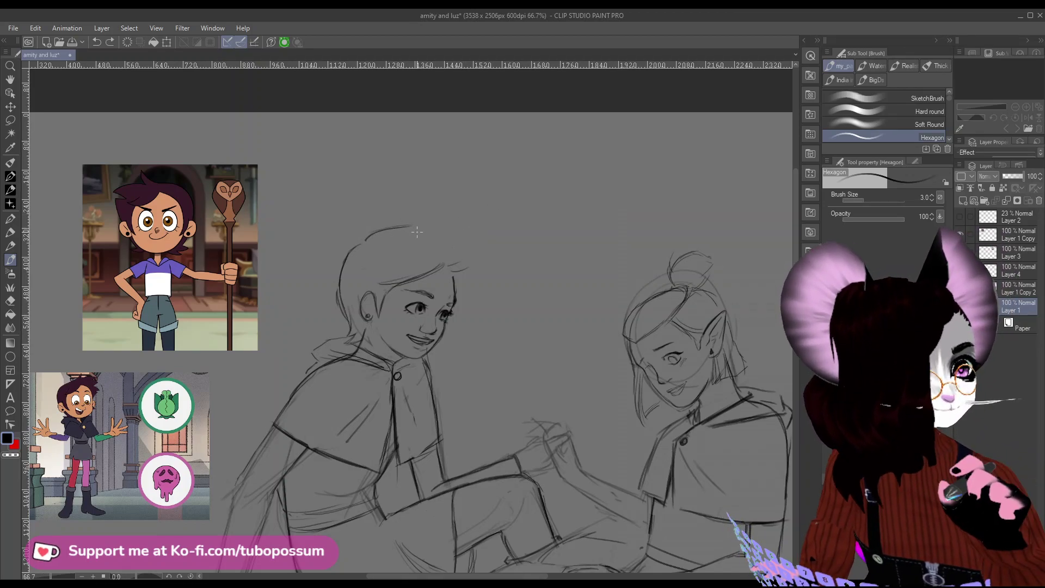
key("ctrl+z")
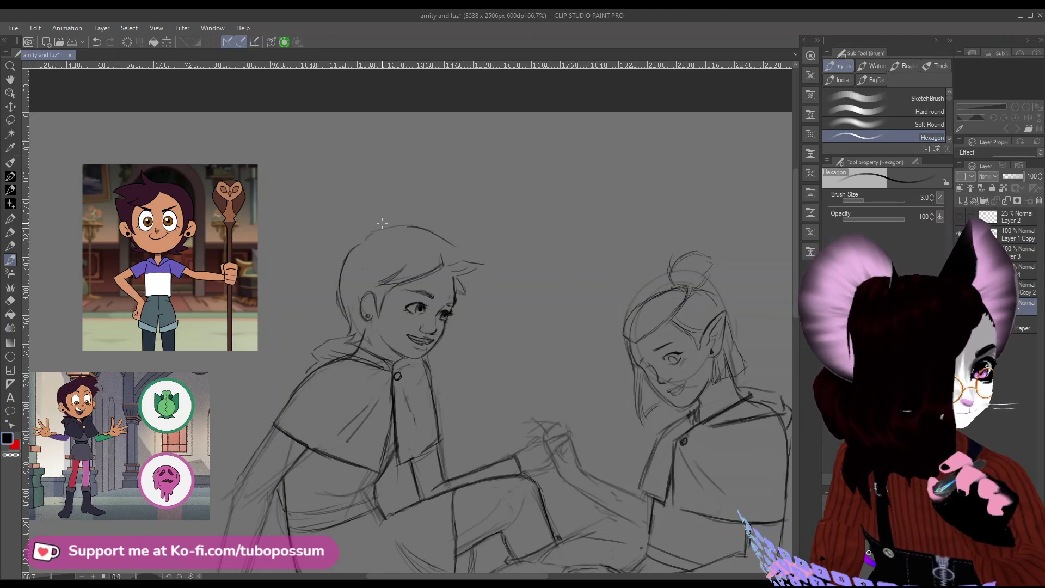
left_click_drag(366, 235, 400, 223)
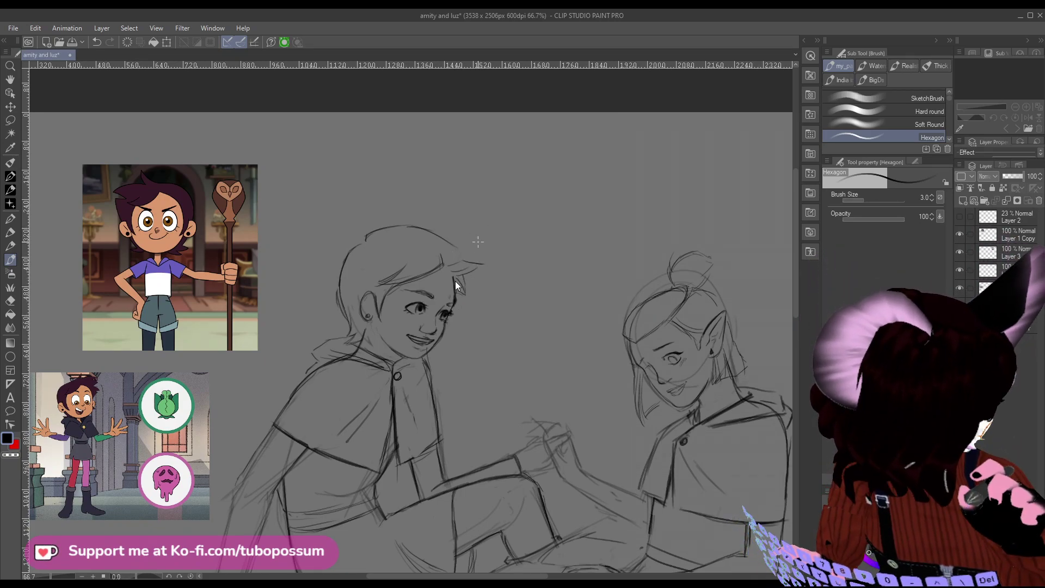
mouse_move(465, 259)
left_mouse_down()
mouse_move(487, 260)
mouse_move(452, 276)
left_mouse_up()
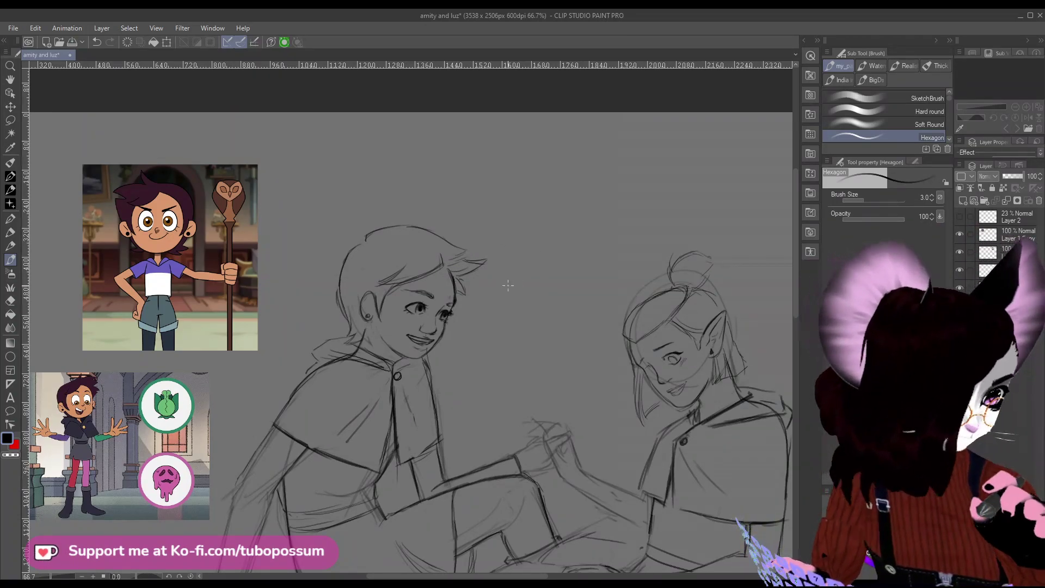
Erase the front end of the fringe line above the short-haired figure's forehead with the Hard eraser at size 20.
scroll(516, 279, "down", 2)
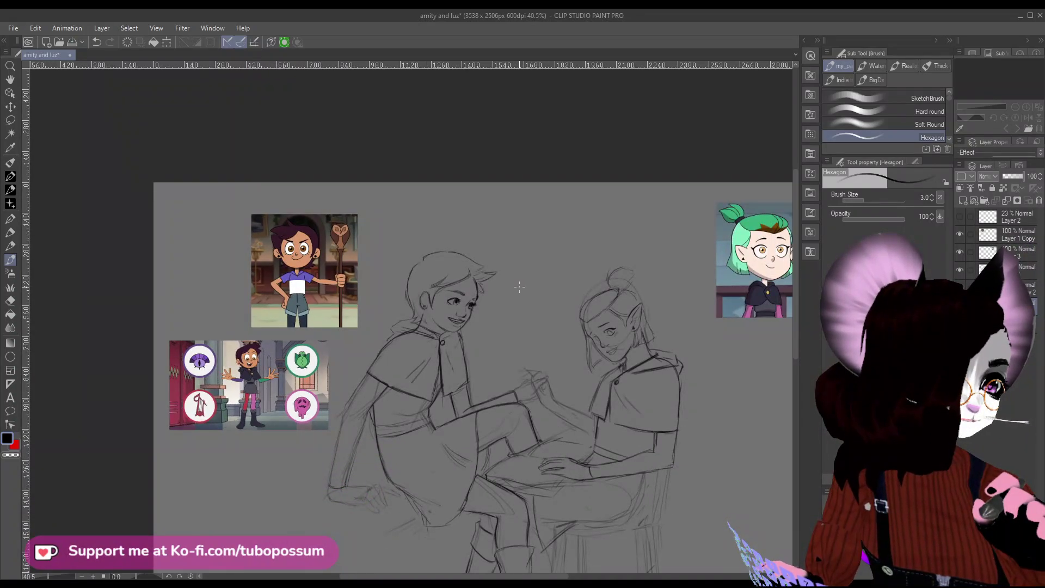
scroll(519, 286, "up", 3)
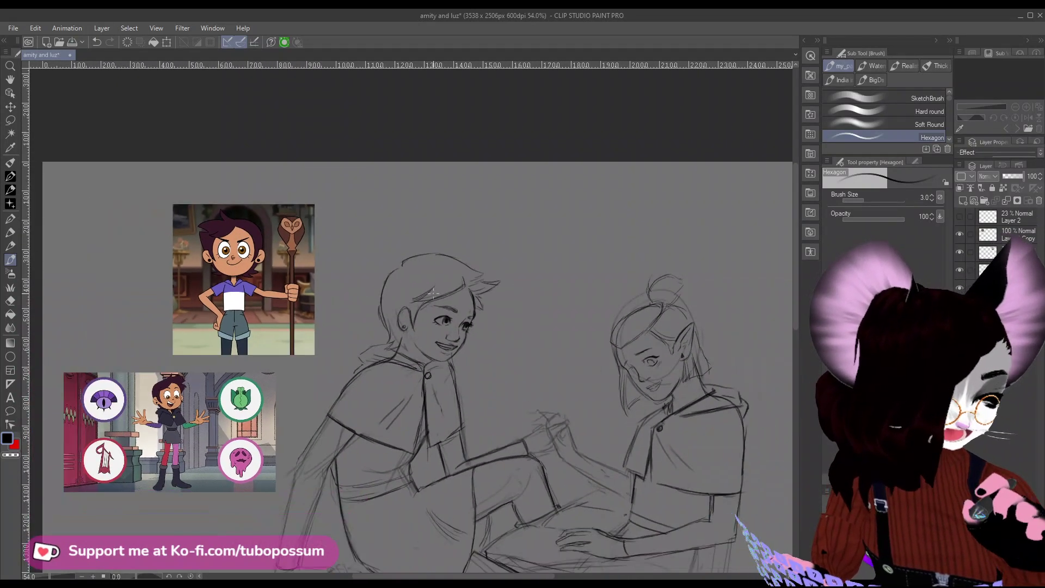
scroll(455, 294, "up", 1)
scroll(468, 286, "up", 2)
scroll(482, 278, "down", 1)
scroll(412, 266, "up", 1)
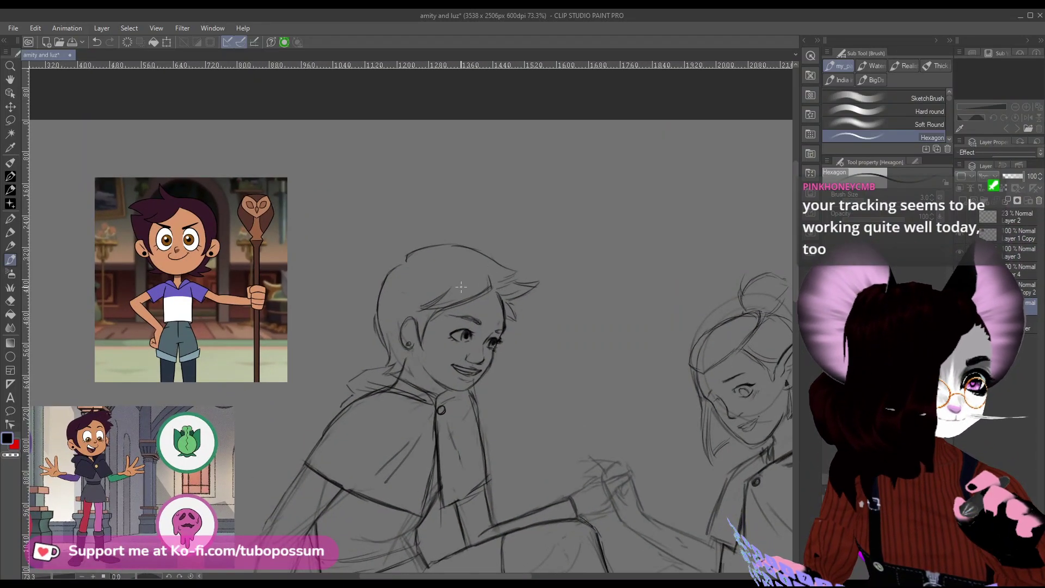
left_click(9, 300)
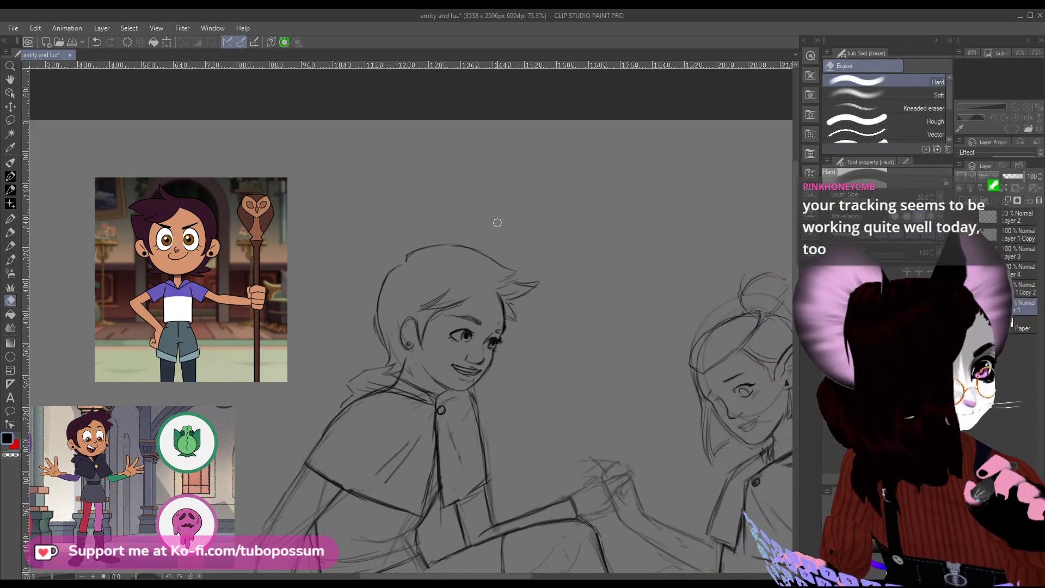
Set the Hexagon brush to size 2.5 and erase the remaining fringe strokes near the ear with the Hard eraser at size 30.
left_click(16, 260)
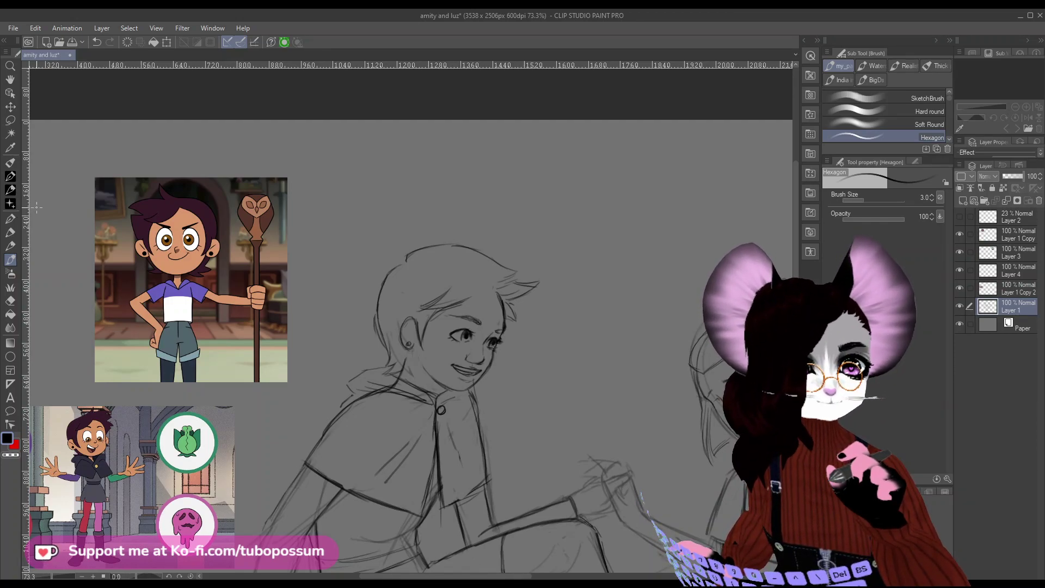
key("bracketleft")
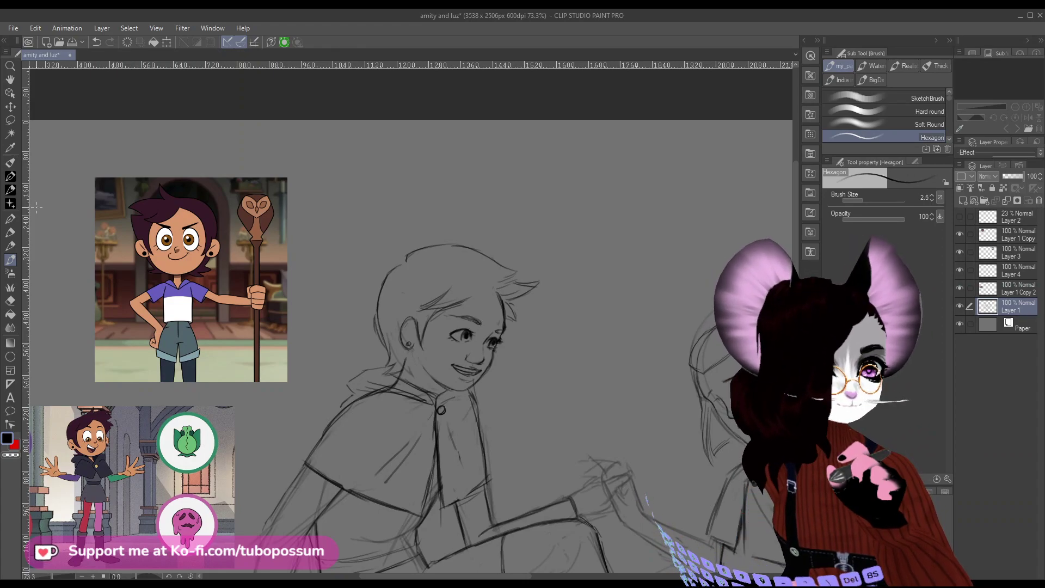
scroll(83, 119, "up", 2)
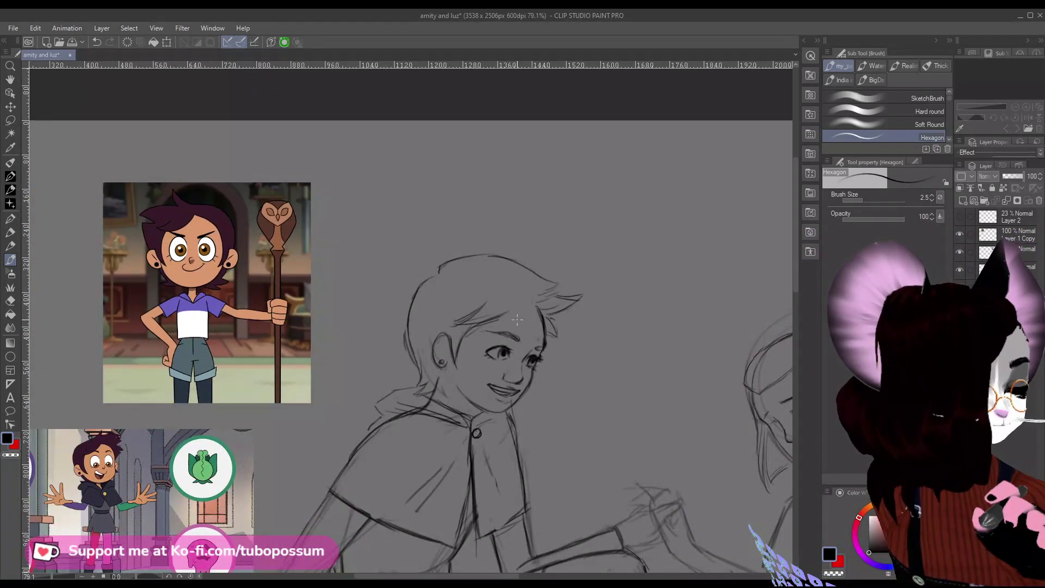
key("e")
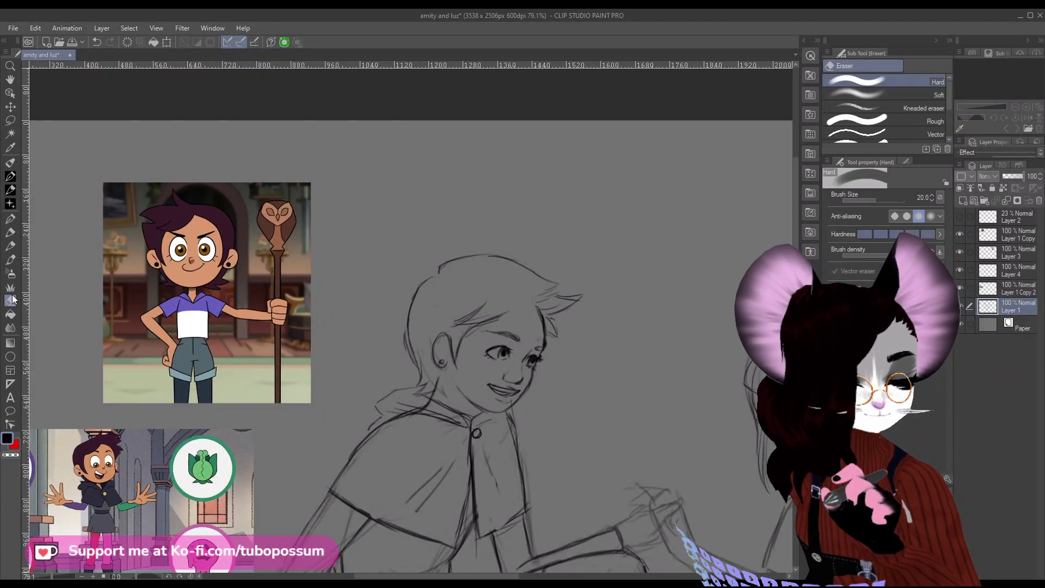
left_click_drag(480, 306, 464, 313)
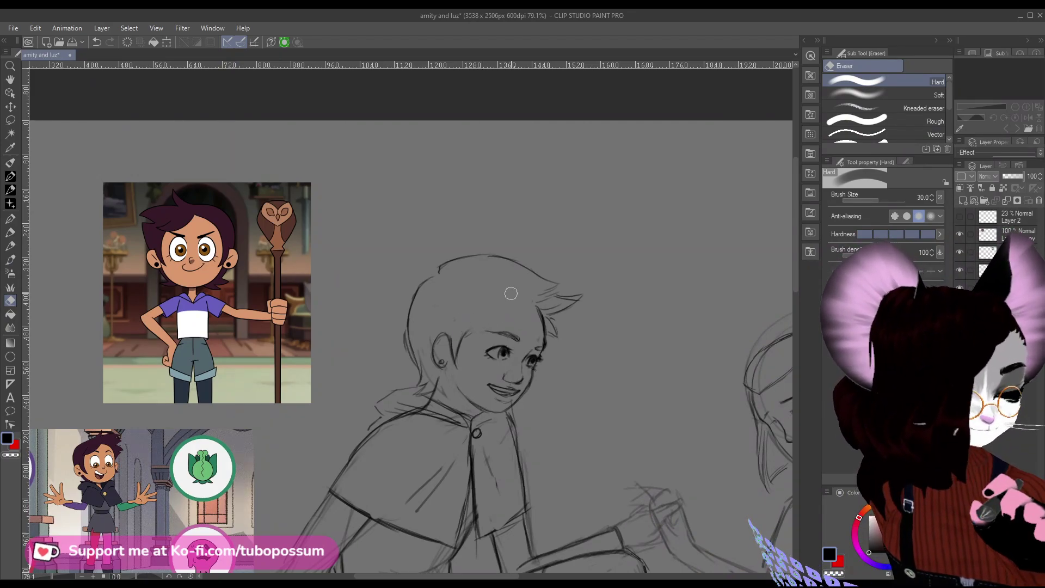
With the Hexagon brush at size 2.5, draw a fringe sweeping from the temple up over the forehead and strengthen the front tuft.
left_click(11, 259)
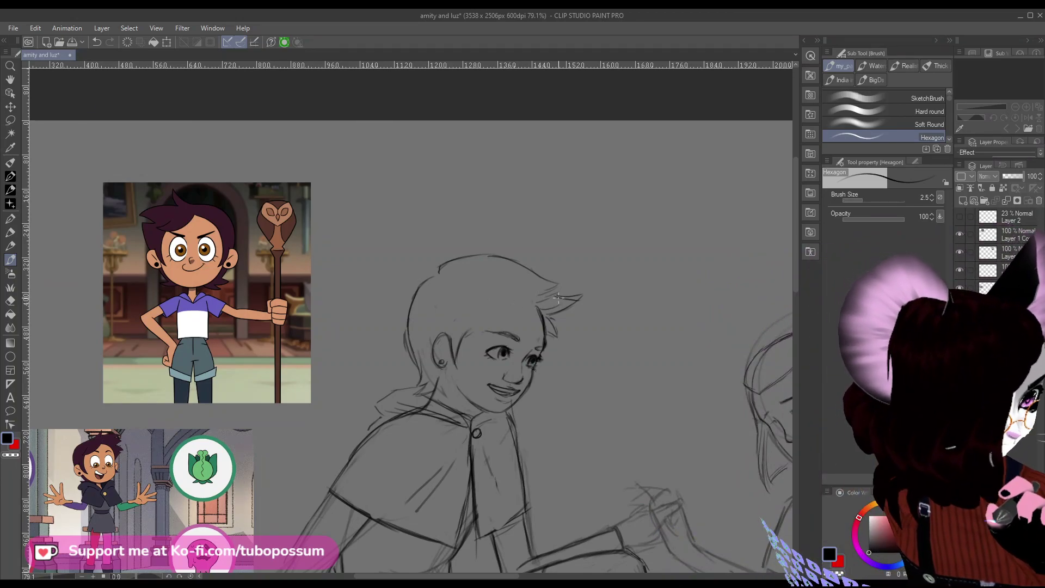
left_click_drag(539, 307, 556, 289)
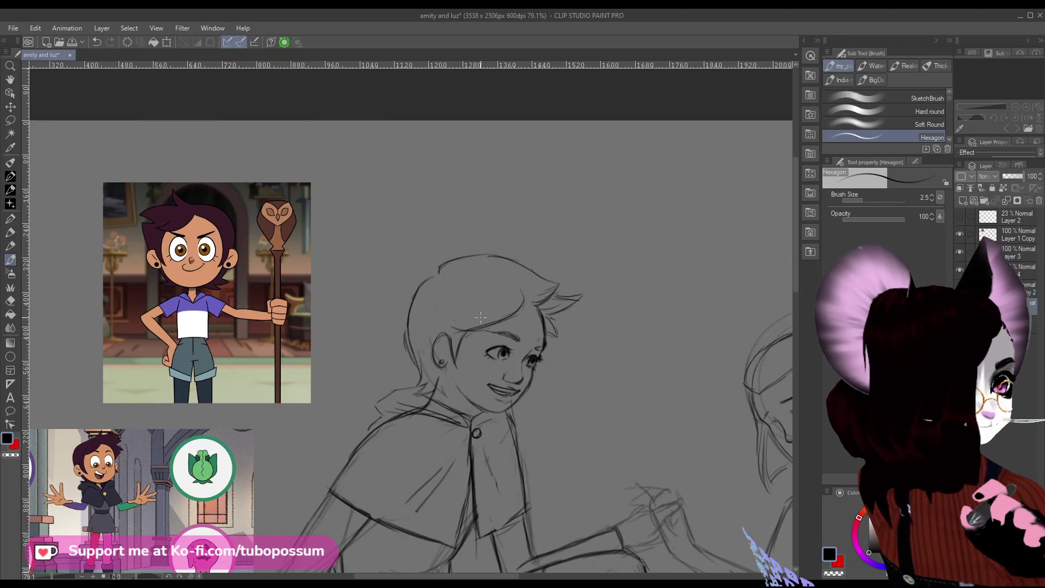
left_click_drag(498, 283, 525, 289)
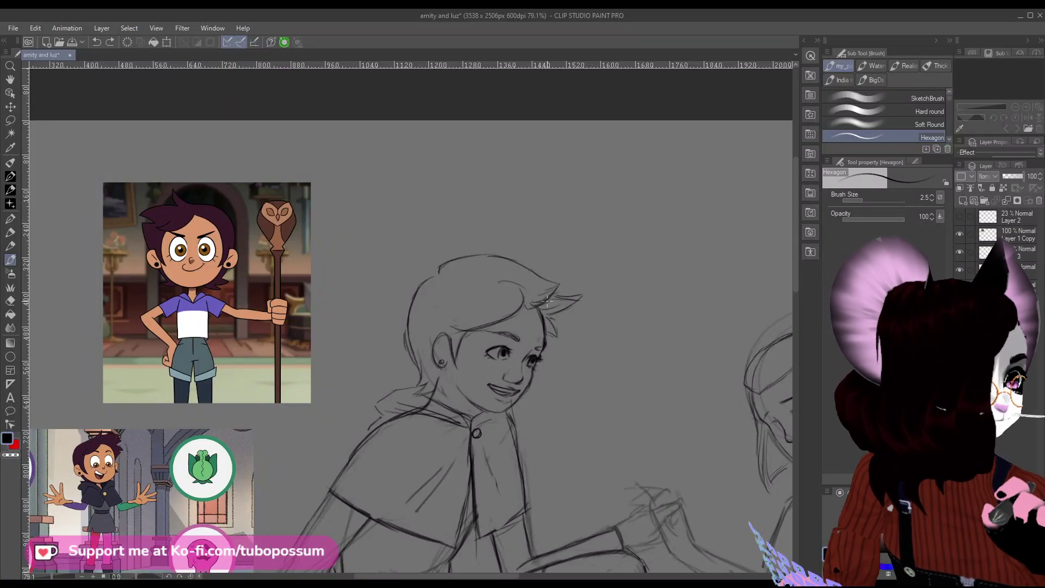
left_click_drag(527, 303, 538, 297)
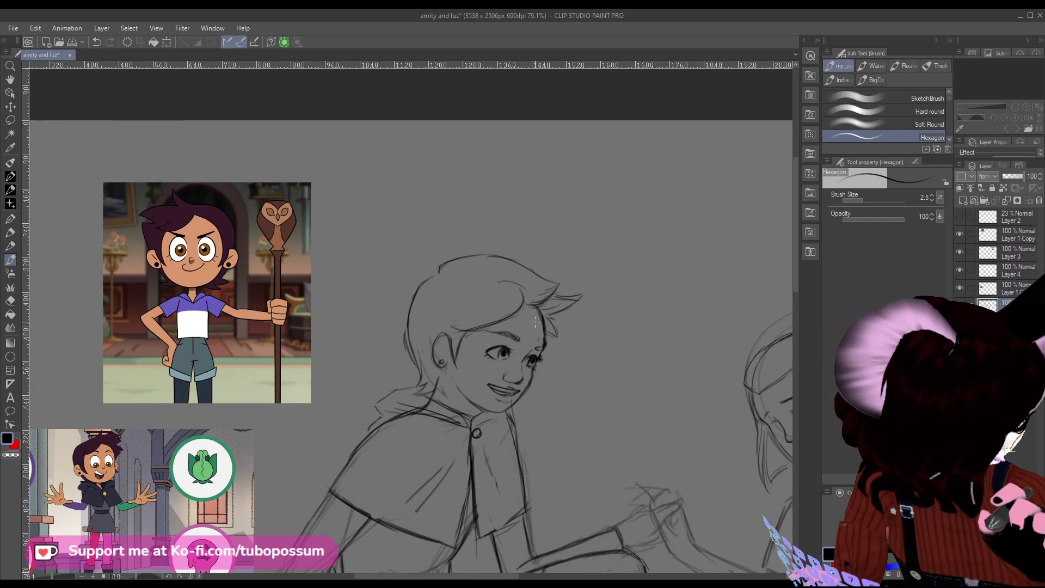
left_click_drag(575, 298, 562, 287)
scroll(563, 287, "down", 3)
scroll(516, 262, "up", 2)
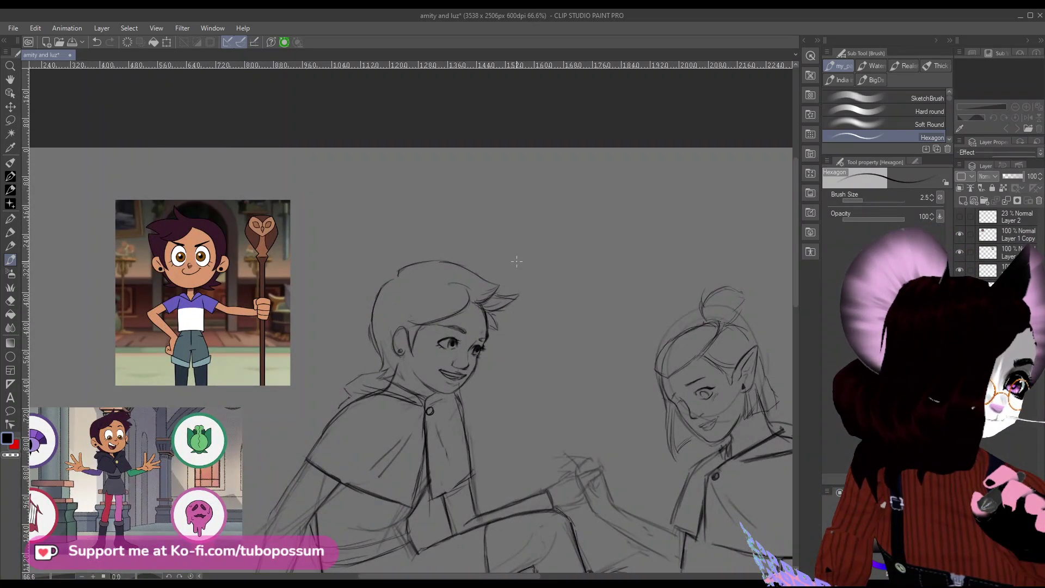
Erase the forward-pointing tuft and the crown line of the short-haired figure with the Hard eraser, reducing it from size 70 to 40.
left_click(11, 301)
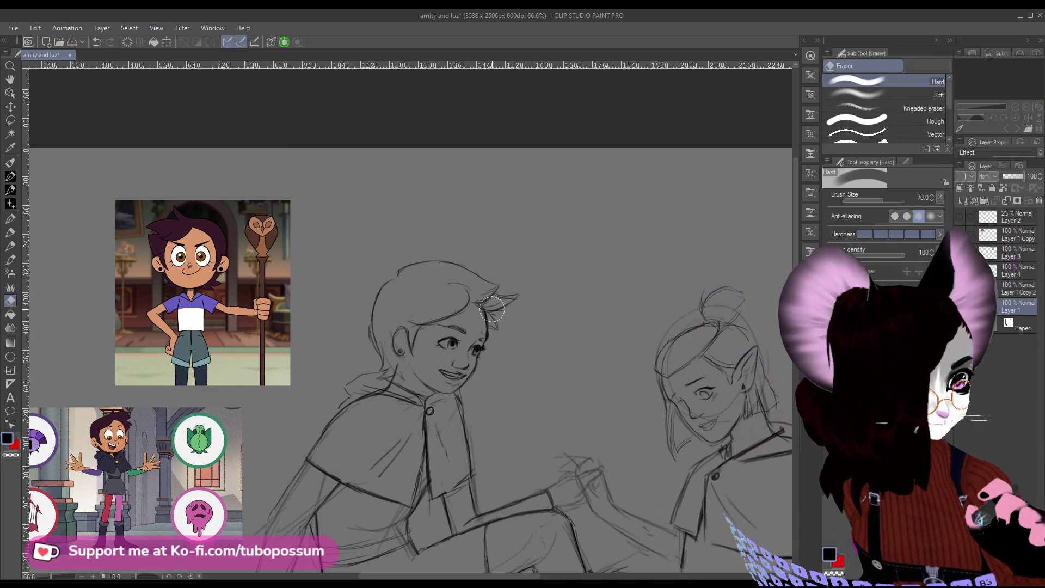
key("bracketright")
left_click_drag(480, 300, 495, 338)
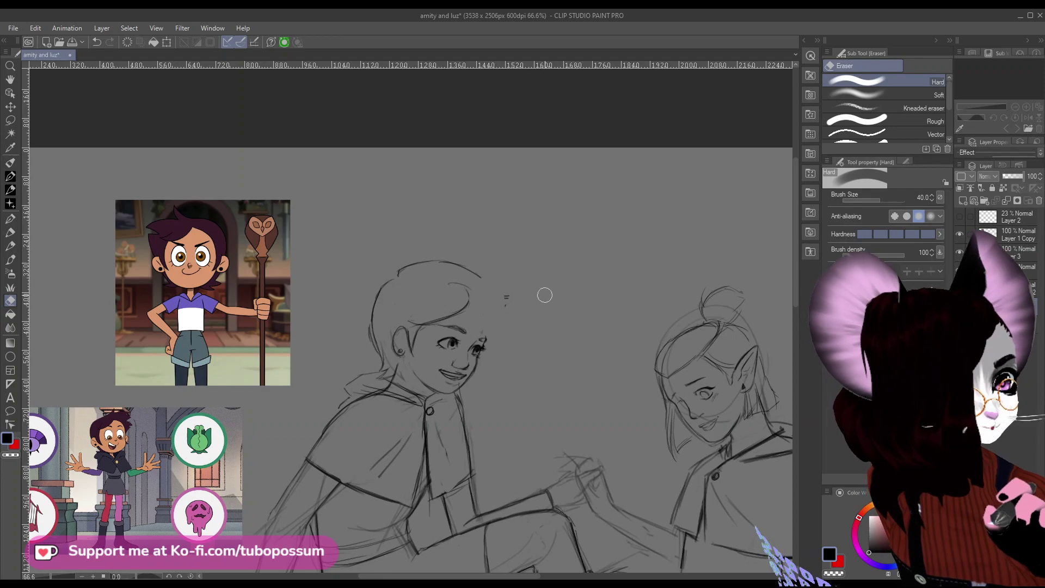
left_click_drag(430, 266, 497, 262)
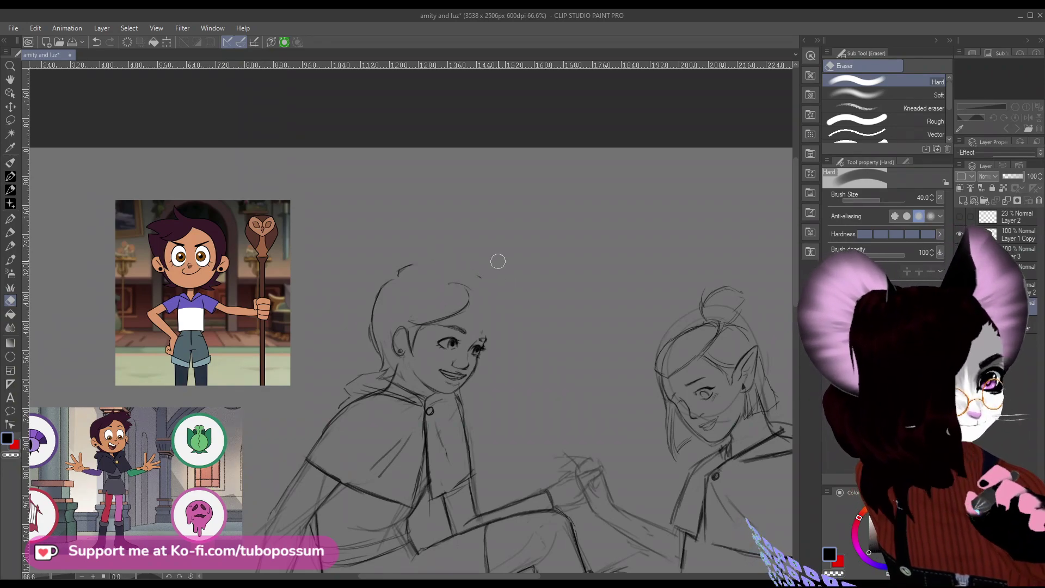
Redraw the crown line with the Hexagon brush at size 2.5, ending in two pointed strands in front of the forehead.
left_click(10, 260)
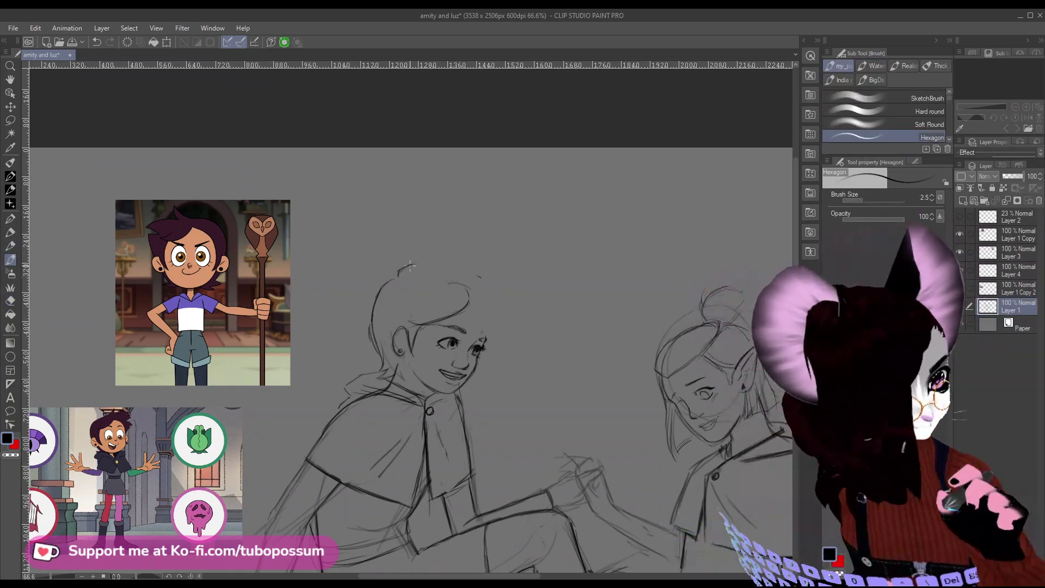
left_click_drag(408, 266, 443, 268)
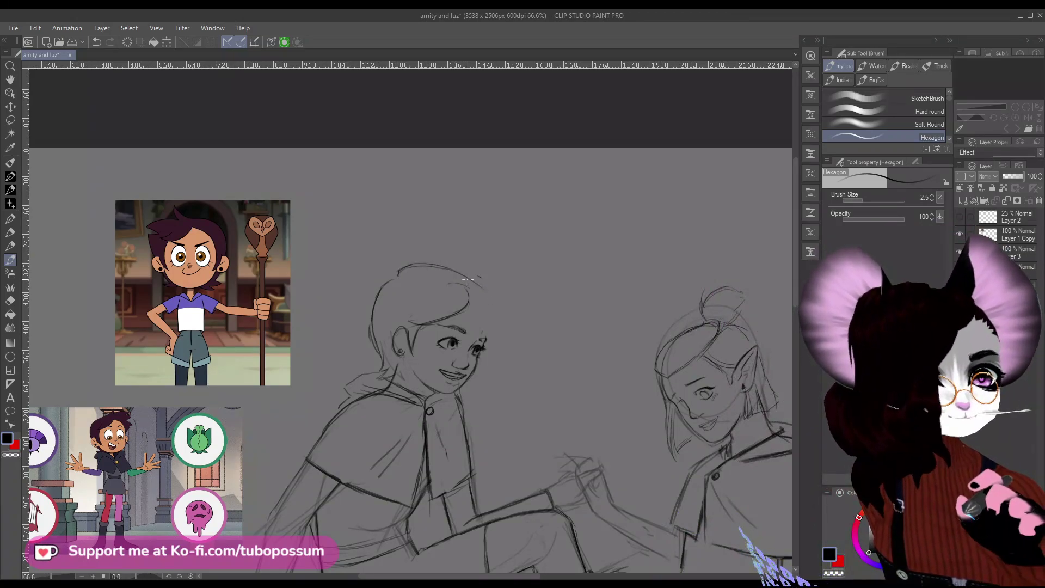
mouse_move(481, 306)
left_mouse_down()
mouse_move(518, 296)
mouse_move(498, 295)
mouse_move(505, 327)
mouse_move(494, 318)
mouse_move(511, 330)
left_mouse_up()
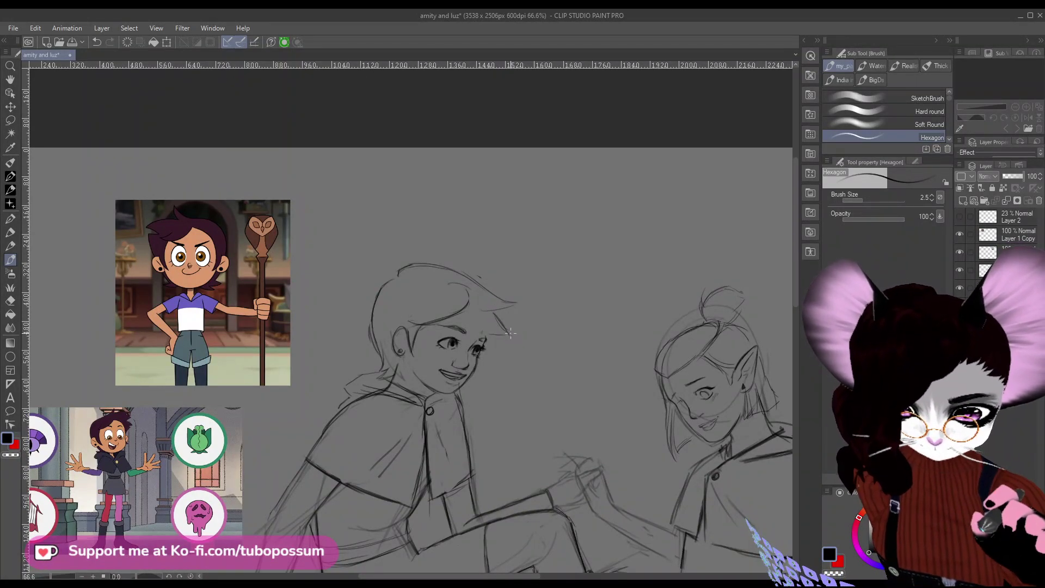
mouse_move(487, 309)
left_mouse_down()
mouse_move(510, 313)
mouse_move(487, 340)
left_mouse_up()
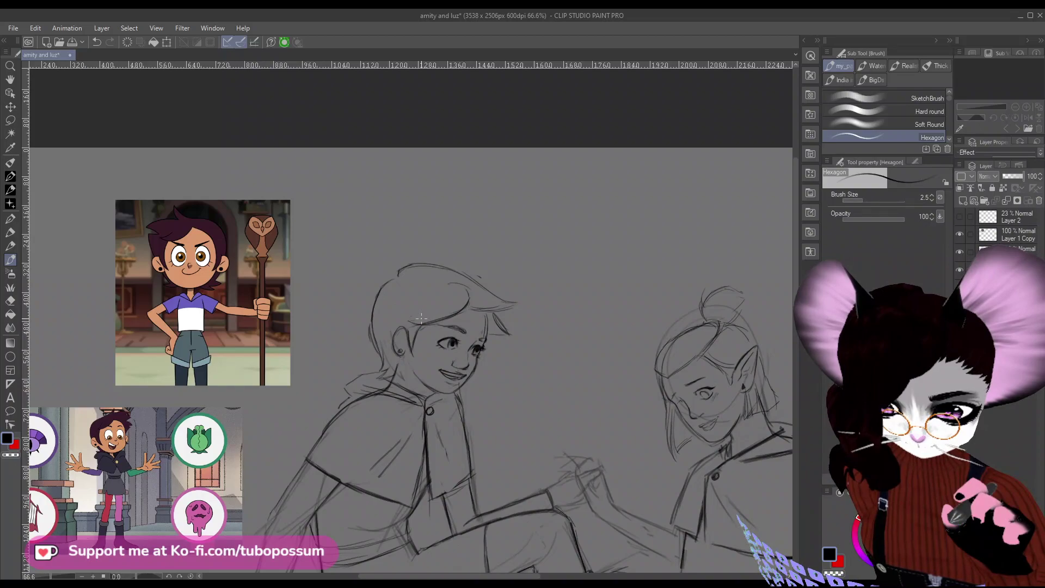
Refine the lower pointed strand beside the forehead and the hair edge near the far eye with the Hexagon brush at size 2.5.
key("e")
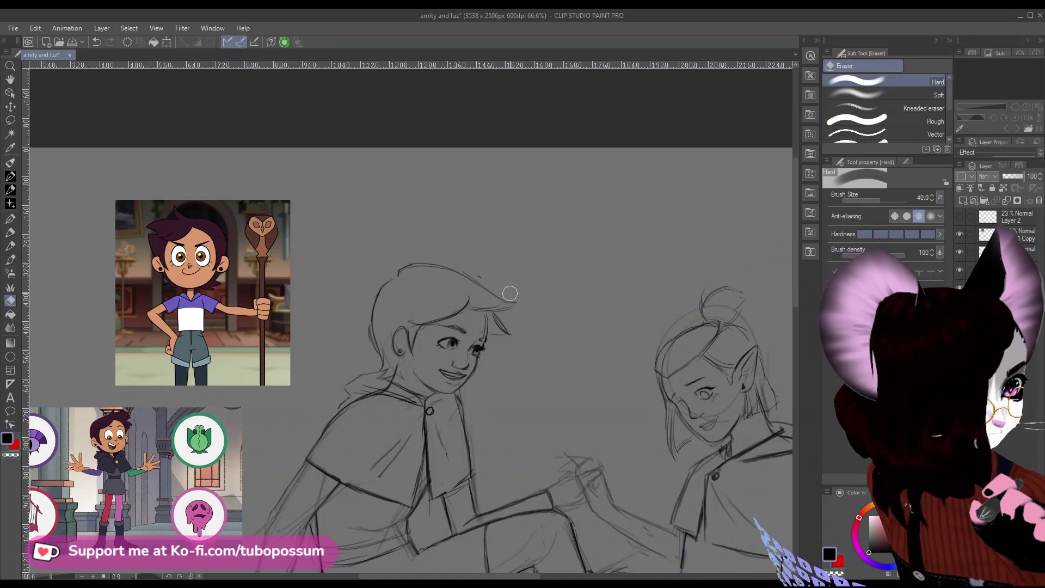
left_click(11, 260)
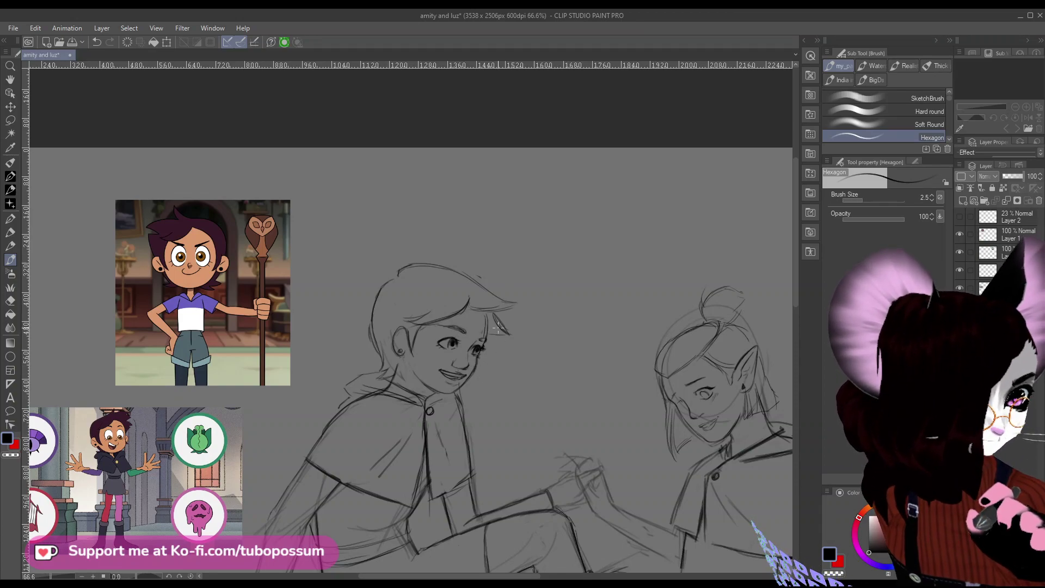
mouse_move(490, 325)
left_mouse_down()
mouse_move(496, 338)
mouse_move(503, 326)
left_mouse_up()
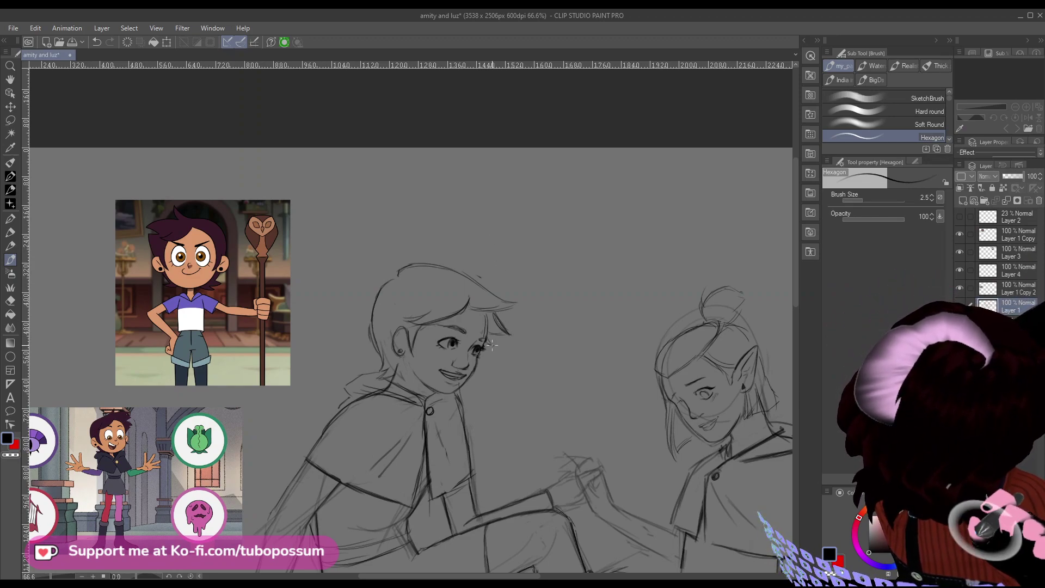
left_click_drag(495, 309, 511, 312)
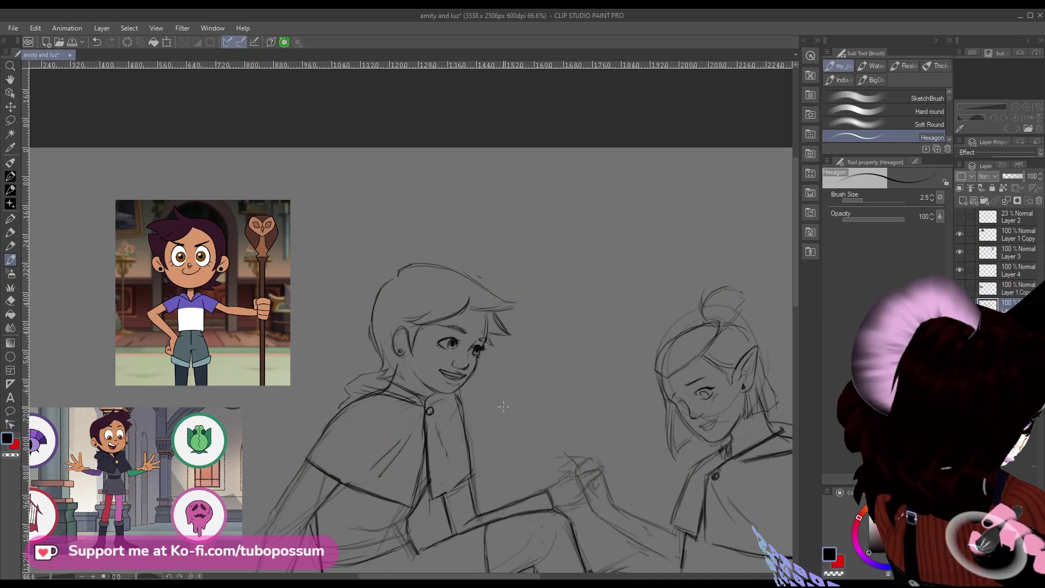
key("e")
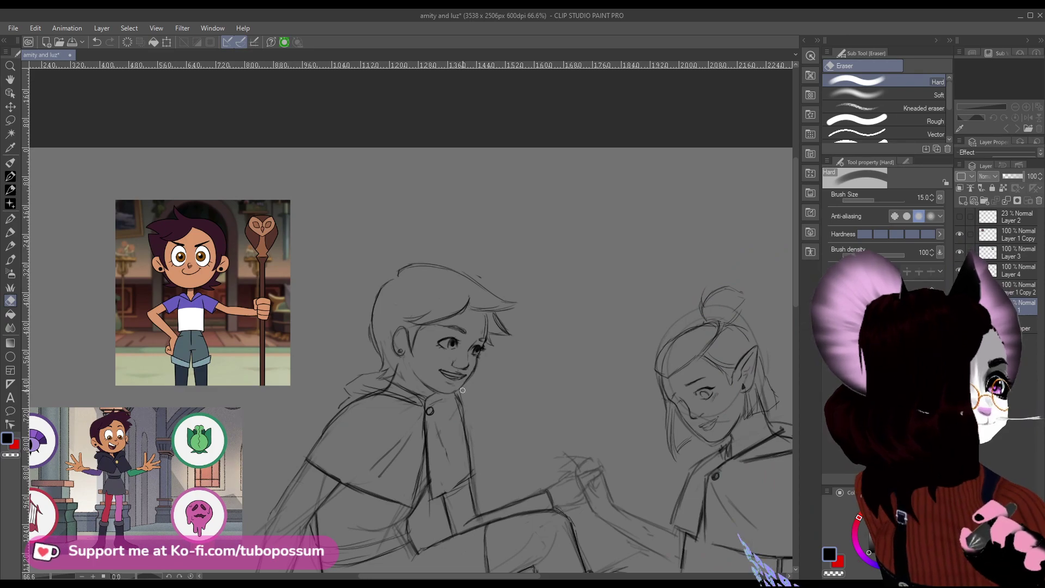
Clean up the stray marks along the short-haired figure's fringe above the brow with the Hard eraser at size 15.
scroll(484, 393, "down", 2)
scroll(443, 343, "down", 1)
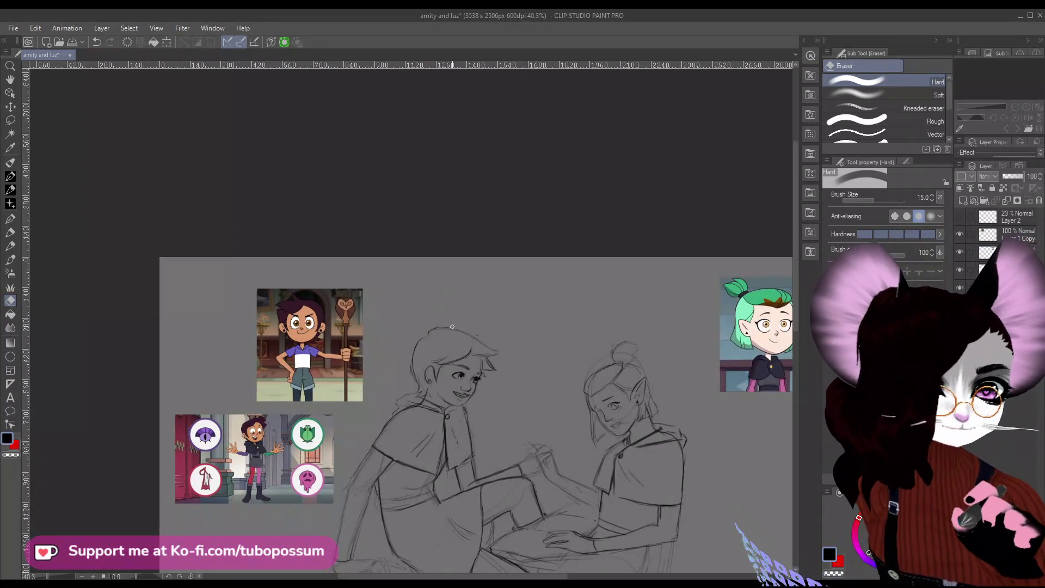
scroll(451, 327, "up", 2)
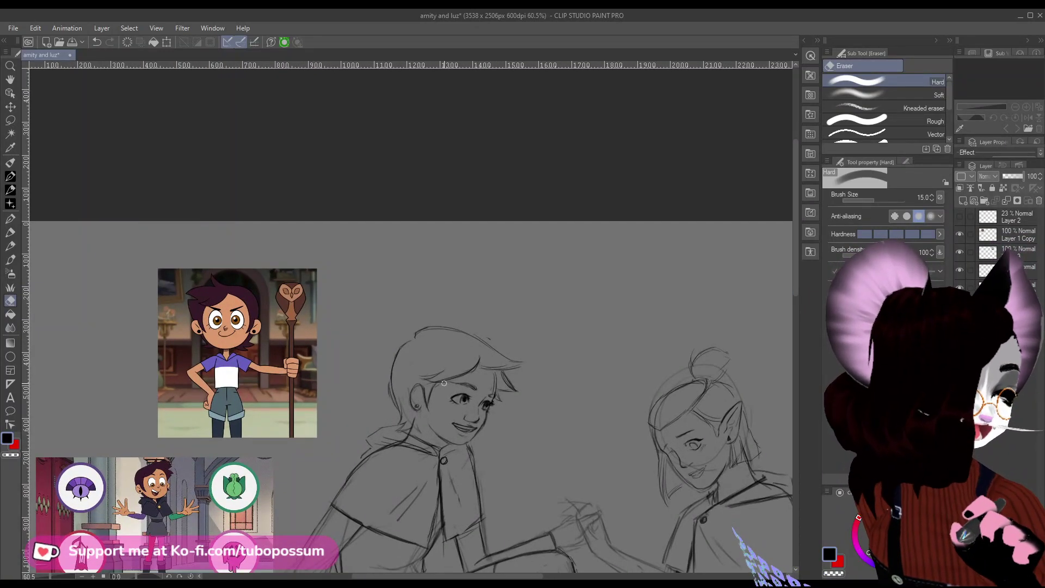
left_click_drag(465, 369, 471, 367)
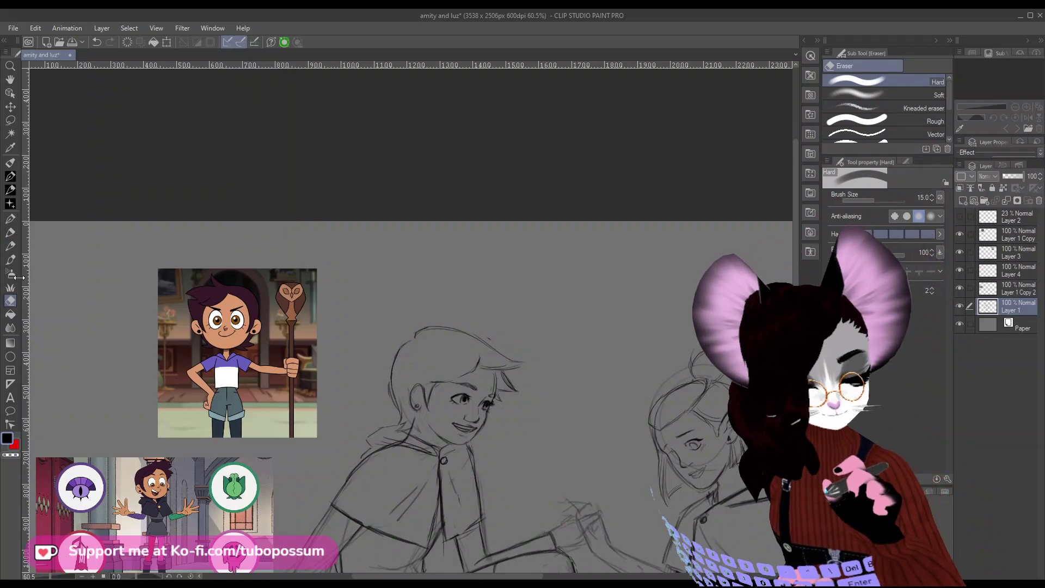
Extend the crown line into a longer pointed strand in front of the forehead with the Hexagon brush at size 2.5.
key("b")
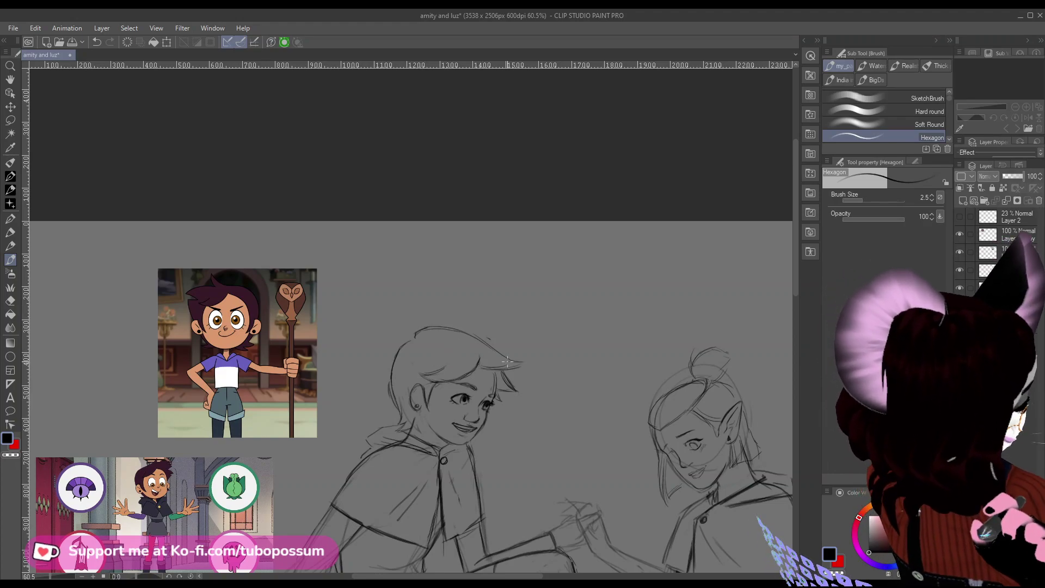
left_click_drag(478, 338, 510, 358)
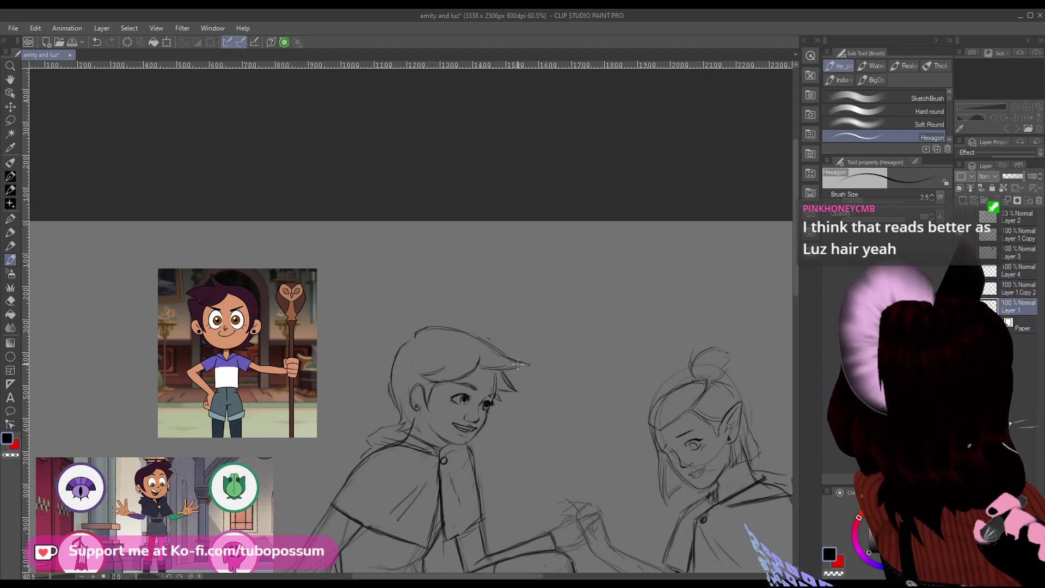
scroll(518, 364, "down", 2)
scroll(501, 370, "up", 3)
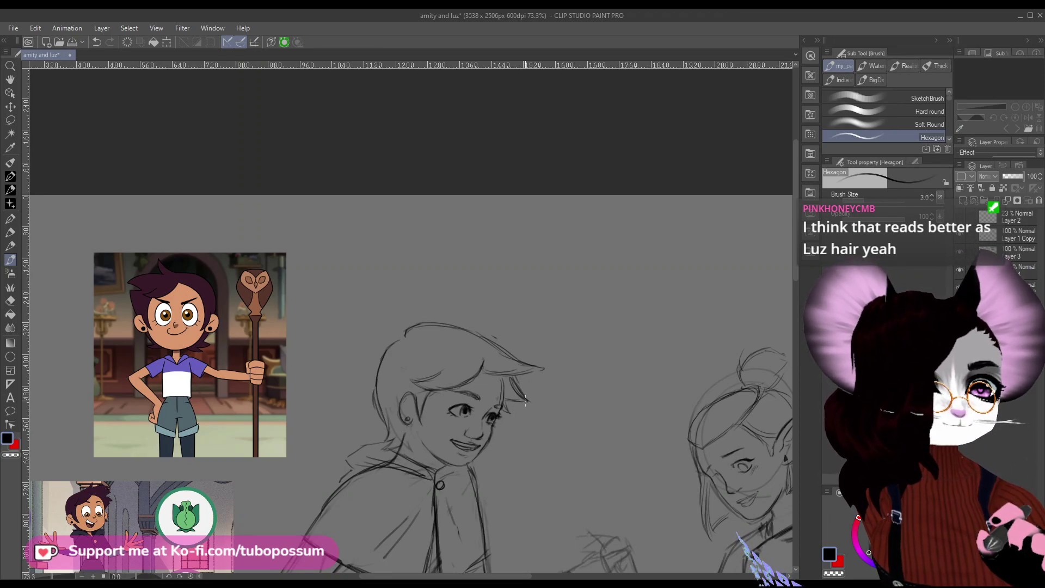
Erase the front of the crown line with the Hard eraser and redraw it as two stepped points using the Hexagon brush at size 3.
key("e")
left_click_drag(541, 367, 505, 349)
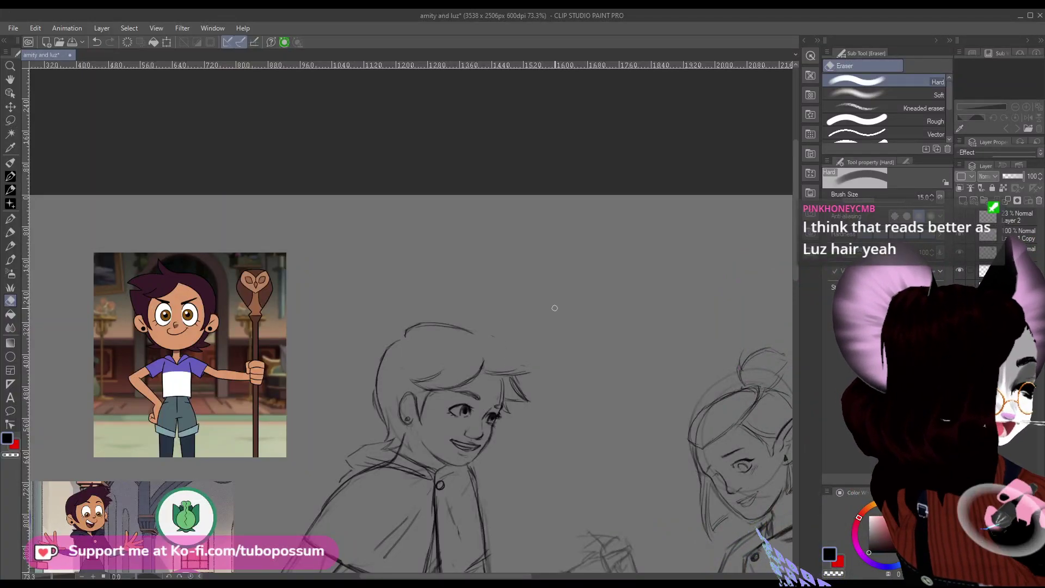
key("b")
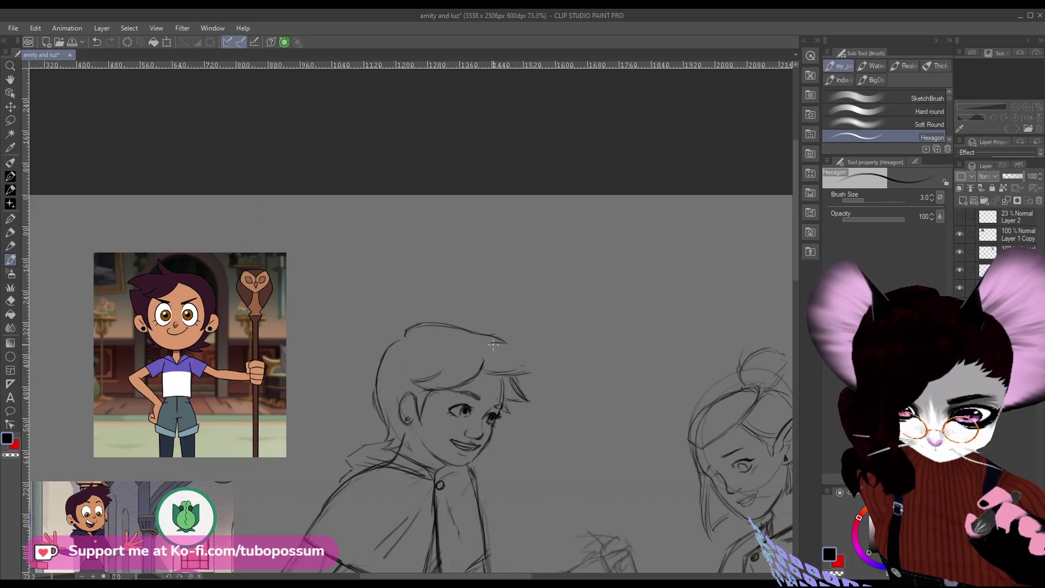
left_click_drag(508, 357, 532, 372)
left_click_drag(458, 327, 501, 338)
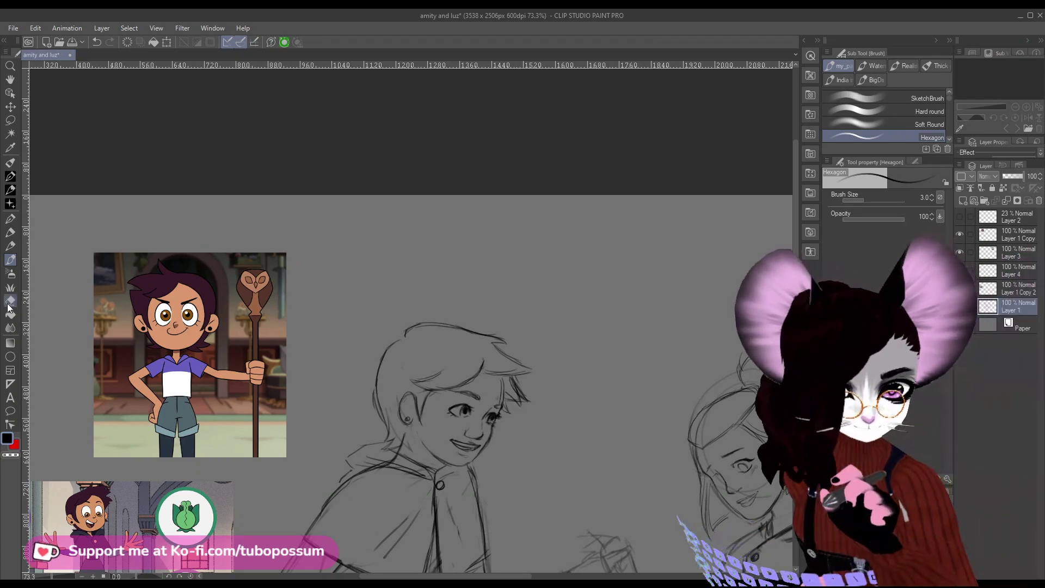
Trim the lower pointed strand beside the forehead with the Hard eraser at size 15.
key("e")
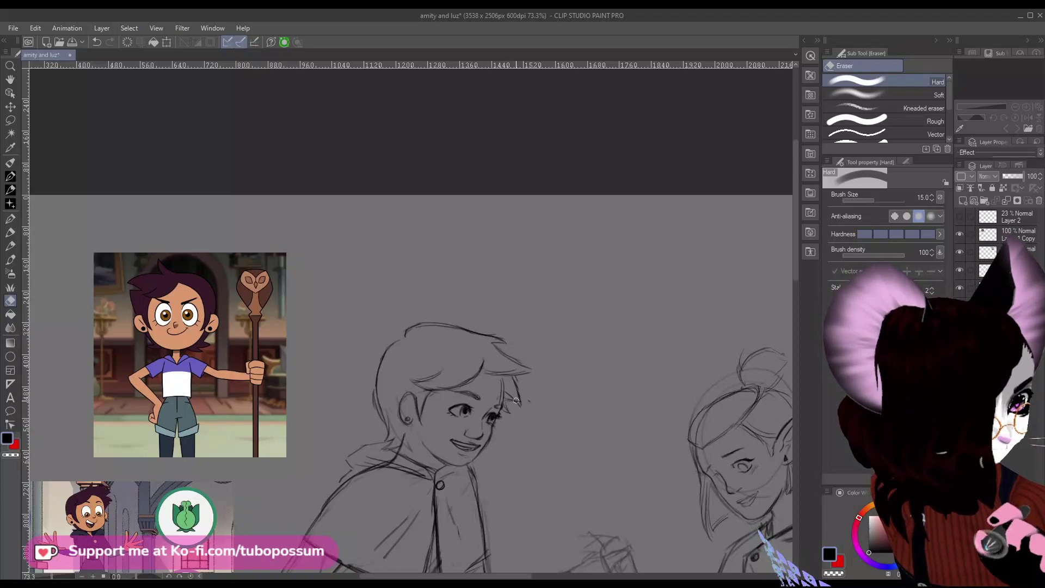
Add a stroke to the fringe of the short-haired character's sketch with the Hexagon brush.
left_click(12, 247)
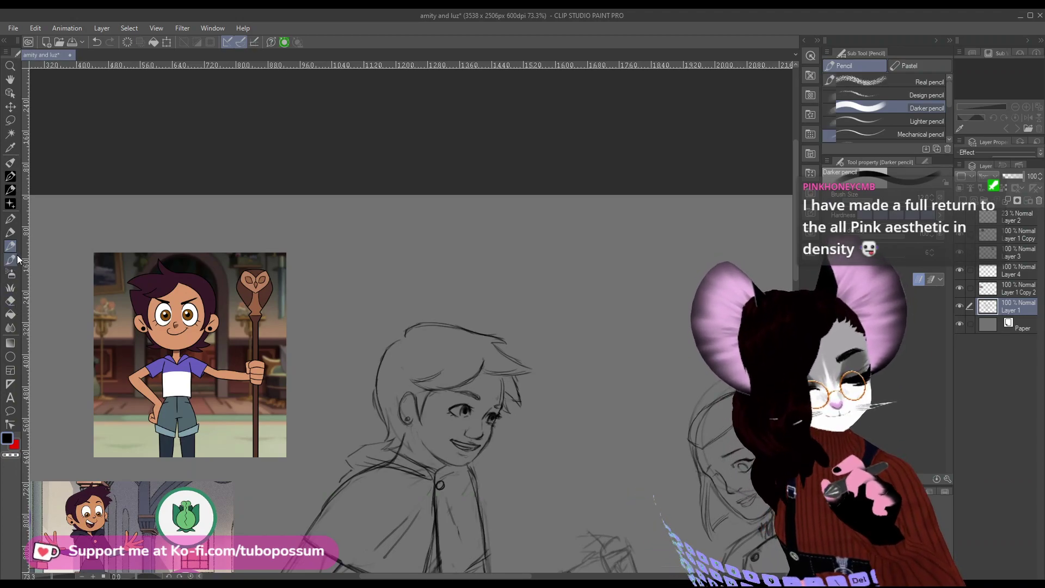
left_click(10, 260)
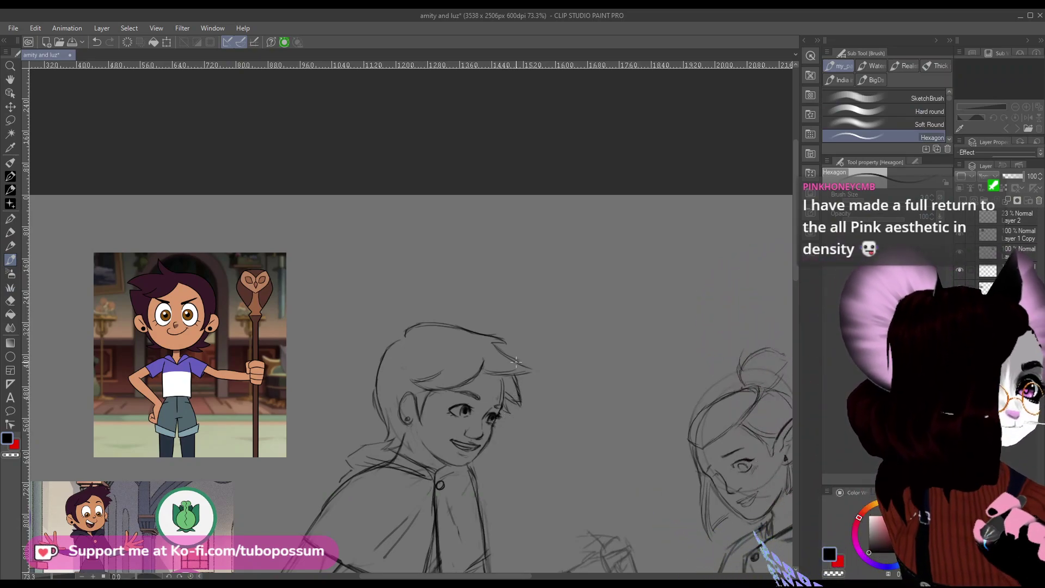
mouse_move(518, 363)
left_mouse_down()
mouse_move(533, 371)
mouse_move(490, 373)
left_mouse_up()
Compare the sketched heads and hair of both seated characters with the reference pictures.
scroll(537, 369, "down", 3)
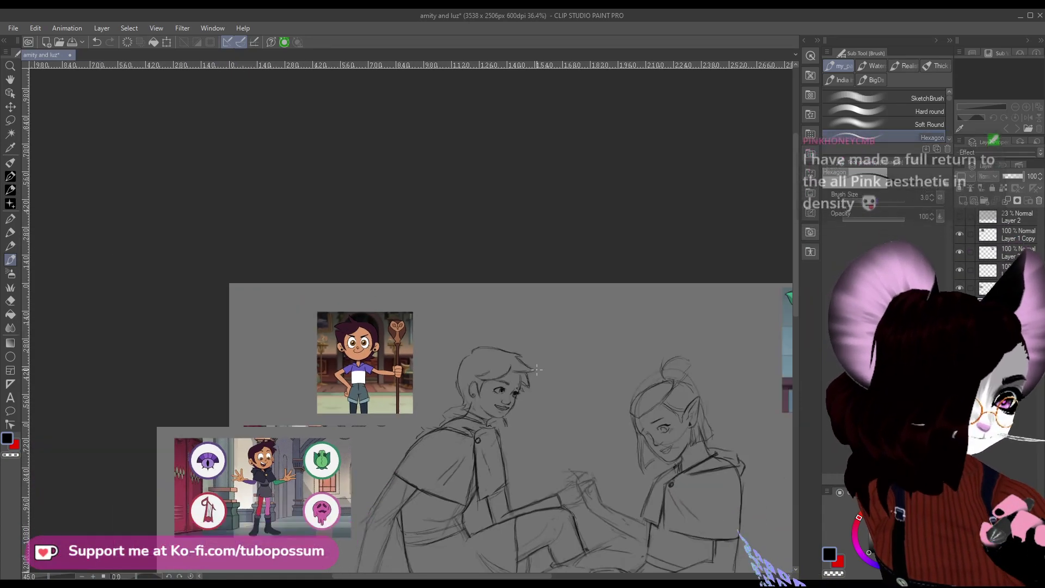
scroll(546, 360, "up", 2)
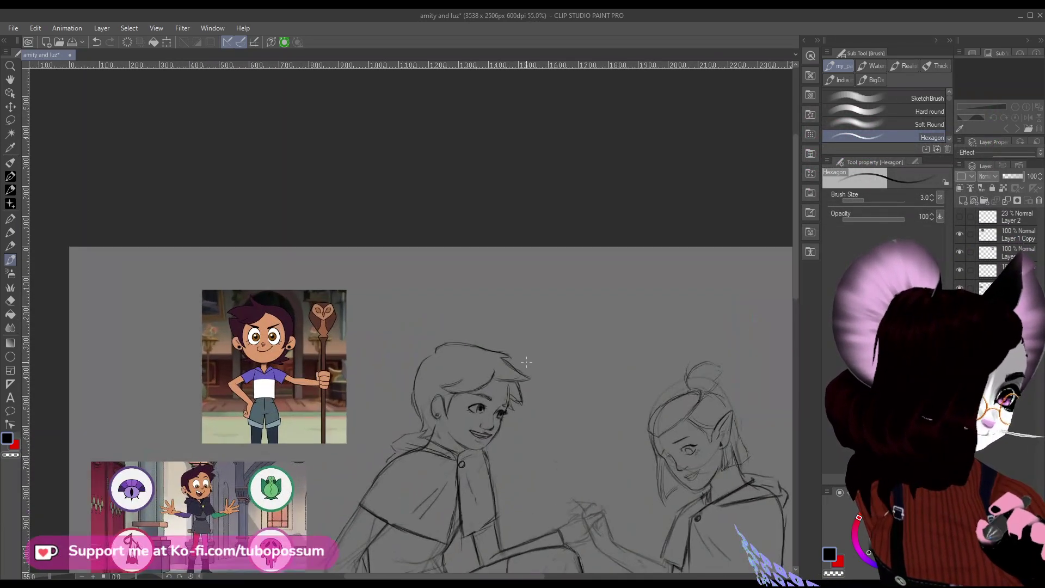
scroll(526, 365, "down", 2)
scroll(490, 332, "up", 1)
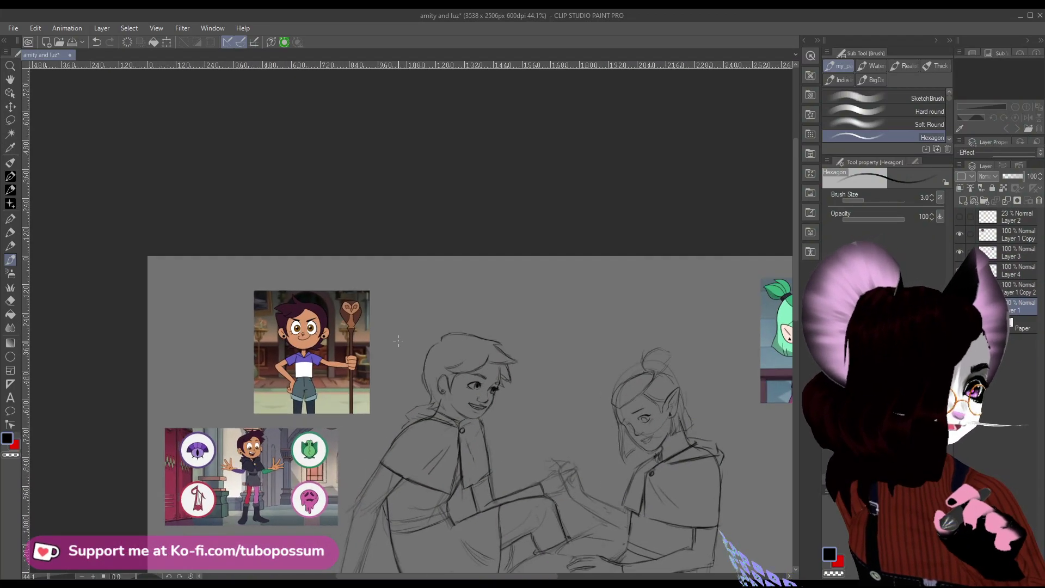
scroll(468, 310, "down", 2)
scroll(579, 346, "up", 3)
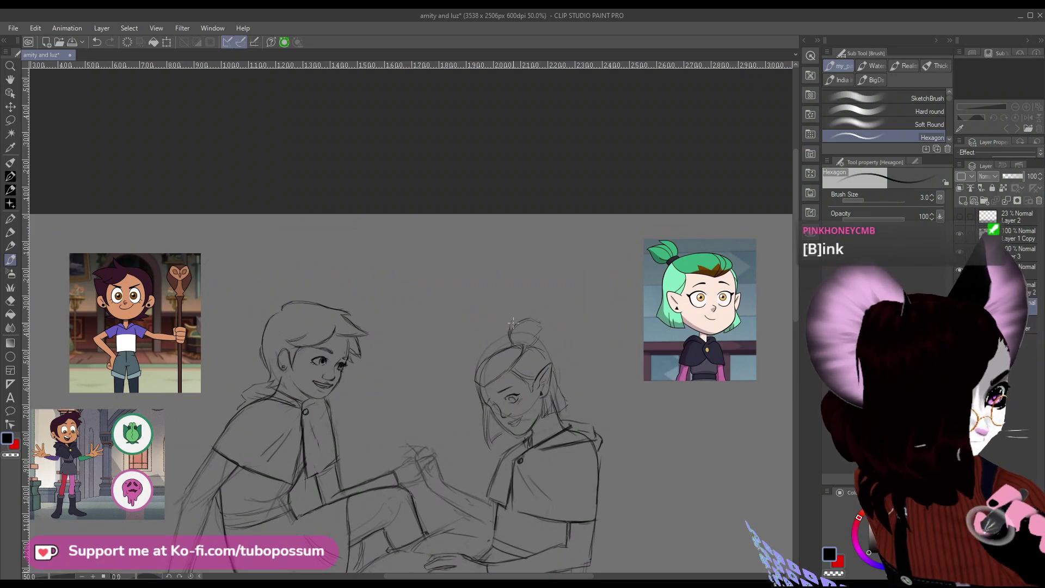
scroll(522, 322, "down", 2)
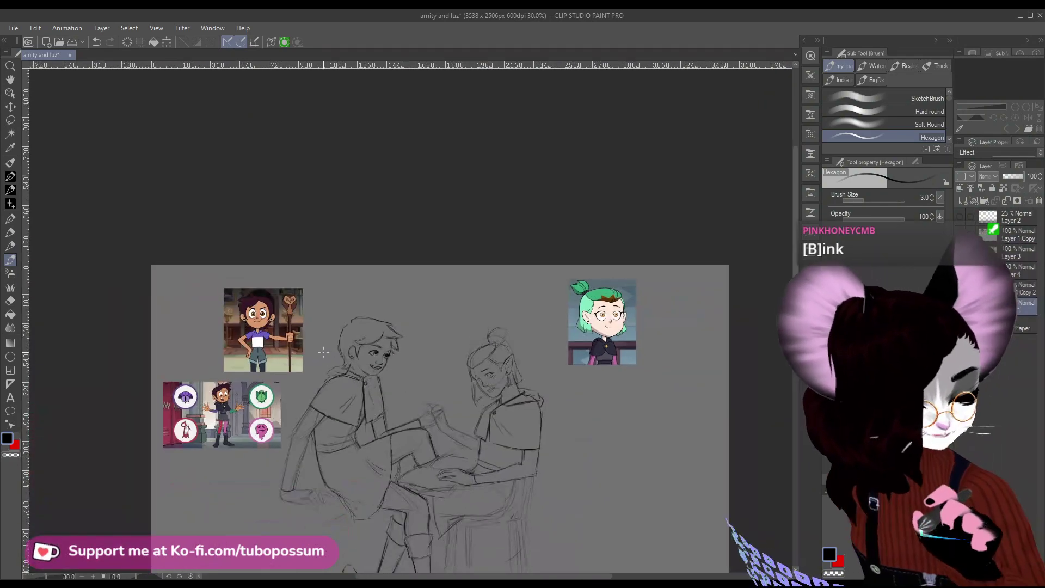
scroll(521, 322, "up", 3)
scroll(175, 341, "up", 2)
scroll(175, 341, "down", 2)
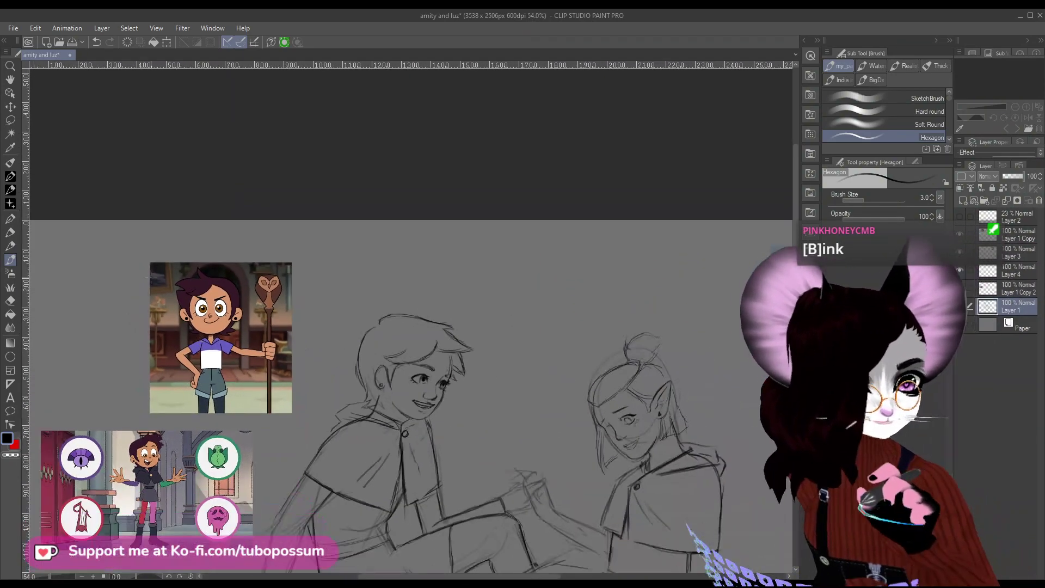
scroll(175, 341, "up", 1)
scroll(175, 341, "down", 2)
scroll(385, 388, "up", 3)
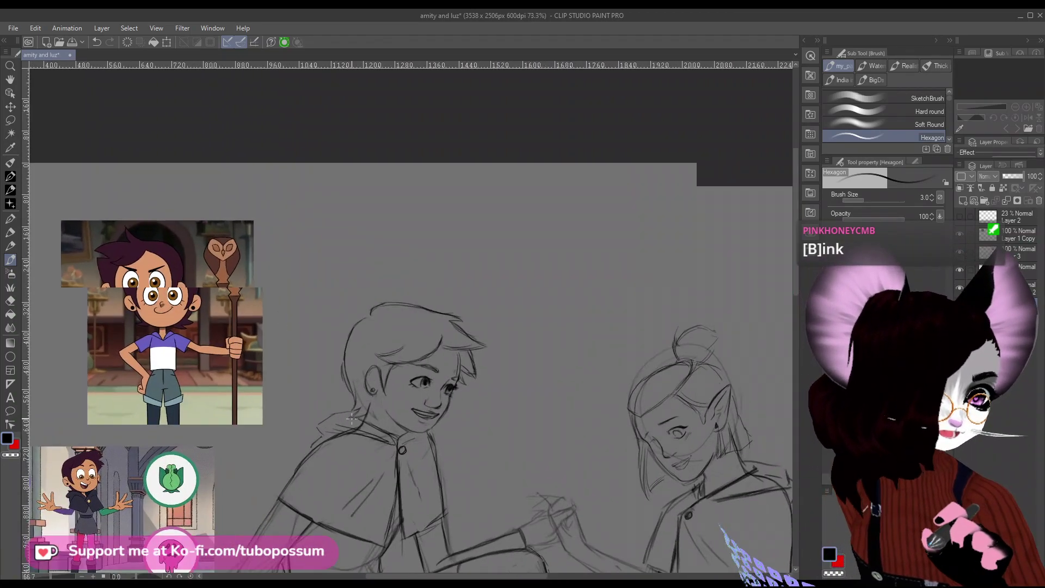
Strengthen the hair outline at the back of the short-haired character's head, from the nape upward.
scroll(385, 388, "down", 2)
scroll(328, 402, "up", 1)
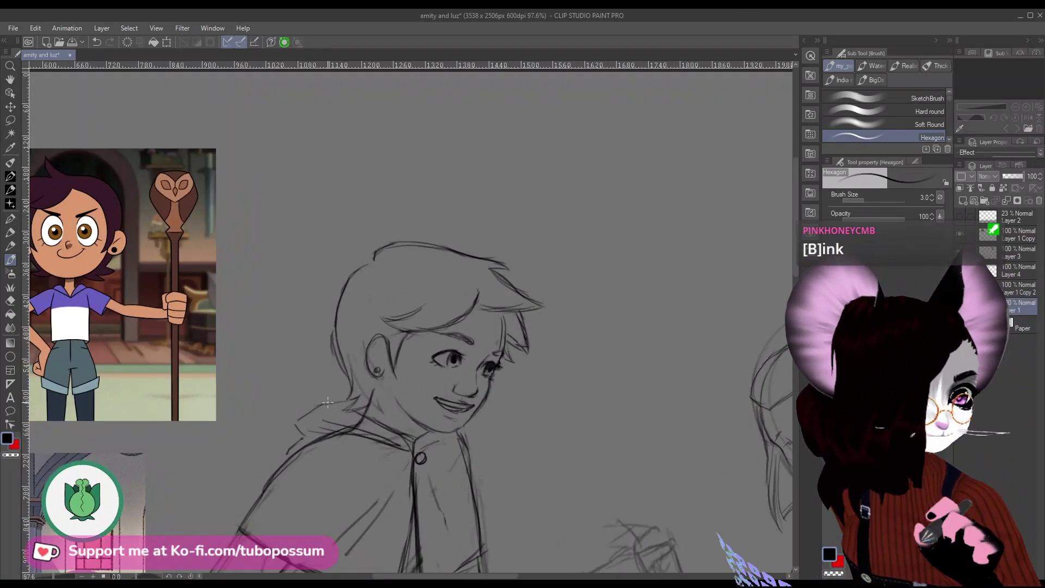
mouse_move(358, 391)
left_mouse_down()
mouse_move(338, 352)
mouse_move(344, 280)
left_mouse_up()
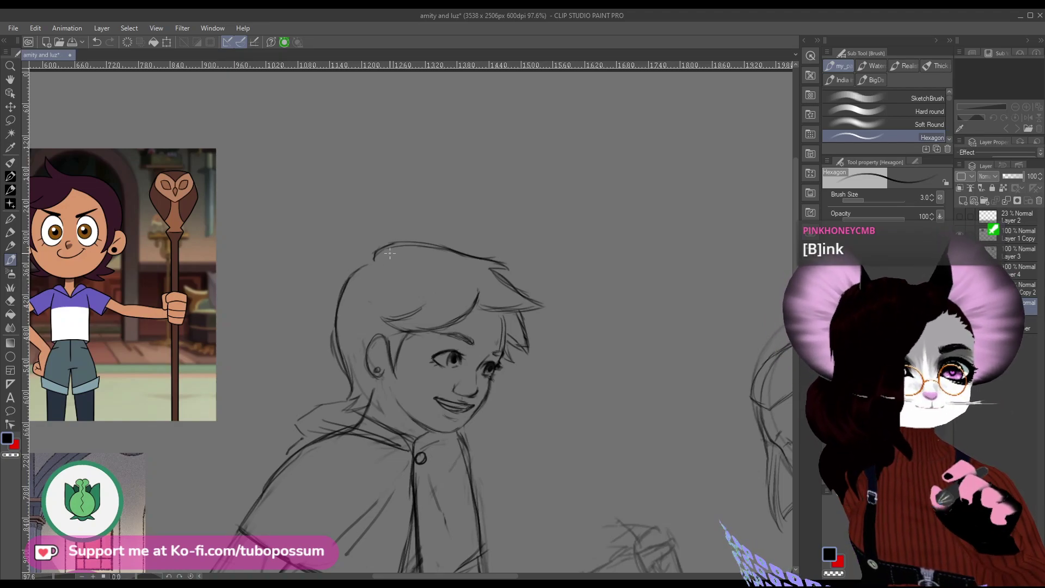
Examine the overall composition and poses of the two seated characters, including their joined hands.
scroll(389, 253, "down", 6)
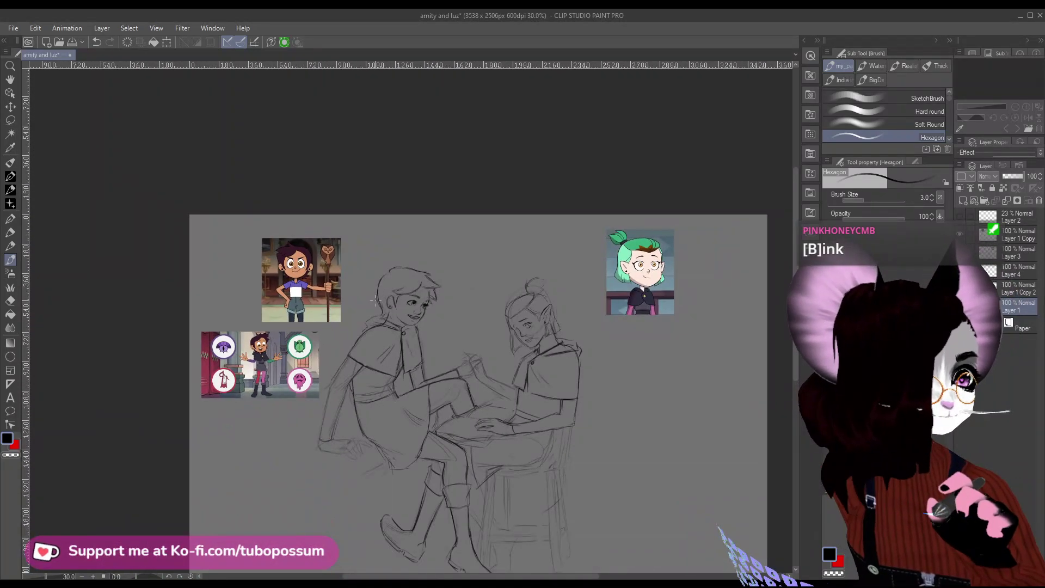
scroll(534, 370, "up", 1)
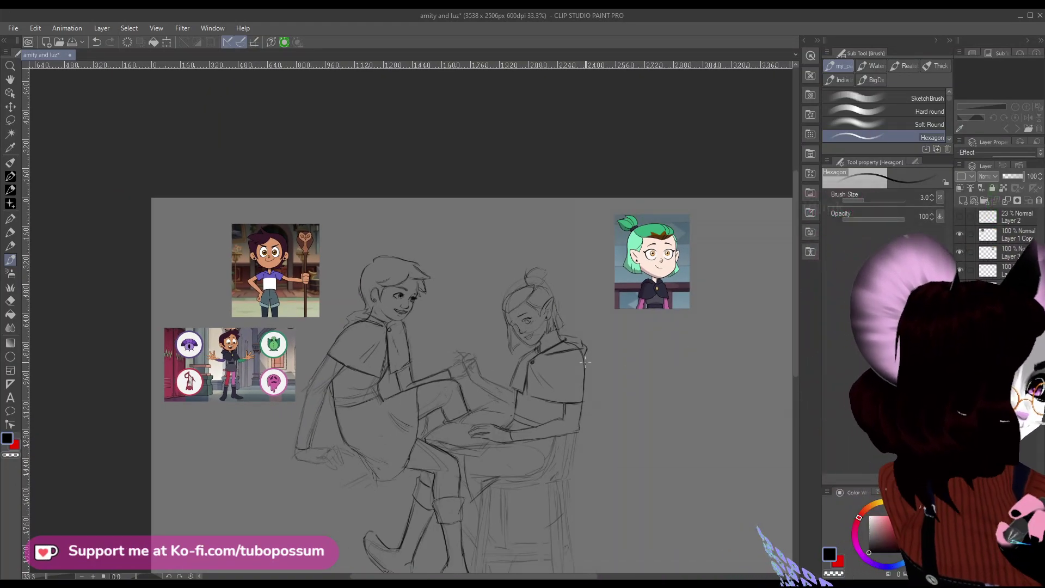
scroll(265, 236, "up", 1)
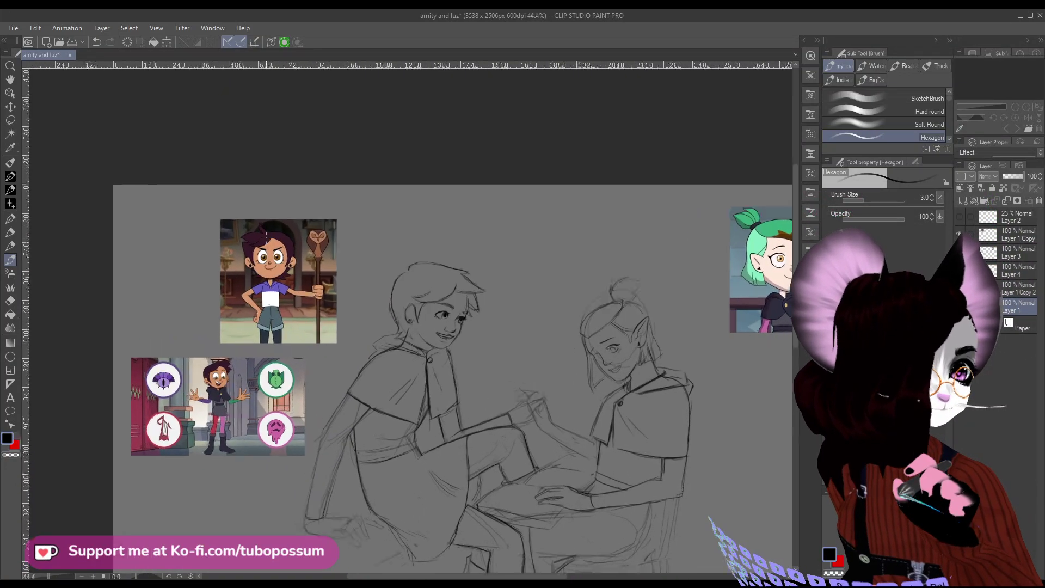
scroll(265, 236, "up", 2)
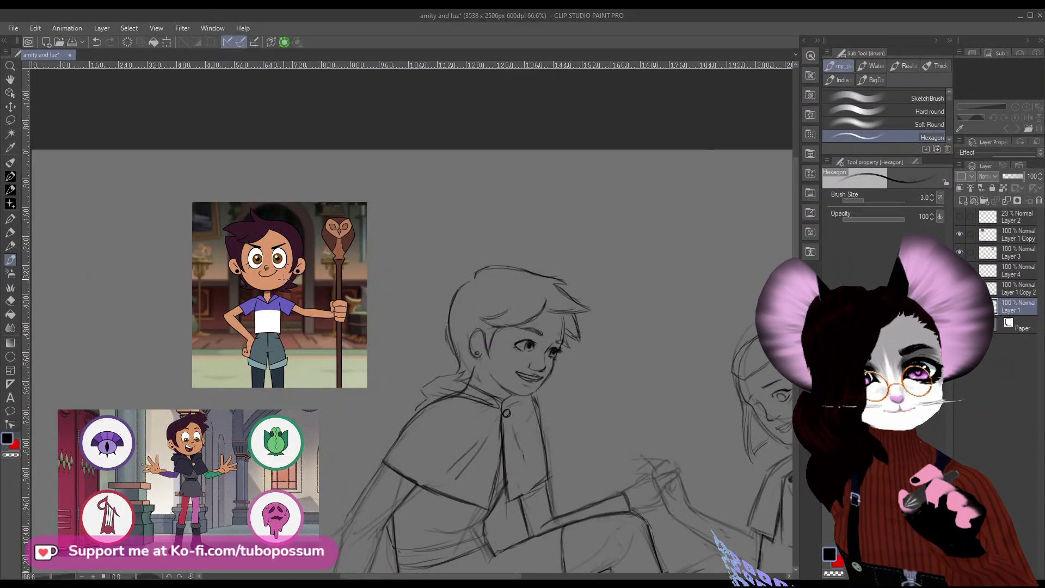
scroll(506, 385, "down", 4)
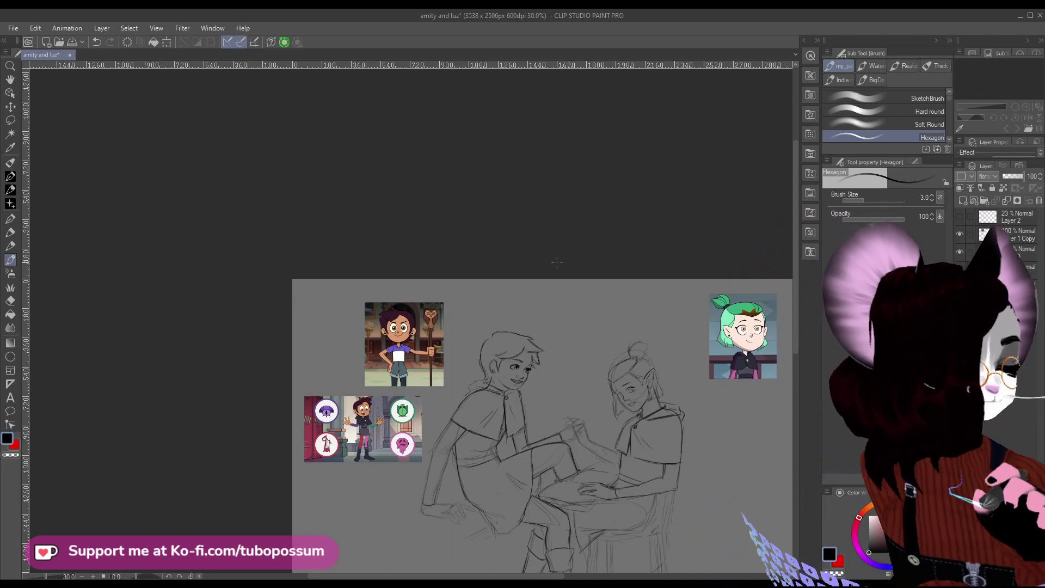
scroll(533, 371, "up", 3)
scroll(609, 291, "up", 1)
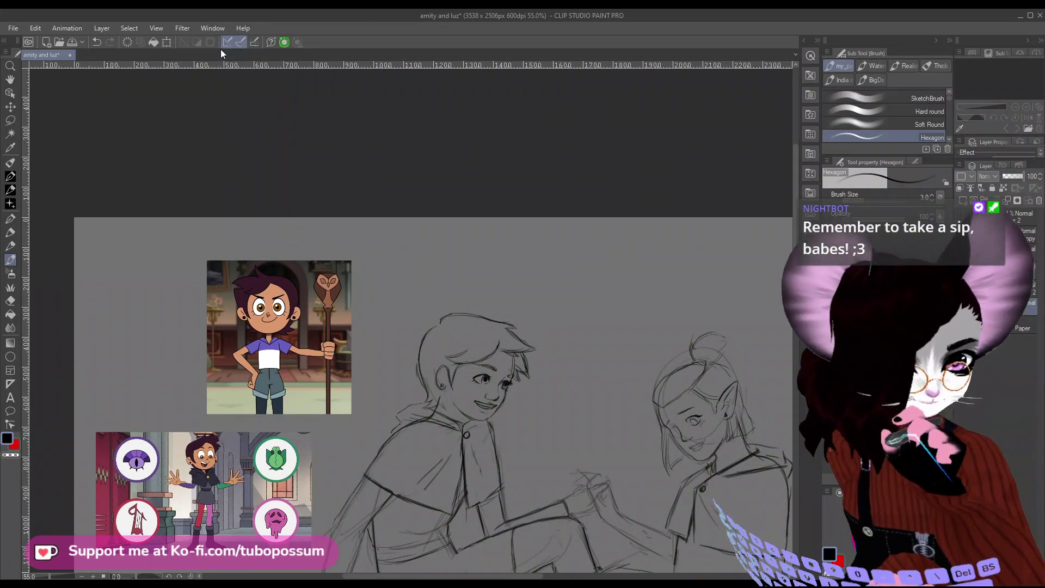
scroll(539, 334, "down", 6)
scroll(636, 125, "up", 6)
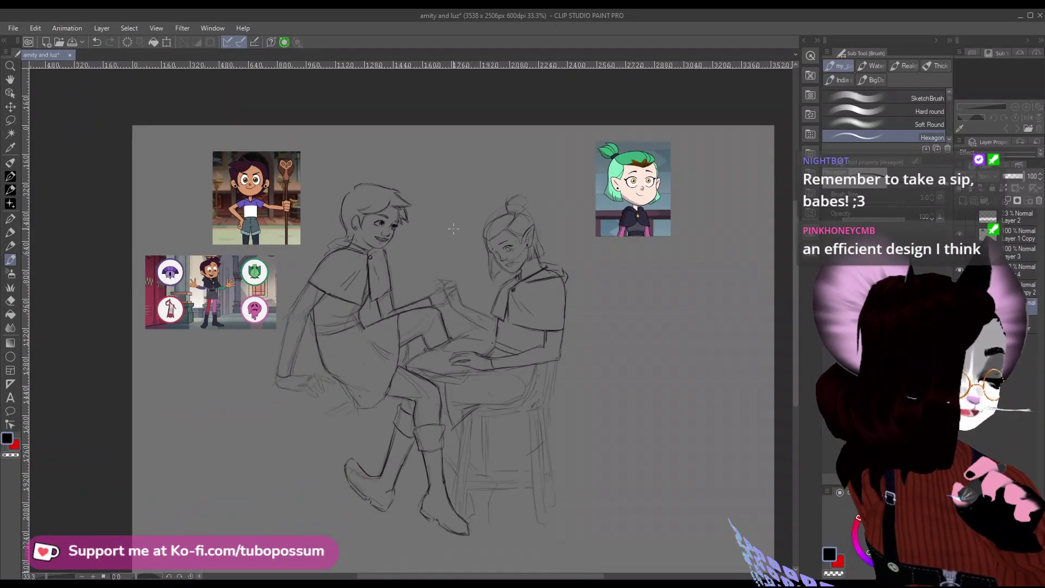
scroll(390, 226, "up", 1)
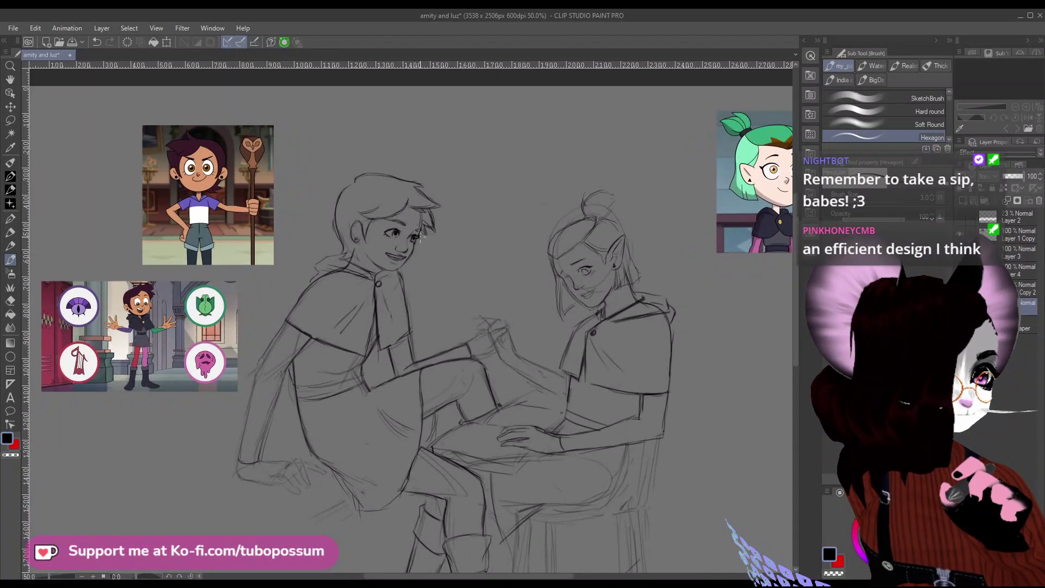
scroll(520, 315, "up", 1)
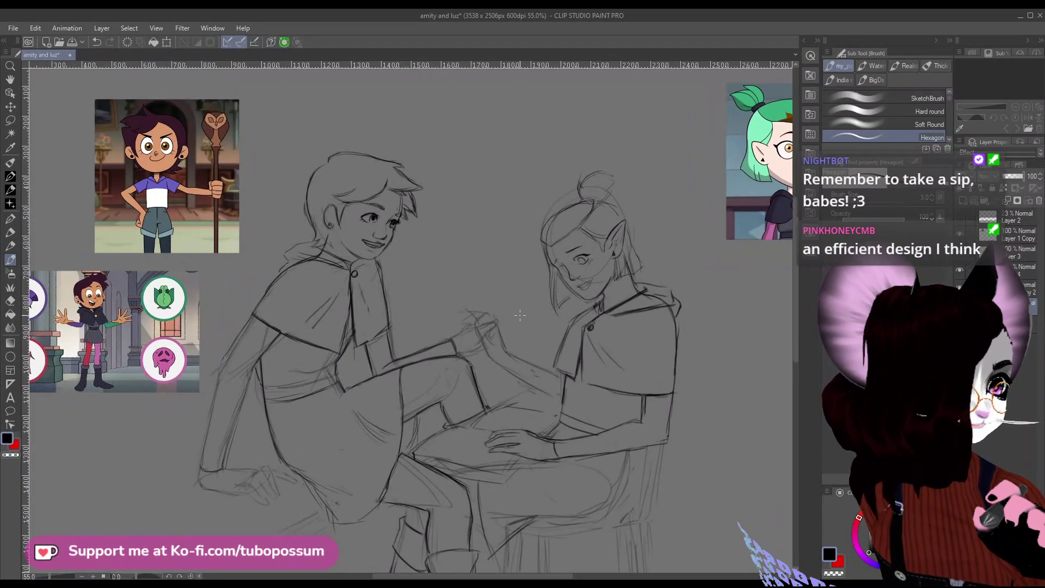
scroll(520, 316, "down", 3)
scroll(504, 412, "up", 7)
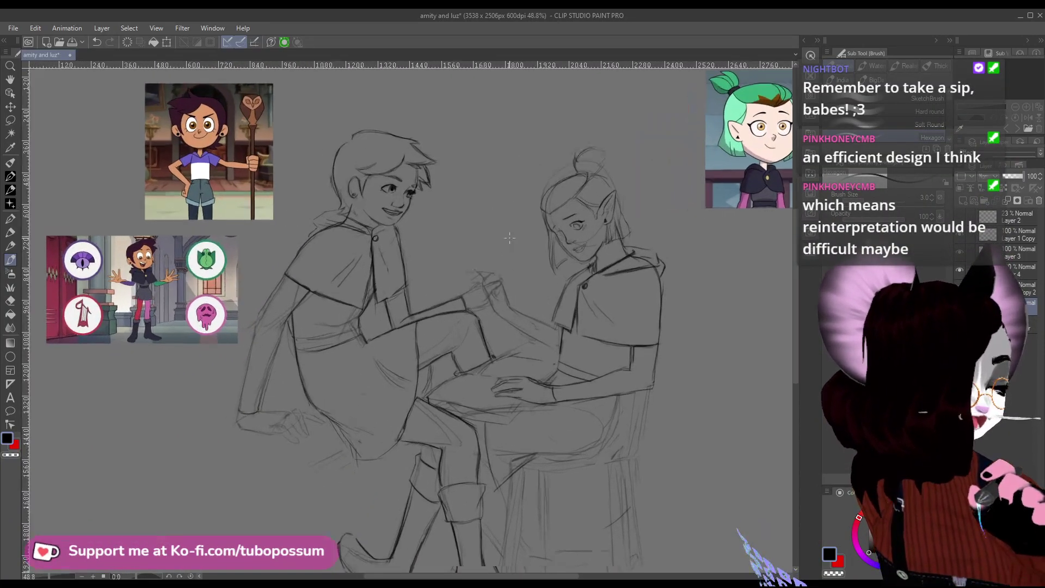
scroll(452, 240, "down", 4)
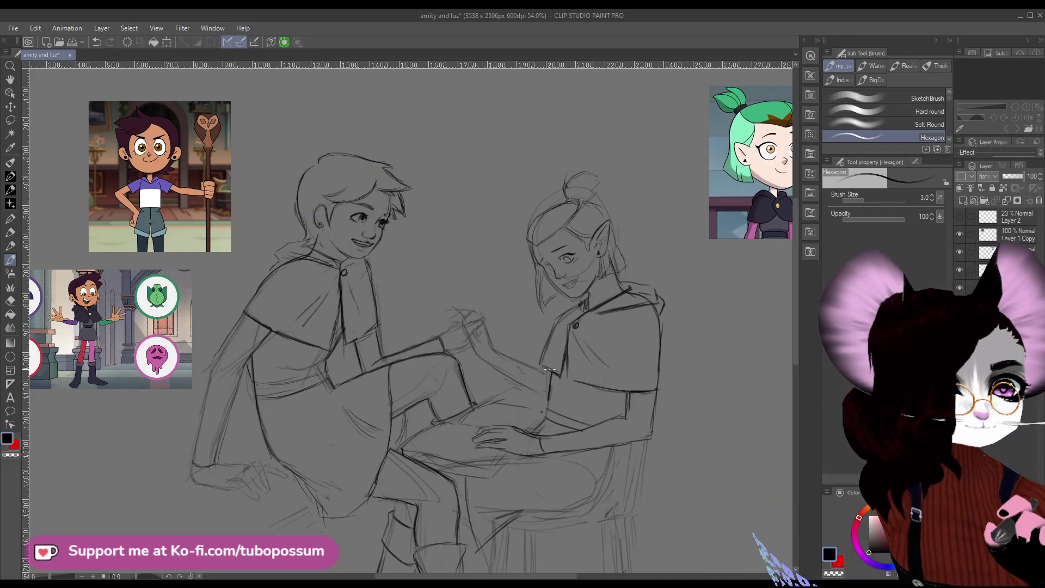
scroll(598, 283, "up", 3)
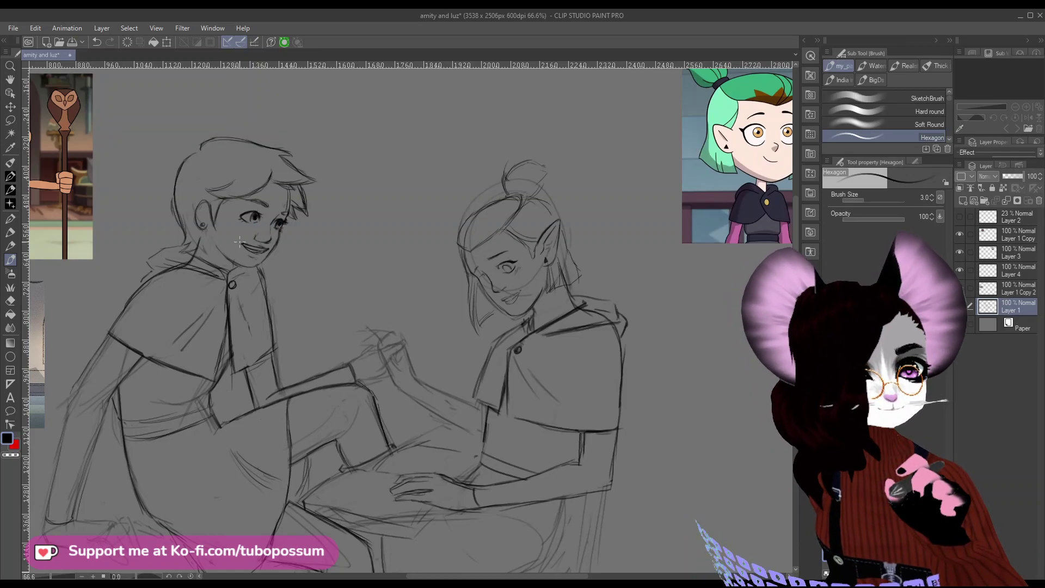
scroll(240, 241, "down", 5)
scroll(334, 297, "up", 5)
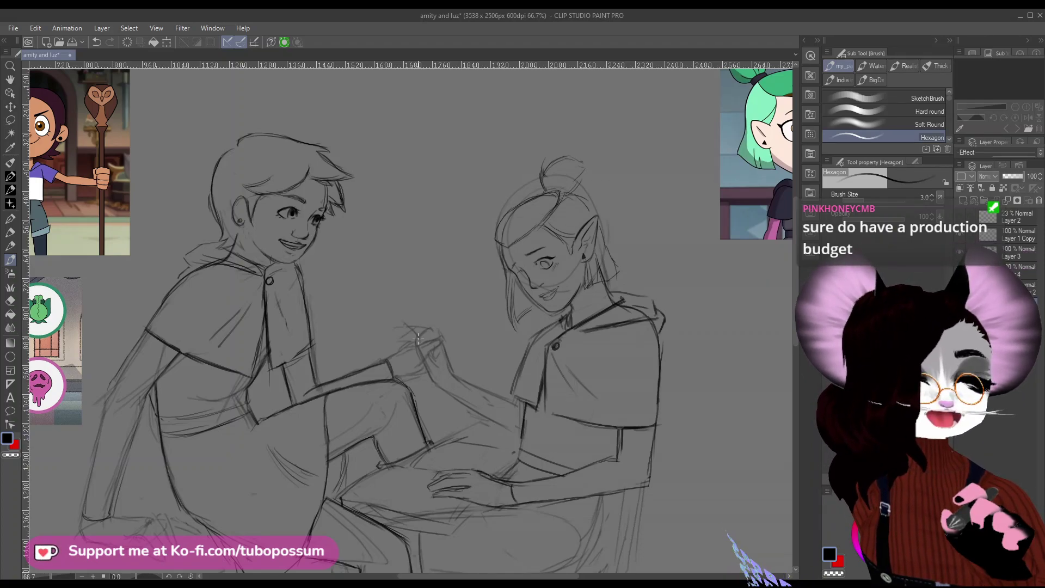
Draw the outline of the short-haired character's outstretched hand, from the cuff along its upper and lower edges to the fingertips.
scroll(424, 338, "up", 3)
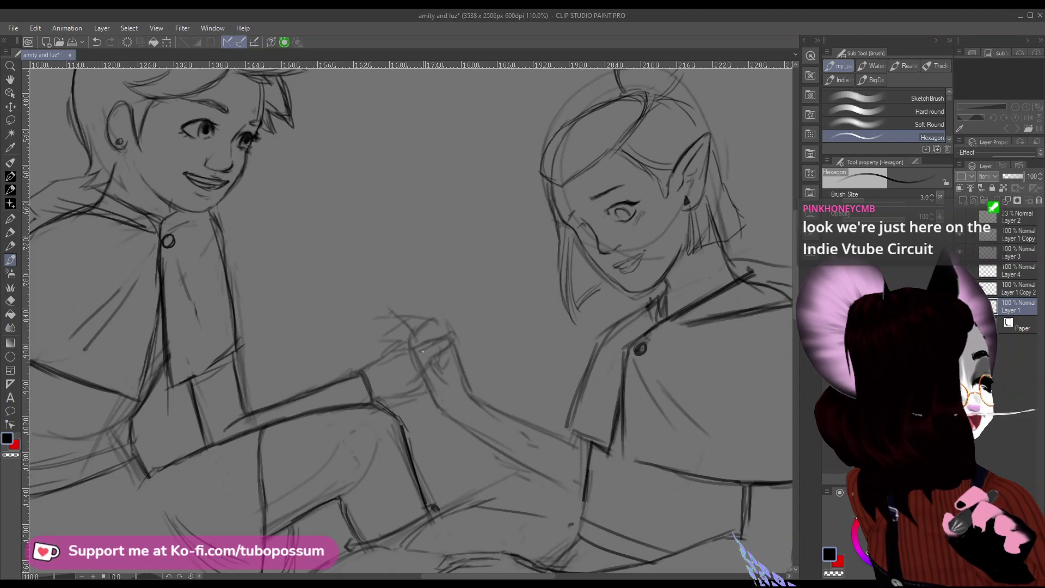
left_click_drag(361, 374, 401, 343)
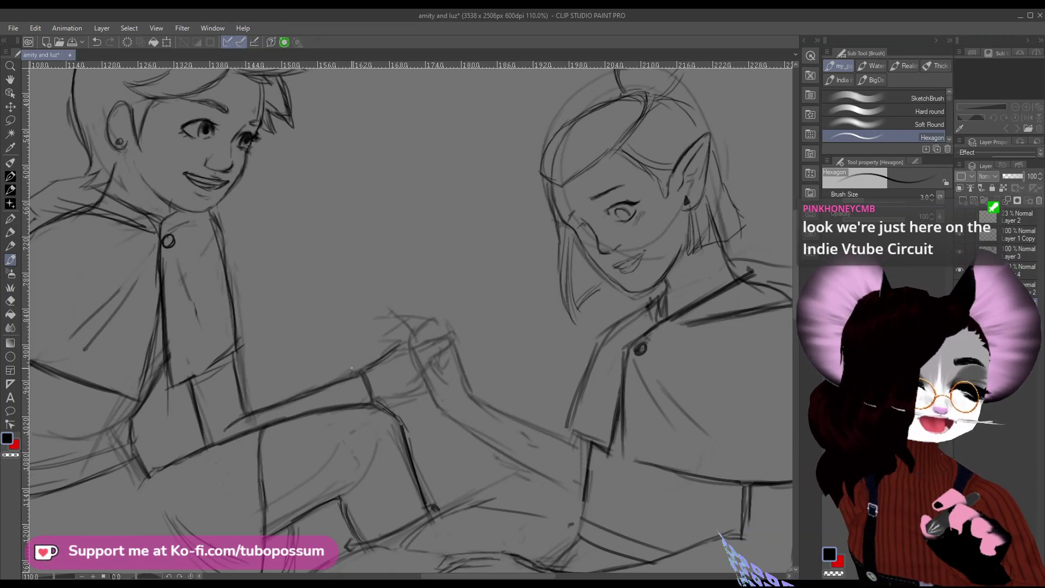
left_click_drag(382, 405, 424, 391)
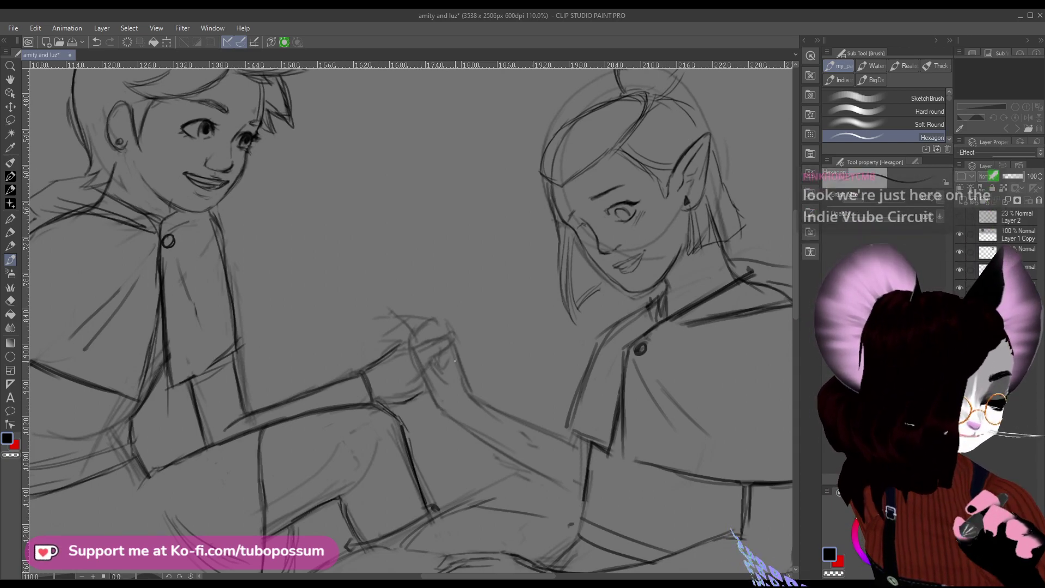
left_click_drag(401, 352, 435, 334)
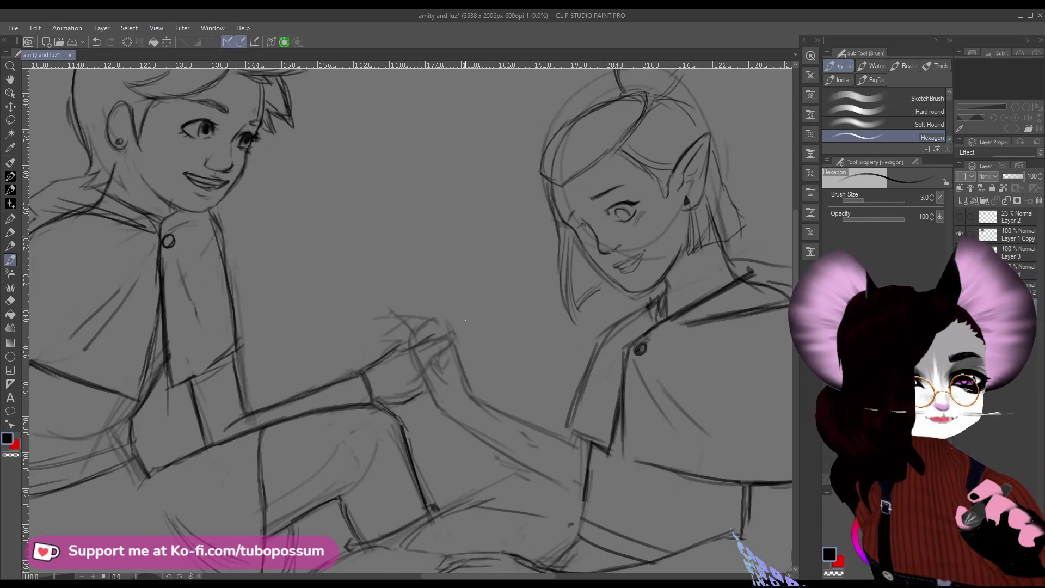
left_click_drag(433, 337, 466, 328)
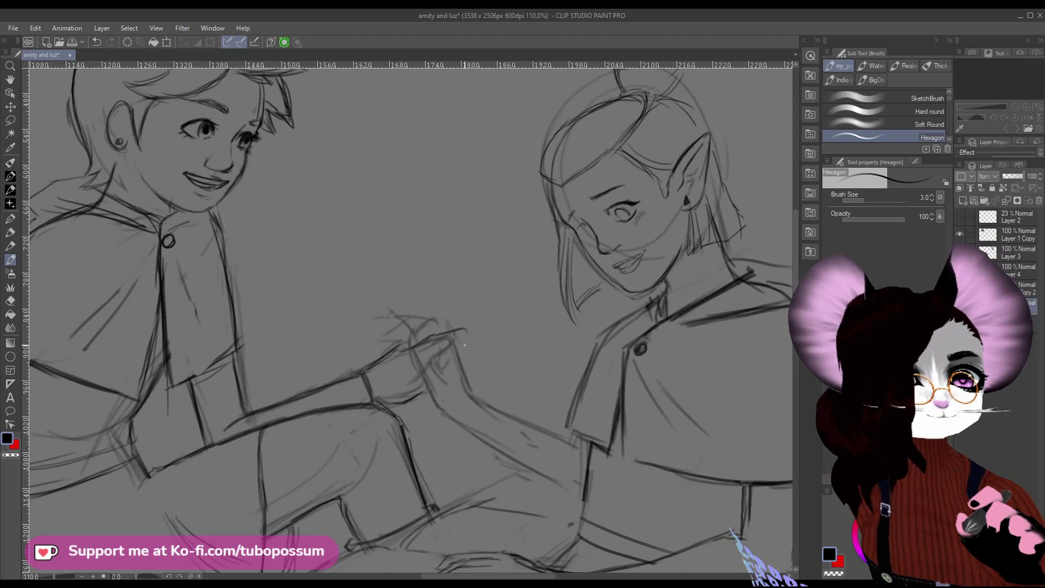
left_click_drag(463, 341, 400, 393)
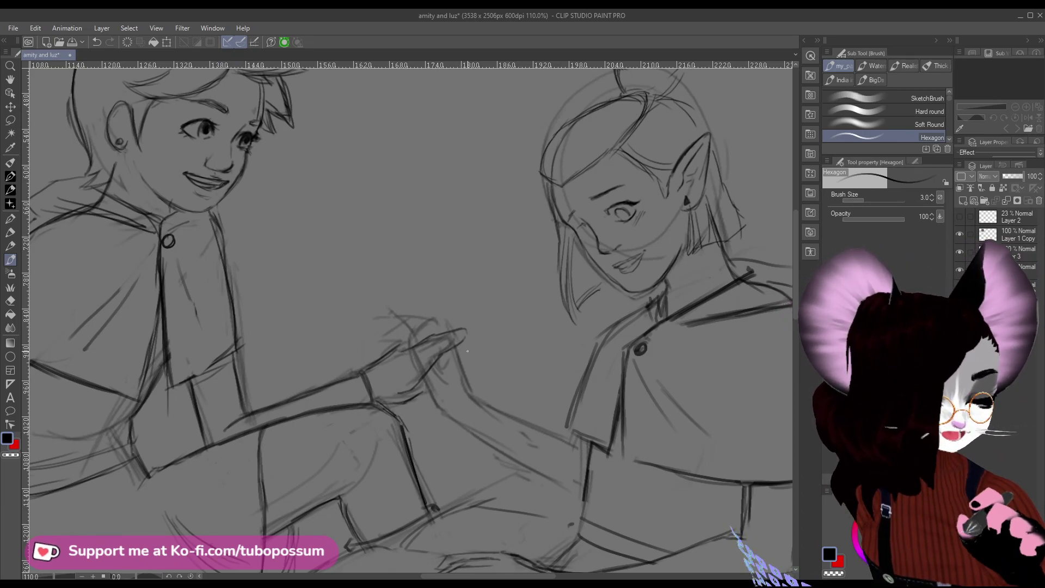
Erase the fingertip lines with the Hard eraser, and redraw the fingertips and the other character's adjoining wrist edge with the Hexagon brush.
left_click(11, 301)
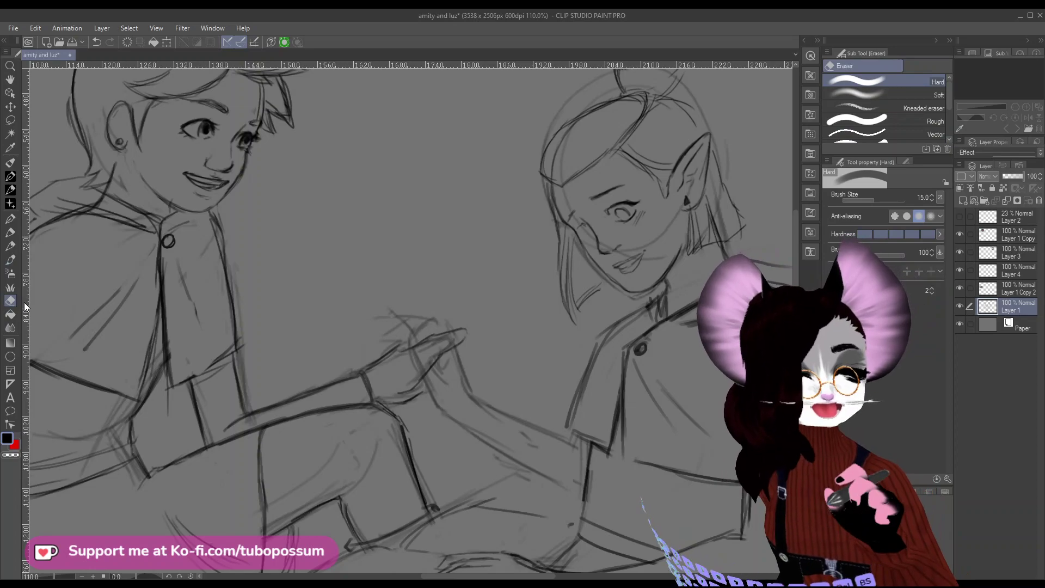
mouse_move(467, 344)
left_mouse_down()
mouse_move(457, 329)
mouse_move(454, 341)
mouse_move(398, 361)
mouse_move(430, 359)
mouse_move(434, 371)
left_mouse_up()
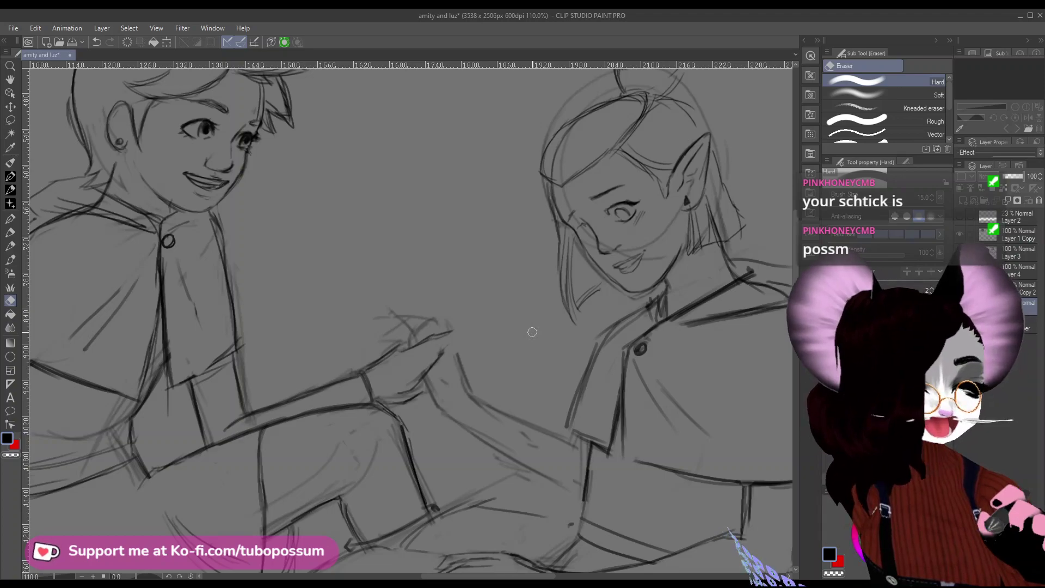
key("b")
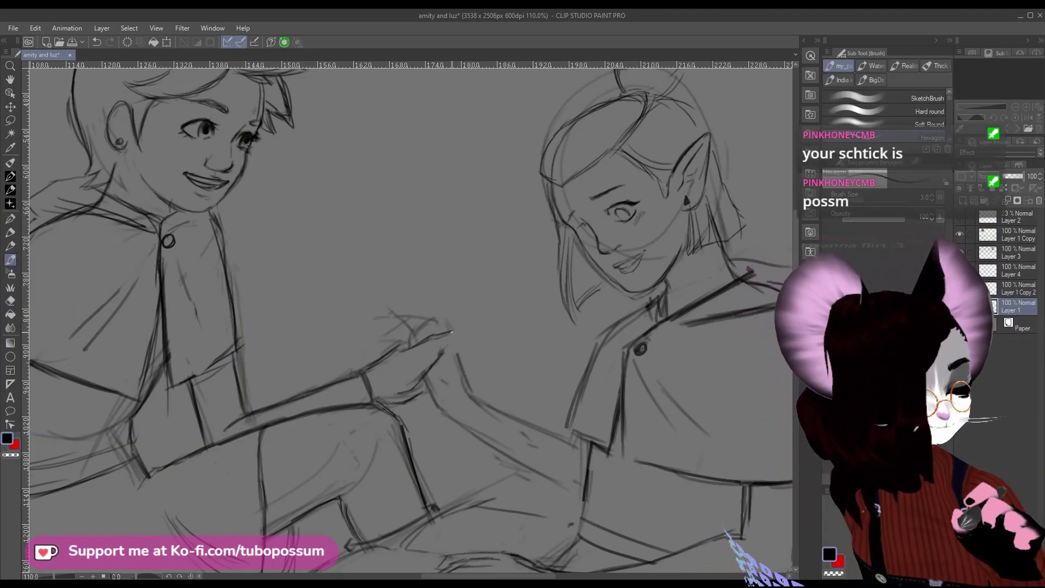
left_click_drag(471, 340, 442, 355)
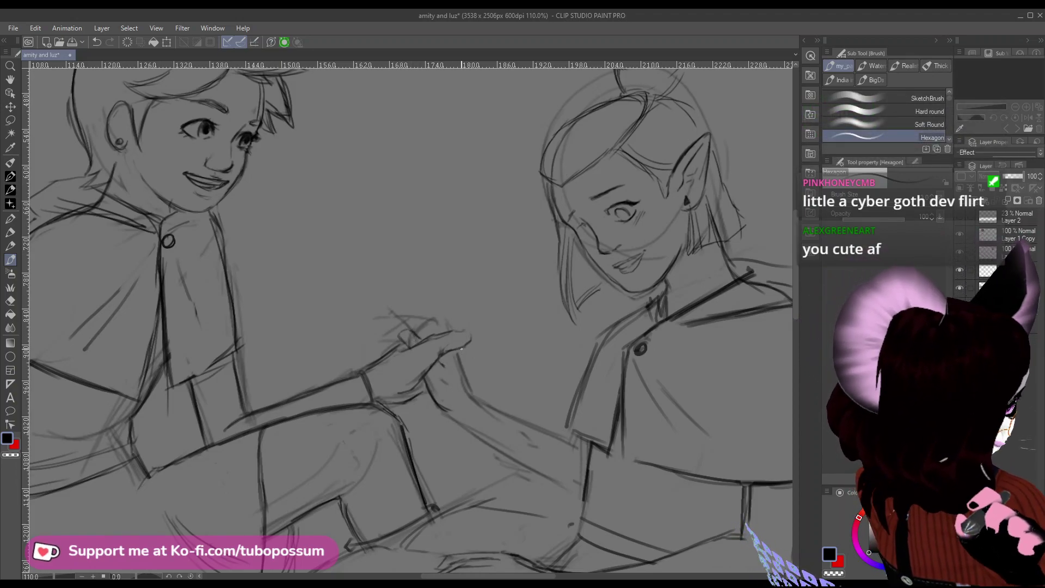
left_click_drag(462, 353, 475, 391)
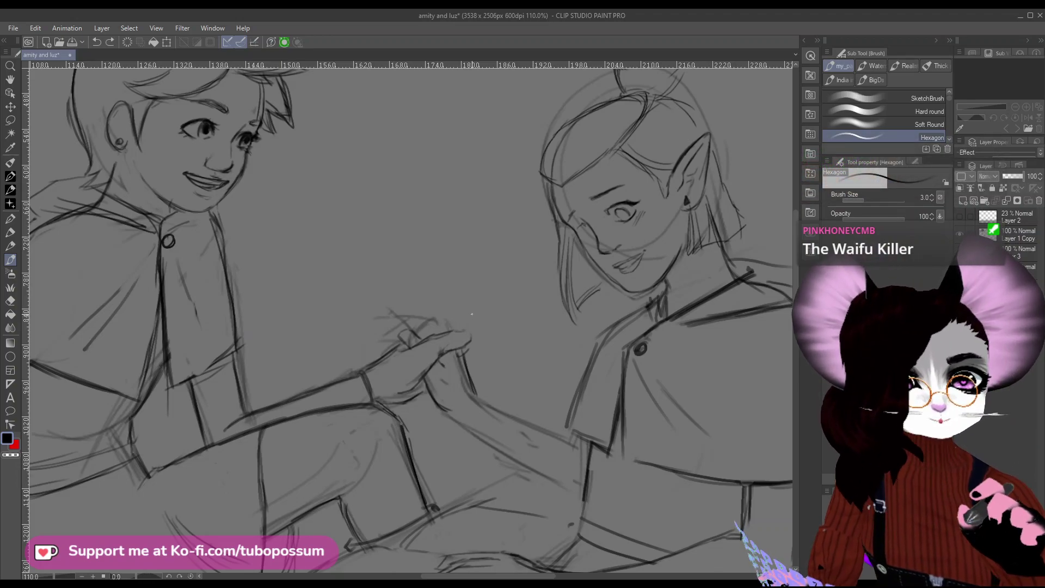
Rework the outer edge of the long-haired character's hand beside the fingertips, and erase that line down to the wrist with the Hard eraser.
left_click_drag(466, 331, 456, 328)
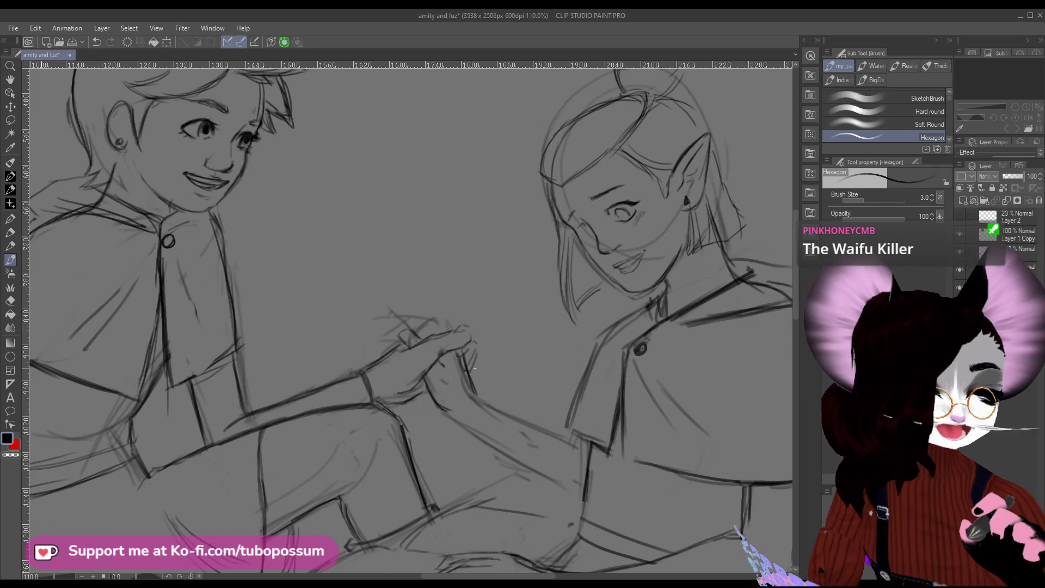
key("e")
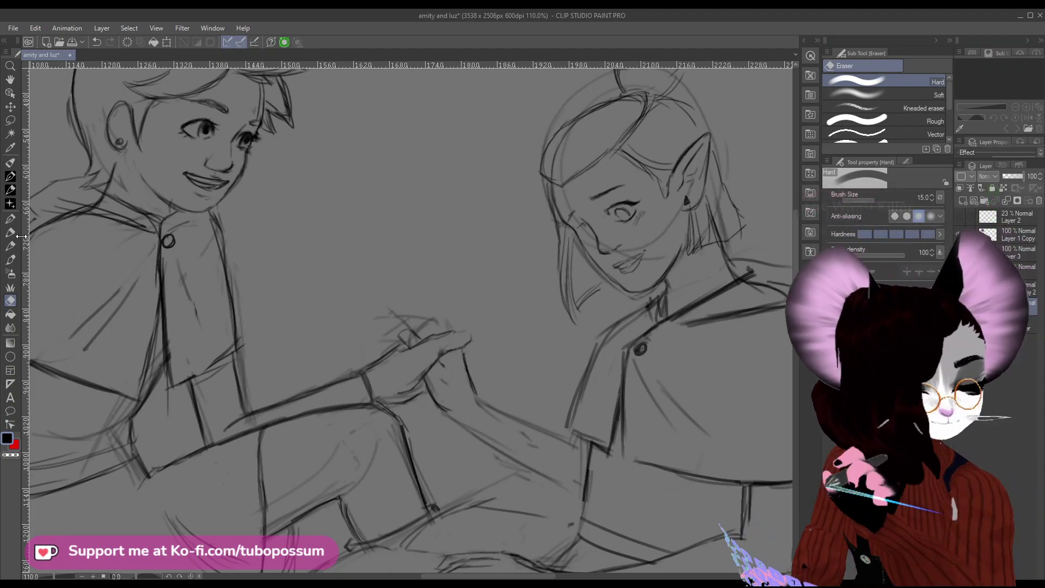
left_click(15, 260)
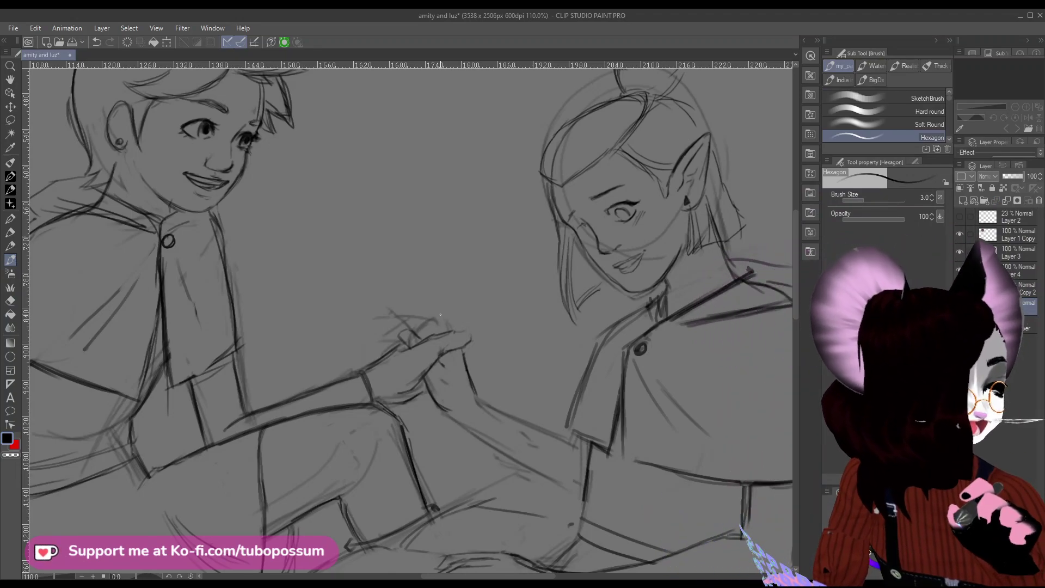
left_click_drag(464, 350, 472, 383)
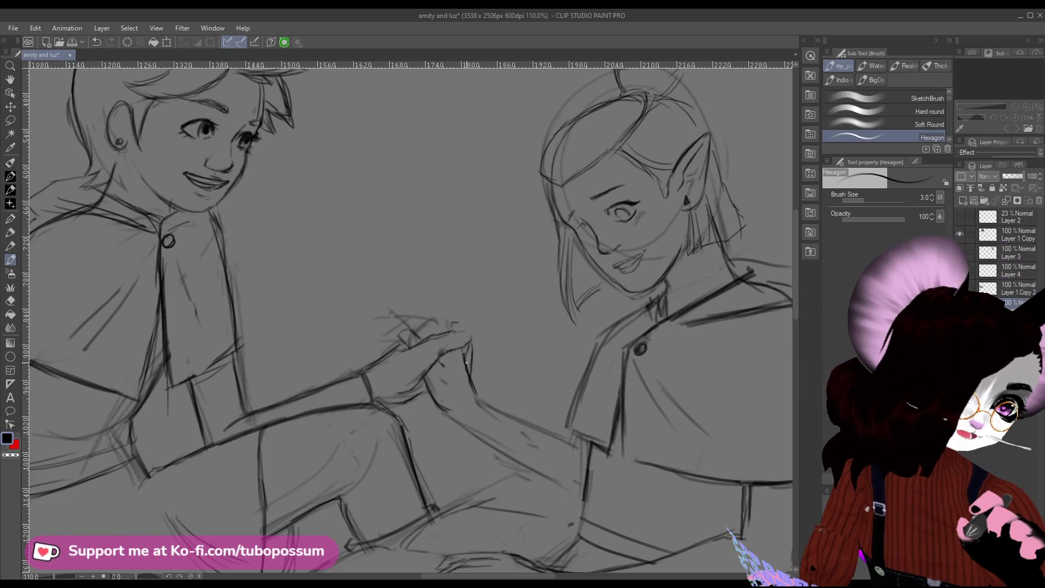
left_click(10, 301)
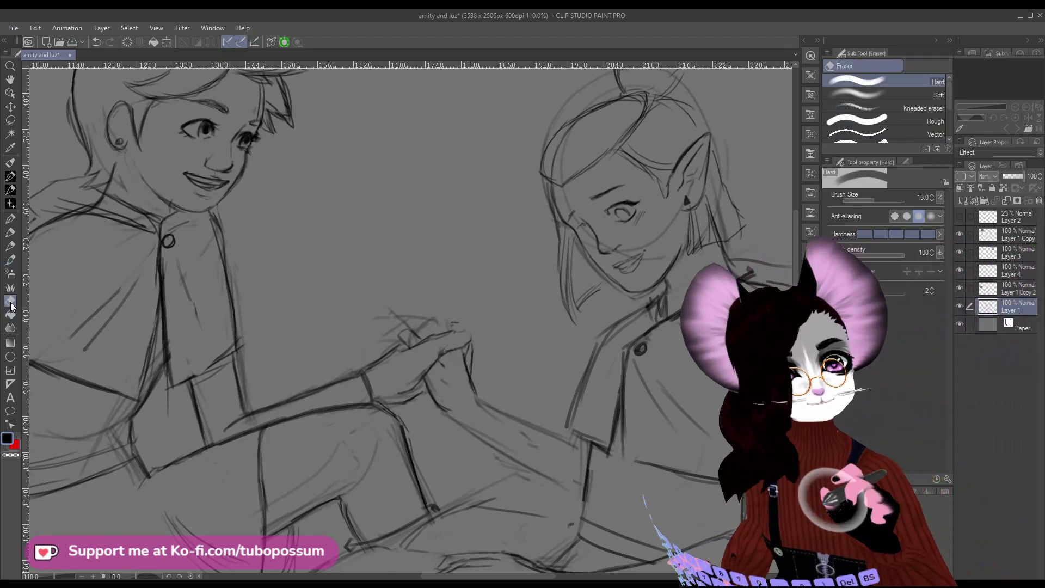
left_click_drag(466, 348, 469, 371)
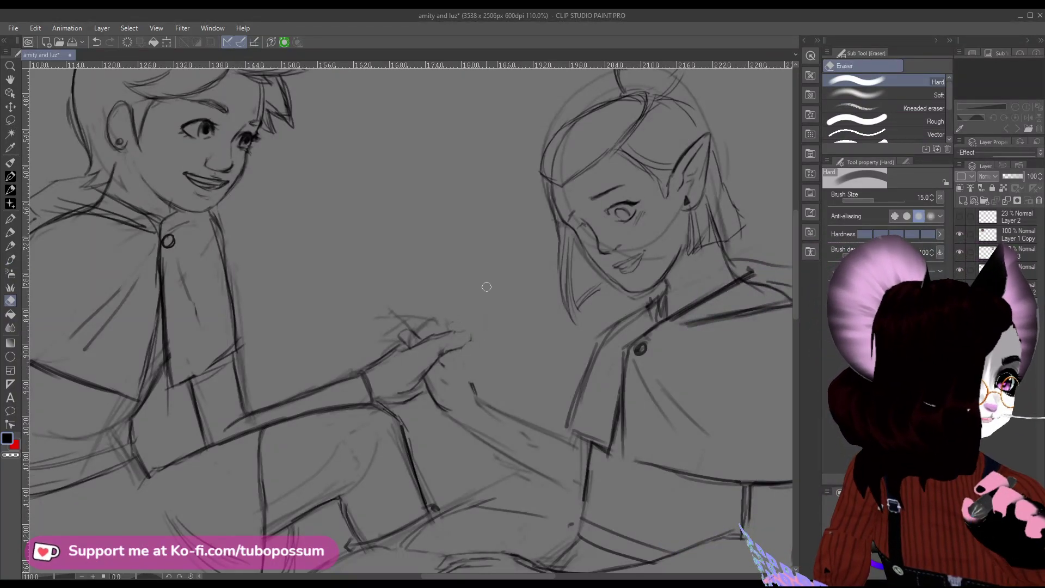
scroll(506, 284, "down", 4)
scroll(513, 309, "up", 3)
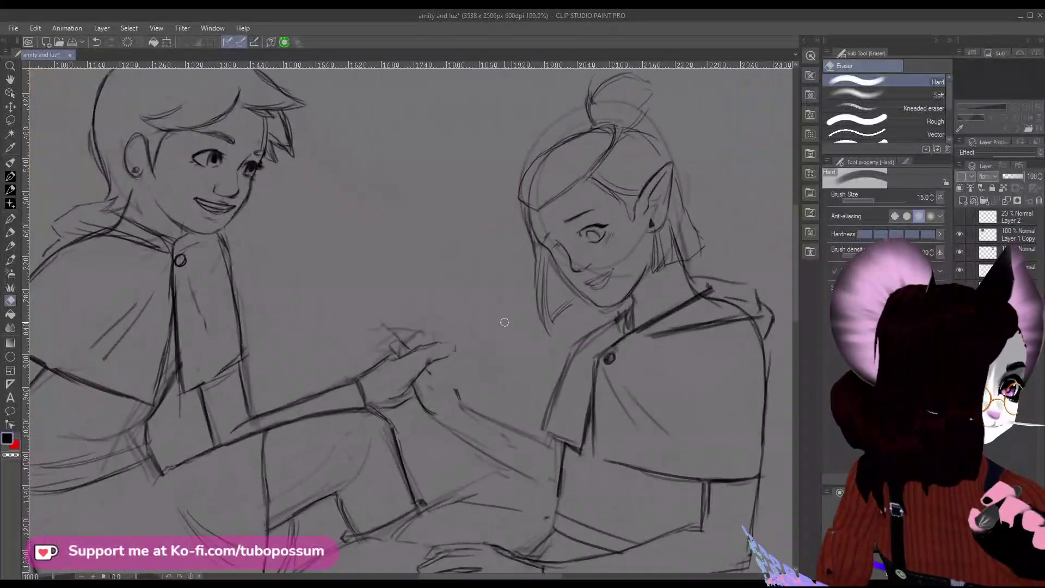
Sketch over the rough finger lines above the joined hands with the Hexagon brush, and erase them with the Hard eraser.
left_click(10, 262)
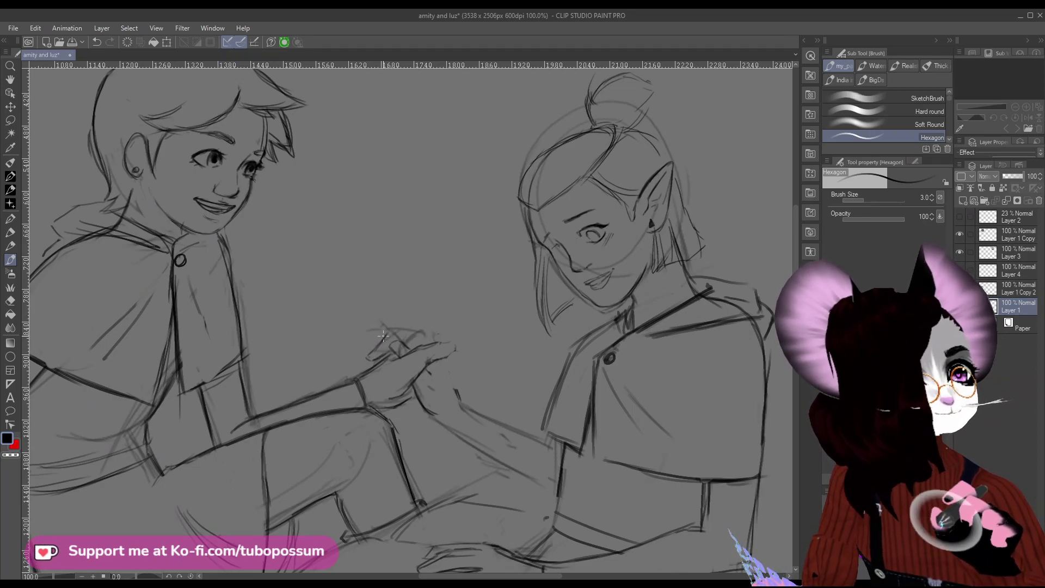
left_click_drag(419, 330, 423, 337)
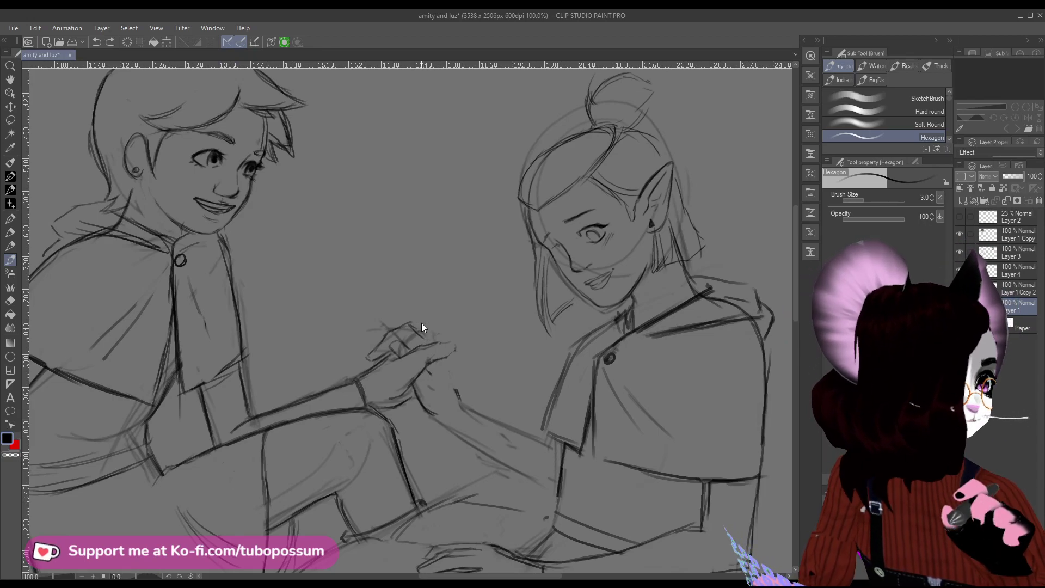
key("ctrl+z")
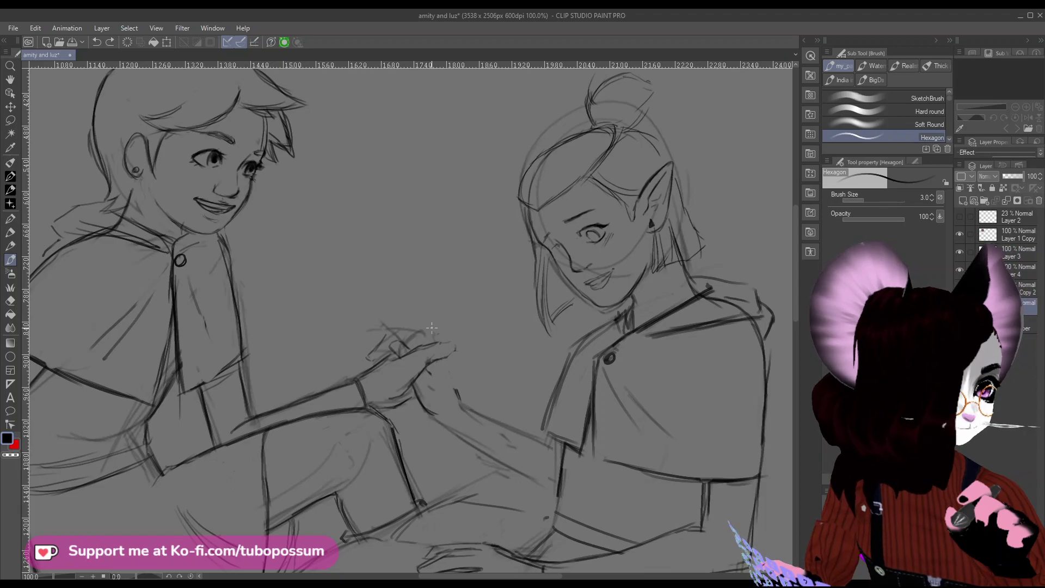
left_click_drag(418, 328, 430, 340)
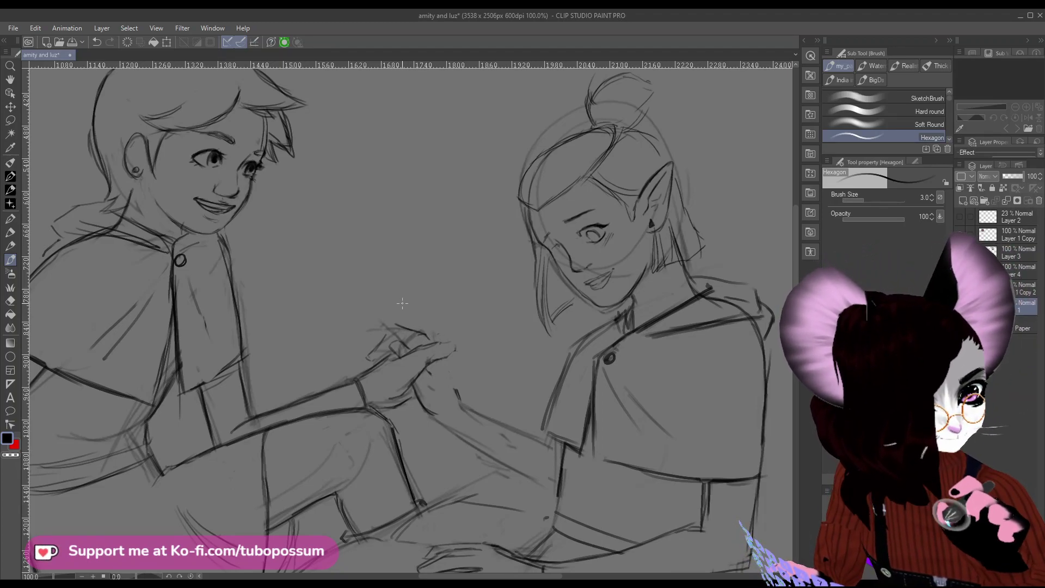
left_click_drag(381, 336, 372, 360)
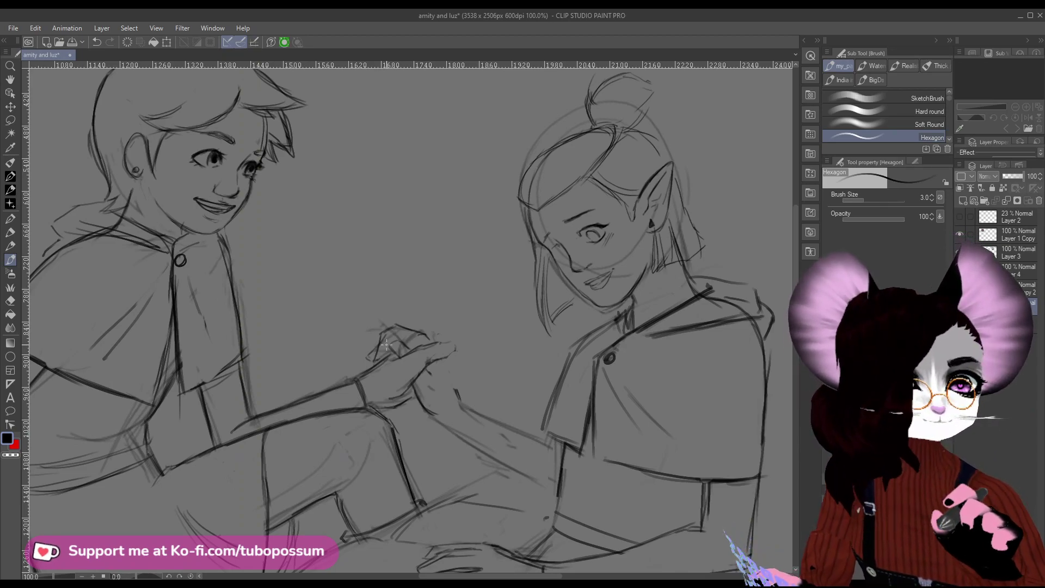
key("e")
mouse_move(375, 357)
left_mouse_down()
mouse_move(394, 332)
mouse_move(409, 336)
mouse_move(362, 327)
left_mouse_up()
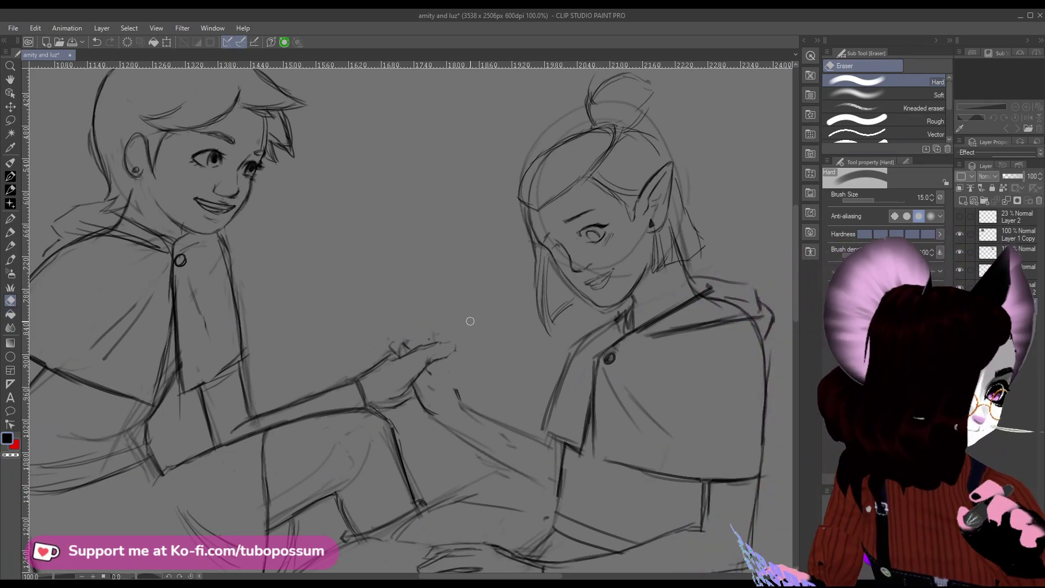
Redraw the long-haired character's forearm and wrist with the Hexagon brush, and outline the fingers wrapping over the top of the joined hands.
left_click(12, 261)
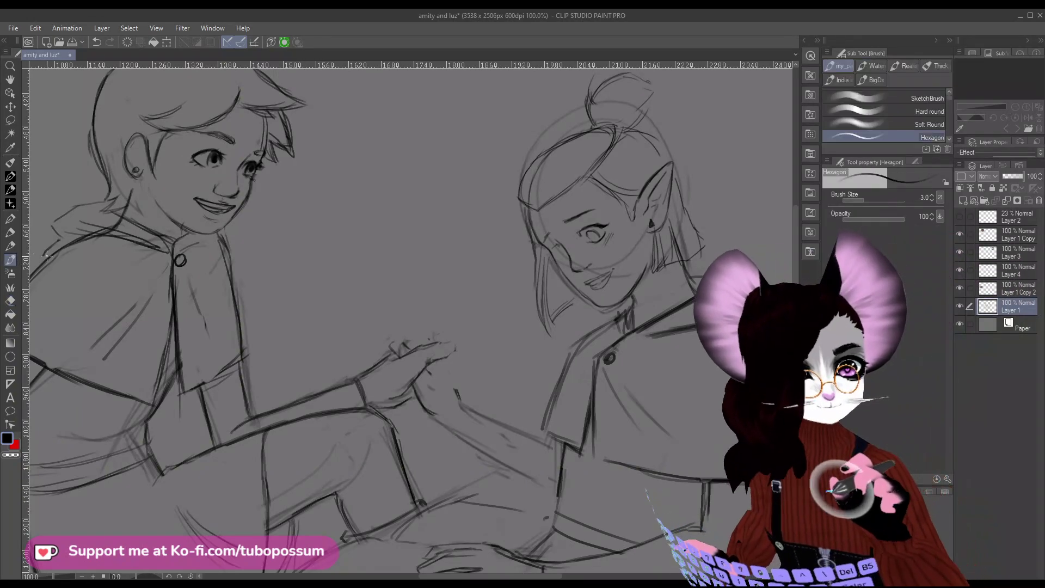
mouse_move(448, 362)
left_mouse_down()
mouse_move(481, 443)
mouse_move(522, 472)
left_mouse_up()
mouse_move(462, 402)
left_mouse_down()
mouse_move(541, 434)
mouse_move(496, 423)
mouse_move(544, 437)
left_mouse_up()
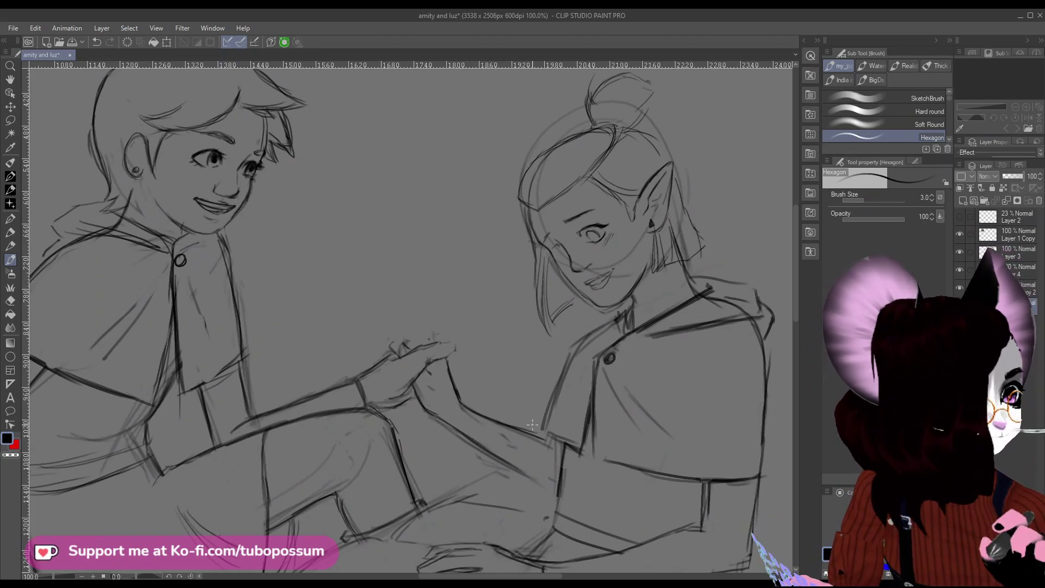
mouse_move(448, 394)
left_mouse_down()
mouse_move(460, 418)
mouse_move(457, 407)
left_mouse_up()
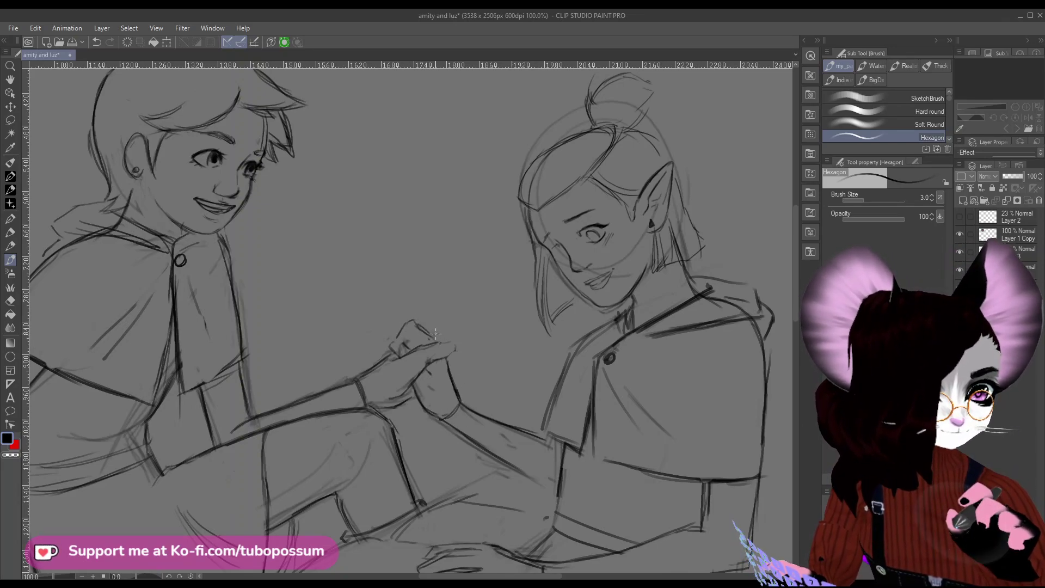
left_click_drag(426, 329, 448, 342)
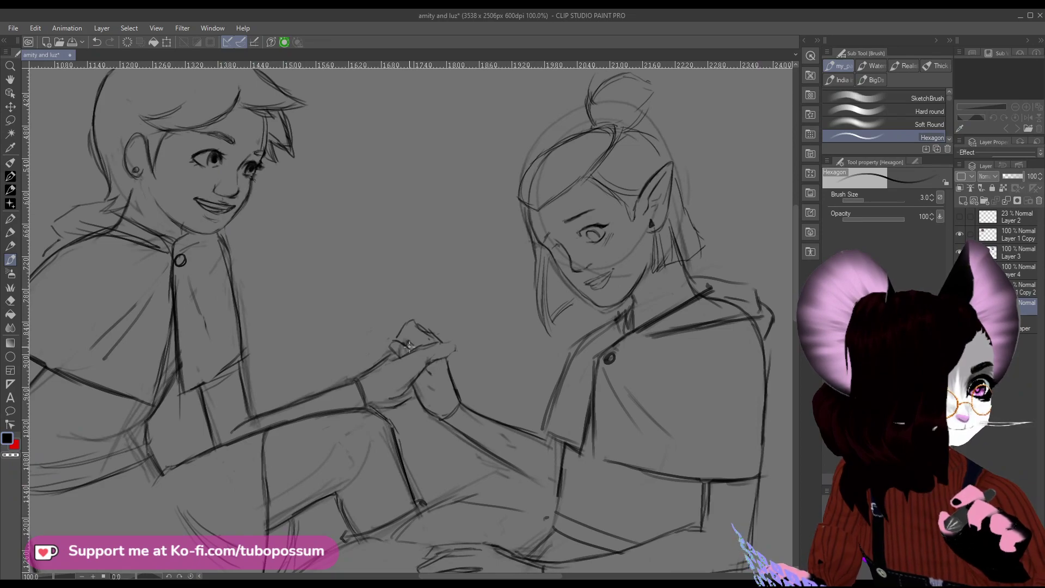
left_click_drag(403, 344, 418, 351)
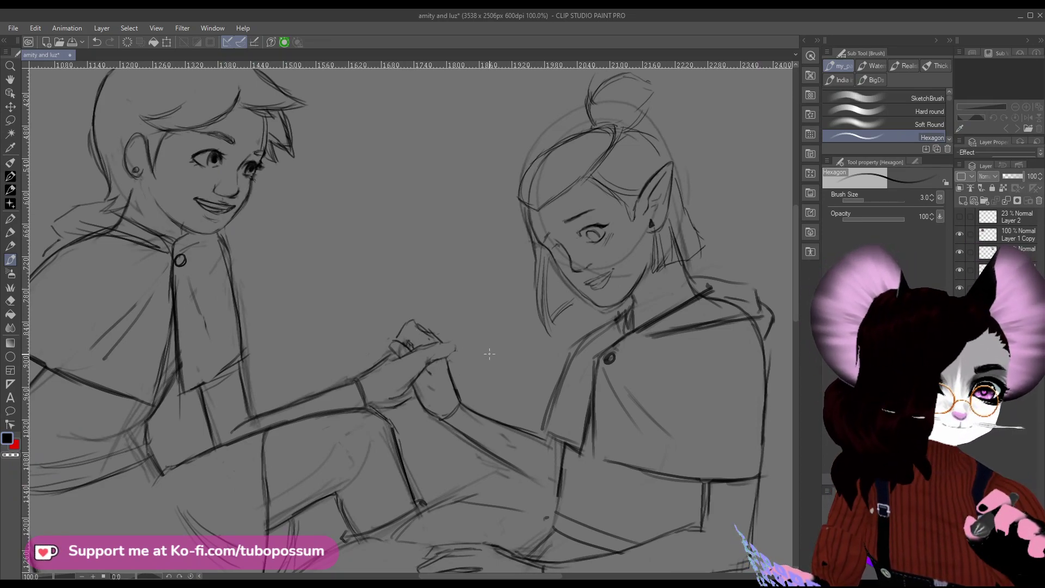
Refine the fingertips and outer hand edge where the two hands meet, alternating the Hard eraser and the Hexagon brush.
scroll(489, 354, "down", 5)
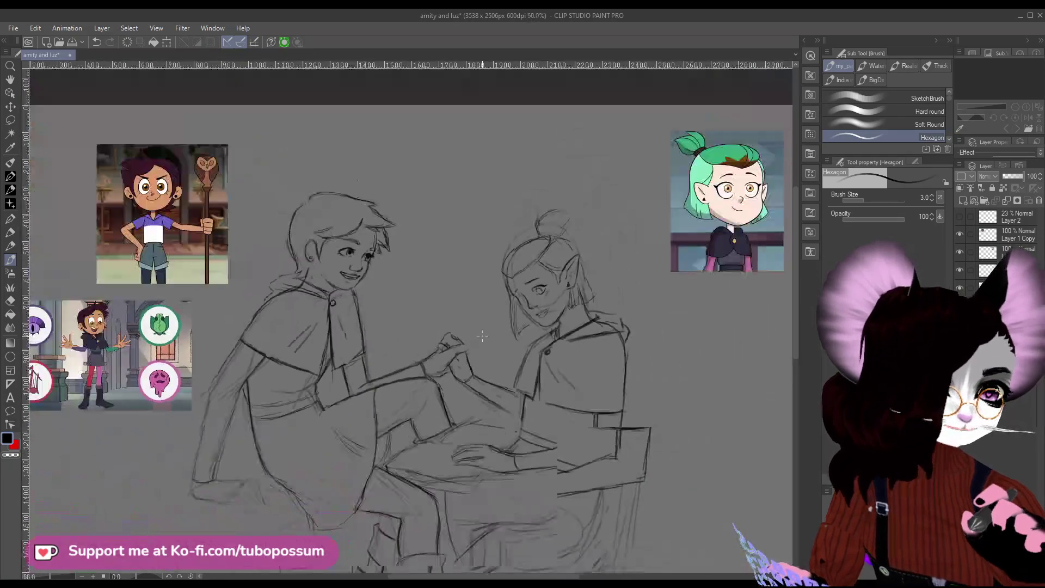
scroll(489, 357, "up", 4)
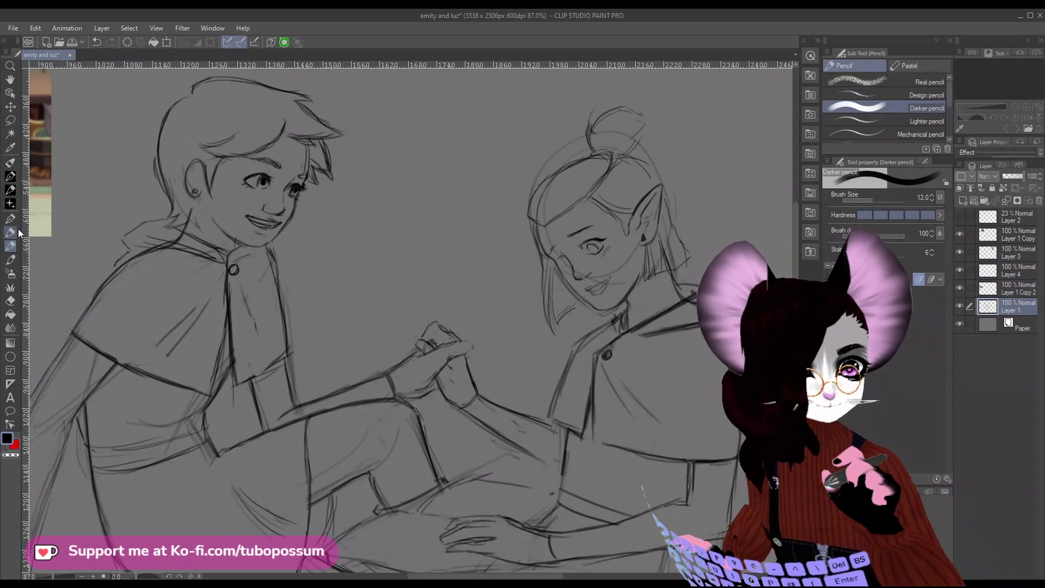
left_click(9, 303)
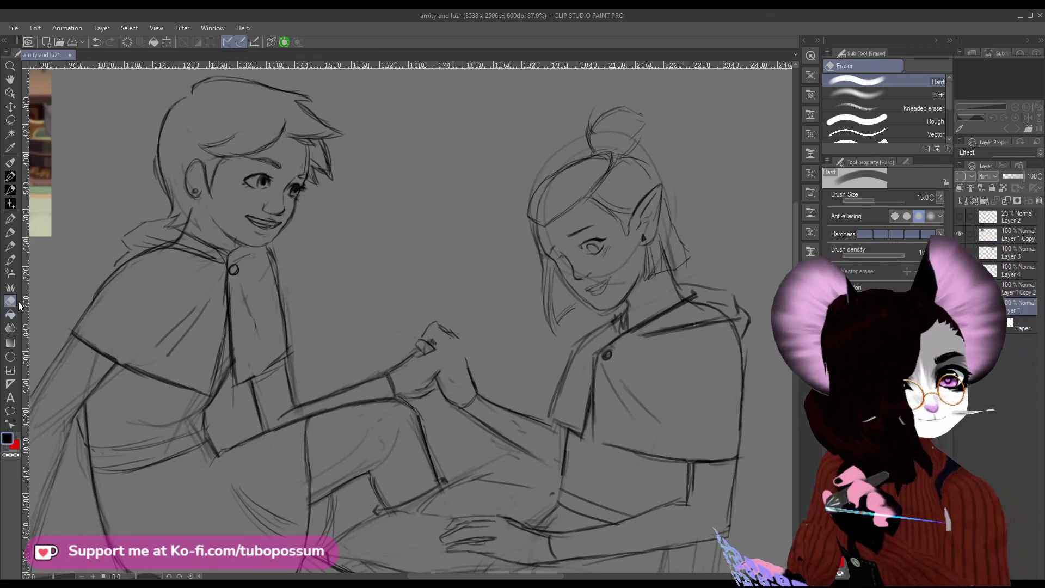
left_click(11, 260)
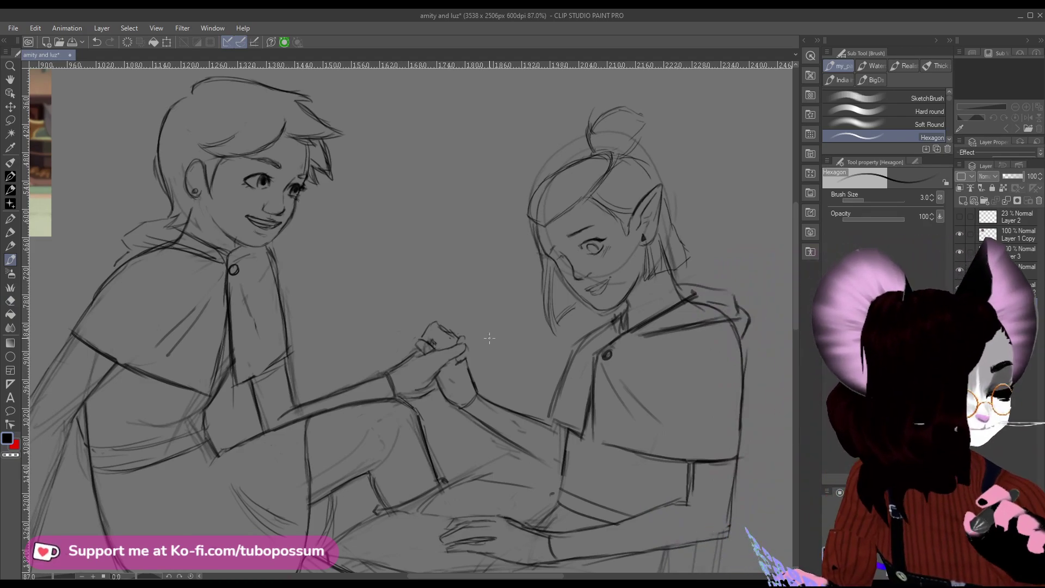
key("e")
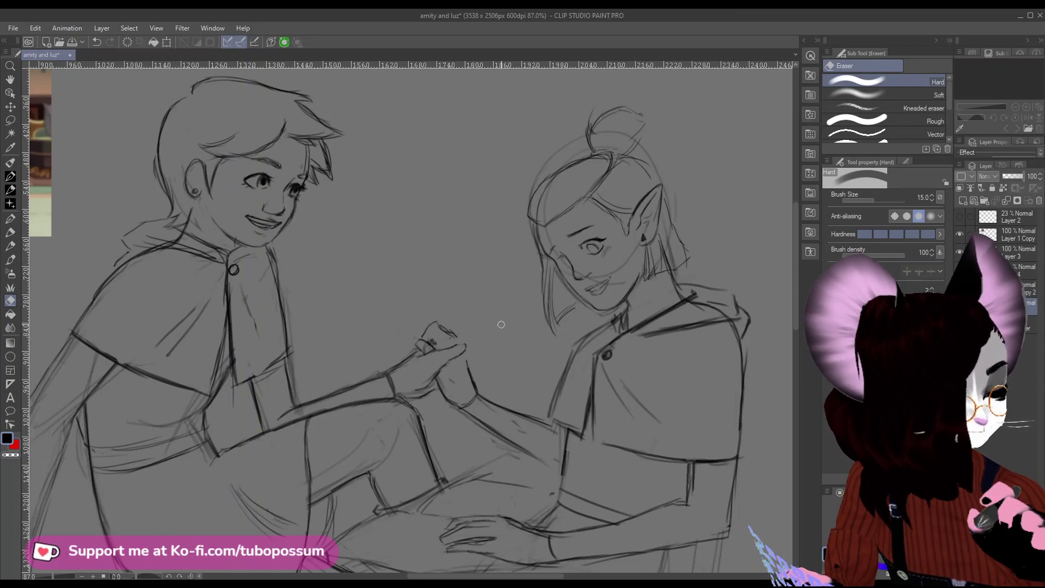
left_click(10, 260)
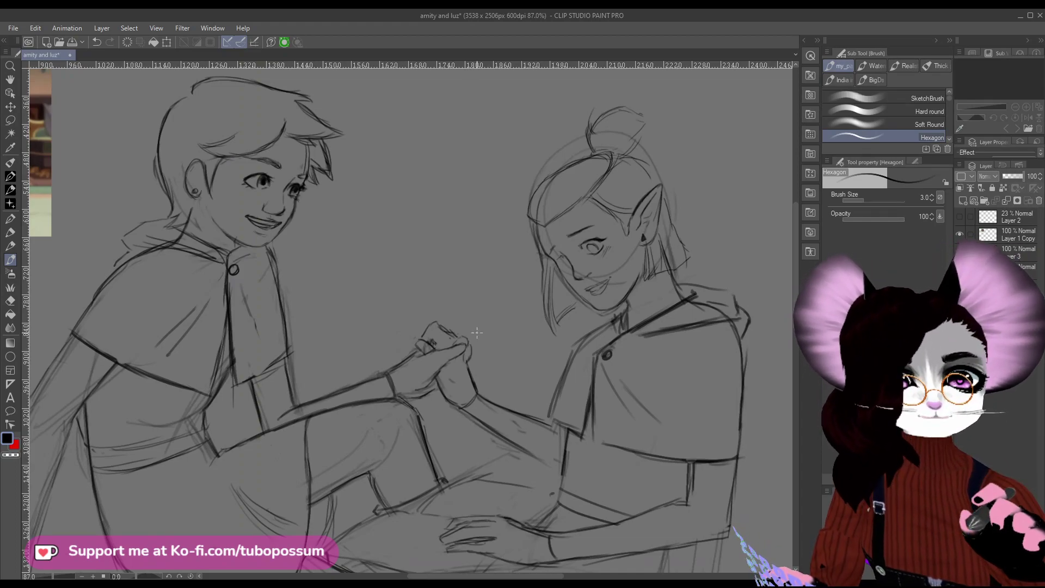
left_click(10, 301)
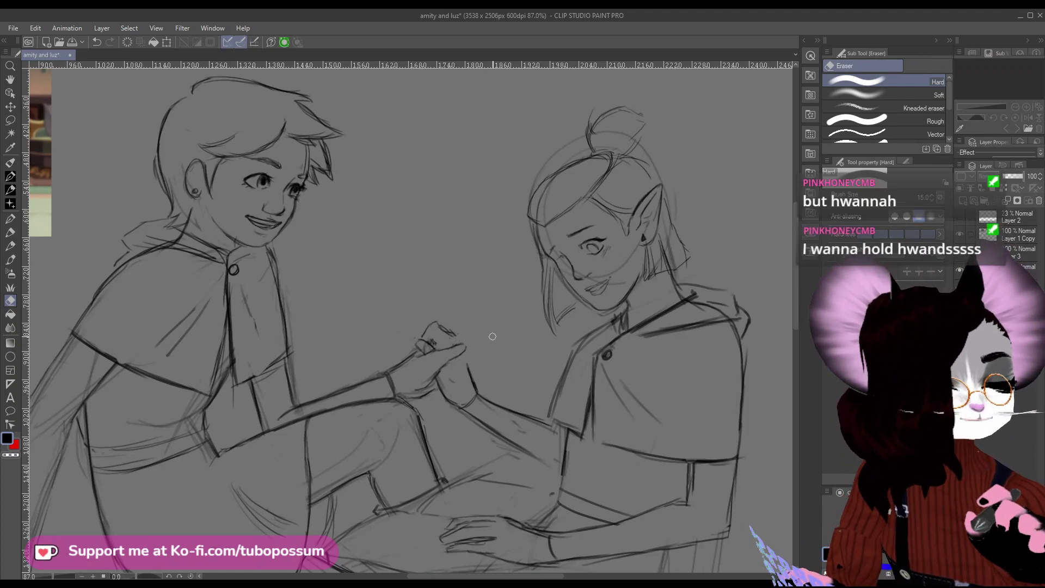
left_click(14, 260)
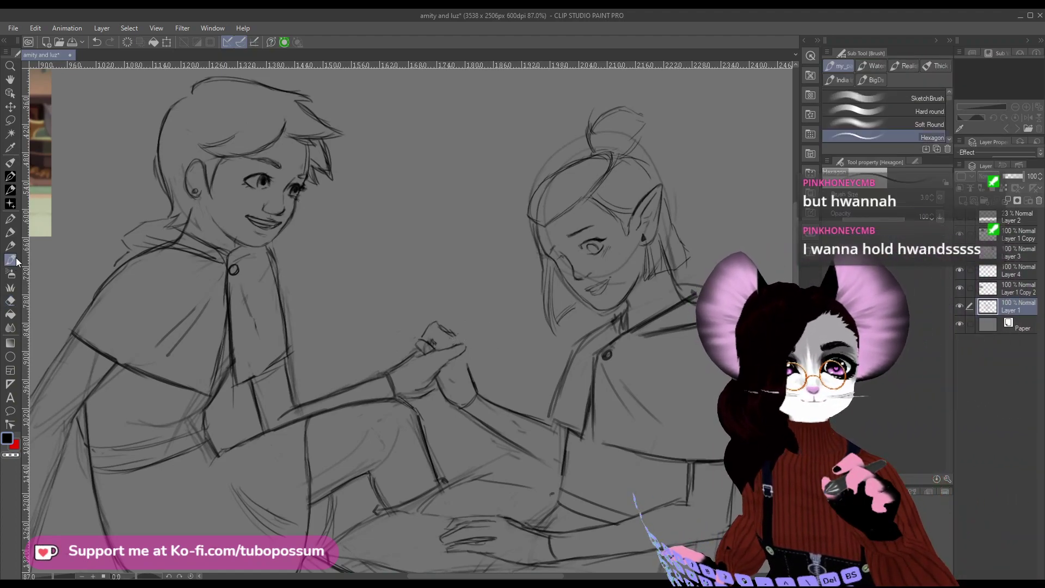
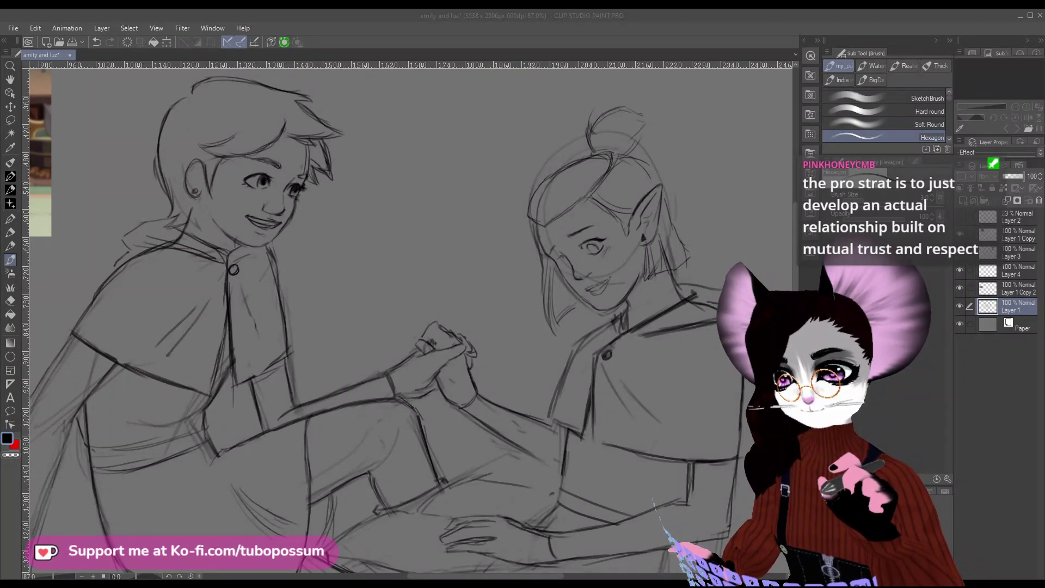
Switch to the web browser showing r/LilGrabbies and replay the "Mom giving booty shakin kissies" video.
key("alt+Tab")
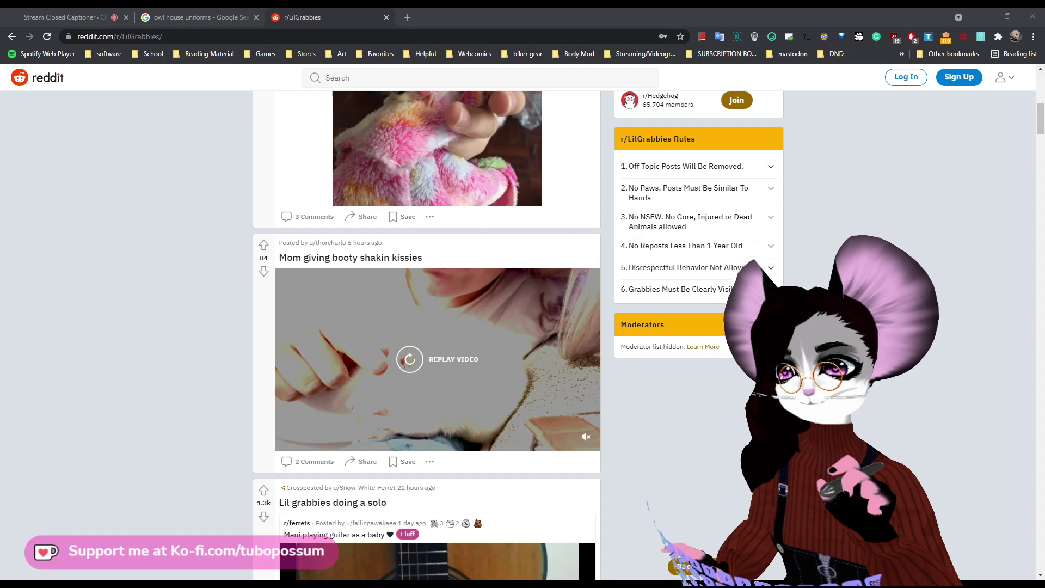
scroll(426, 335, "up", 2)
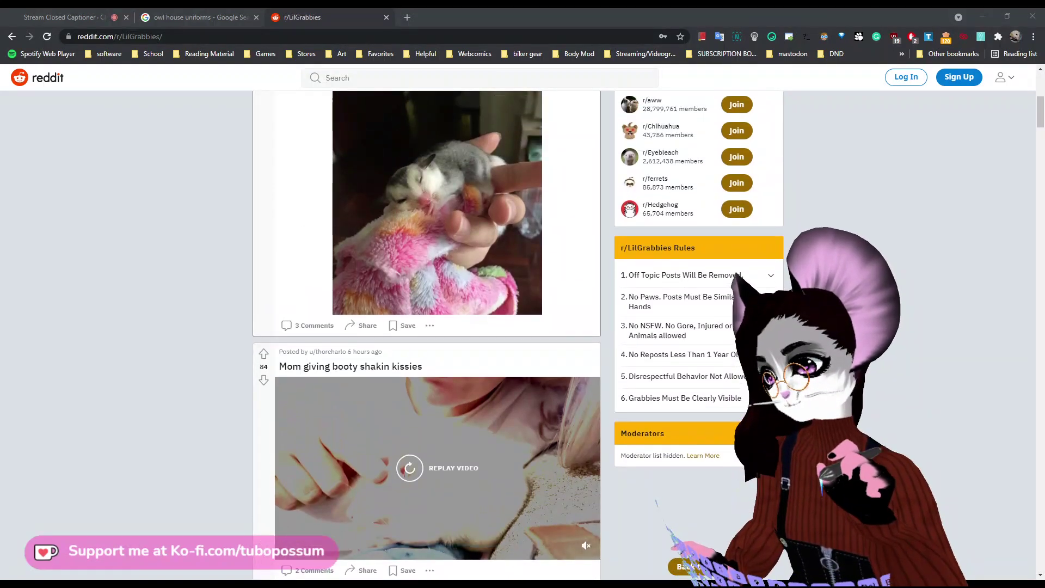
scroll(426, 335, "down", 7)
scroll(426, 334, "up", 4)
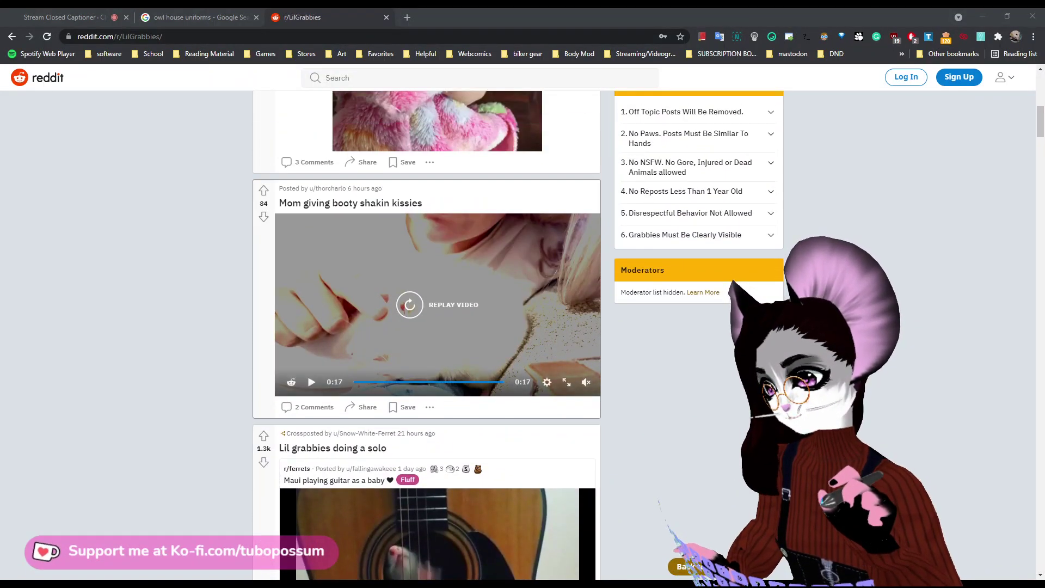
left_click(409, 304)
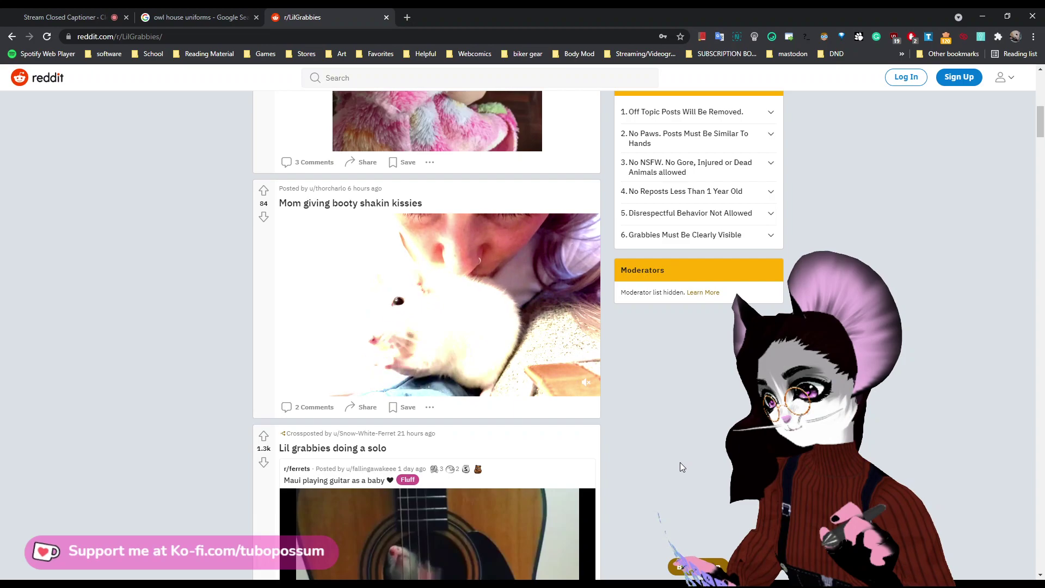
left_click(348, 362)
Watch the "Lil grabbies doing a solo" guitar video in full screen and replay it.
scroll(341, 362, "down", 1)
scroll(380, 370, "down", 5)
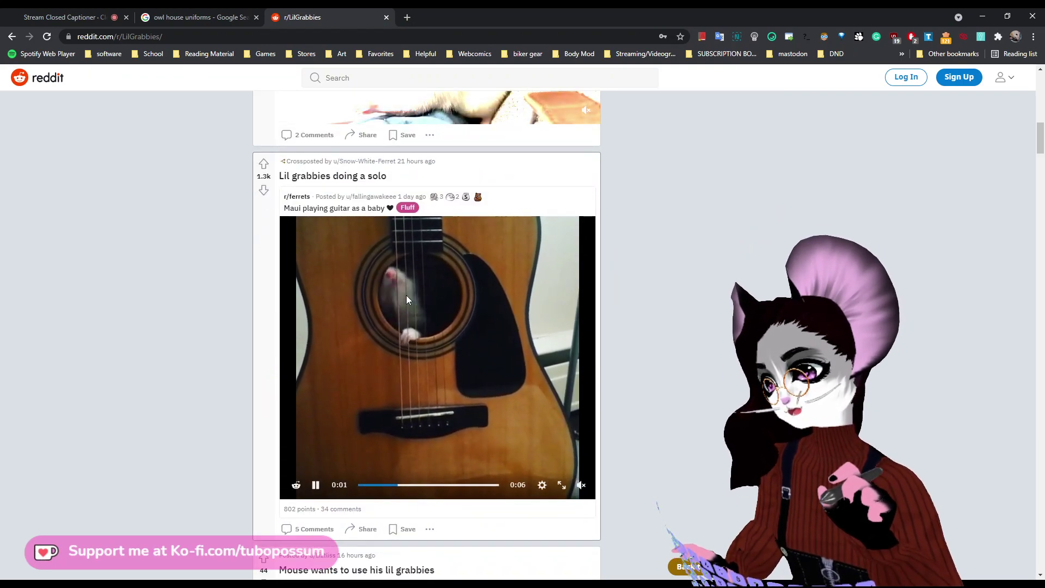
left_click(562, 485)
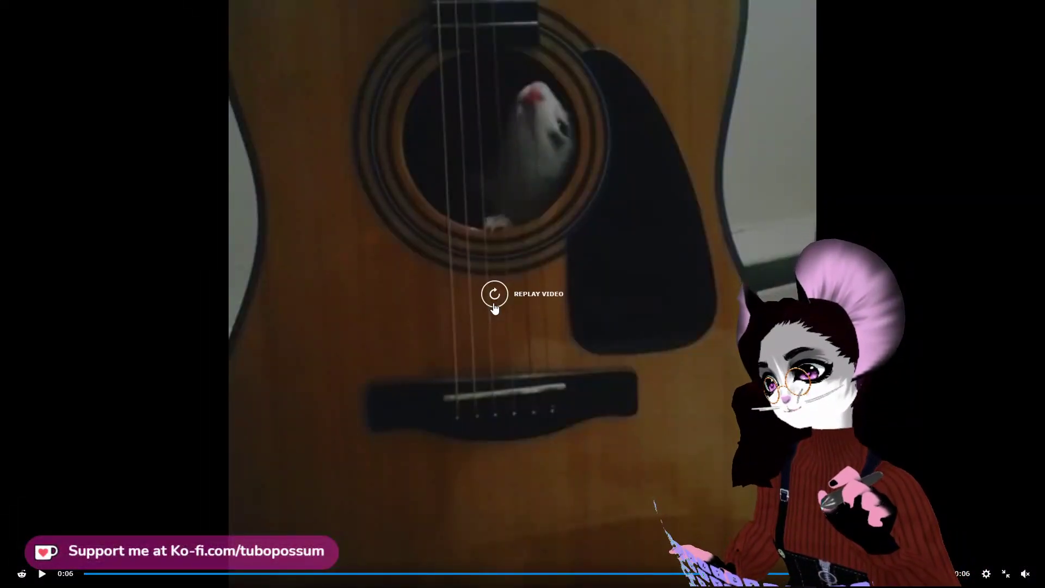
left_click(493, 306)
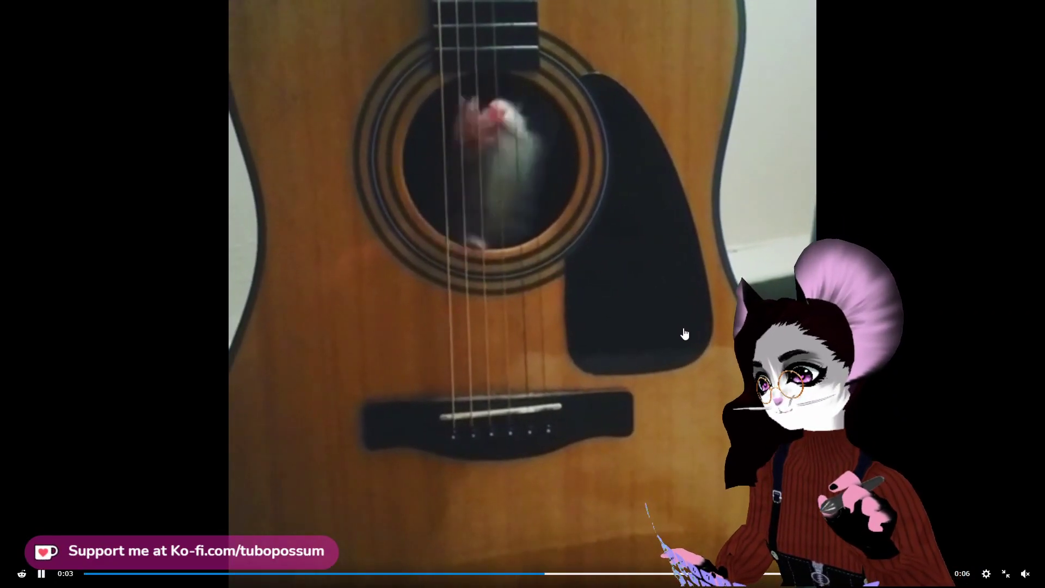
mouse_move(1024, 575)
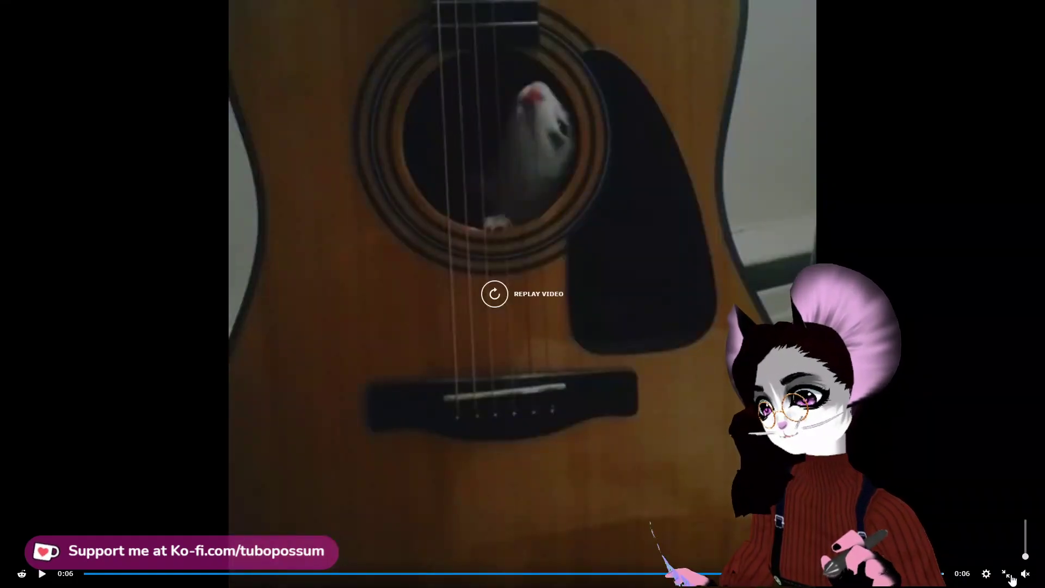
Leave the full-screen guitar video and browse the r/LilGrabbies feed down to the "Speedy lil grabbies" post.
left_click(1007, 576)
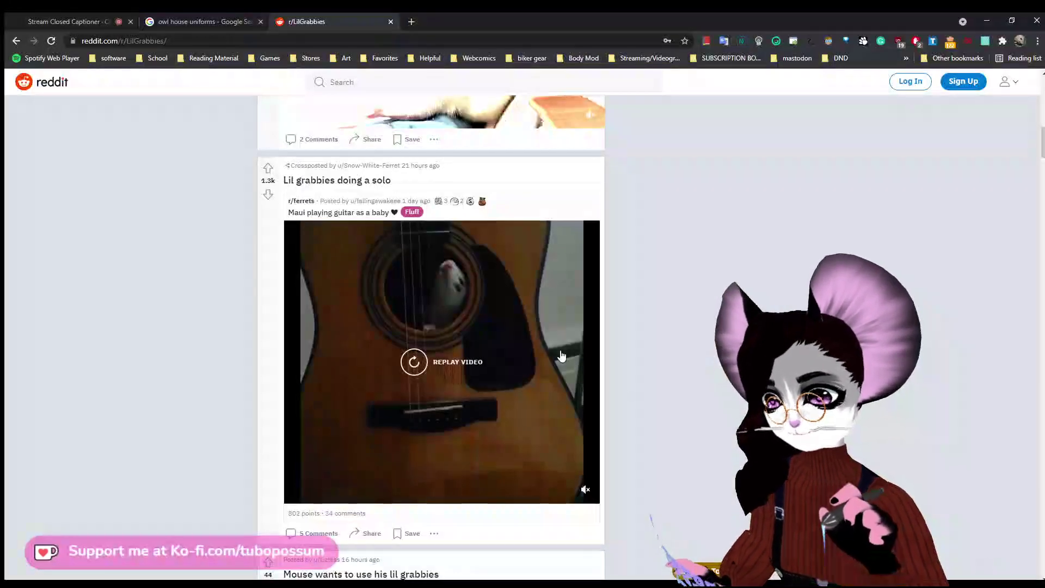
scroll(577, 368, "down", 7)
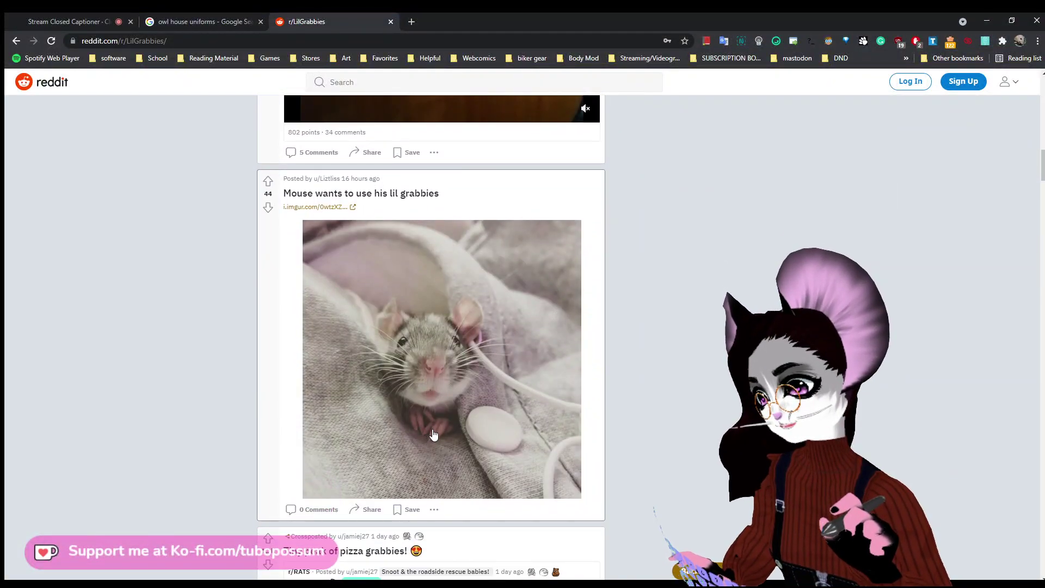
scroll(437, 434, "down", 11)
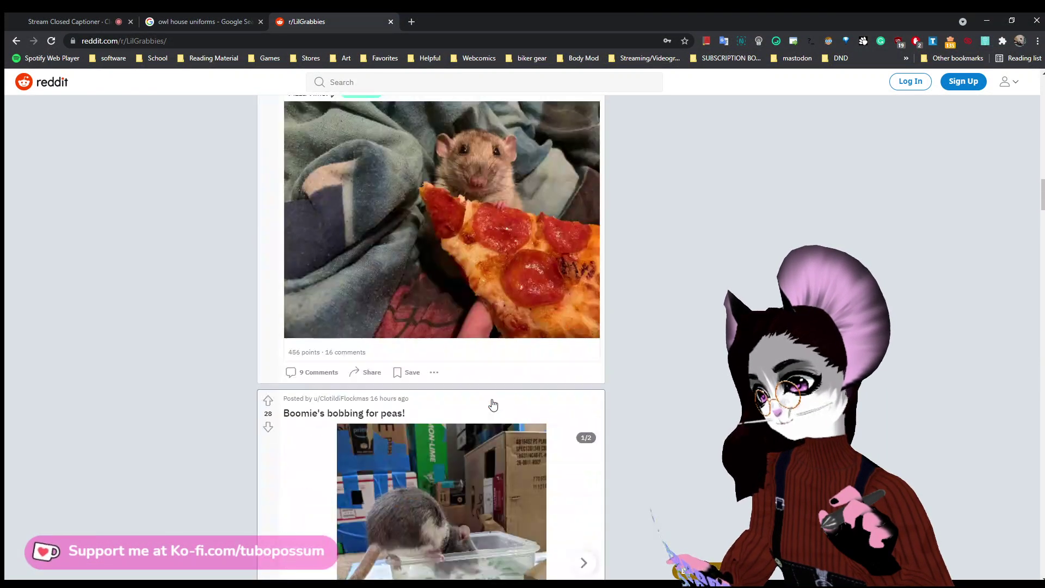
scroll(493, 403, "down", 8)
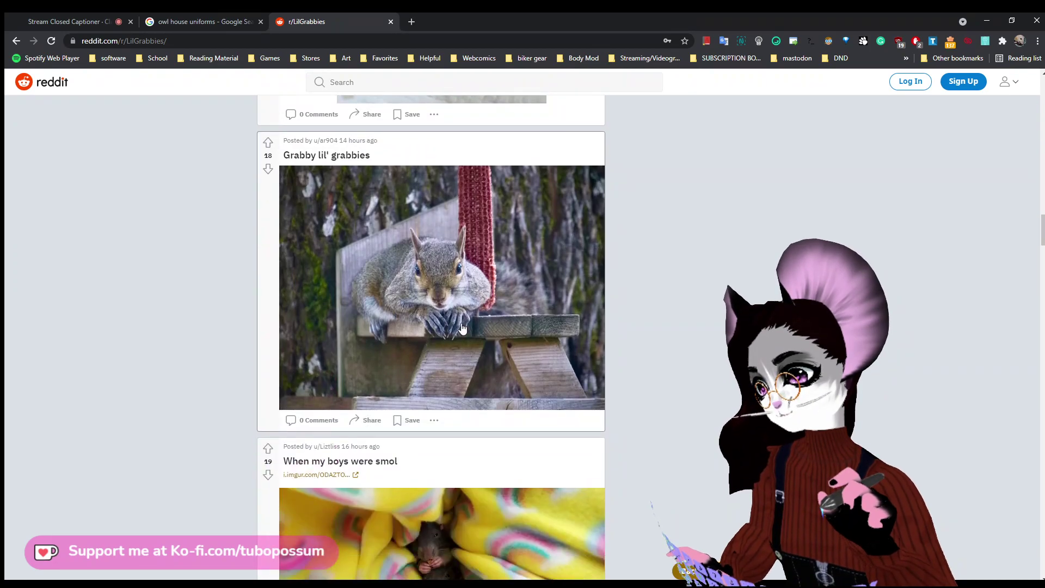
scroll(463, 326, "down", 14)
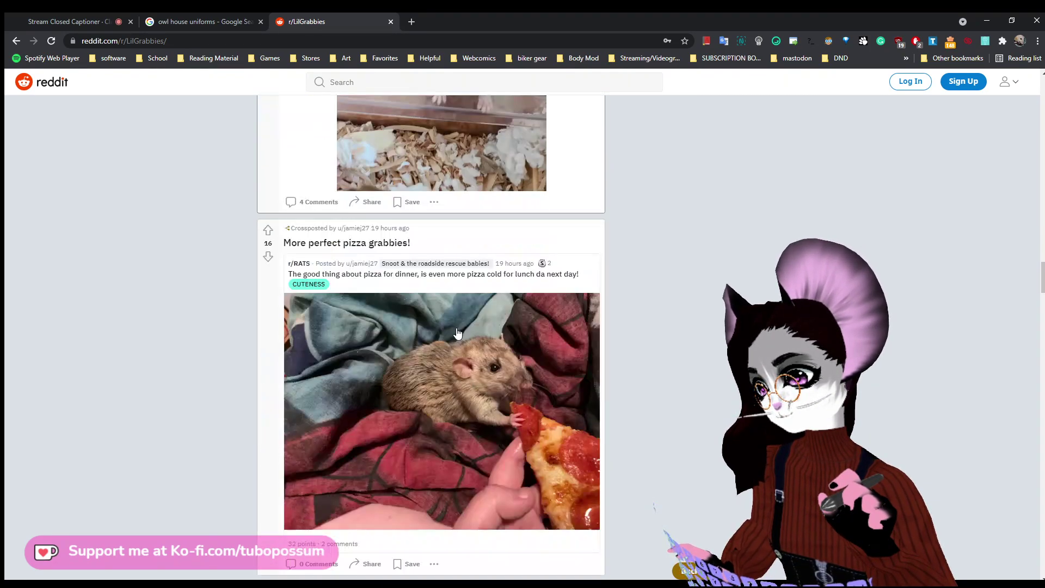
scroll(527, 409, "down", 20)
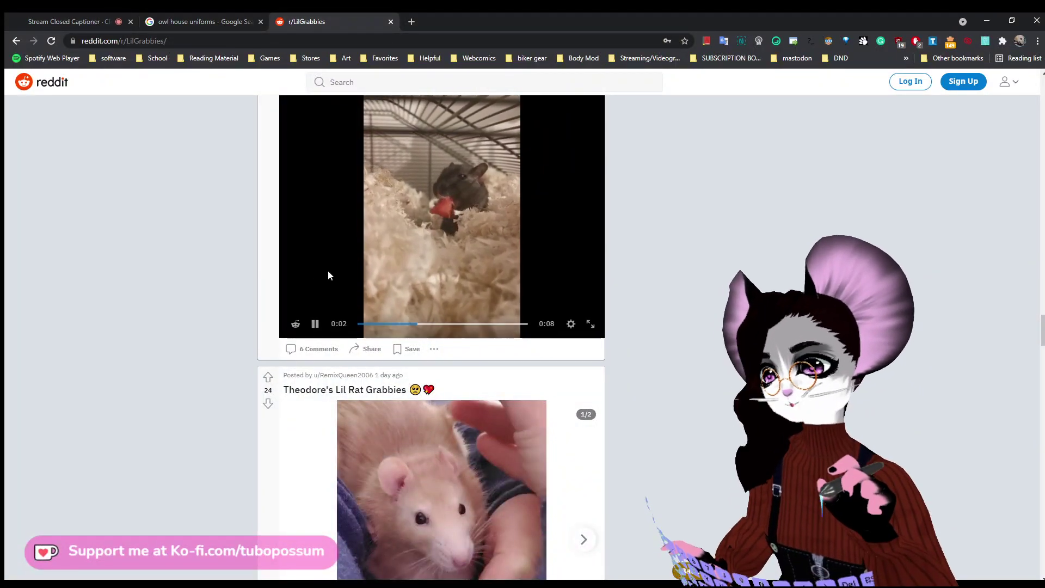
scroll(500, 247, "down", 8)
scroll(463, 302, "down", 5)
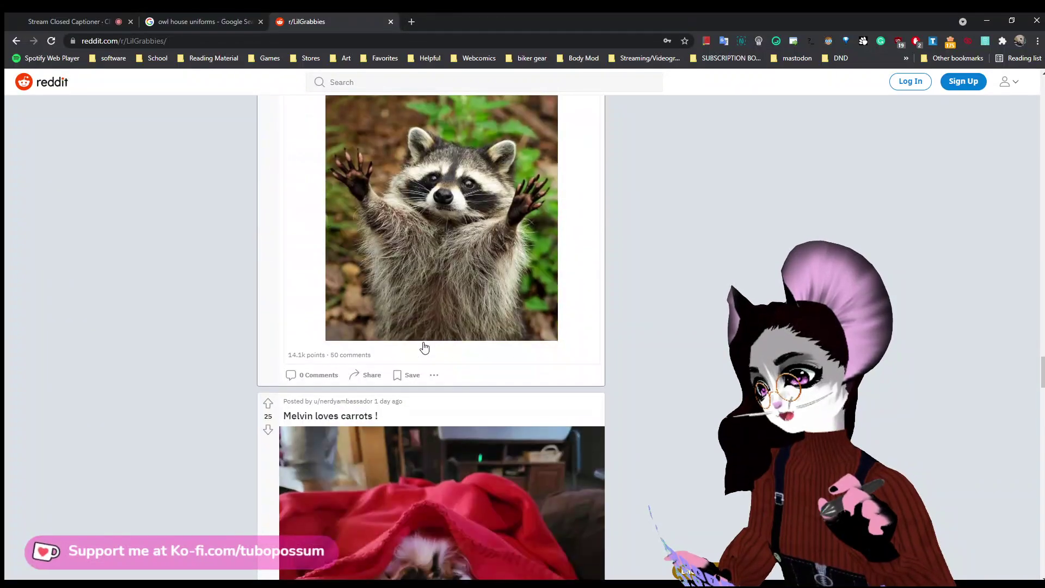
scroll(374, 160, "down", 10)
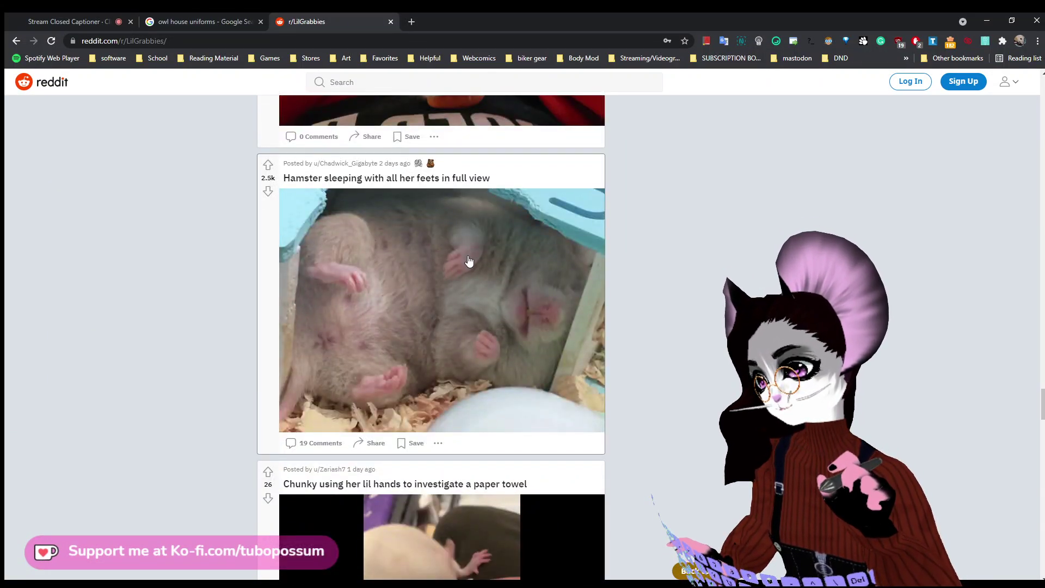
scroll(449, 281, "down", 9)
scroll(449, 283, "up", 3)
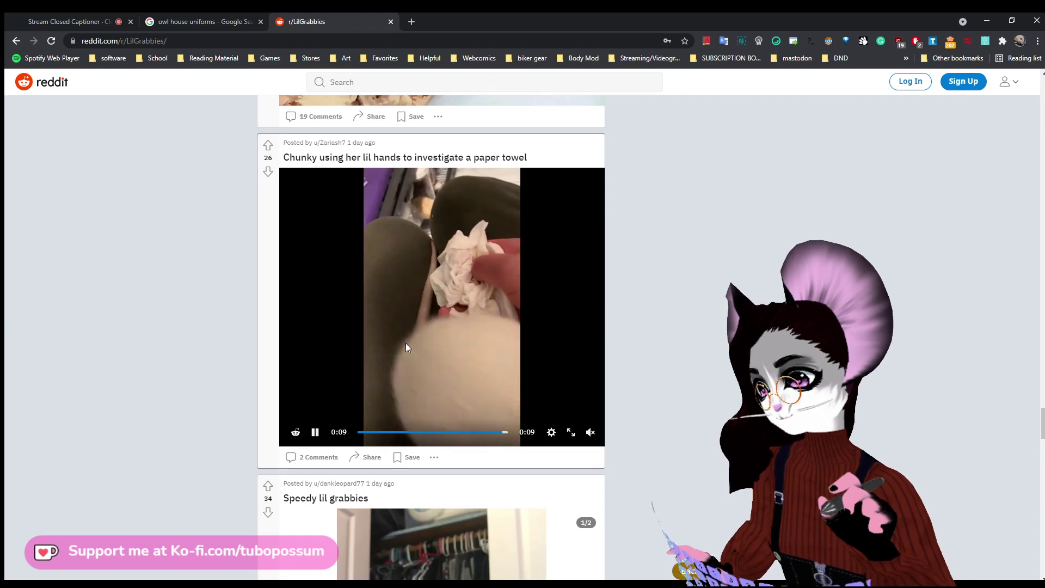
scroll(404, 347, "down", 4)
scroll(414, 348, "down", 2)
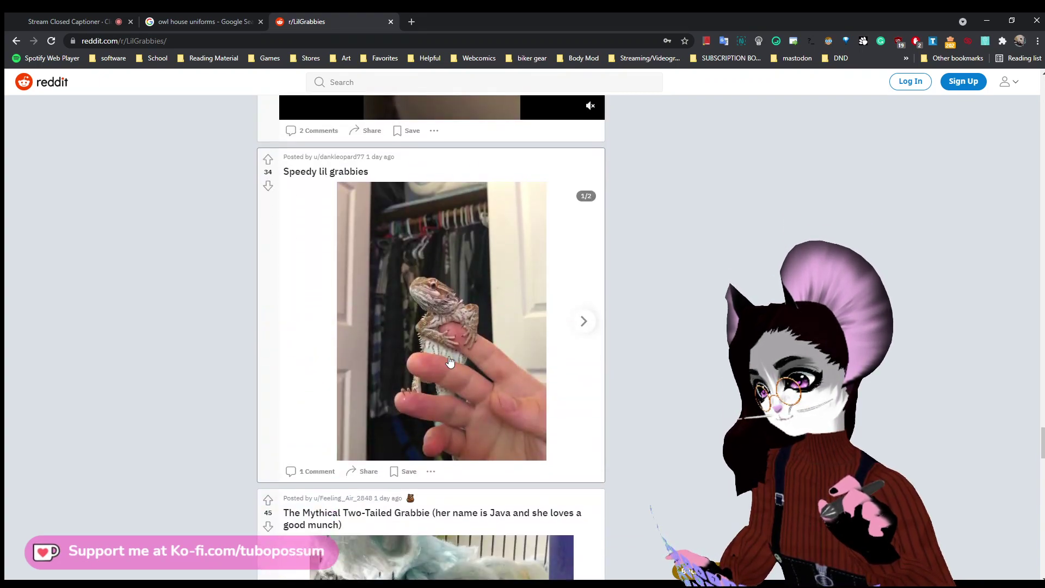
Open the "Speedy lil grabbies" post, view both of its photos, and return to the feed to continue browsing.
left_click(465, 330)
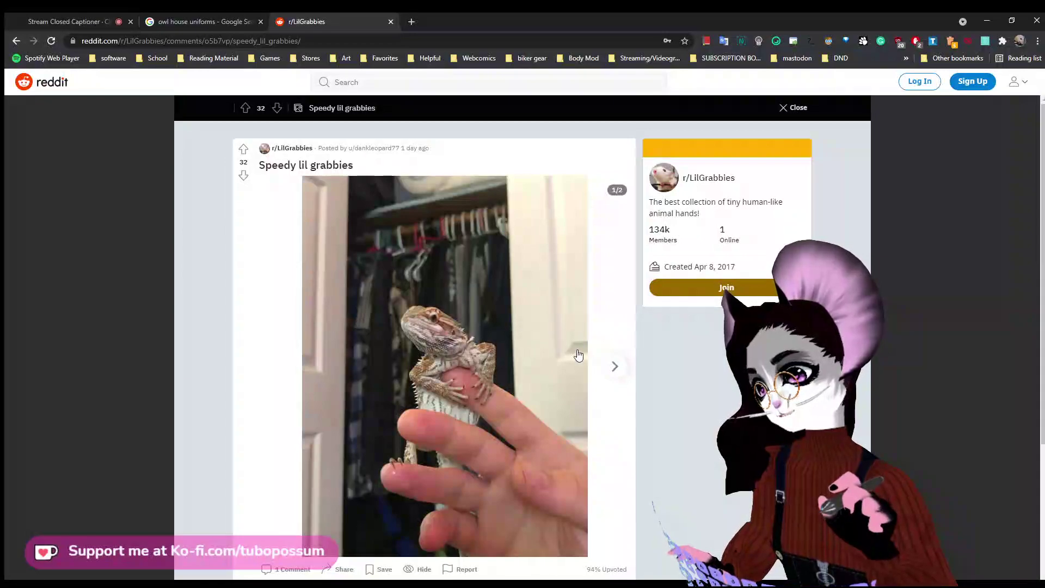
left_click(615, 367)
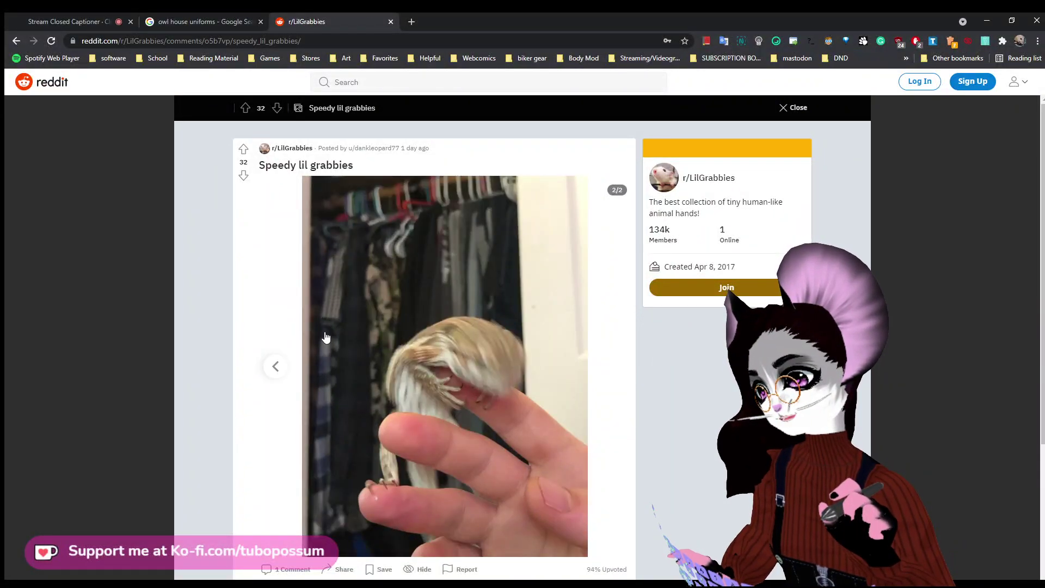
scroll(264, 354, "down", 1)
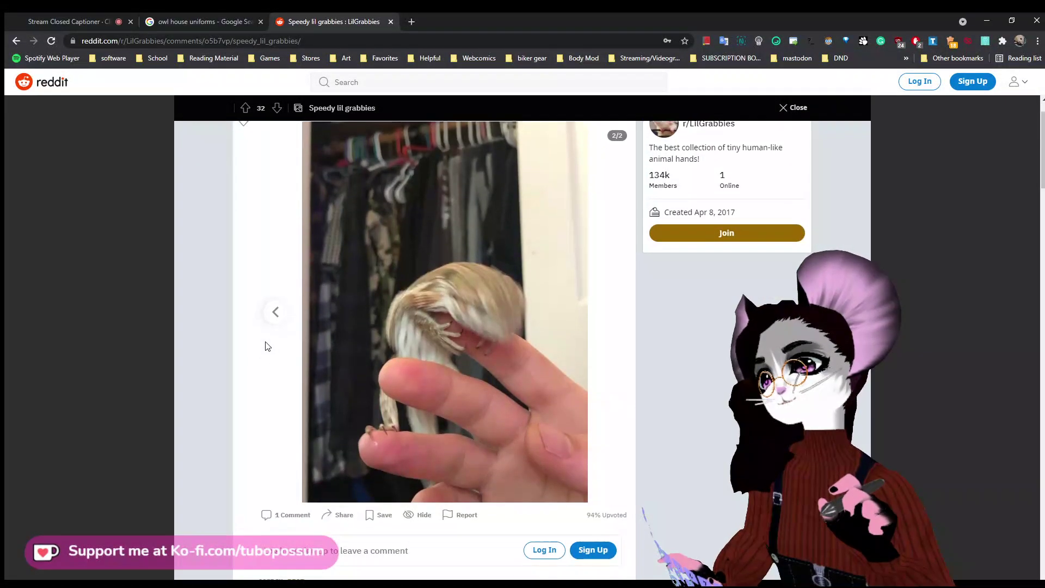
left_click(275, 311)
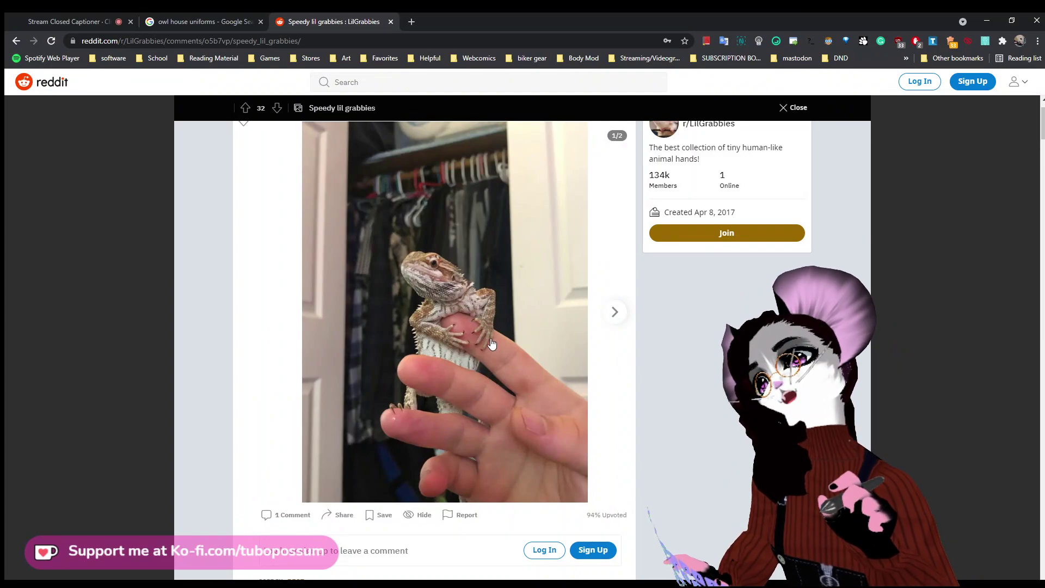
left_click(16, 41)
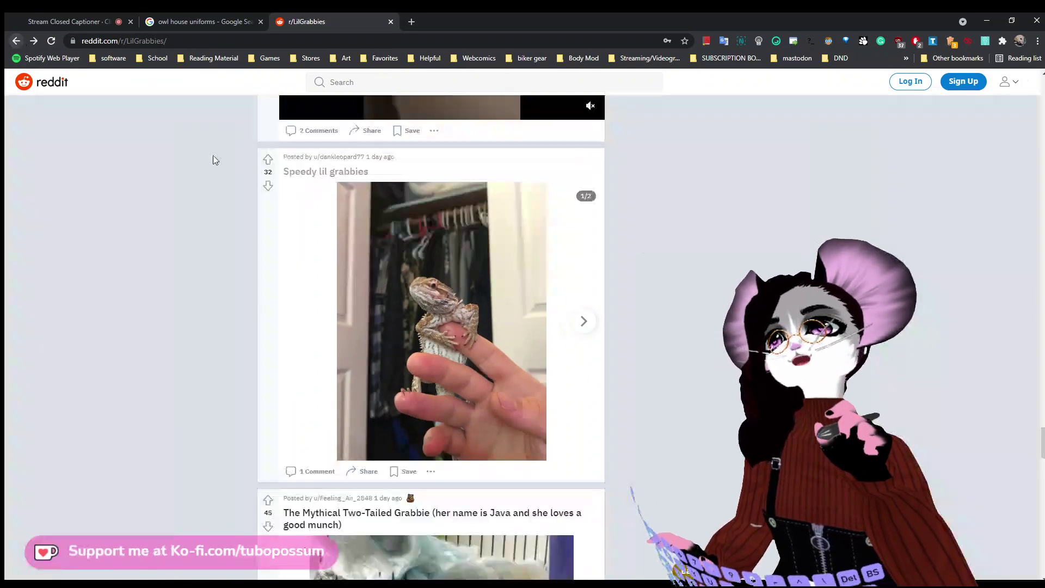
scroll(655, 405, "down", 5)
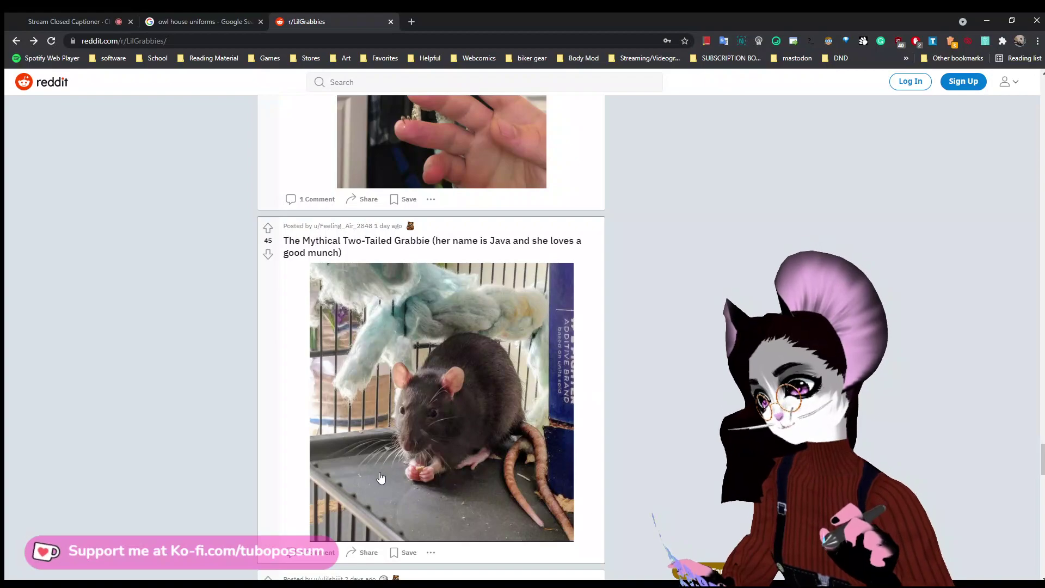
scroll(441, 468, "down", 5)
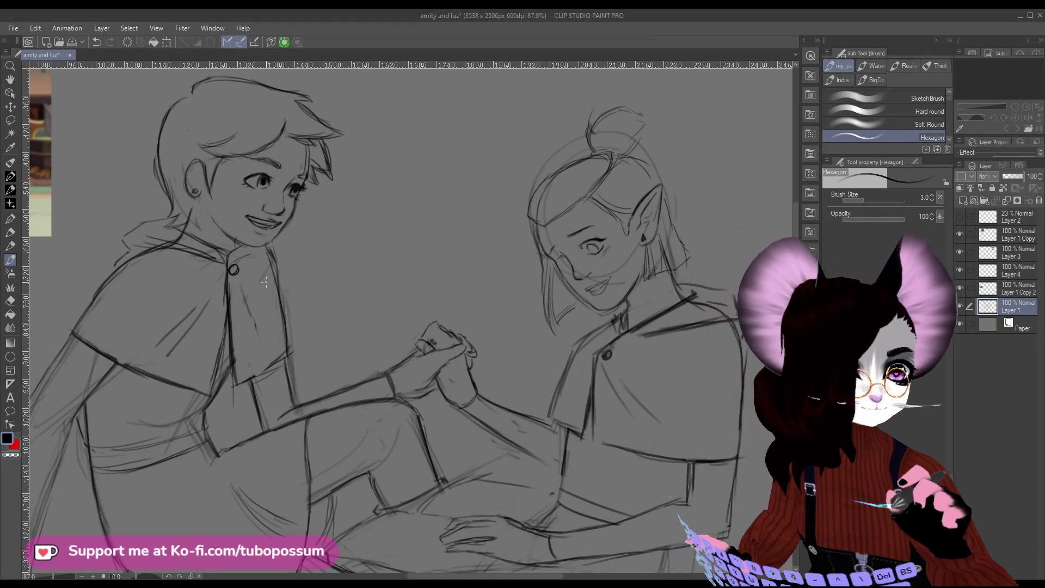
Examine the joined hands up close and compare both seated figures against the whole composition and the reference pictures.
scroll(456, 291, "down", 5)
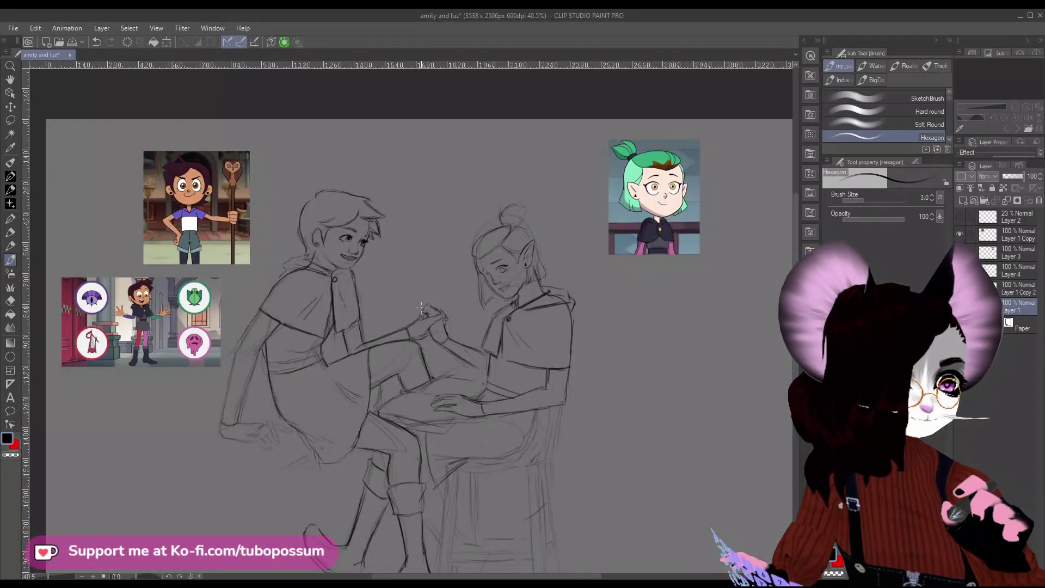
scroll(456, 291, "up", 3)
scroll(439, 276, "up", 2)
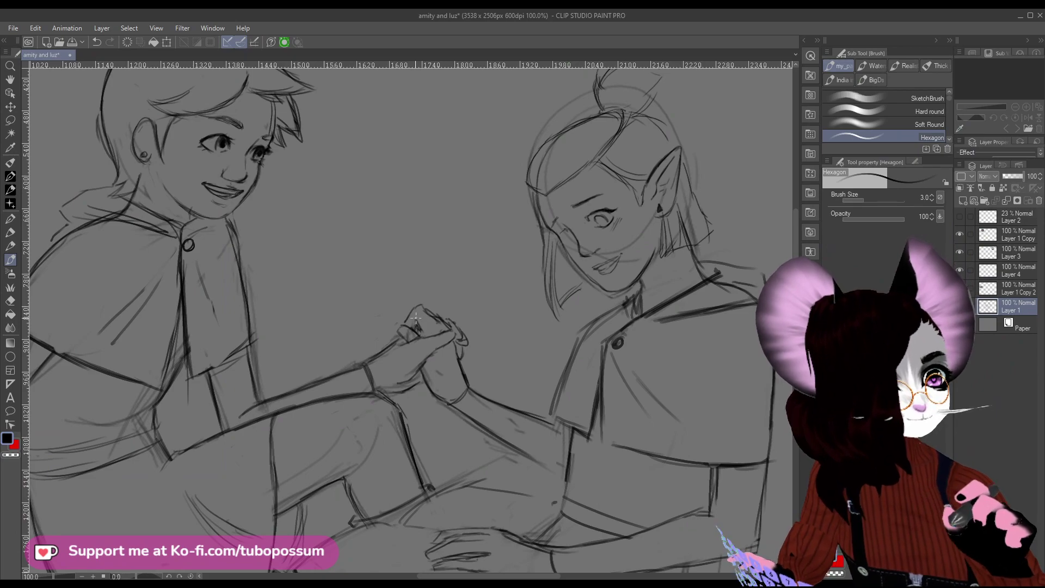
scroll(418, 318, "down", 4)
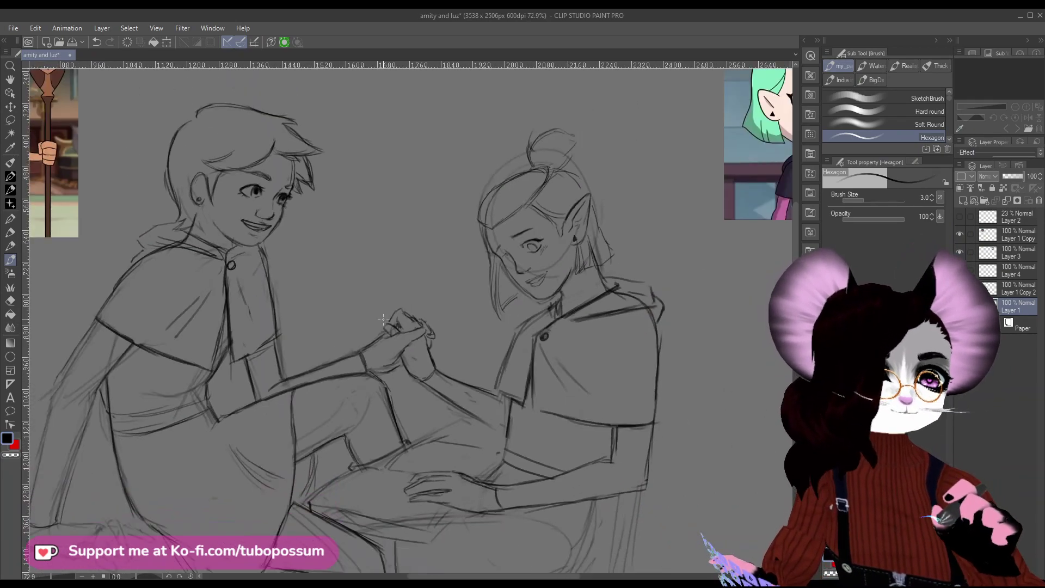
scroll(423, 317, "up", 3)
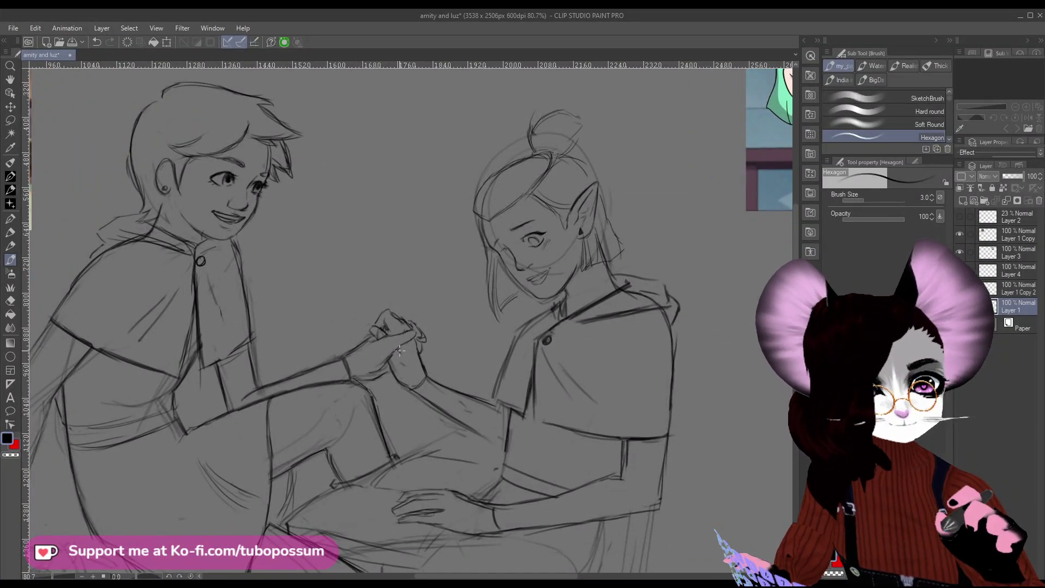
scroll(399, 349, "down", 2)
scroll(465, 280, "up", 3)
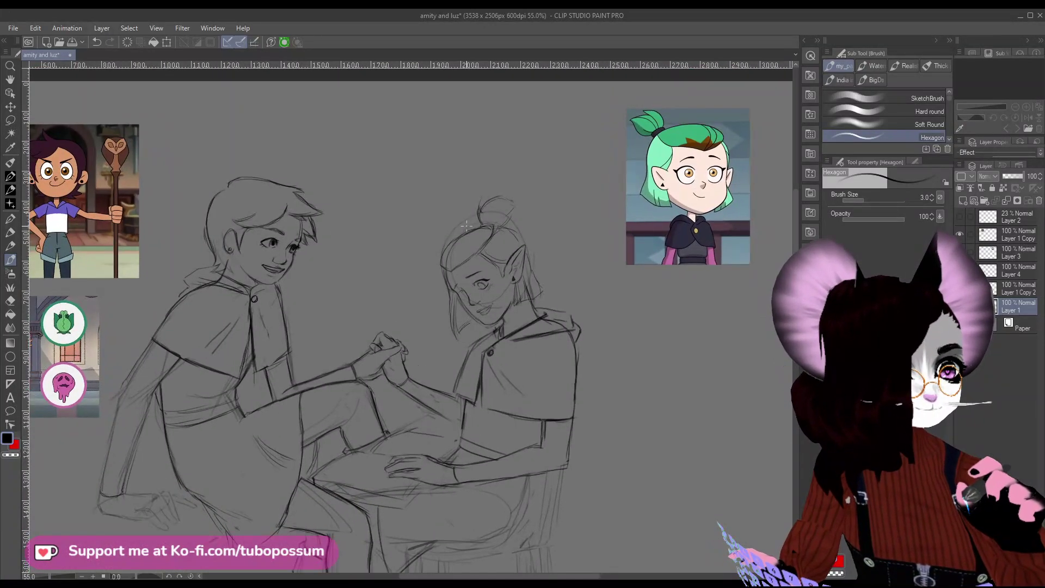
scroll(464, 279, "down", 1)
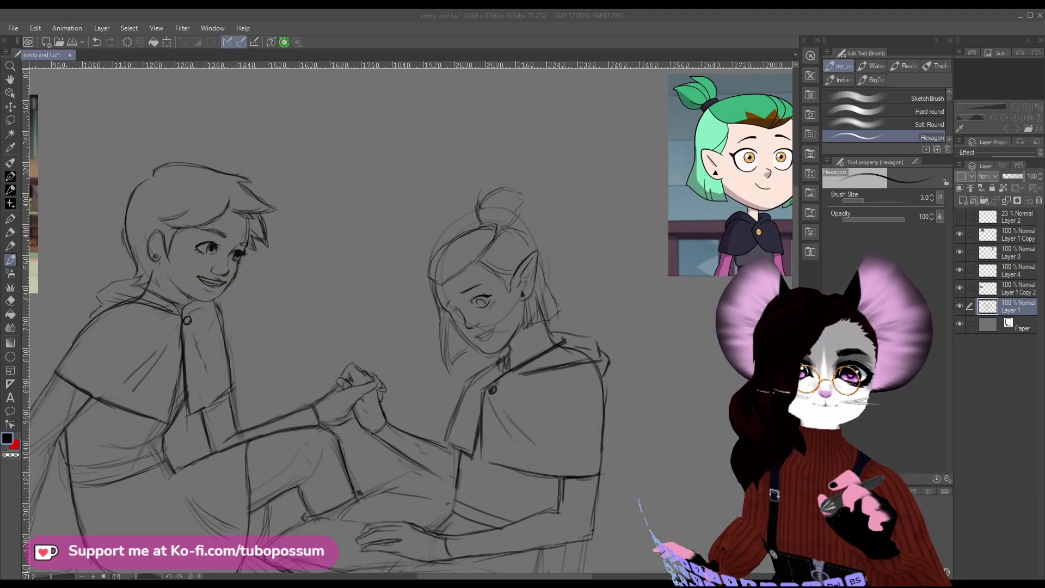
left_click(253, 251)
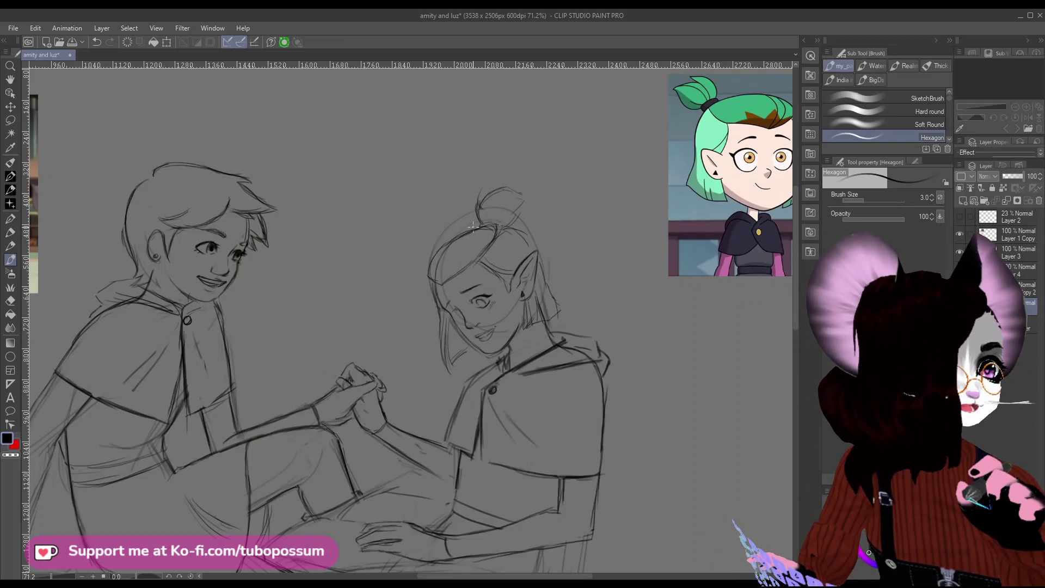
scroll(497, 237, "down", 2)
scroll(495, 242, "down", 2)
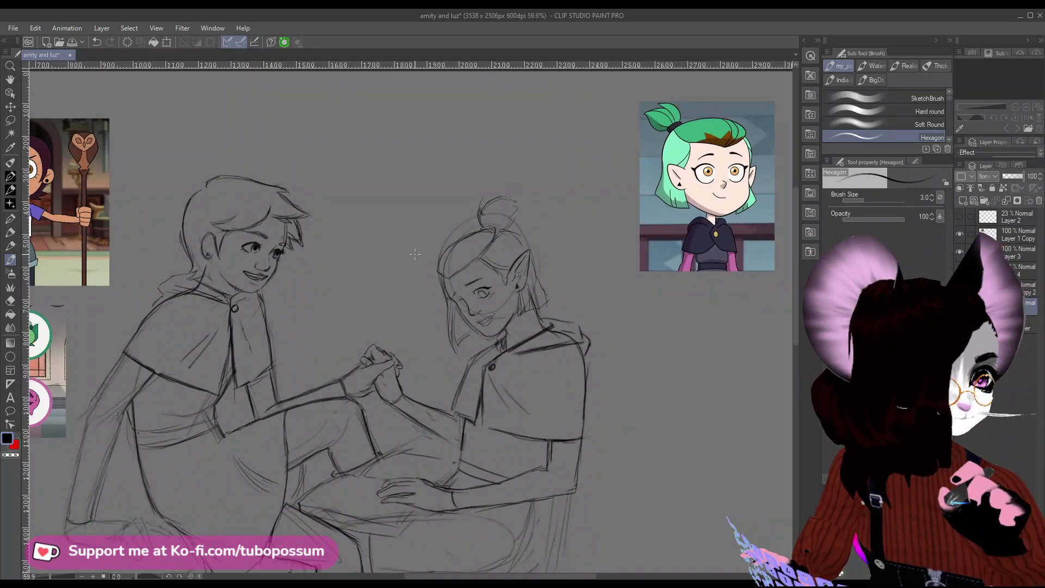
scroll(441, 252, "down", 4)
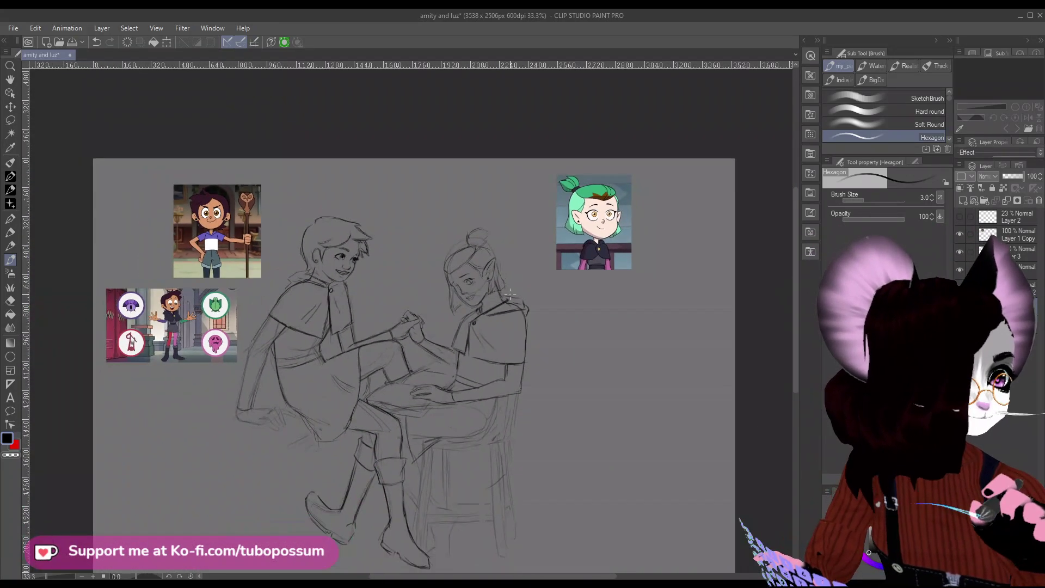
scroll(480, 301, "up", 1)
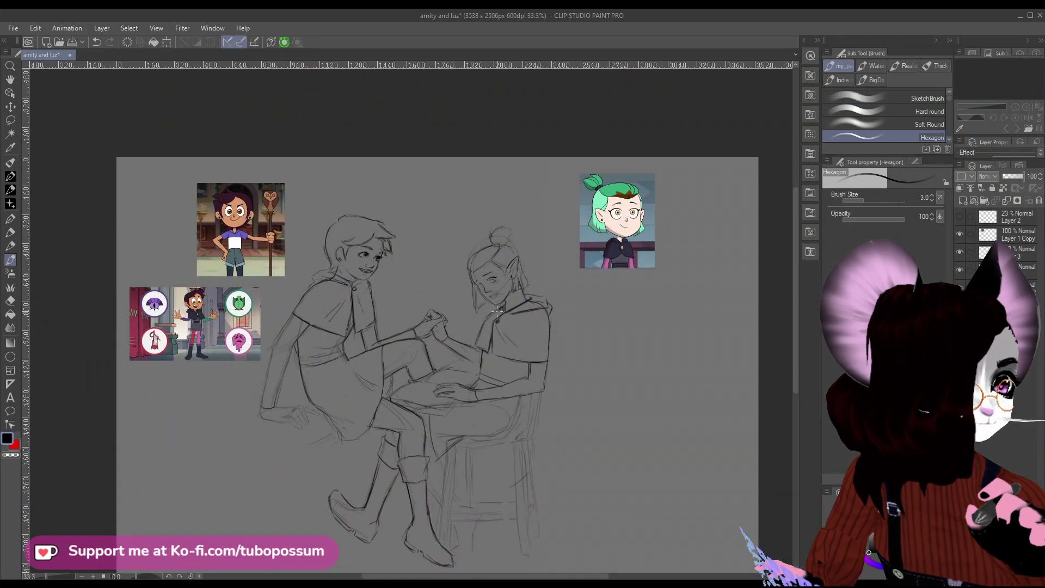
Sketch the curve of the pointy-eared character's hip from below the forearm down to the stool seat with the Hexagon brush.
scroll(500, 354, "up", 1)
scroll(474, 381, "down", 1)
scroll(443, 412, "up", 1)
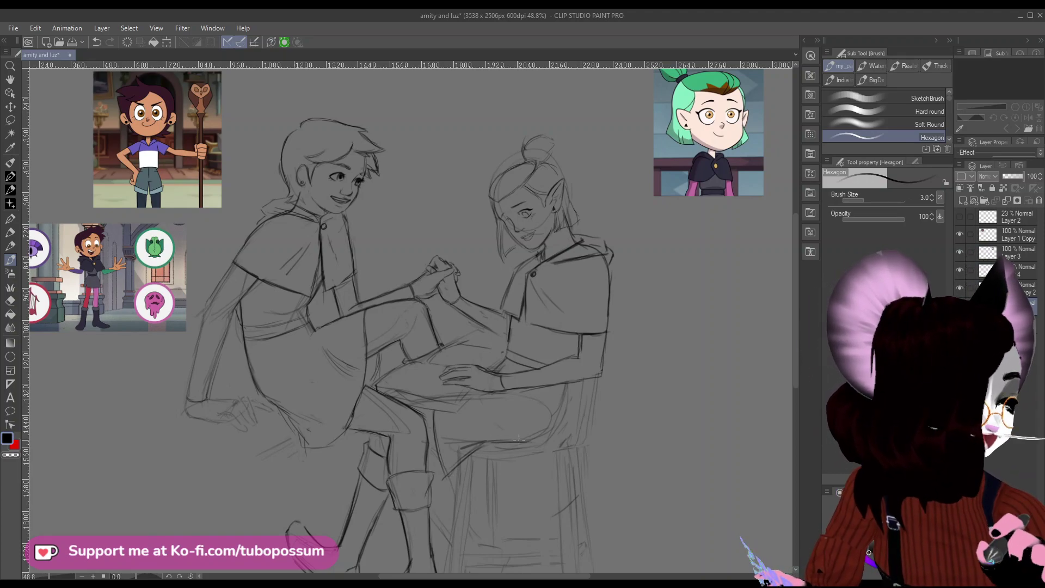
left_click_drag(566, 384, 569, 403)
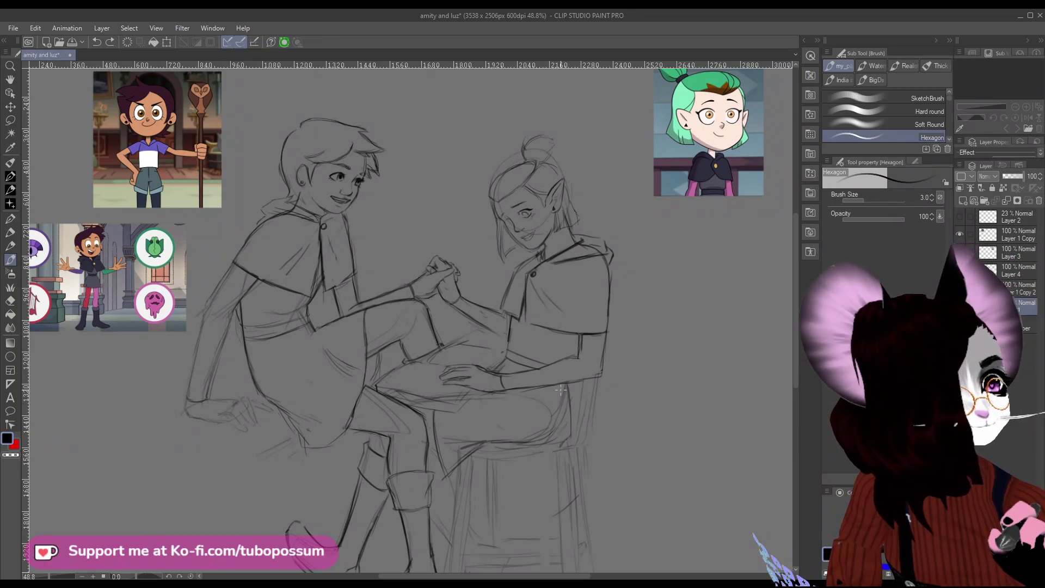
Examine the redrawn hip, the crossed legs and the stool, both close up and within the full composition.
scroll(561, 389, "down", 2)
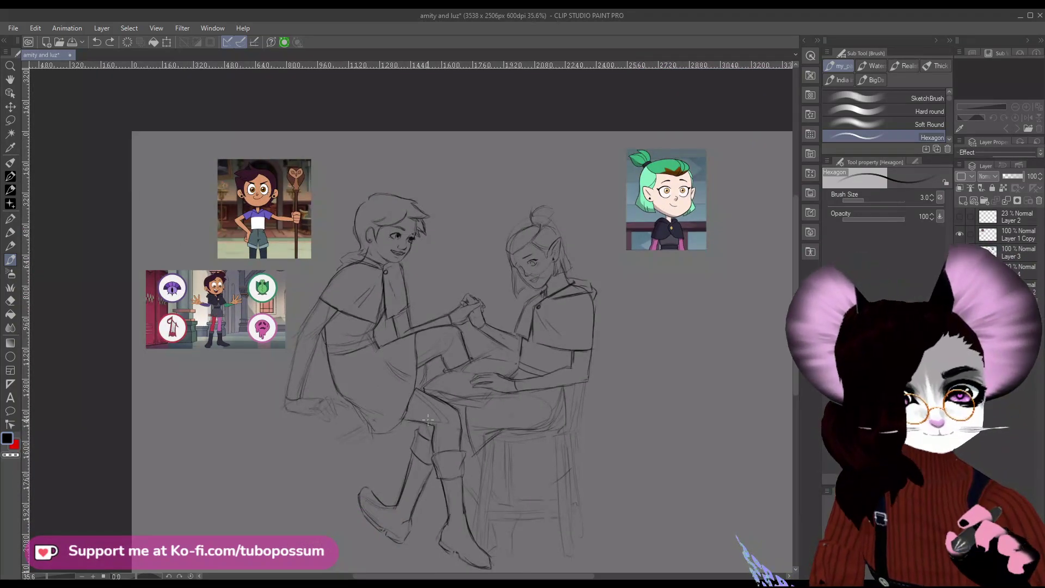
scroll(503, 366, "up", 2)
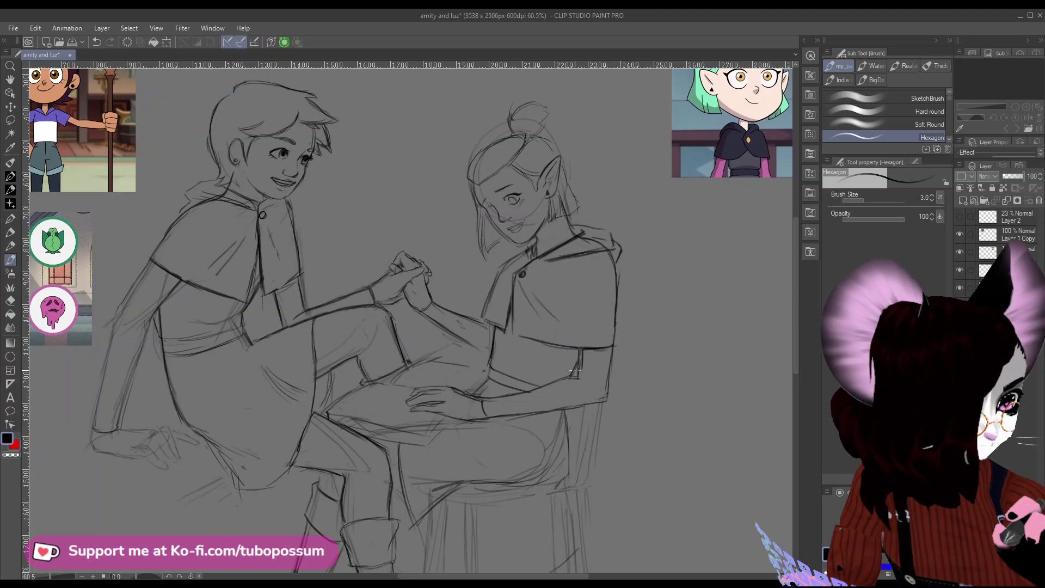
scroll(568, 369, "down", 3)
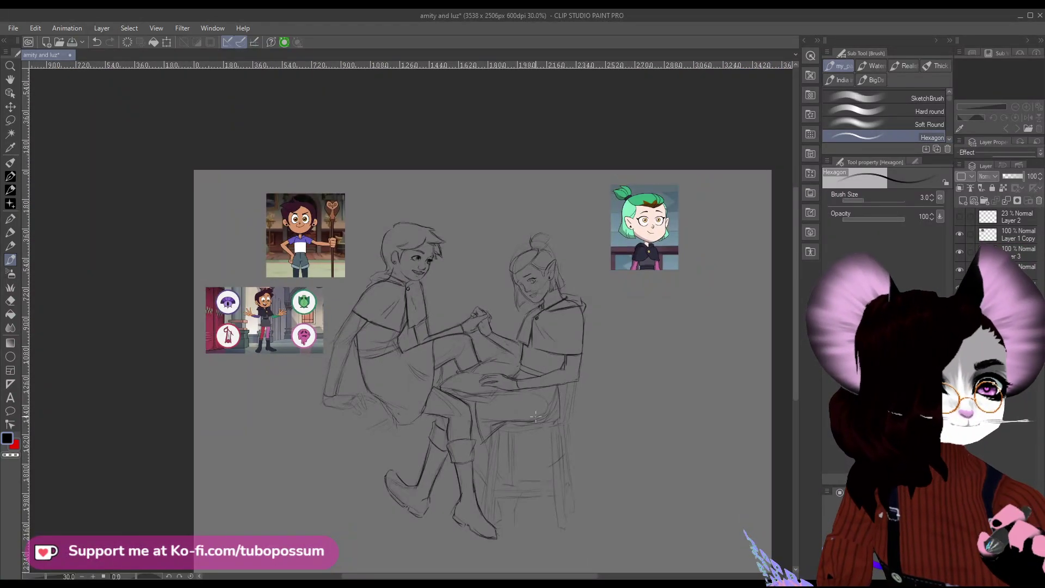
scroll(524, 399, "up", 3)
scroll(226, 353, "down", 2)
scroll(272, 380, "up", 2)
scroll(326, 424, "down", 2)
scroll(352, 436, "up", 1)
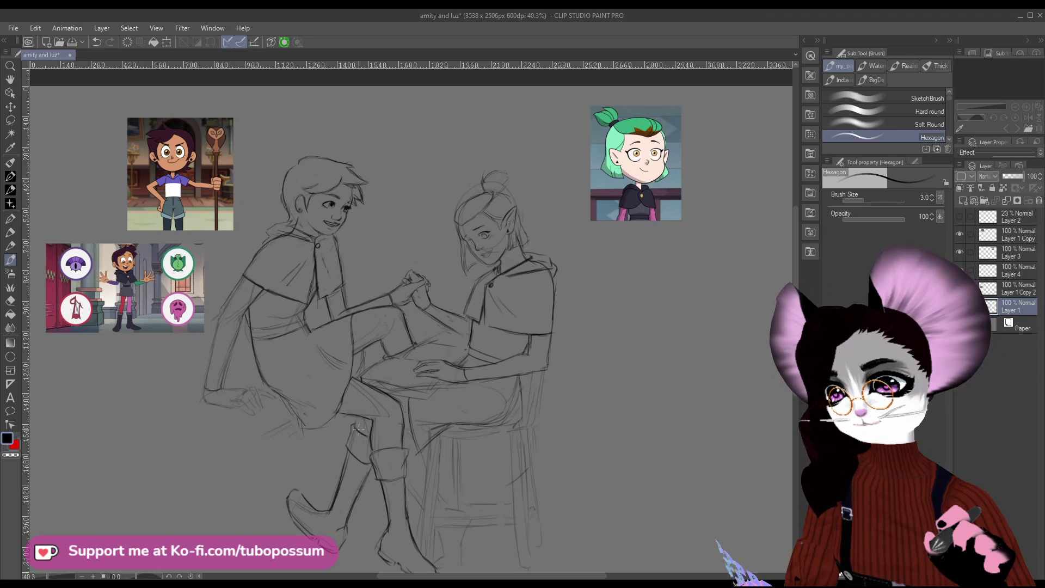
scroll(561, 438, "down", 2)
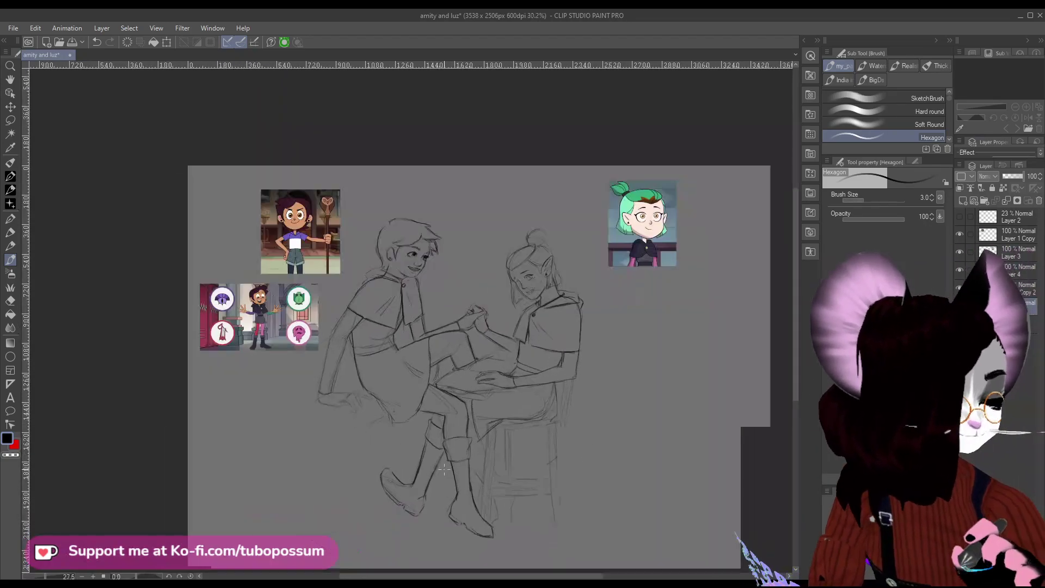
scroll(478, 446, "up", 2)
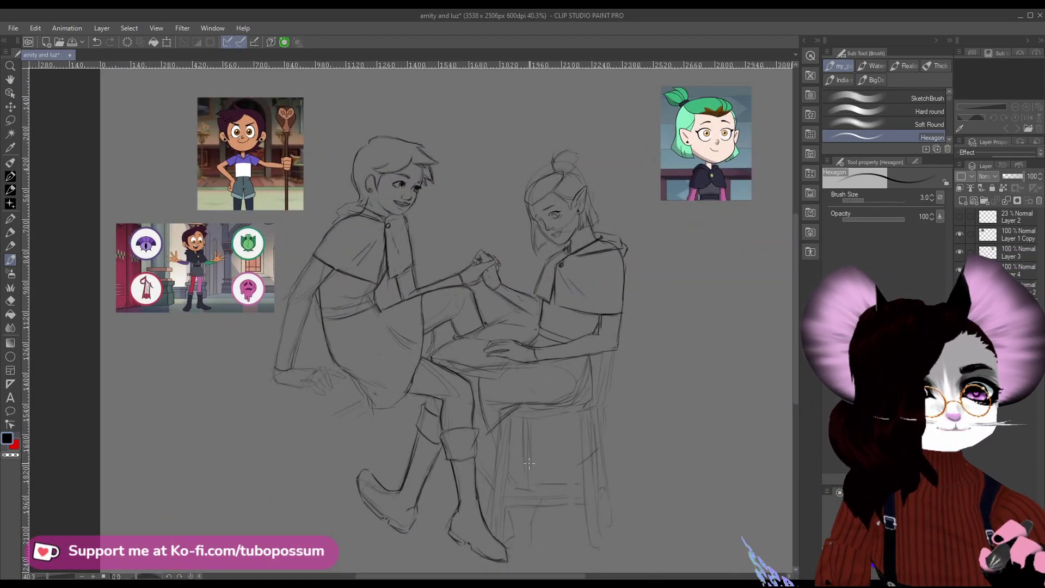
Sketch short strokes for the seat edge beneath Luz's supporting hand and skirt with the Hexagon brush.
scroll(601, 484, "up", 2)
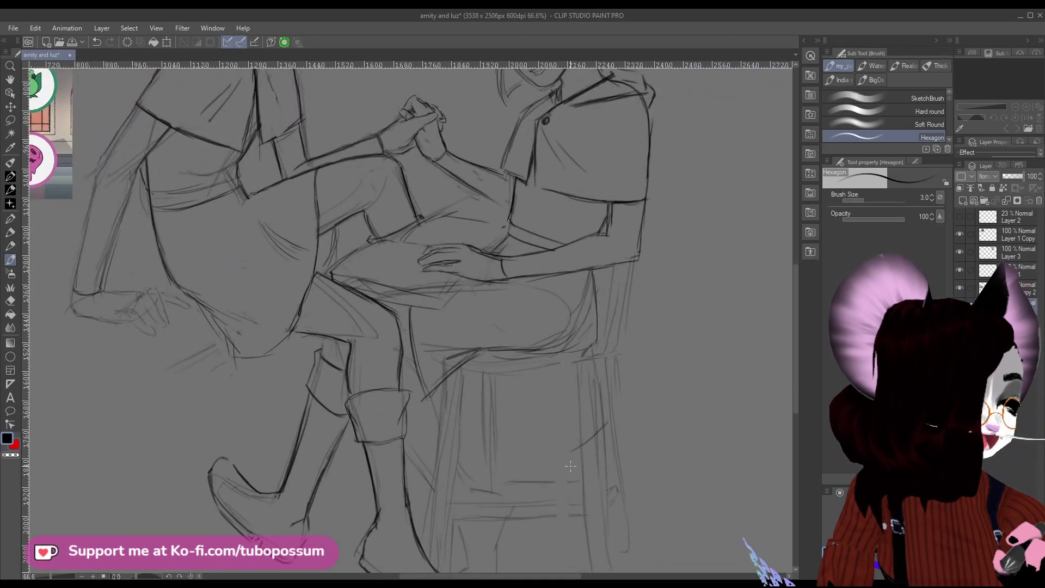
scroll(259, 338, "down", 3)
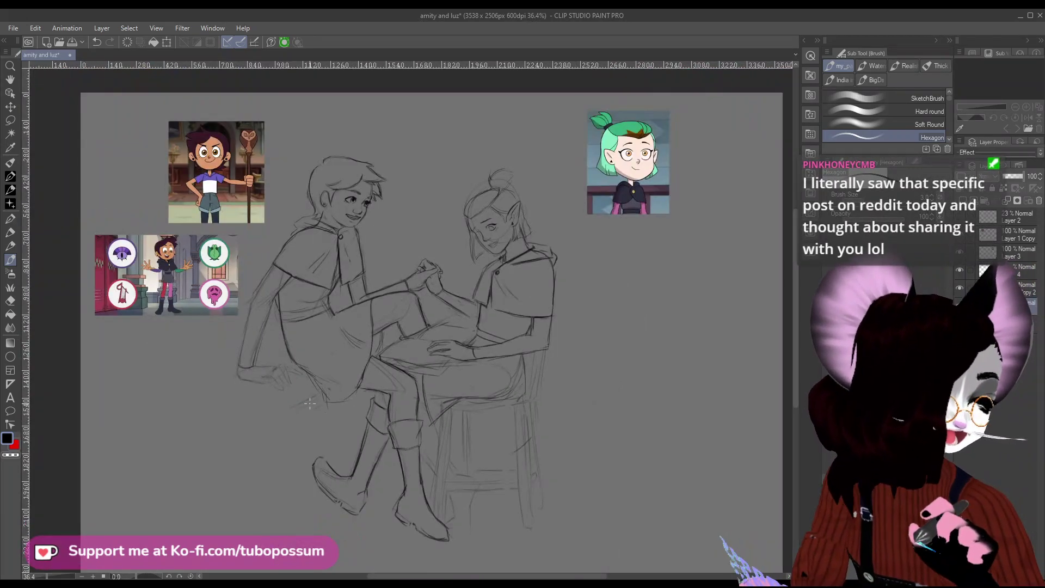
scroll(259, 338, "up", 2)
scroll(259, 337, "down", 1)
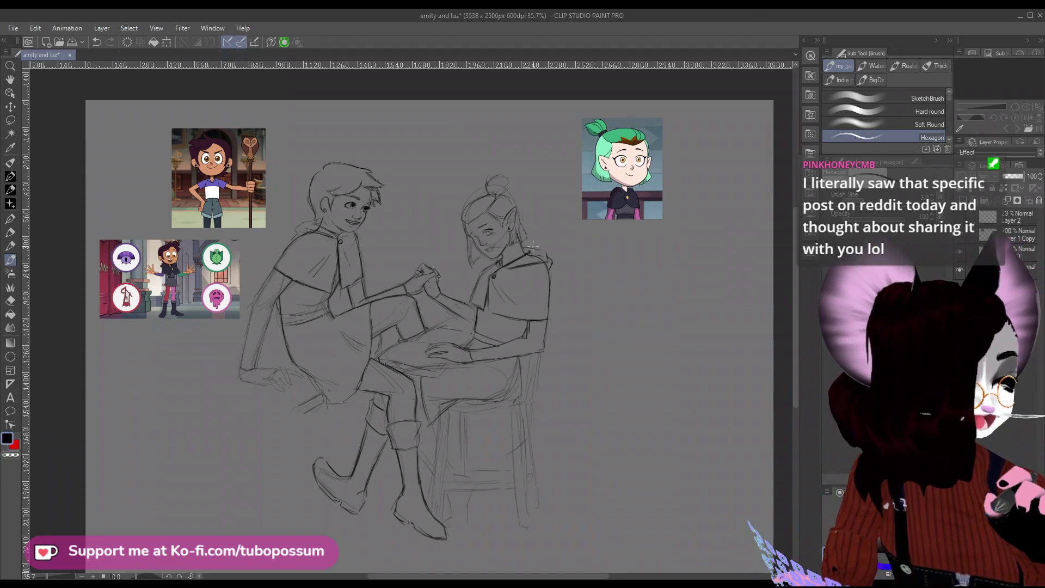
Examine the seated pose, crossed legs and stool, both close up and within the full composition beside the reference pictures.
scroll(556, 260, "down", 1)
scroll(497, 209, "up", 2)
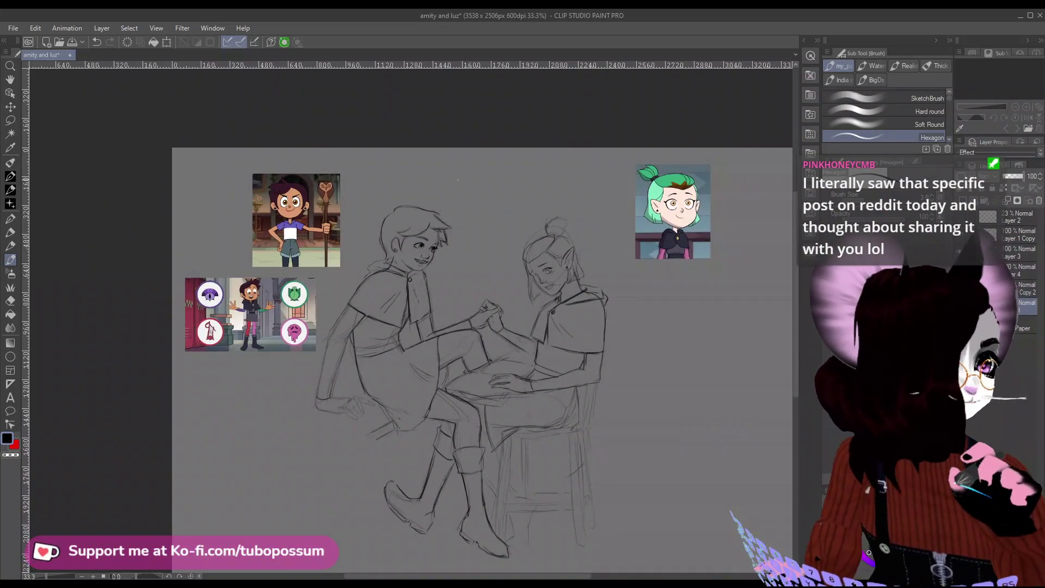
scroll(495, 158, "up", 2)
scroll(522, 272, "down", 1)
scroll(544, 354, "up", 2)
scroll(566, 424, "down", 2)
scroll(566, 424, "up", 1)
scroll(544, 397, "down", 3)
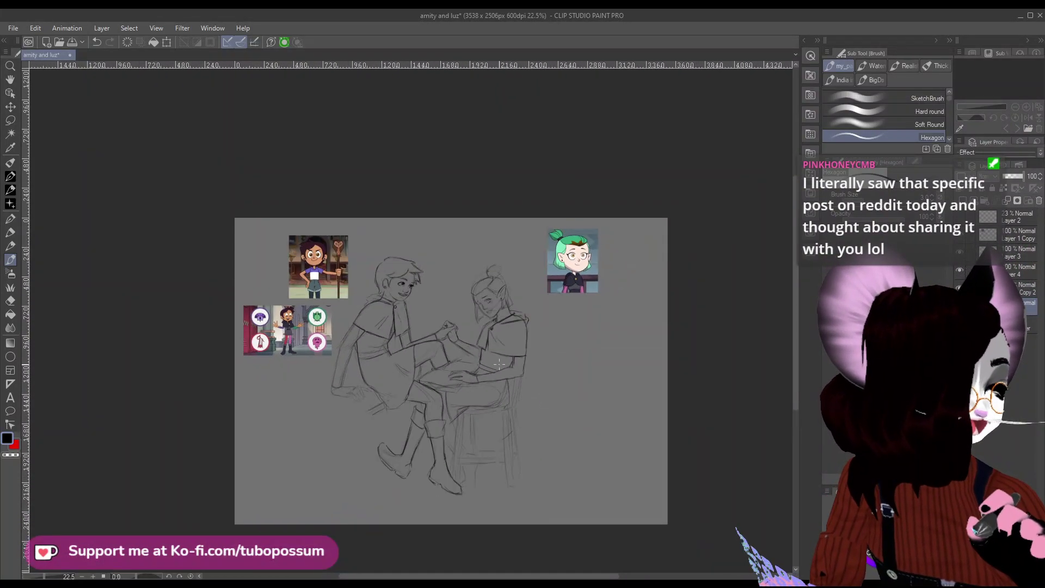
scroll(514, 372, "up", 2)
scroll(513, 372, "up", 1)
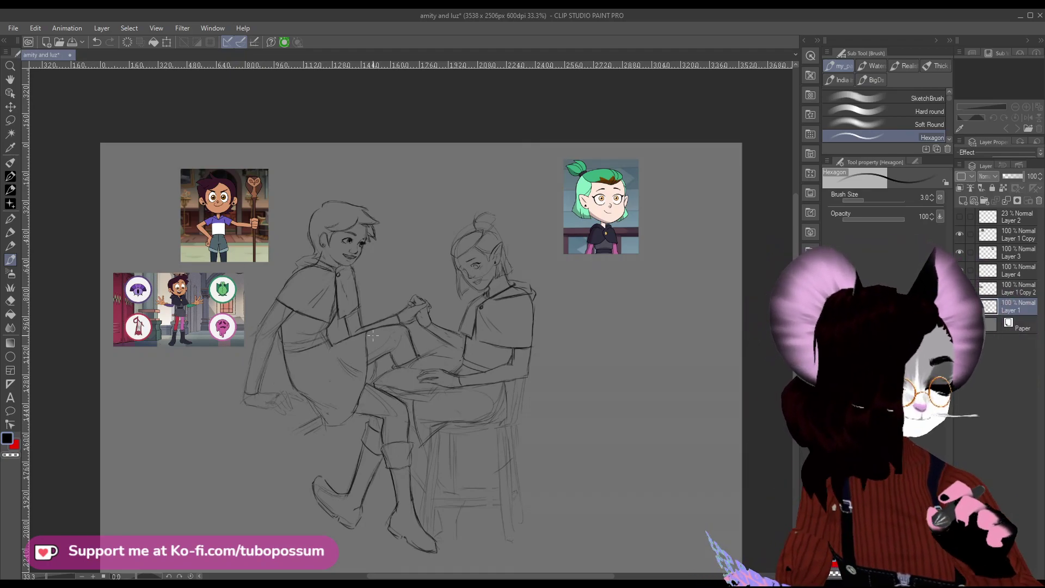
scroll(373, 334, "up", 1)
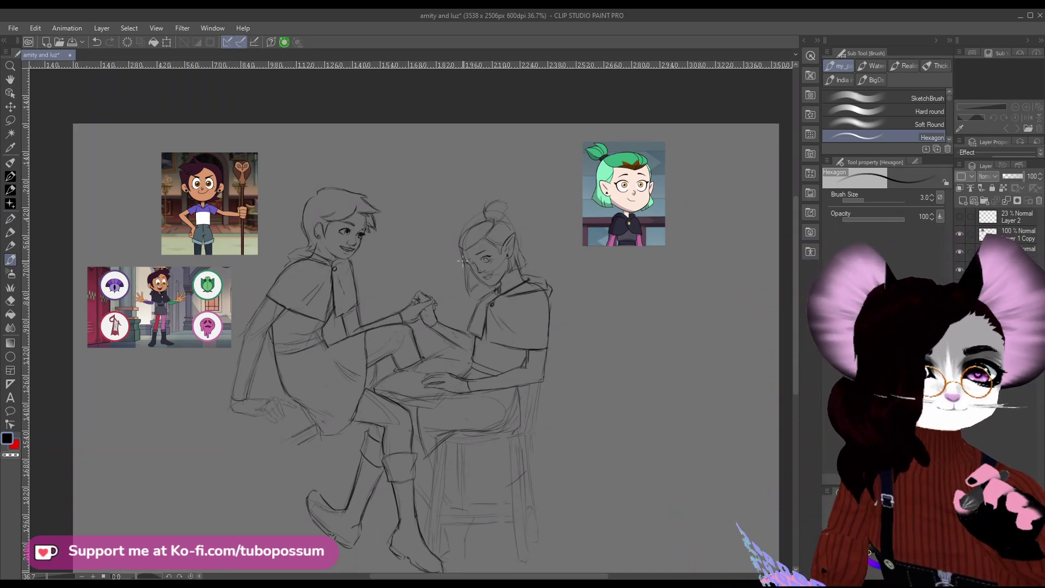
scroll(462, 262, "down", 1)
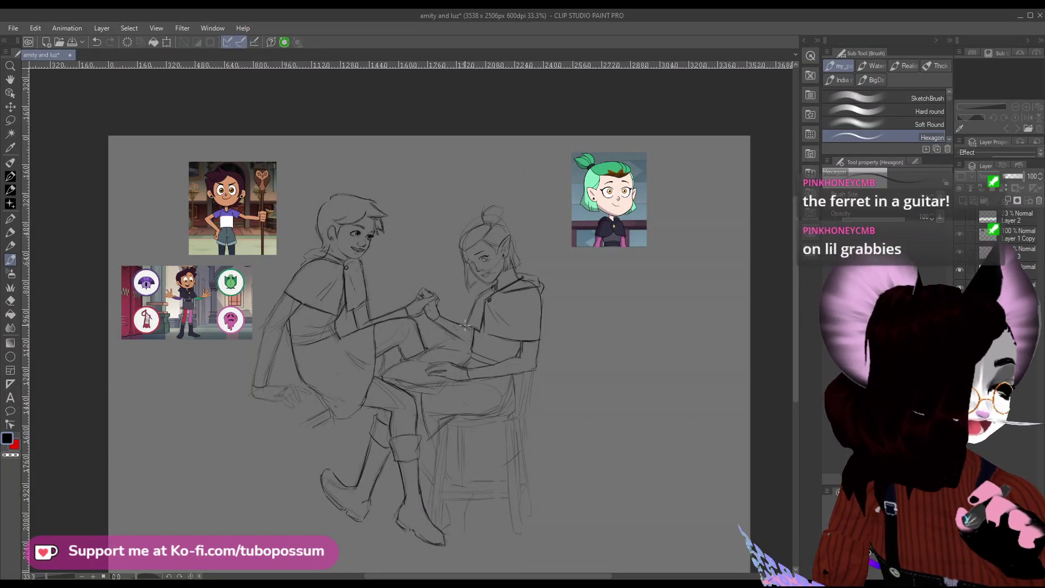
scroll(465, 325, "down", 1)
scroll(478, 359, "up", 4)
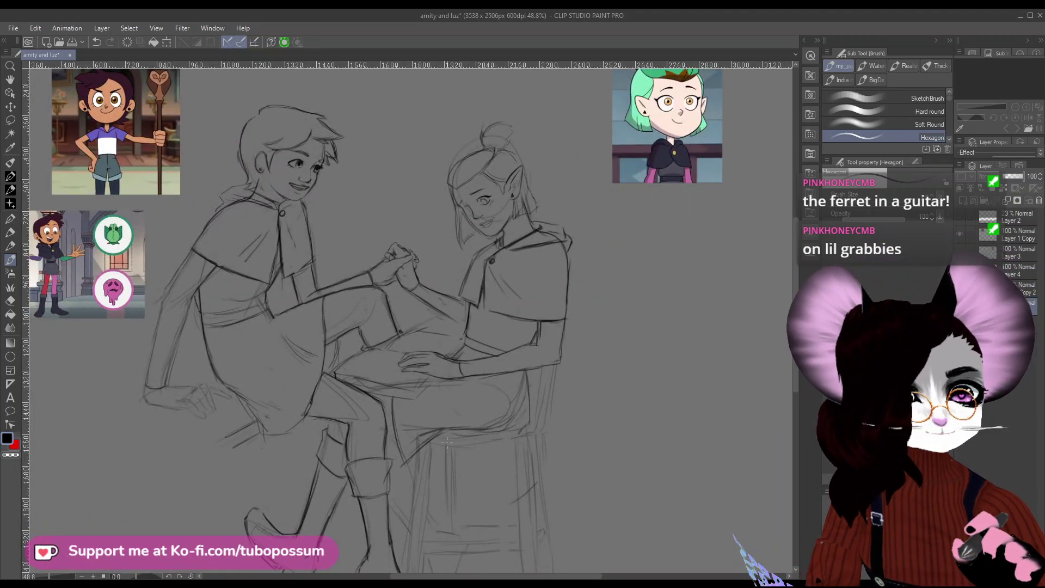
scroll(463, 438, "down", 4)
scroll(448, 431, "up", 1)
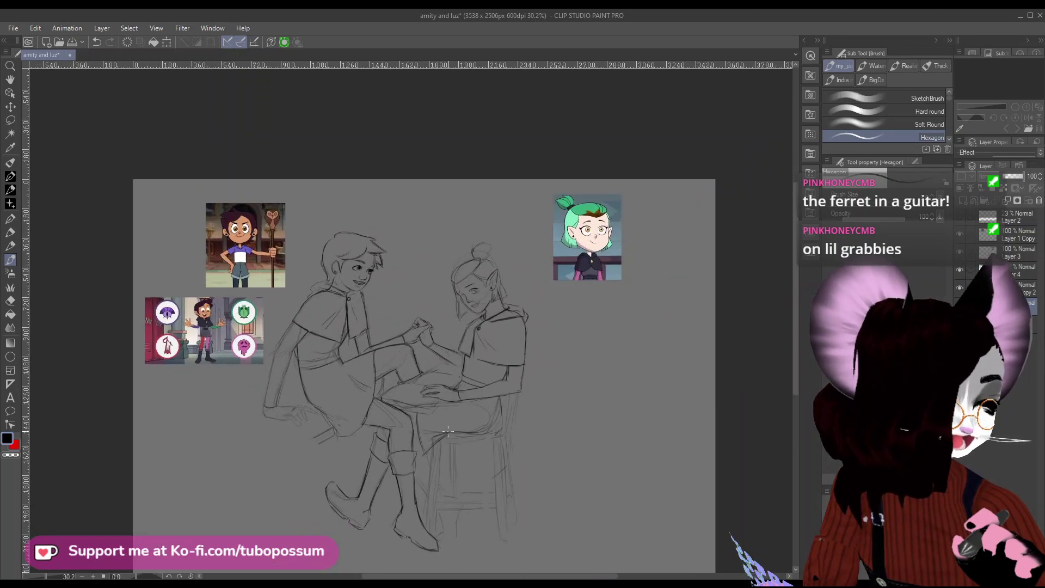
scroll(447, 438, "up", 1)
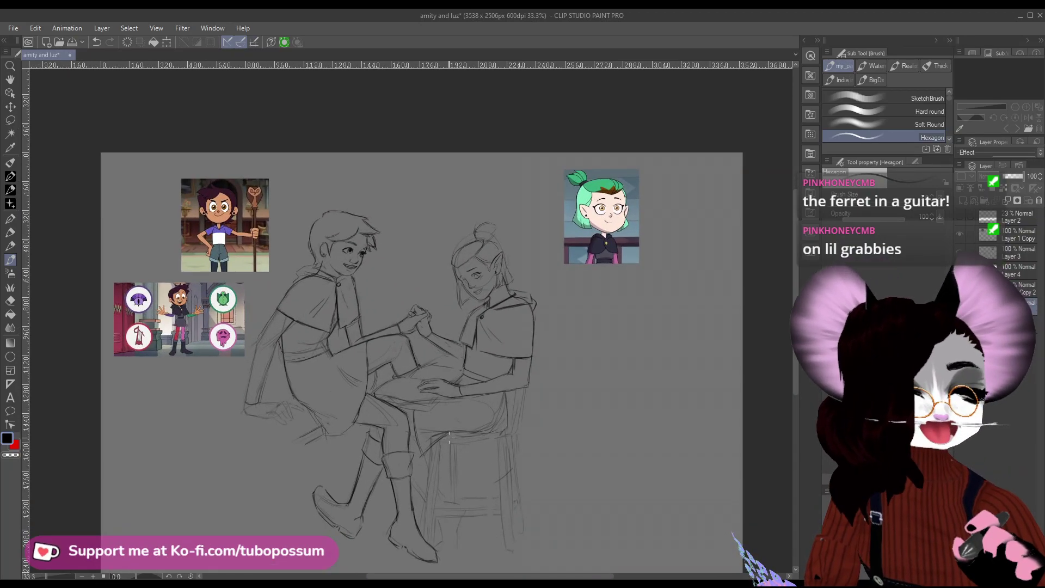
scroll(449, 438, "up", 3)
scroll(402, 439, "down", 3)
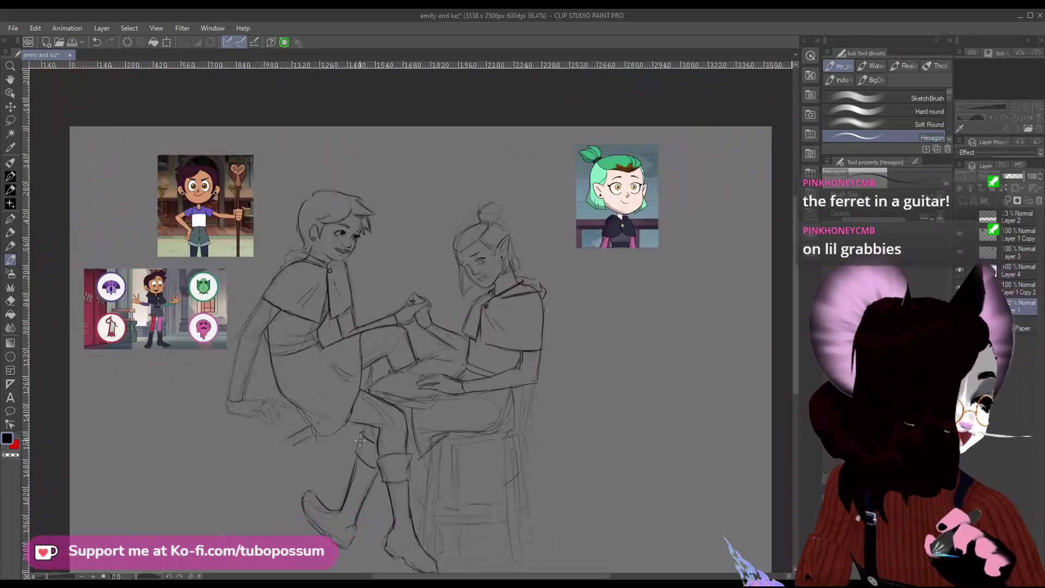
scroll(356, 440, "up", 3)
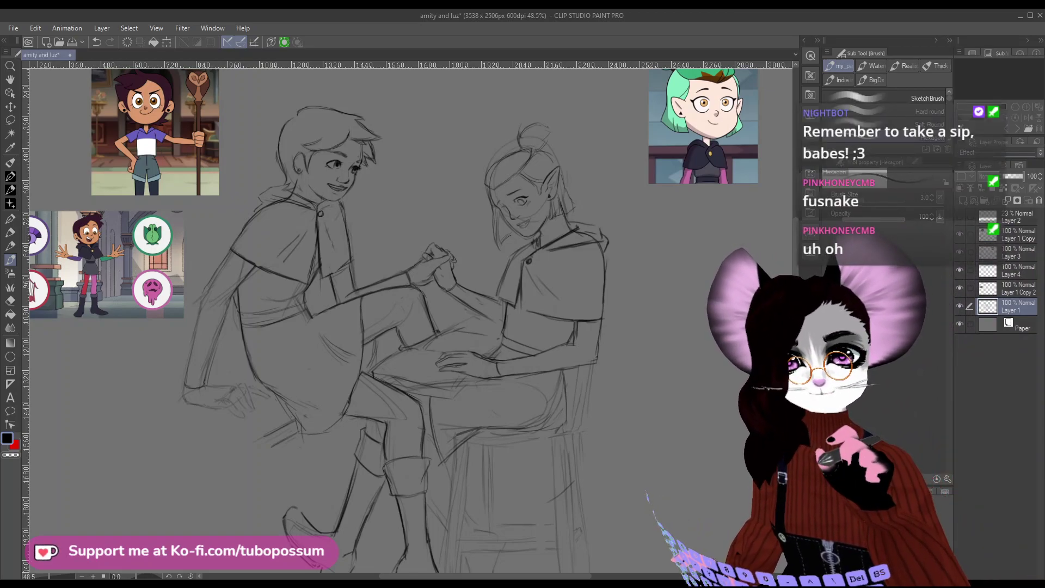
Set the Hexagon brush size to 2.5 and review both figures' proportions across the whole canvas.
key("bracketleft")
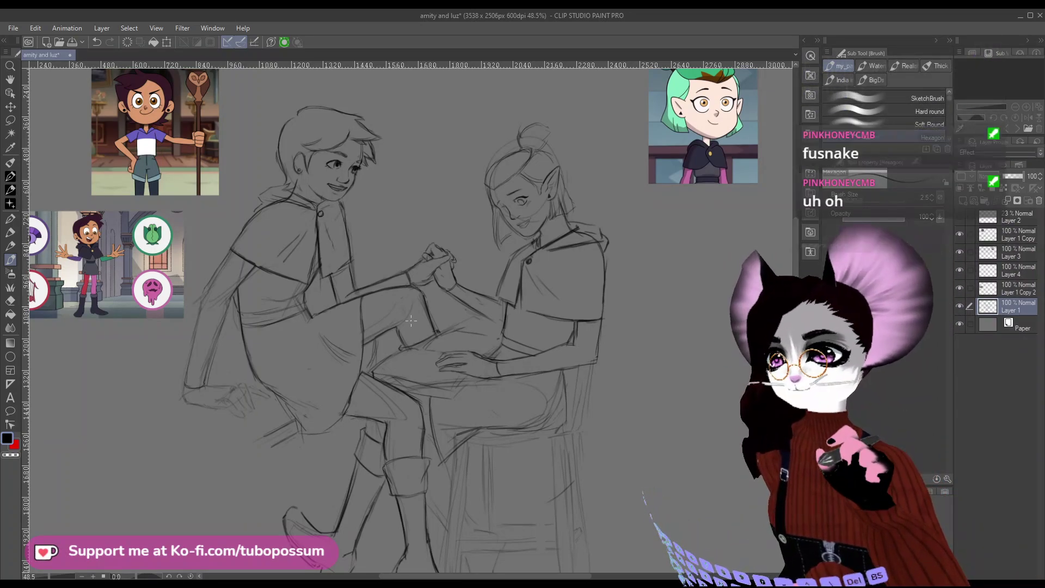
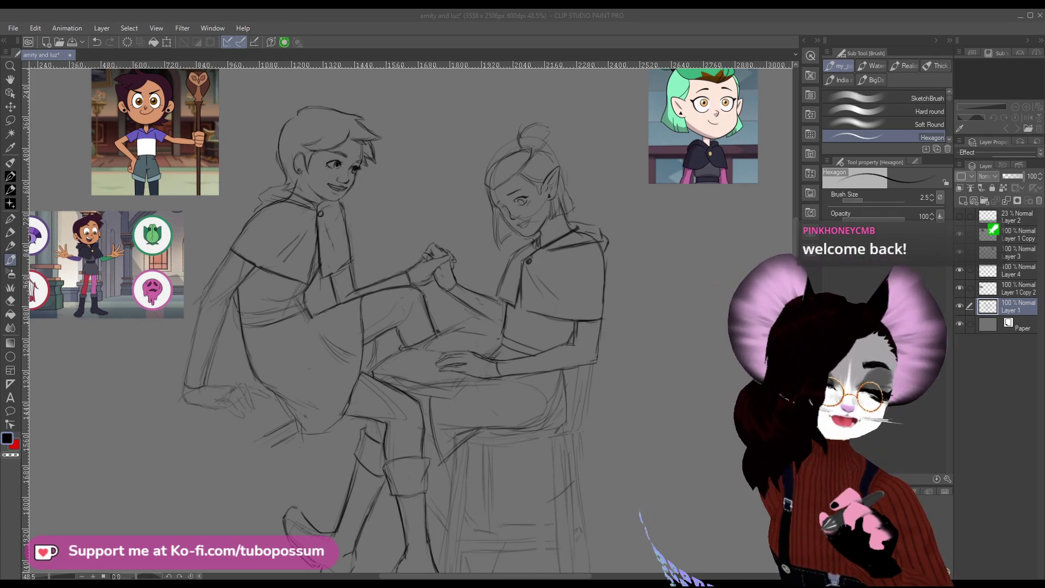
scroll(557, 292, "down", 1)
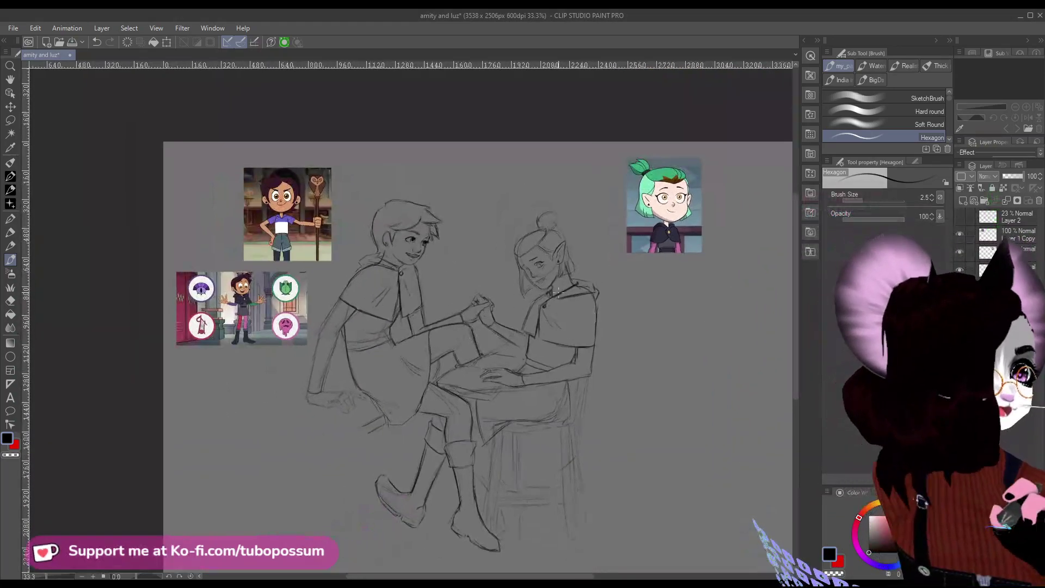
scroll(558, 292, "up", 1)
scroll(412, 165, "down", 1)
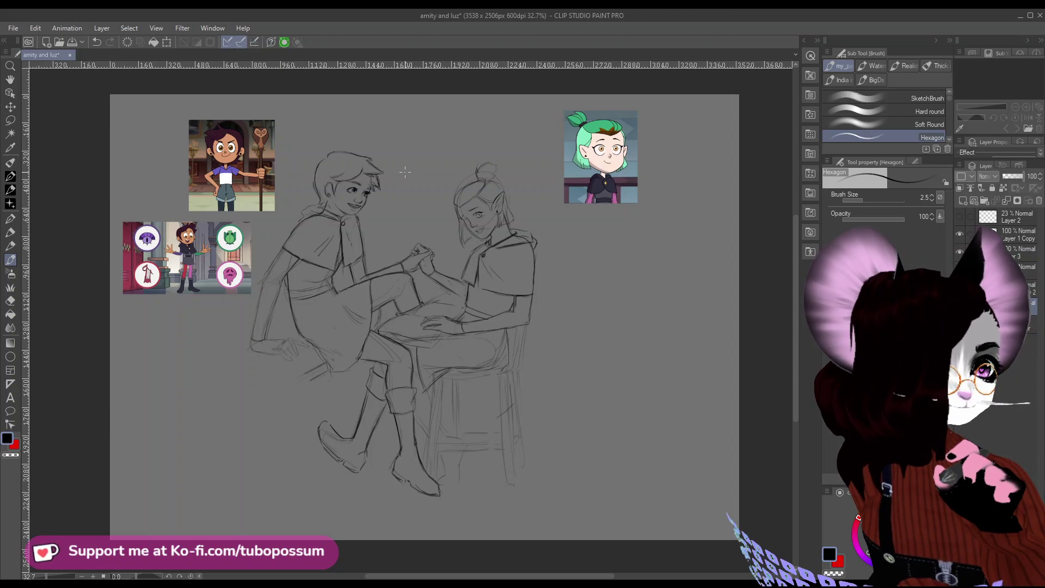
scroll(408, 172, "up", 1)
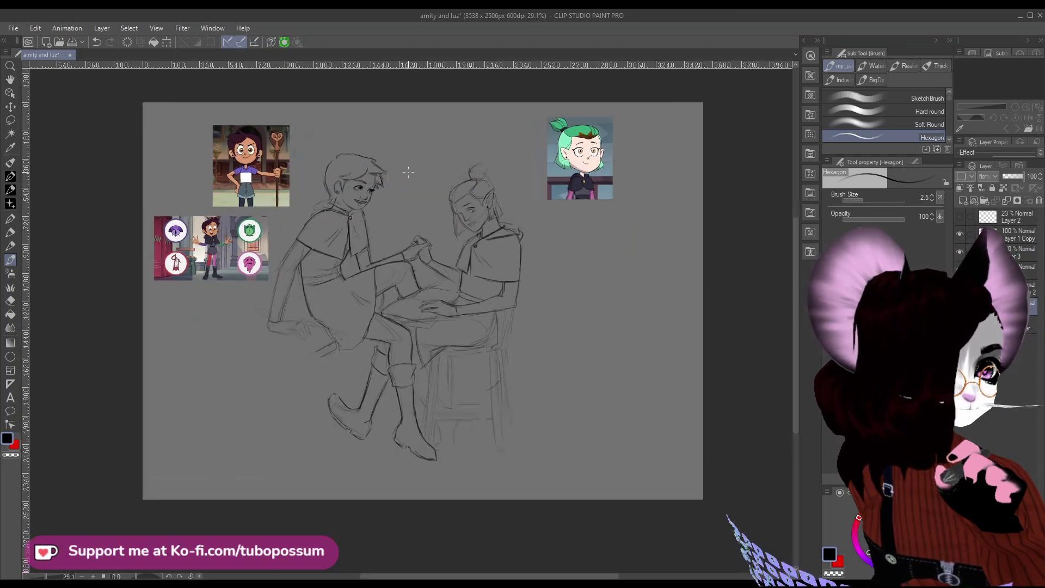
scroll(435, 265, "up", 3)
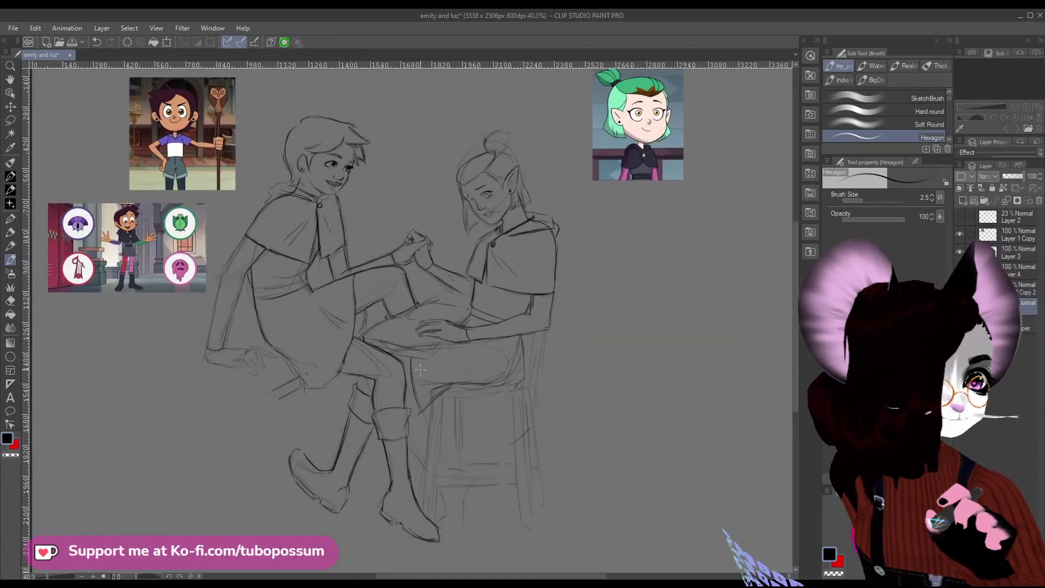
scroll(489, 369, "down", 3)
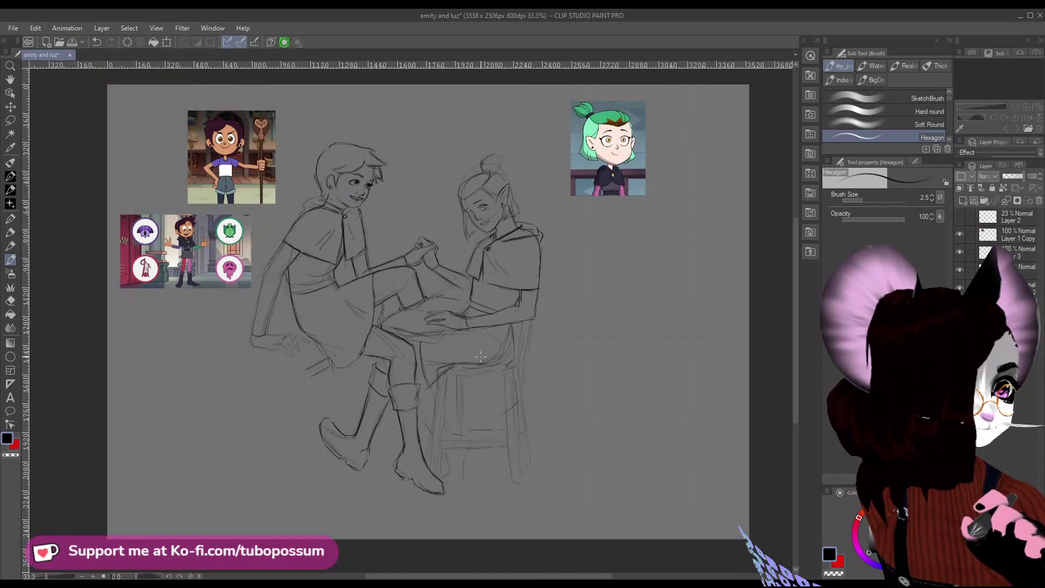
scroll(397, 244, "up", 2)
scroll(397, 243, "down", 1)
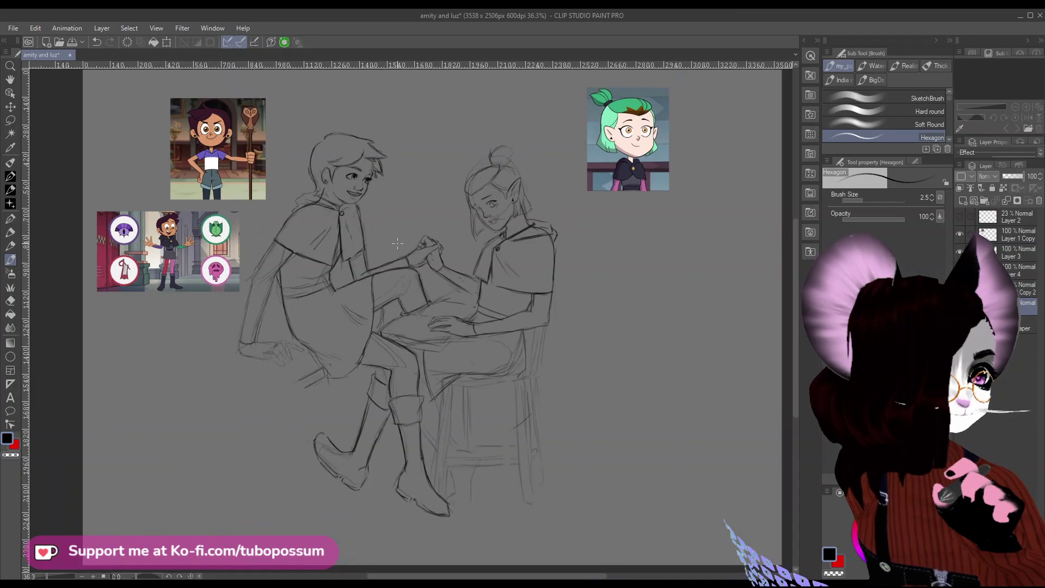
Erase the dark pupil marks in Amity's far eye with the Hard eraser at size 6.
scroll(485, 173, "up", 10)
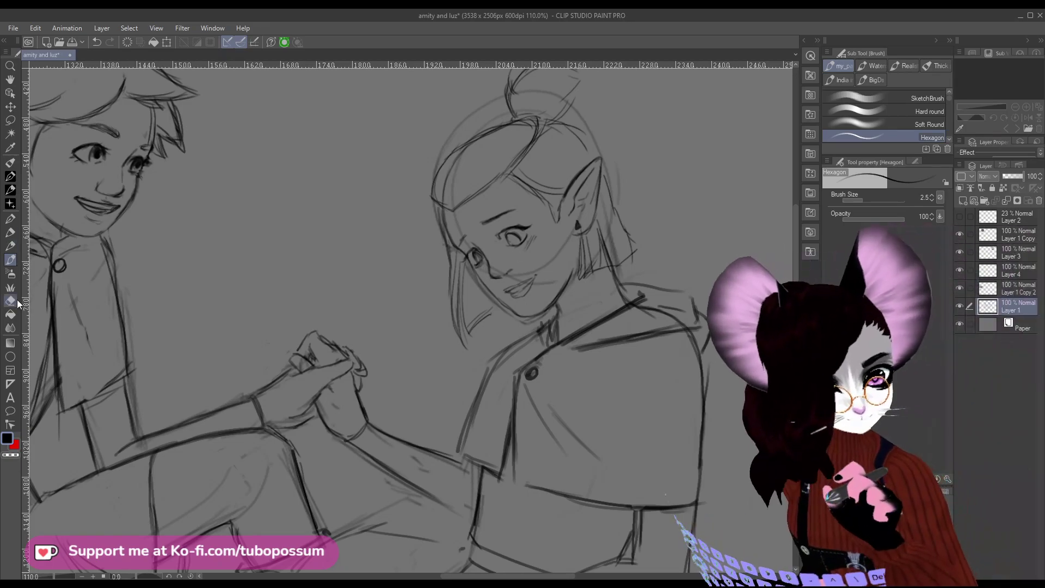
key("e")
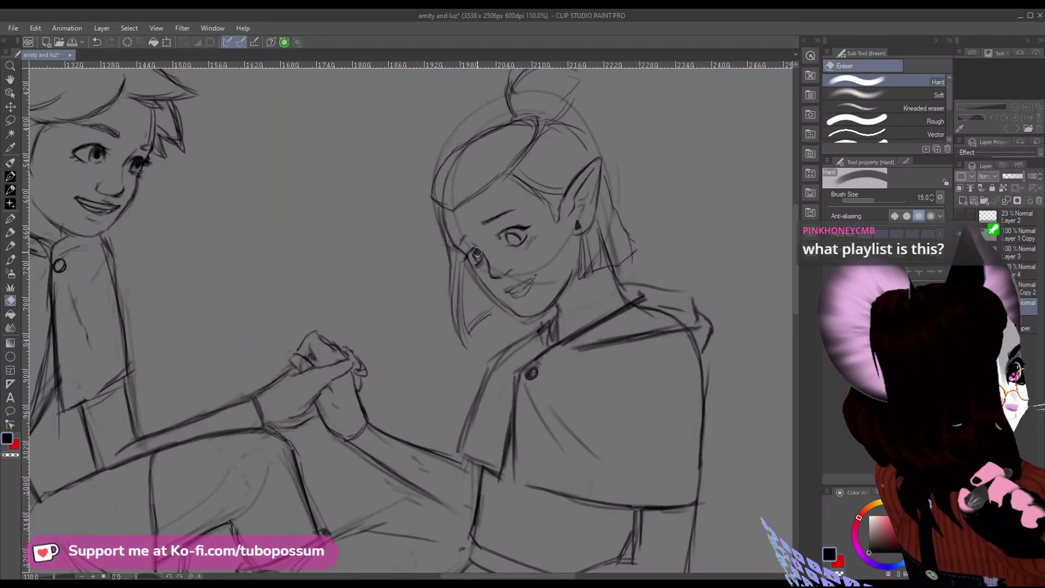
key("bracketleft")
key("bracketleft")
key("bracketleft")
key("bracketleft")
key("bracketleft")
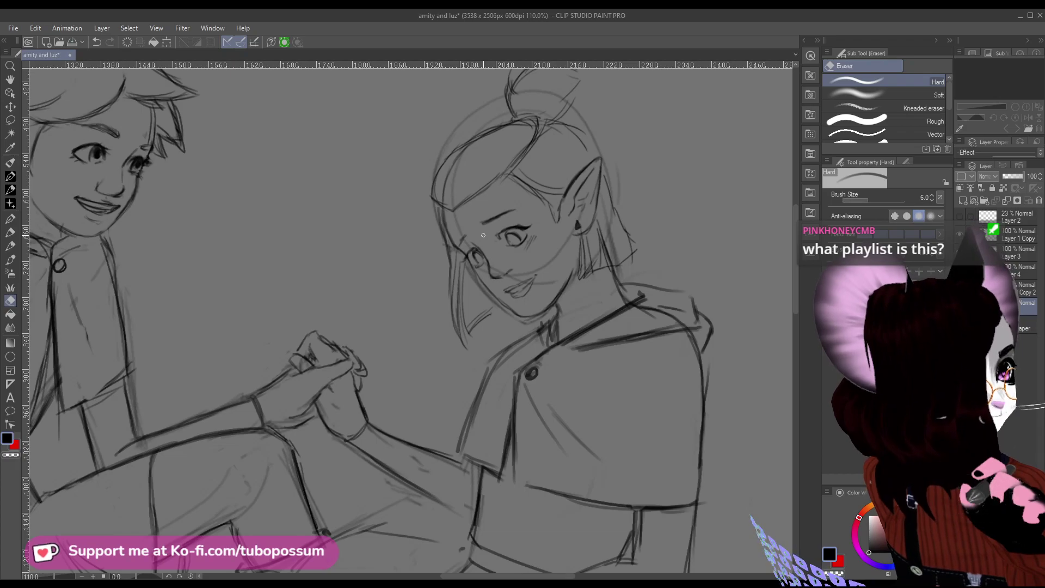
scroll(483, 235, "down", 2)
scroll(465, 196, "up", 2)
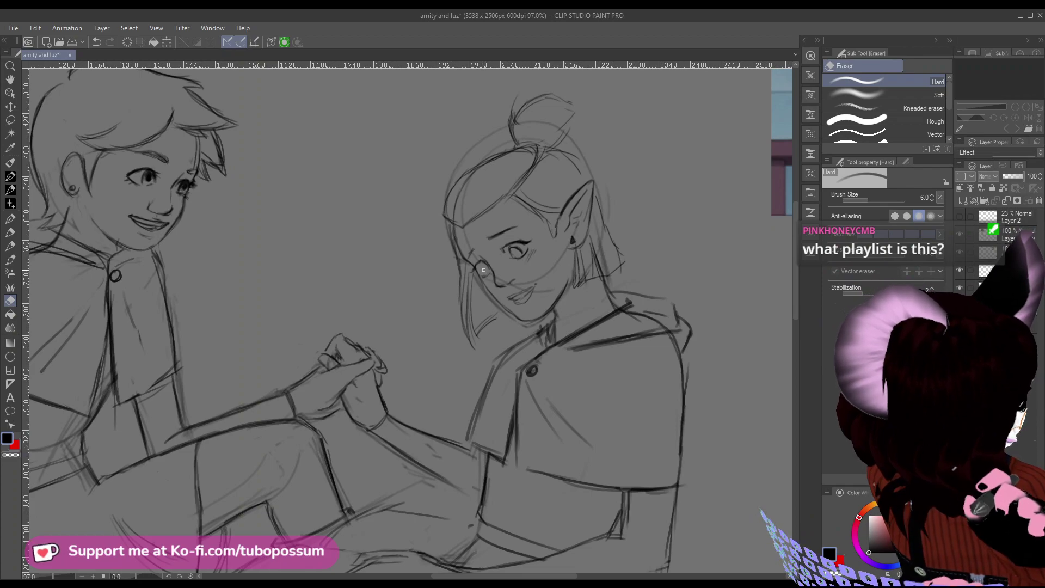
Redraw the iris of Amity's far eye with the Hexagon brush at size 2.5 and check it from a distance.
left_click(12, 261)
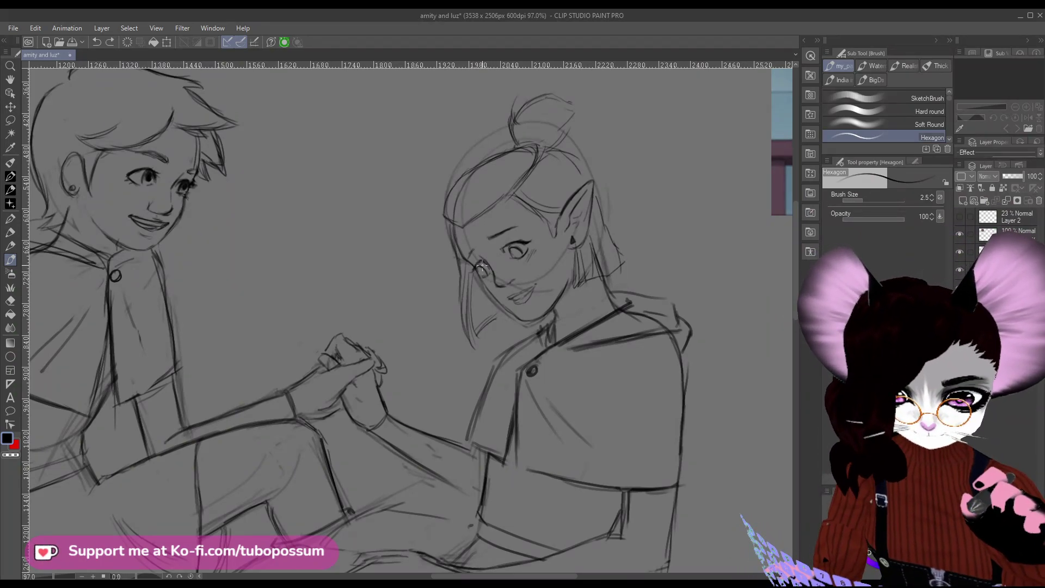
left_click_drag(482, 265, 484, 268)
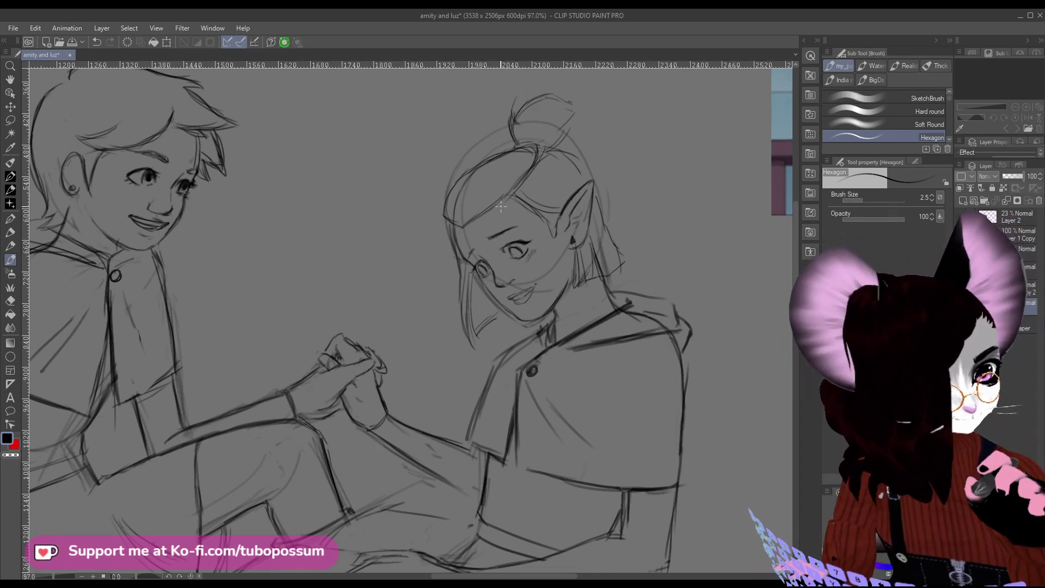
scroll(500, 206, "down", 5)
scroll(521, 212, "up", 5)
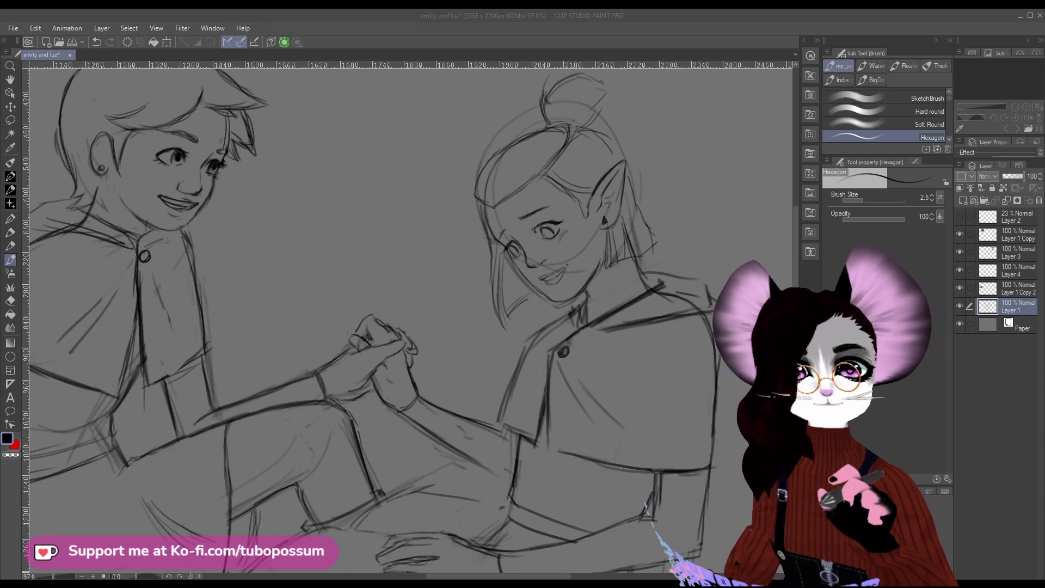
Erase stray sketch lines inside the hood on Amity's shoulder with the Hard eraser at size 17.
scroll(397, 322, "down", 2)
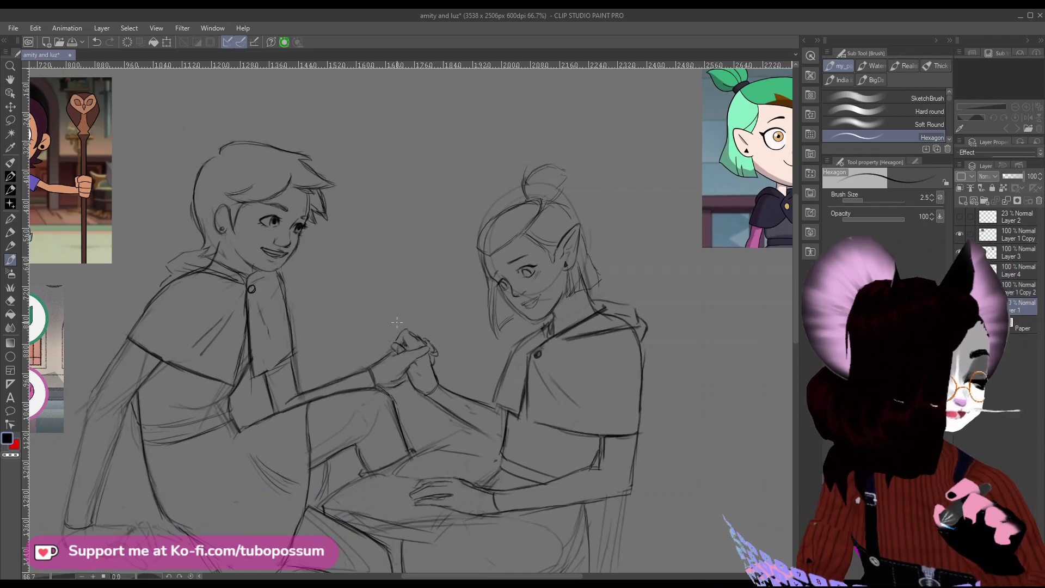
scroll(397, 321, "down", 1)
scroll(435, 335, "up", 2)
scroll(479, 350, "up", 1)
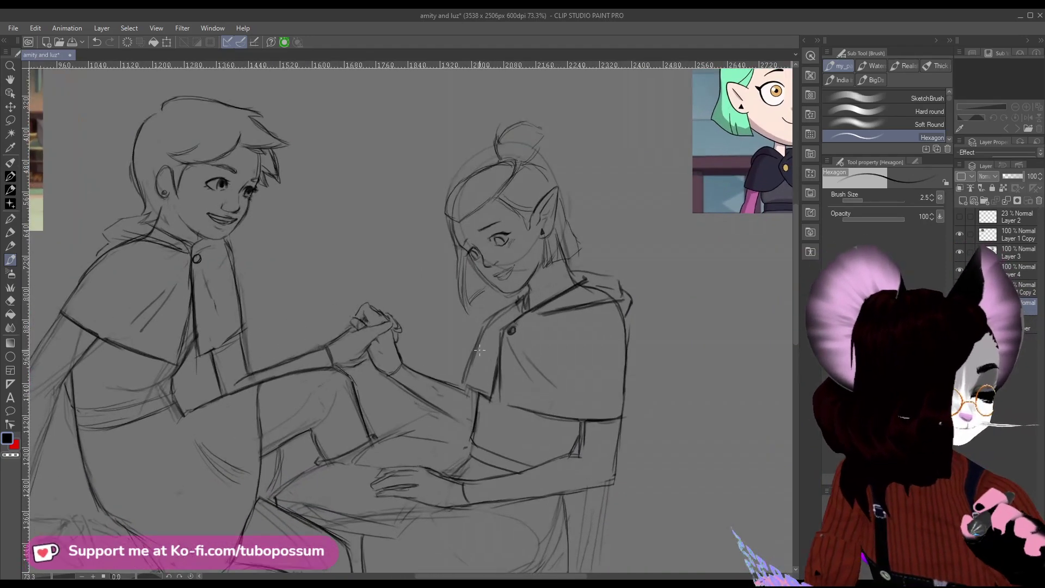
scroll(479, 350, "down", 1)
scroll(554, 249, "up", 2)
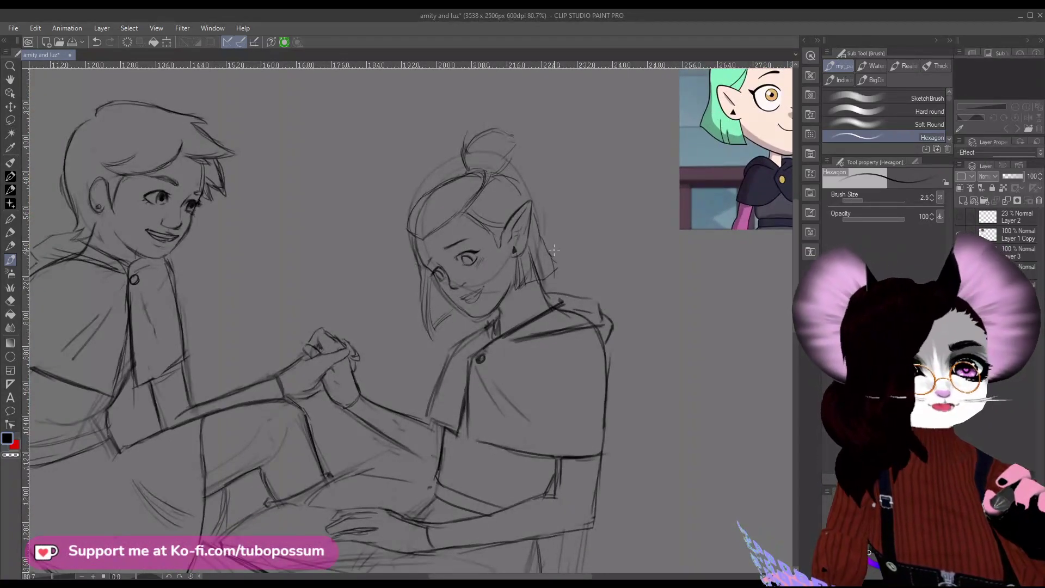
key("e")
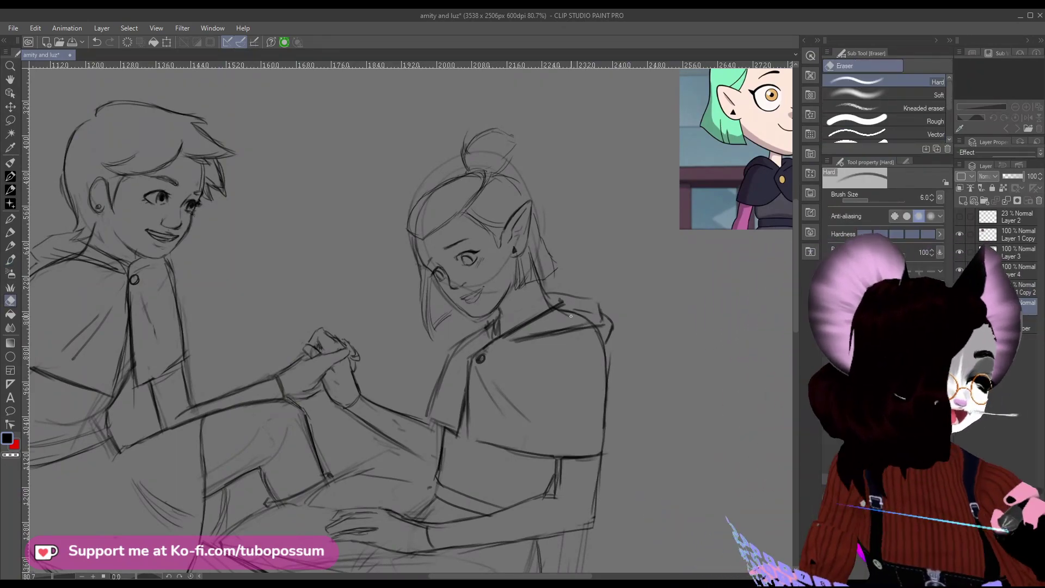
key("bracketright")
key("bracketright")
key("bracketright")
key("bracketright")
key("bracketright")
key("bracketright")
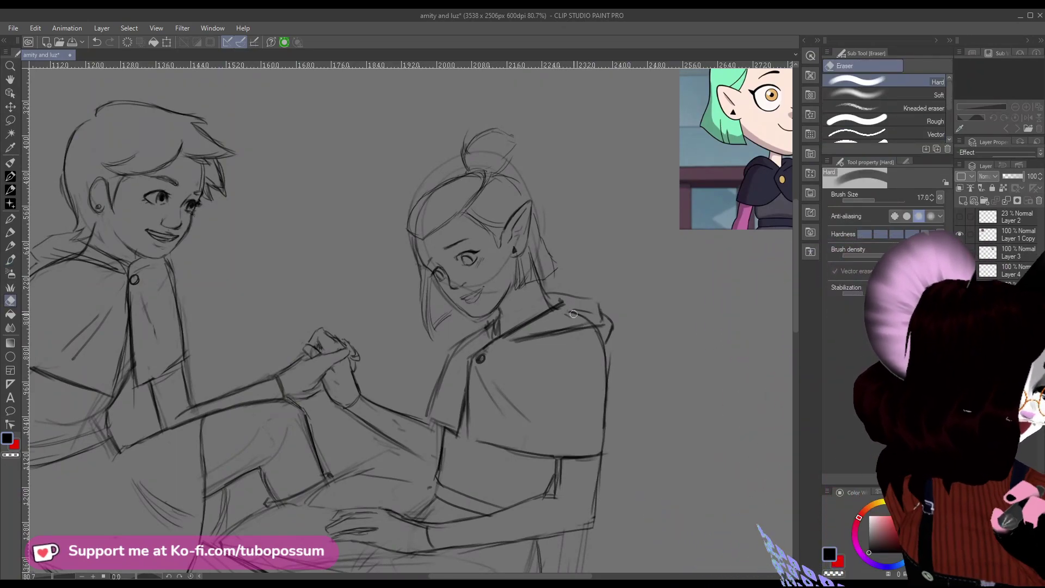
Erase stray lines along the hood's lower edge and the collar on Amity's shoulder with the Hard eraser at size 8.
key("bracketleft")
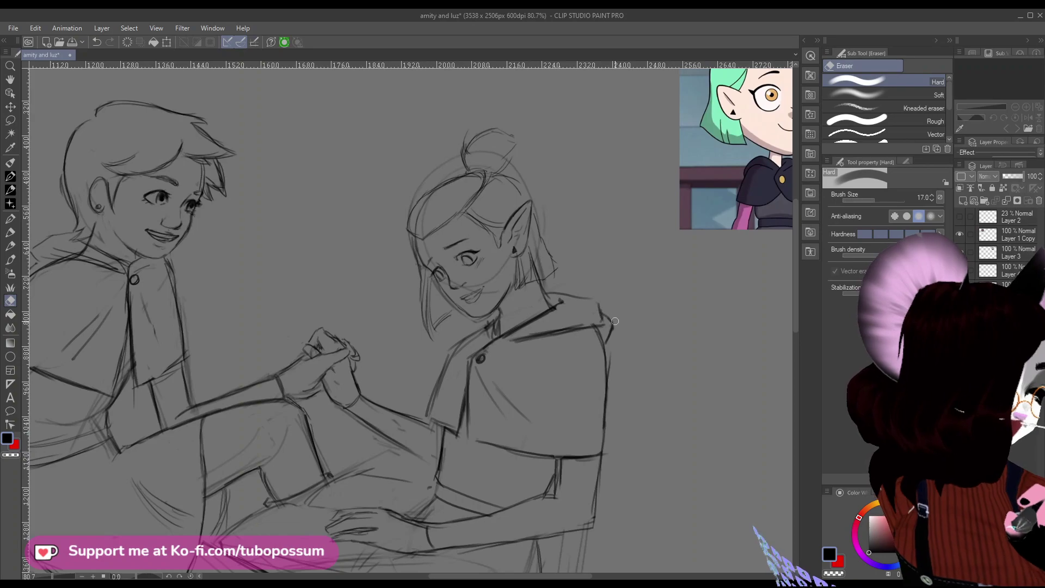
key("bracketleft")
key("bracketleft")
key("bracketleft")
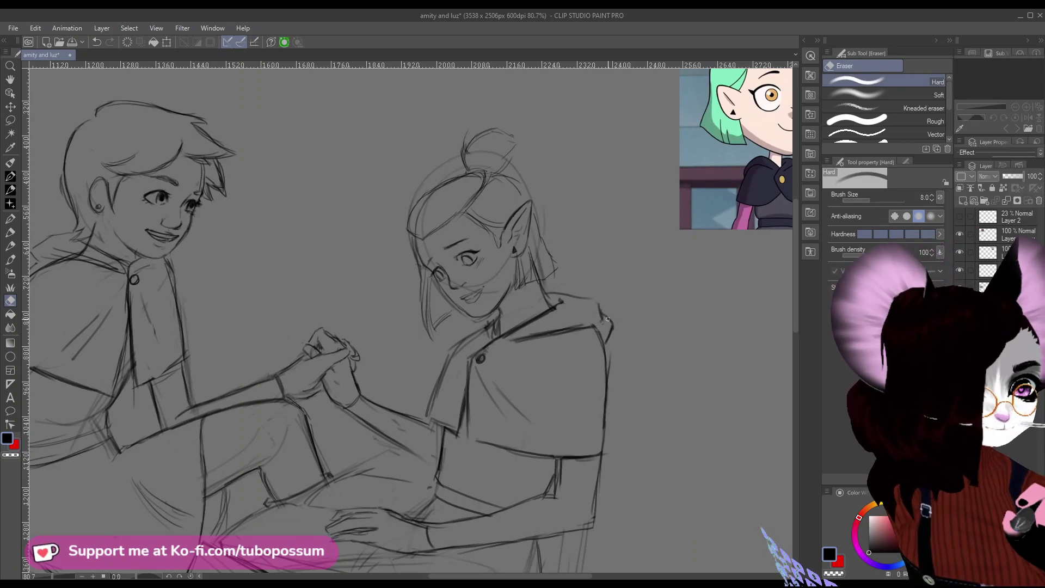
mouse_move(600, 324)
left_mouse_down()
mouse_move(515, 338)
mouse_move(555, 336)
left_mouse_up()
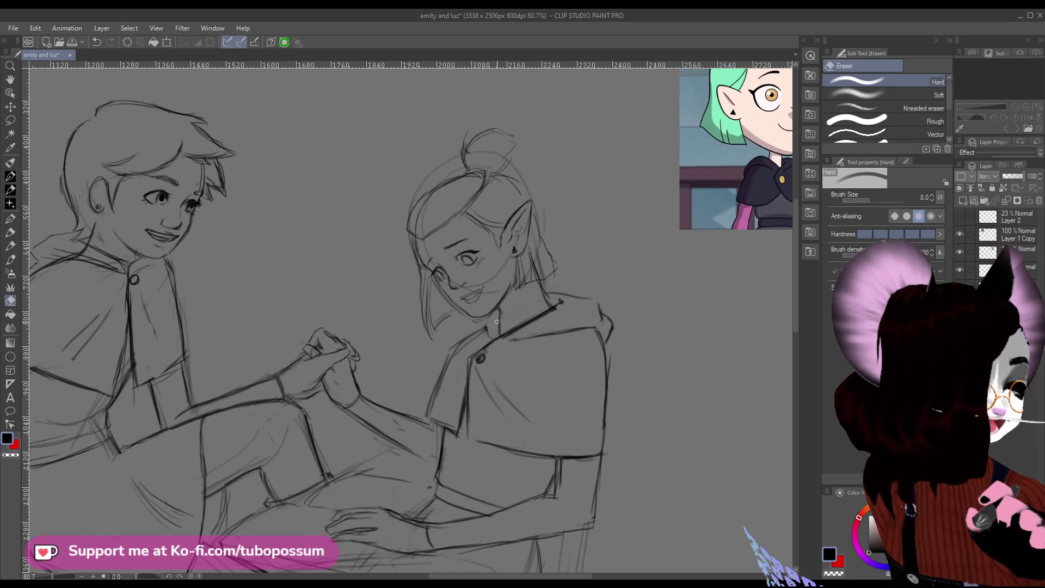
key("p")
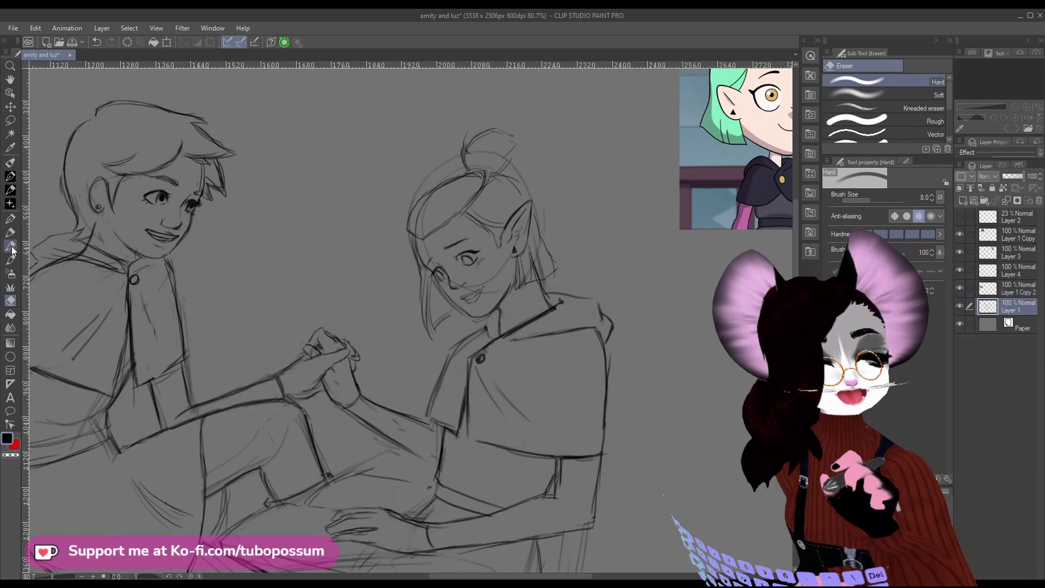
key("bracketleft")
key("bracketleft")
key("bracketleft")
key("bracketleft")
key("bracketleft")
key("bracketleft")
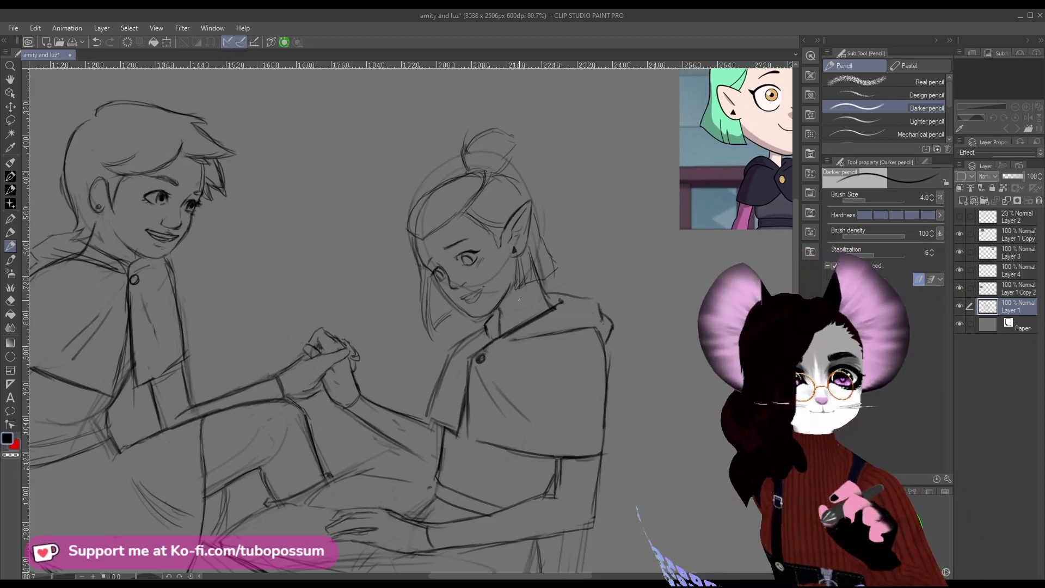
Examine both figures from close up and from a distance, from Amity's hood down to the legs and stool.
scroll(501, 298, "down", 2)
scroll(501, 298, "up", 2)
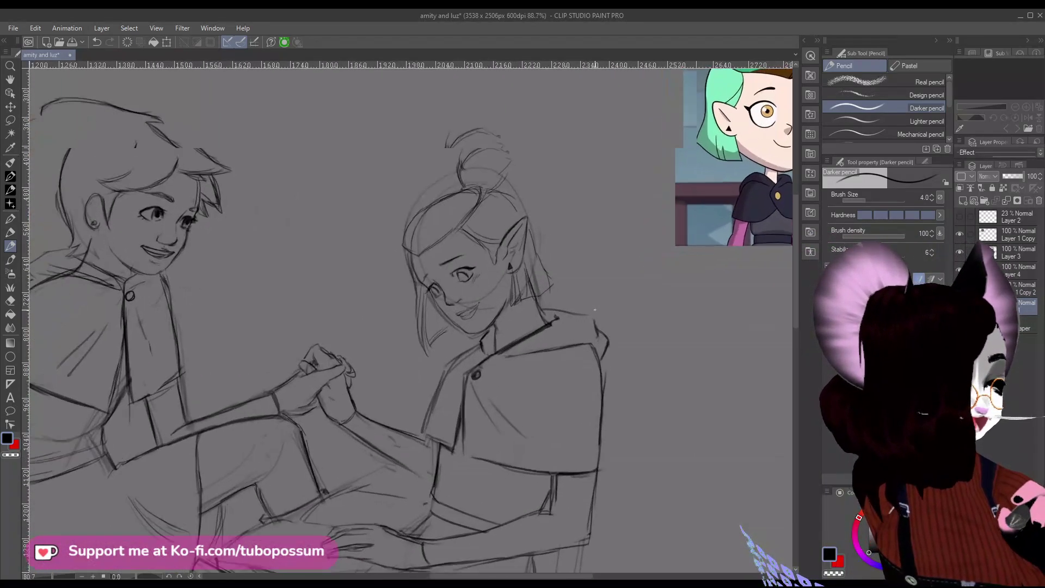
scroll(431, 313, "down", 3)
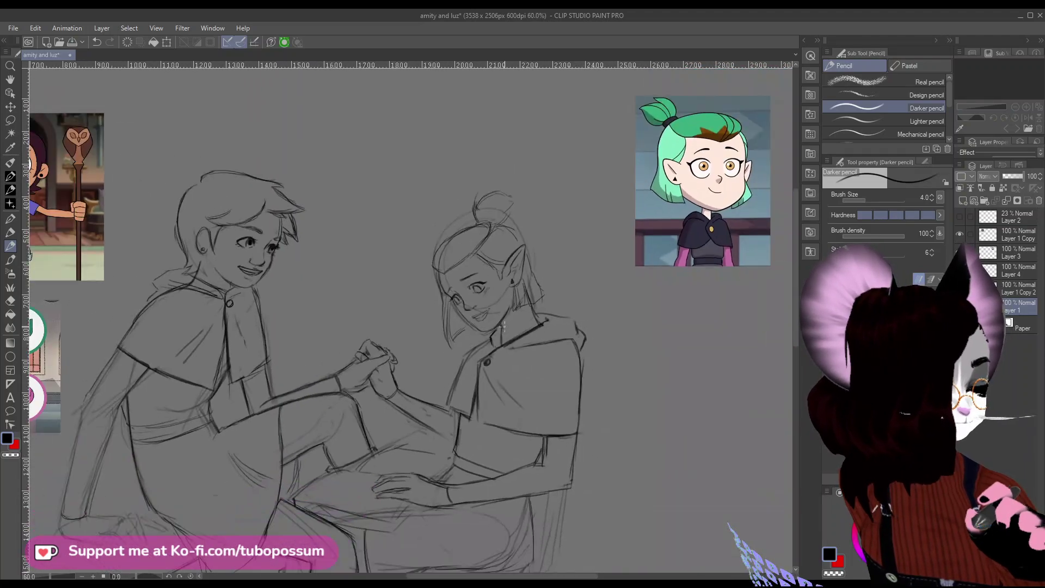
scroll(316, 354, "up", 1)
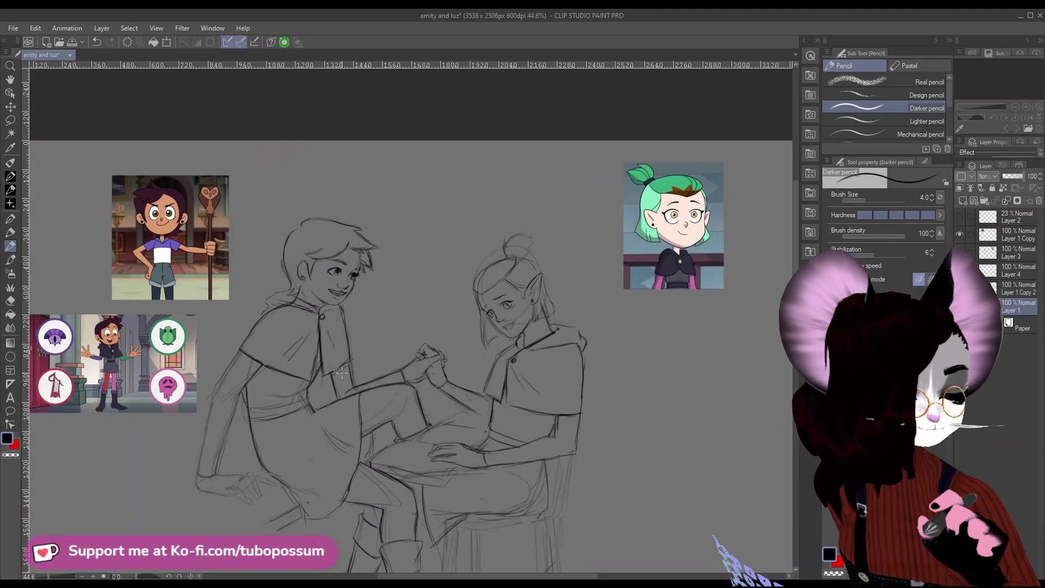
scroll(569, 431, "up", 4)
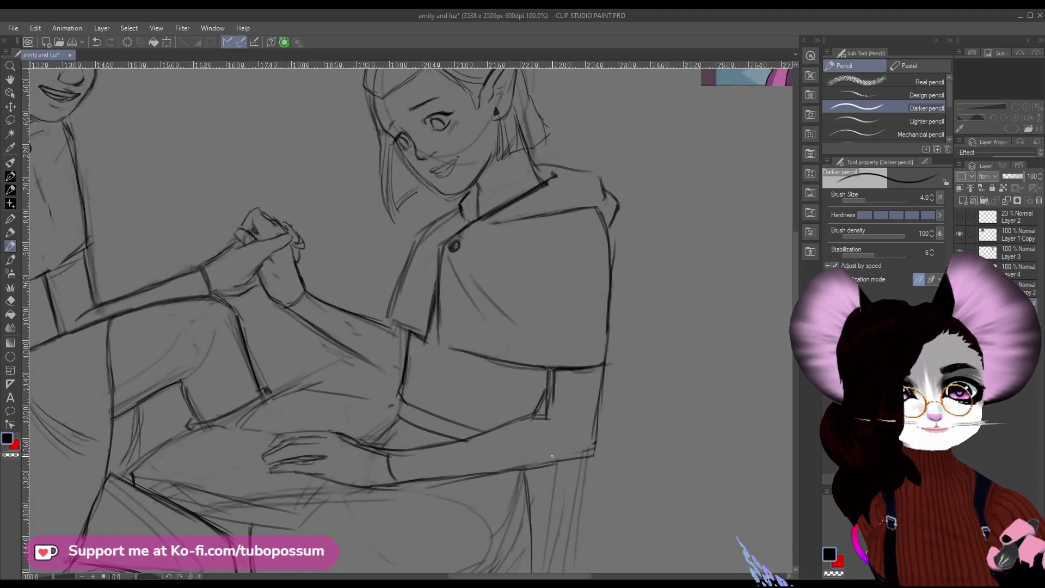
scroll(551, 456, "down", 5)
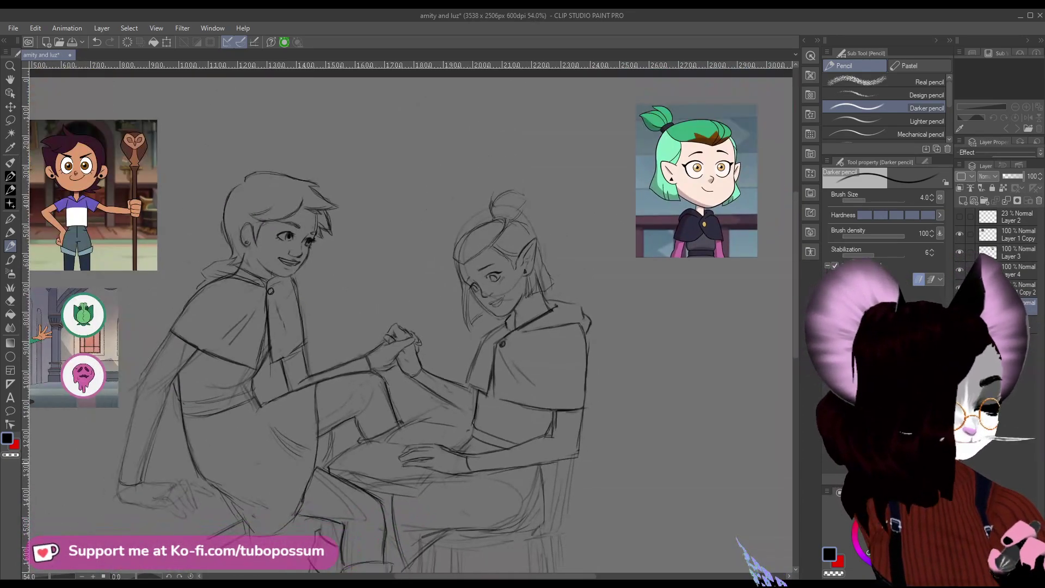
scroll(343, 453, "up", 3)
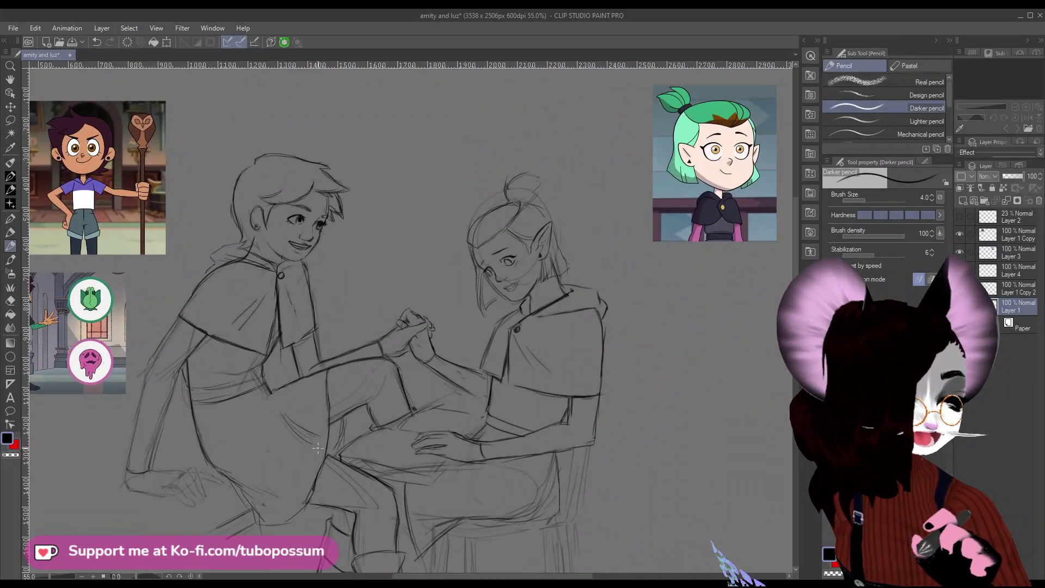
scroll(374, 560, "down", 4)
scroll(374, 560, "up", 3)
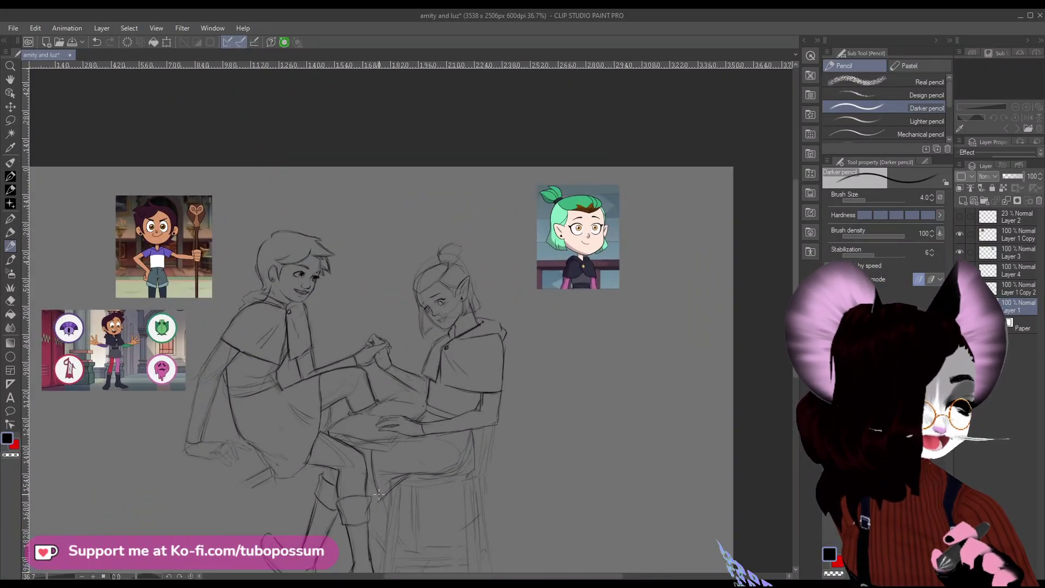
scroll(379, 494, "down", 1)
scroll(365, 503, "up", 1)
scroll(357, 509, "down", 1)
scroll(351, 513, "up", 1)
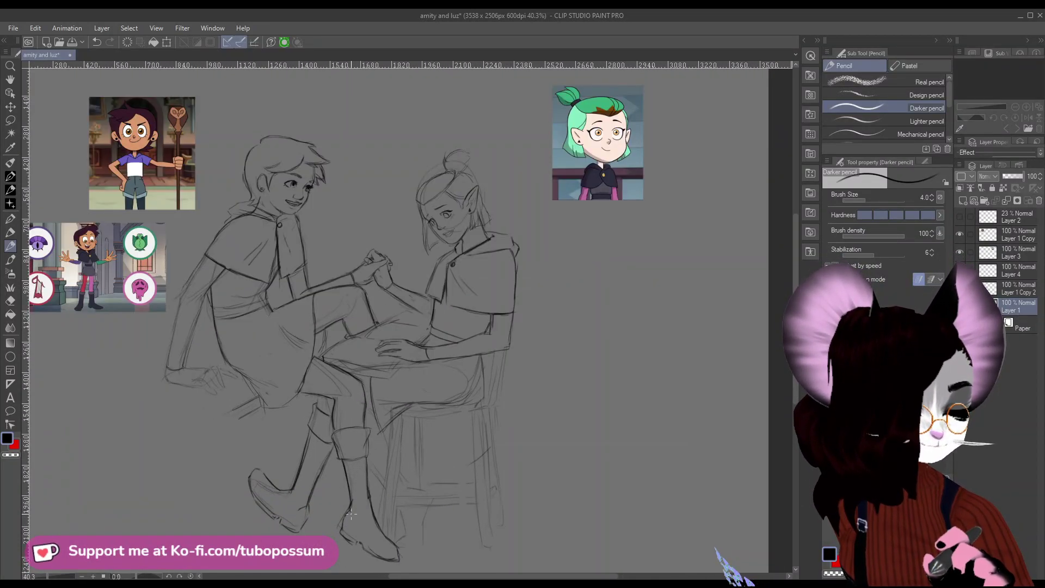
scroll(351, 513, "up", 1)
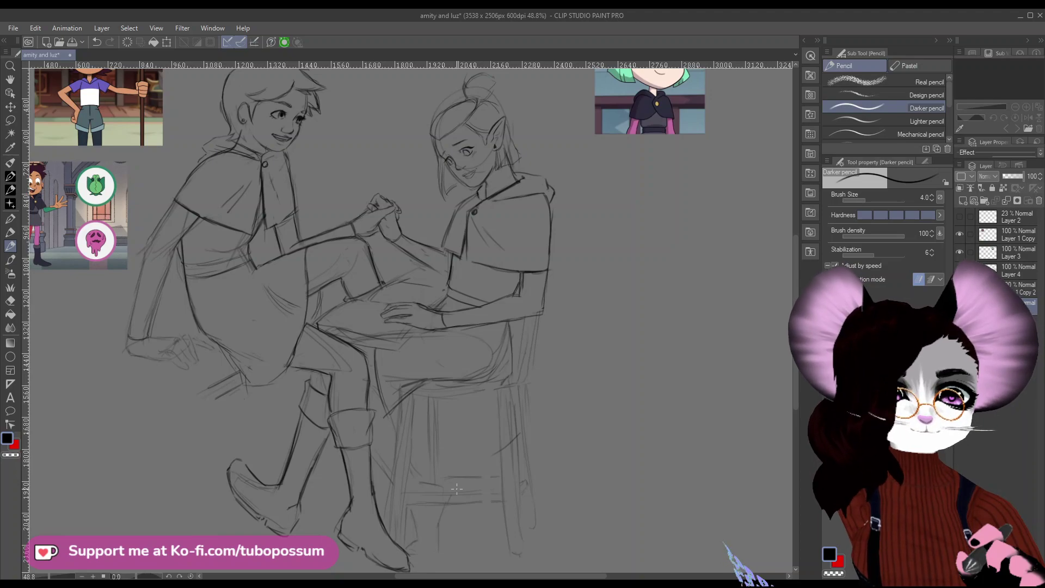
scroll(456, 488, "down", 3)
scroll(449, 522, "up", 4)
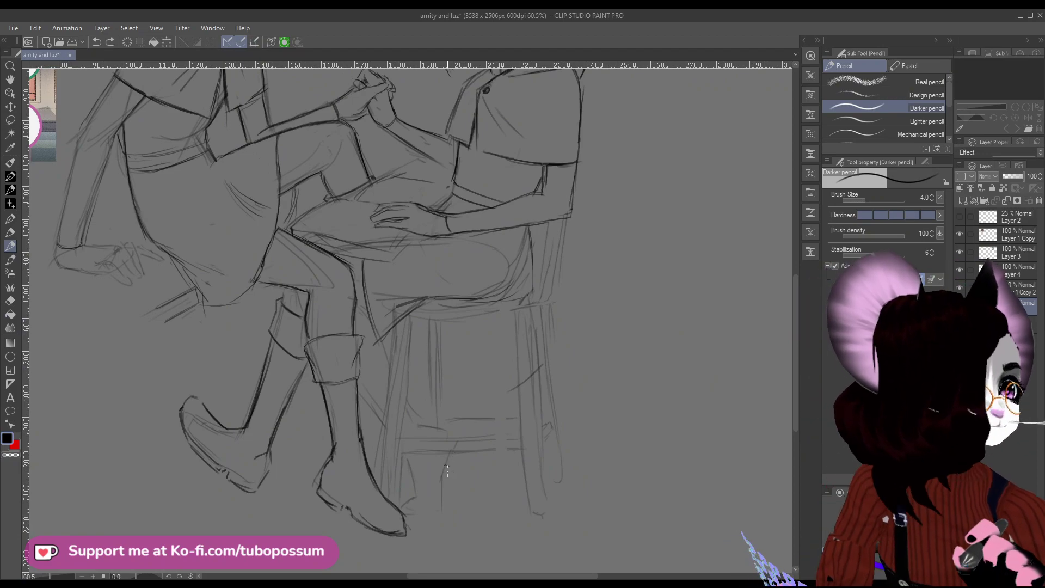
Redraw Amity's lower leg and boot behind the stool's legs with the Hexagon brush at size 4.
left_click(10, 260)
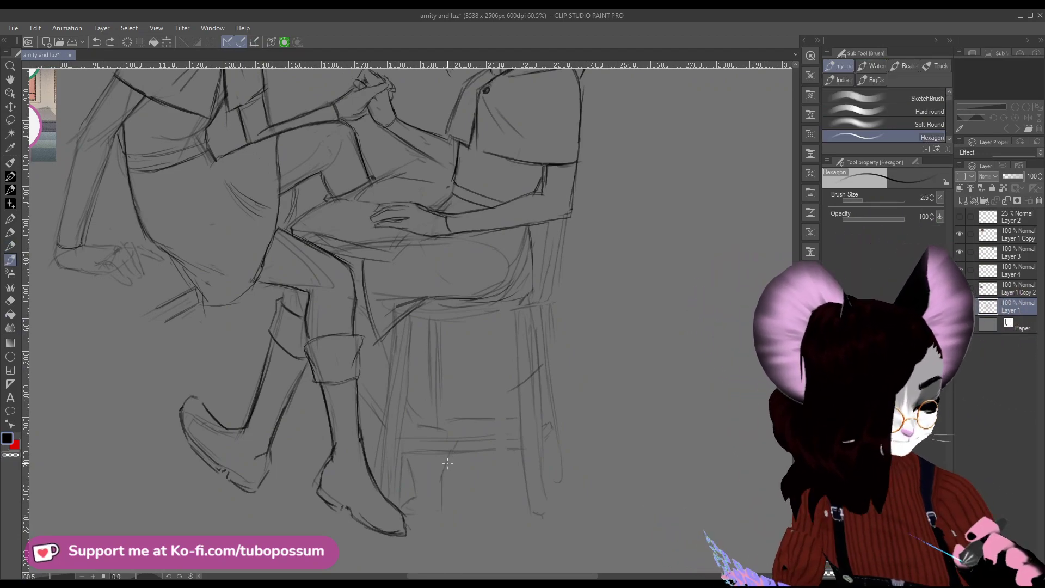
key("bracketright")
key("bracketright")
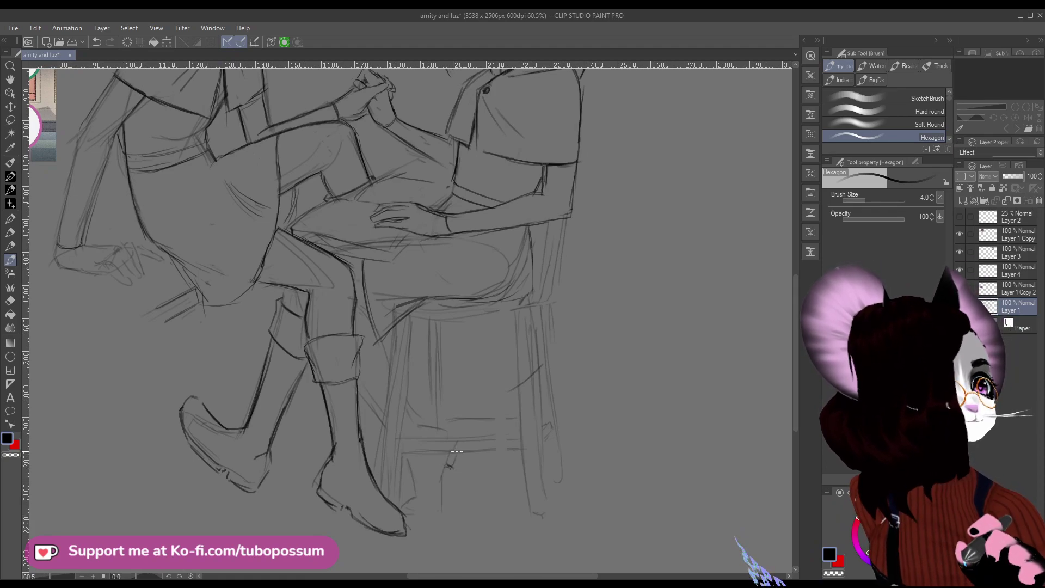
left_click_drag(444, 467, 444, 505)
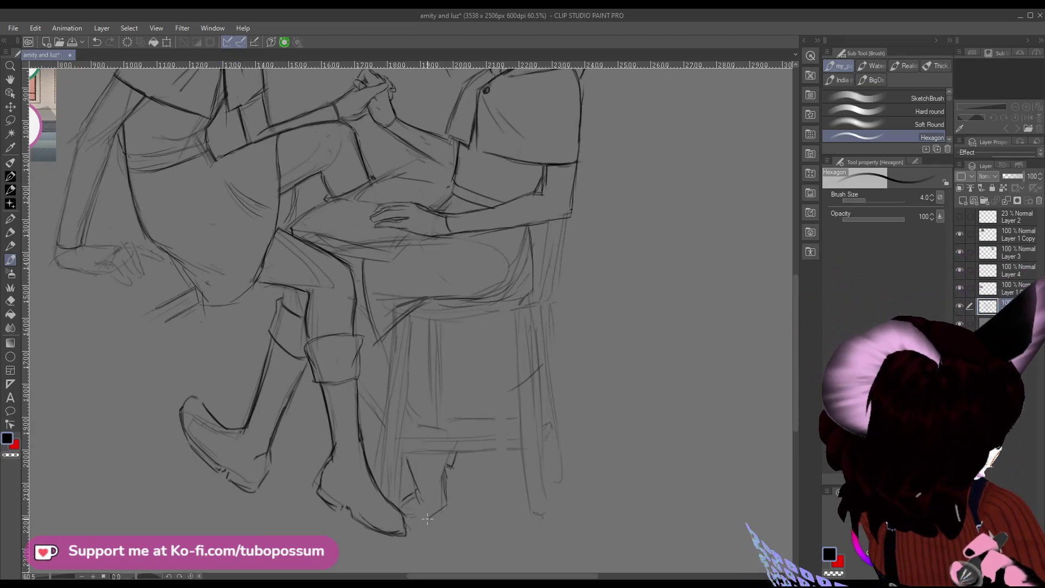
mouse_move(448, 472)
left_mouse_down()
mouse_move(455, 504)
mouse_move(428, 515)
left_mouse_up()
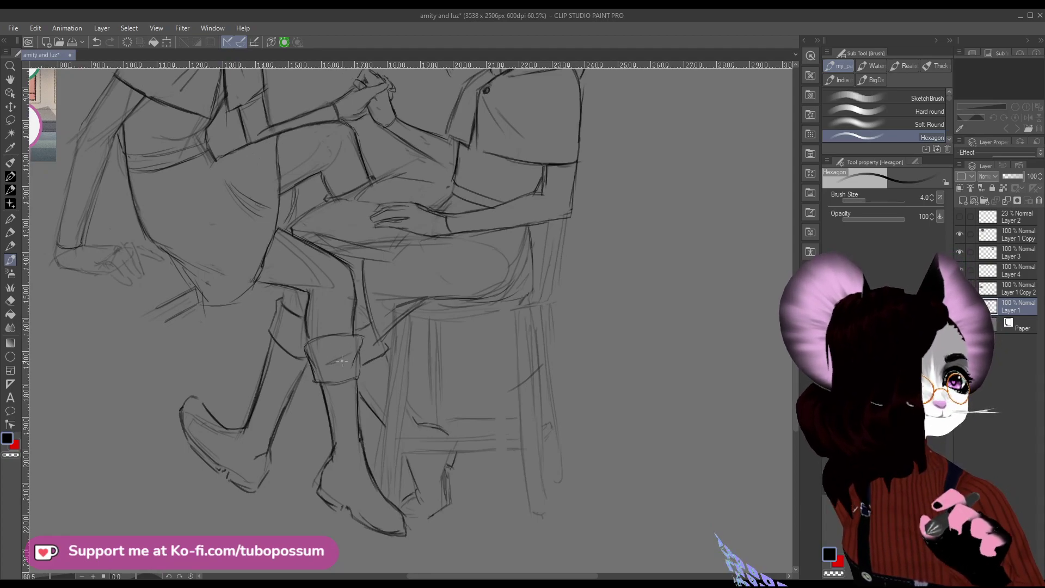
Review the seated pose and the balance of both figures across the whole canvas.
scroll(381, 342, "down", 5)
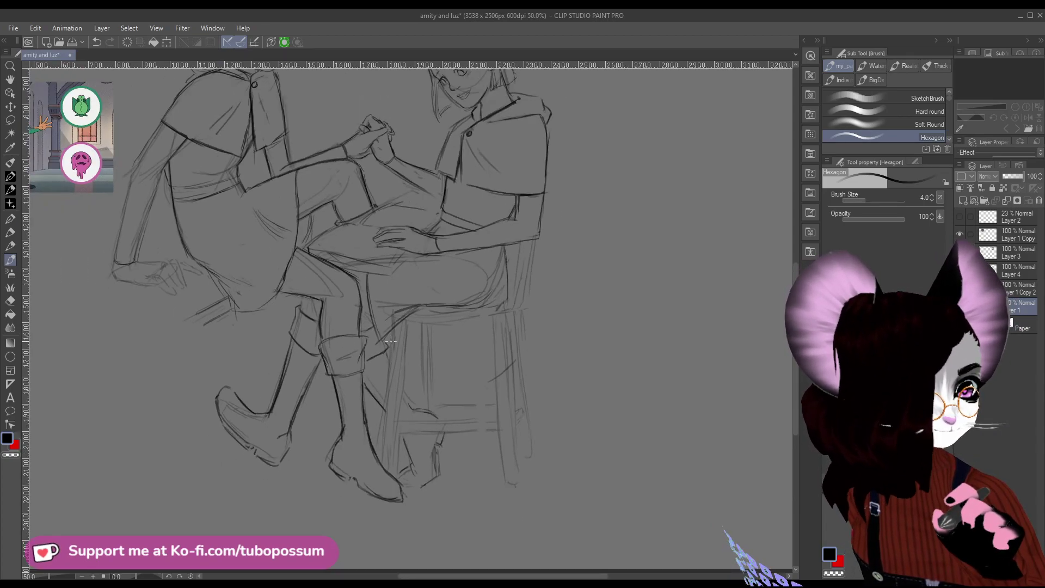
scroll(381, 342, "up", 3)
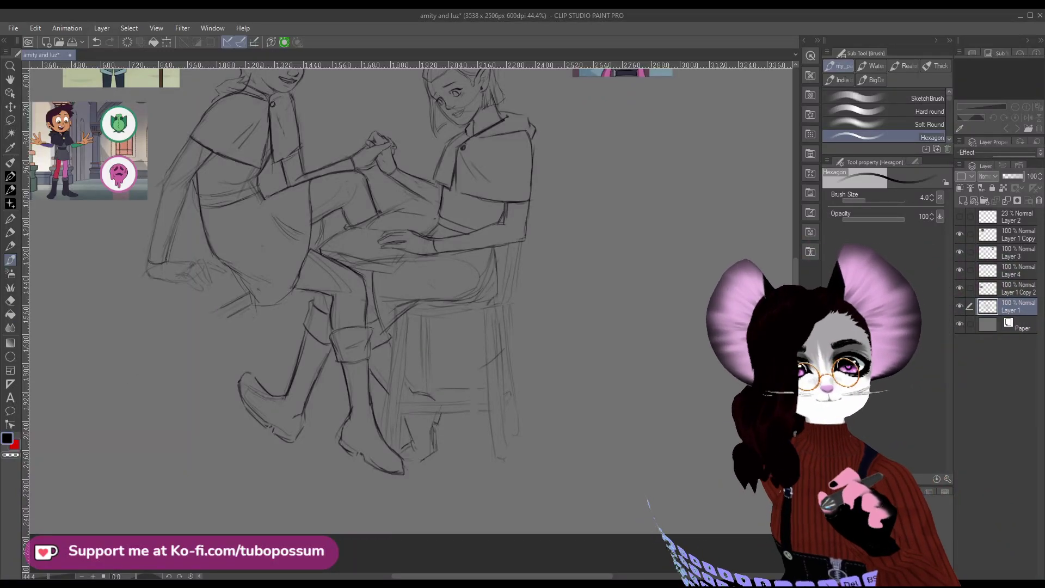
scroll(480, 253, "down", 1)
scroll(481, 254, "up", 2)
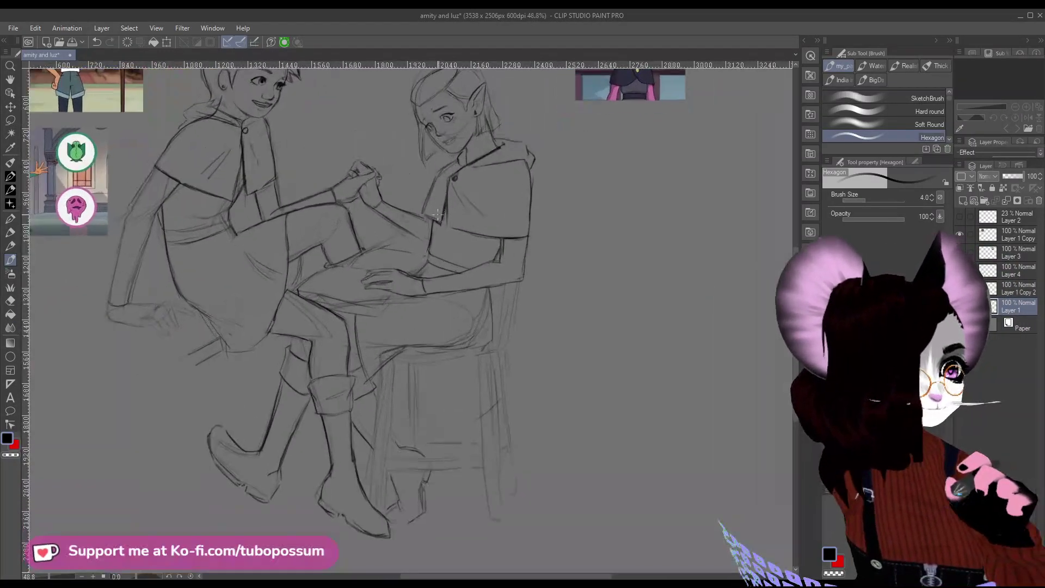
scroll(468, 218, "down", 2)
scroll(461, 174, "up", 1)
scroll(462, 174, "down", 2)
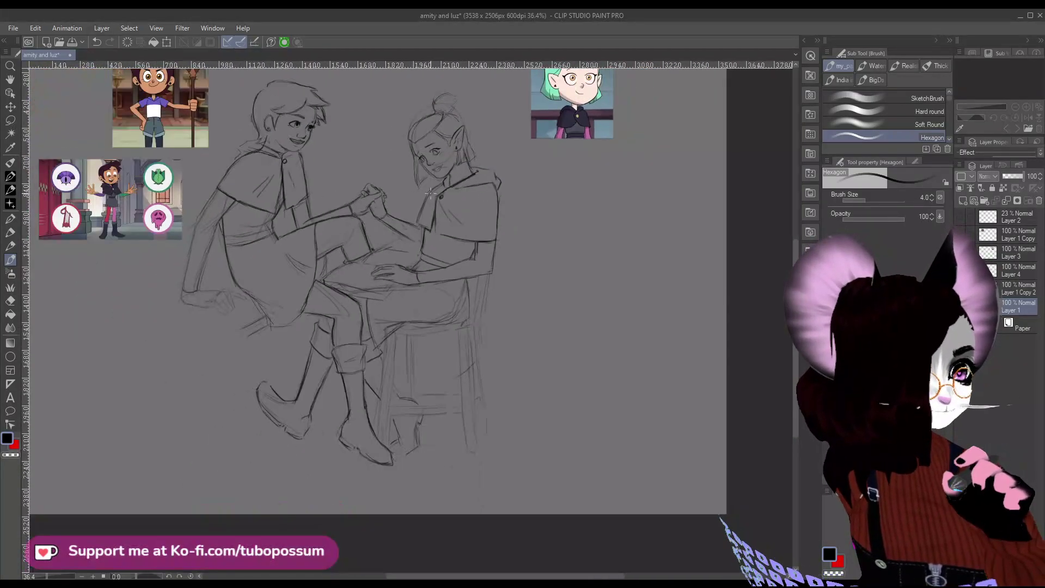
scroll(386, 207, "up", 2)
scroll(387, 206, "down", 1)
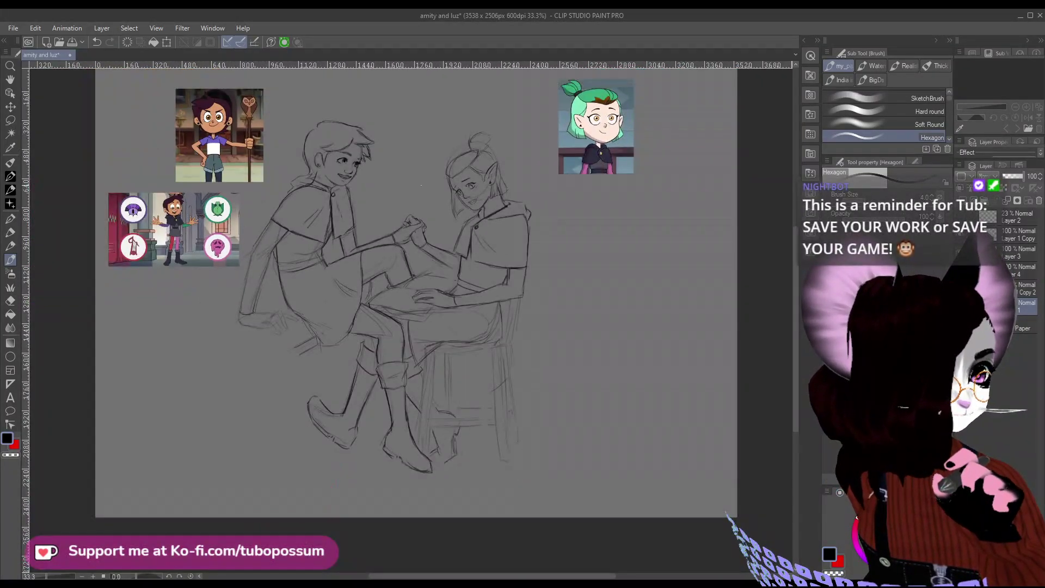
scroll(473, 97, "up", 1)
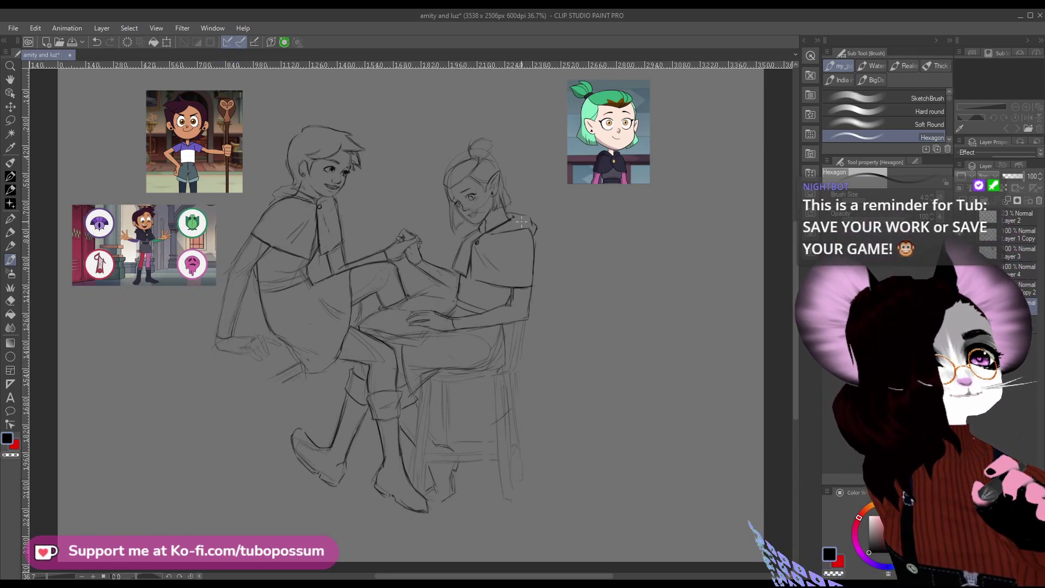
scroll(442, 239, "down", 2)
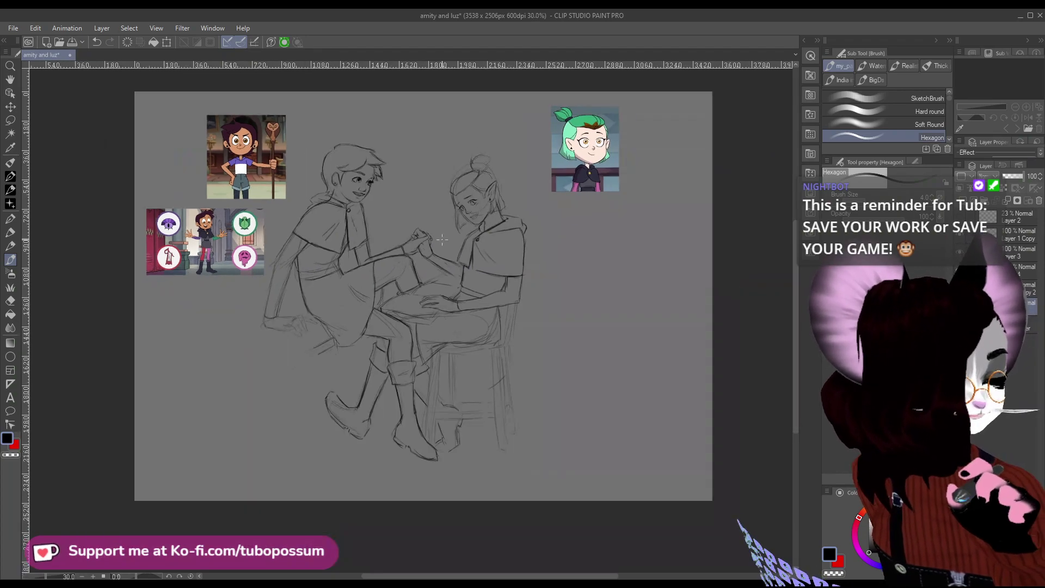
scroll(442, 239, "up", 2)
scroll(442, 239, "down", 2)
scroll(442, 239, "up", 1)
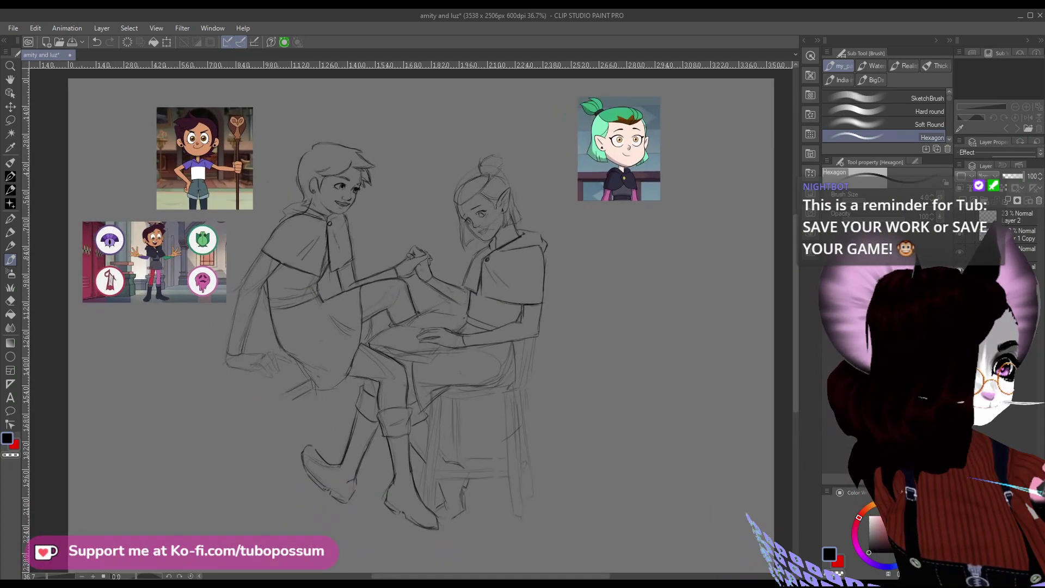
Try selecting the empty area around the figures with Auto select, referring to the editing layer only, and clear the selection.
mouse_move(1023, 175)
left_mouse_down()
mouse_move(1006, 184)
mouse_move(1034, 187)
left_mouse_up()
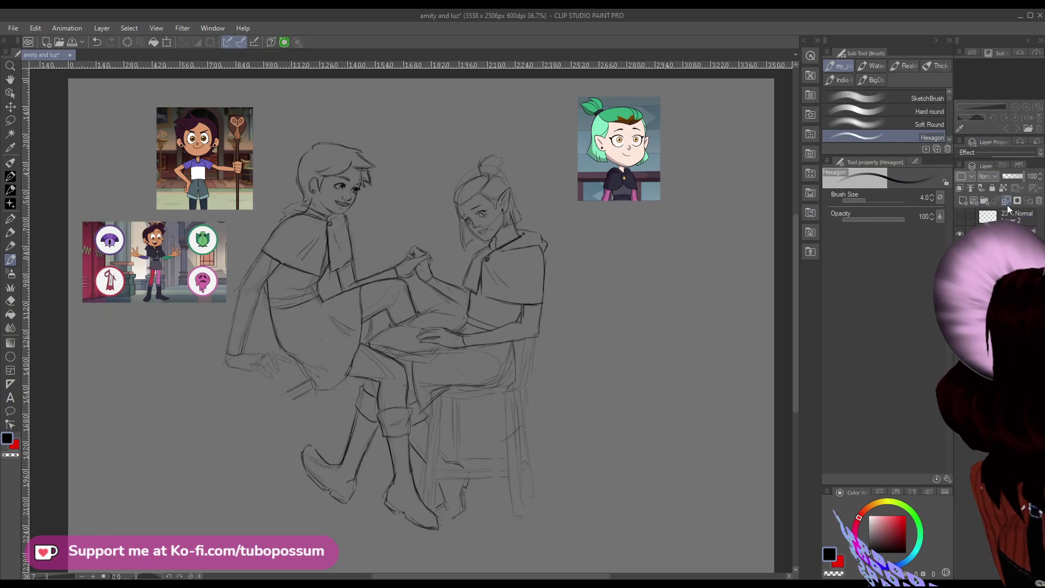
left_click(10, 133)
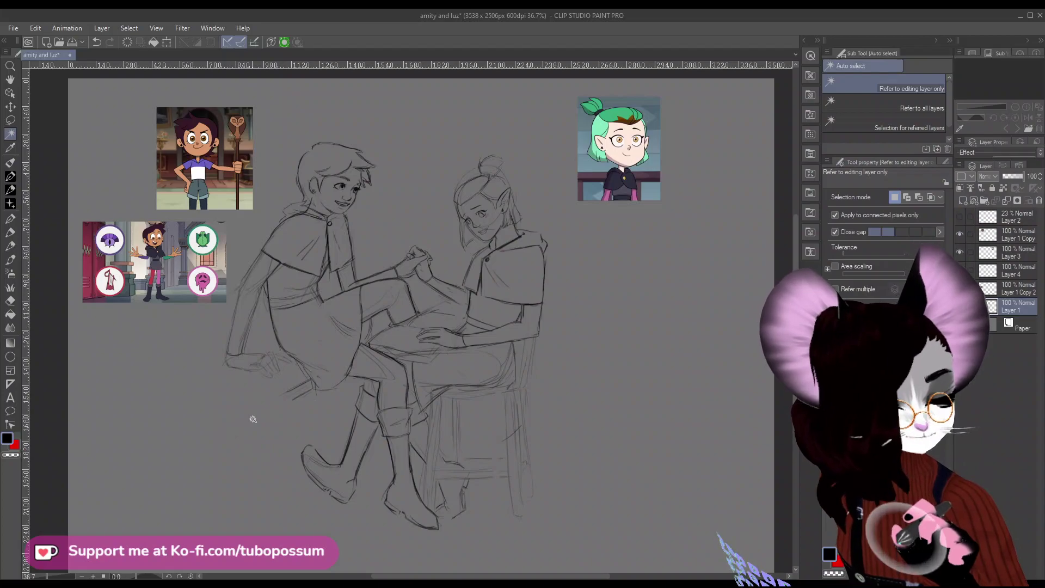
left_click(253, 419)
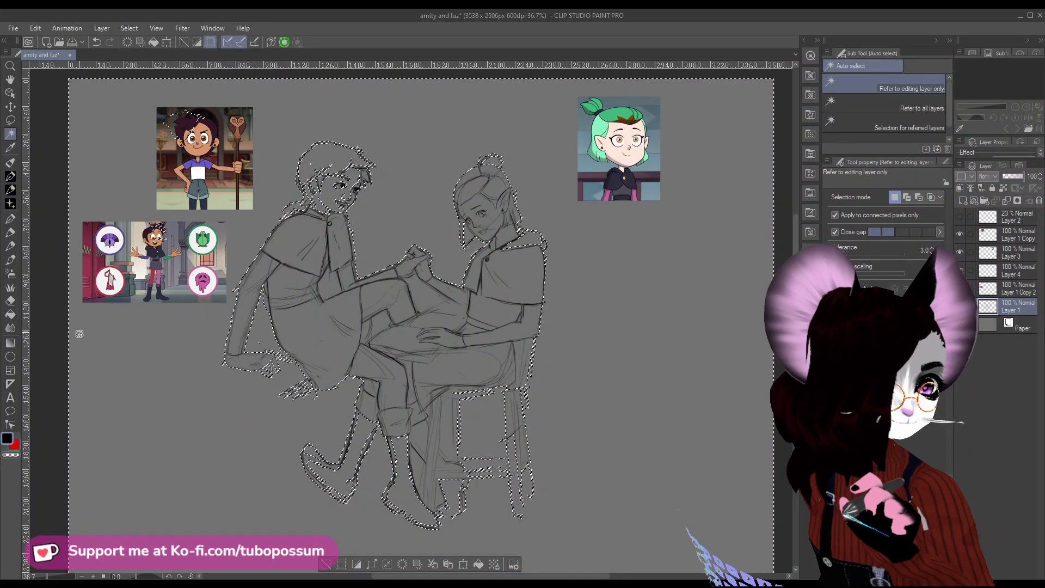
key("ctrl+d")
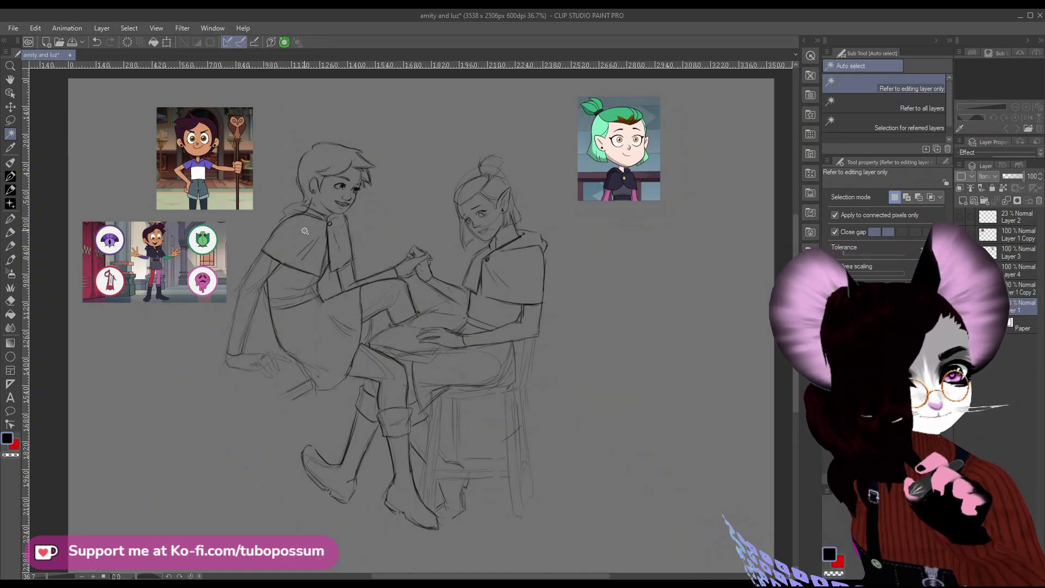
Redraw the fingers of Luz's supporting hand on Layer 1 with the Hexagon brush at size 4.
left_click(10, 223)
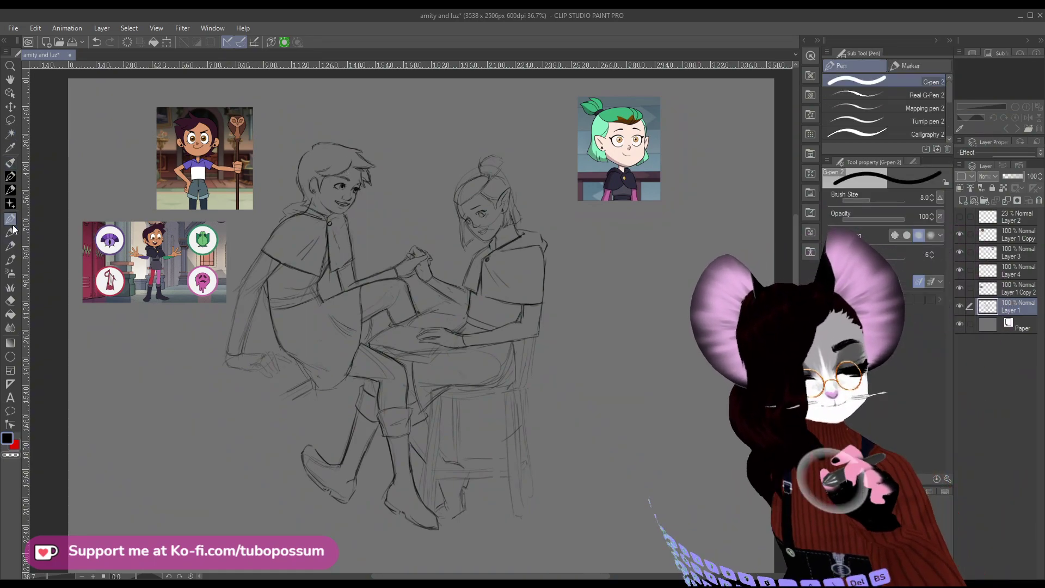
left_click(10, 260)
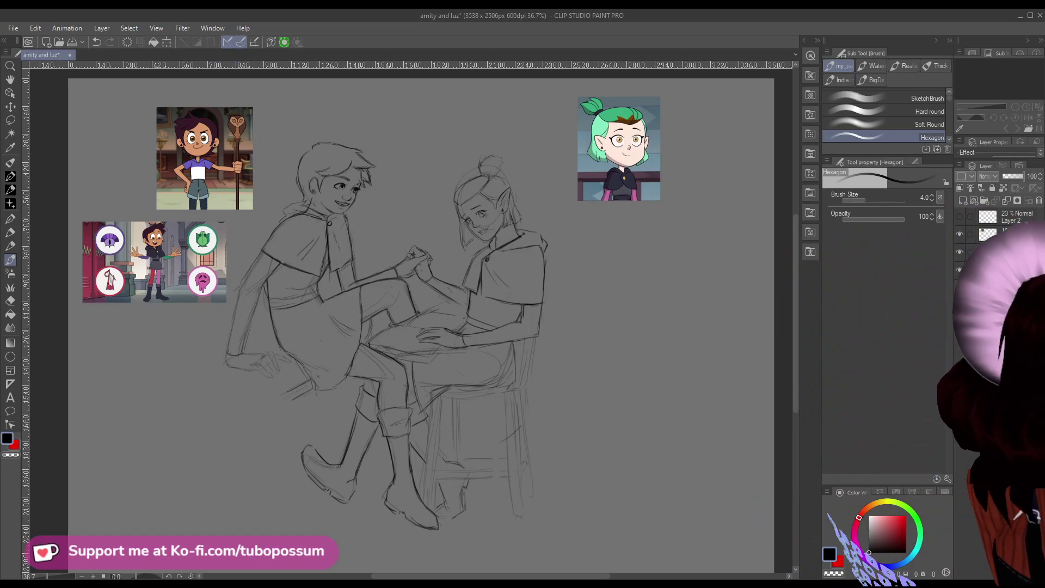
left_click(960, 305)
left_click(959, 306)
scroll(236, 322, "up", 3)
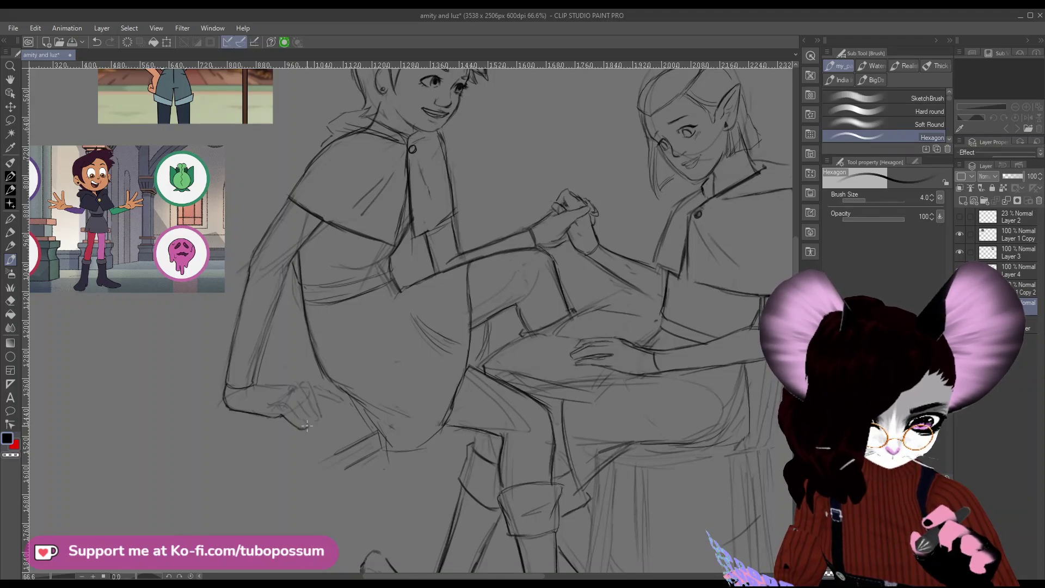
left_click_drag(305, 420, 290, 411)
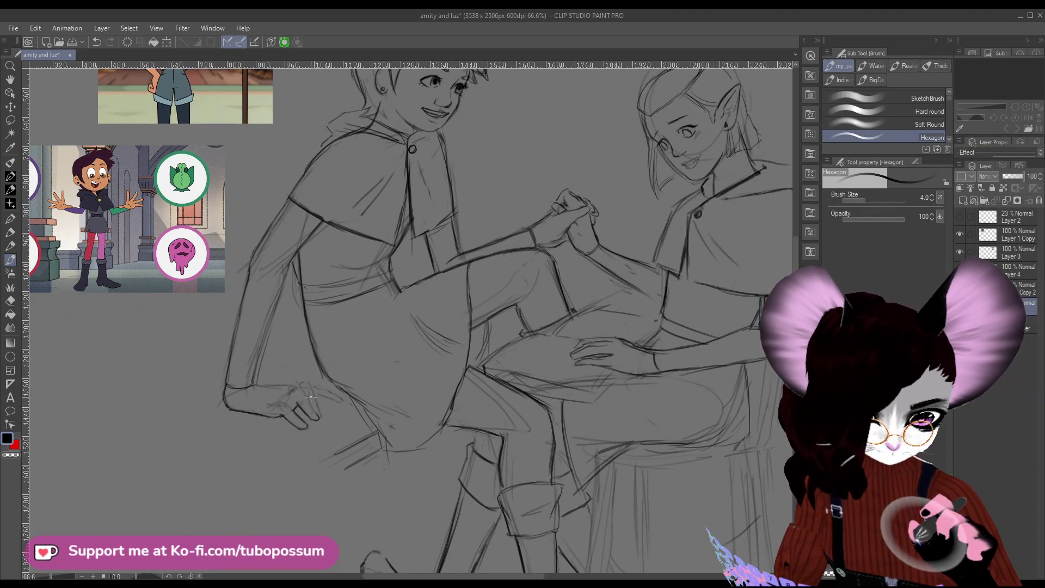
left_click_drag(319, 404, 316, 397)
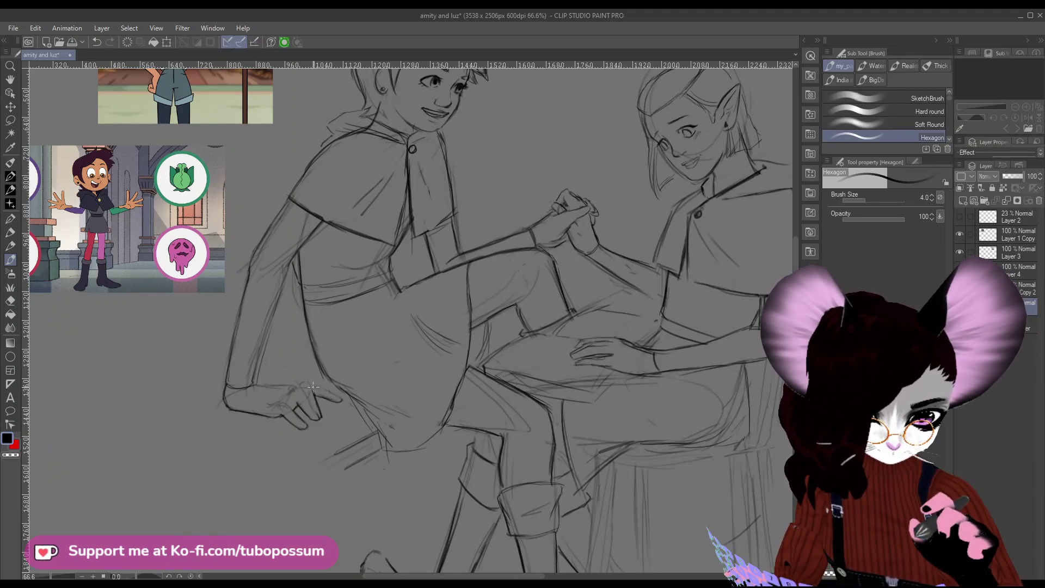
left_click_drag(327, 387, 341, 401)
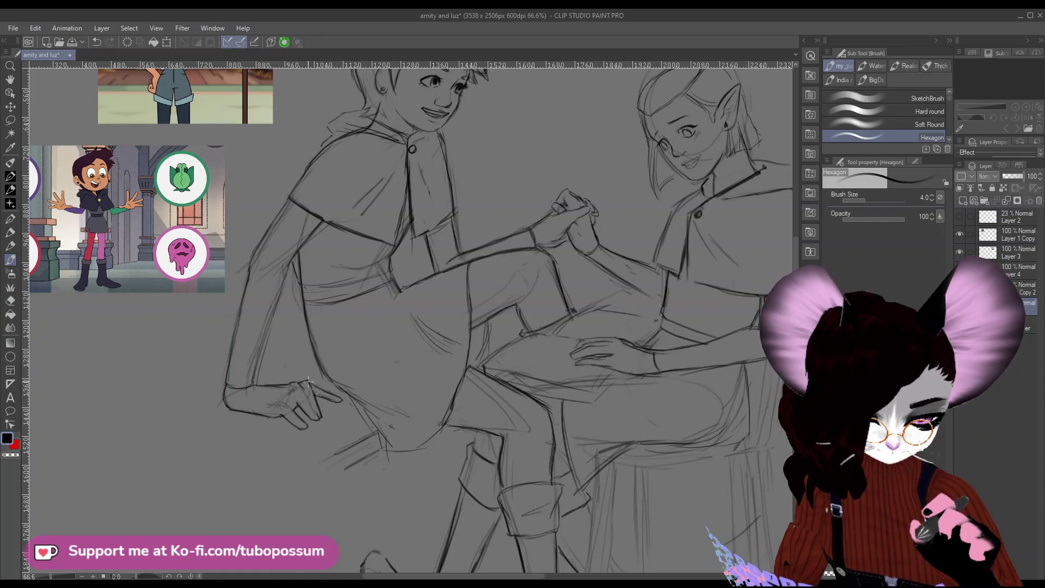
Check the redrawn hand against the whole pose and save the drawing.
scroll(305, 402, "down", 2)
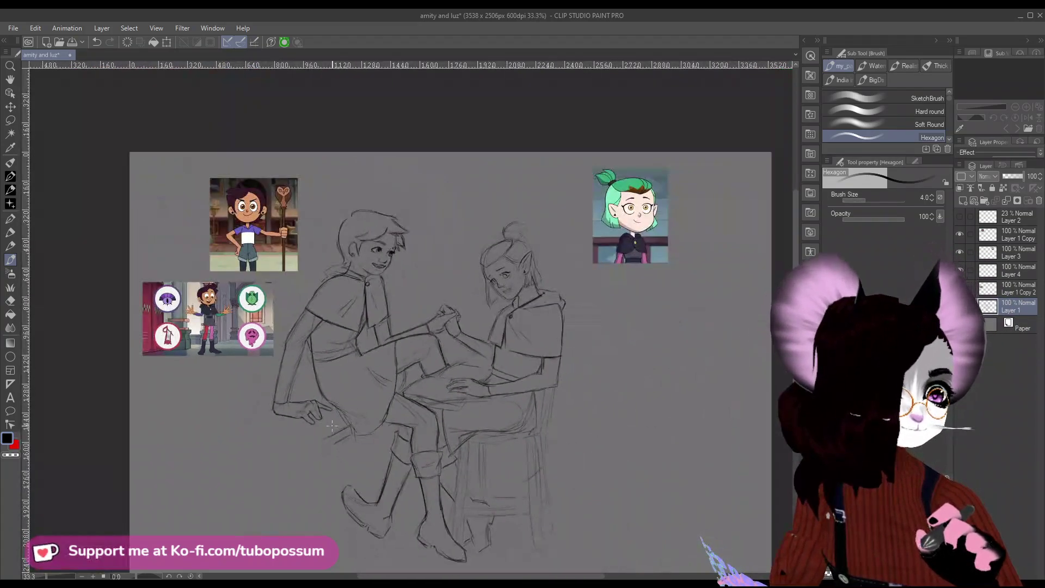
scroll(400, 305, "up", 3)
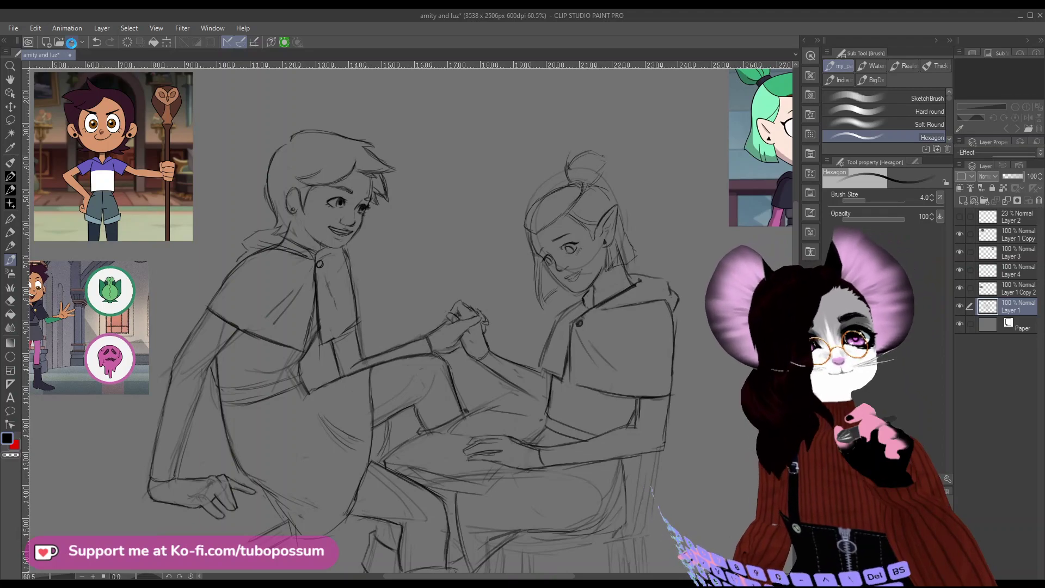
left_click(72, 47)
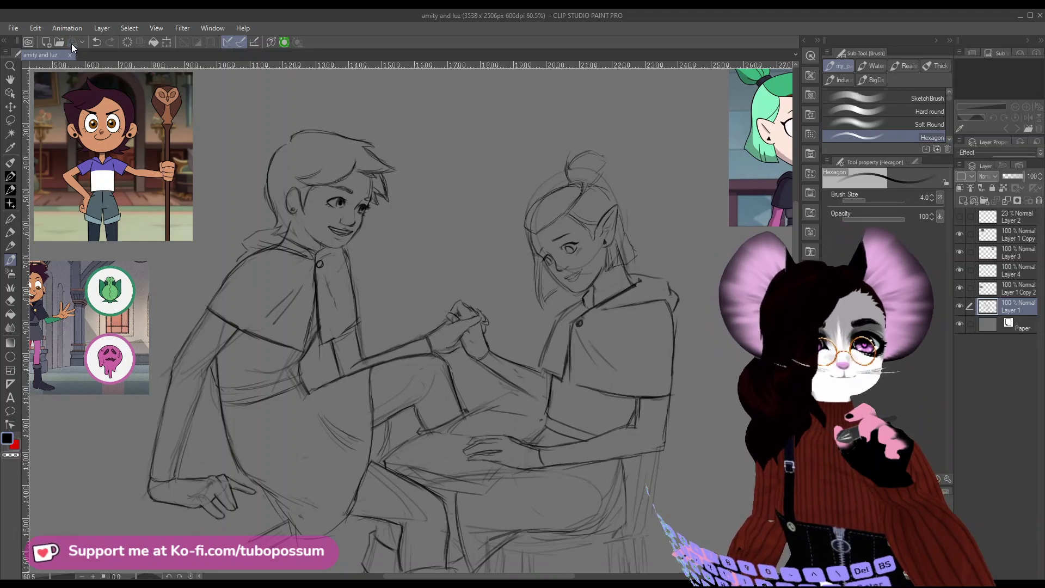
Clean up the back of Luz's hair and her hood, using the Hexagon brush at size 4 and the Hard eraser at size 8.
scroll(365, 384, "down", 2)
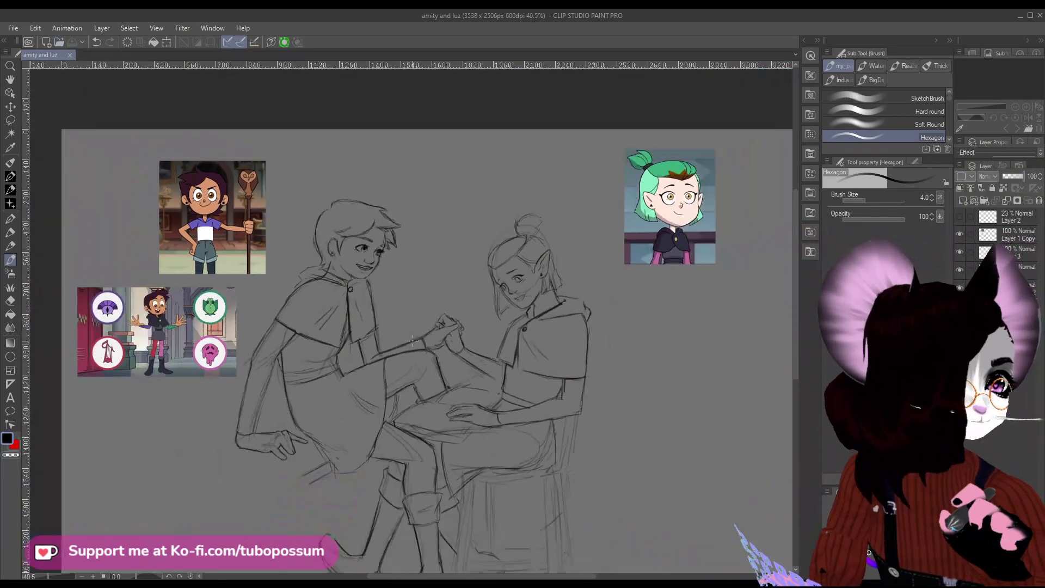
scroll(366, 383, "down", 3)
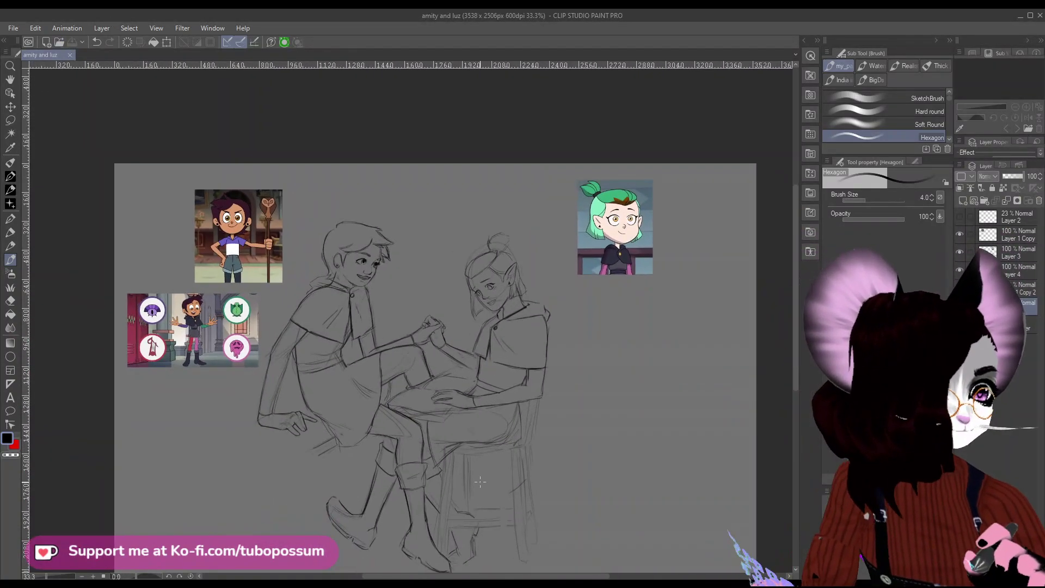
scroll(522, 322, "up", 2)
scroll(522, 321, "down", 3)
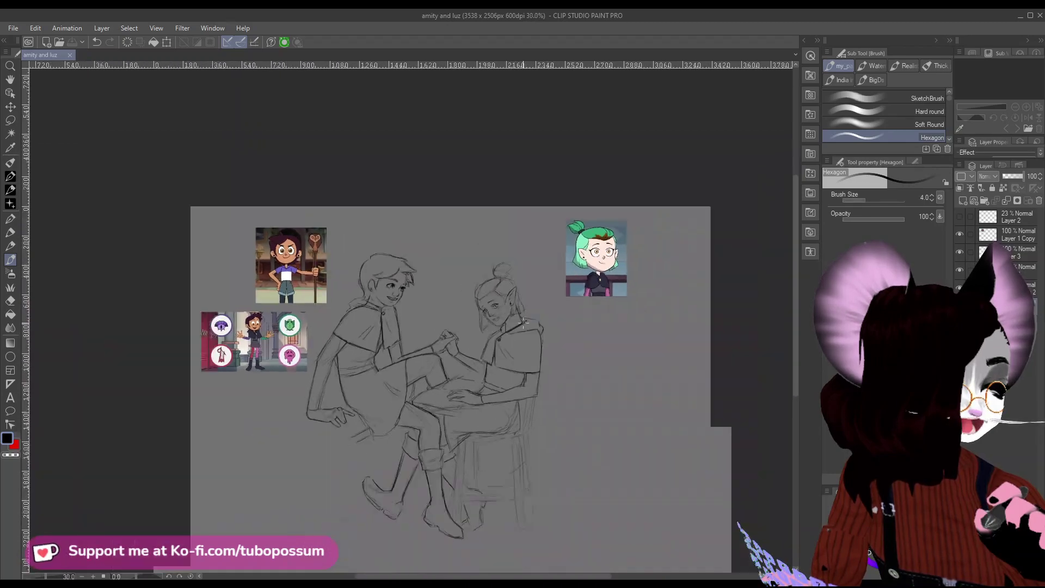
scroll(375, 264, "up", 4)
scroll(375, 264, "up", 2)
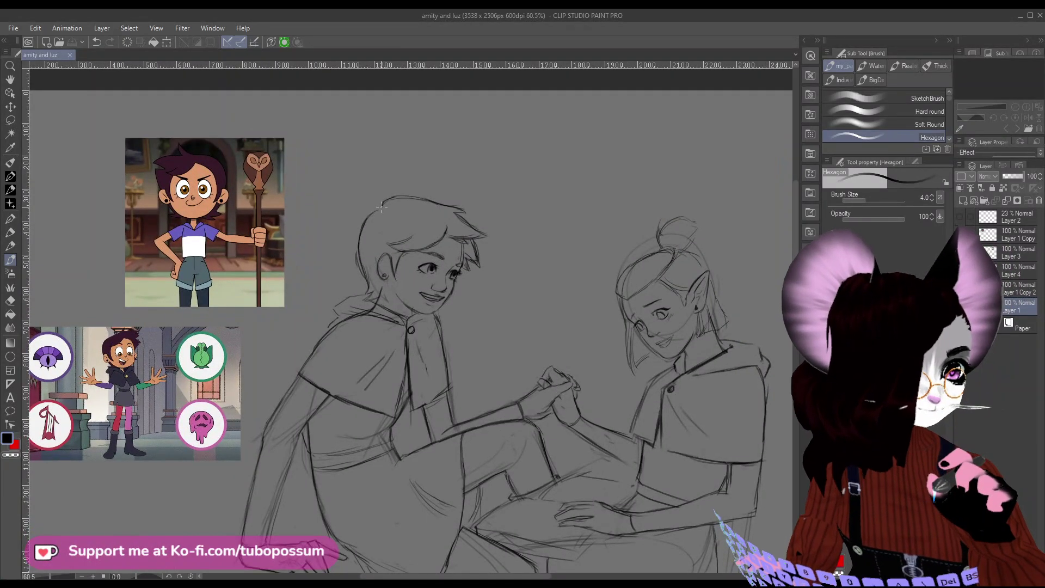
left_click_drag(378, 207, 369, 216)
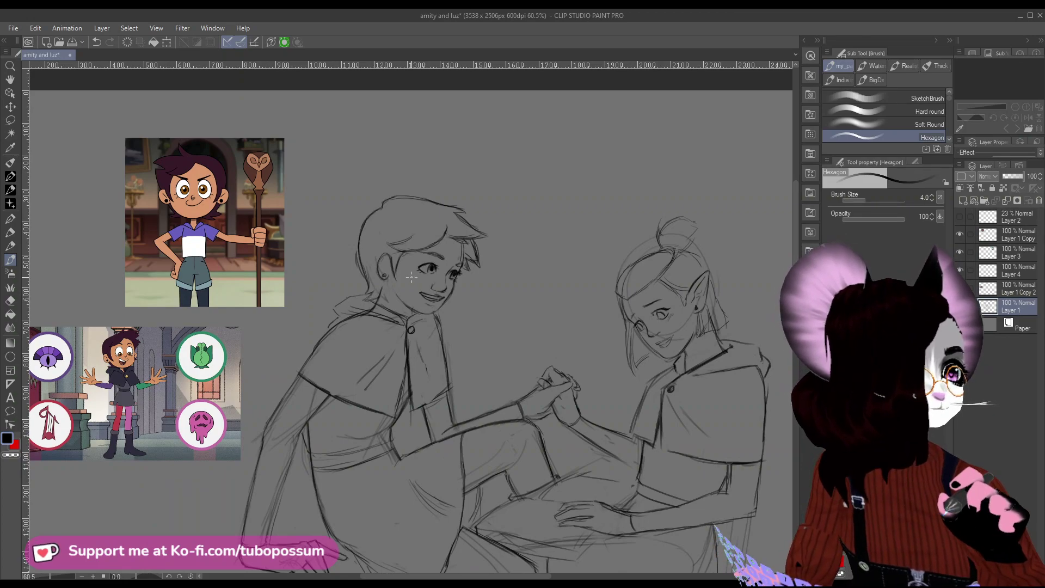
left_click(15, 298)
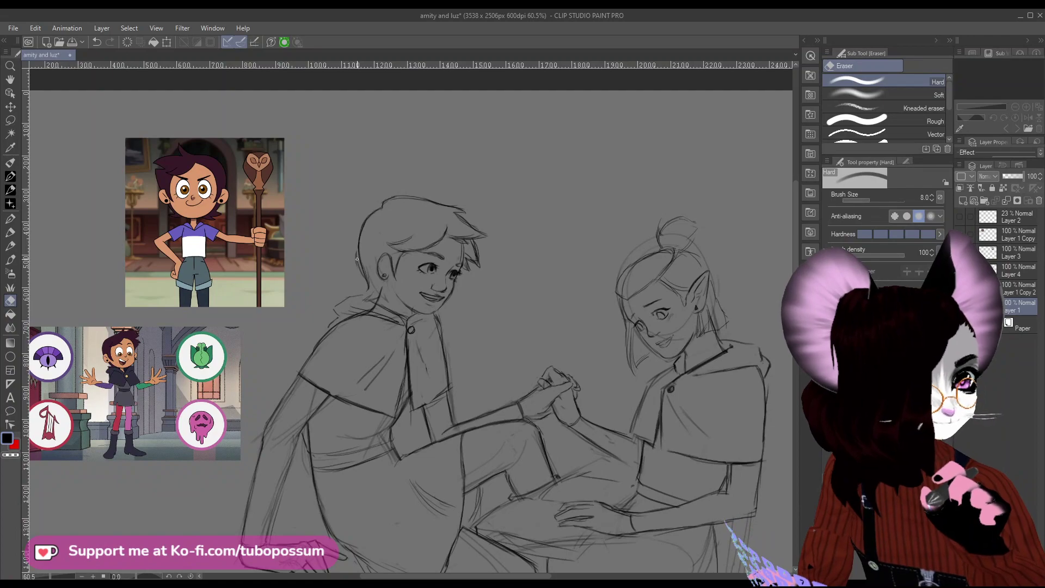
left_click(13, 260)
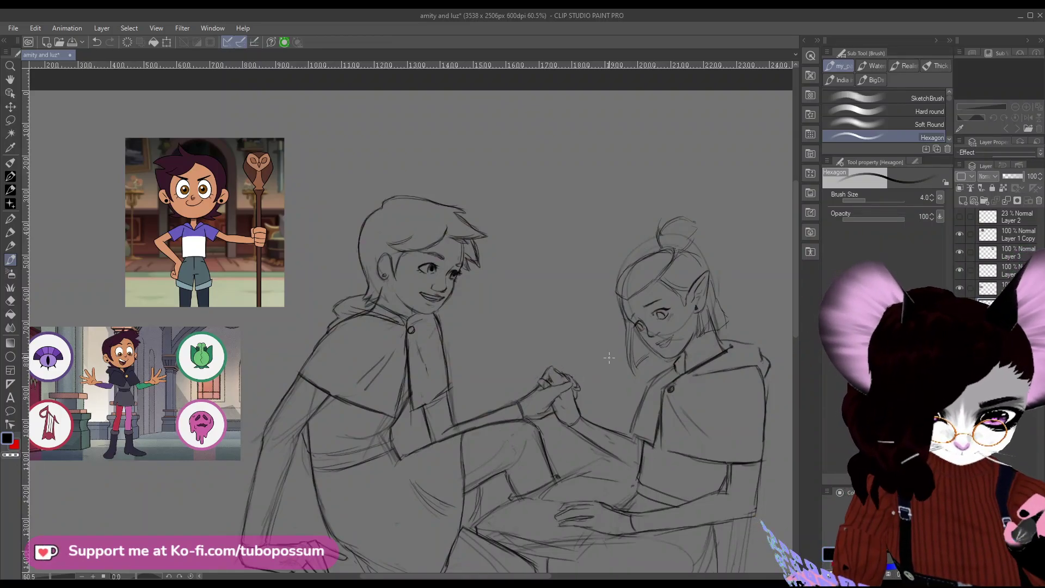
Erase the loose construction lines around Amity's head and bun with the Hard eraser, enlarging it to size 25.
scroll(609, 357, "down", 5)
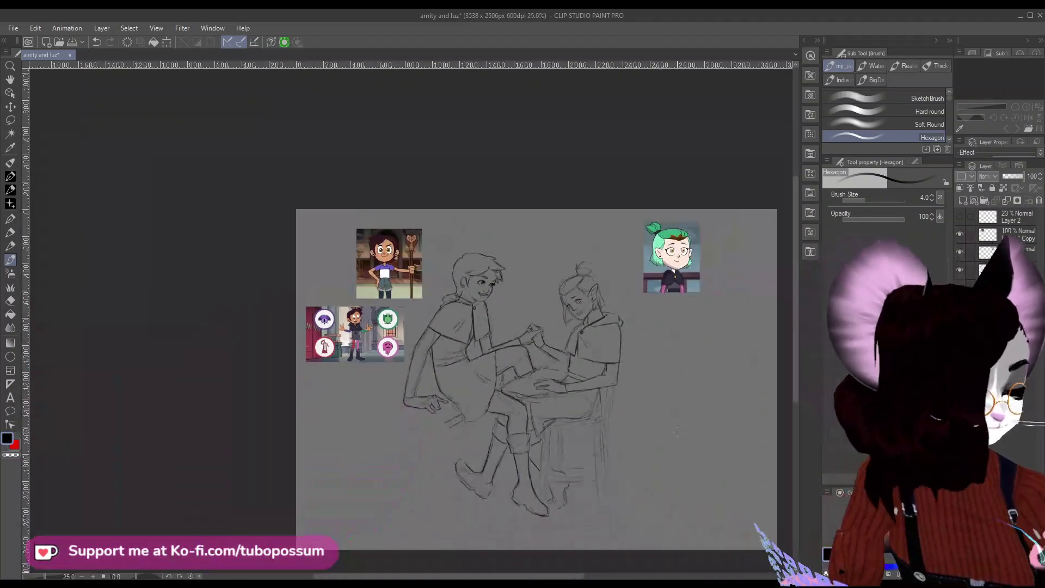
scroll(444, 295, "up", 6)
scroll(445, 295, "up", 1)
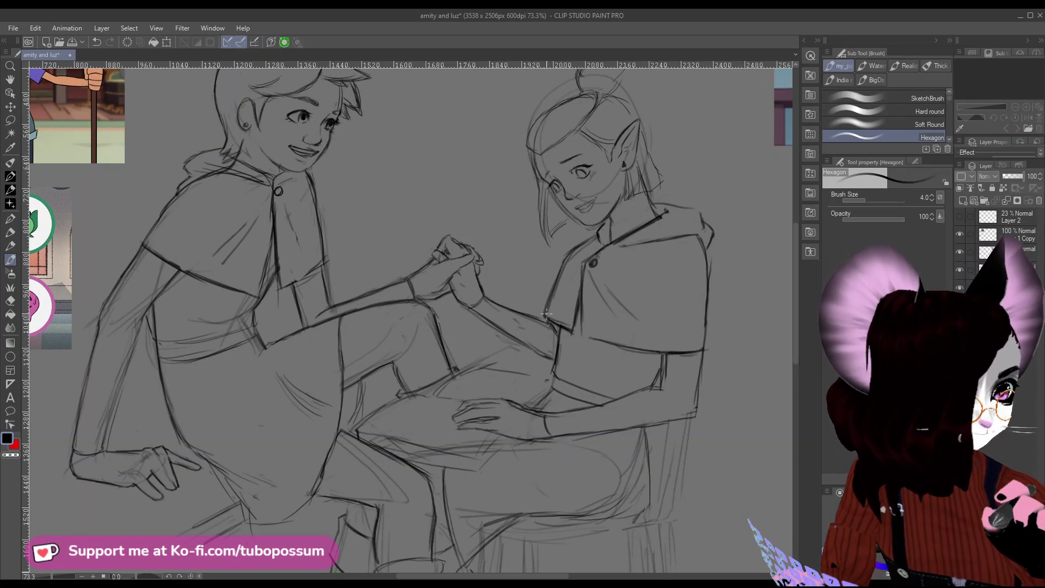
scroll(545, 314, "down", 5)
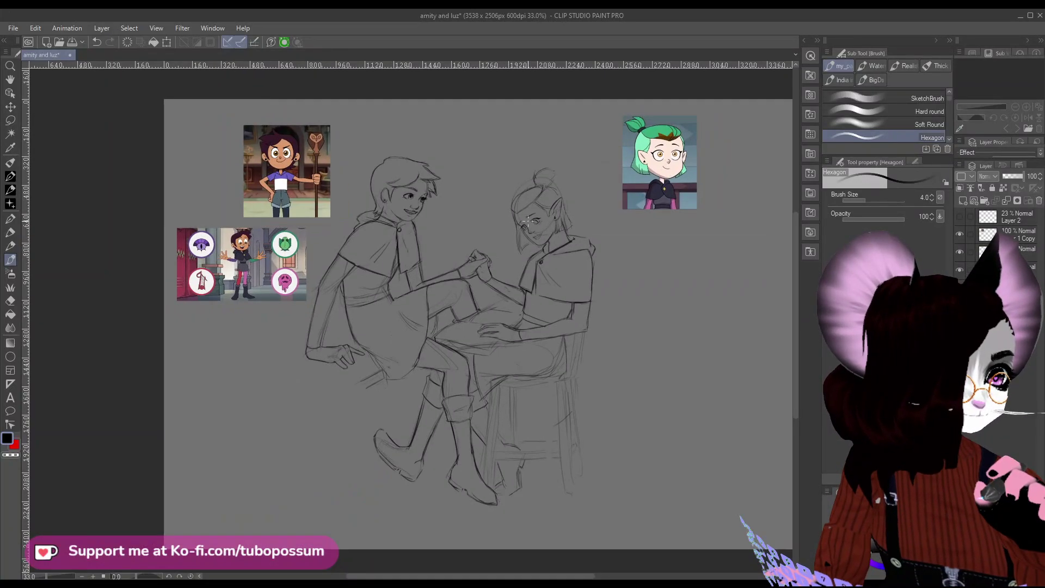
scroll(528, 220, "up", 1)
scroll(537, 219, "up", 3)
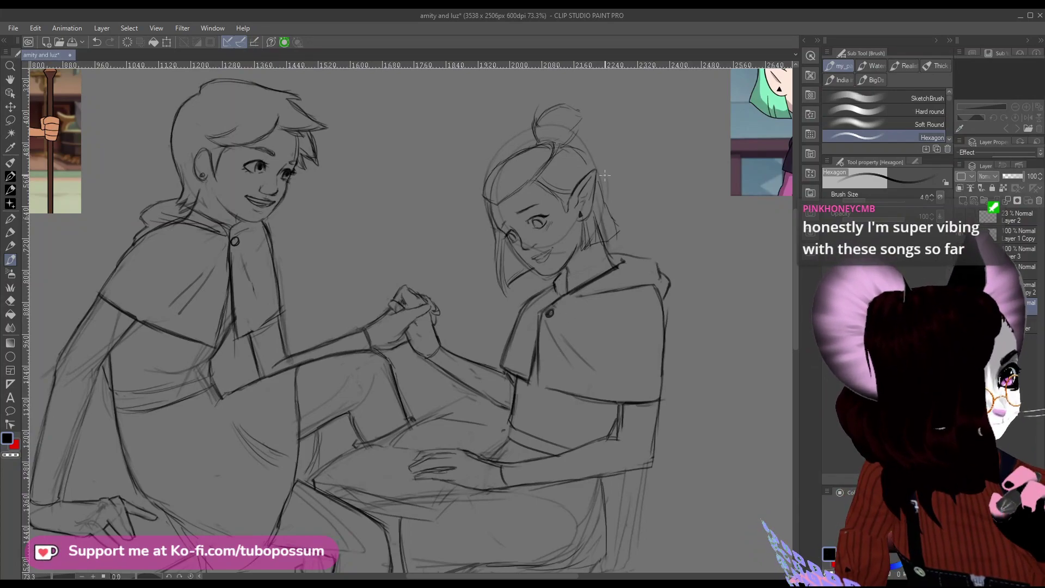
left_click(11, 300)
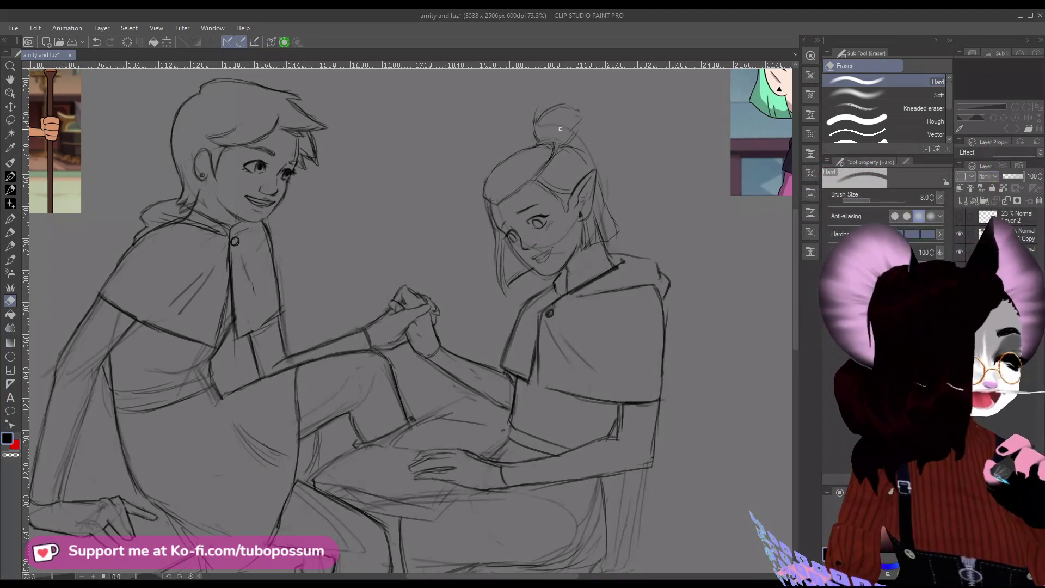
key("bracketright")
key("bracketright")
key("bracketright")
key("bracketright")
key("bracketright")
key("bracketright")
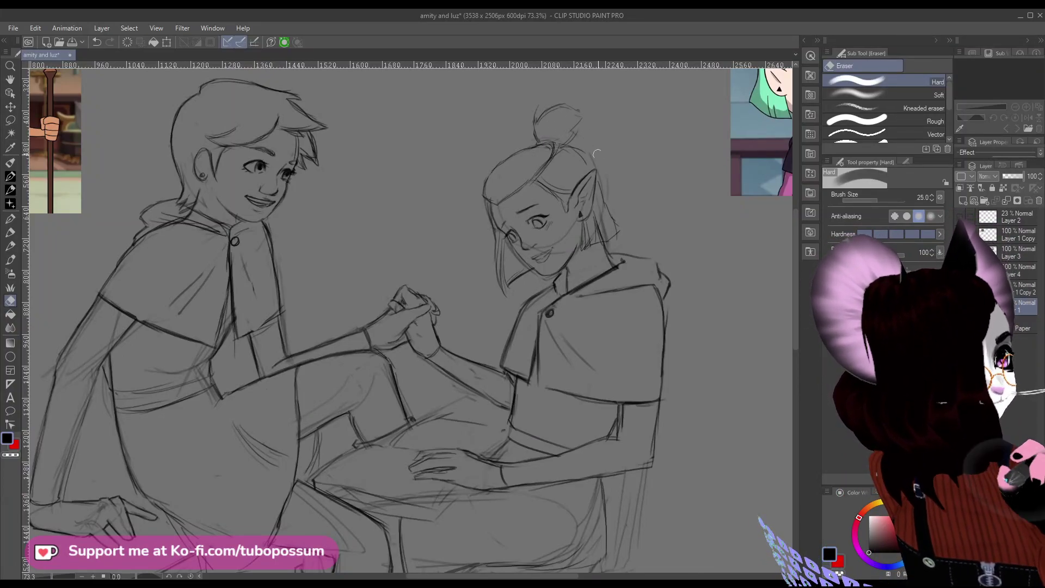
Erase the leftover sketch lines in Amity's hair behind her ear with the Hard eraser at size 12.
key("bracketleft")
key("bracketleft")
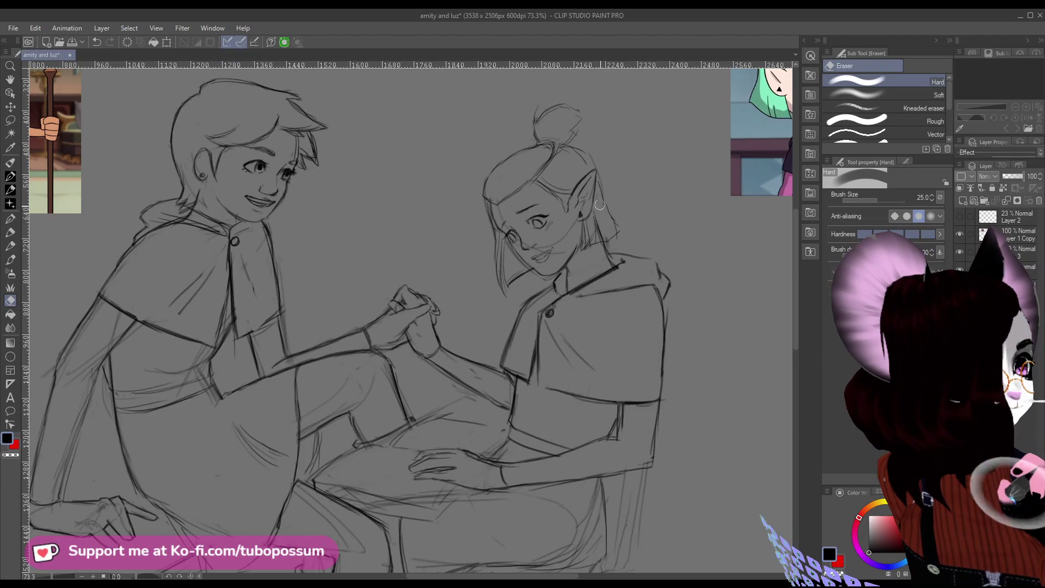
key("bracketleft")
key("bracketleft")
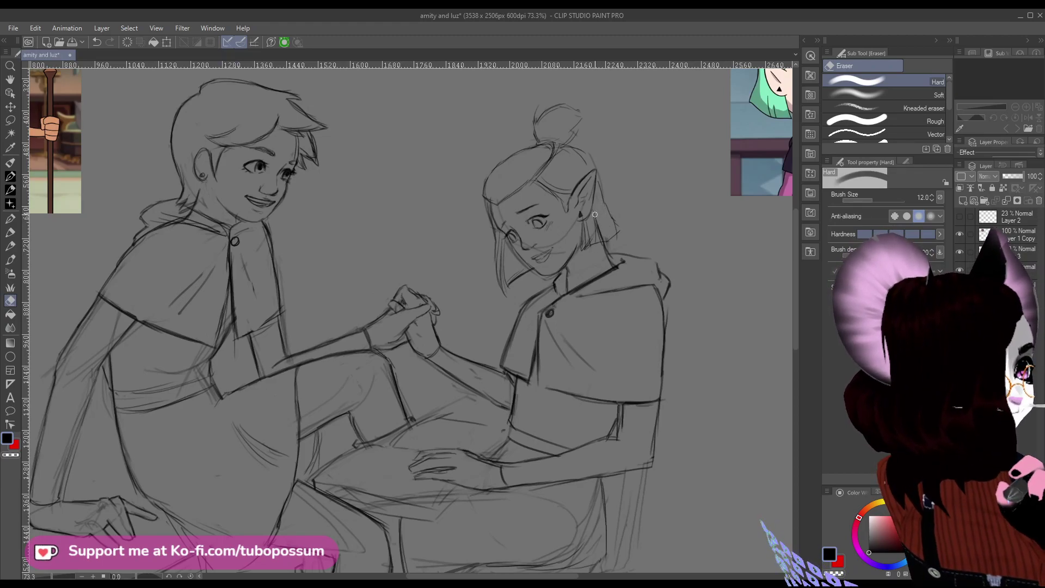
left_click_drag(595, 215, 598, 229)
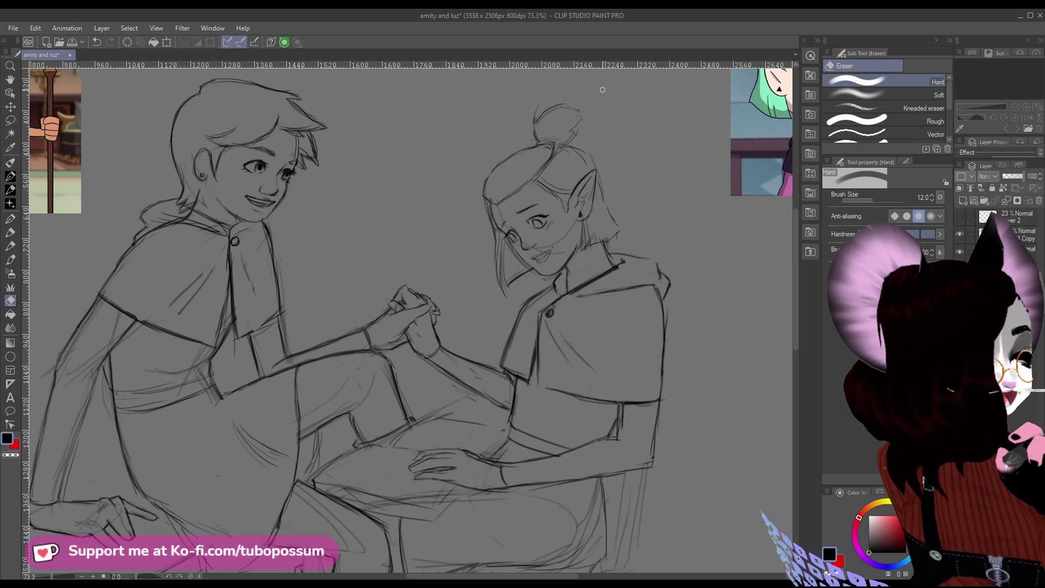
Redraw the back of Amity's hair and her bun with the Hexagon brush at size 2.5.
left_click(10, 260)
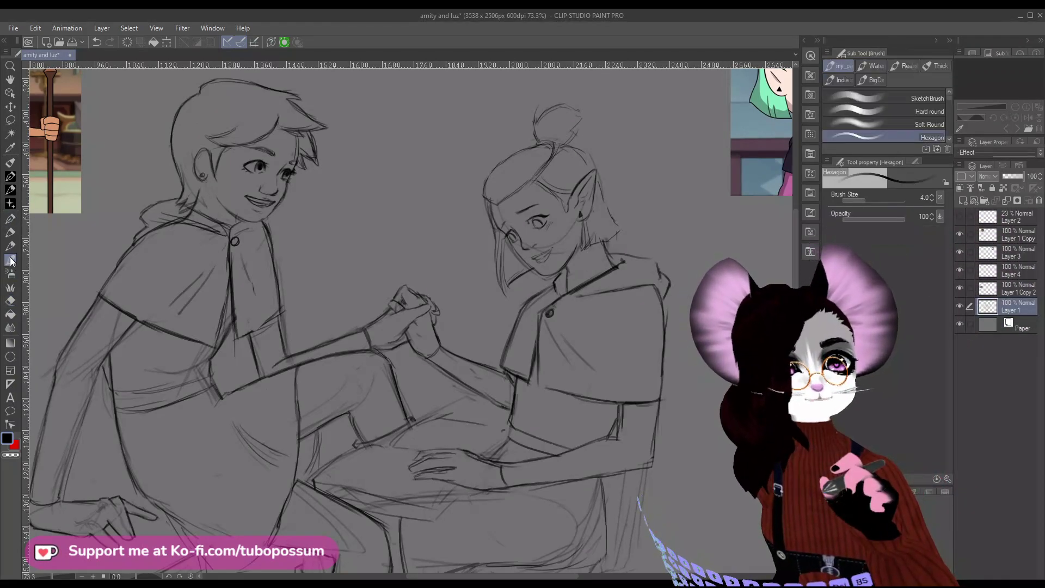
key("bracketleft")
key("bracketleft")
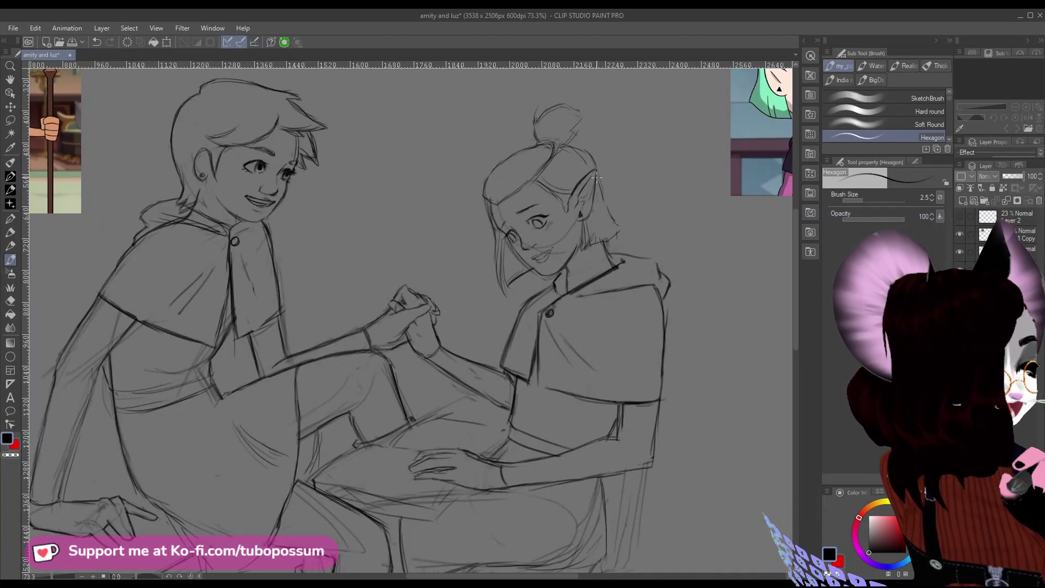
mouse_move(598, 172)
left_mouse_down()
mouse_move(621, 228)
mouse_move(623, 196)
mouse_move(604, 239)
mouse_move(582, 249)
mouse_move(586, 232)
mouse_move(579, 253)
left_mouse_up()
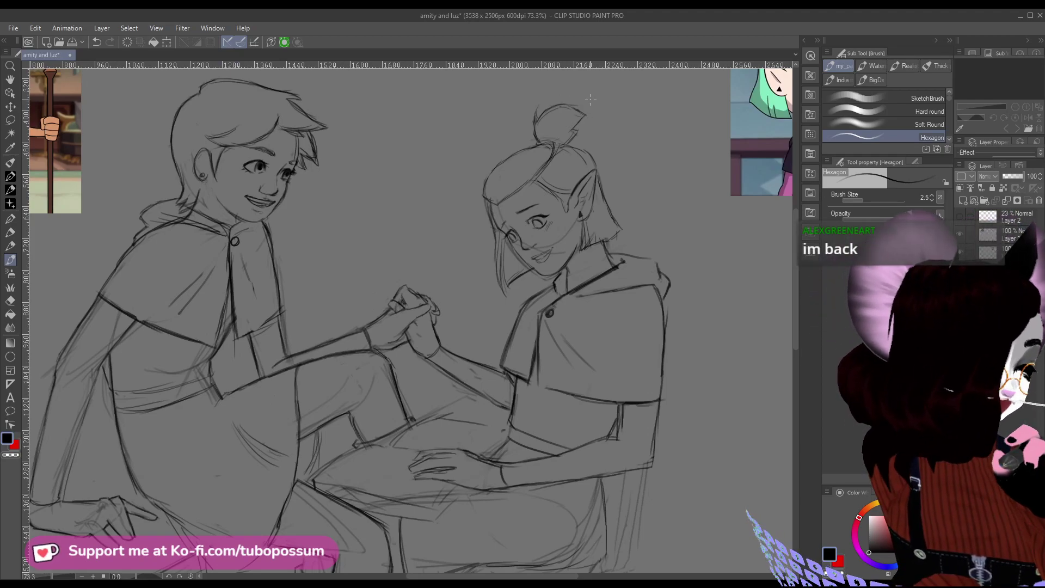
Redraw the contour of Amity's hip above the stool seat with the Hexagon brush at size 2.5.
scroll(678, 455, "down", 8)
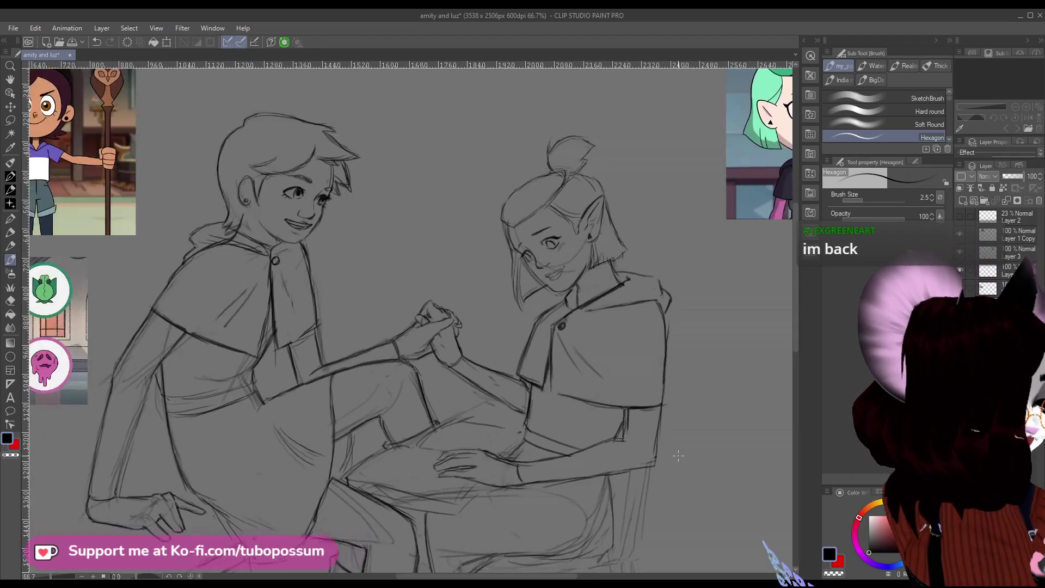
scroll(451, 375, "up", 5)
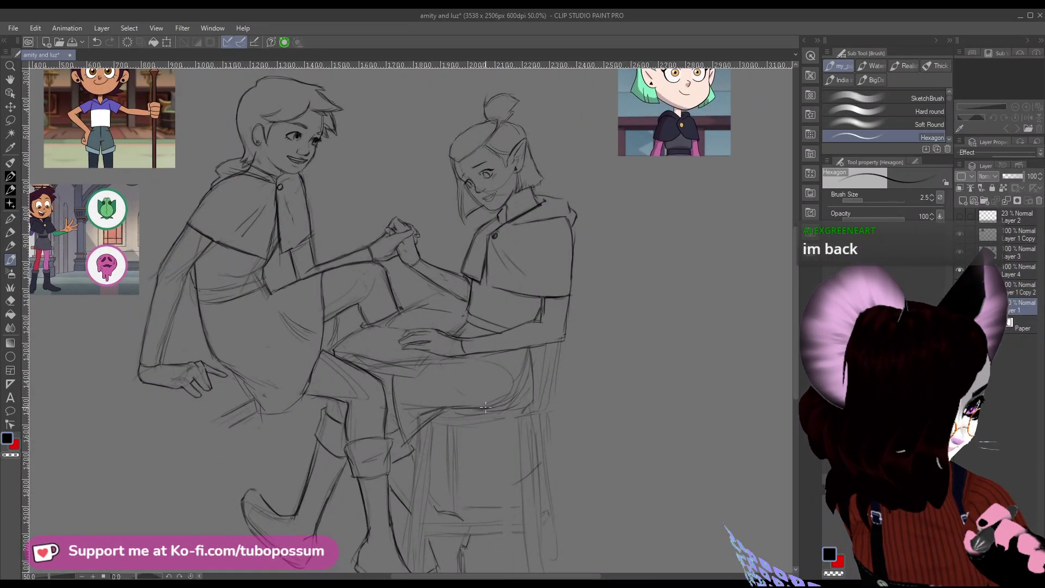
scroll(485, 406, "down", 5)
scroll(551, 416, "up", 5)
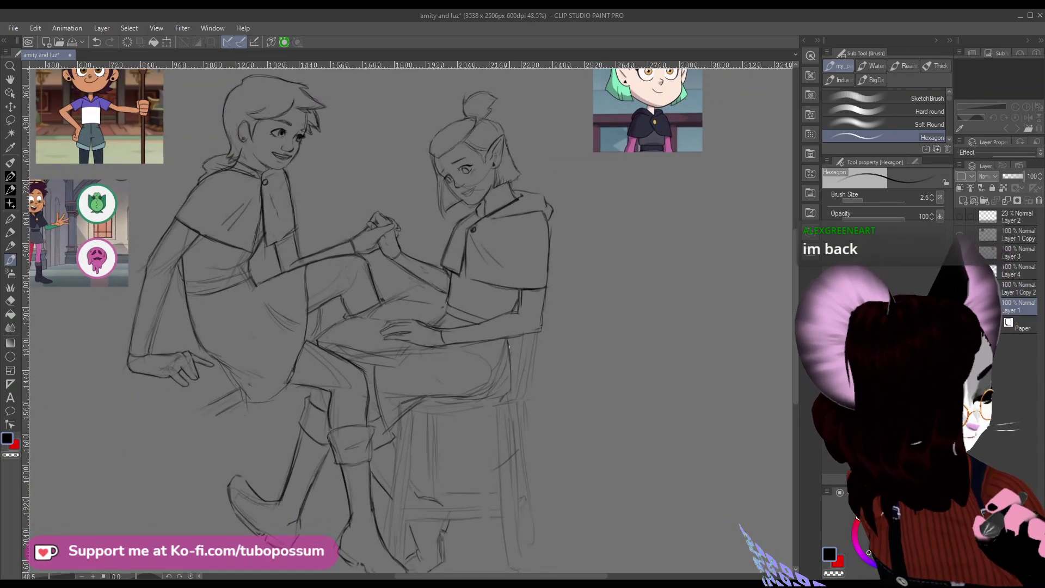
left_click_drag(509, 346, 513, 382)
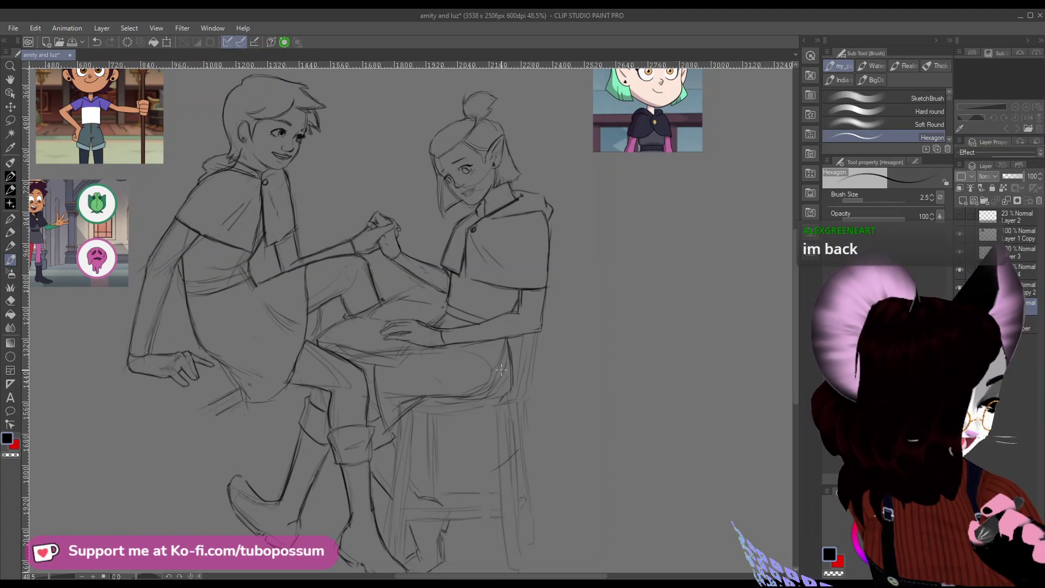
Draw the outer contour behind Amity's hip down to the seat and the two stool legs below it with the Hexagon brush at size 2.5.
scroll(421, 395, "down", 4)
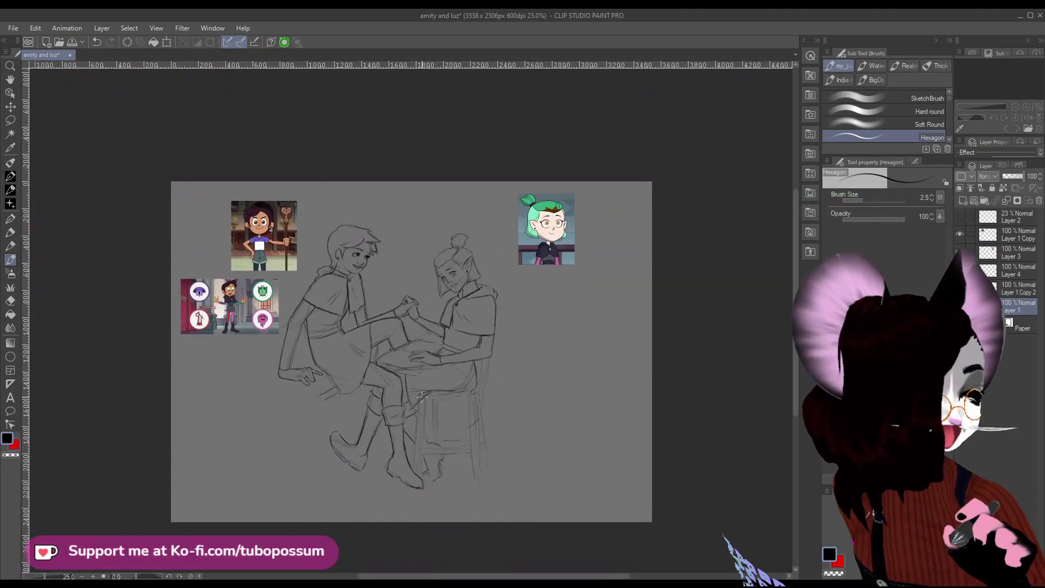
scroll(422, 396, "up", 3)
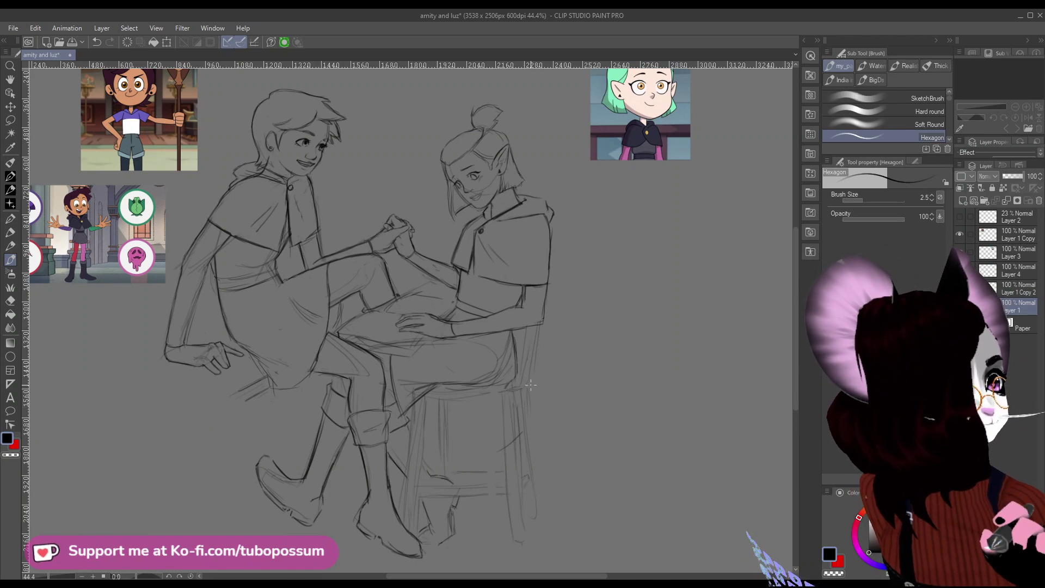
left_click_drag(540, 321, 526, 384)
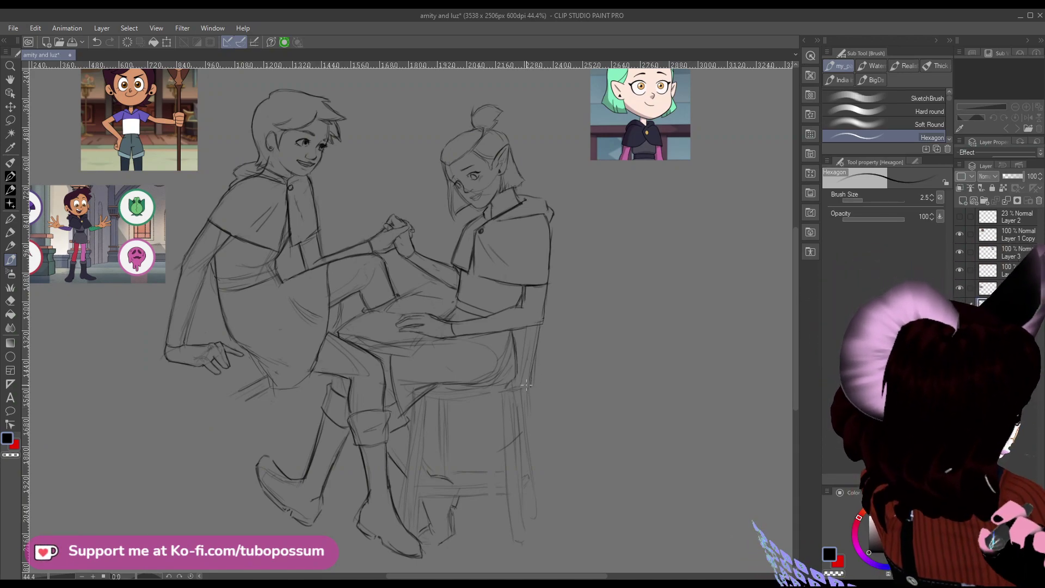
mouse_move(537, 335)
left_mouse_down()
mouse_move(527, 431)
mouse_move(539, 523)
left_mouse_up()
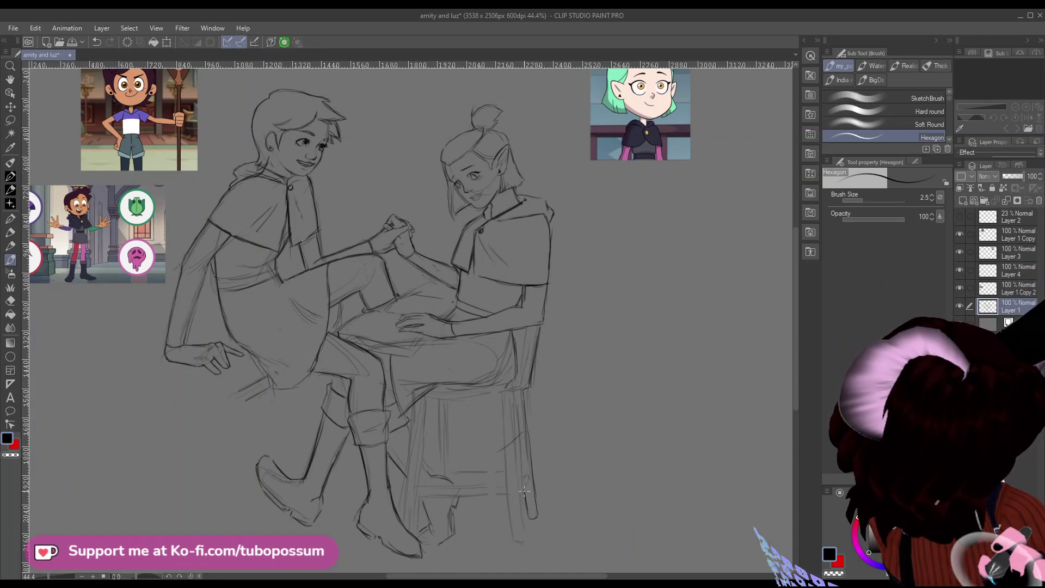
left_click_drag(523, 489, 532, 525)
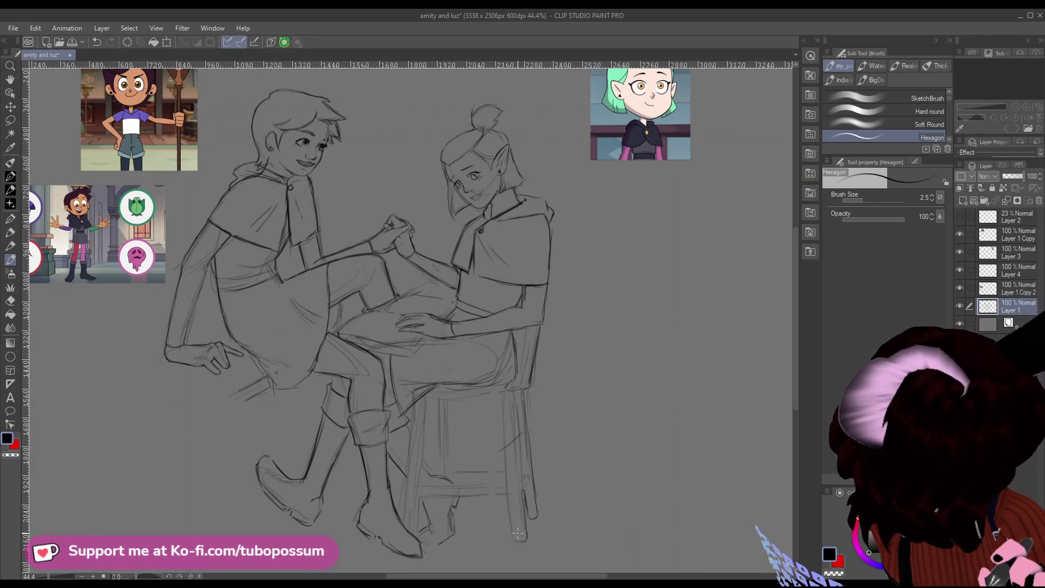
left_click_drag(505, 493, 514, 544)
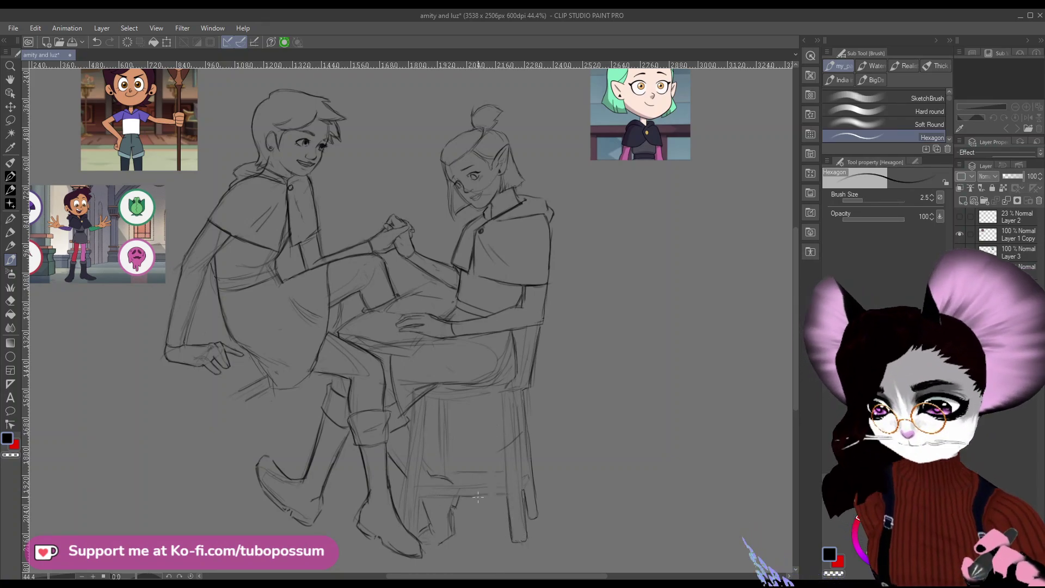
Draw the lower edge of the stool's crossbar, Amity's boot behind it and the lower part of the stool leg nearest Luz.
mouse_move(471, 496)
left_mouse_down()
mouse_move(508, 495)
mouse_move(459, 514)
mouse_move(466, 498)
mouse_move(492, 494)
mouse_move(455, 508)
left_mouse_up()
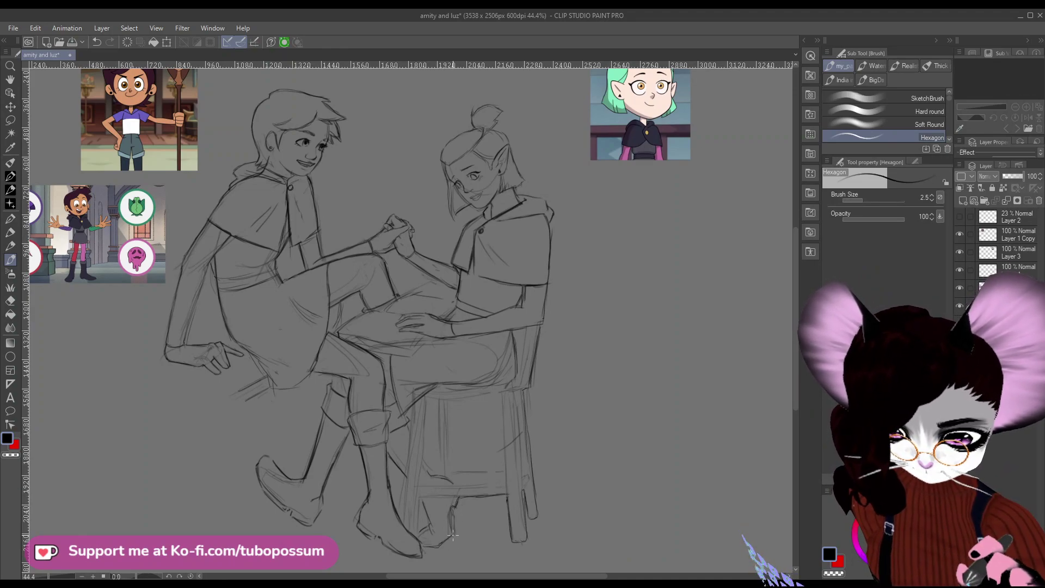
left_click_drag(439, 544, 454, 531)
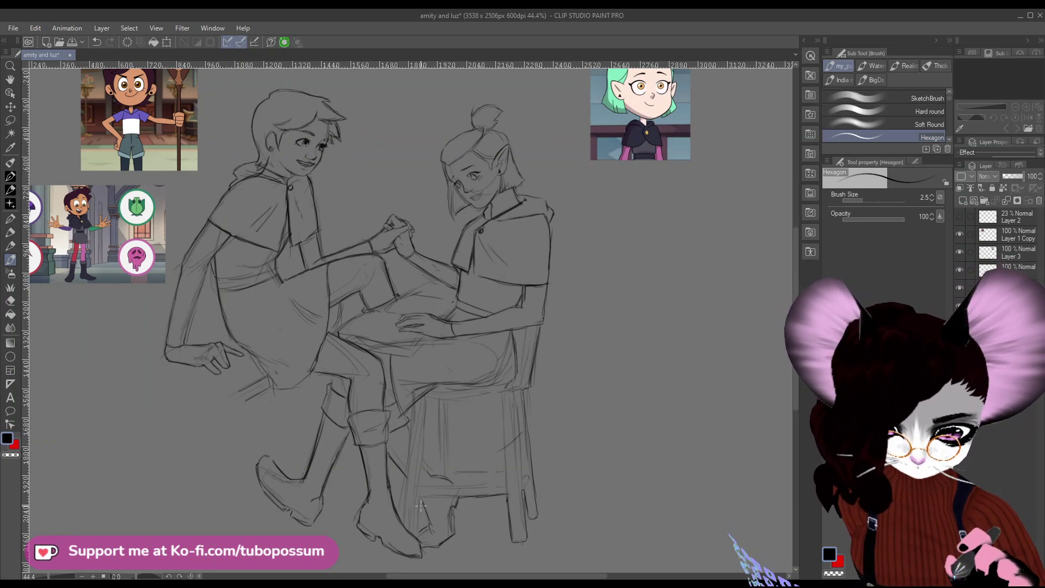
left_click_drag(419, 494, 411, 527)
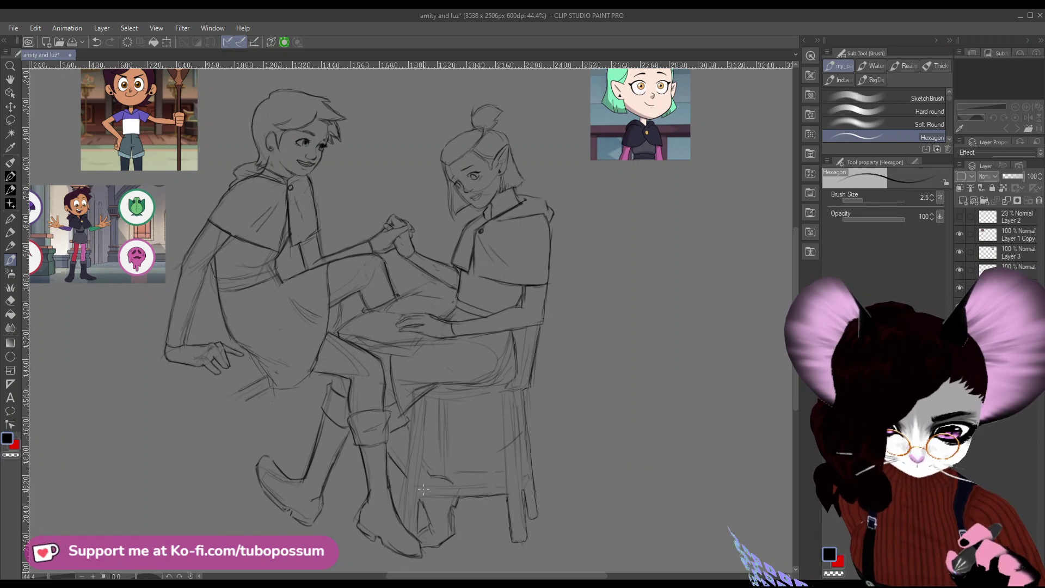
mouse_move(412, 479)
left_mouse_down()
mouse_move(399, 525)
mouse_move(404, 480)
left_mouse_up()
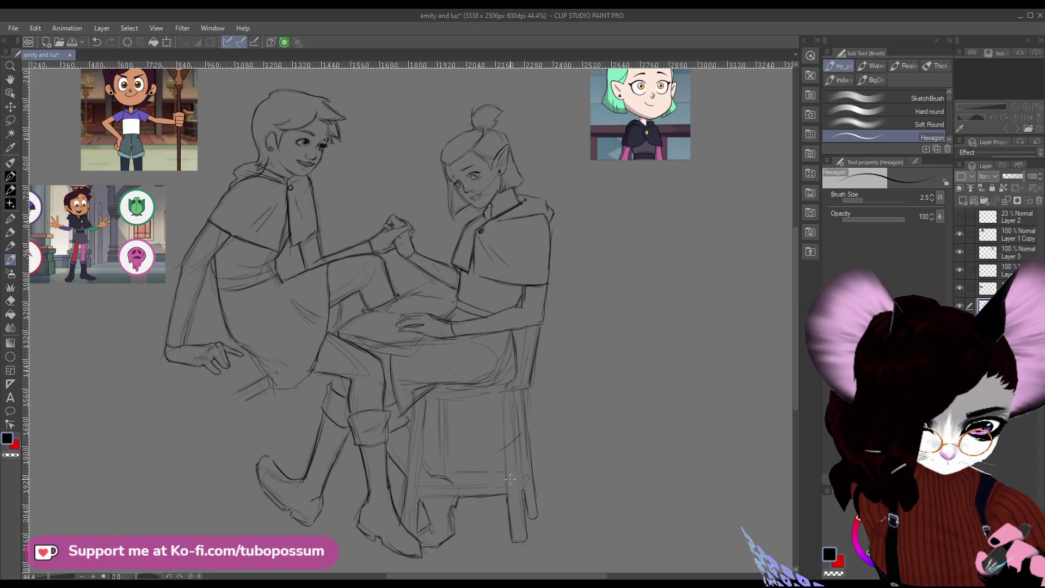
Redraw the upper parts of the front and back stool legs on the side nearest Luz down to the crossbar.
scroll(510, 478, "down", 2)
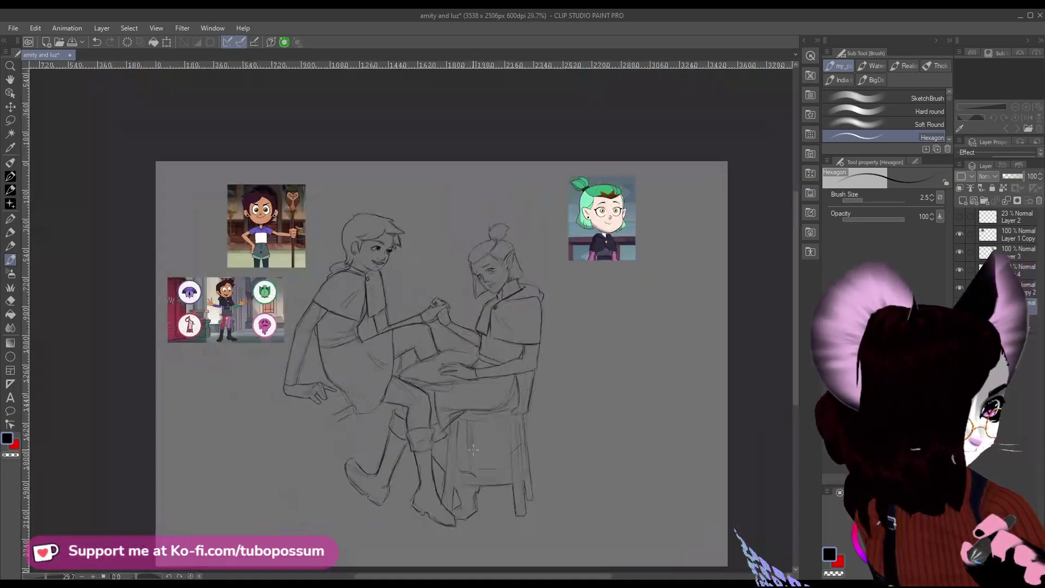
scroll(472, 448, "up", 2)
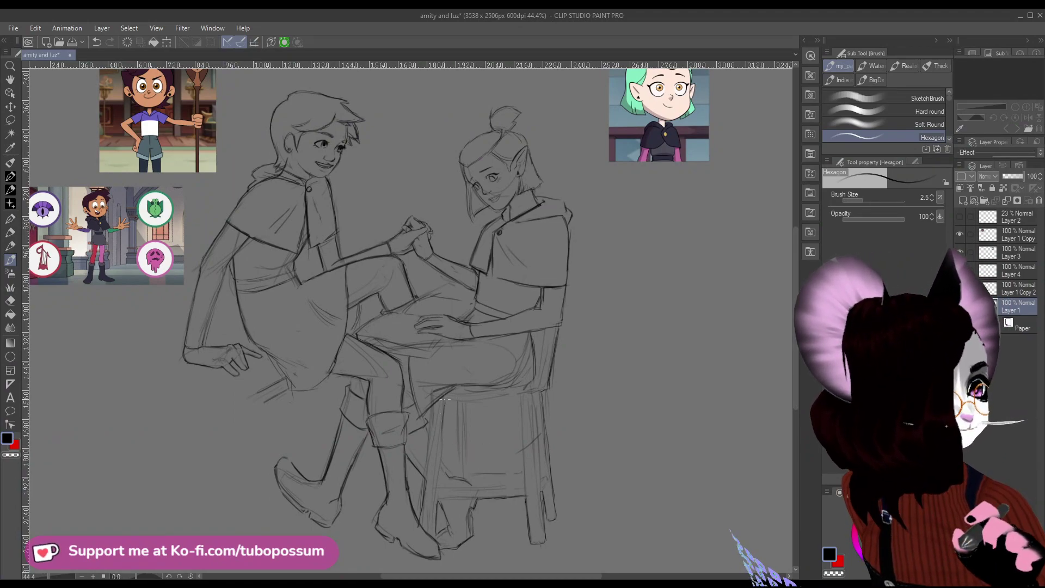
left_click_drag(444, 416, 436, 470)
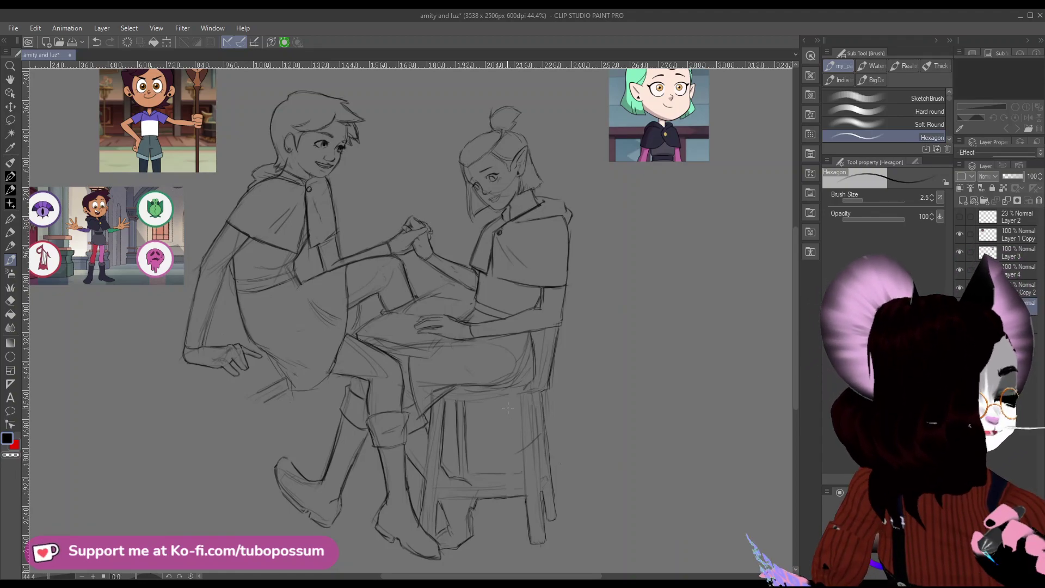
scroll(442, 502, "up", 2)
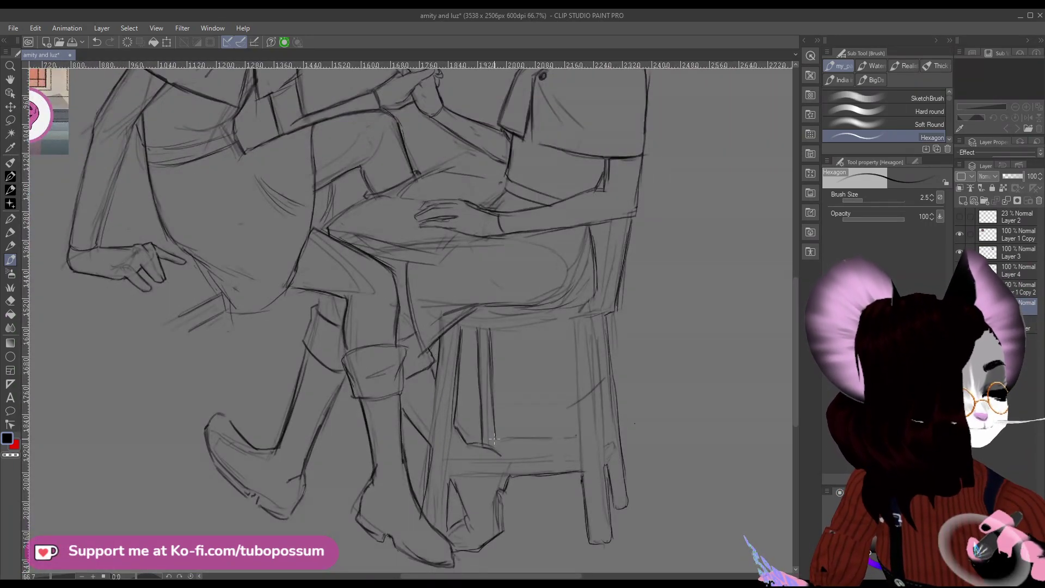
left_click_drag(493, 439, 497, 406)
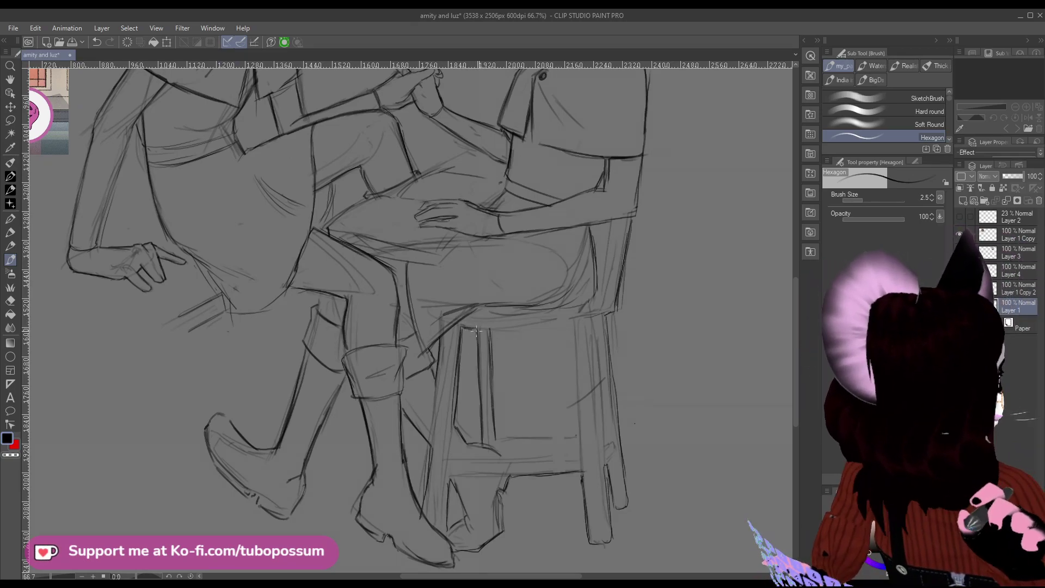
Draw the underside of the stool seat and the inner edge of the front leg below Amity's hip.
mouse_move(496, 330)
left_mouse_down()
mouse_move(589, 316)
mouse_move(517, 329)
left_mouse_up()
left_click_drag(593, 316, 533, 327)
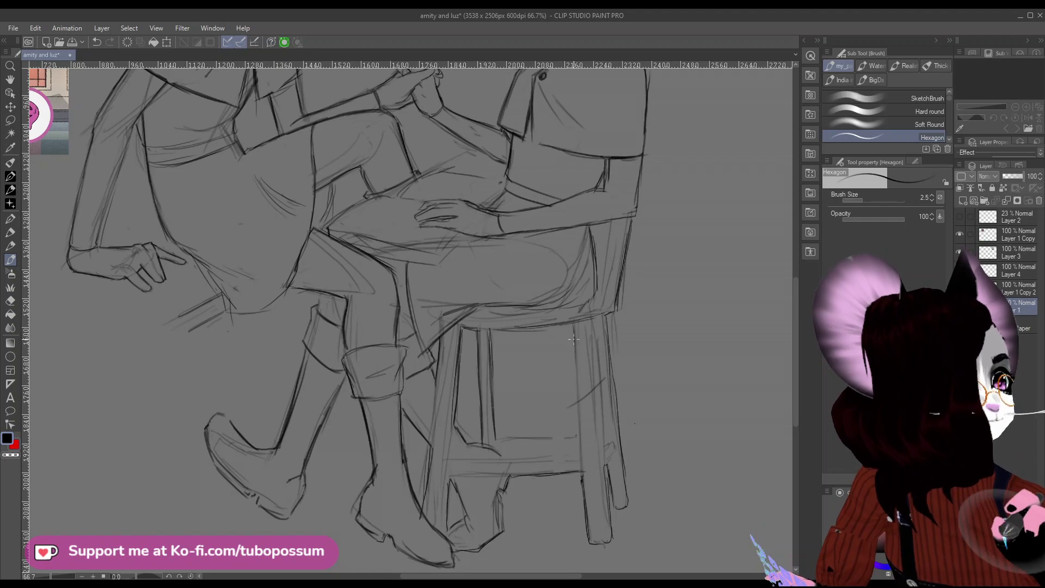
mouse_move(573, 339)
left_mouse_down()
mouse_move(577, 375)
mouse_move(574, 330)
mouse_move(578, 429)
left_mouse_up()
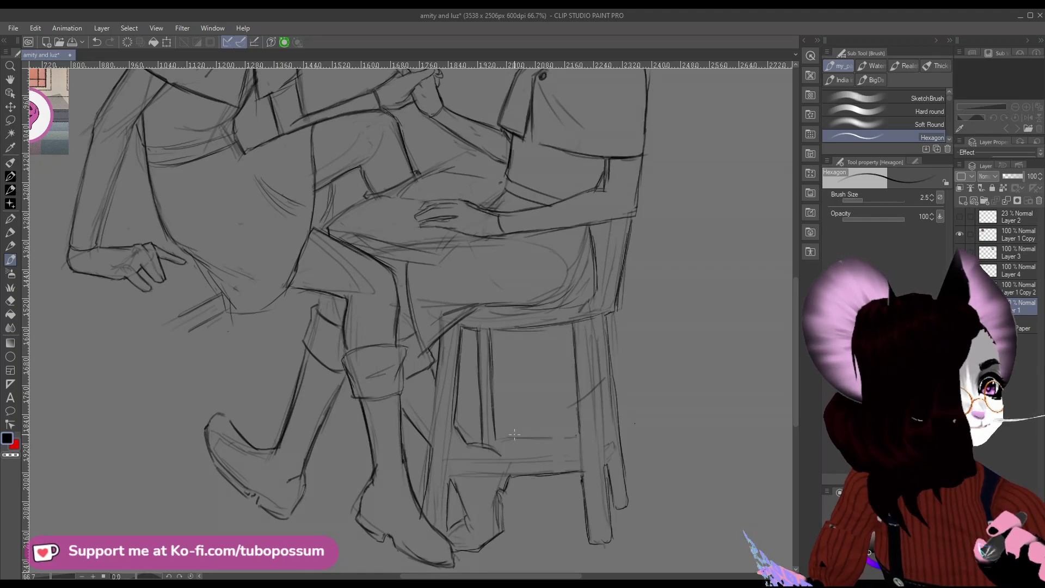
Draw the upper edge of the stool's crossbar between the legs, undoing the first attempt and redrawing the line.
left_click_drag(497, 437, 573, 438)
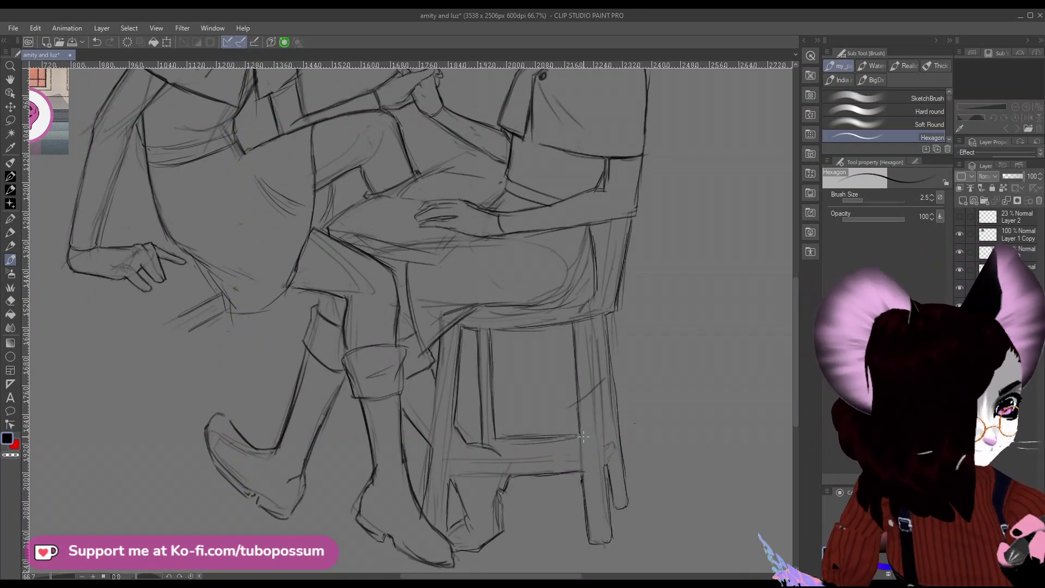
key("ctrl+z")
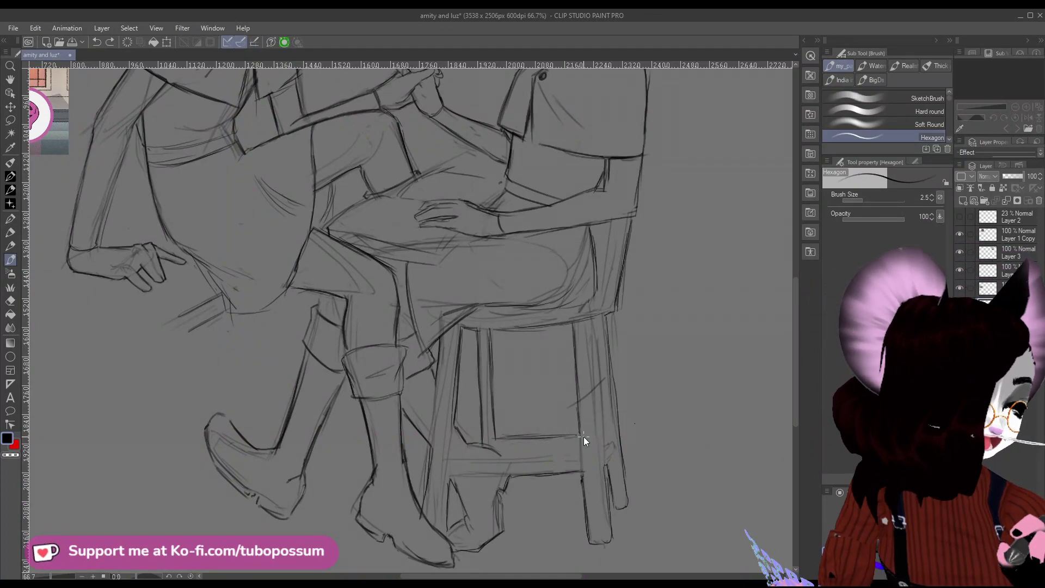
key("ctrl+z")
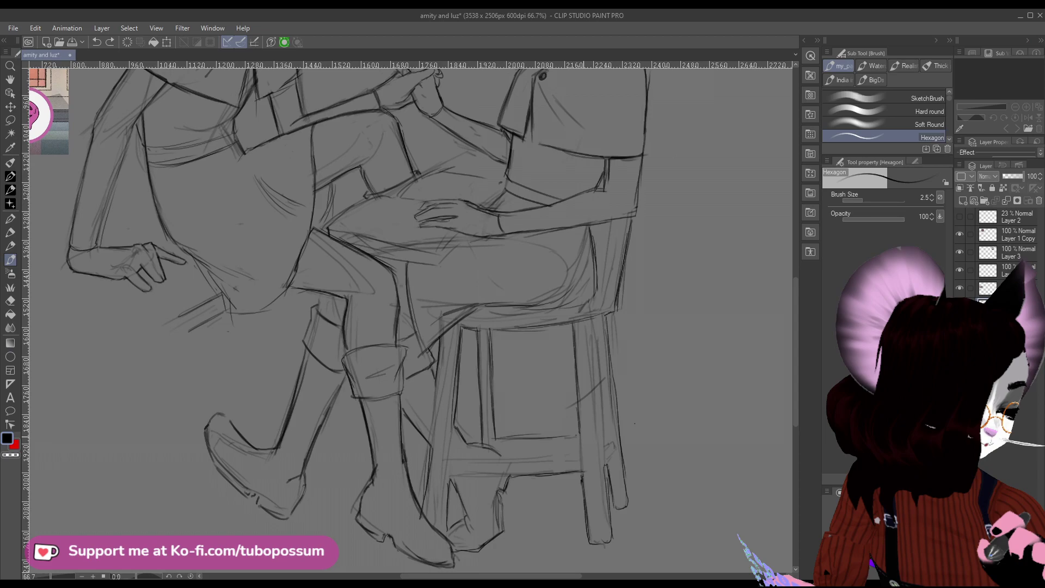
key("ctrl+z")
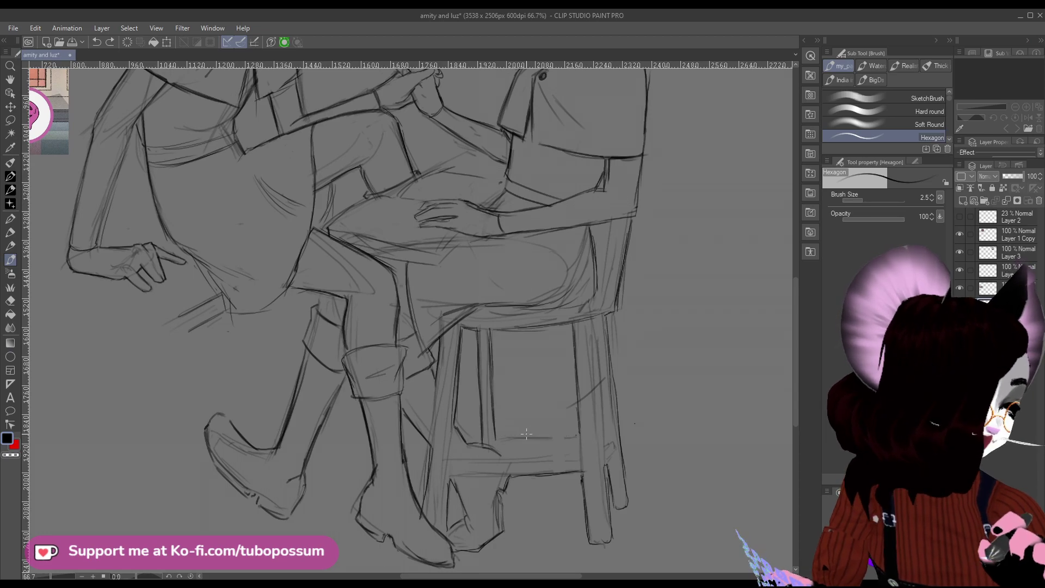
mouse_move(526, 434)
left_mouse_down()
mouse_move(499, 437)
mouse_move(582, 433)
mouse_move(512, 440)
left_mouse_up()
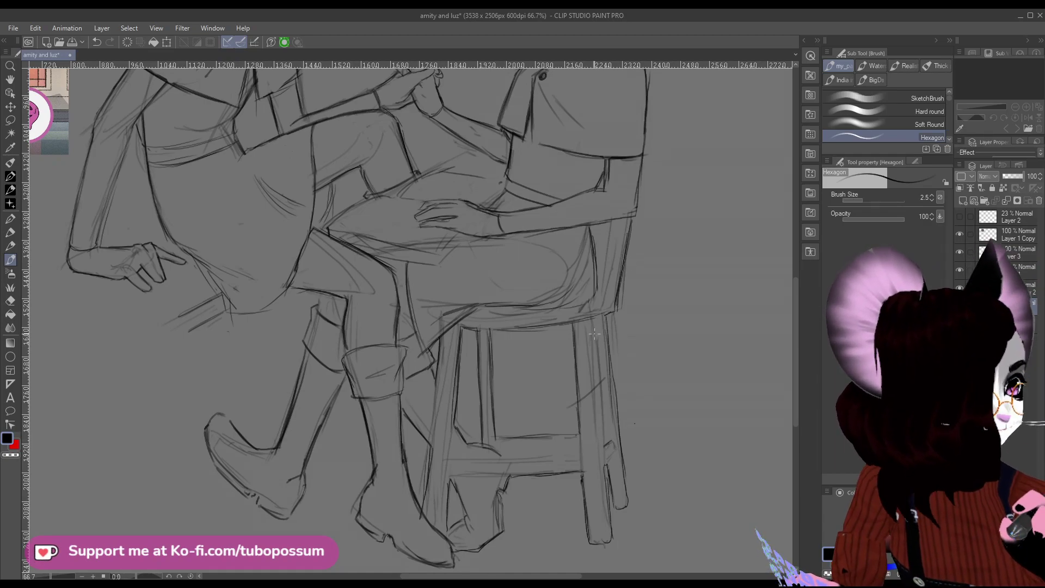
Examine the overall composition of the sketch, comparing both figures, the finished stool and the empty area beneath Luz.
scroll(600, 344, "down", 2)
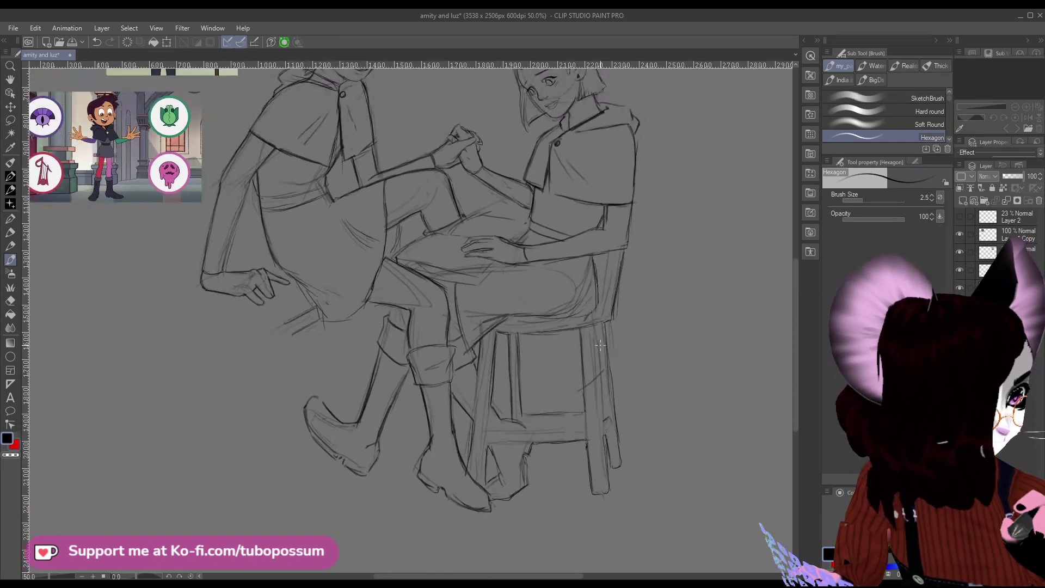
scroll(527, 400, "down", 2)
scroll(528, 400, "up", 2)
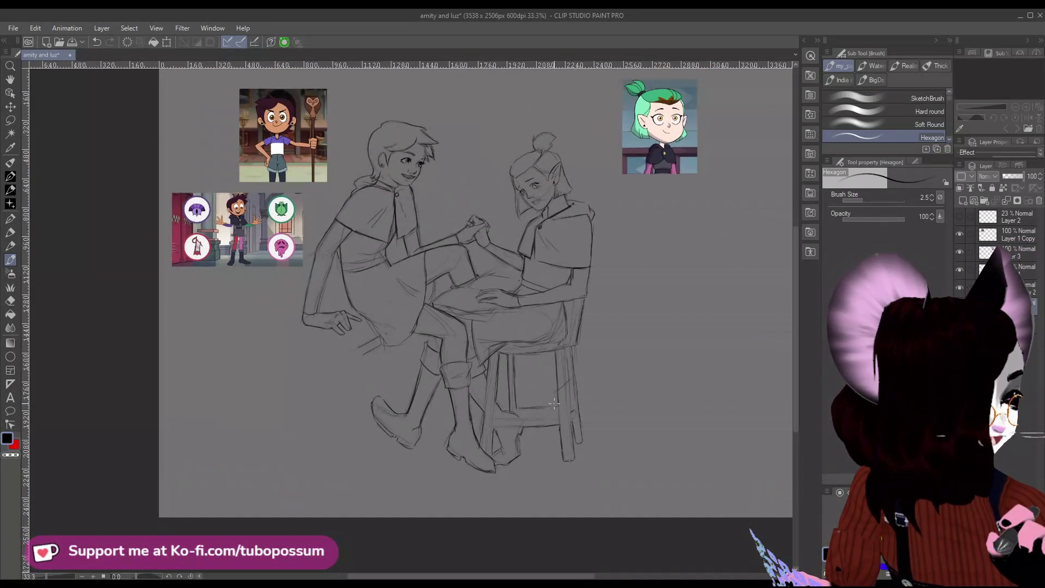
scroll(559, 411, "down", 2)
scroll(400, 369, "up", 1)
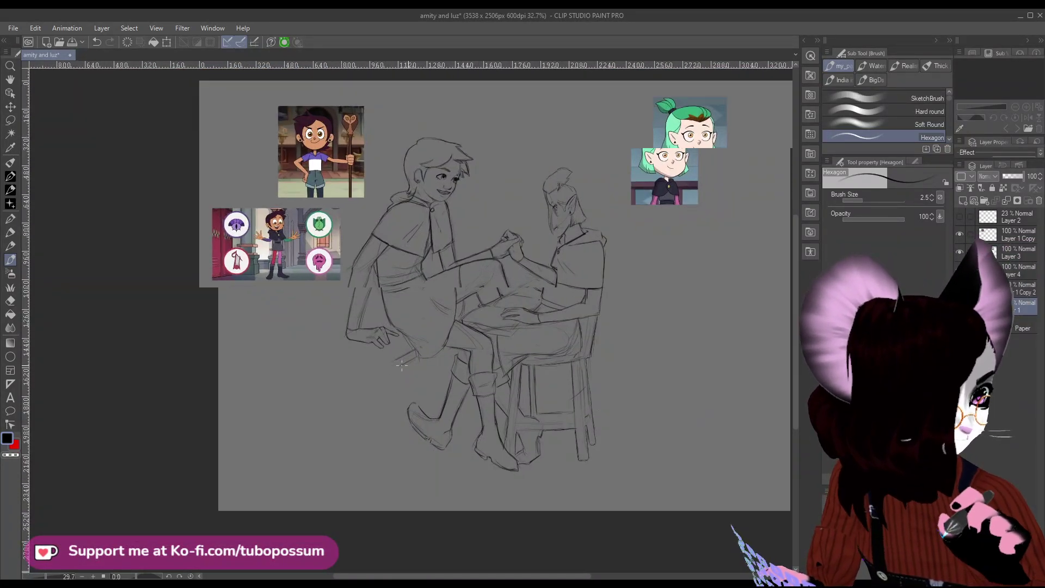
scroll(424, 337, "down", 1)
scroll(449, 308, "up", 2)
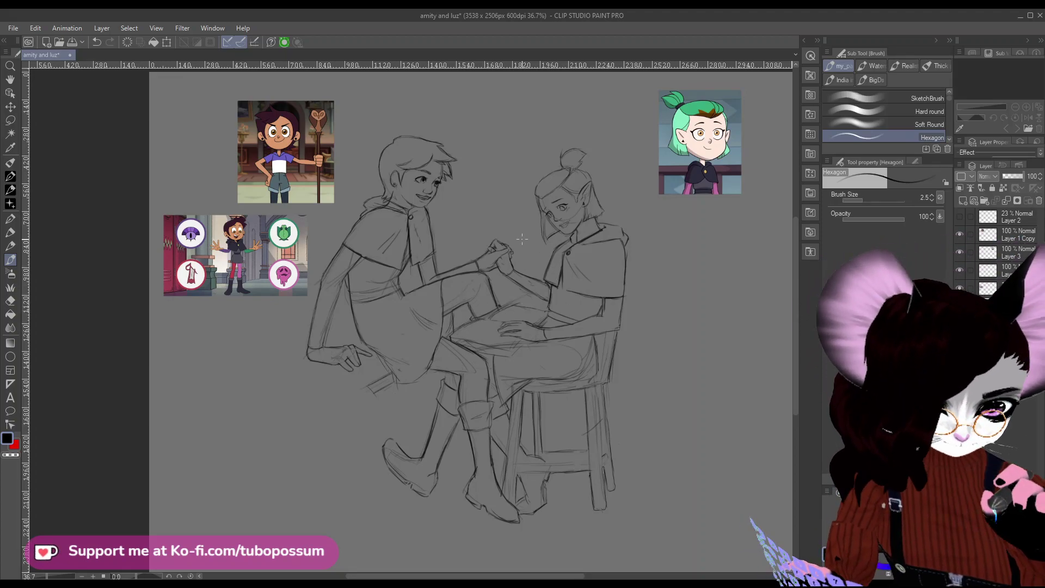
key("e")
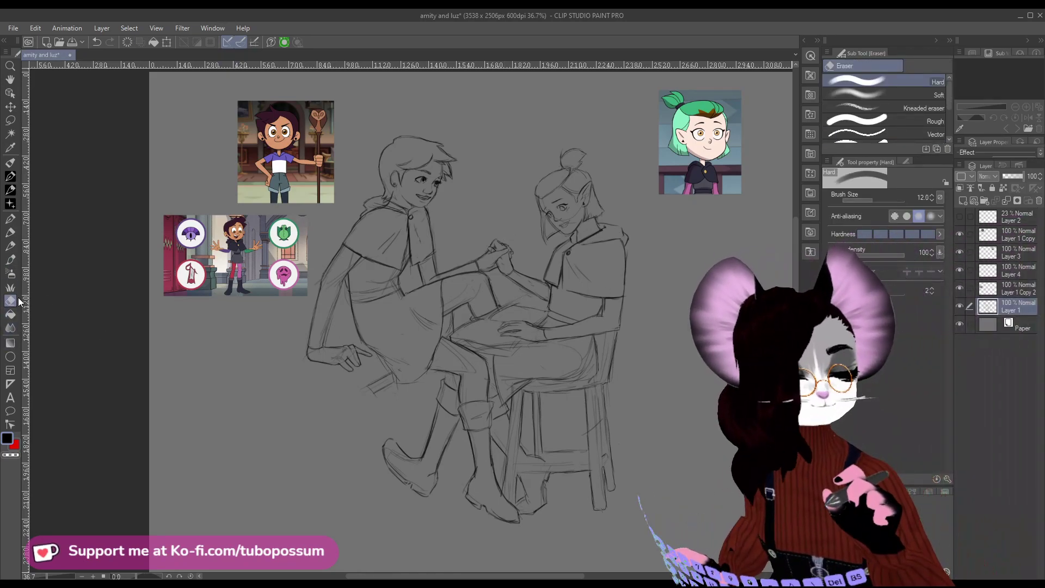
left_click(17, 259)
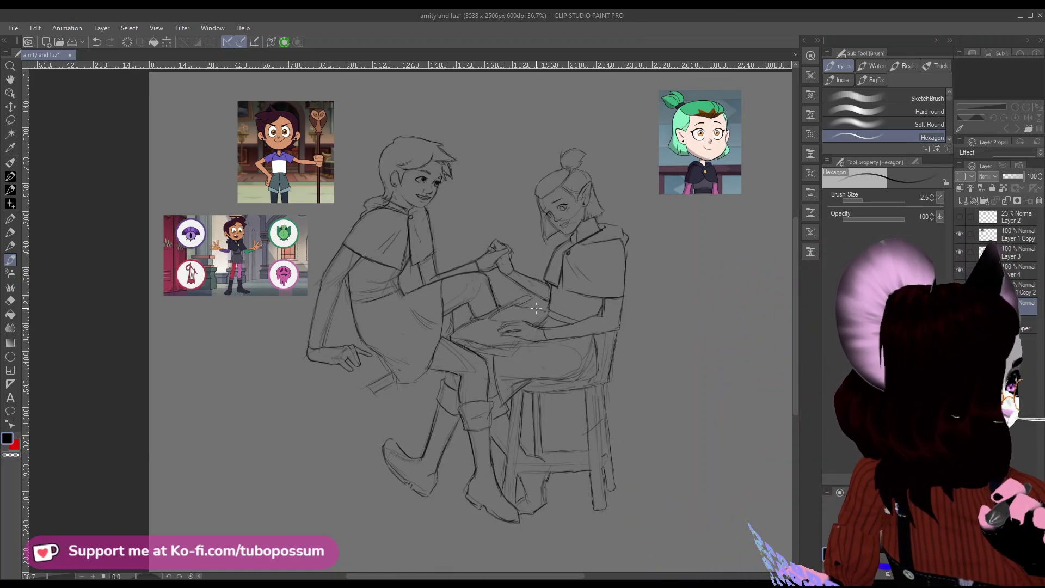
scroll(536, 309, "down", 4)
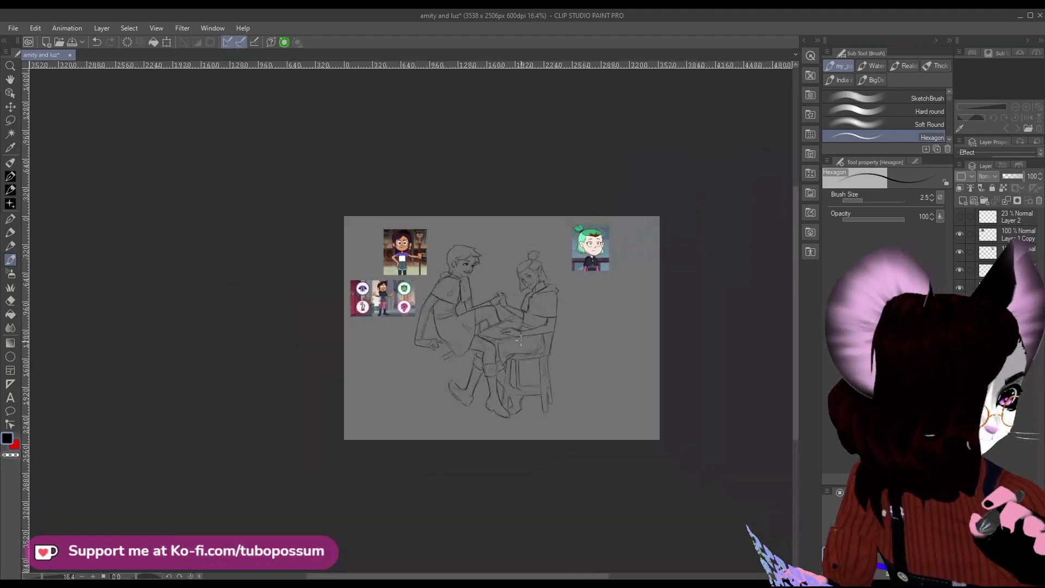
scroll(520, 339, "up", 3)
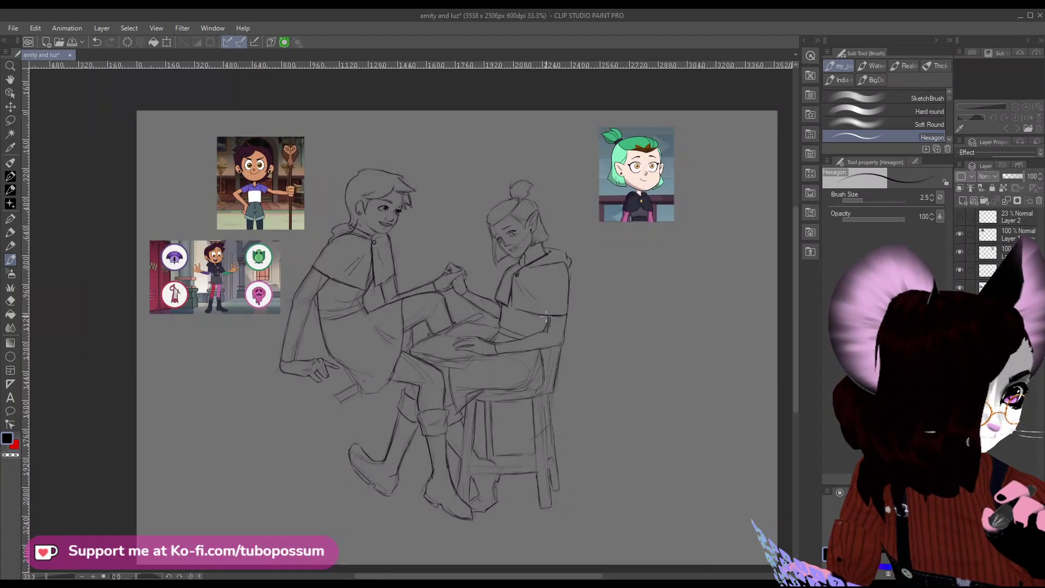
scroll(546, 318, "up", 3)
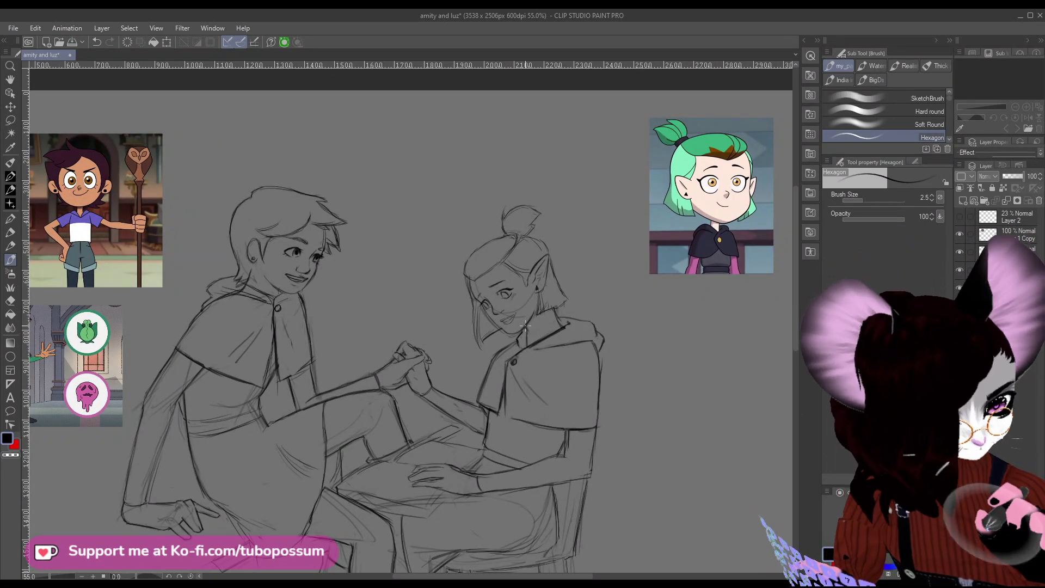
scroll(449, 202, "down", 3)
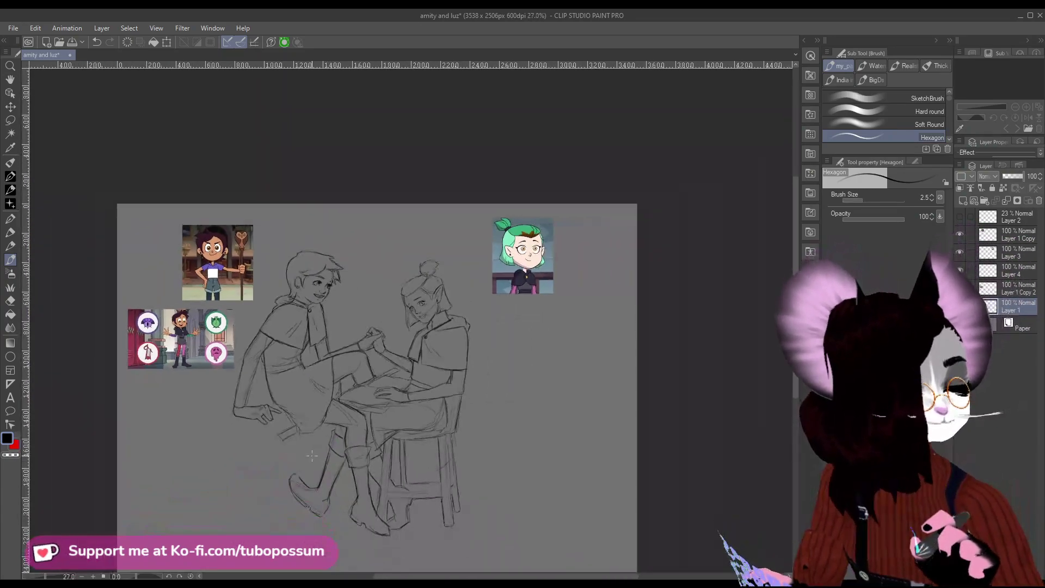
scroll(449, 202, "up", 1)
key("h")
scroll(729, 300, "down", 5)
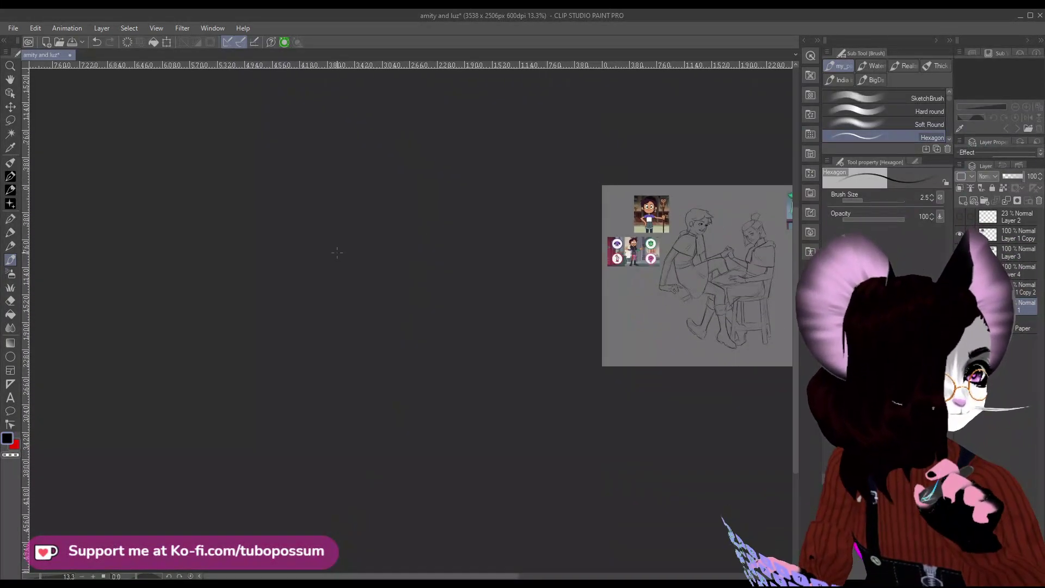
scroll(728, 300, "up", 1)
scroll(729, 301, "up", 4)
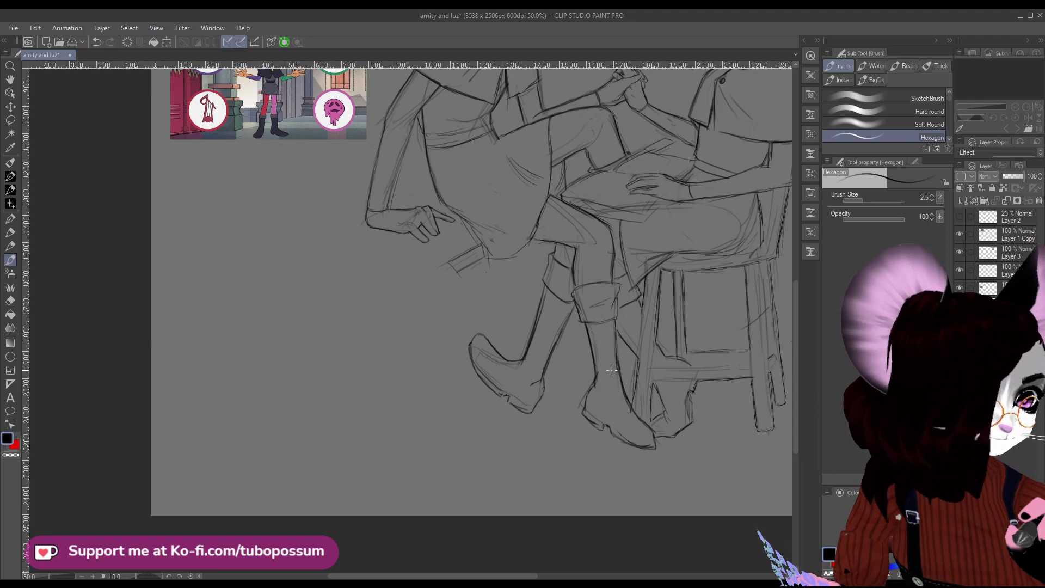
scroll(612, 370, "down", 6)
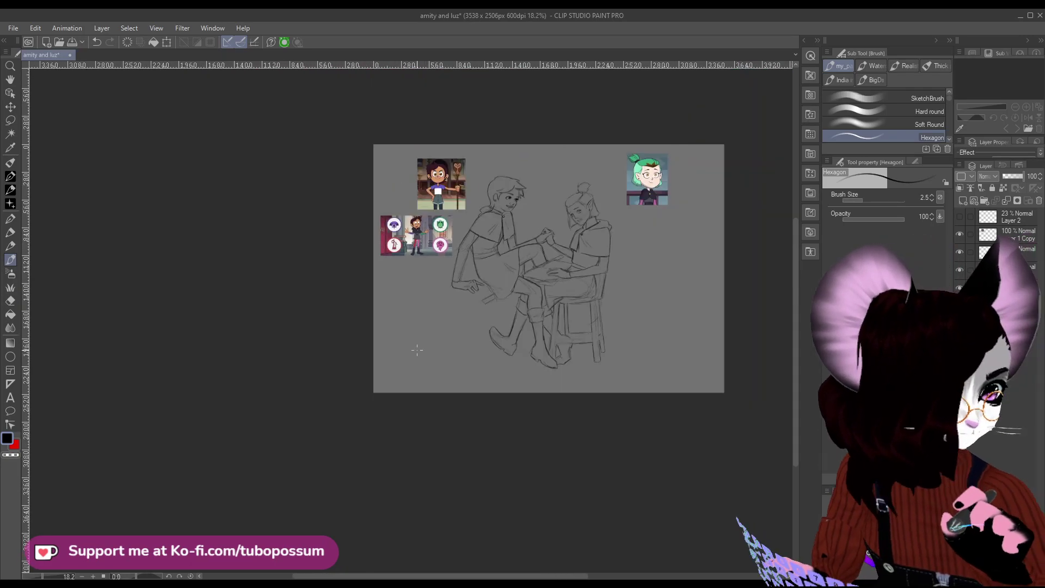
Try auto-selecting the empty background around the figures on Layer 1, check the selection outline, and clear it.
scroll(496, 320, "up", 2)
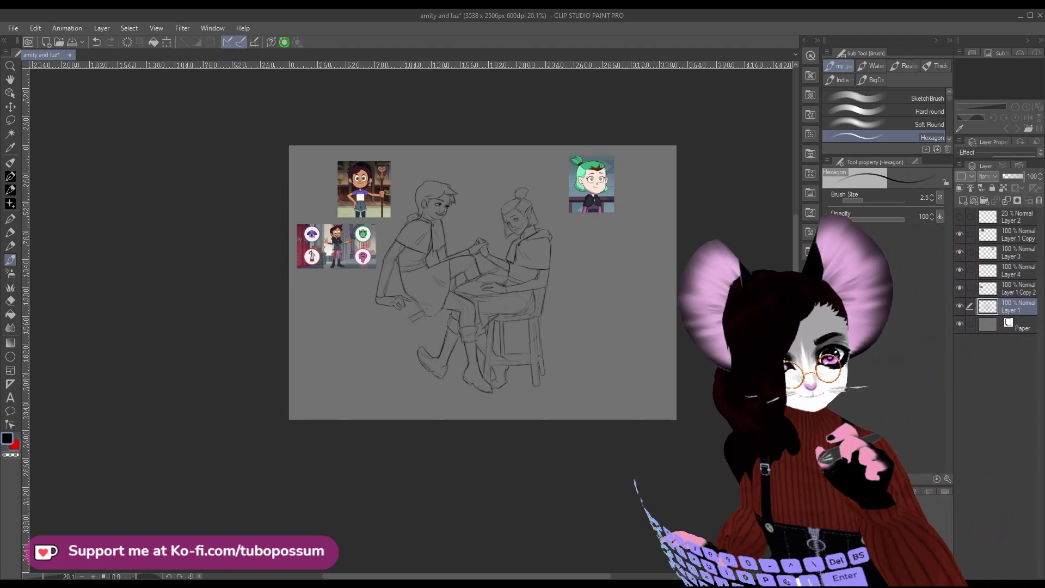
left_click(11, 134)
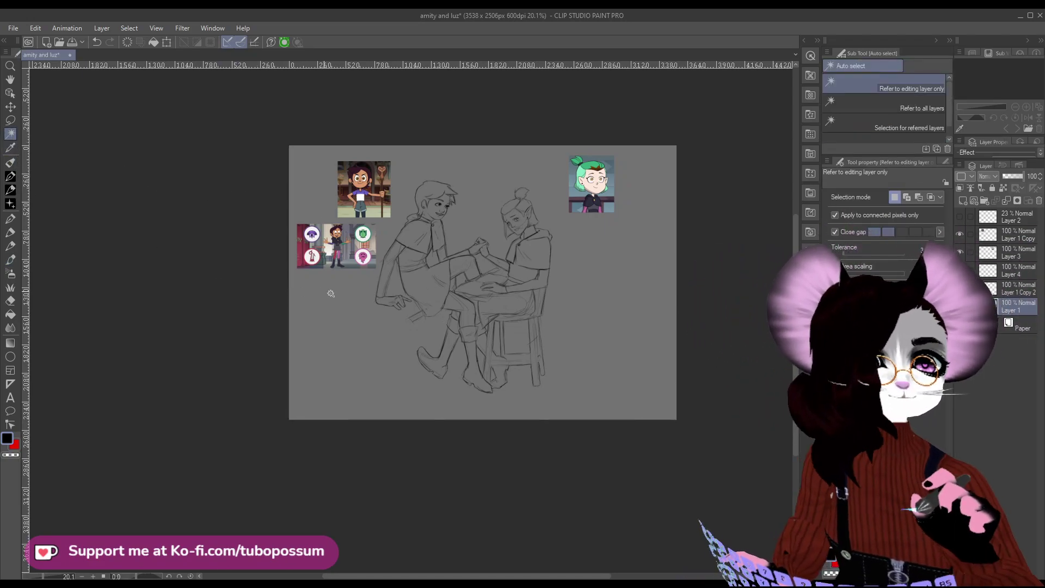
scroll(411, 346, "up", 1)
left_click(380, 357)
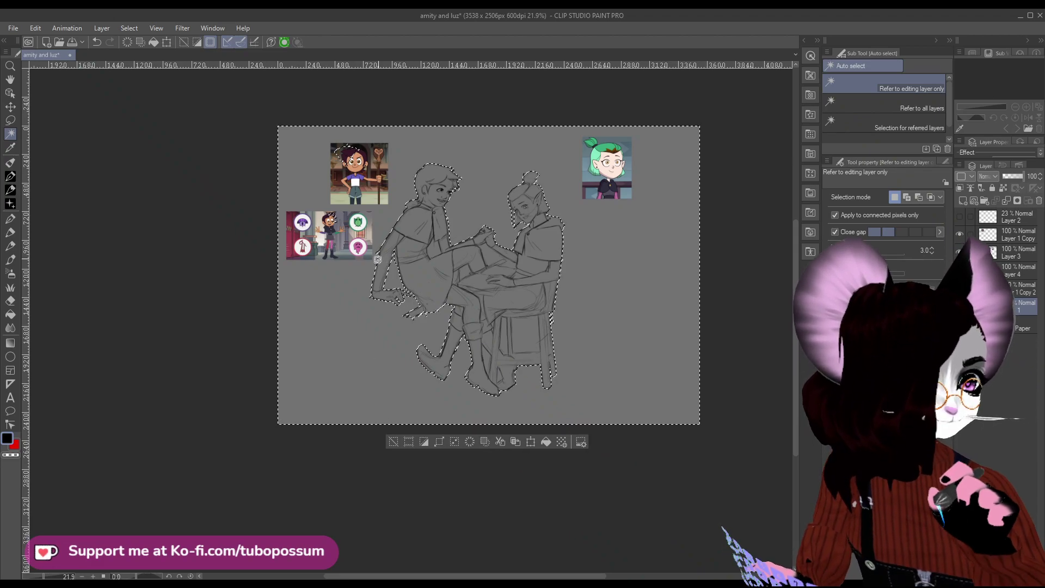
scroll(327, 193, "up", 2)
scroll(327, 194, "down", 3)
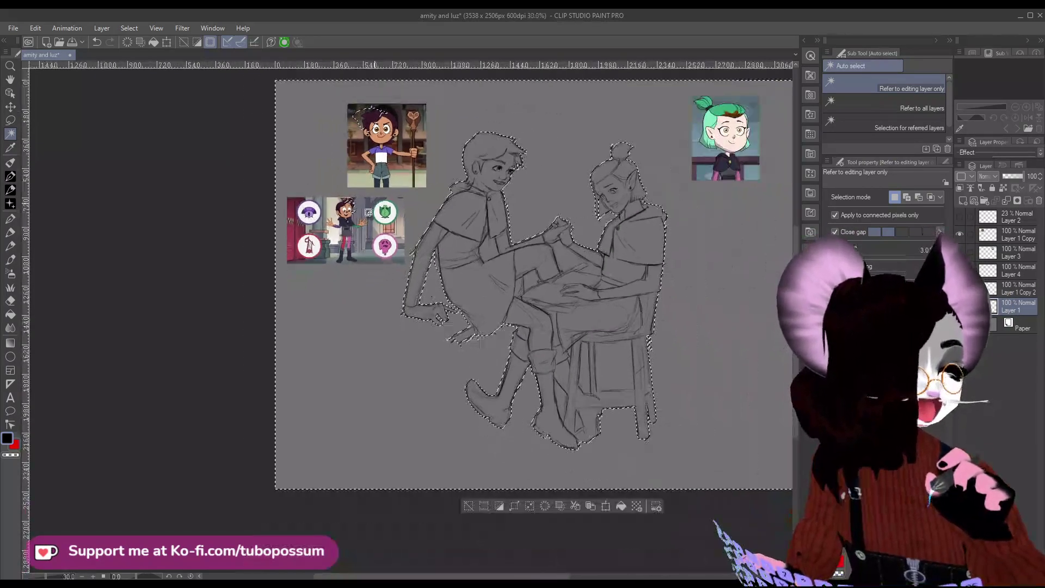
scroll(485, 123, "up", 2)
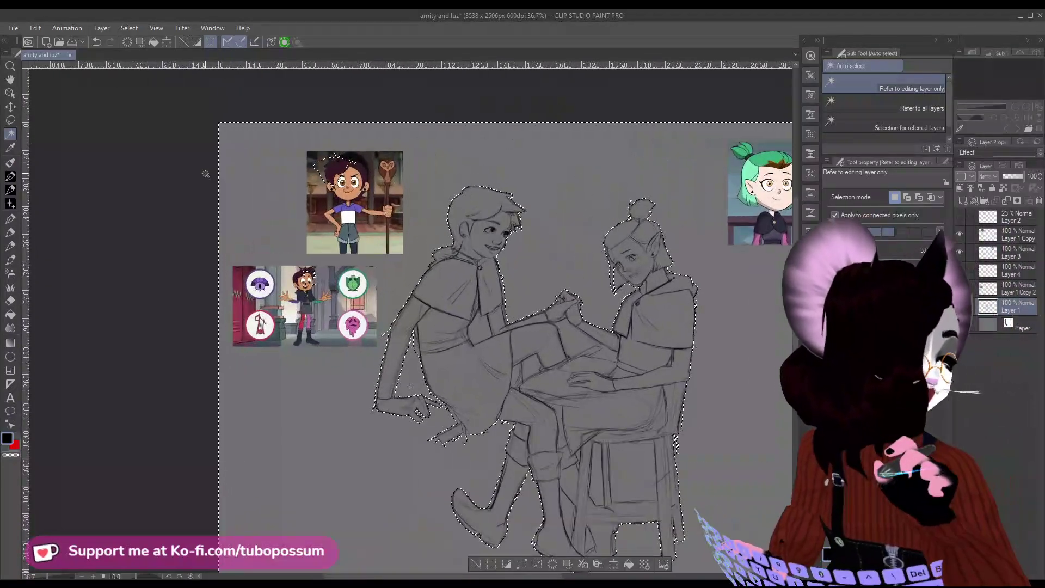
key("ctrl+shift+i")
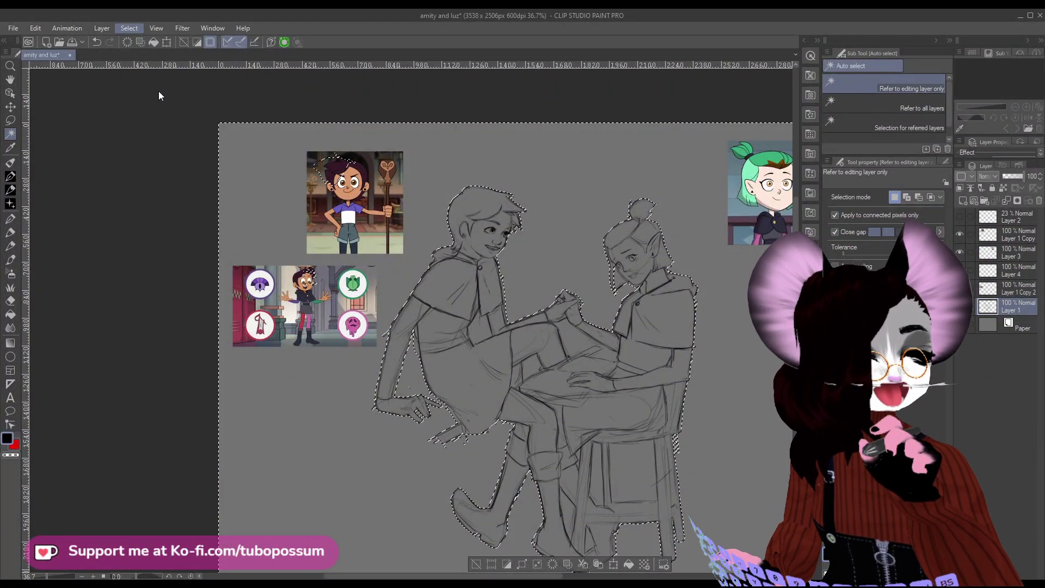
key("ctrl+d")
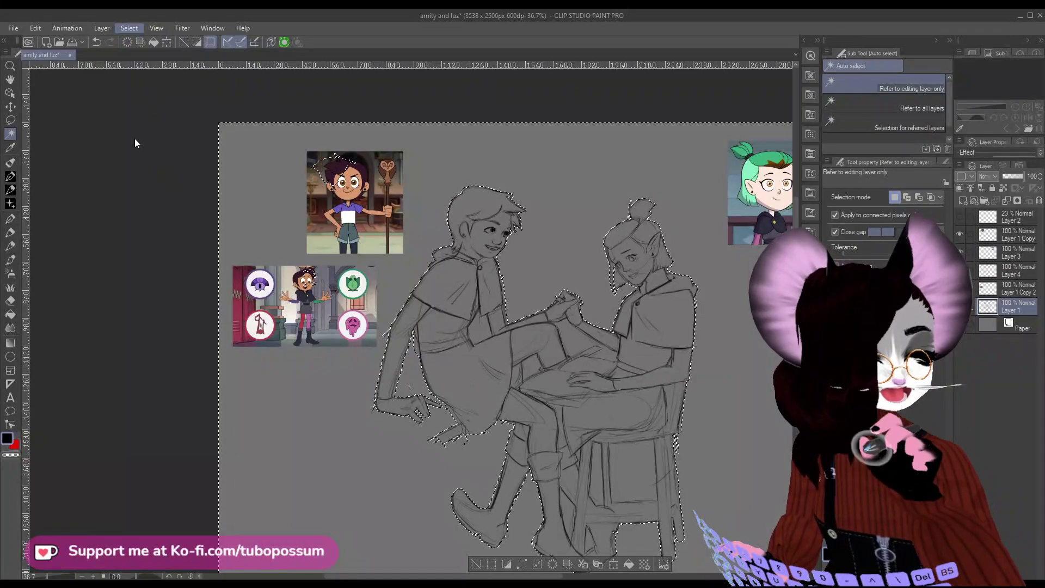
Erase the stray marks around Luz's reference images on Layer 1 with the Hard eraser at size 250.
left_click(9, 301)
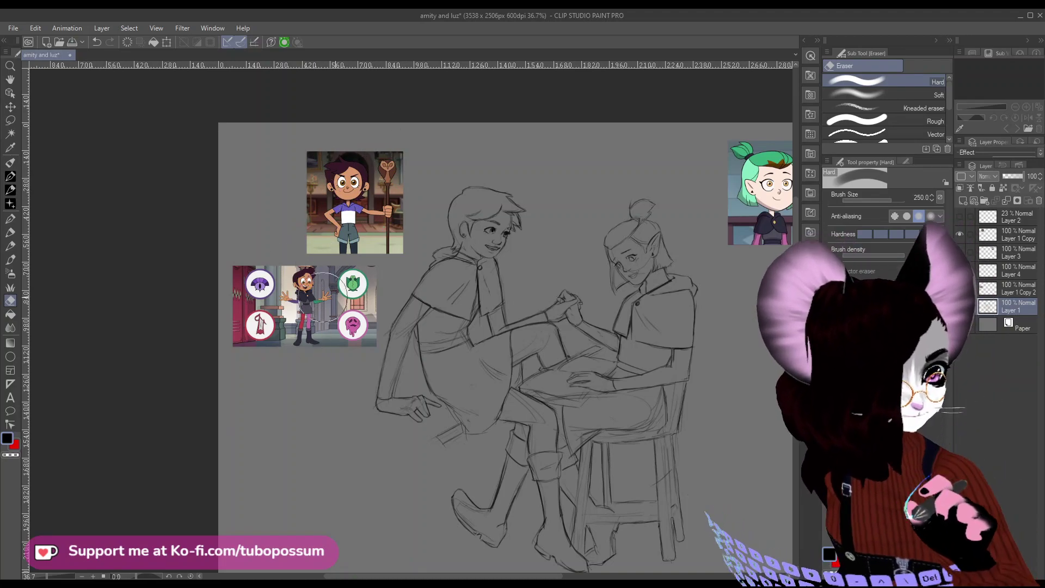
scroll(299, 291, "down", 4)
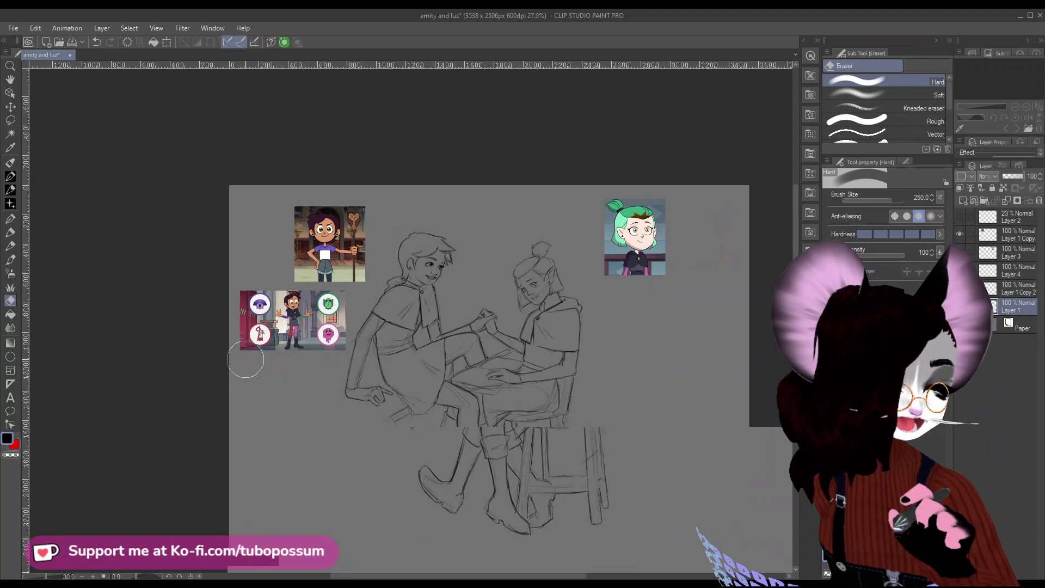
scroll(311, 430, "up", 2)
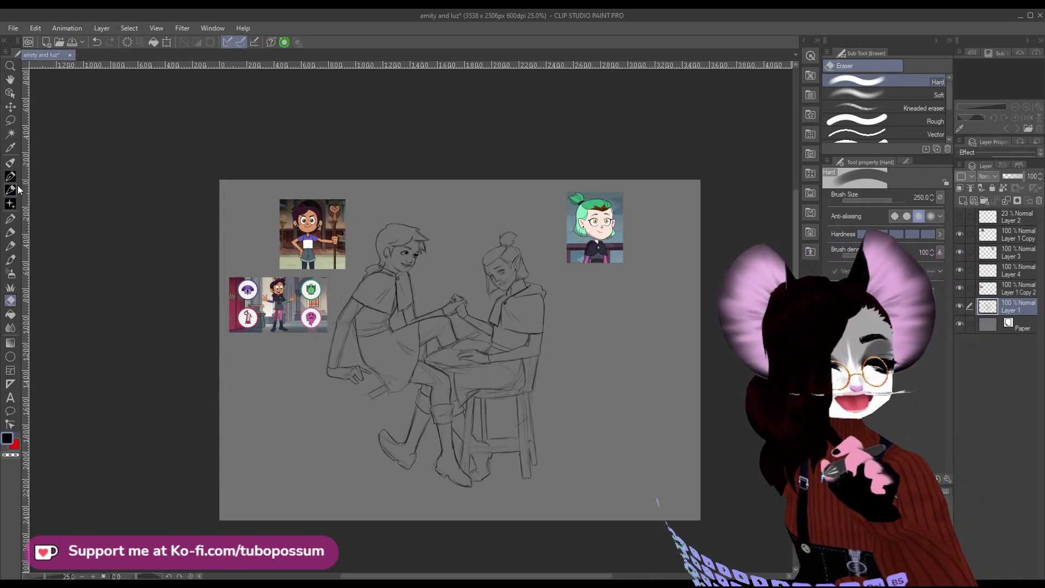
Auto-select the background on Layer 1, including the openings between the stool legs, and invert the selection to cover the figures.
left_click(11, 135)
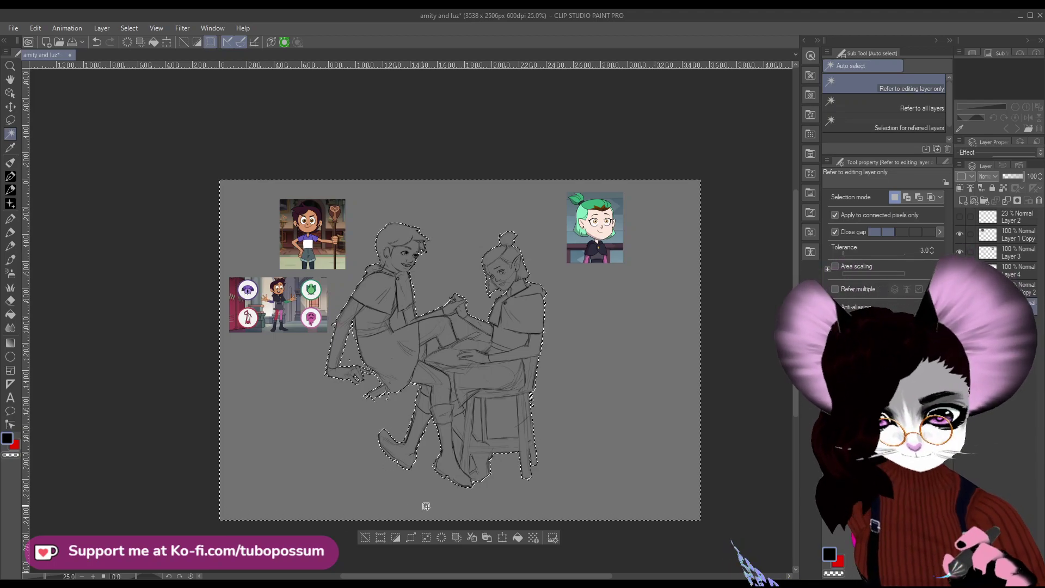
scroll(426, 506, "up", 2)
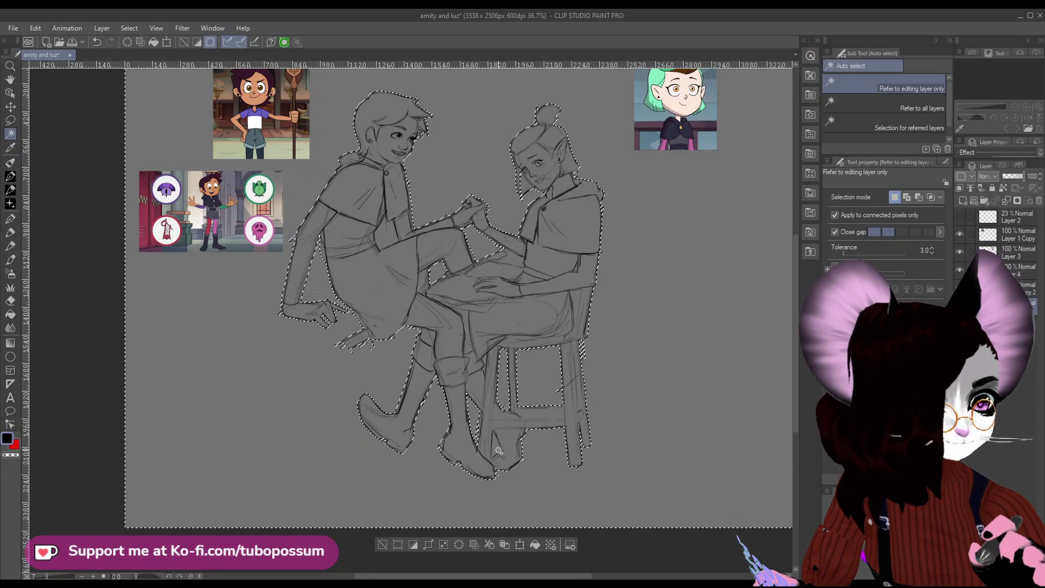
mouse_move(489, 387)
left_mouse_down()
mouse_move(479, 375)
mouse_move(489, 381)
mouse_move(502, 326)
mouse_move(476, 372)
left_mouse_up()
scroll(502, 326, "up", 1)
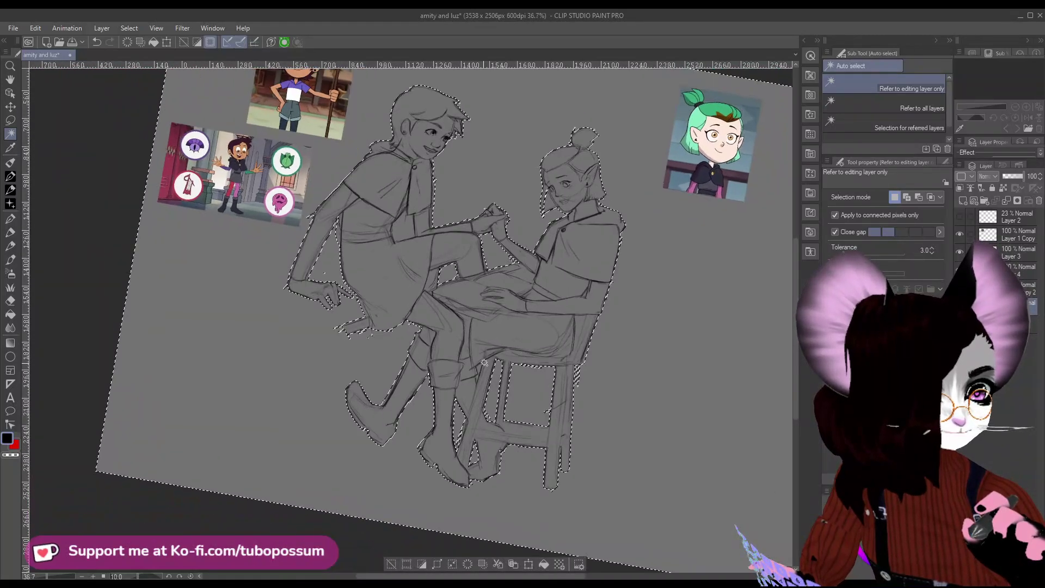
scroll(476, 372, "up", 3)
scroll(476, 371, "up", 1)
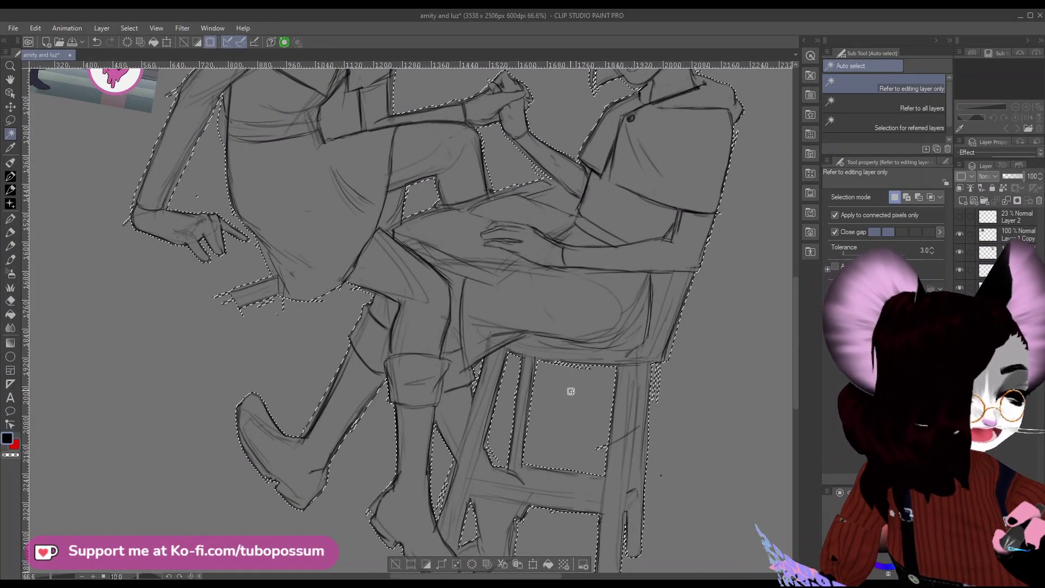
scroll(570, 394, "down", 2)
scroll(526, 384, "down", 2)
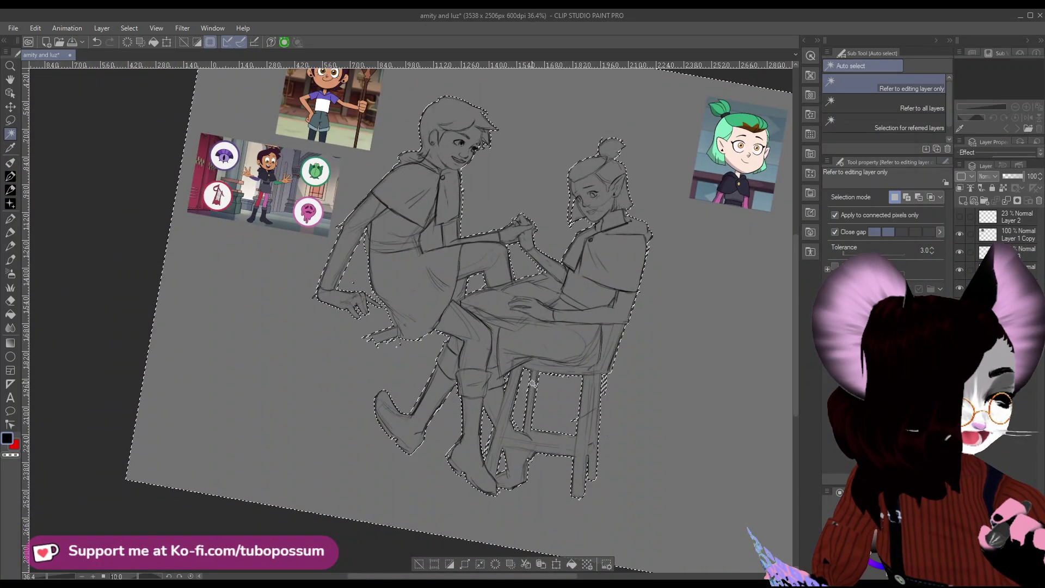
key("ctrl+@")
scroll(533, 383, "down", 2)
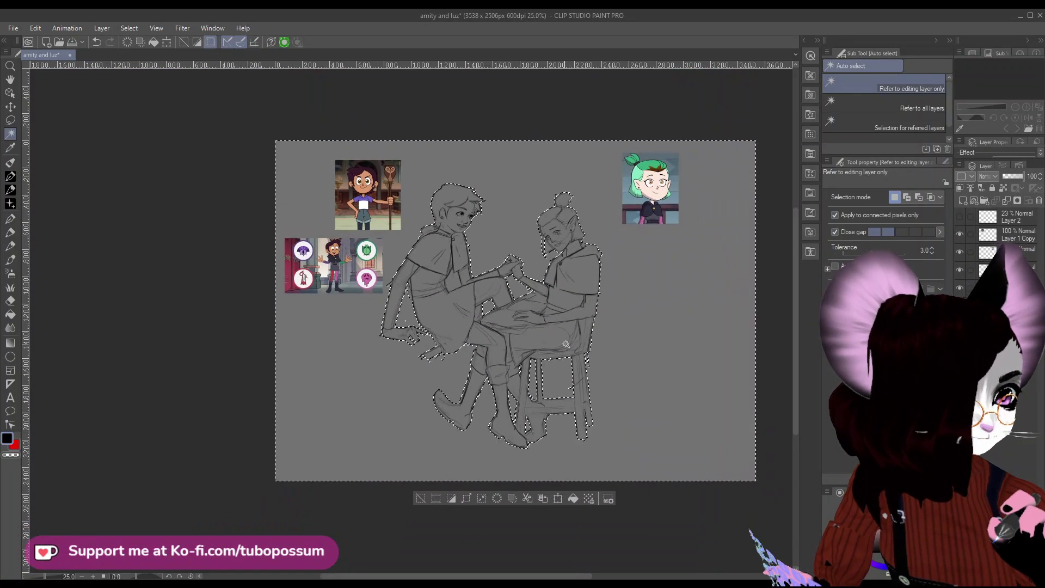
scroll(546, 374, "down", 1)
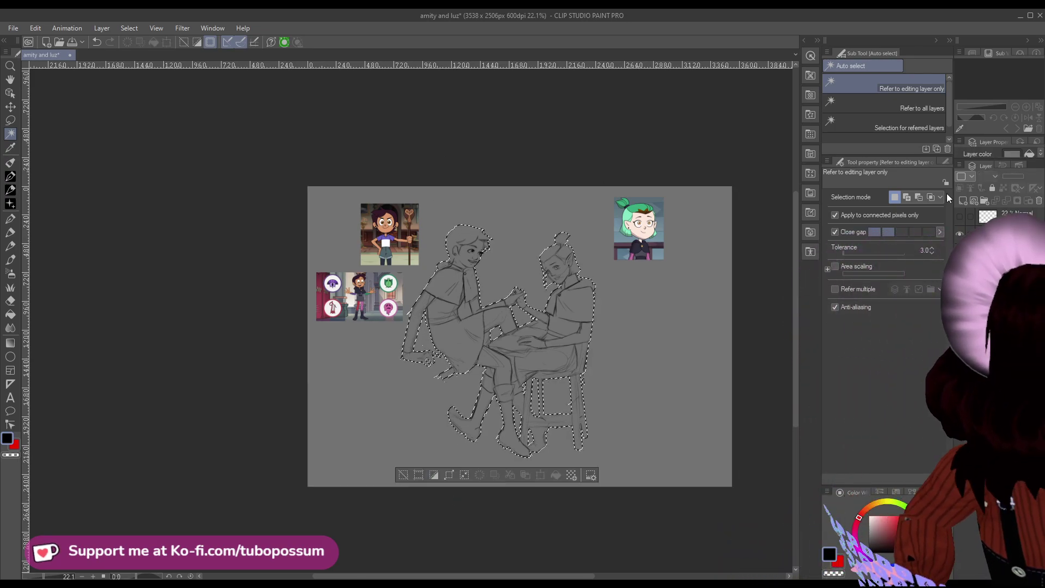
Try filling the silhouette of the figures and stool with dark grey on a new layer beneath Layer 1, and undo the fill.
left_click(11, 315)
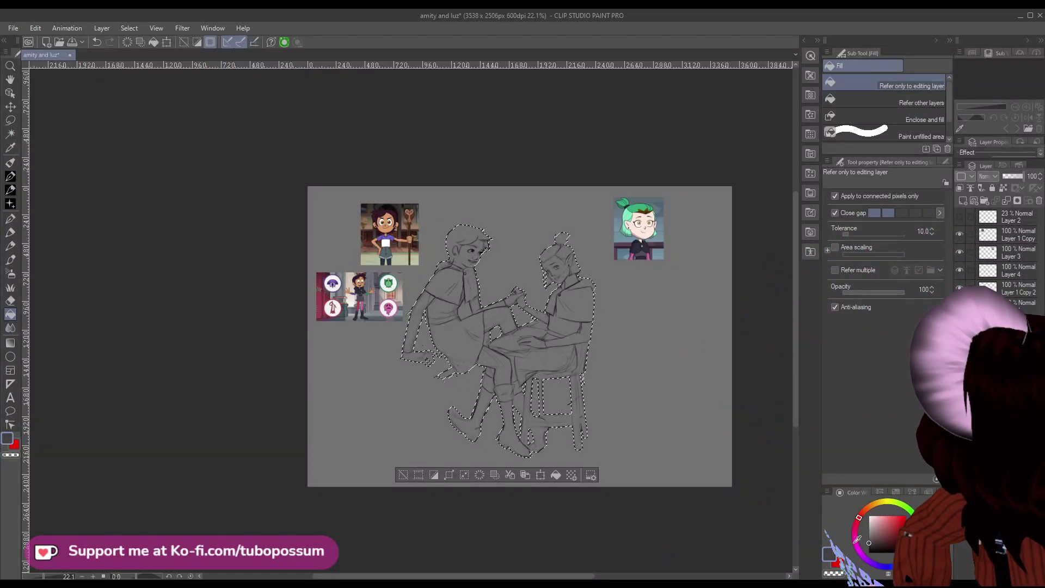
left_click(515, 390)
scroll(563, 305, "down", 1)
scroll(544, 245, "up", 3)
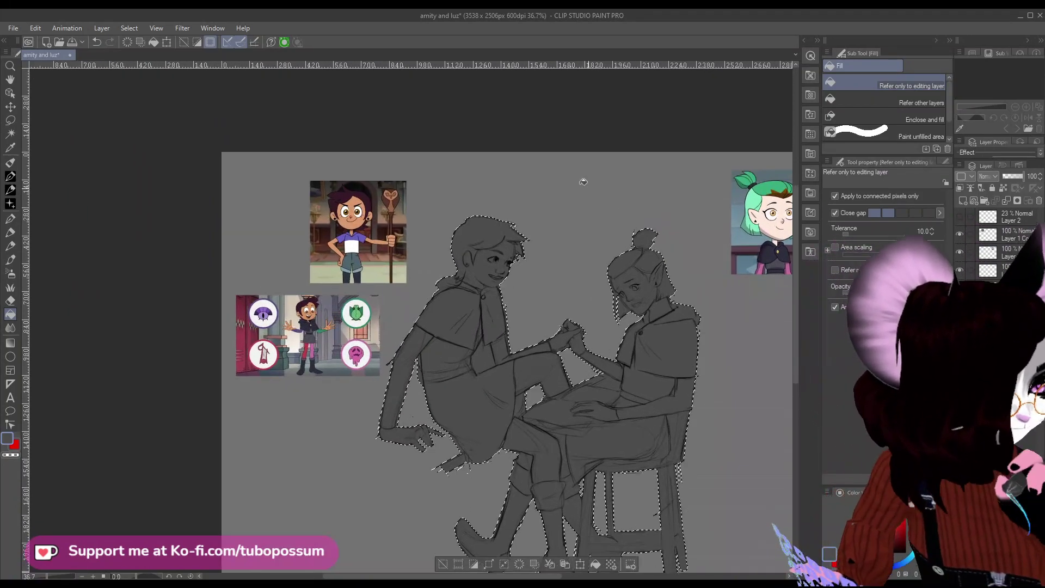
scroll(517, 245, "down", 1)
scroll(451, 303, "up", 1)
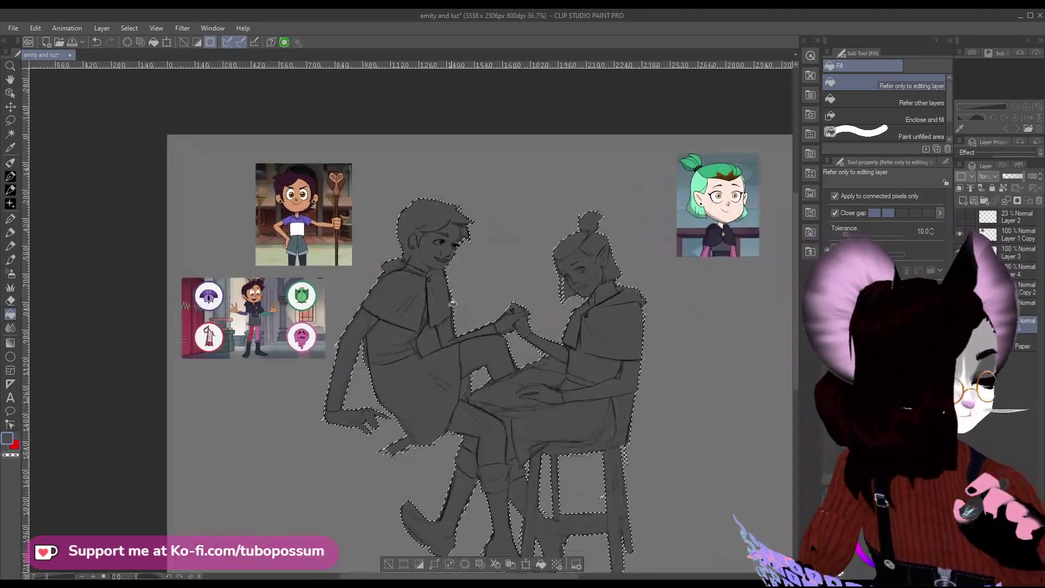
scroll(452, 303, "up", 1)
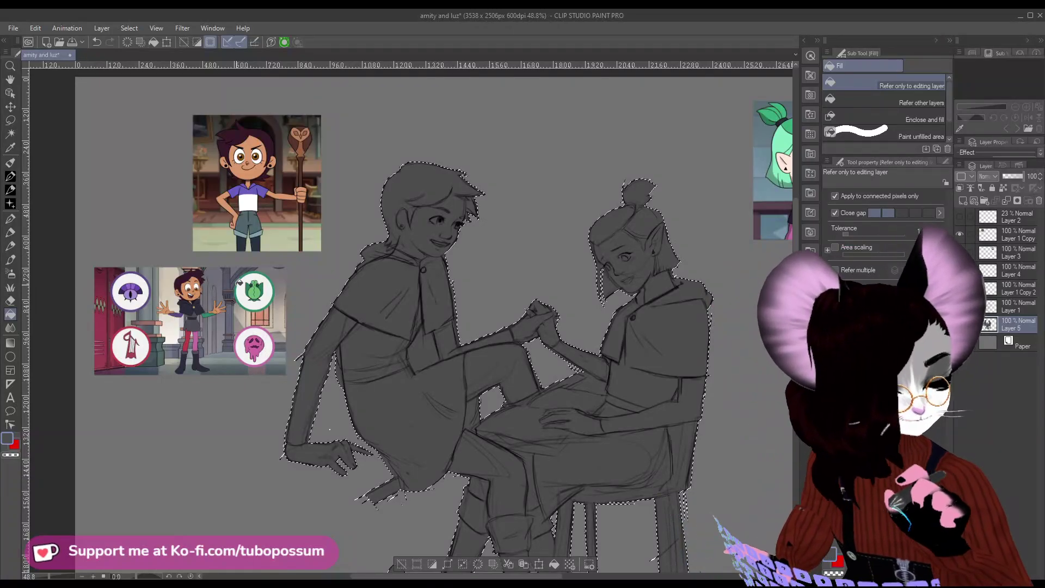
scroll(240, 282, "down", 3)
scroll(351, 299, "up", 2)
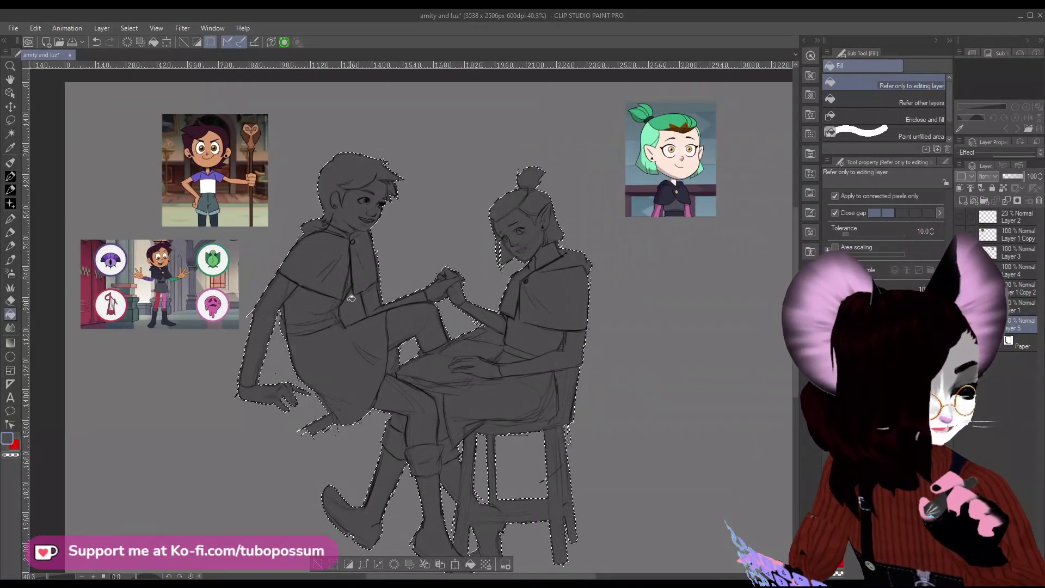
scroll(351, 298, "up", 1)
scroll(375, 313, "down", 2)
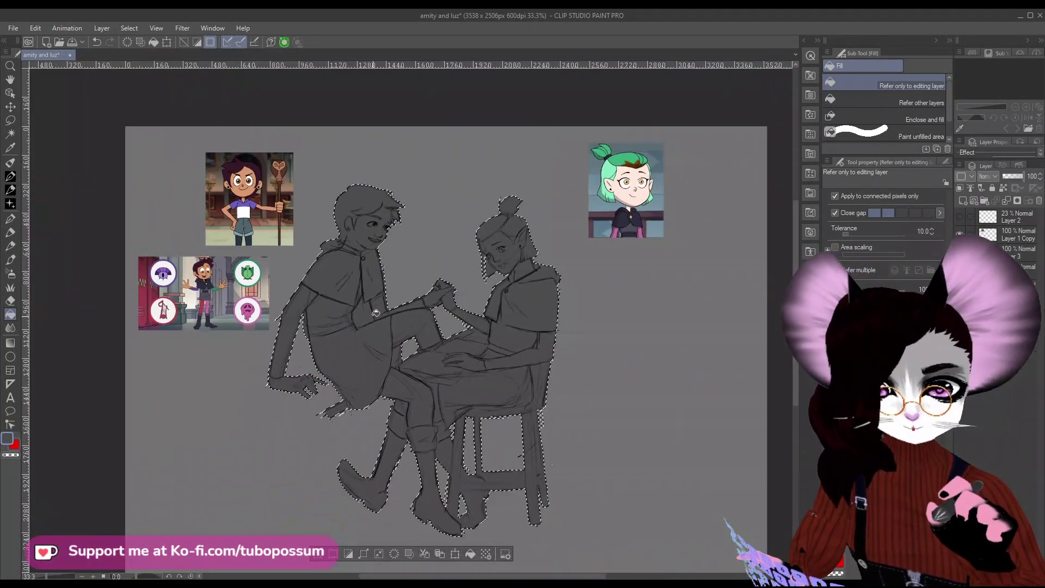
key("ctrl+z")
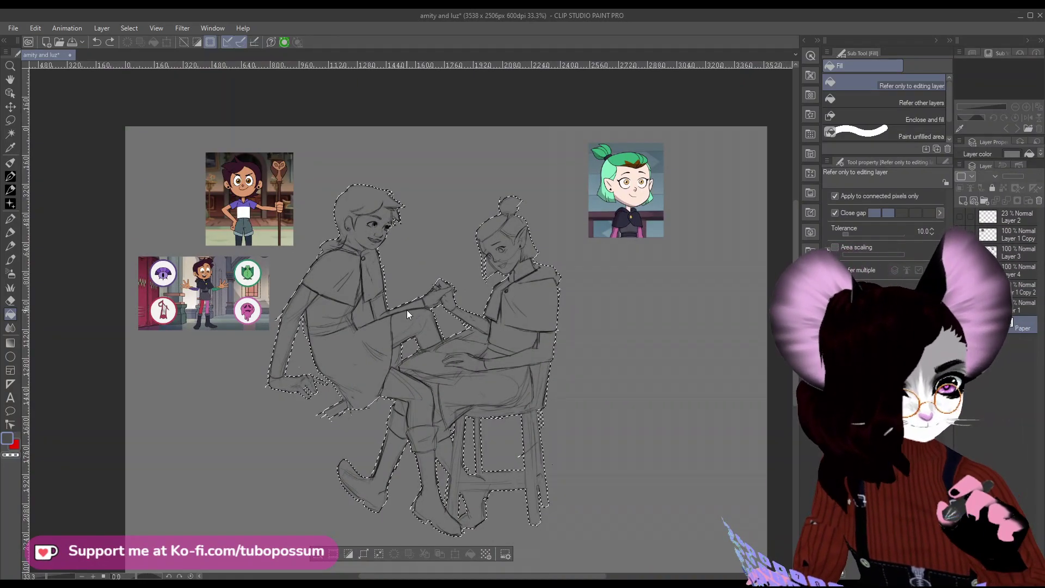
Compare the sketch's outlines with the background selection shown and hidden, and clear the selection.
left_click(11, 135)
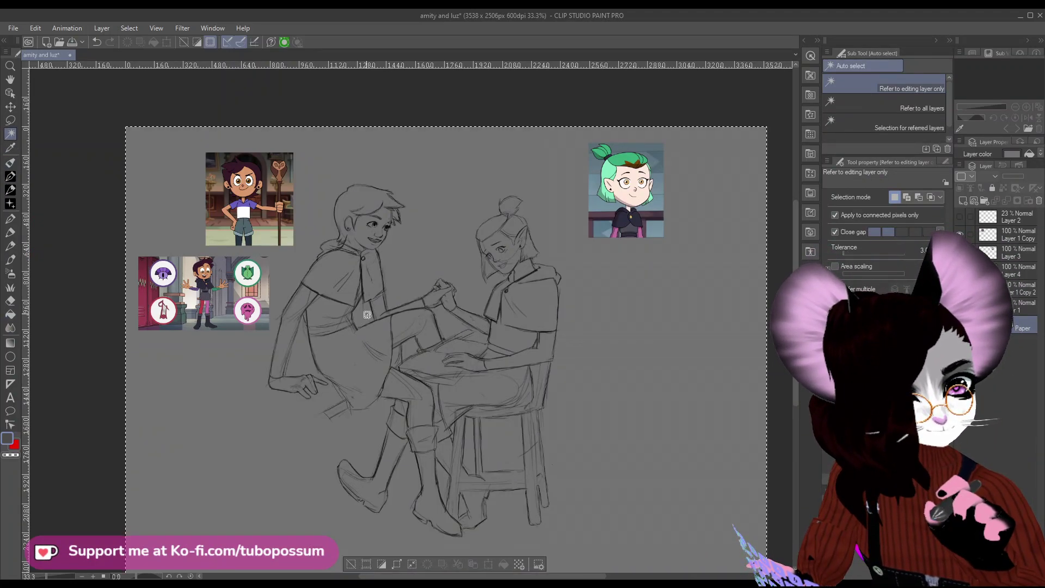
left_click(368, 317)
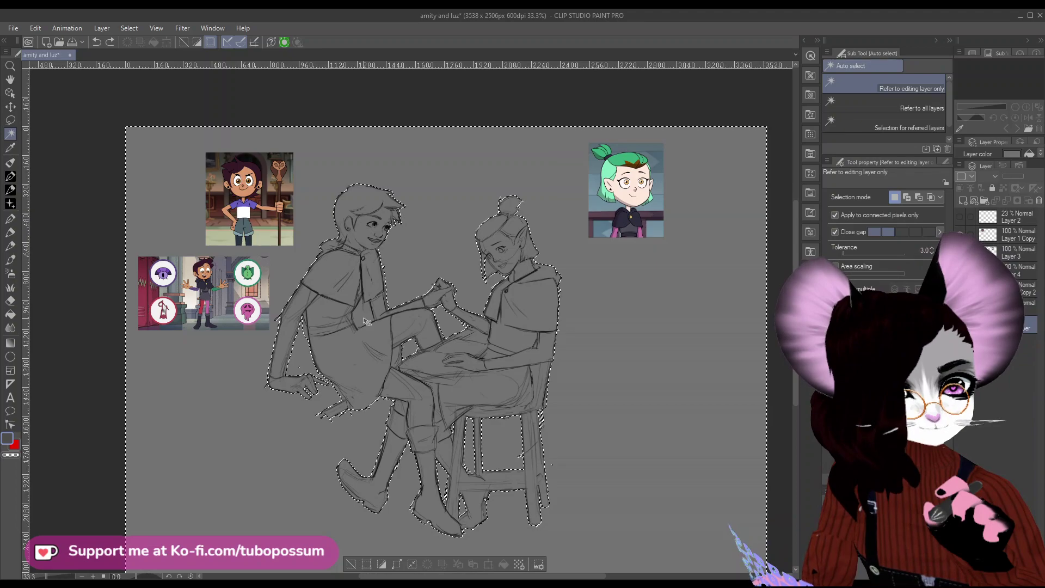
scroll(411, 415, "up", 5)
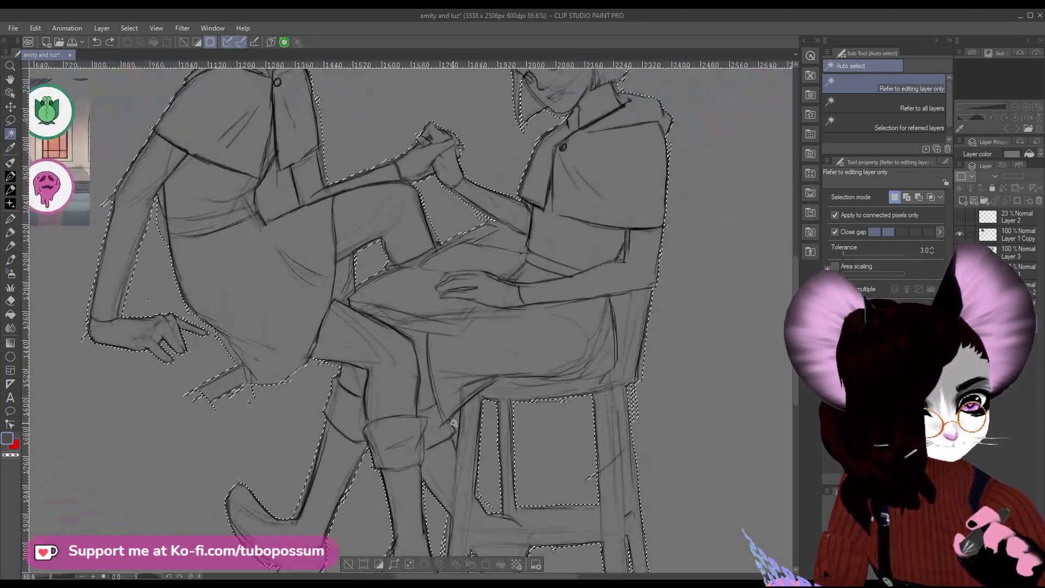
key("ctrl+d")
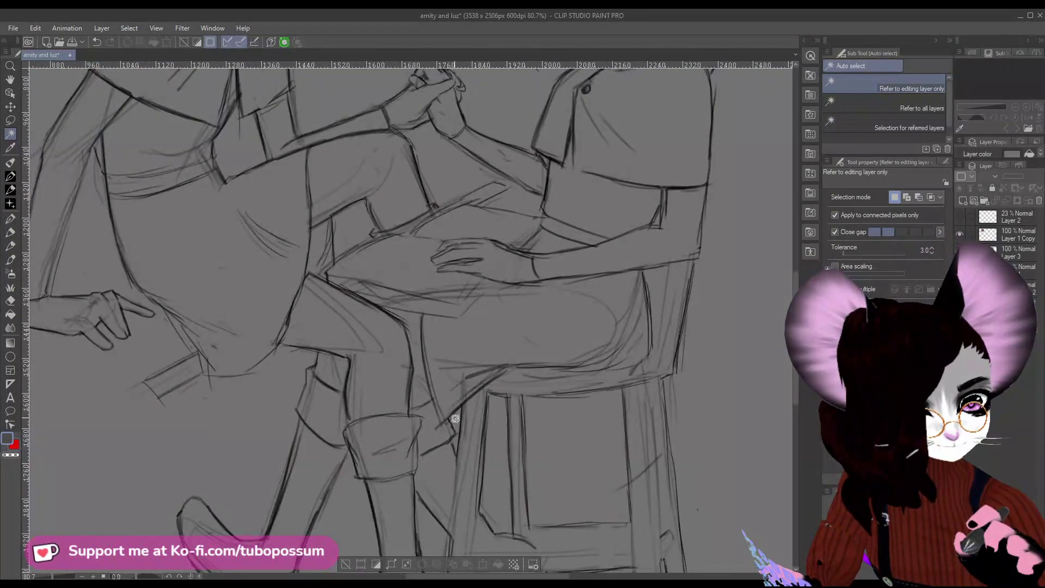
scroll(454, 418, "down", 7)
key("ctrl+z")
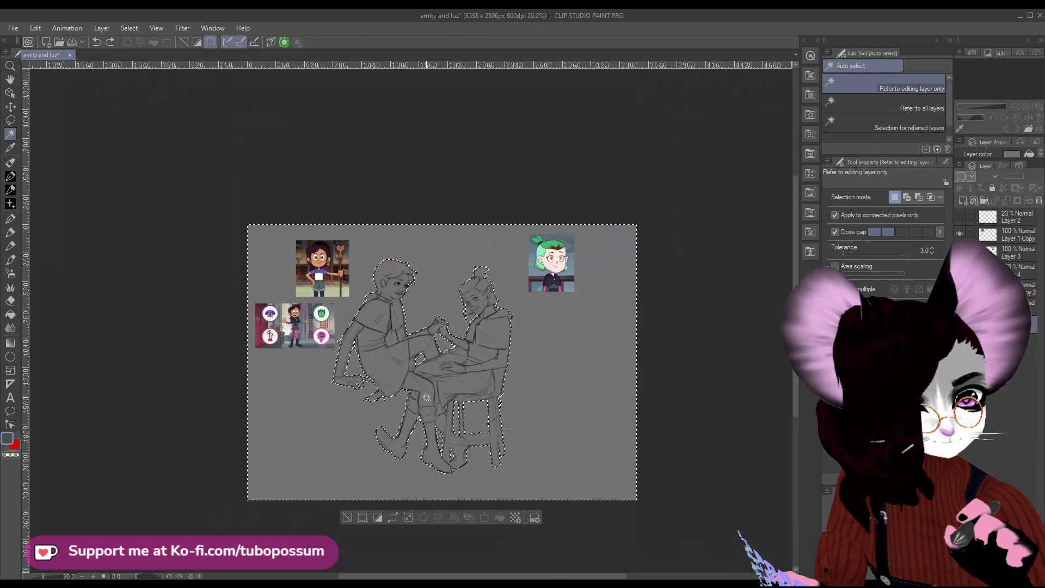
scroll(426, 397, "up", 4)
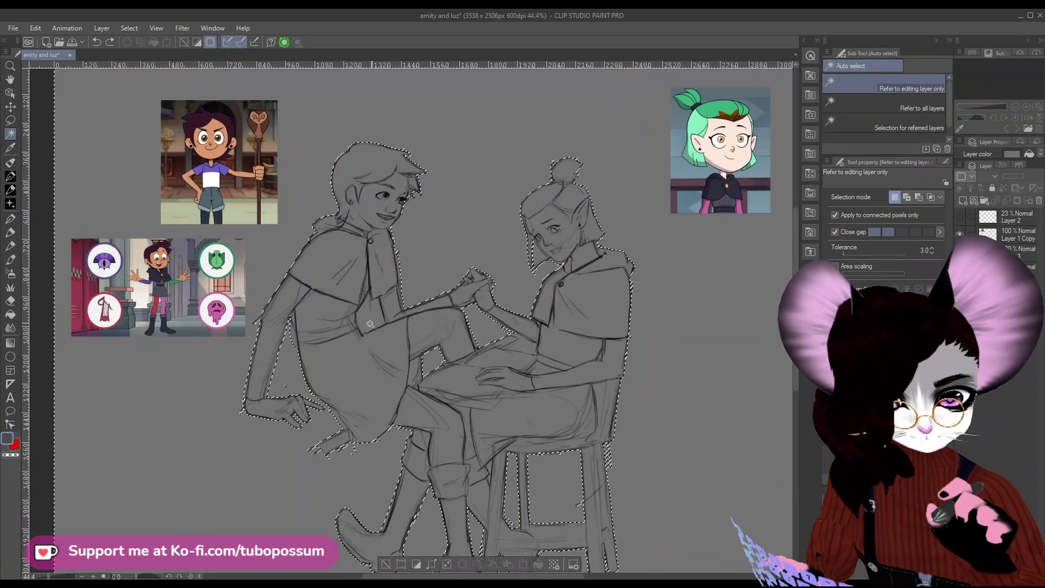
scroll(370, 324, "up", 2)
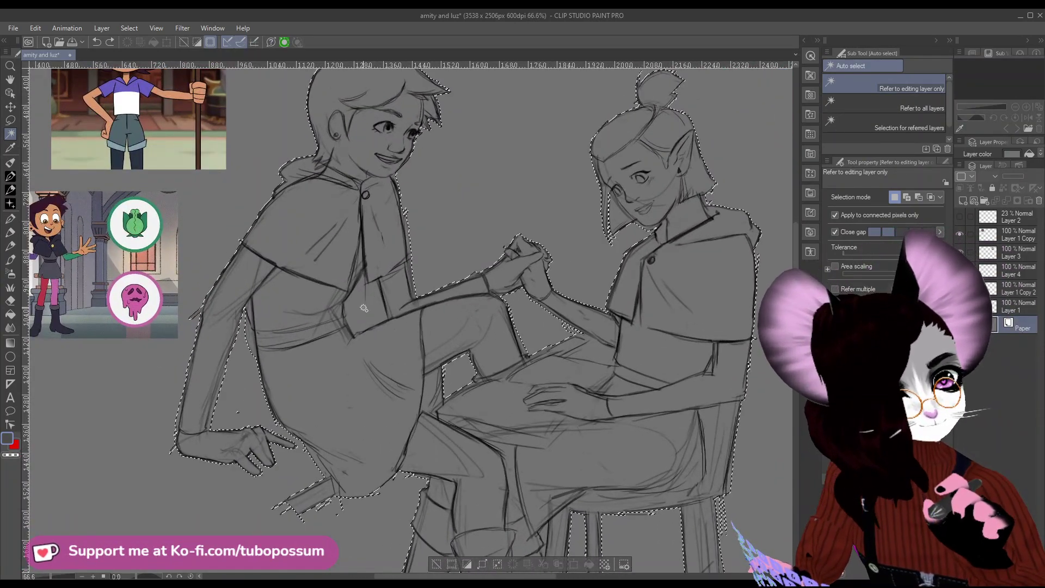
key("ctrl+d")
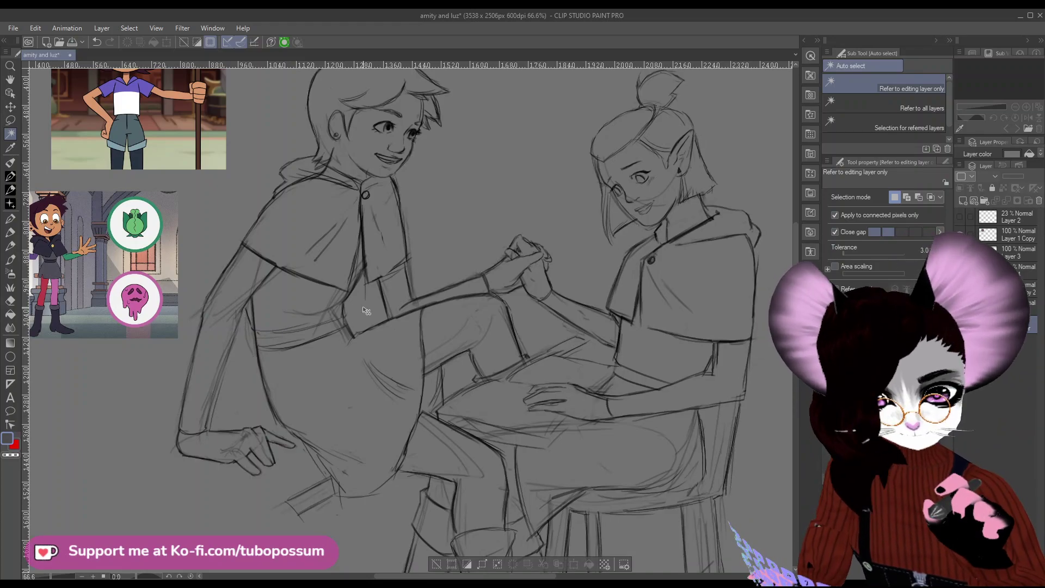
key("ctrl+z")
scroll(365, 310, "down", 4)
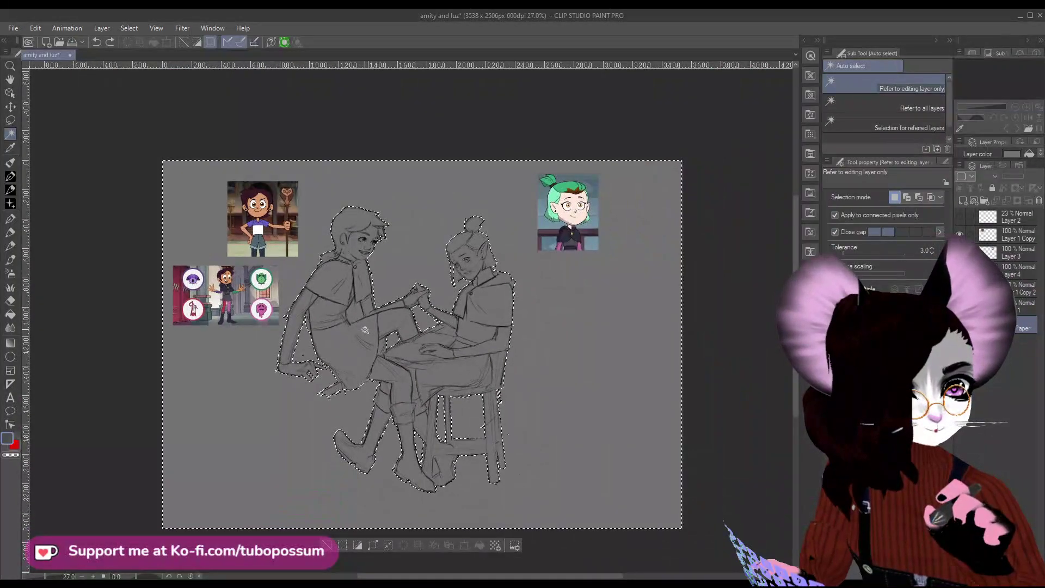
left_click(515, 437)
key("ctrl+d")
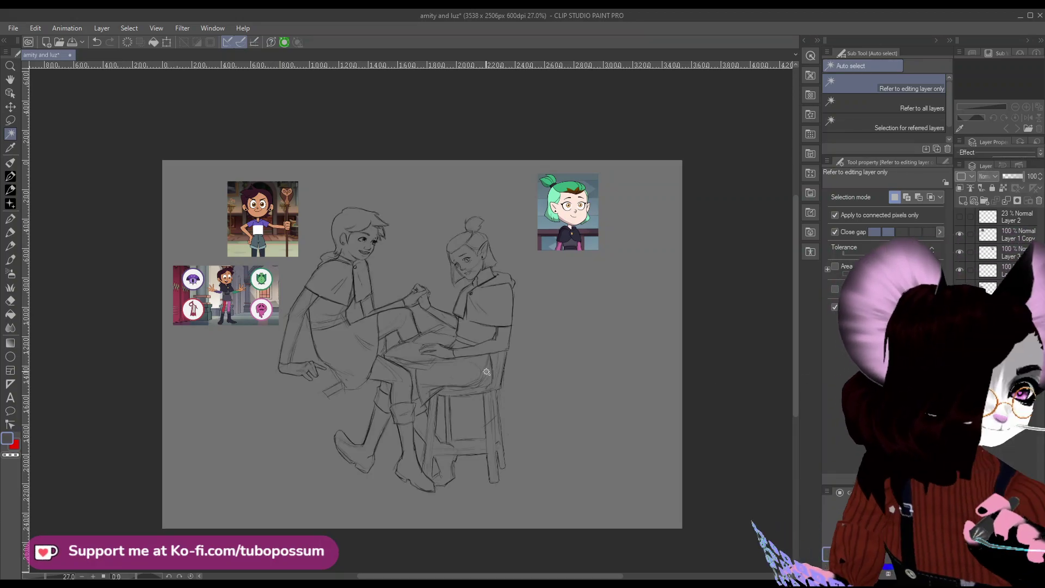
scroll(535, 398, "up", 1)
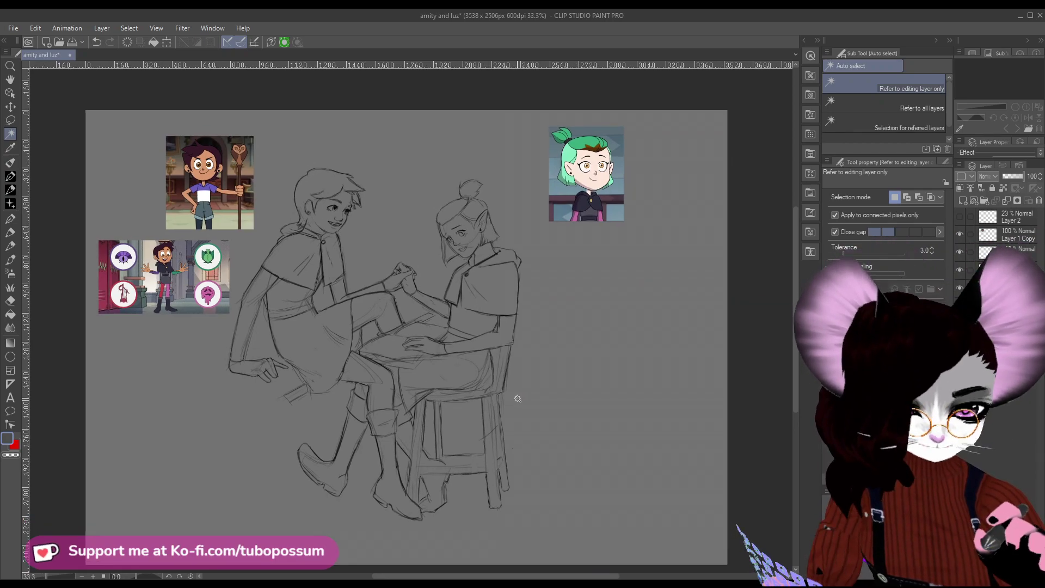
Auto-select the background around the figures and stool on Layer 1 and invert the selection to cover the silhouette.
left_click(518, 399)
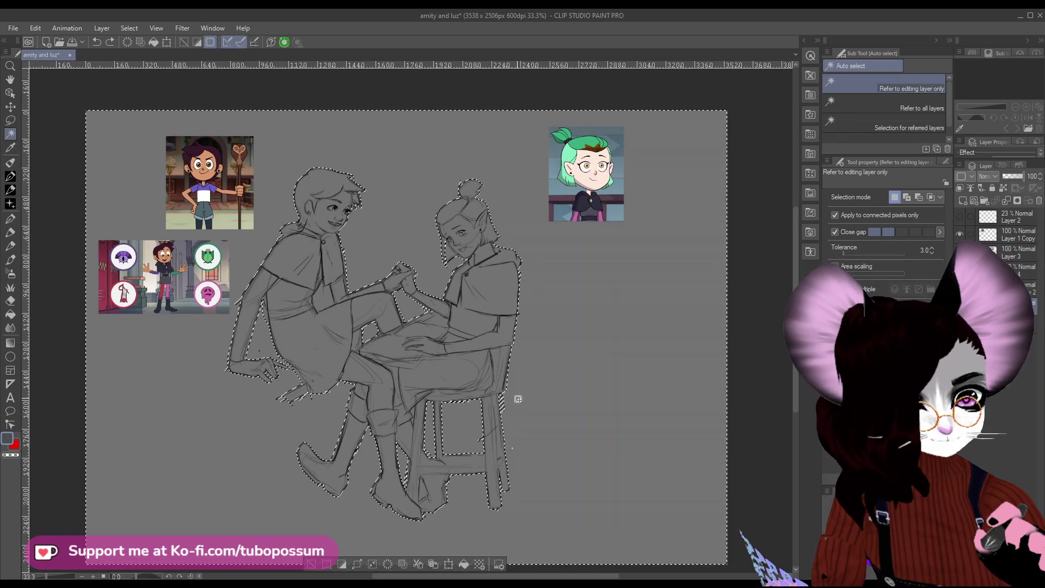
scroll(391, 310, "up", 1)
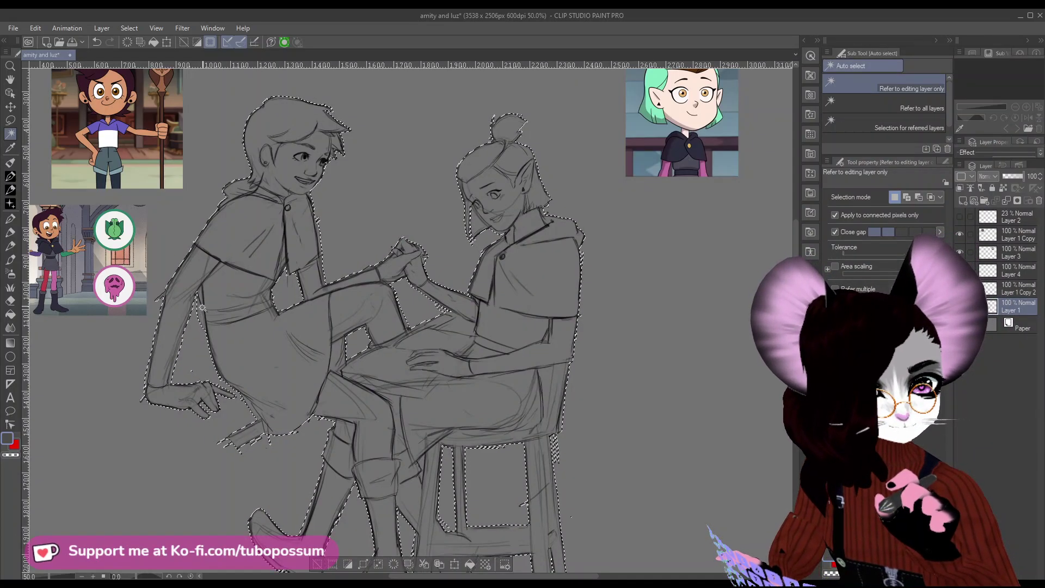
scroll(202, 308, "up", 1)
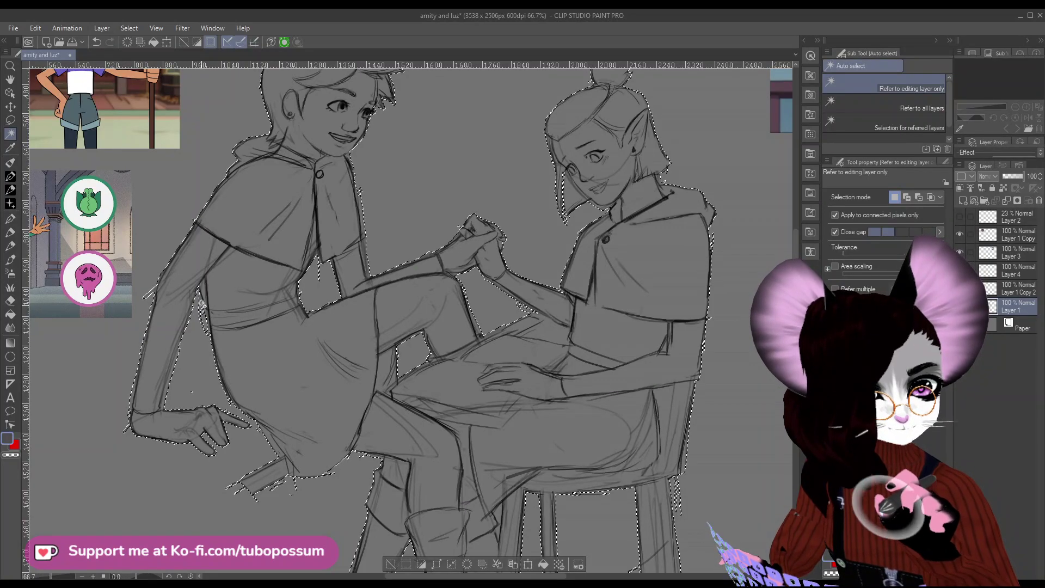
scroll(310, 326, "down", 1)
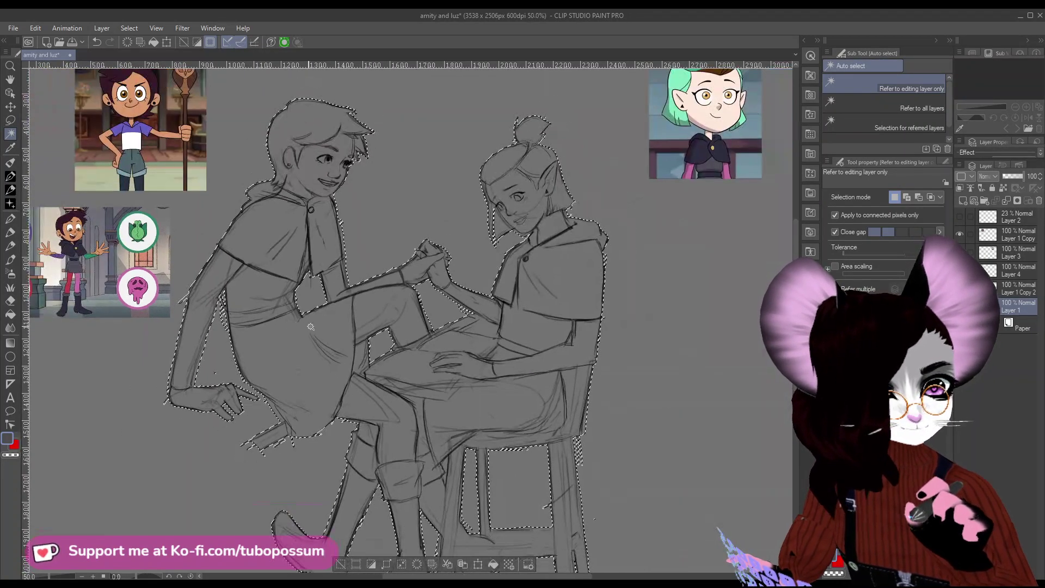
scroll(310, 326, "down", 1)
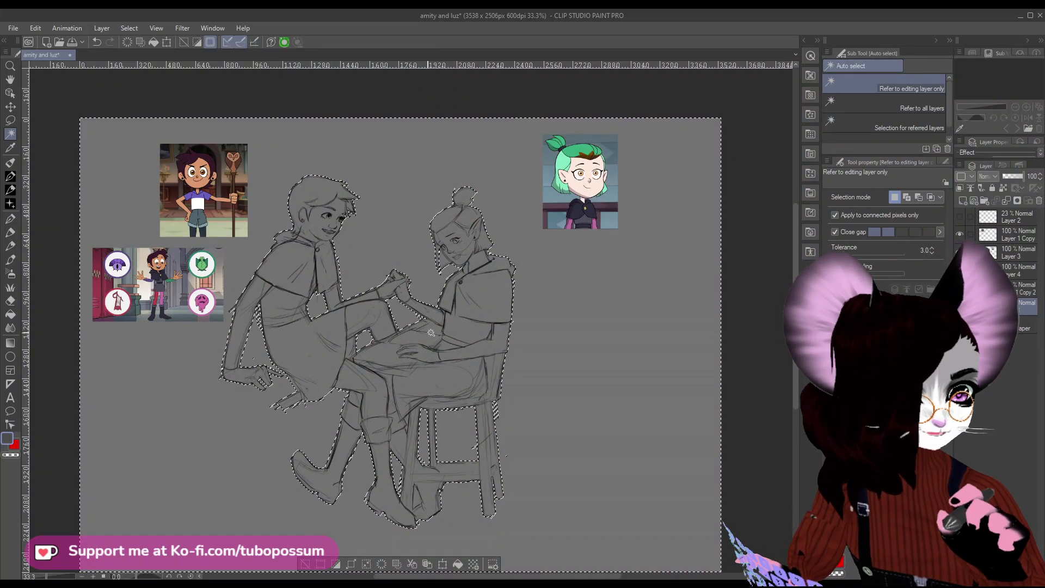
left_click(336, 564)
scroll(470, 389, "down", 1)
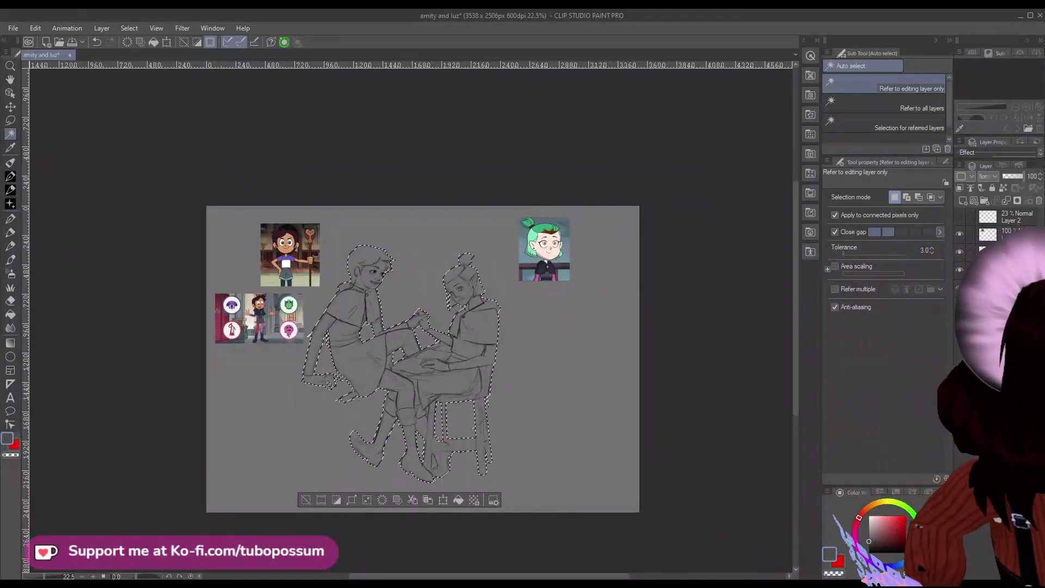
Fill the selected silhouette of the figures and stool with dark grey on a new layer beneath Layer 1, and clear the selection.
left_click(957, 217)
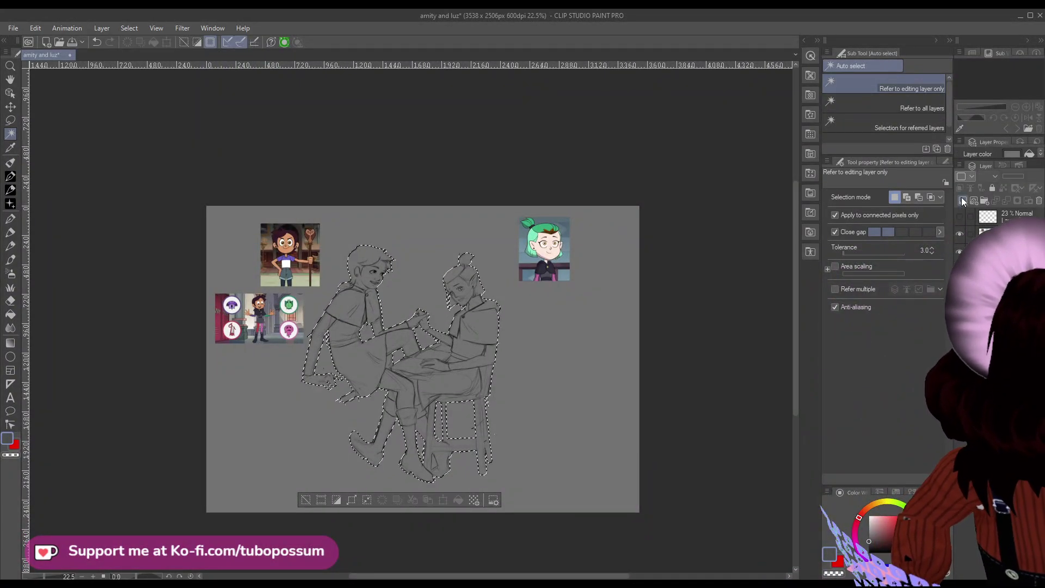
left_click(961, 198)
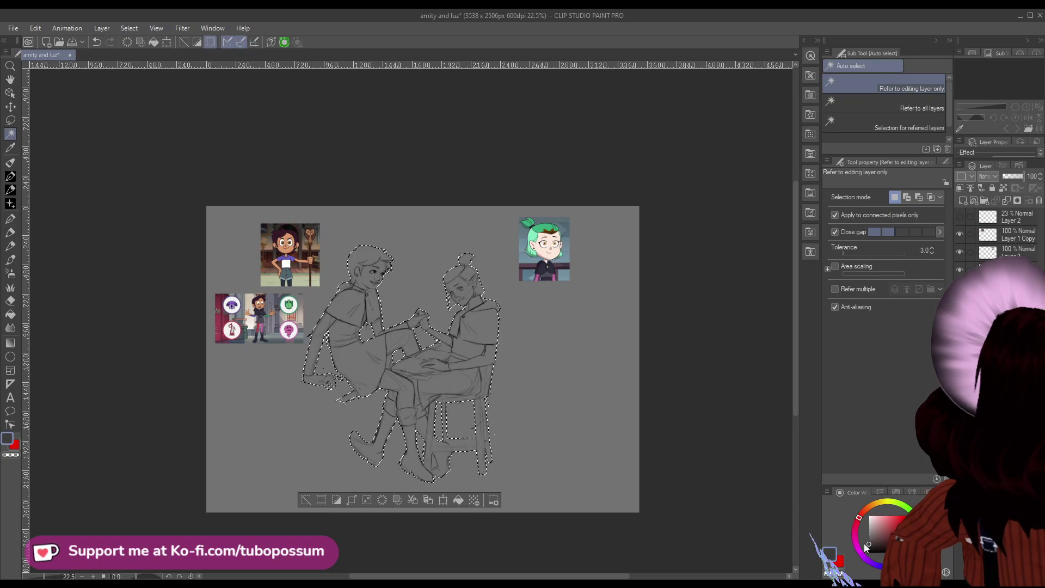
key("g")
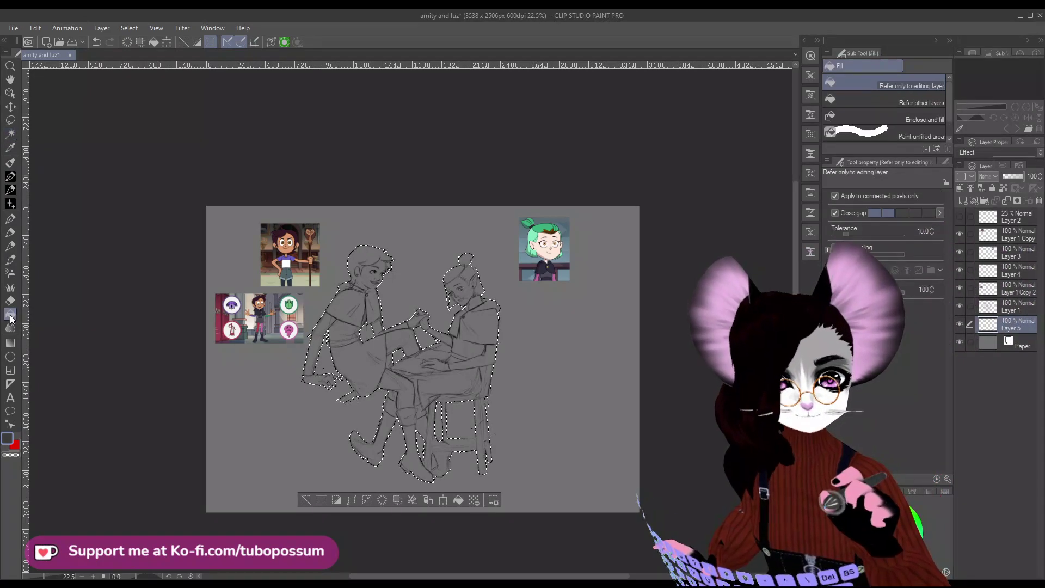
left_click(437, 467)
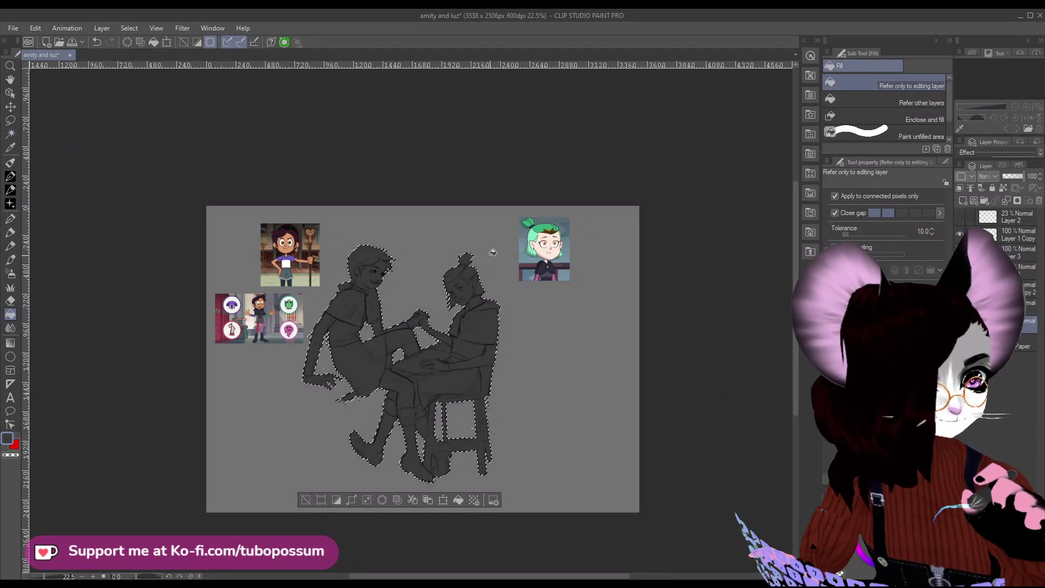
scroll(493, 252, "up", 3)
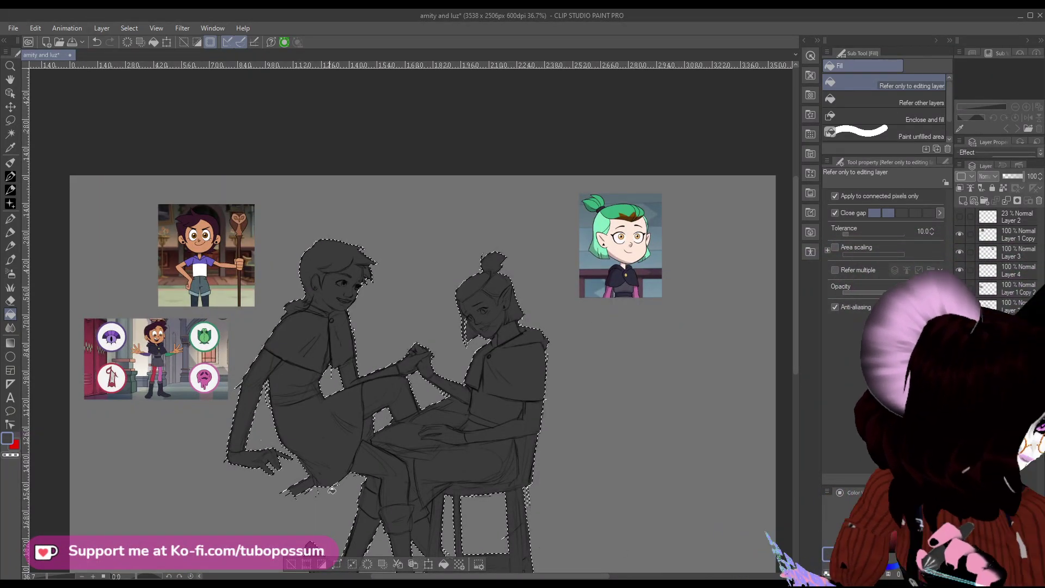
left_click(380, 458)
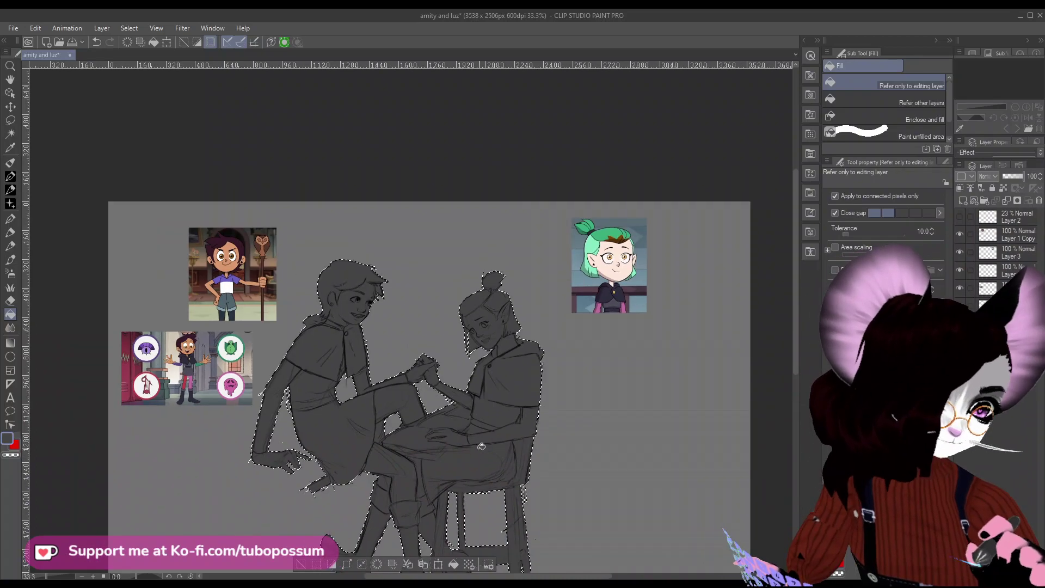
scroll(496, 327, "down", 3)
scroll(514, 386, "up", 2)
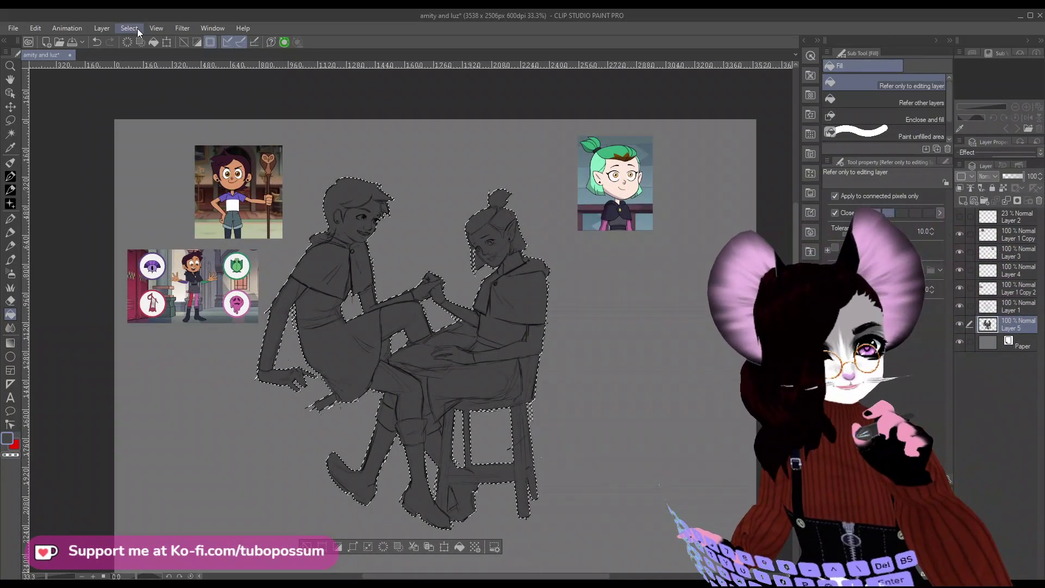
left_click(136, 27)
key("ctrl+d")
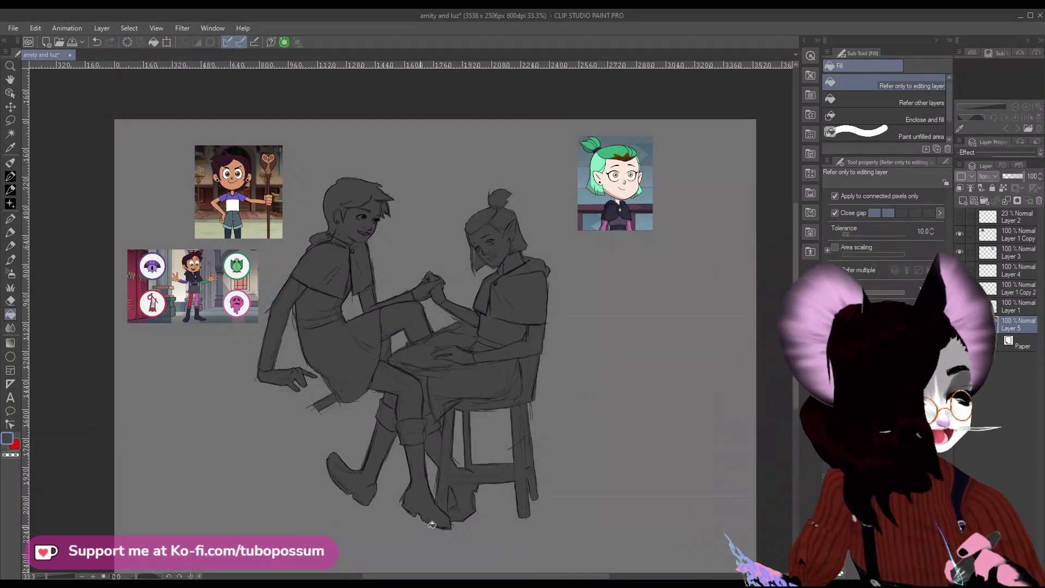
Erase the grey fill from the small gap between the stool's front leg and the foot behind it, using the Hard eraser at size 8.
scroll(485, 515, "up", 2)
key("e")
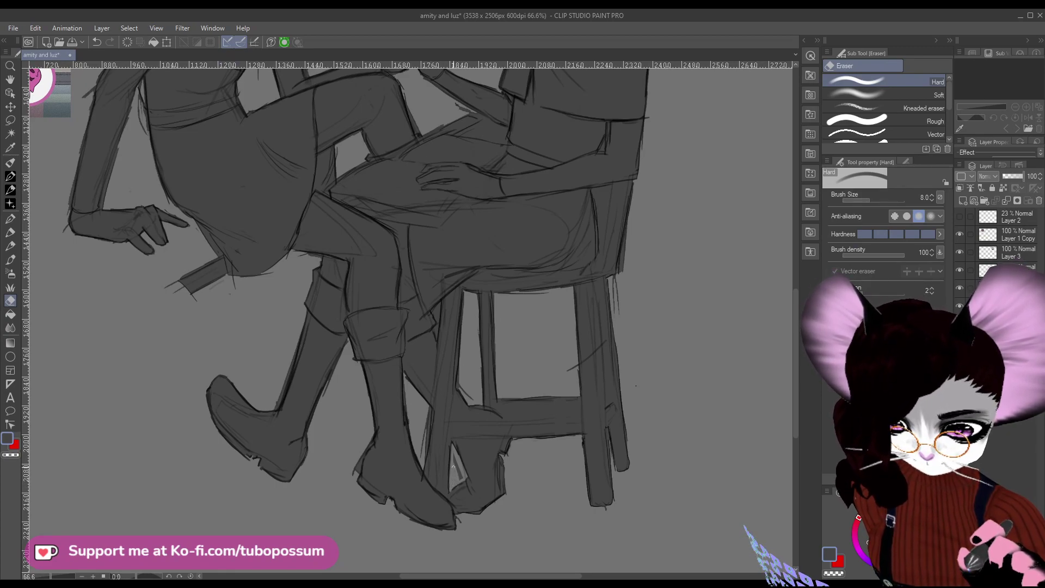
left_click_drag(460, 479, 452, 446)
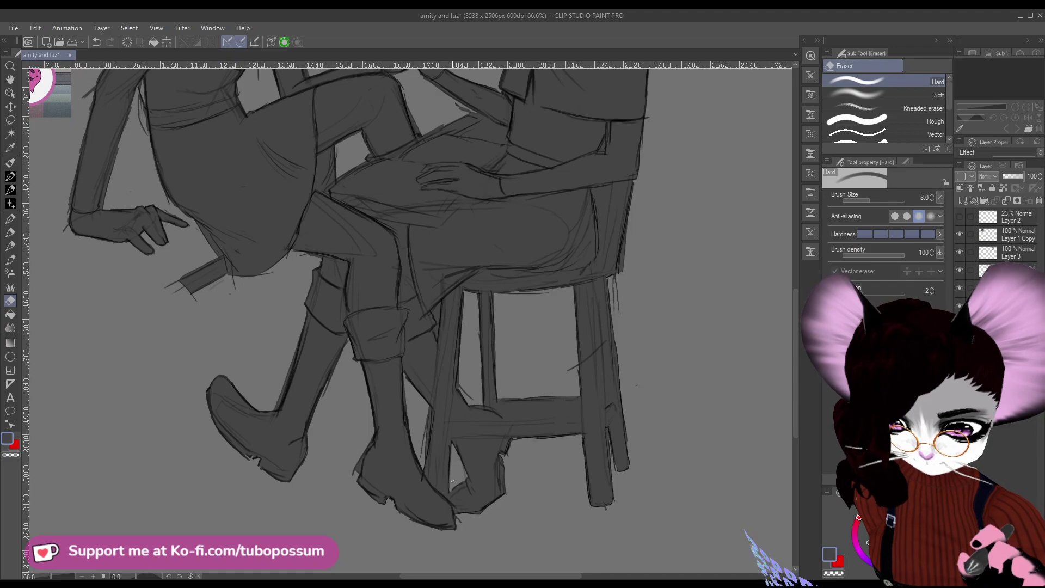
scroll(515, 350, "down", 2)
scroll(515, 349, "up", 3)
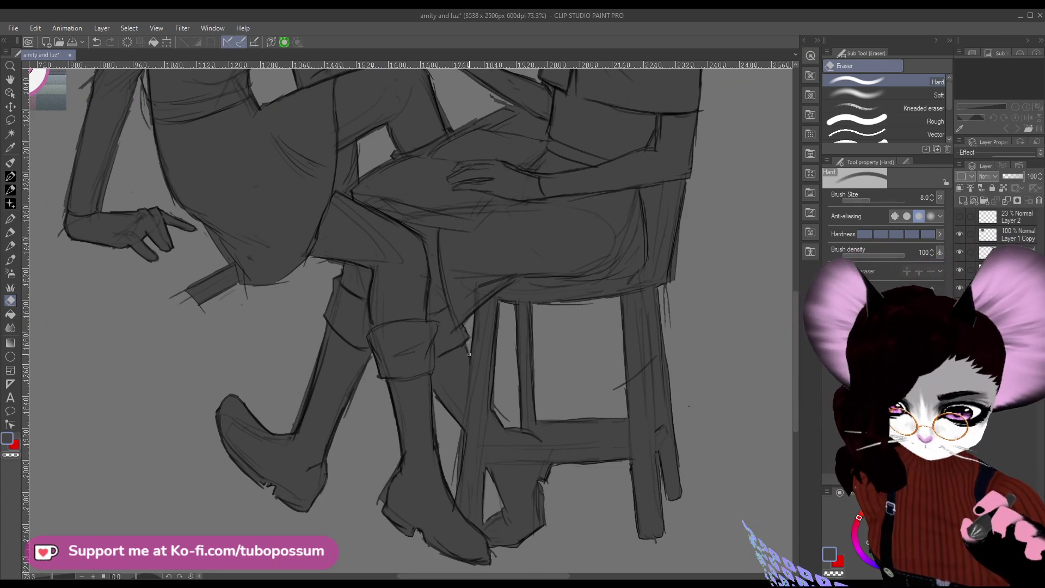
scroll(437, 415, "down", 2)
scroll(436, 415, "down", 2)
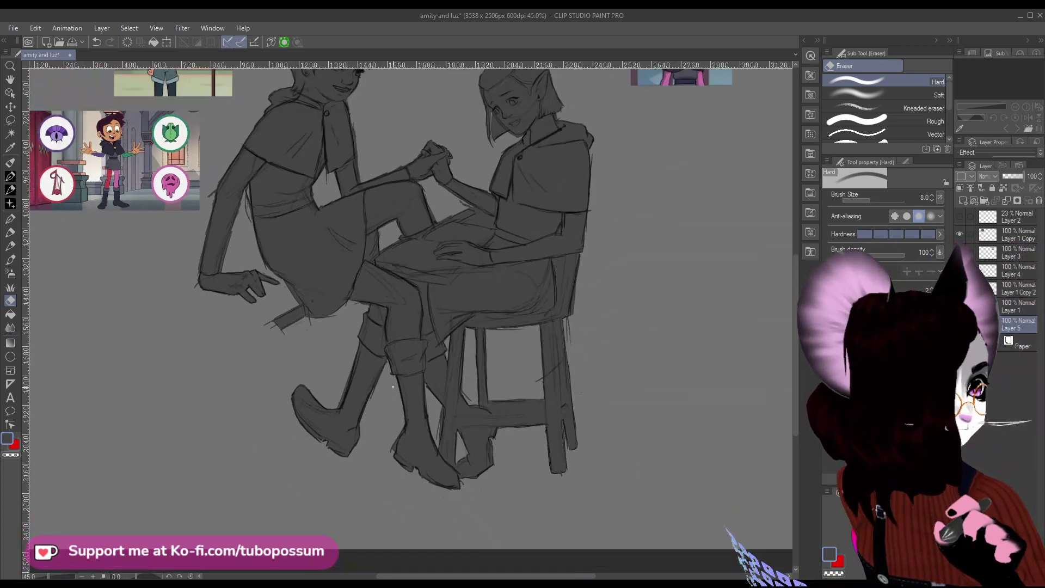
Erase the grey fill from the gap between Amity's raised forearm and her lap with the Hard eraser at size 8.
scroll(468, 203, "up", 3)
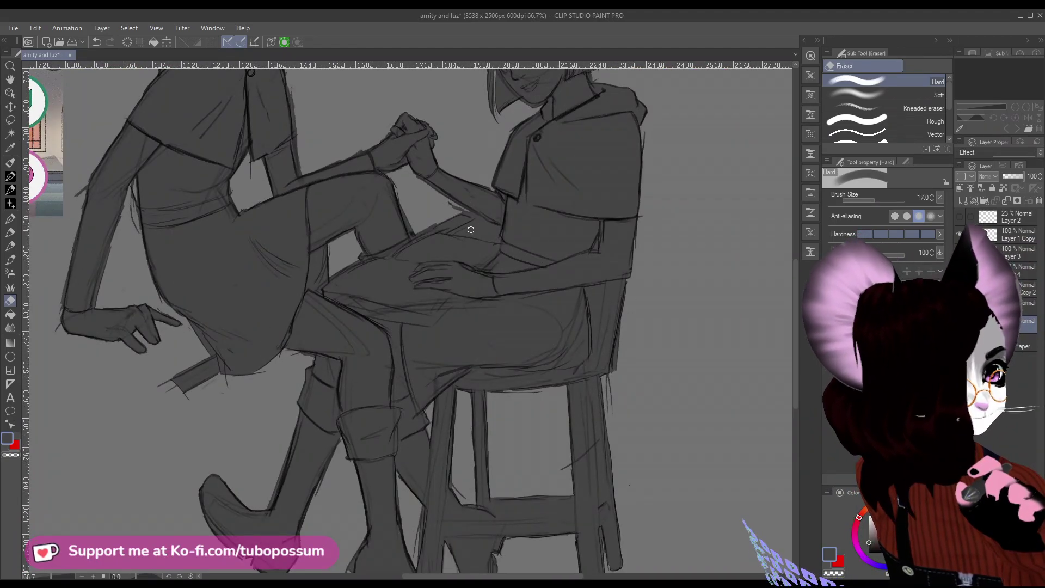
key("bracketleft")
key("bracketleft")
key("bracketleft")
left_click_drag(450, 233, 489, 239)
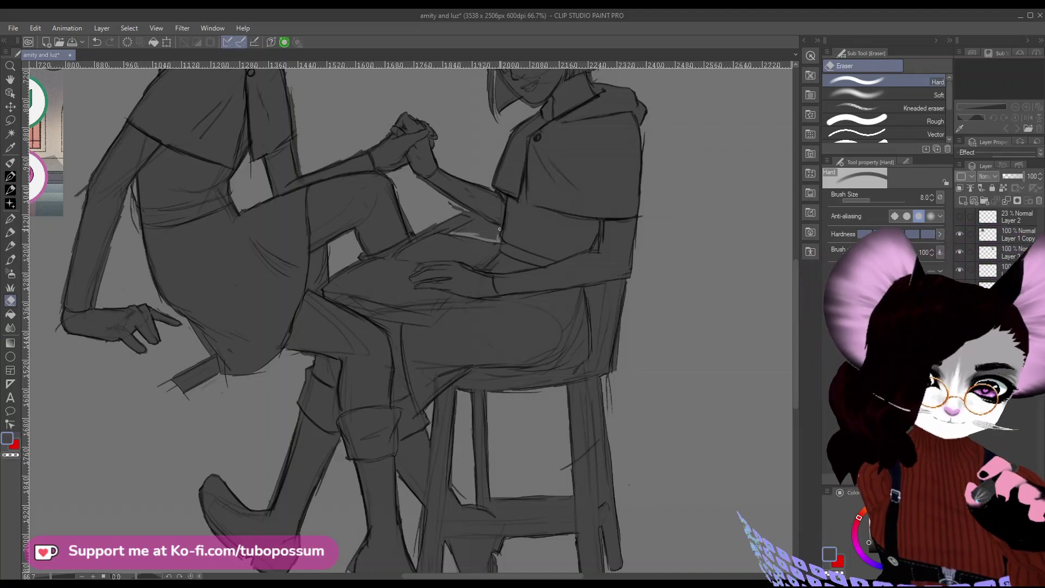
mouse_move(498, 231)
left_mouse_down()
mouse_move(483, 217)
mouse_move(466, 230)
mouse_move(479, 220)
left_mouse_up()
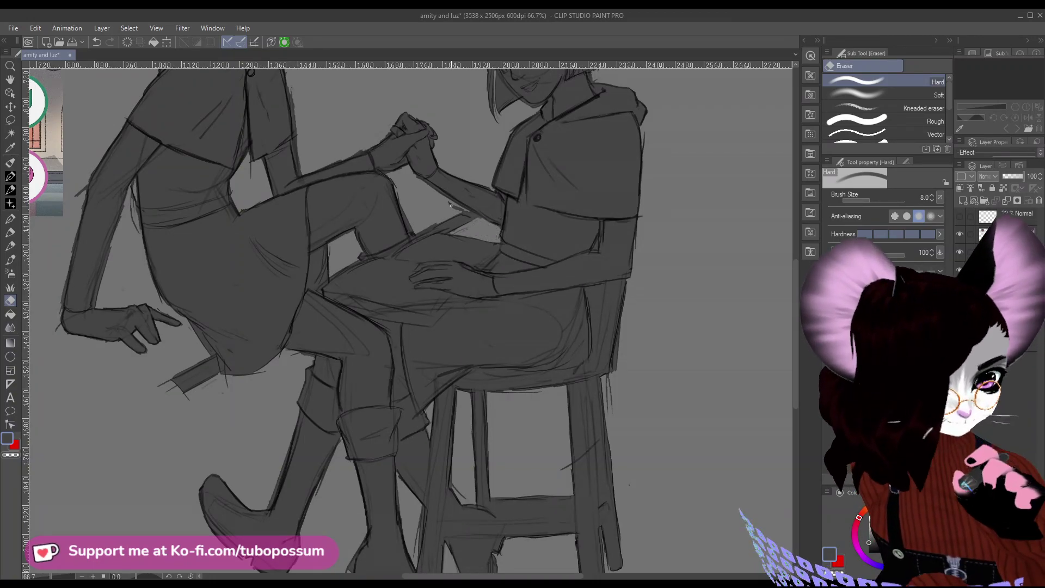
Inspect the grey silhouette on the whole canvas and up close for remaining gaps around the joined hands and stool.
scroll(252, 479, "down", 2)
scroll(252, 479, "down", 1)
scroll(382, 393, "up", 2)
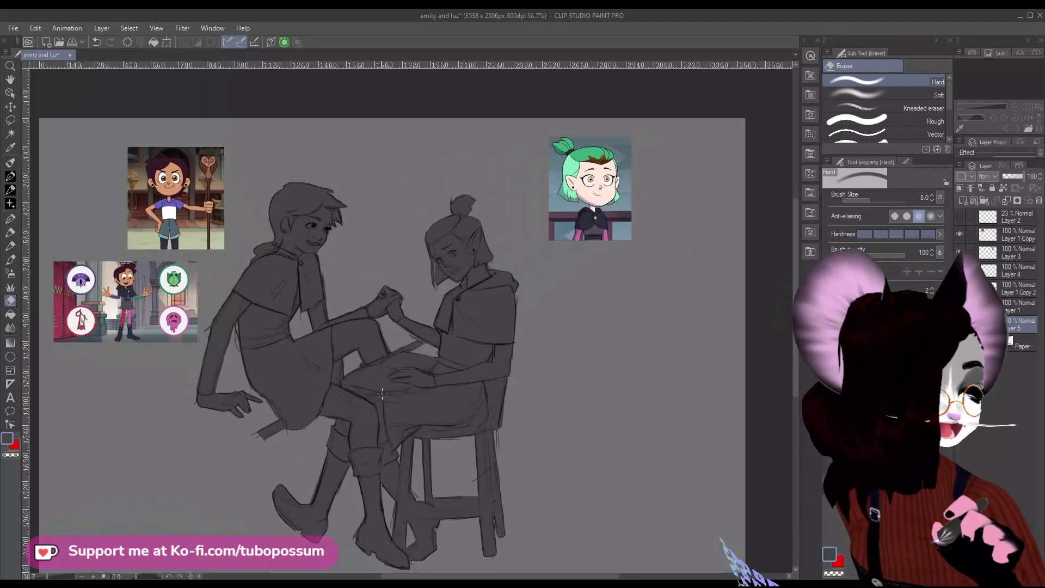
scroll(393, 384, "up", 1)
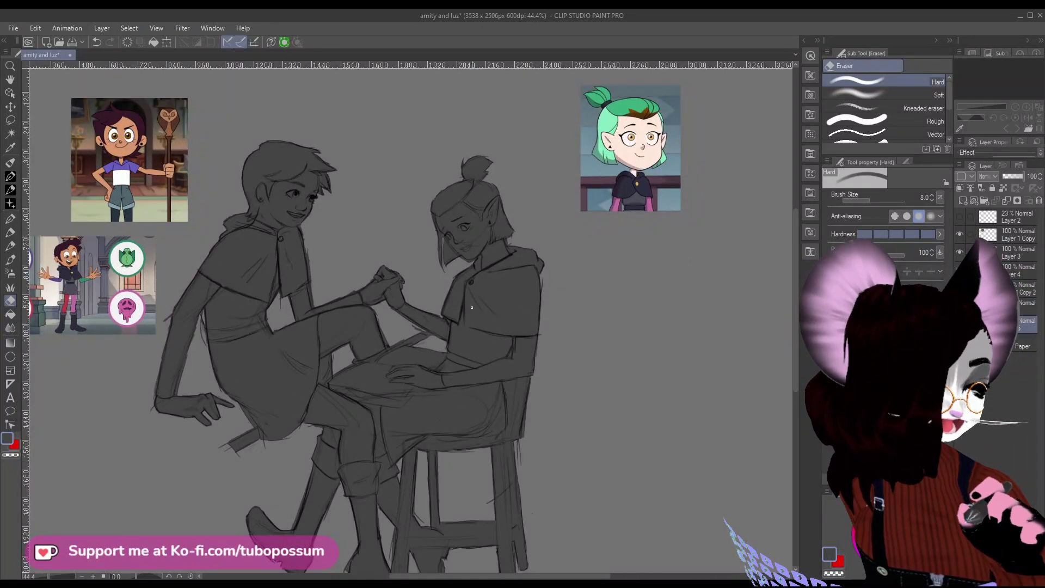
scroll(472, 308, "down", 2)
scroll(436, 302, "up", 2)
scroll(414, 299, "down", 1)
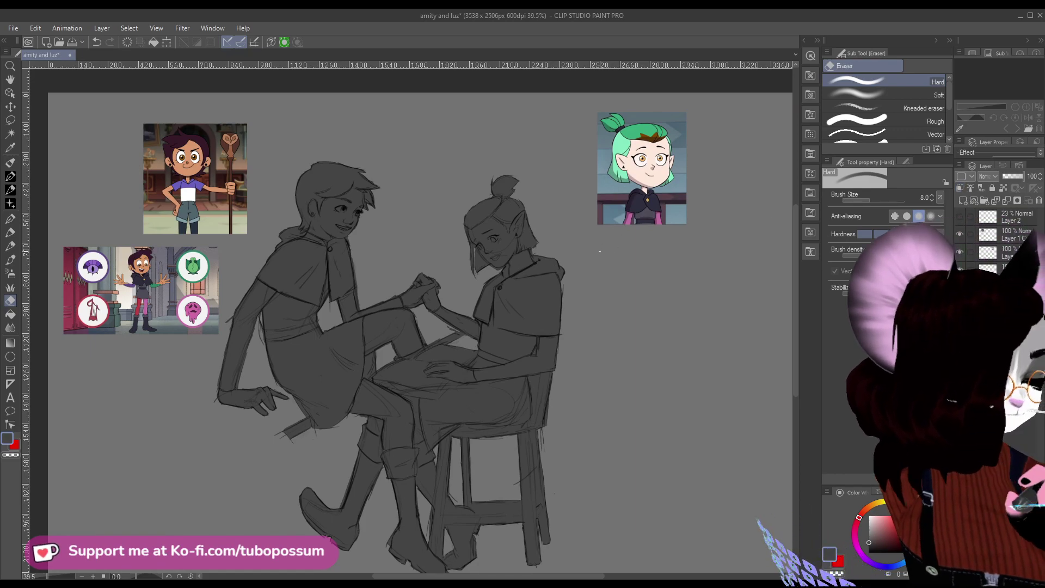
scroll(277, 346, "up", 3)
scroll(277, 346, "up", 1)
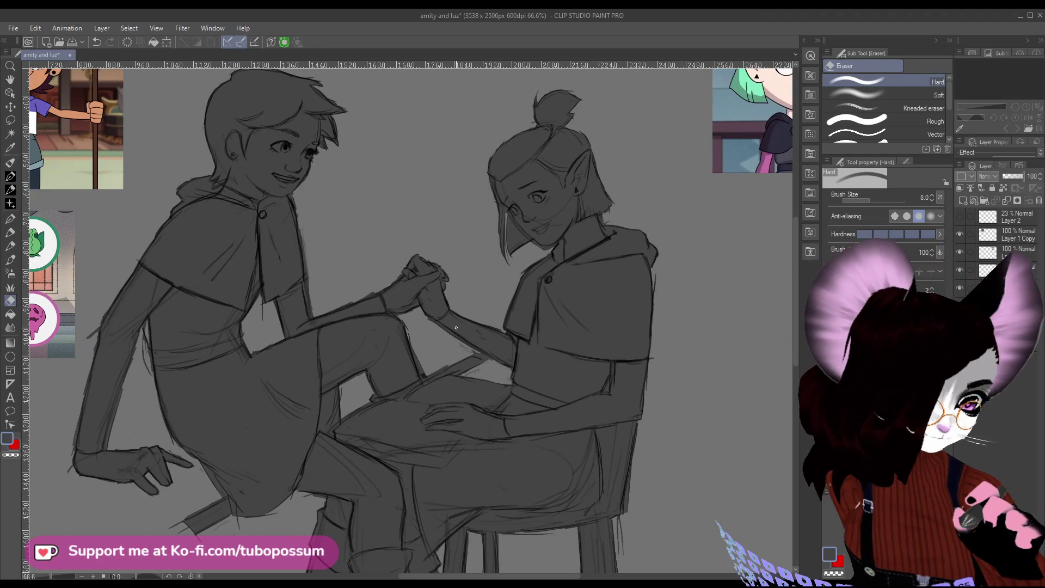
Try lowering the opacity of the linework over the grey silhouette to 67 and then 5 percent, undoing each change.
left_click(1016, 174)
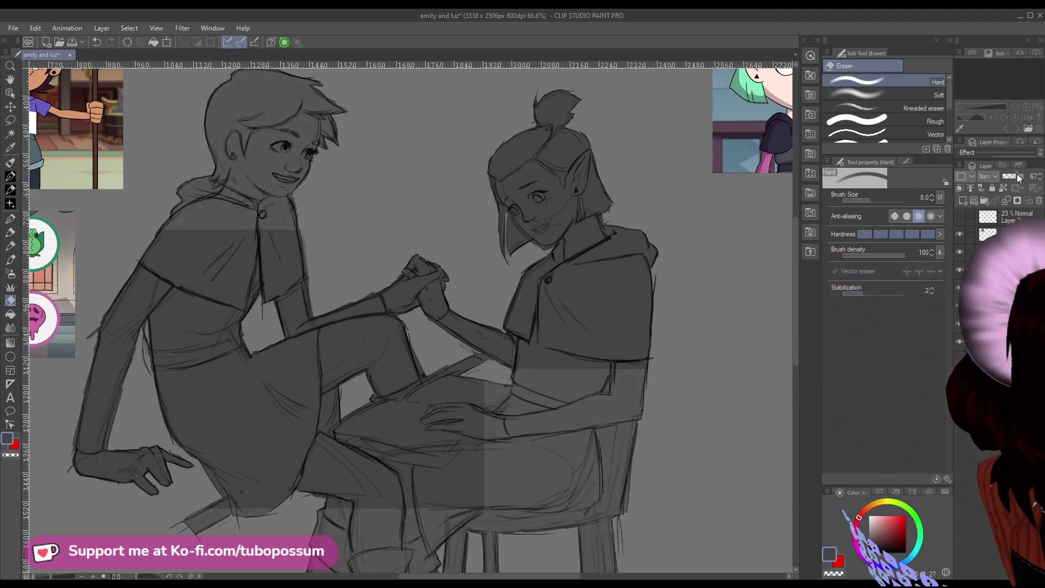
key("ctrl+z")
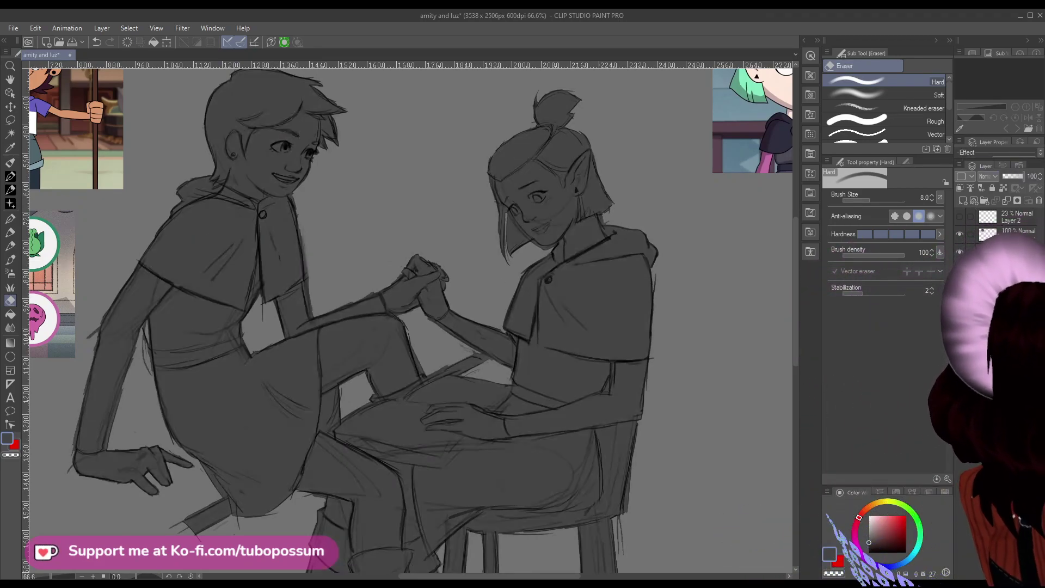
left_click_drag(1012, 173, 1004, 176)
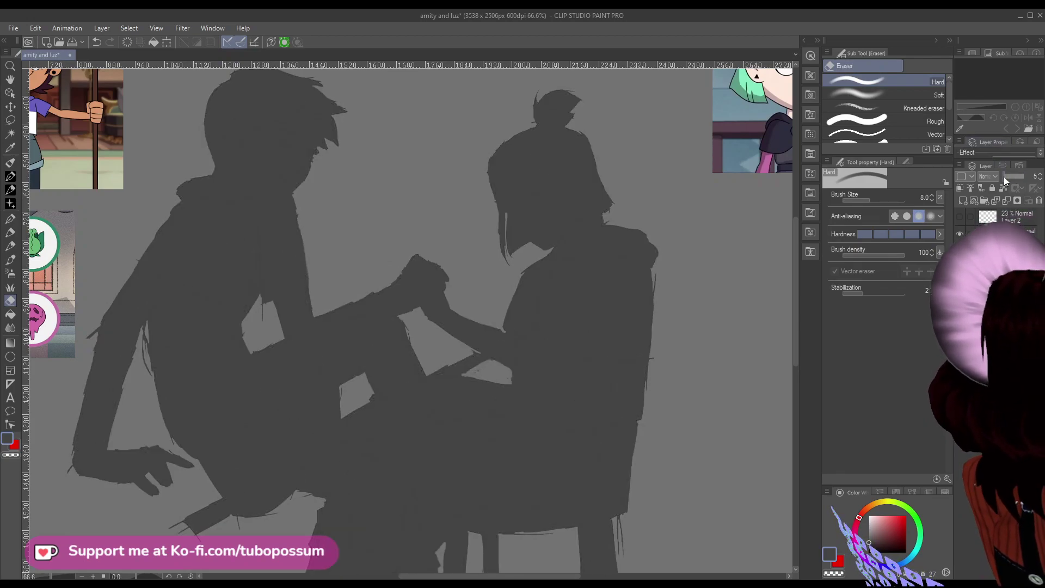
key("ctrl+z")
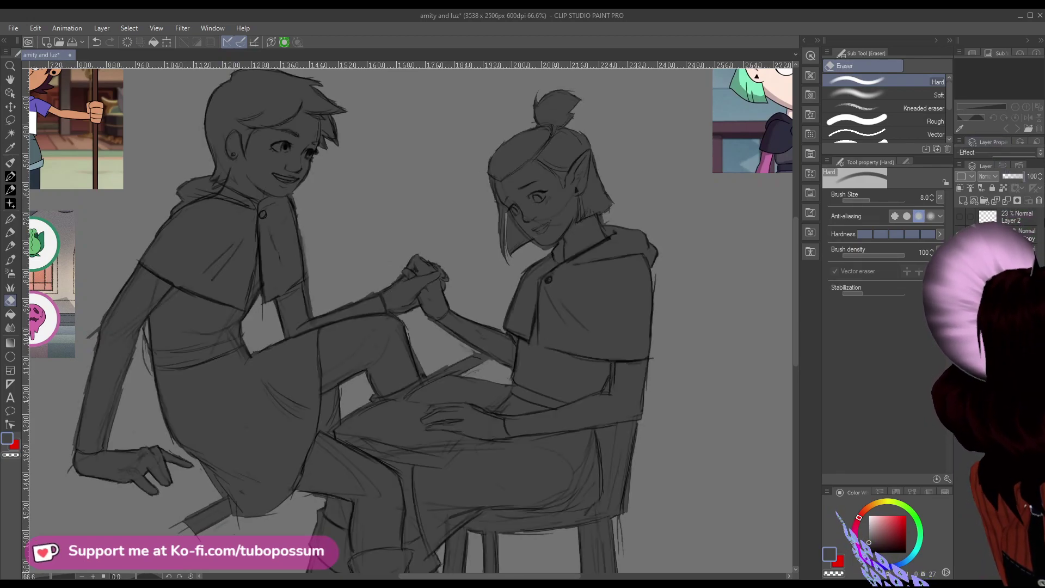
Examine how the linework reads over the grey base, comparing both figures with the character reference images.
scroll(385, 229, "down", 1)
scroll(385, 229, "down", 1)
scroll(222, 270, "up", 1)
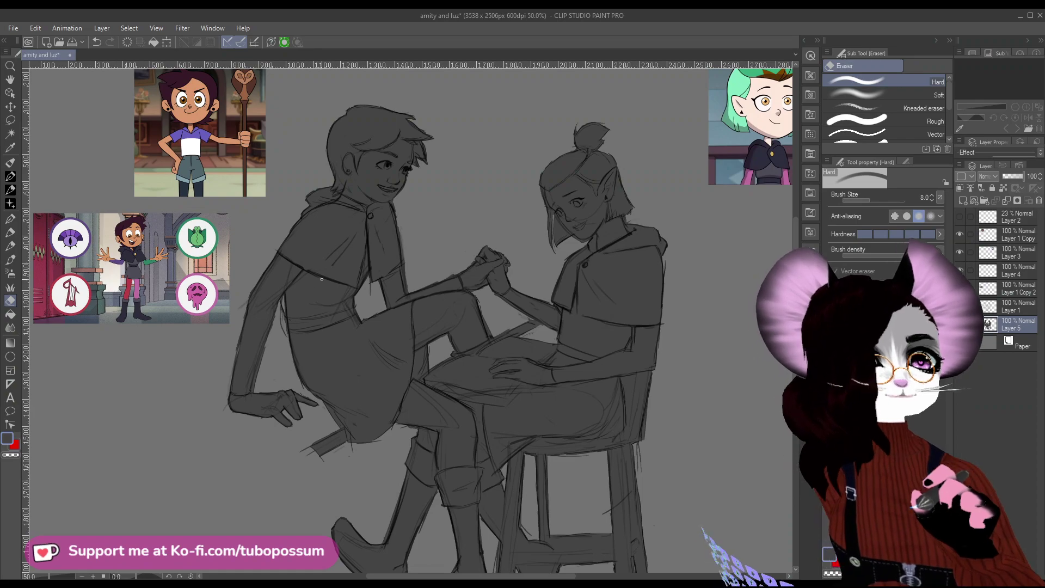
scroll(499, 329, "down", 2)
scroll(499, 328, "up", 3)
scroll(499, 329, "down", 3)
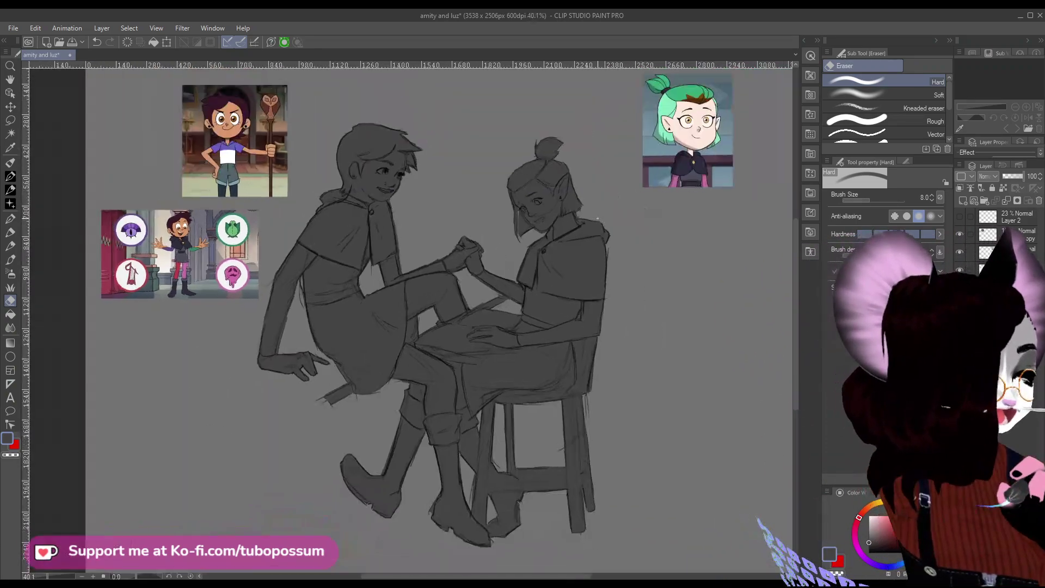
scroll(581, 284, "up", 1)
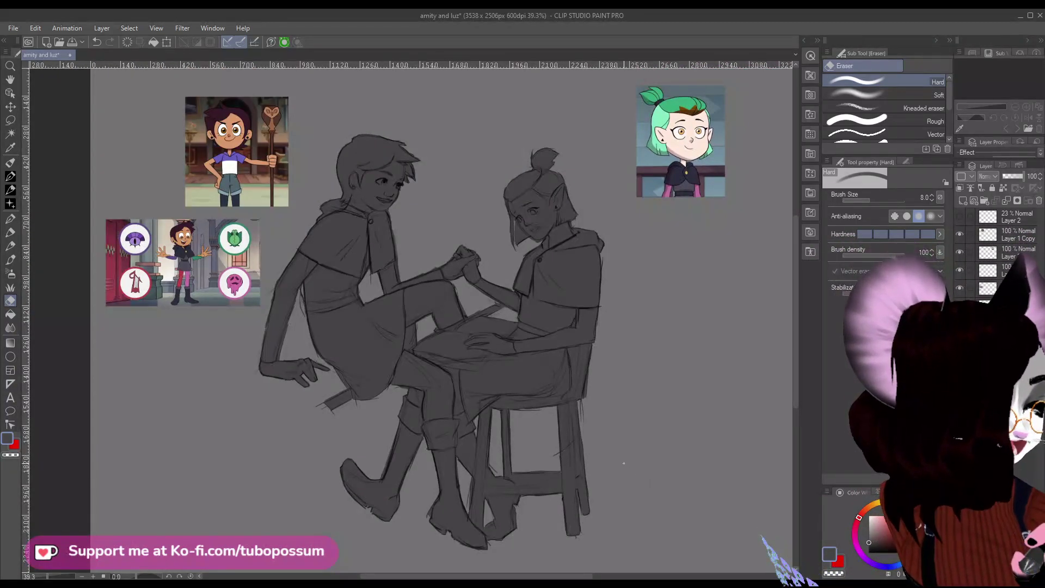
scroll(624, 463, "down", 2)
scroll(545, 183, "up", 1)
scroll(533, 333, "up", 2)
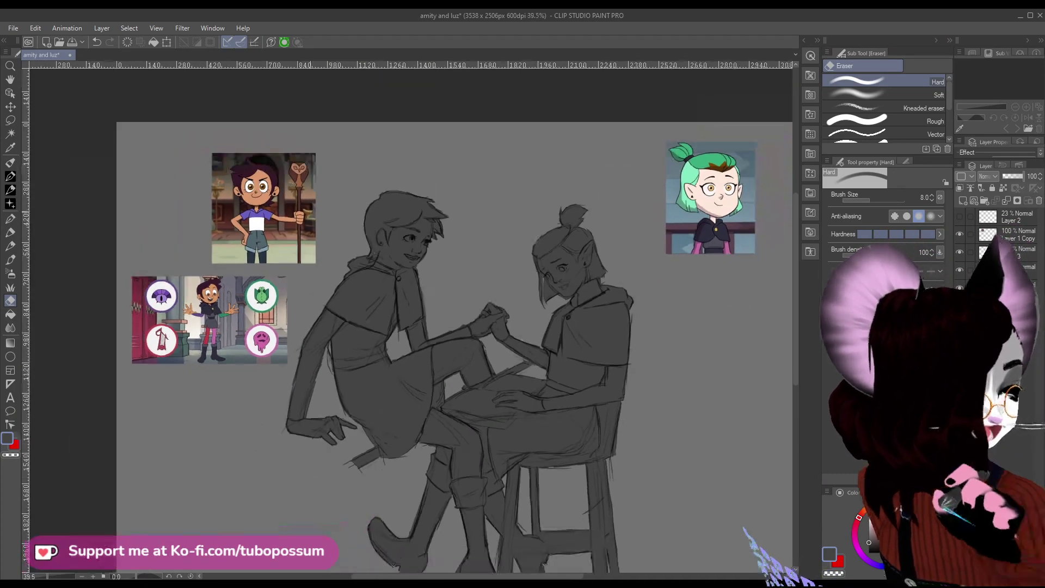
scroll(525, 341, "down", 2)
scroll(518, 279, "up", 2)
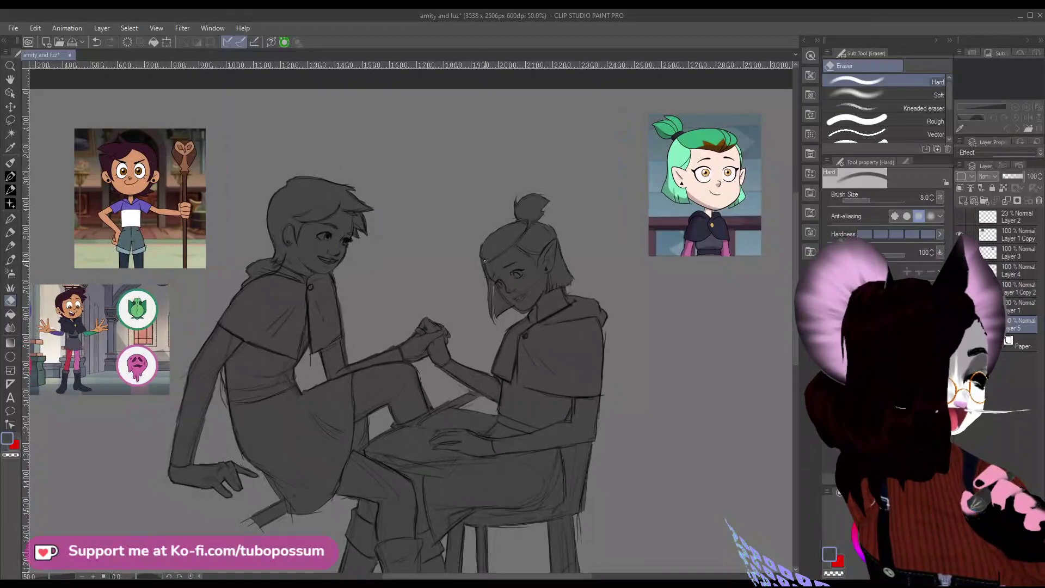
scroll(522, 271, "up", 2)
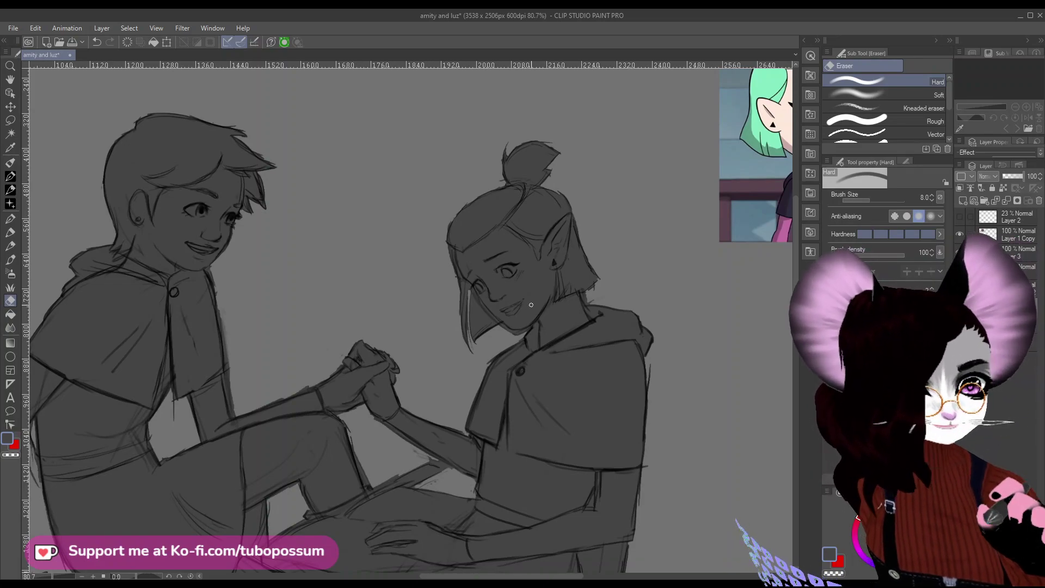
Erase the stray grey fill along the front edge of Luz's cape with the Hard eraser at size 8.
scroll(531, 305, "down", 2)
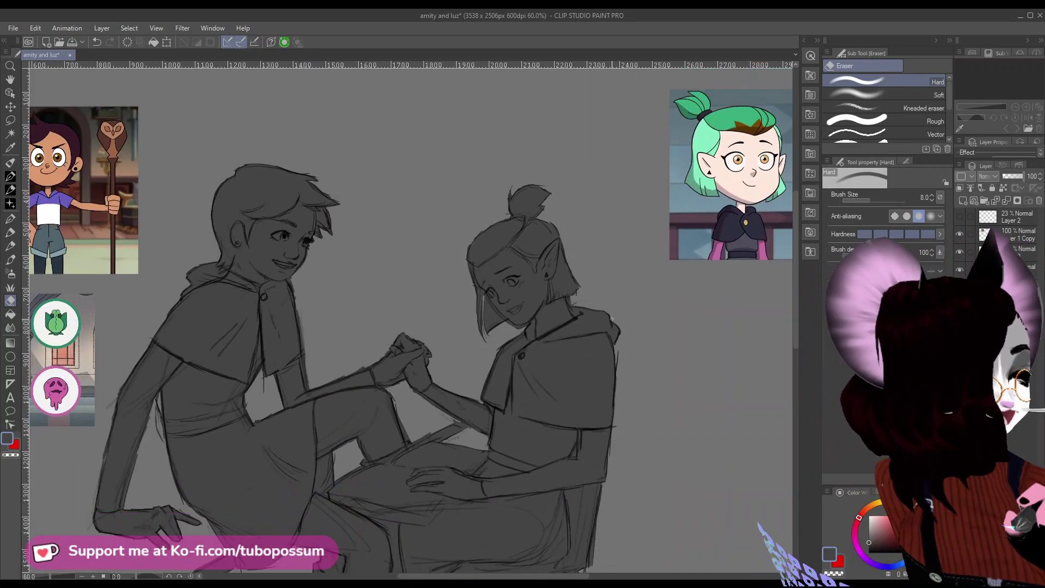
scroll(611, 319, "up", 1)
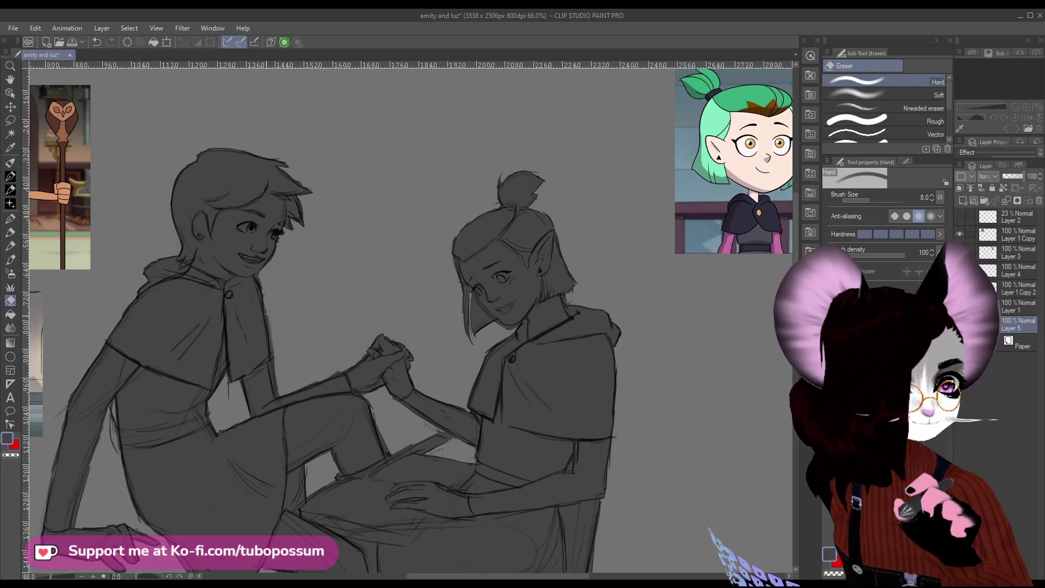
left_click_drag(266, 313, 271, 353)
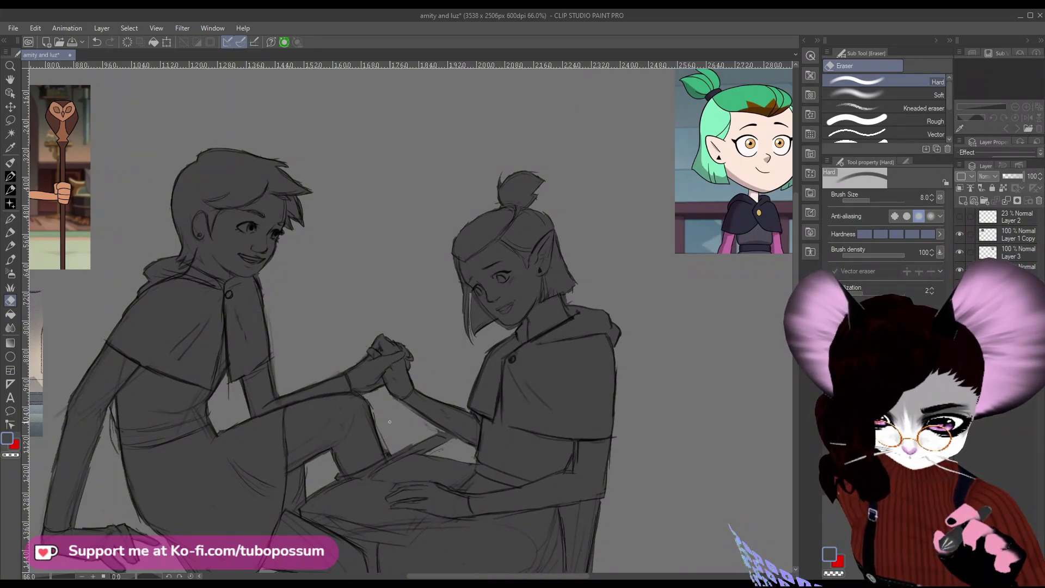
scroll(390, 421, "down", 2)
scroll(101, 525, "up", 1)
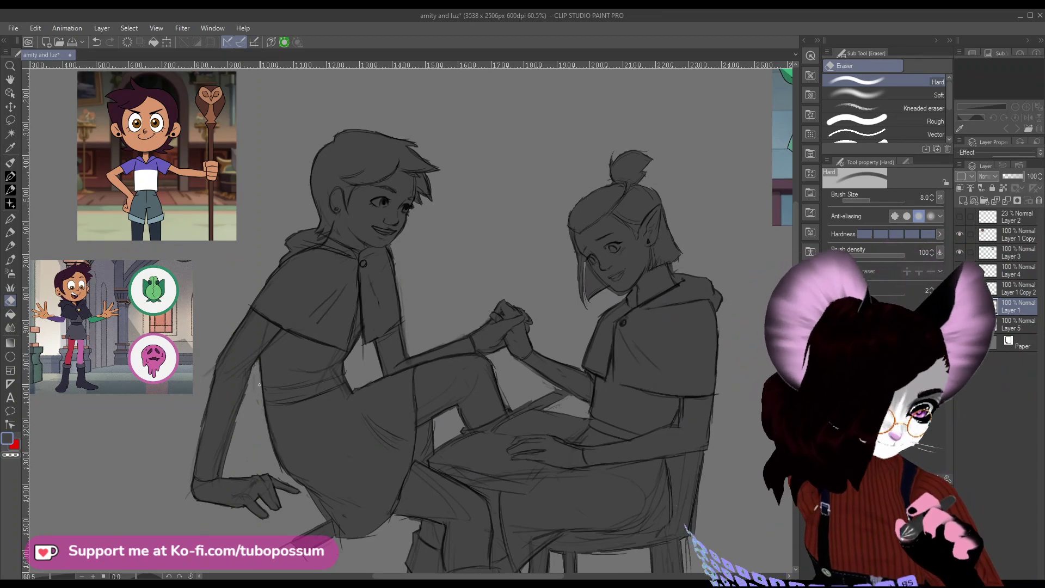
Clean up the stray marks beside the stool's rear leg with the Hard eraser at size 15.
scroll(254, 383, "down", 3)
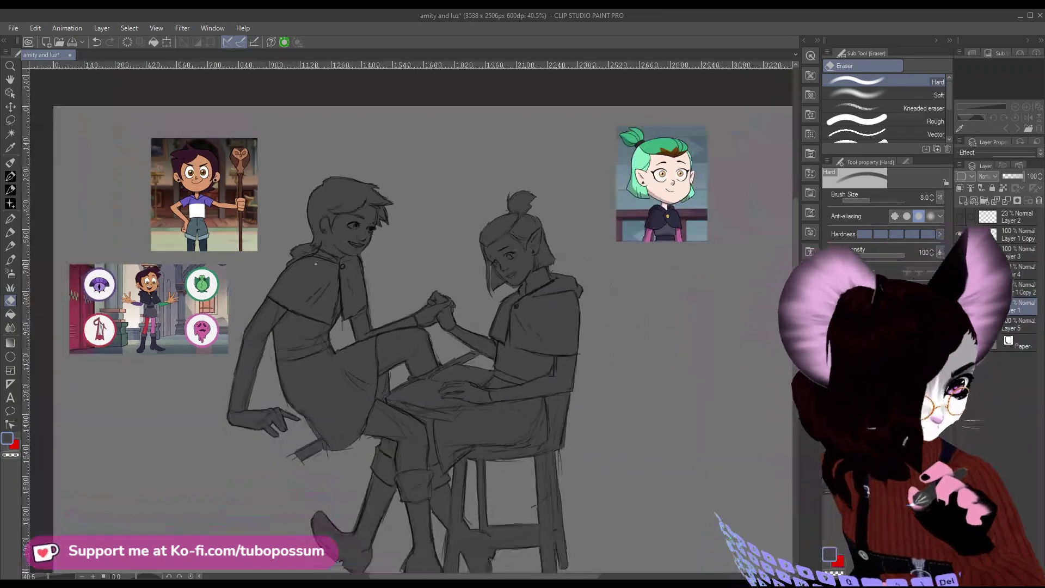
scroll(381, 452, "up", 1)
scroll(362, 417, "up", 1)
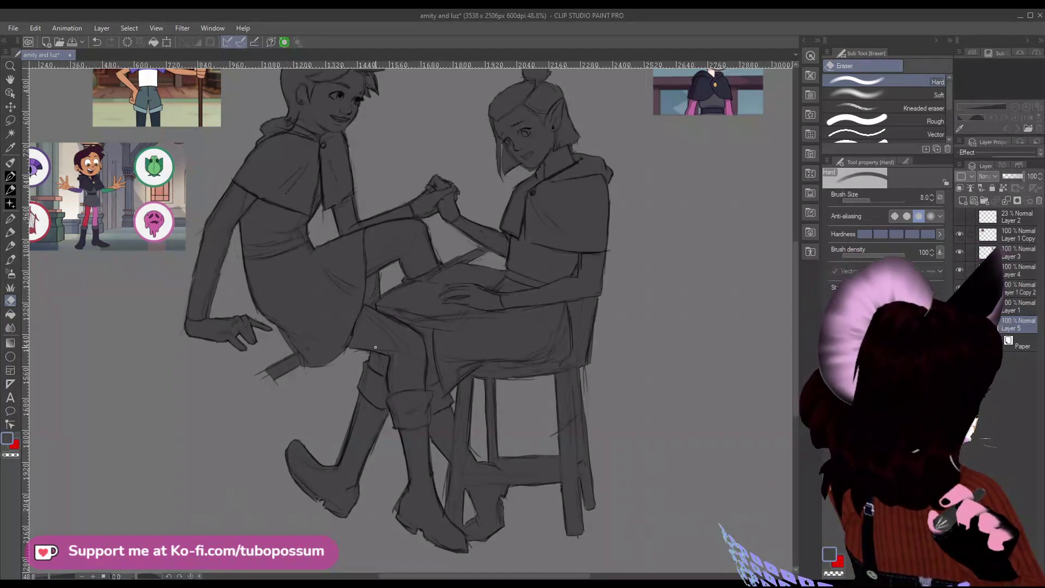
scroll(430, 336, "down", 1)
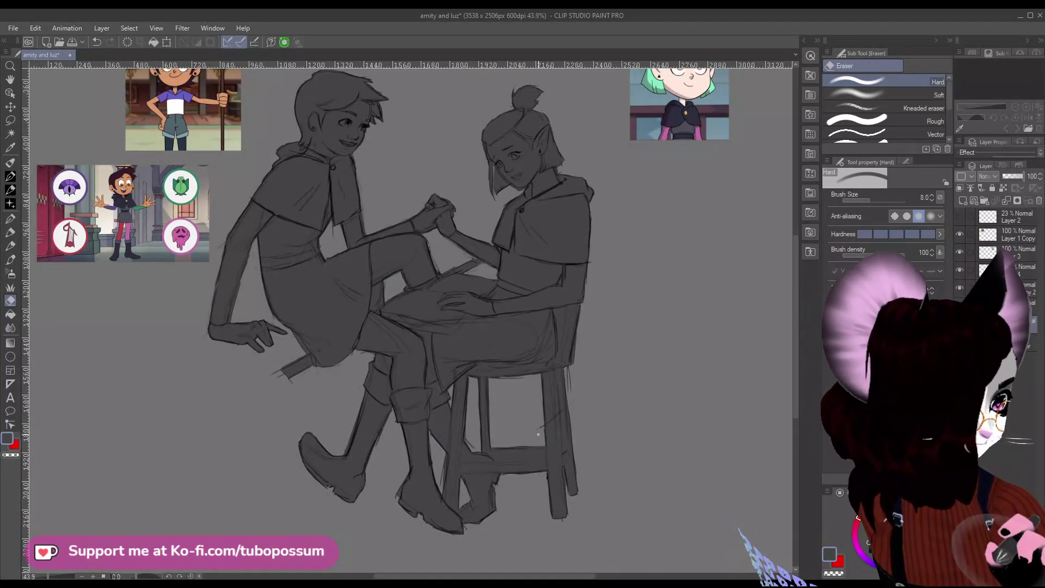
key("bracketright")
key("bracketright")
key("bracketright")
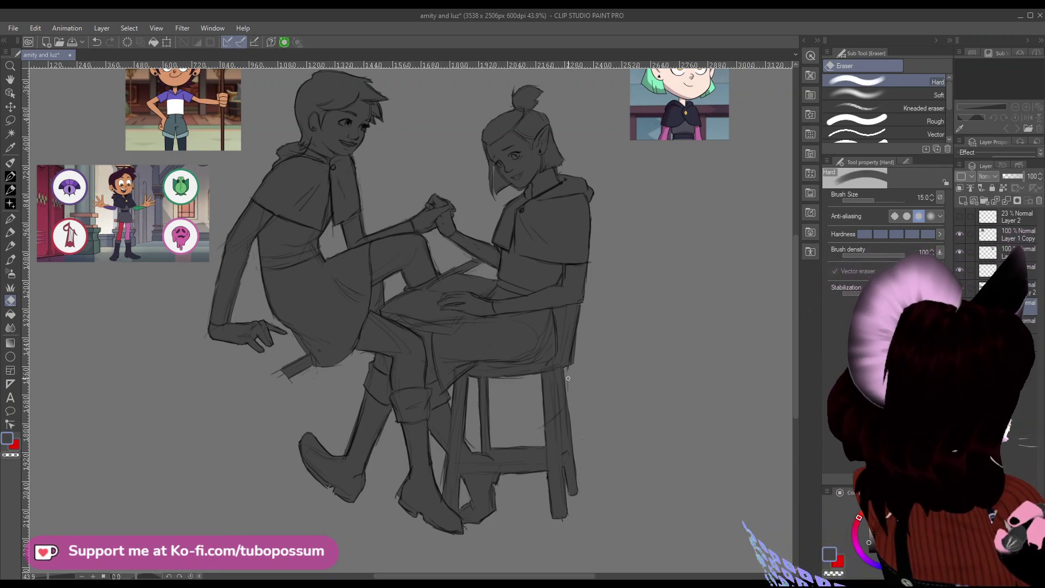
Check the whole silhouette and set the Hard eraser to size 6 for fine cleanup around both heads.
scroll(571, 367, "down", 4)
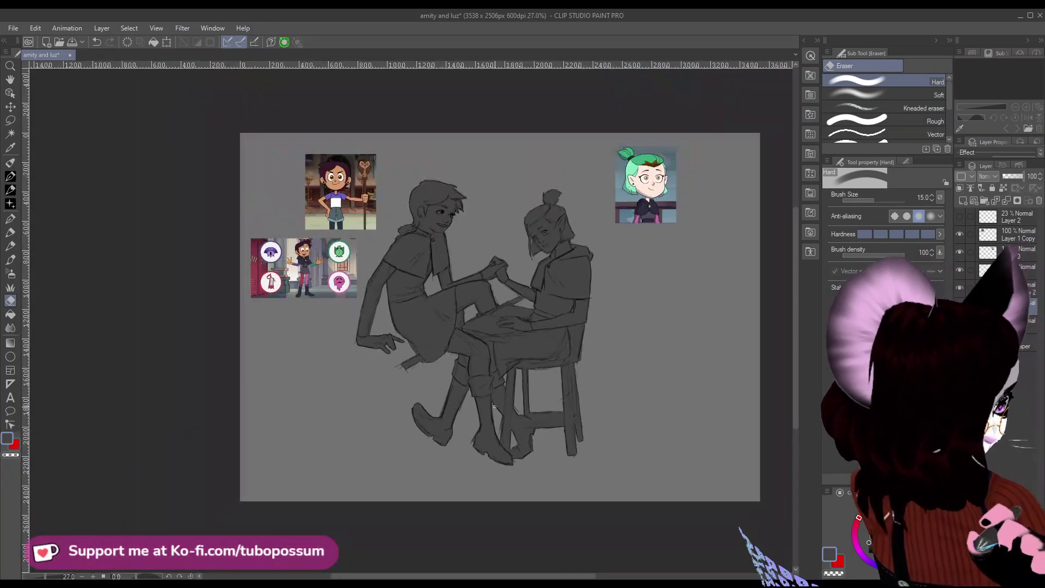
scroll(484, 401, "down", 1)
scroll(483, 407, "up", 2)
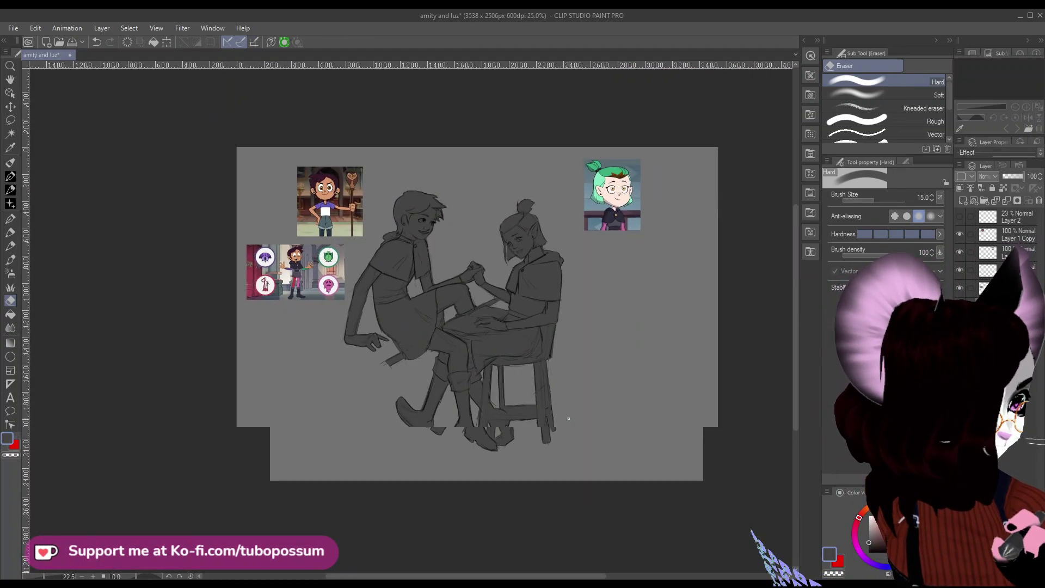
scroll(412, 293, "up", 6)
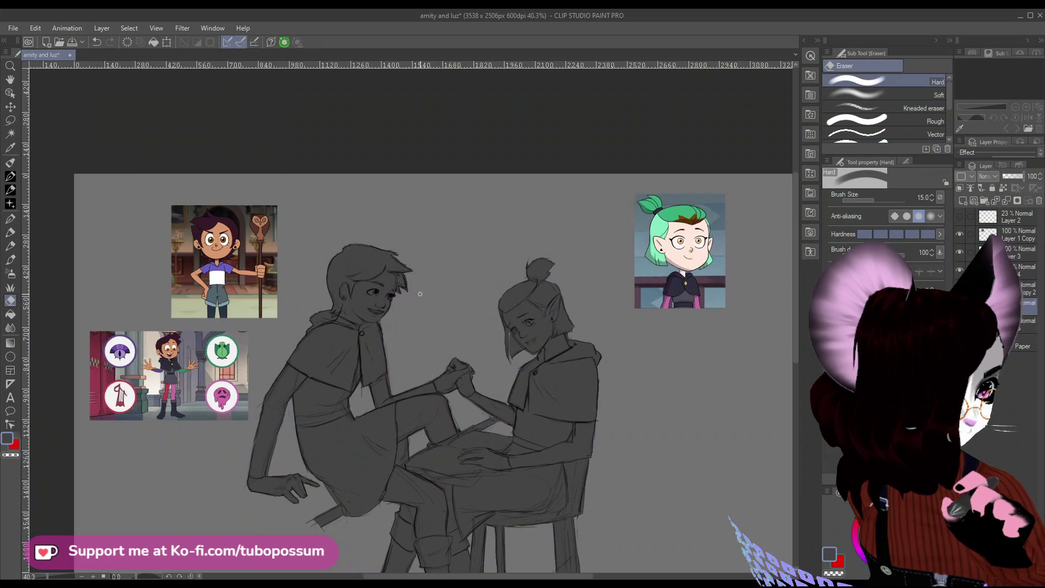
key("bracketleft")
key("bracketleft")
key("bracketleft")
key("bracketleft")
key("bracketleft")
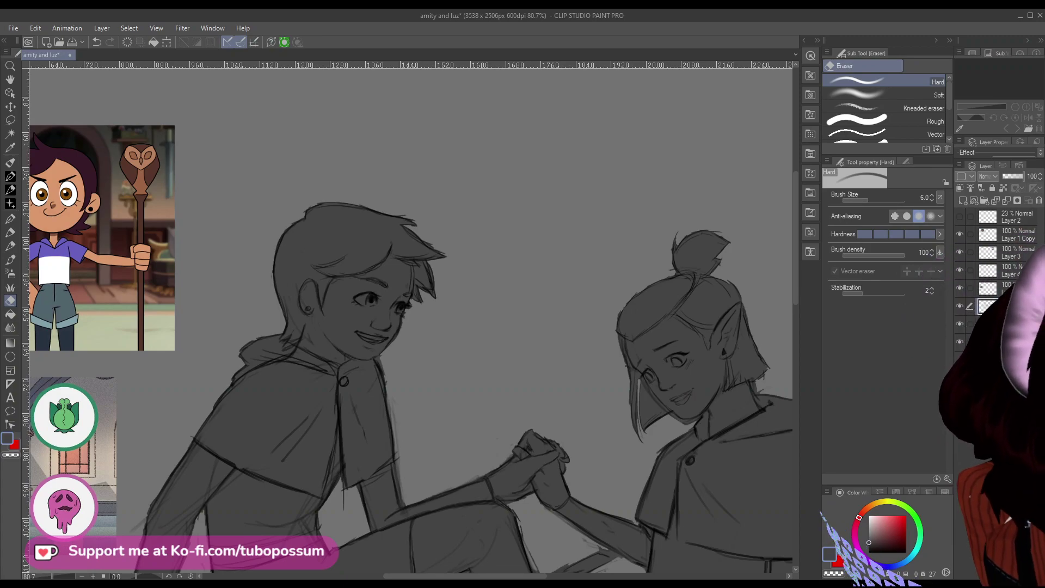
Try merging the visible artwork layers into a single layer, undoing the merge.
left_click(1012, 234)
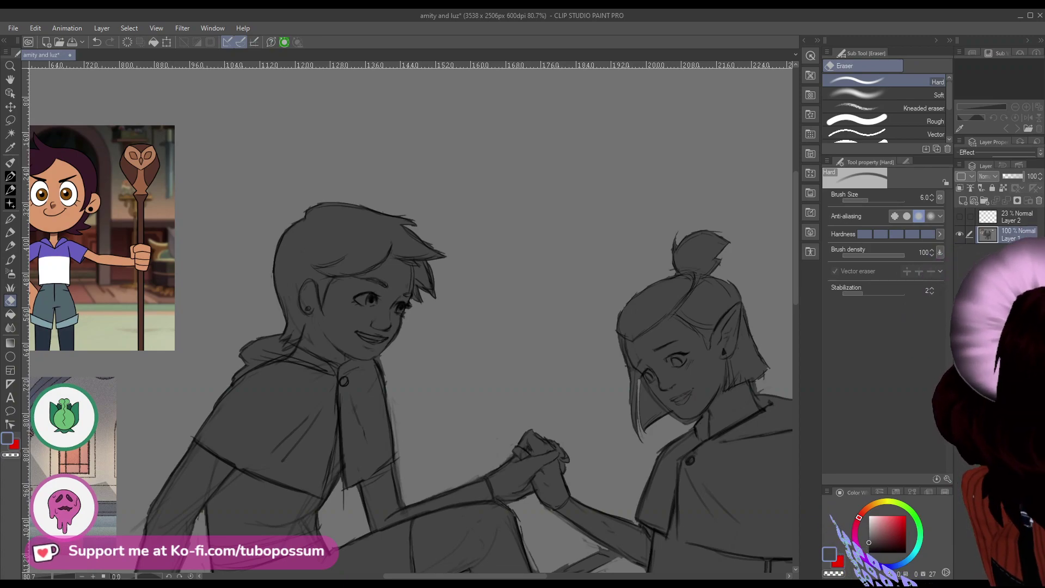
key("ctrl+z")
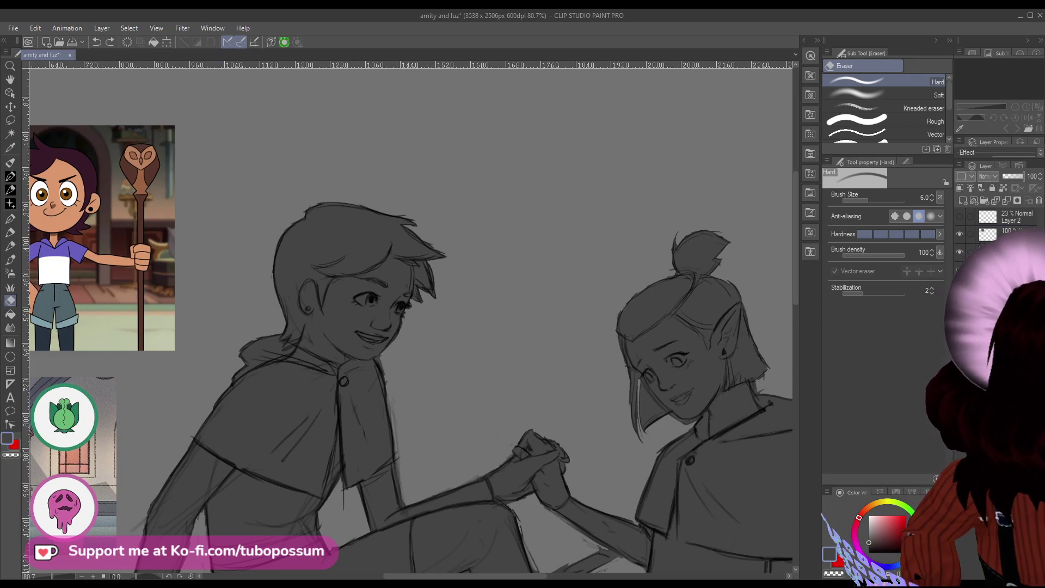
key("ctrl+y")
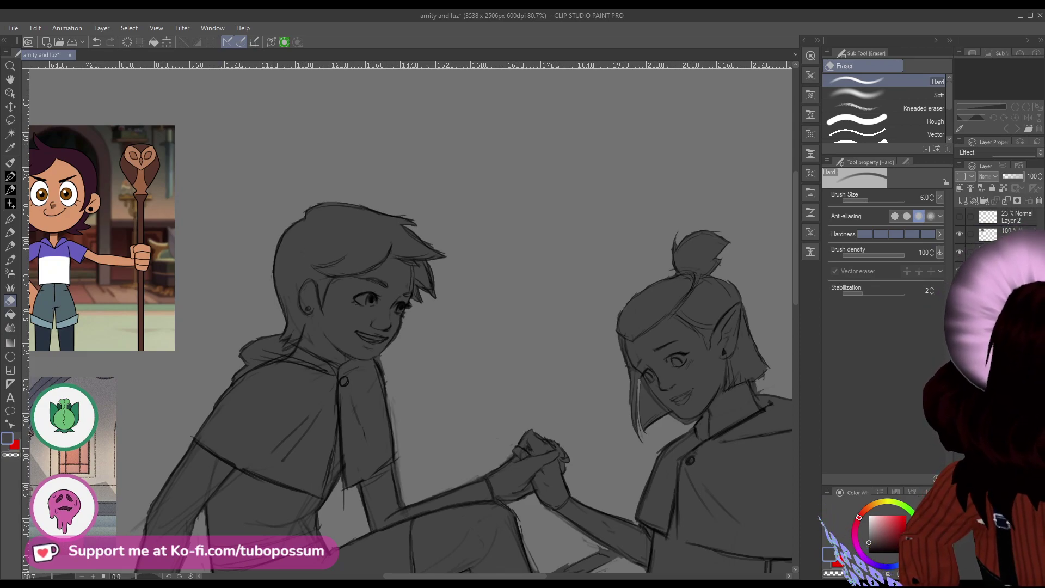
Examine the silhouette's edges around both heads, the capes, the joined hands and the boots for stray marks.
key("ctrl+minus")
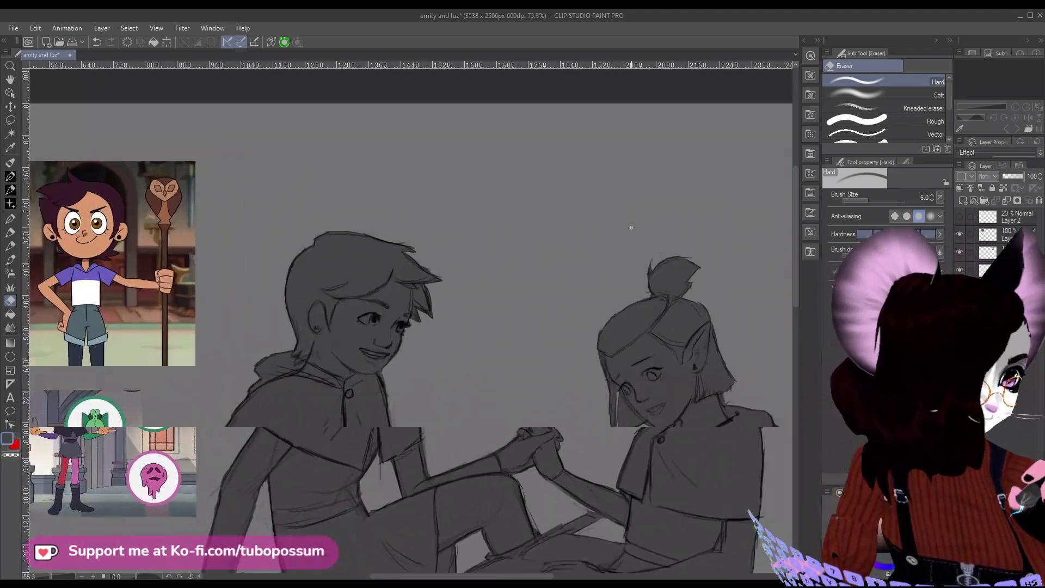
key("ctrl+plus")
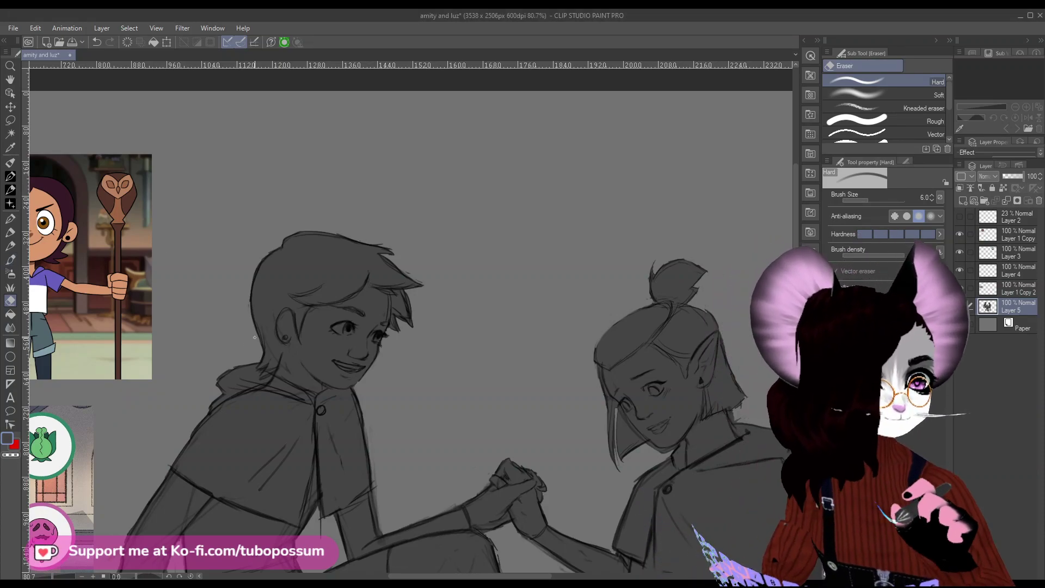
scroll(470, 112, "up", 1)
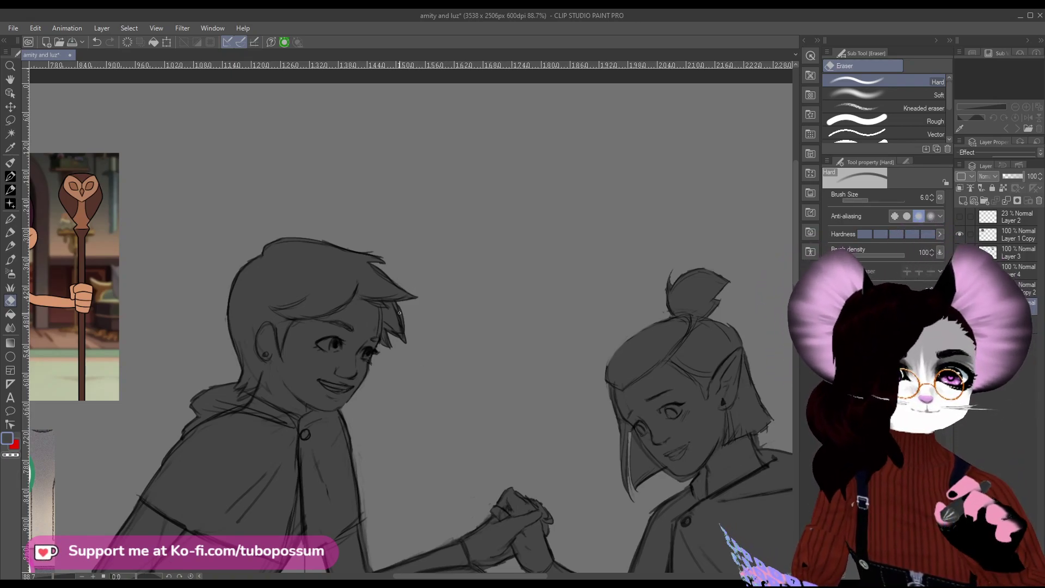
scroll(392, 311, "down", 2)
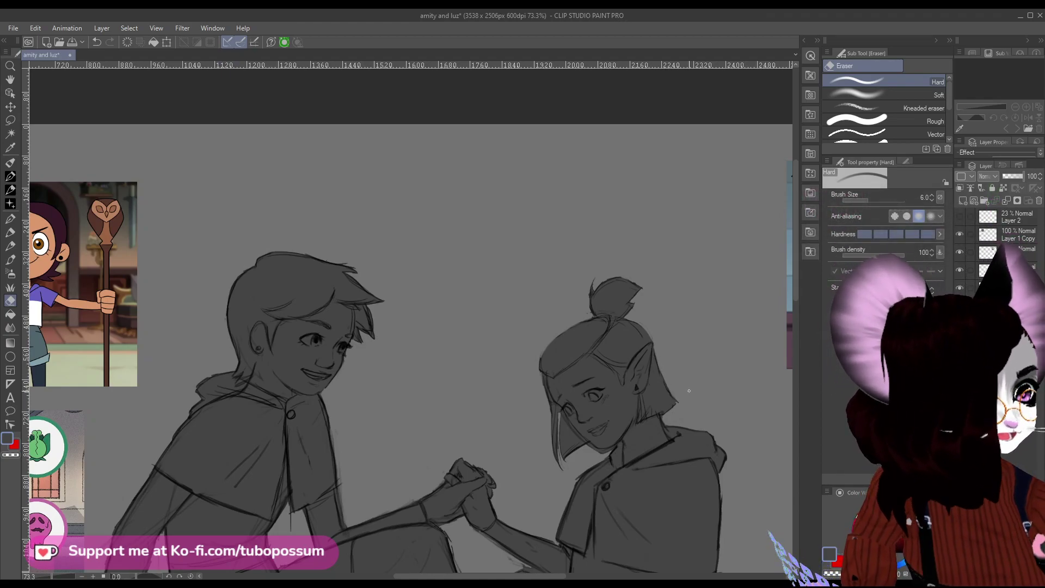
scroll(593, 337, "down", 3)
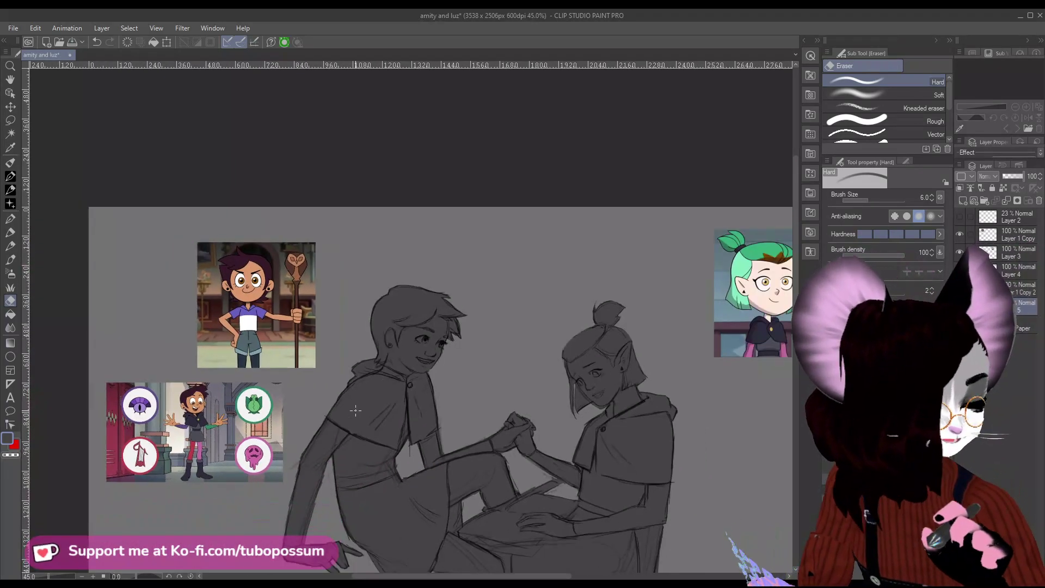
scroll(356, 410, "up", 2)
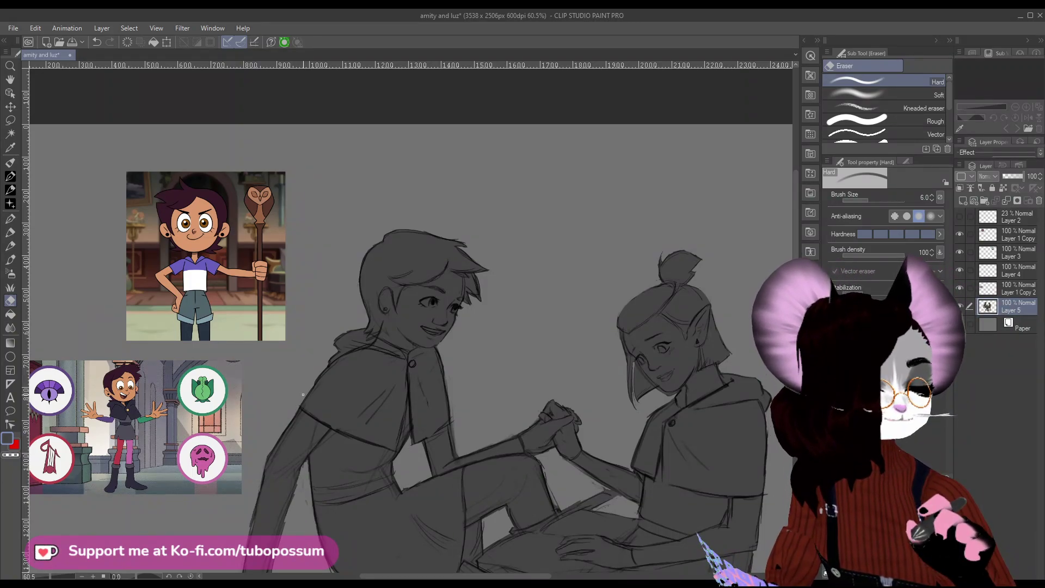
scroll(302, 394, "down", 2)
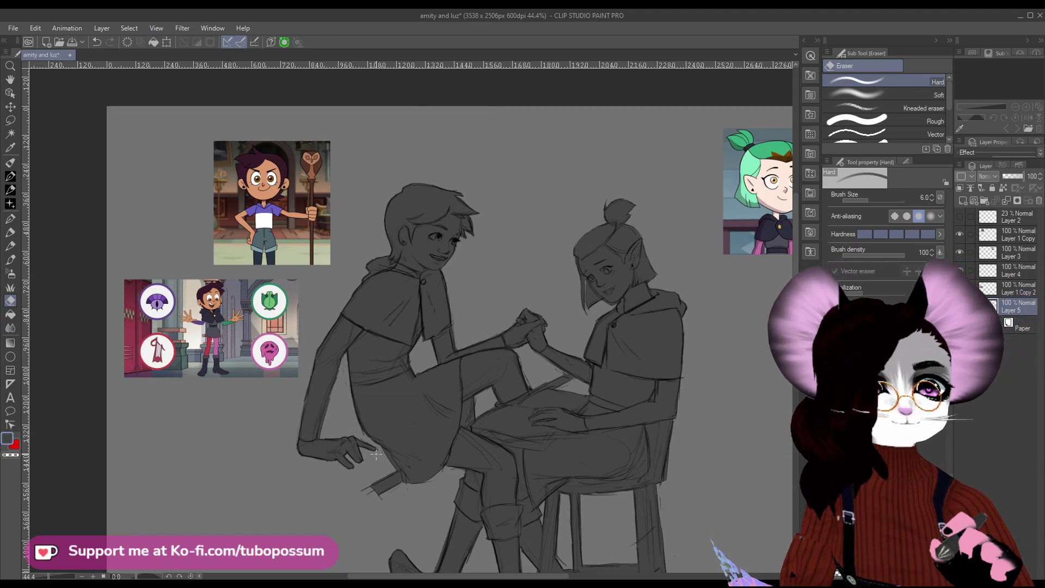
scroll(413, 445, "down", 3)
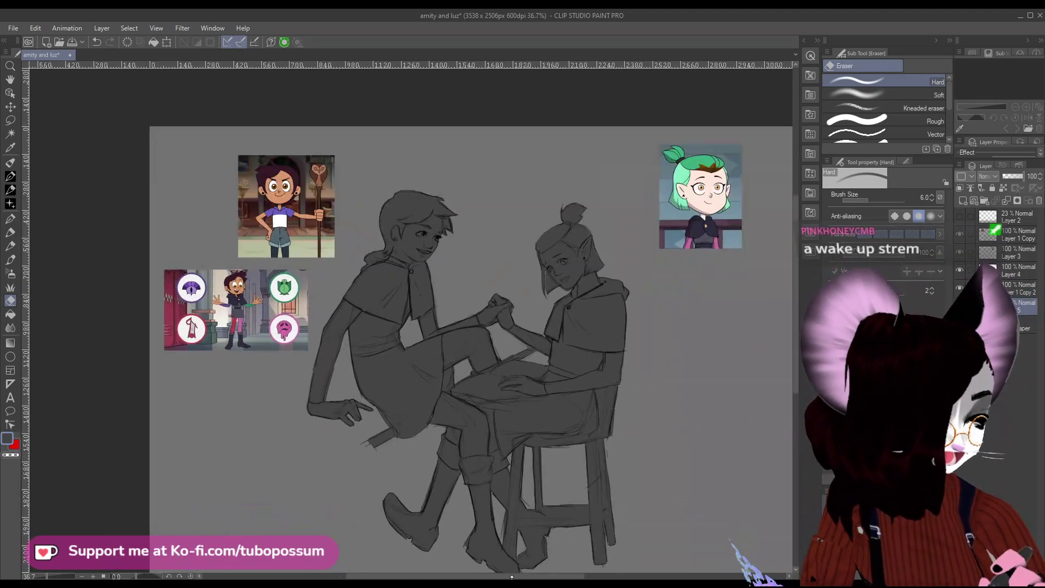
scroll(472, 550, "up", 2)
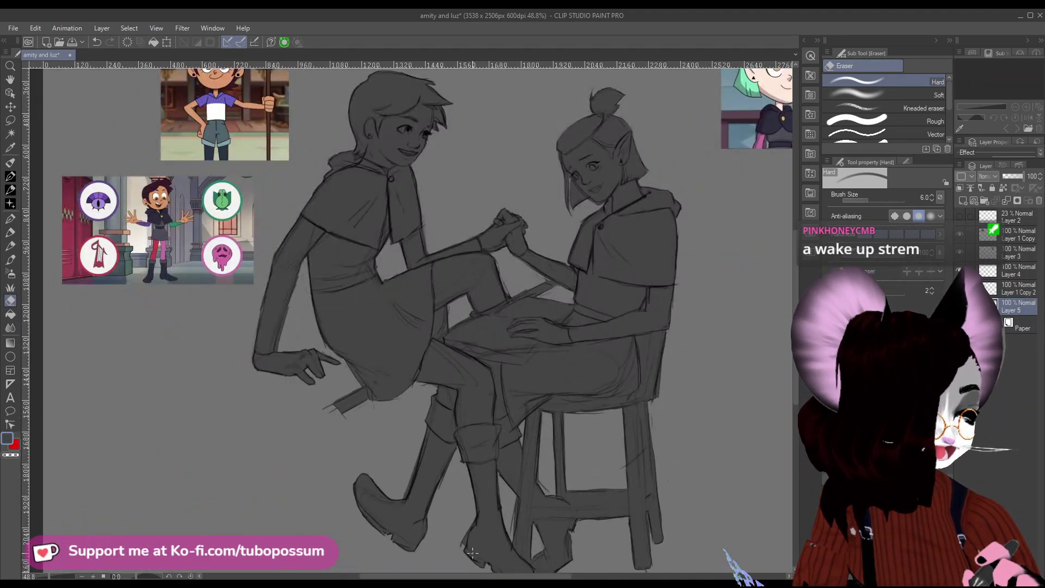
Erase the stray marks around the stool legs and the bar end beneath Luz's skirt with the Hard eraser at size 12.
key("bracketright")
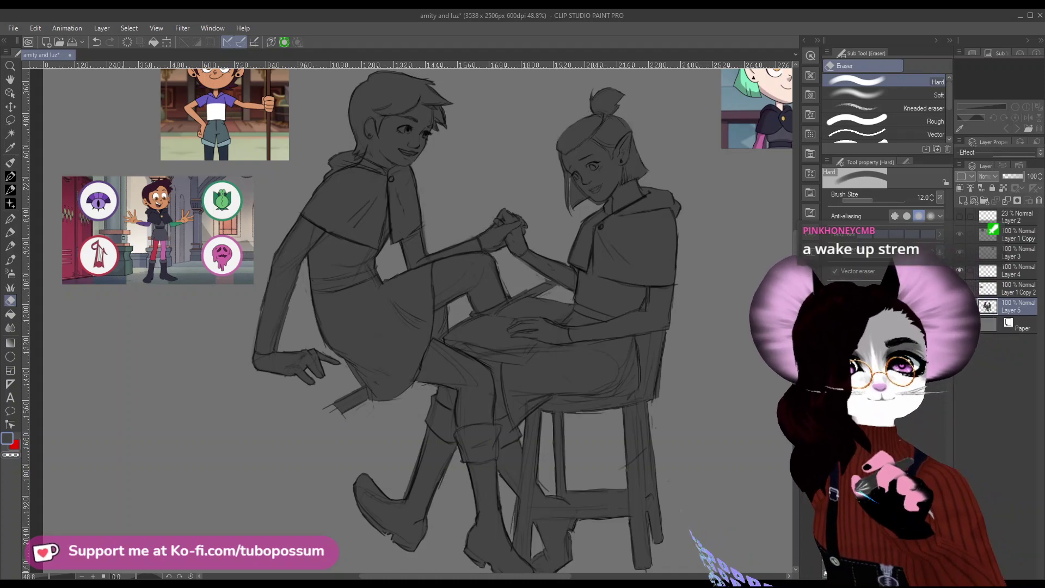
scroll(208, 284, "down", 4)
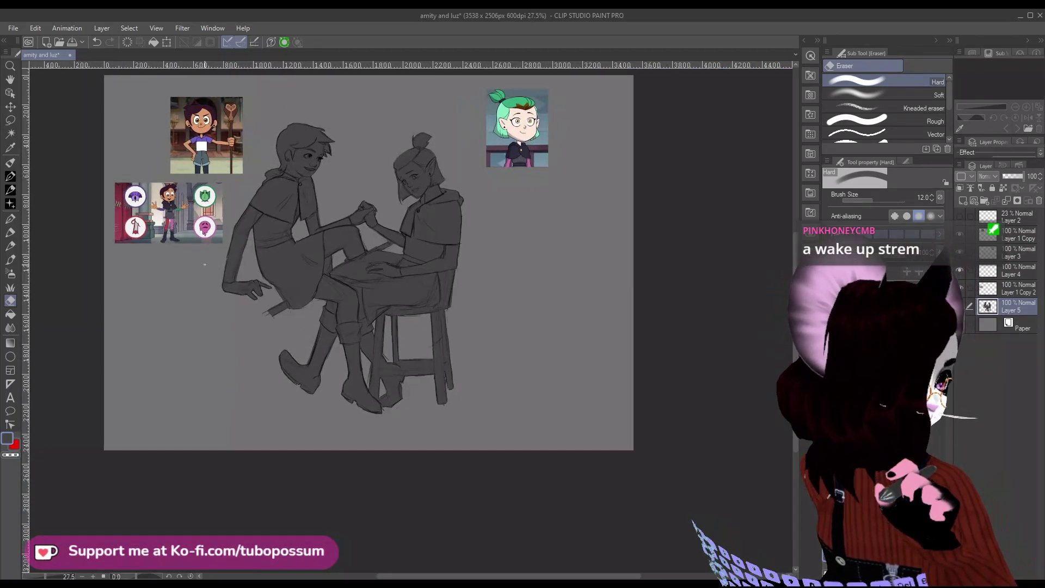
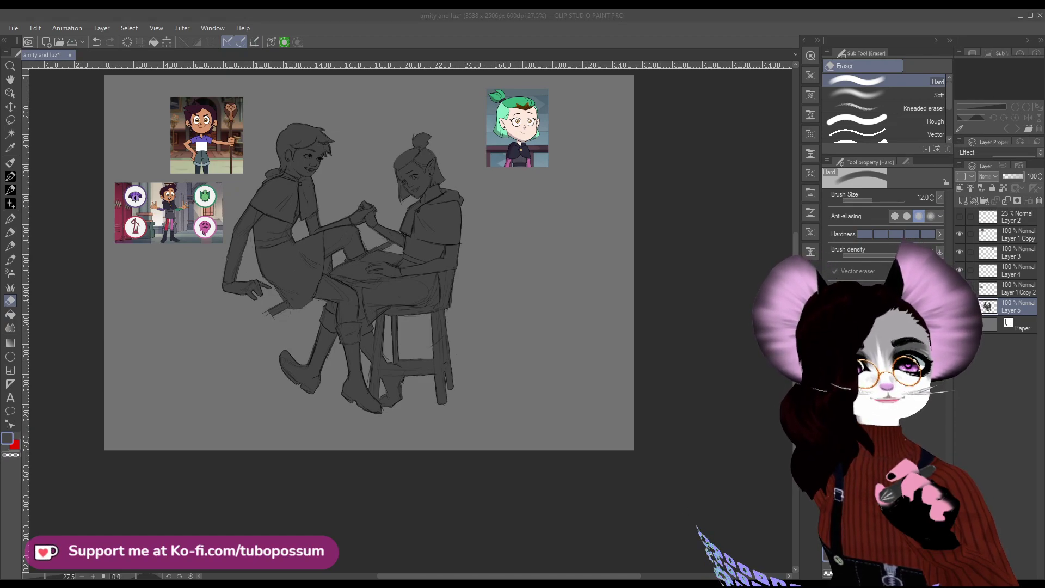
left_click(205, 266)
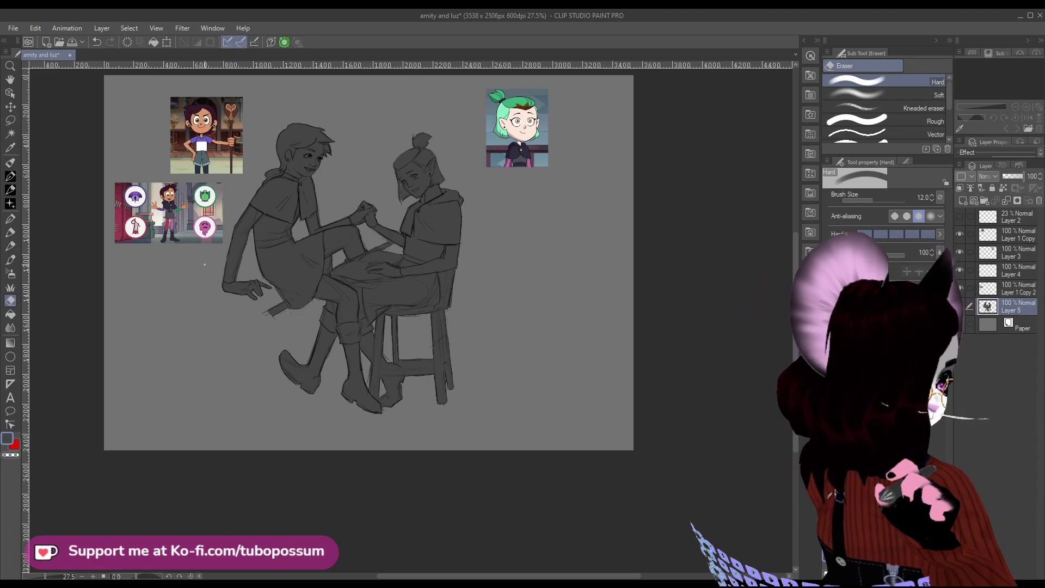
scroll(354, 410, "up", 6)
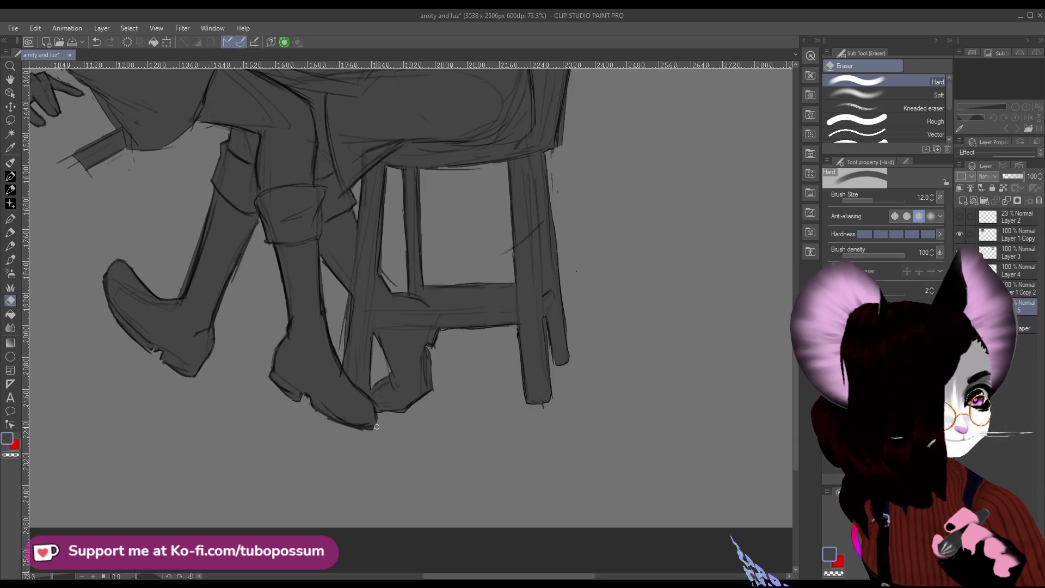
scroll(379, 421, "down", 2)
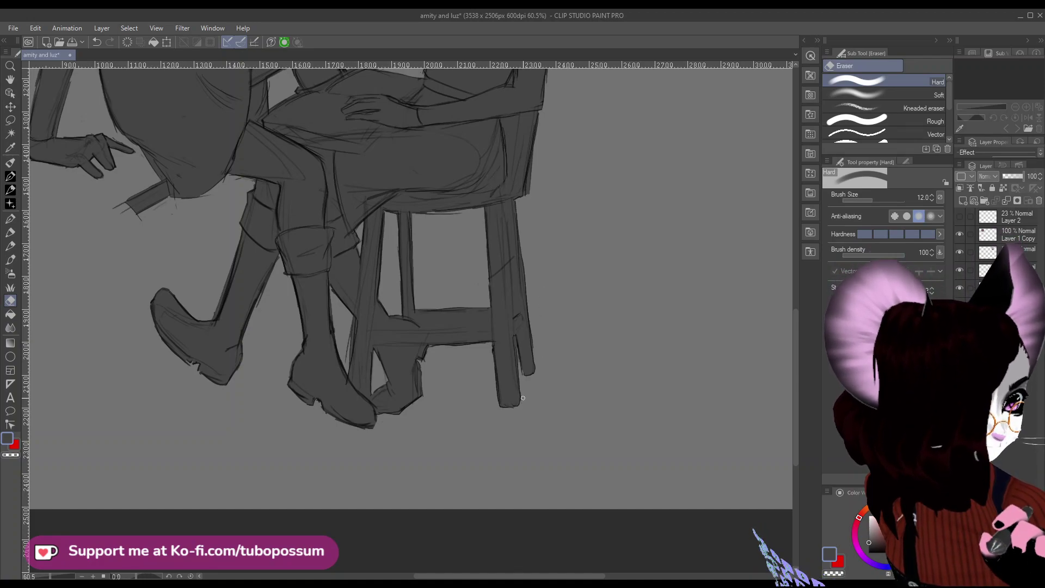
scroll(521, 426, "down", 1)
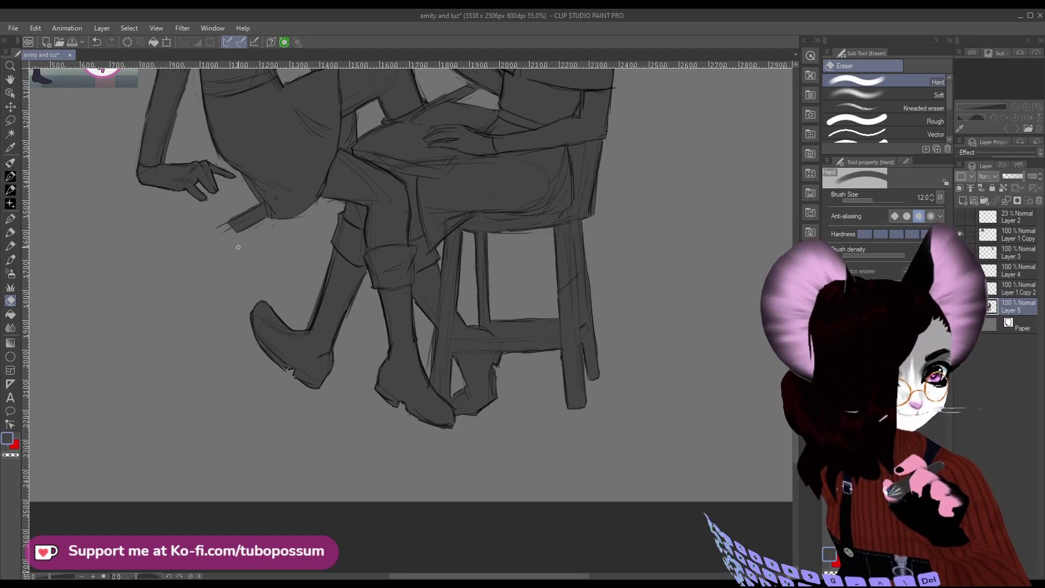
left_click_drag(228, 230, 236, 240)
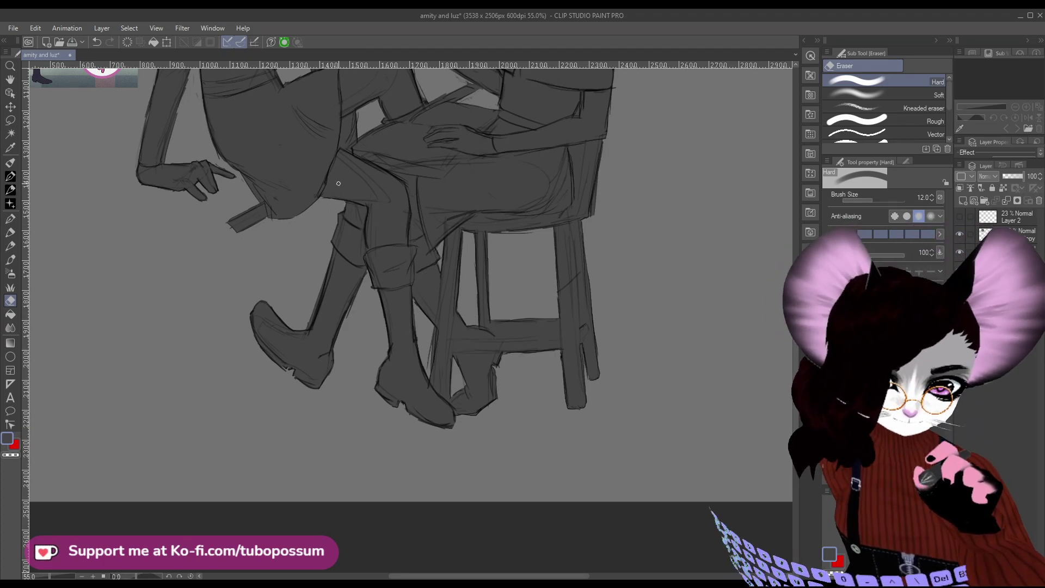
scroll(408, 88, "down", 4)
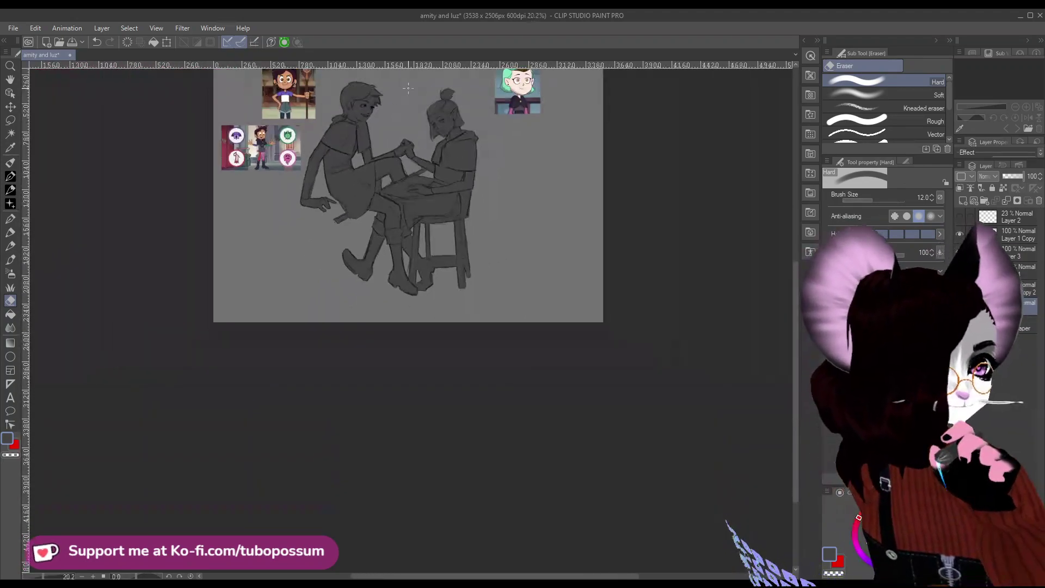
scroll(436, 53, "down", 1)
scroll(438, 60, "up", 2)
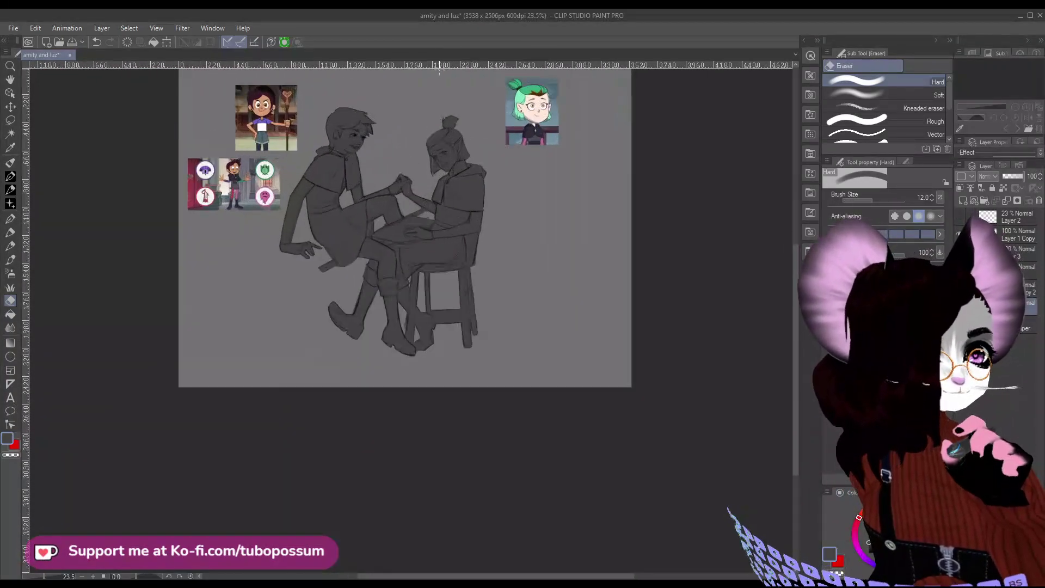
scroll(369, 104, "up", 4)
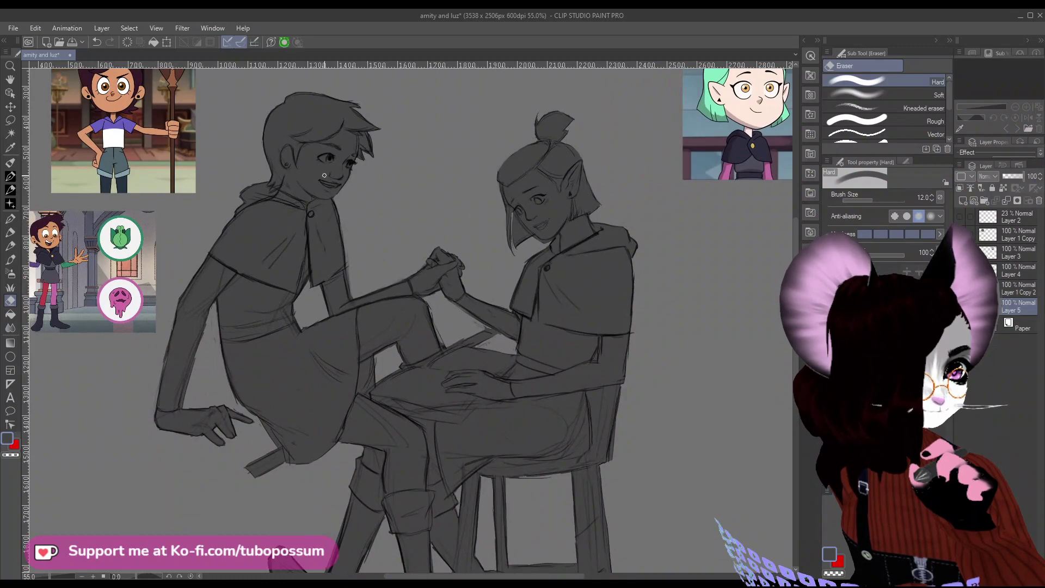
Set the Hard eraser to size 6 for fine cleanup around Amity's chin and the front of Luz's cape.
scroll(325, 175, "down", 3)
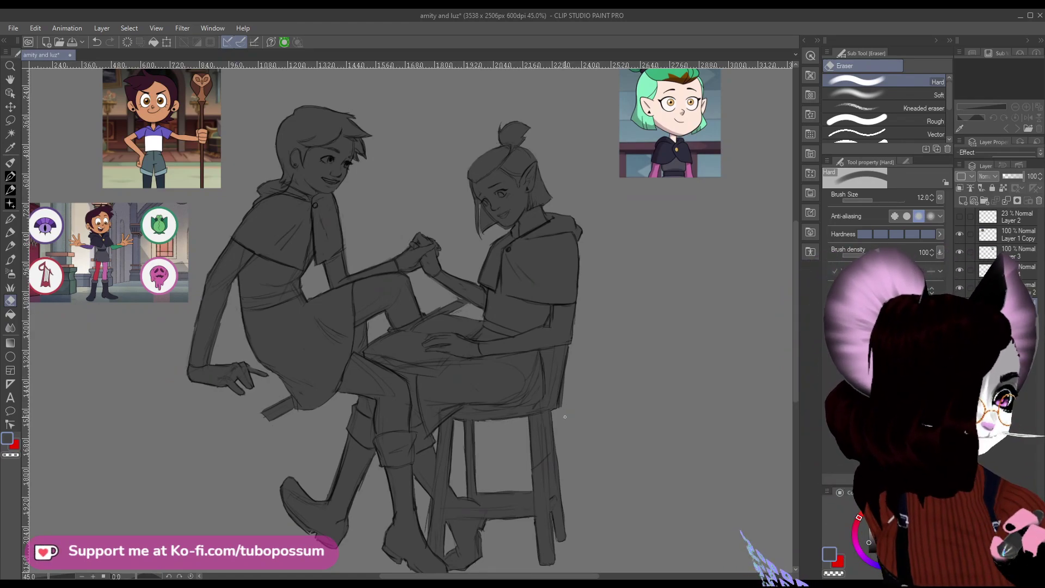
scroll(565, 417, "down", 2)
scroll(482, 218, "up", 4)
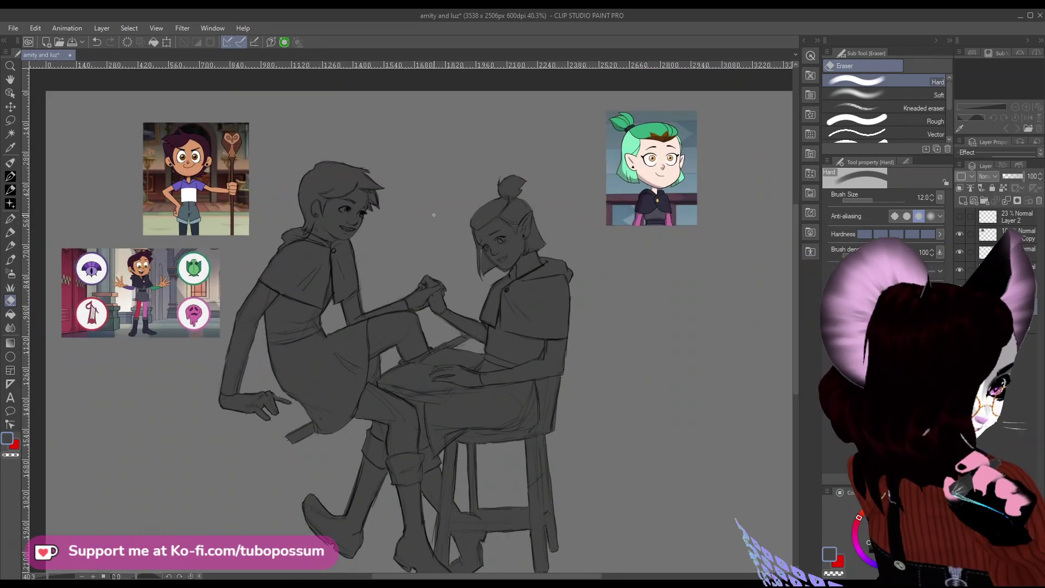
scroll(481, 217, "up", 1)
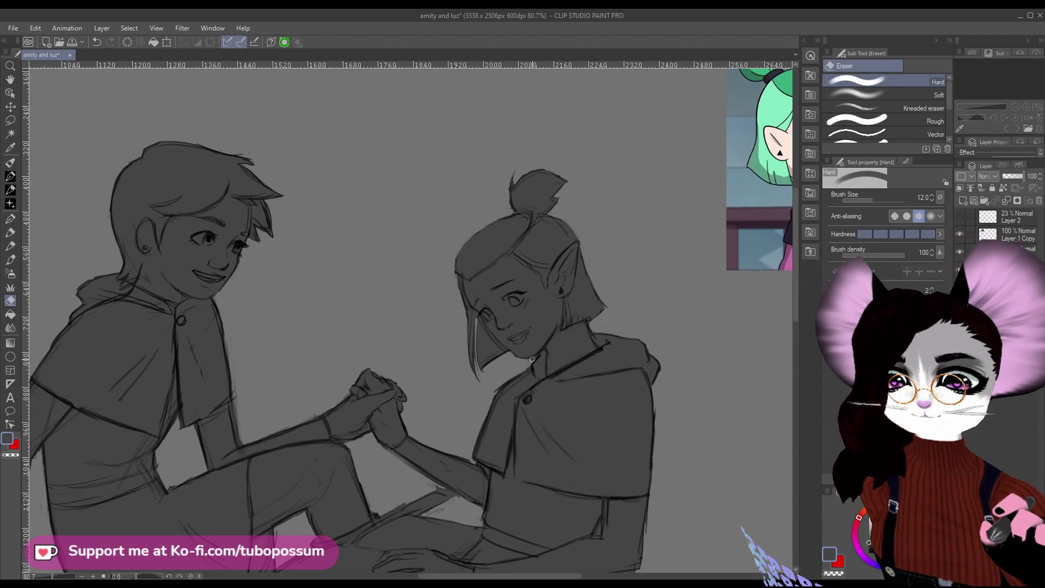
key("bracketleft")
key("bracketleft")
key("bracketleft")
key("bracketleft")
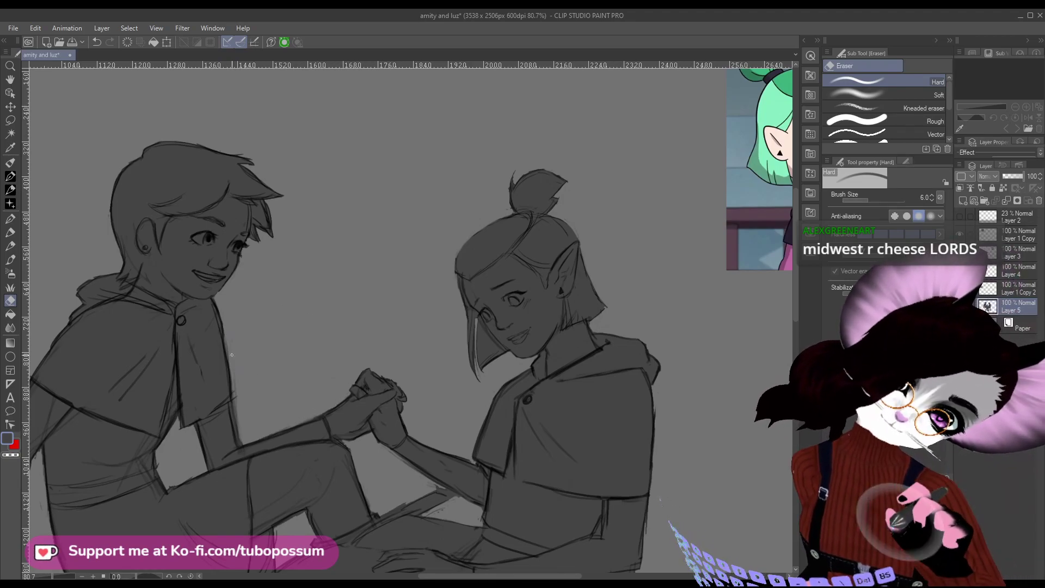
Erase the stray edge along the front of Luz's cape and her upper arm with the Hard eraser at size 15.
key("bracketright")
key("bracketright")
key("bracketright")
key("bracketright")
key("bracketright")
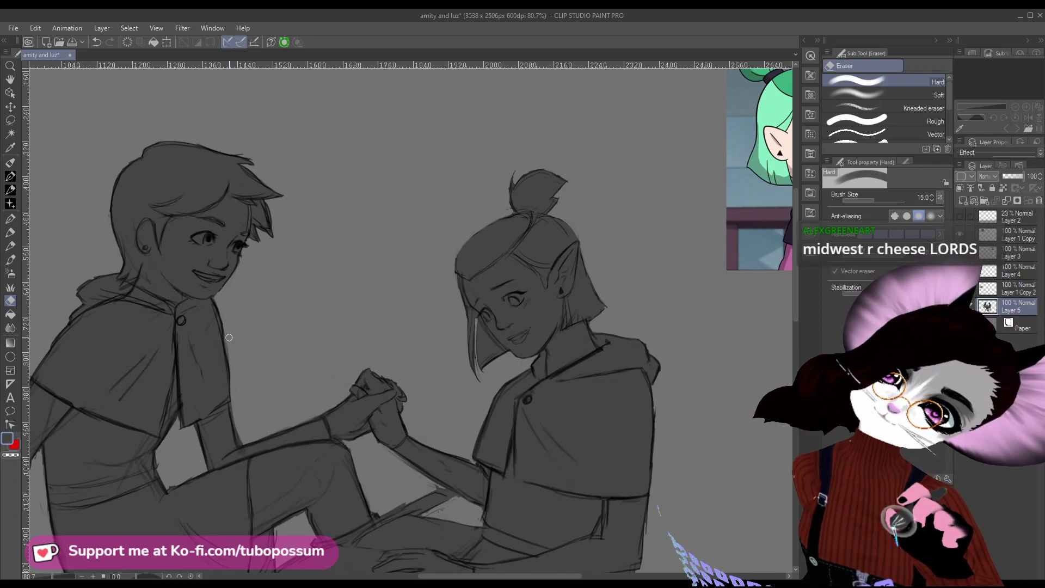
left_click_drag(216, 308, 243, 442)
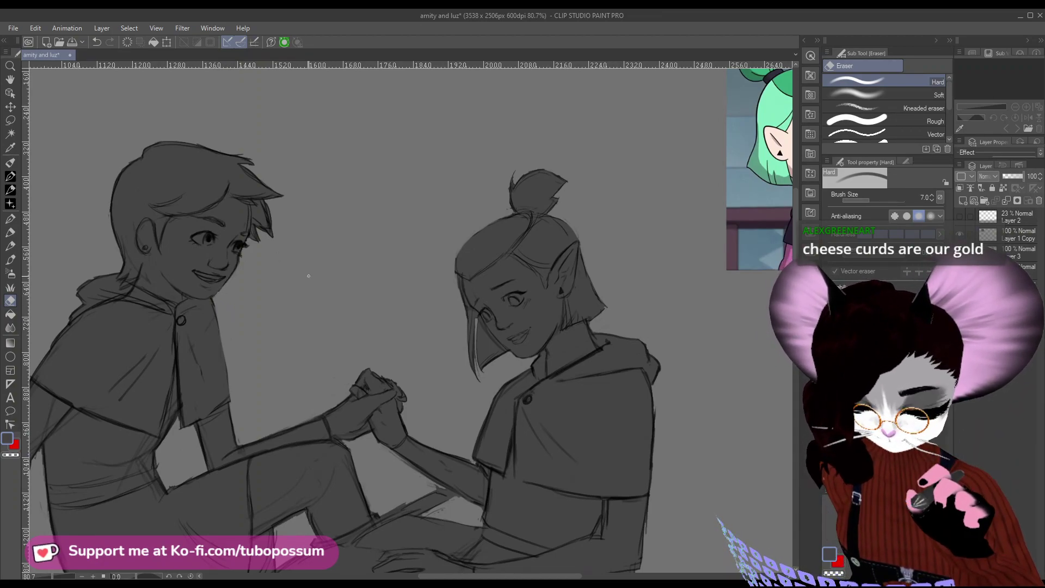
Examine the silhouette around both figures' heads, capes and joined hands for leftover stray marks.
scroll(336, 275, "down", 2)
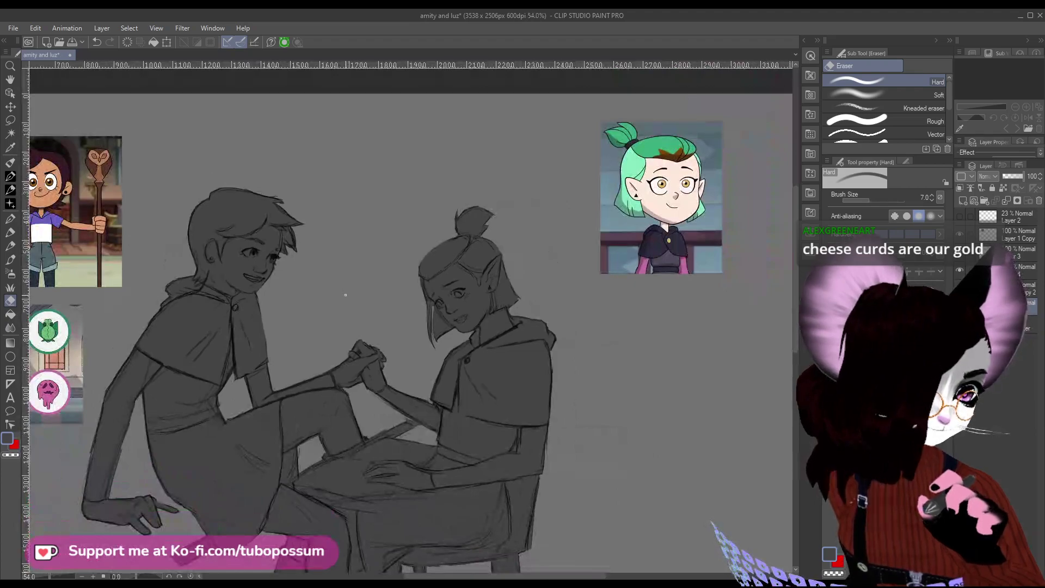
scroll(345, 295, "down", 2)
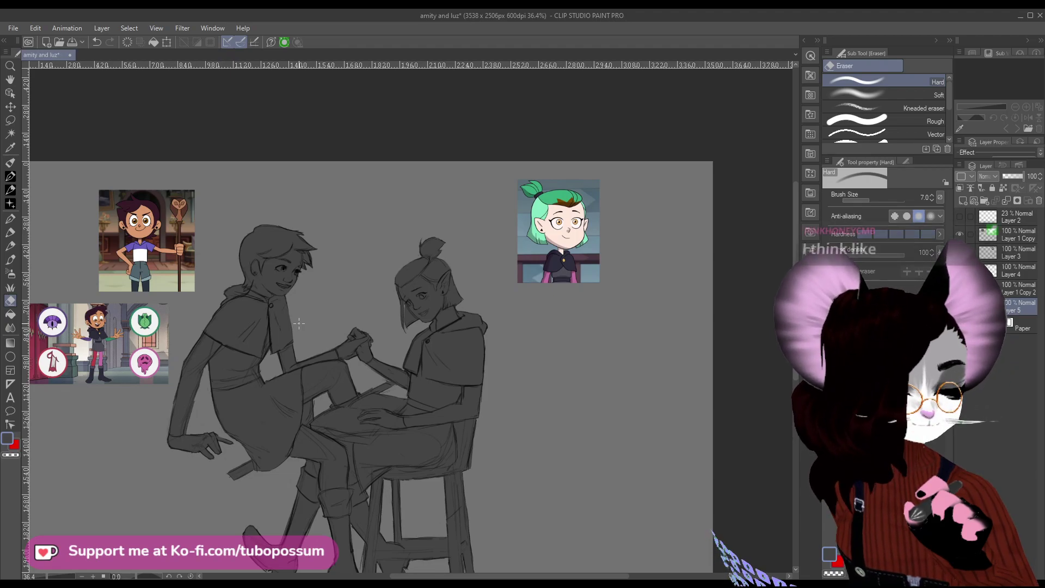
scroll(348, 283, "down", 1)
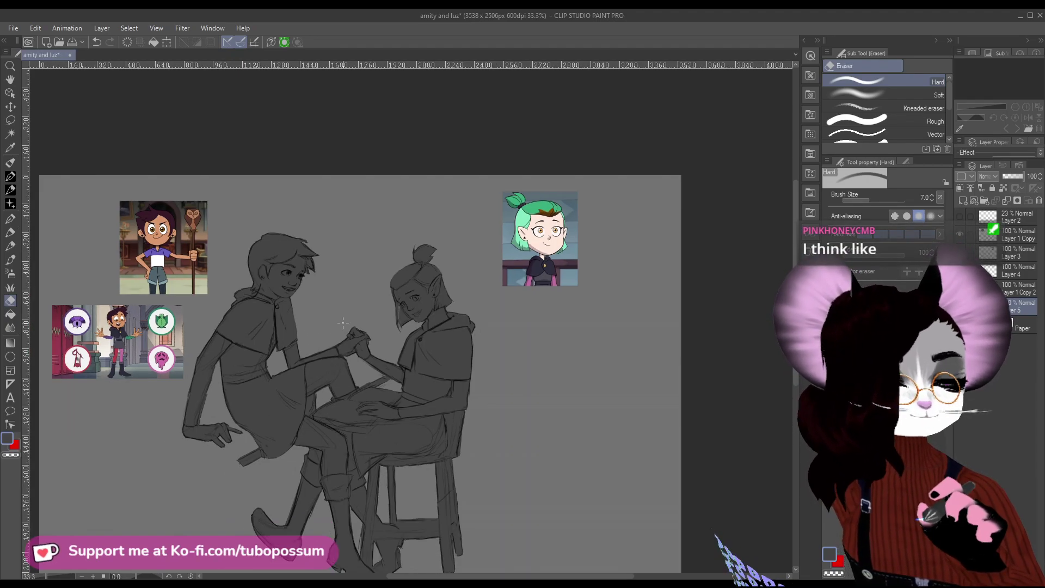
scroll(446, 234, "up", 1)
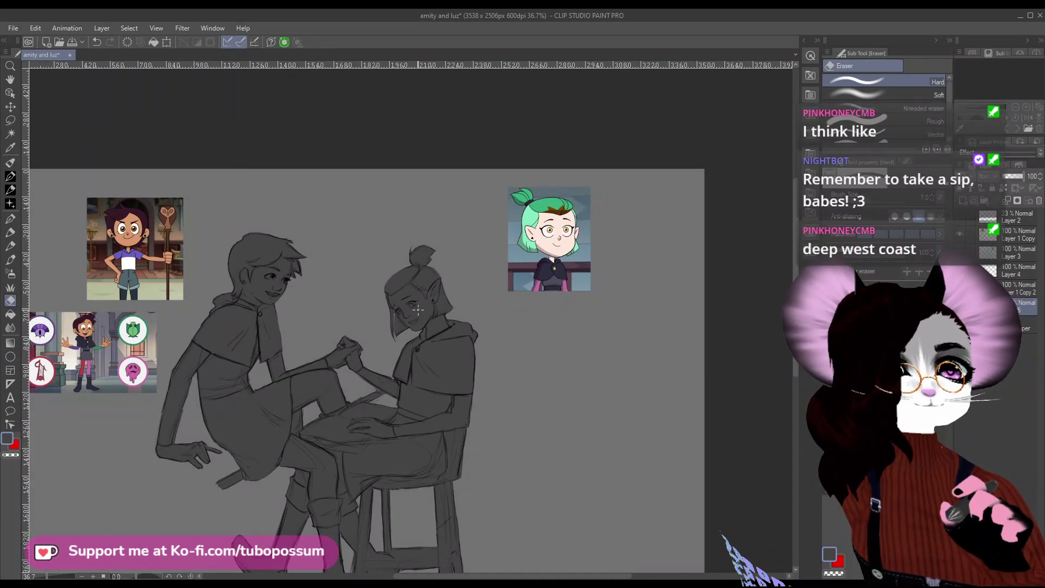
scroll(482, 381, "down", 1)
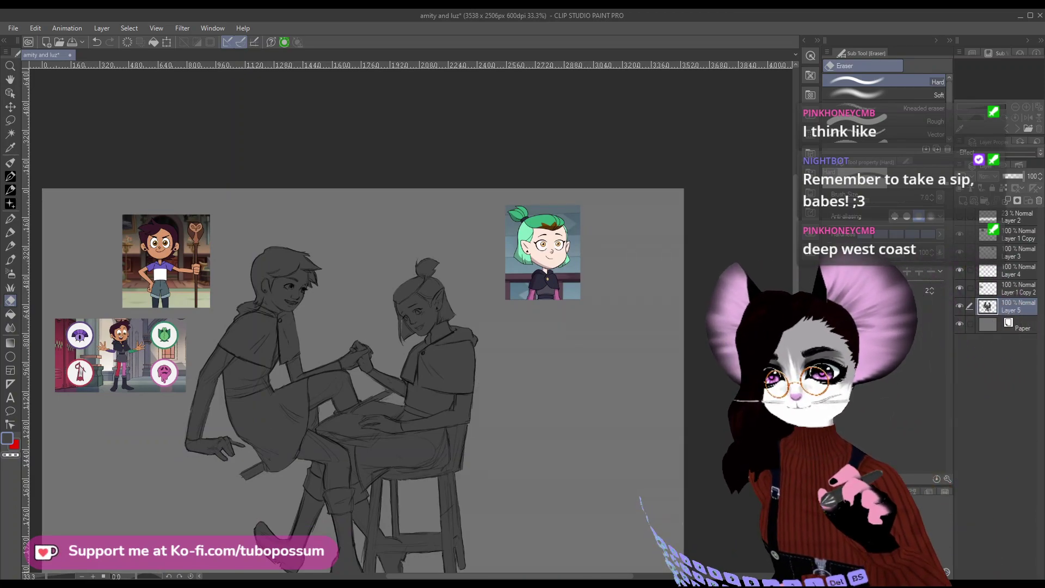
scroll(308, 278, "up", 4)
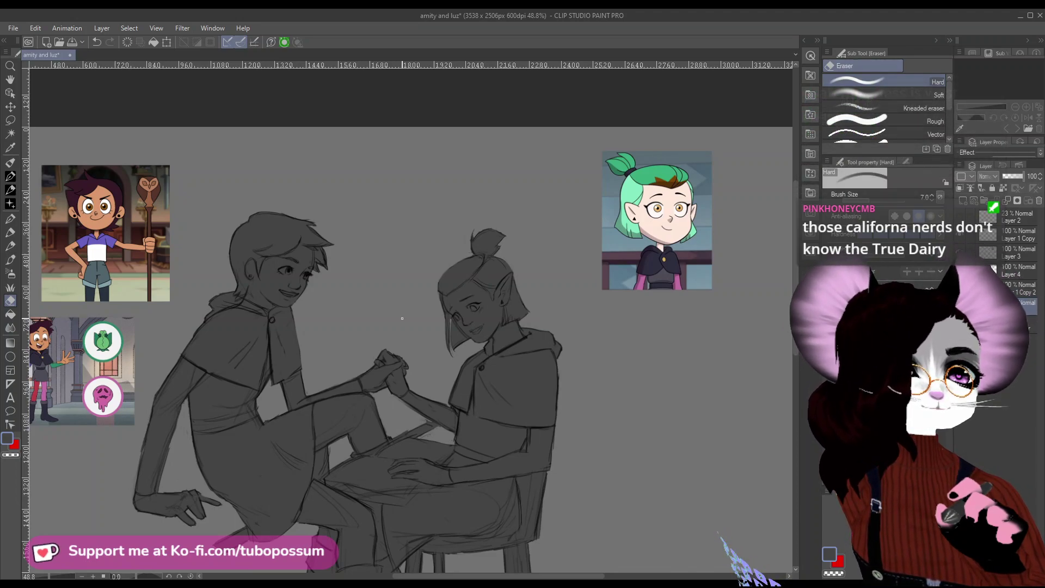
scroll(446, 146, "down", 1)
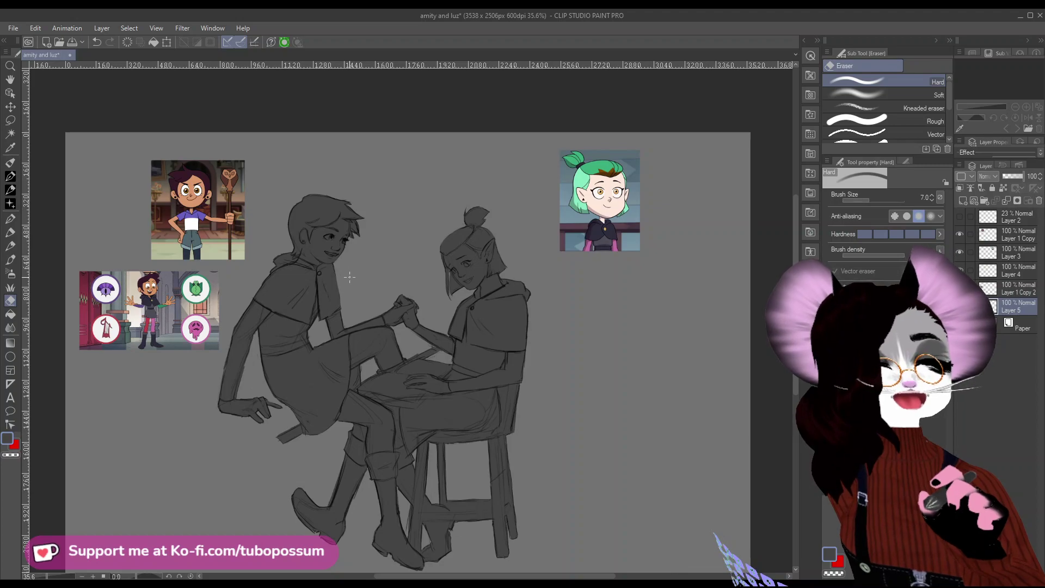
scroll(416, 326, "up", 2)
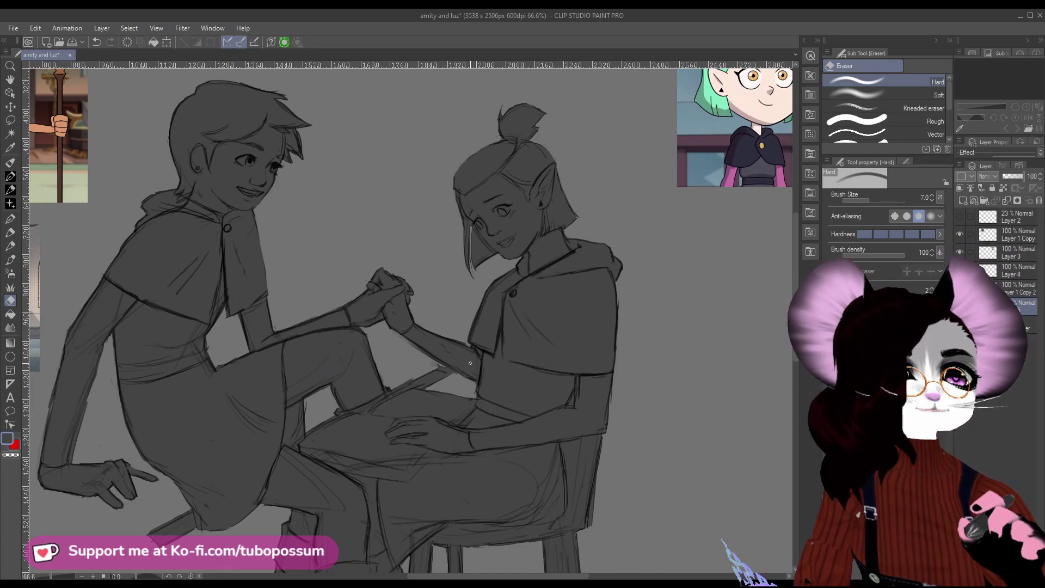
Tidy the silhouette around the bar beneath Amity's forearm, bringing the Hard eraser to size 10.
key("bracketleft")
key("bracketleft")
key("bracketleft")
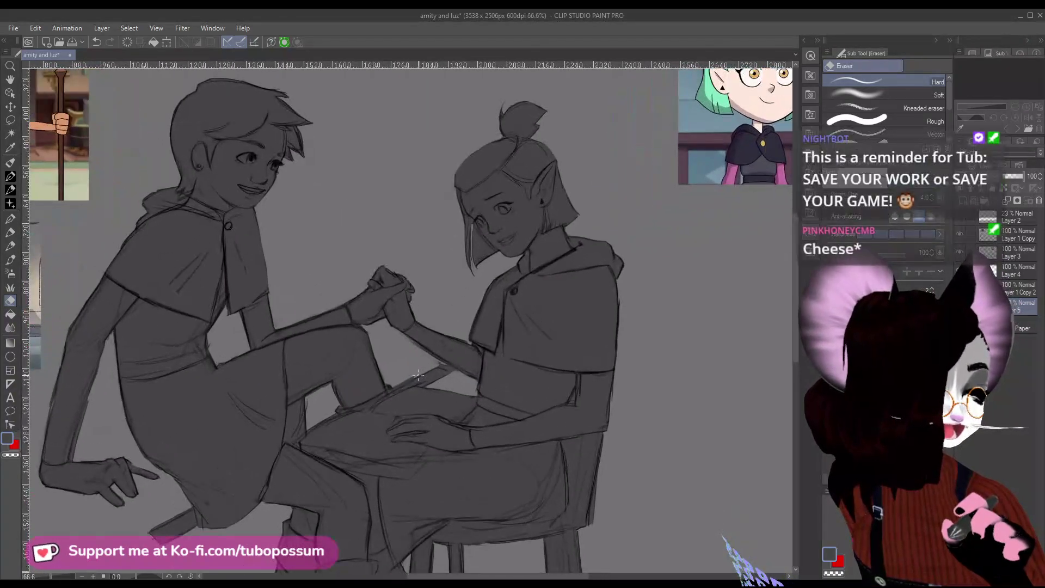
key("bracketright")
key("bracketright")
key("bracketright")
key("bracketright")
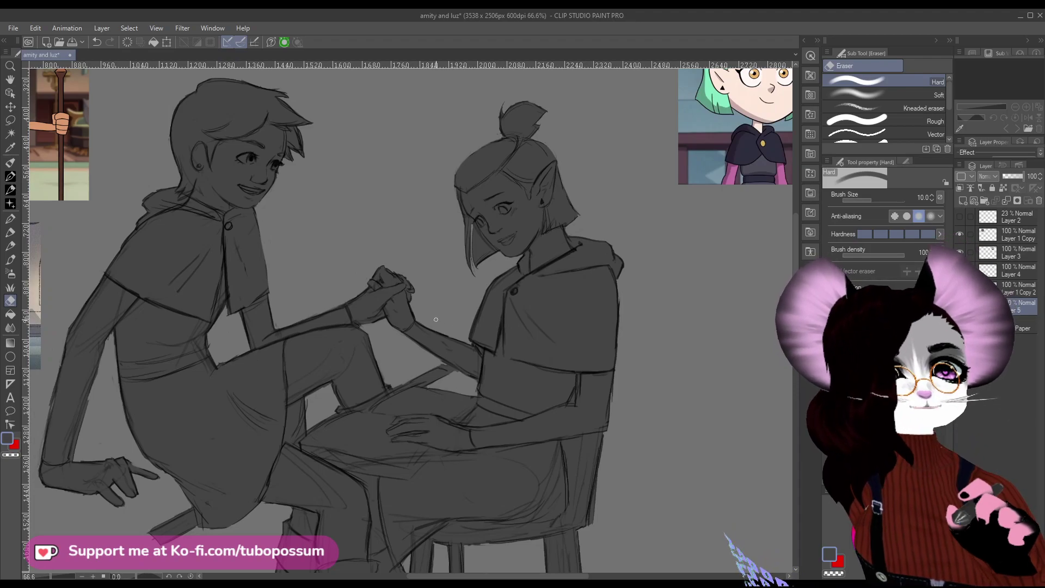
Inspect the silhouette's outer contour along Amity's back, the stool, Luz's skirt and the boots, including a distant overall view.
scroll(377, 382, "down", 3)
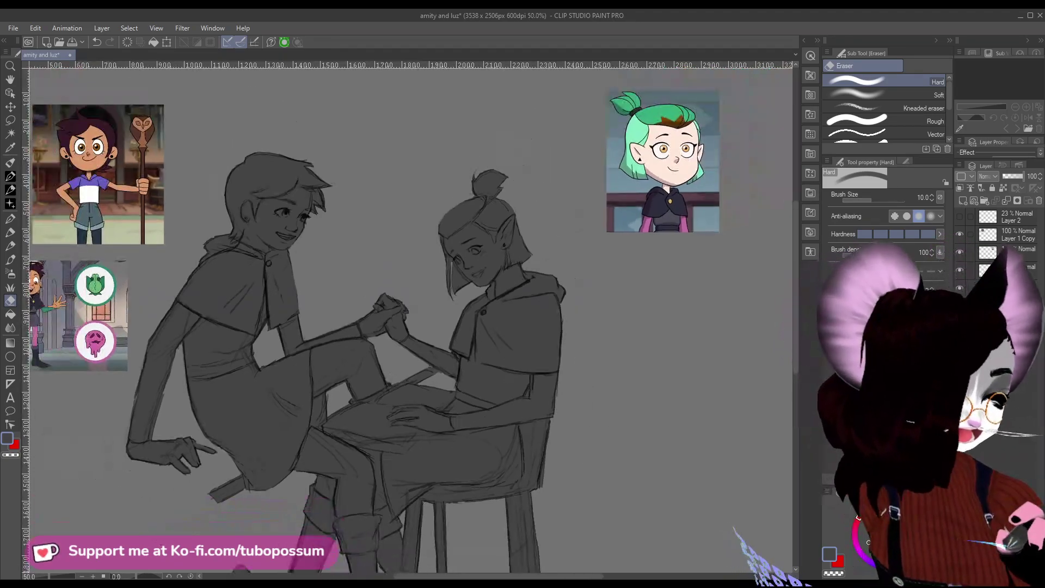
scroll(548, 402, "up", 4)
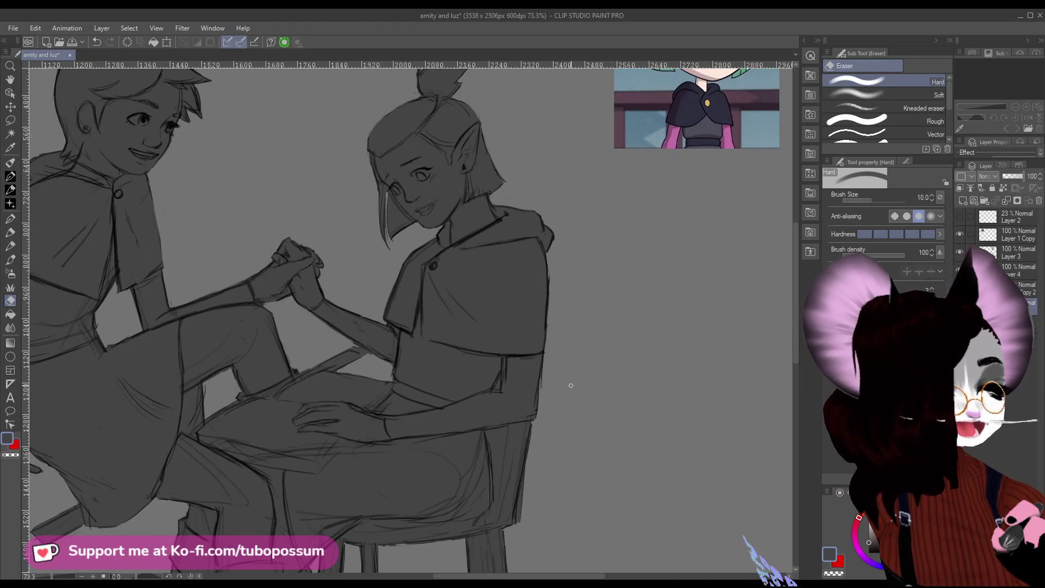
scroll(571, 385, "down", 2)
scroll(312, 256, "left", 2)
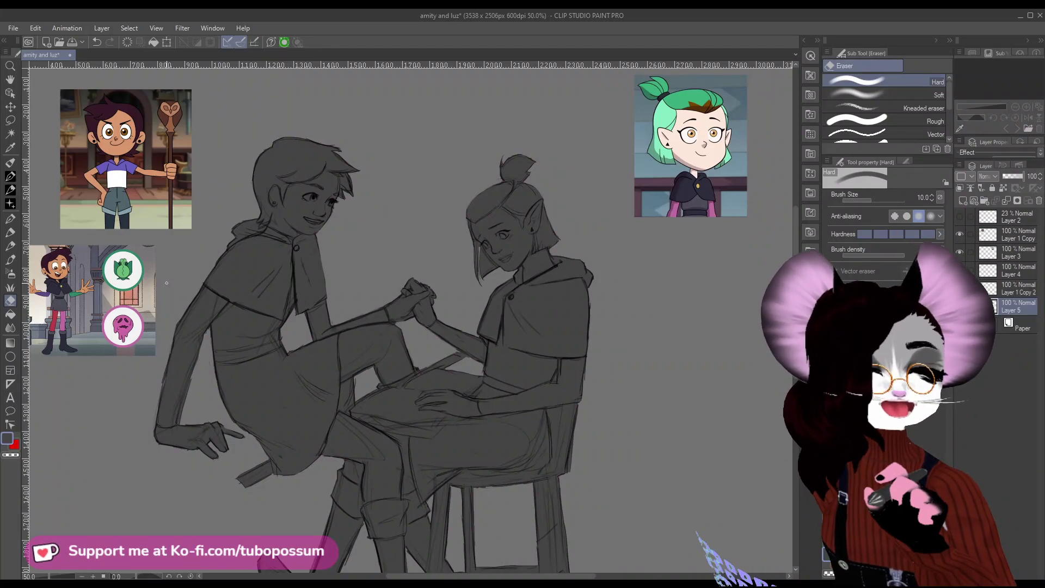
scroll(211, 418, "up", 1)
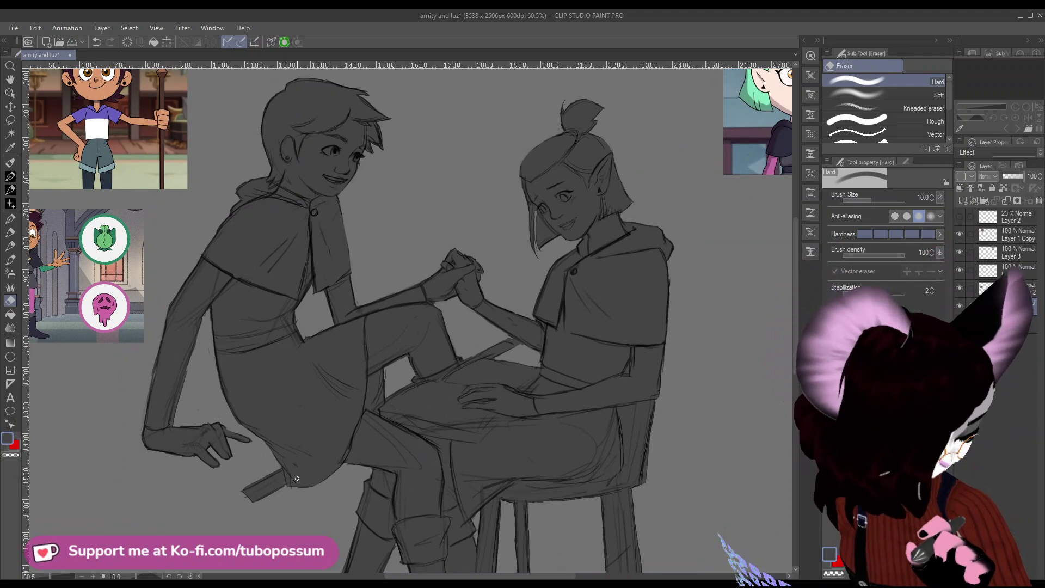
scroll(297, 479, "down", 6)
left_click_drag(297, 478, 307, 195)
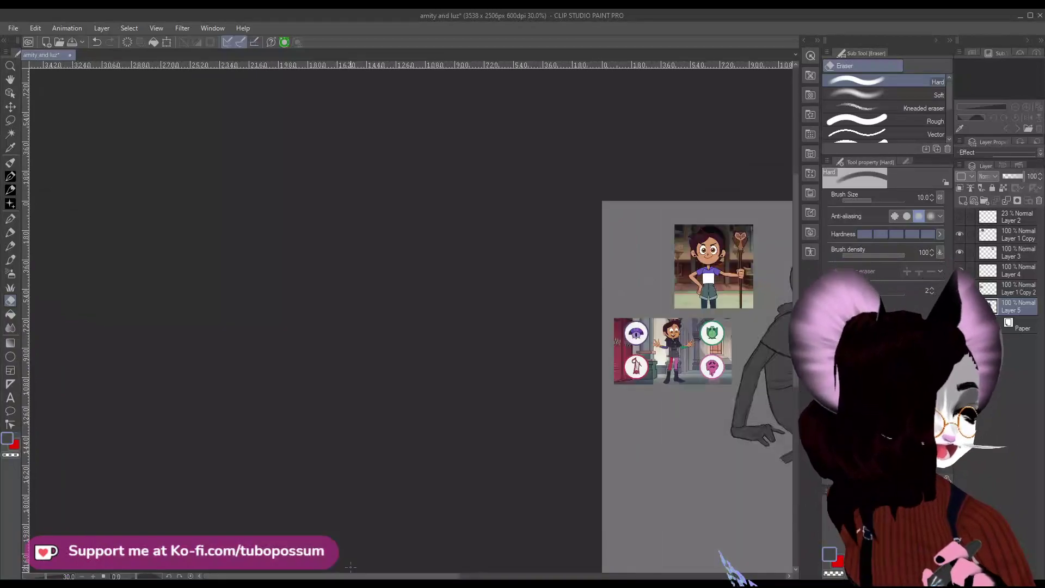
scroll(662, 251, "down", 2)
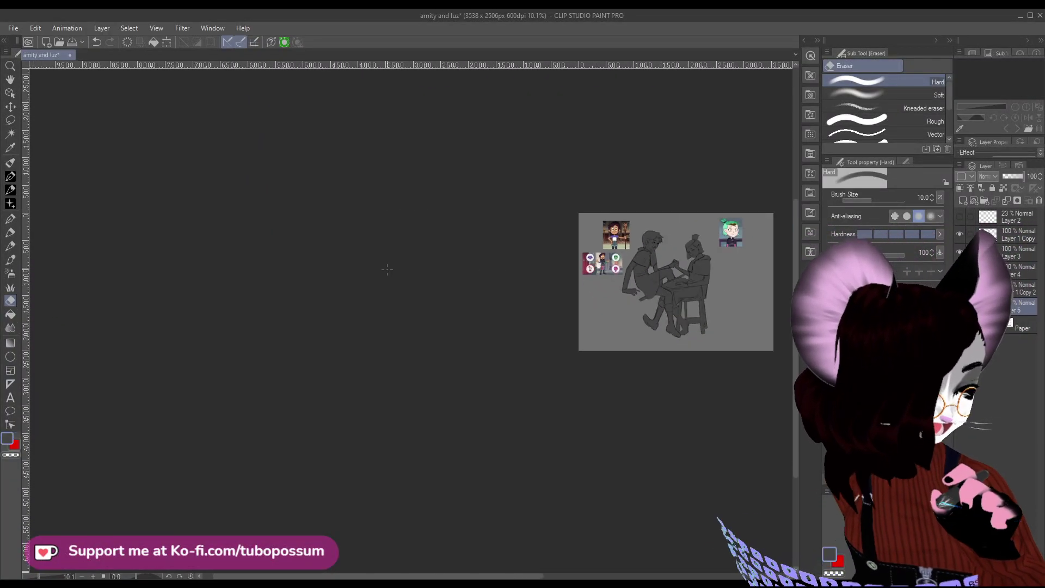
scroll(661, 251, "up", 8)
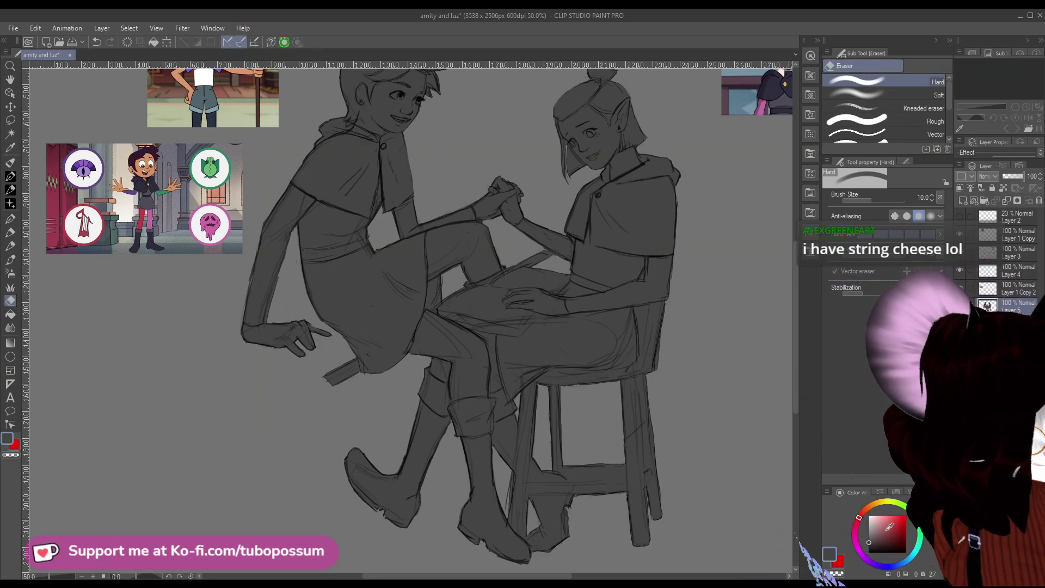
Switch to the Hexagon brush and set it to size 7 for touching up the silhouette around Luz's boots.
key("i")
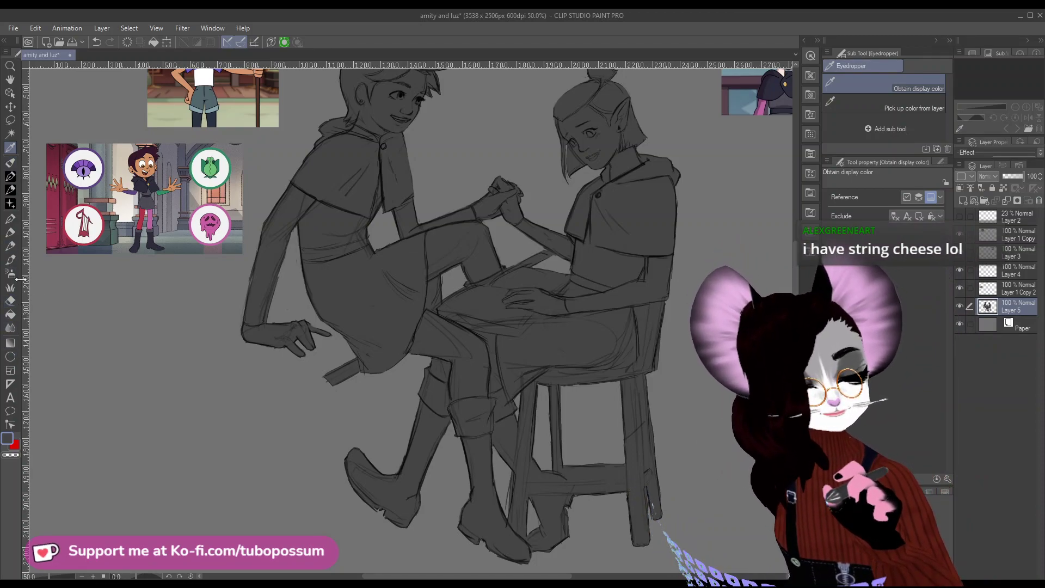
left_click(10, 259)
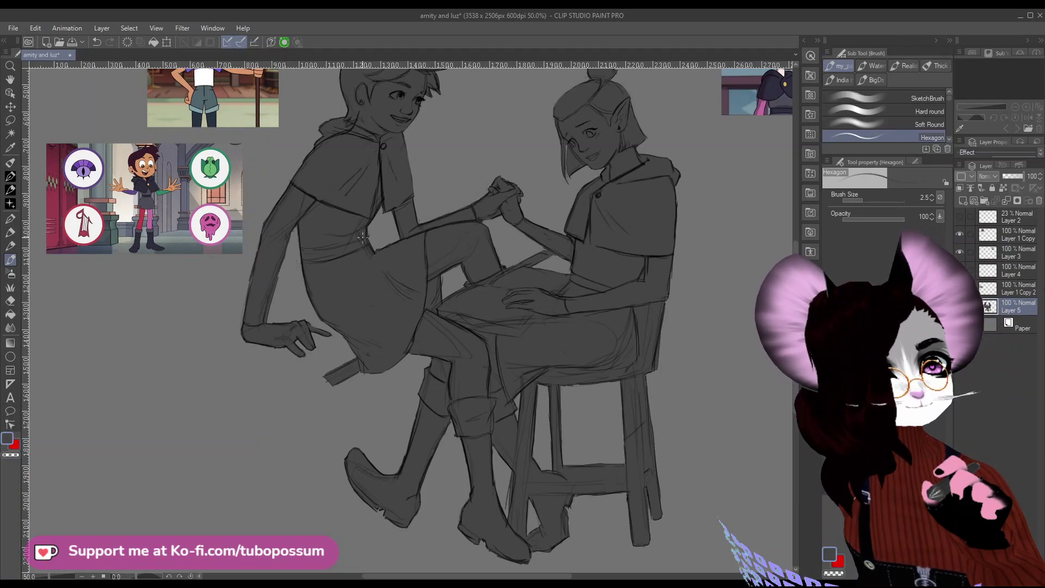
scroll(365, 353, "down", 3)
scroll(370, 489, "up", 2)
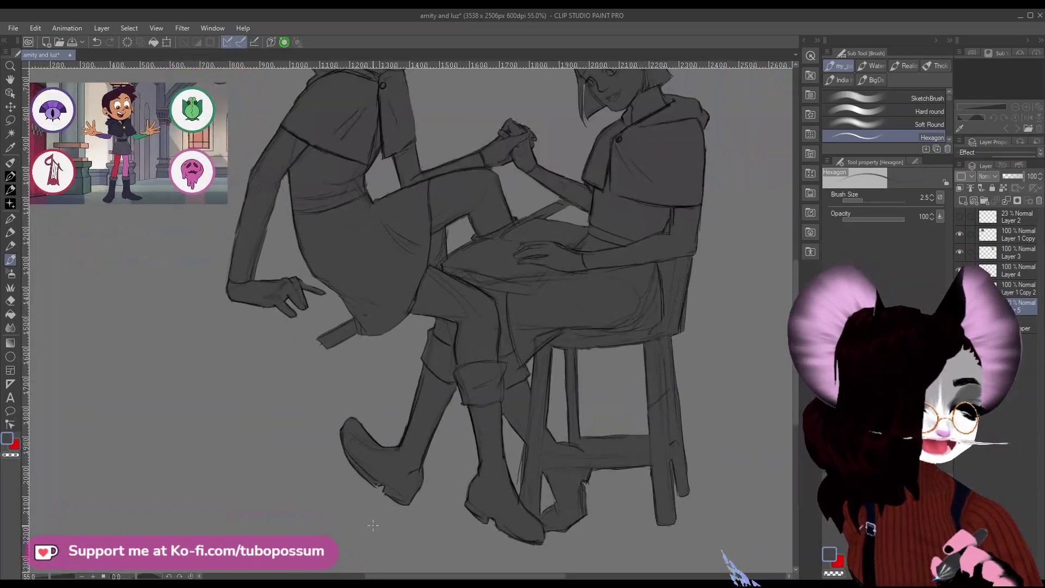
scroll(372, 525, "up", 3)
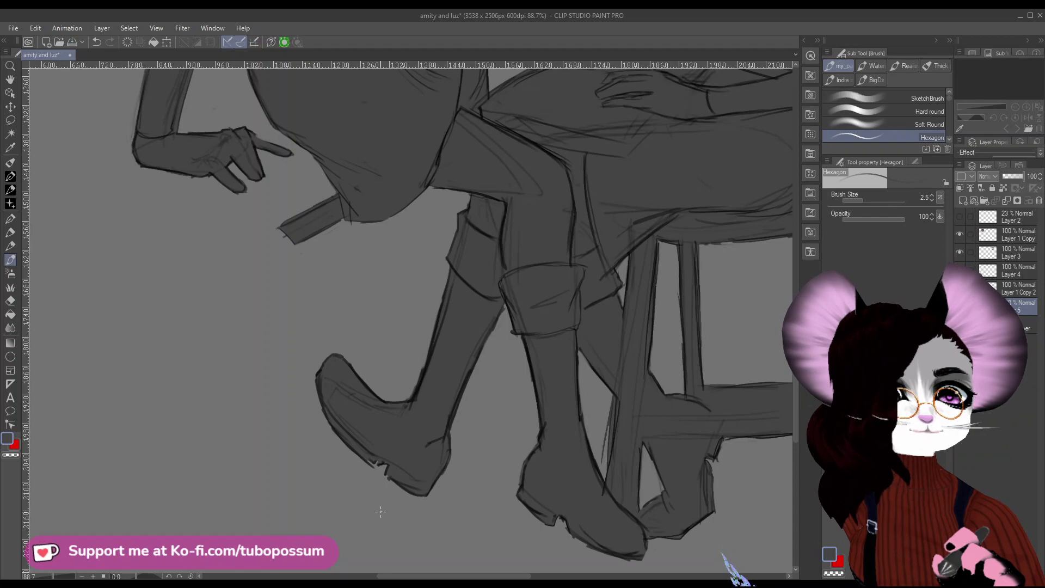
key("bracketright")
key("bracketright")
key("bracketright")
key("bracketright")
key("bracketright")
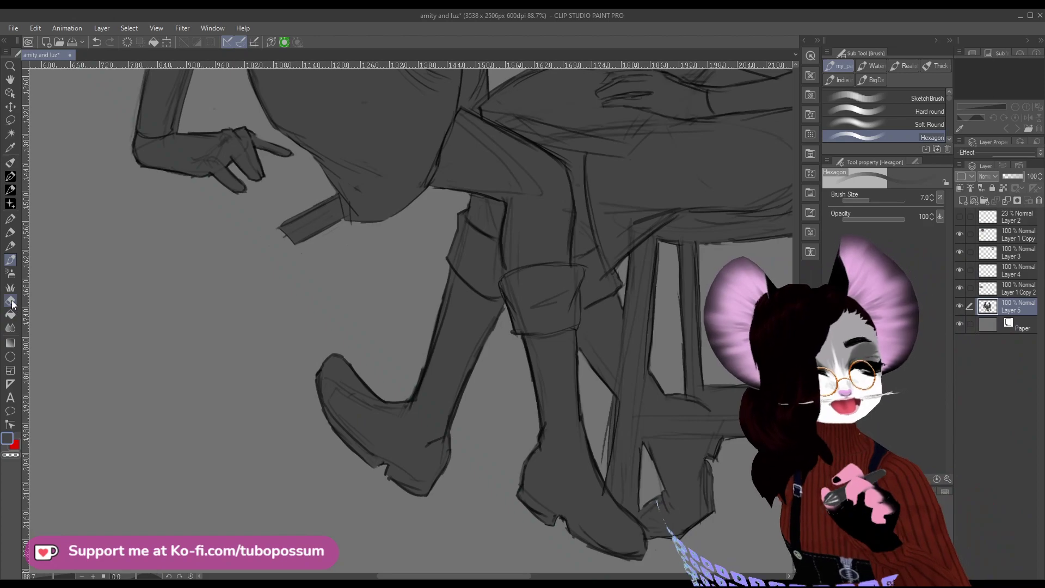
Trim the back edge of Luz's front boot at the heel with the Hard eraser at size 8.
key("e")
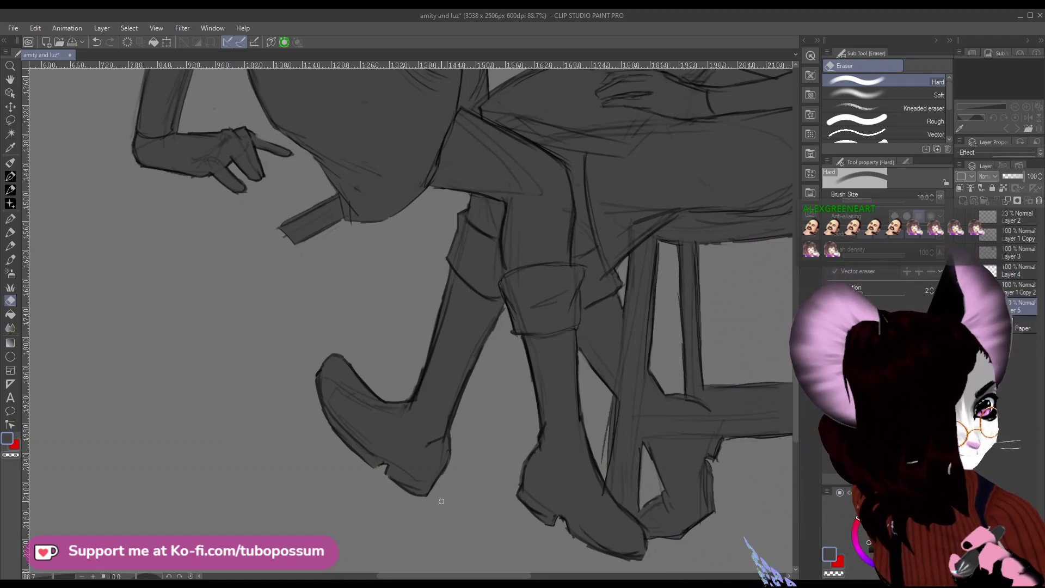
key("bracketleft")
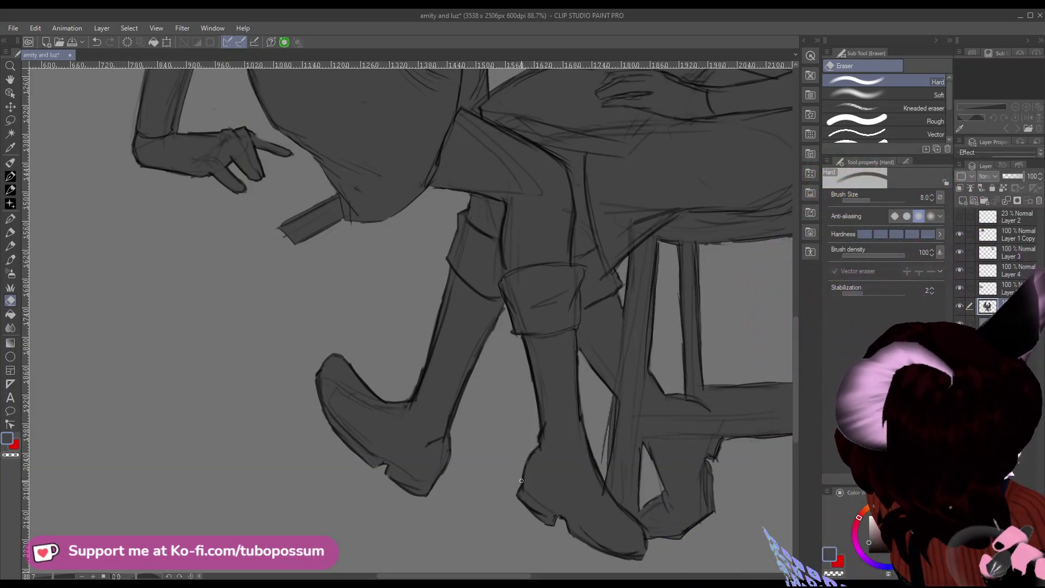
left_click_drag(520, 473, 514, 499)
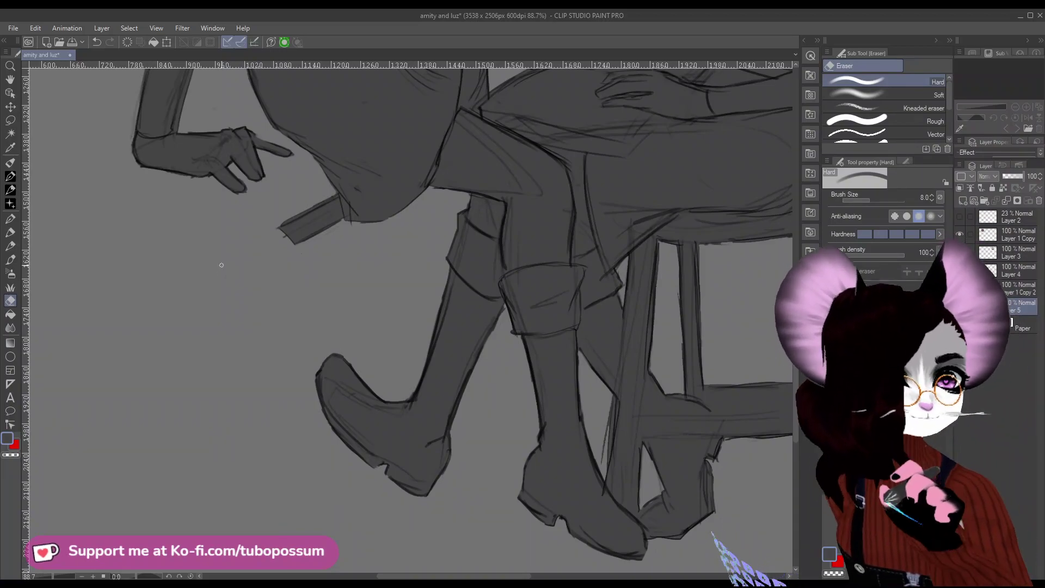
Select the G-pen 2 for touching up the underside of the stool seat.
scroll(221, 265, "down", 5)
scroll(482, 273, "up", 3)
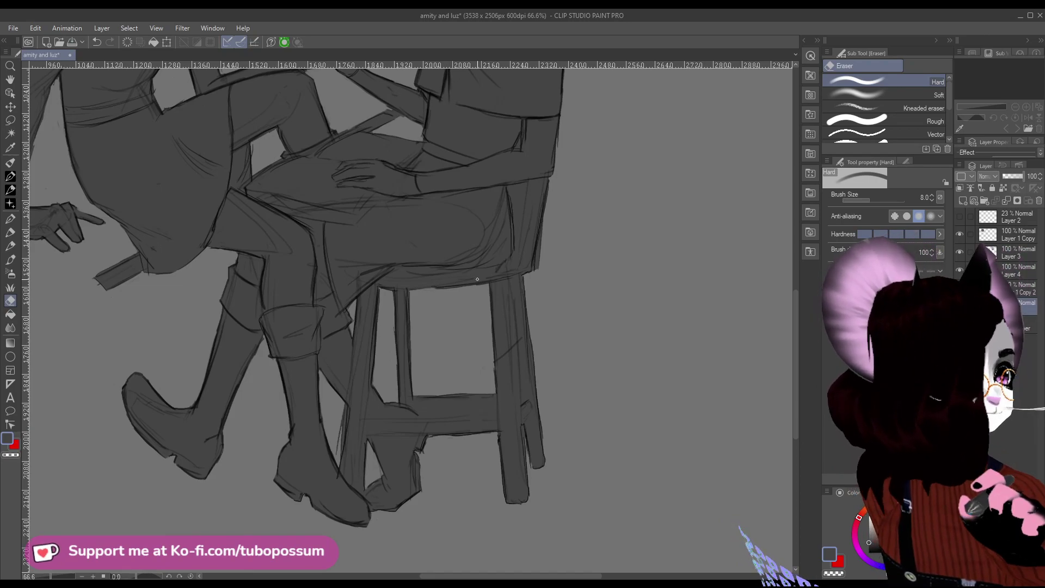
left_click(10, 259)
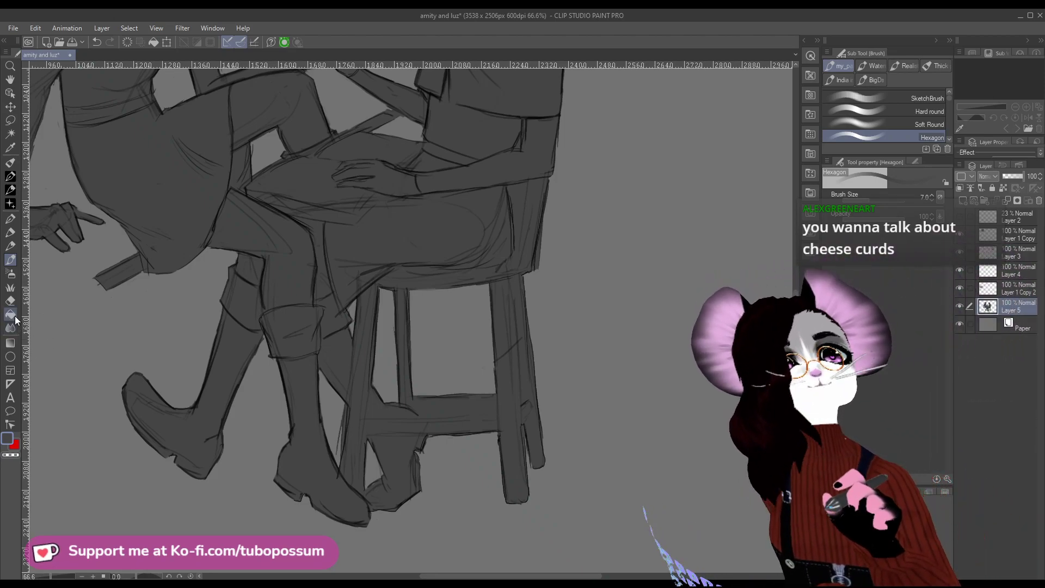
left_click(10, 219)
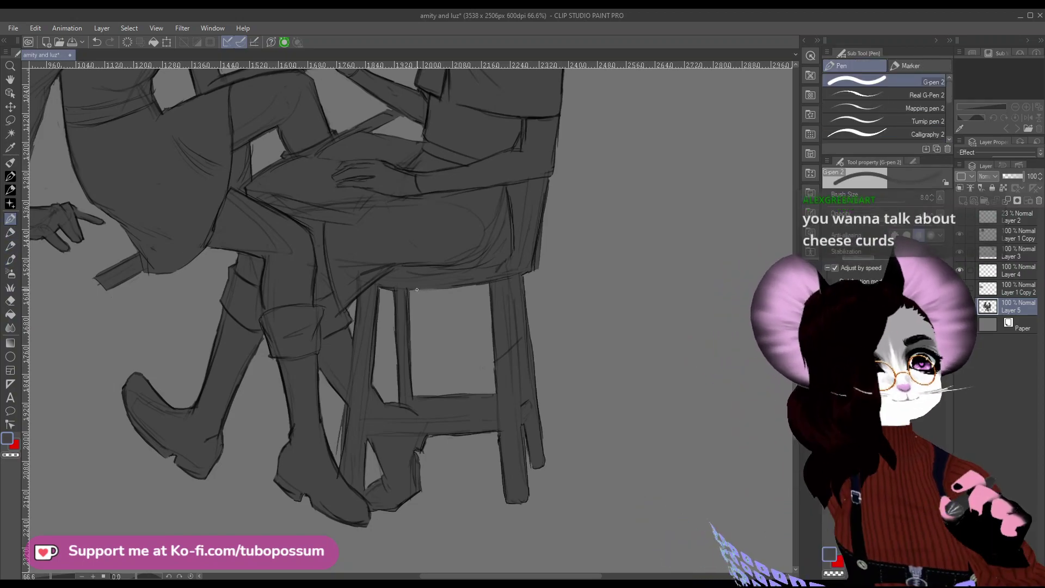
Fill the gaps along the stool seat's underside and the upper edge of its crossbar with dark grey.
left_click_drag(411, 290, 451, 287)
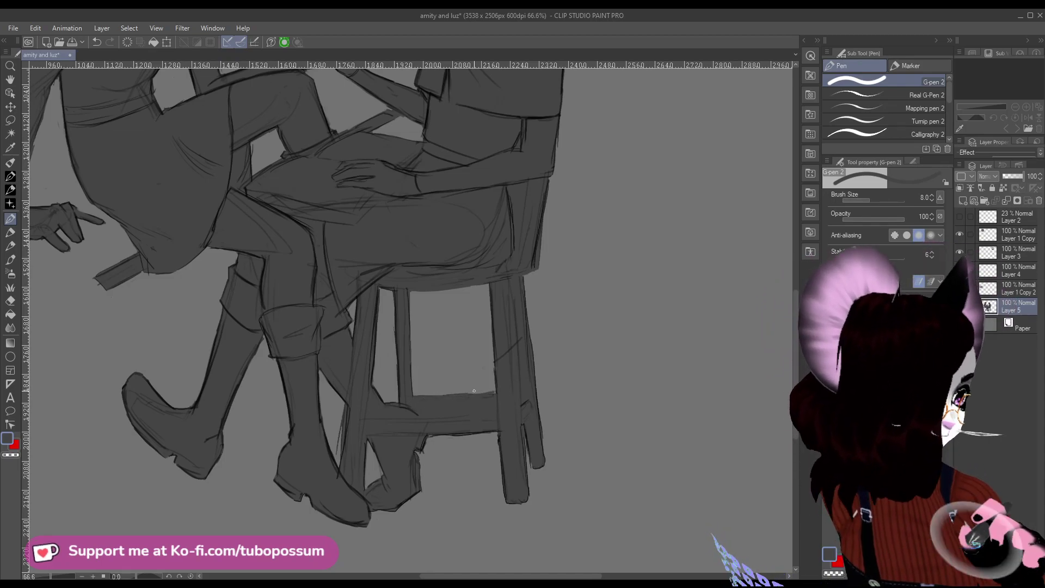
left_click_drag(491, 391, 425, 395)
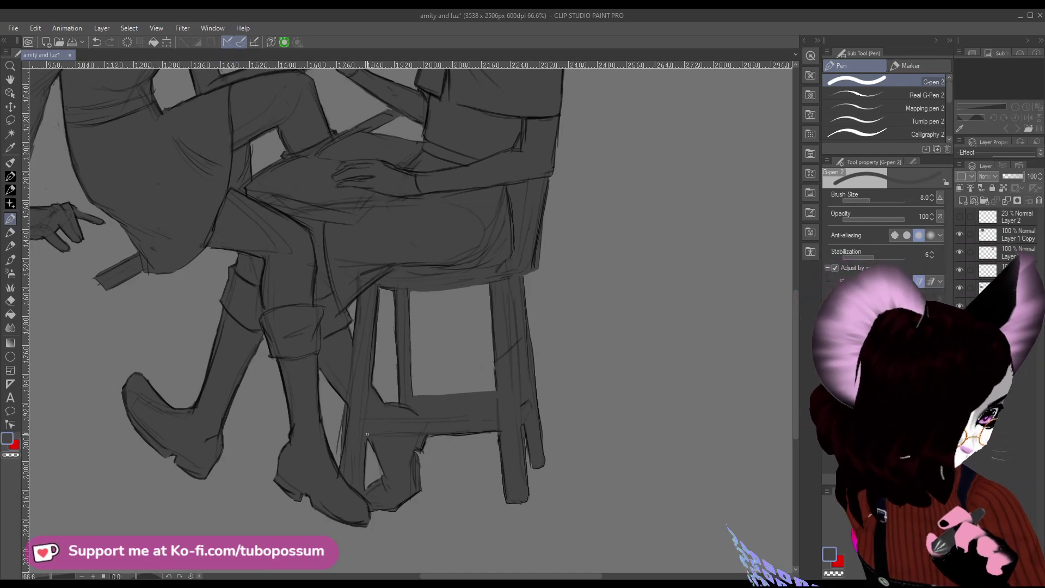
Switch to the Darker pencil and enlarge its brush size to 10.
left_click(10, 301)
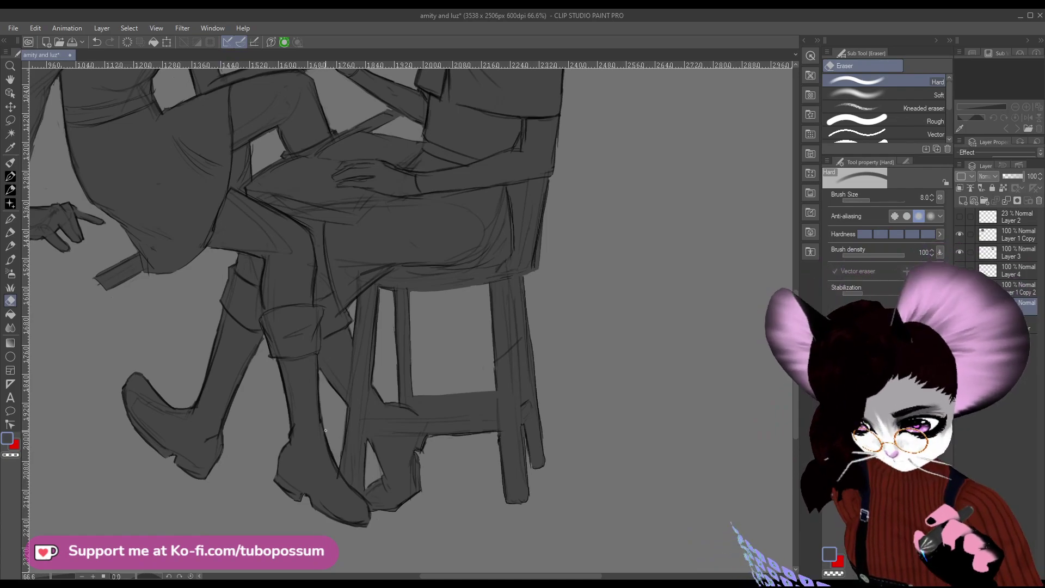
key("i")
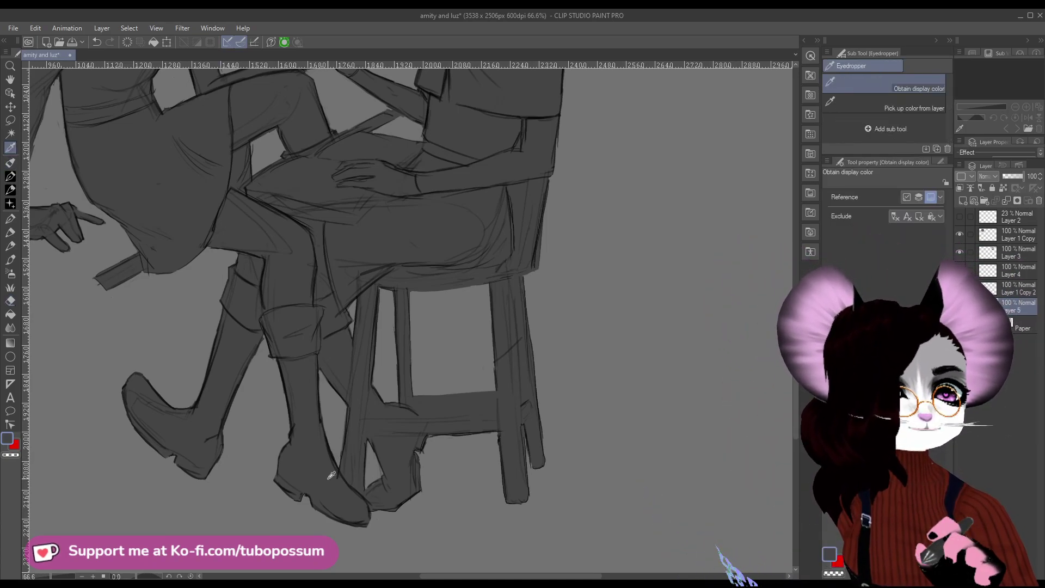
left_click(12, 260)
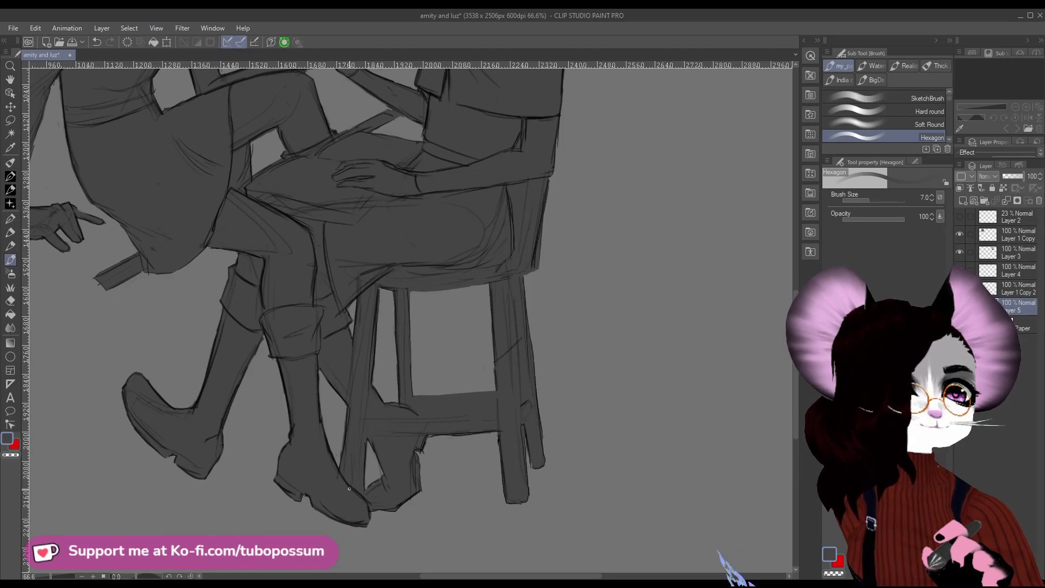
key("p")
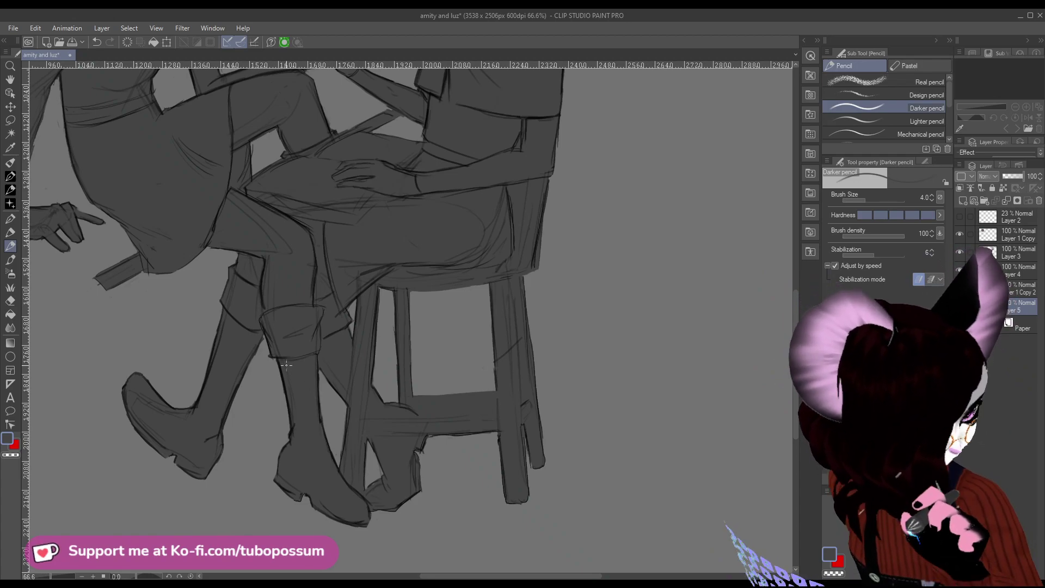
key("bracketright")
key("bracketright")
key("bracketright")
key("bracketright")
key("bracketright")
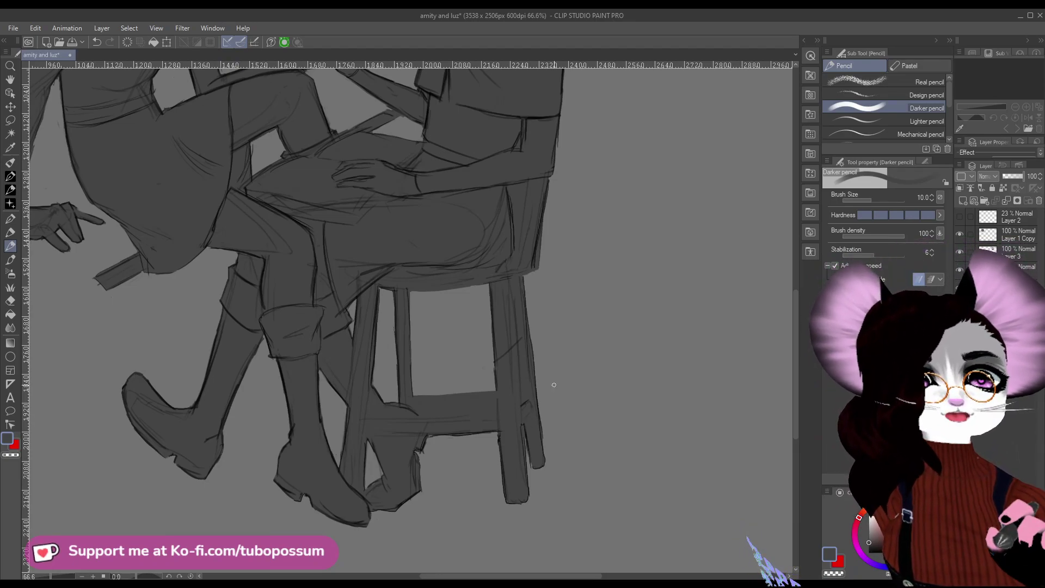
Inspect the dark grey silhouette of both figures and the stool for remaining gaps and rough edges.
scroll(554, 384, "down", 2)
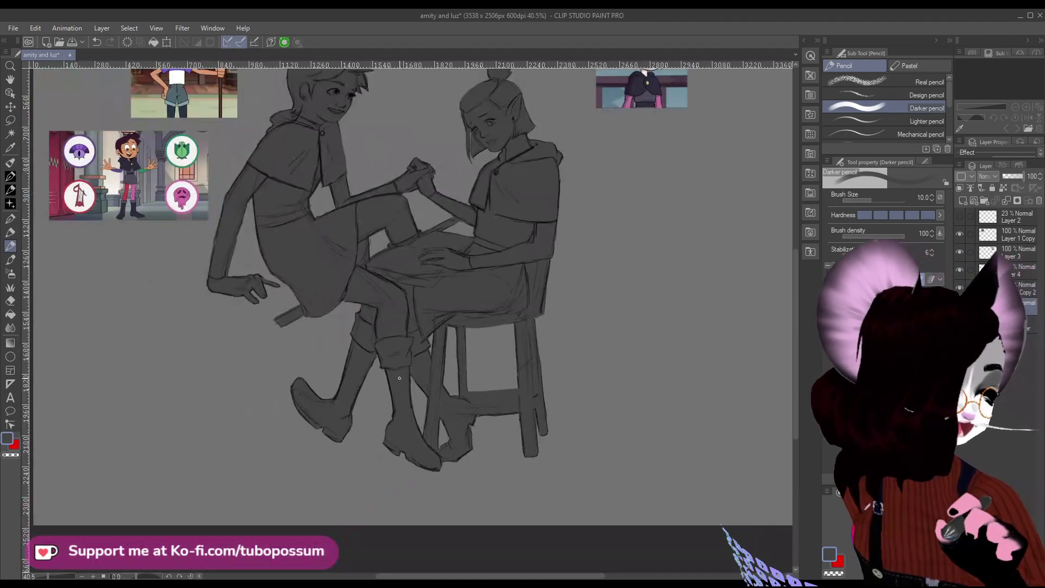
scroll(400, 377, "down", 1)
scroll(251, 324, "up", 2)
scroll(251, 324, "down", 2)
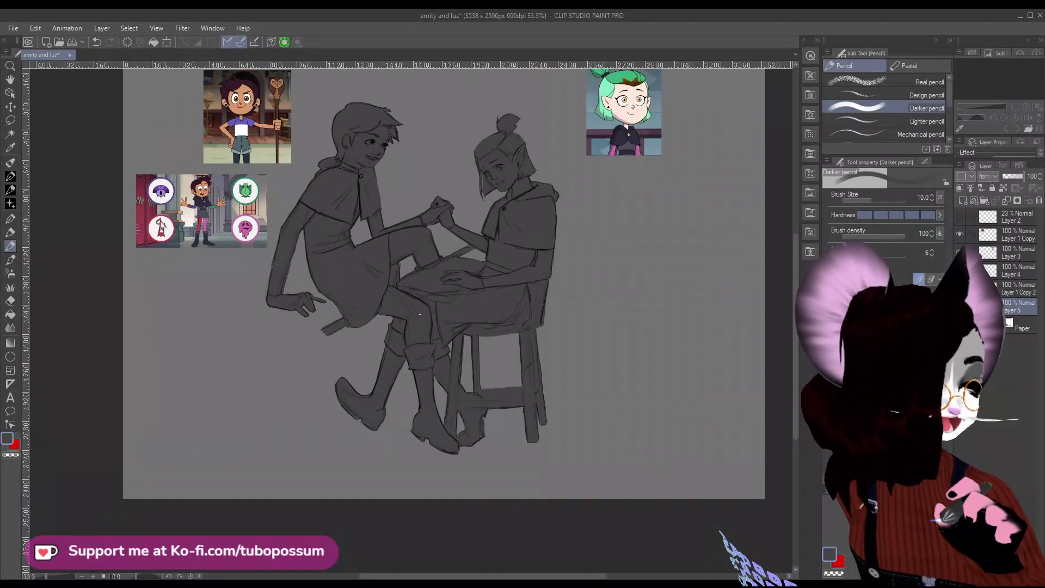
scroll(521, 288, "up", 1)
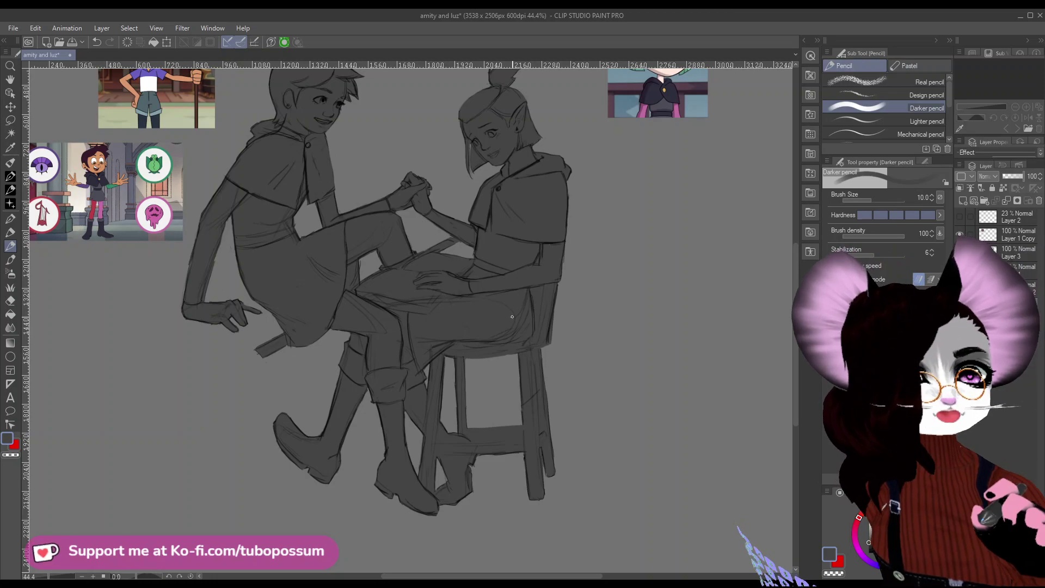
scroll(484, 348, "up", 1)
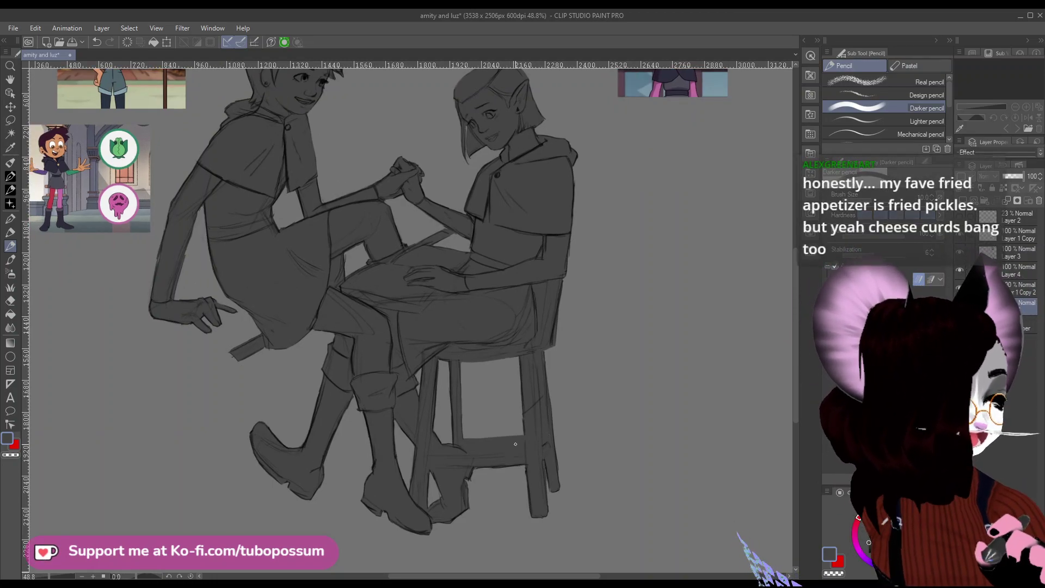
scroll(417, 477, "up", 1)
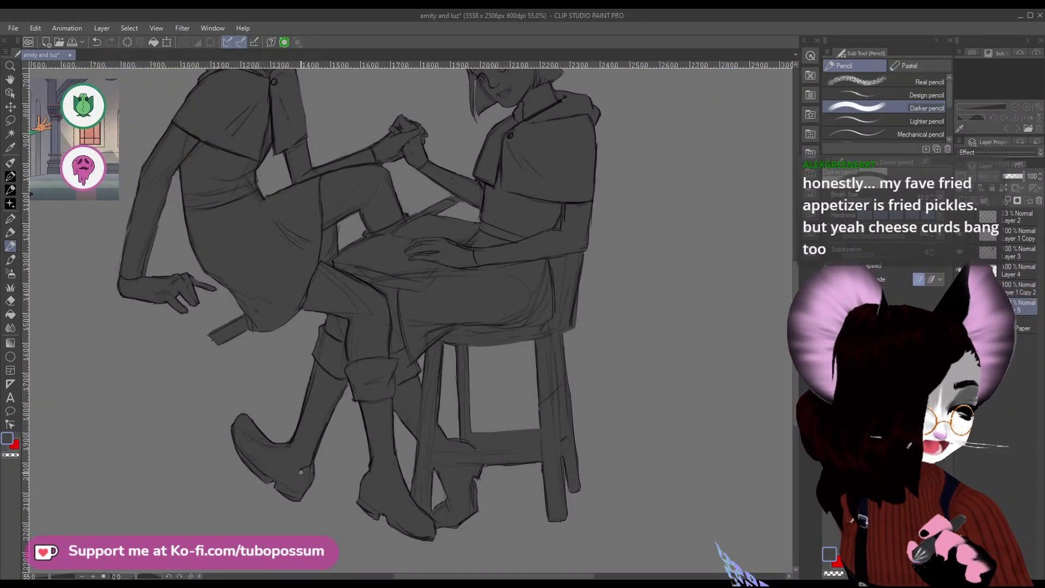
scroll(321, 425, "down", 2)
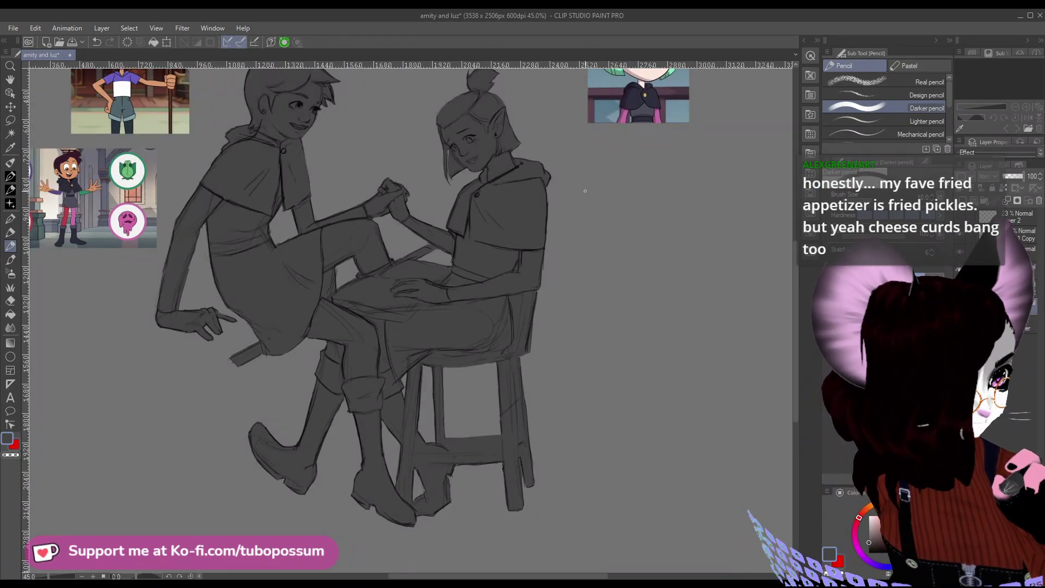
scroll(585, 191, "down", 2)
scroll(267, 156, "up", 3)
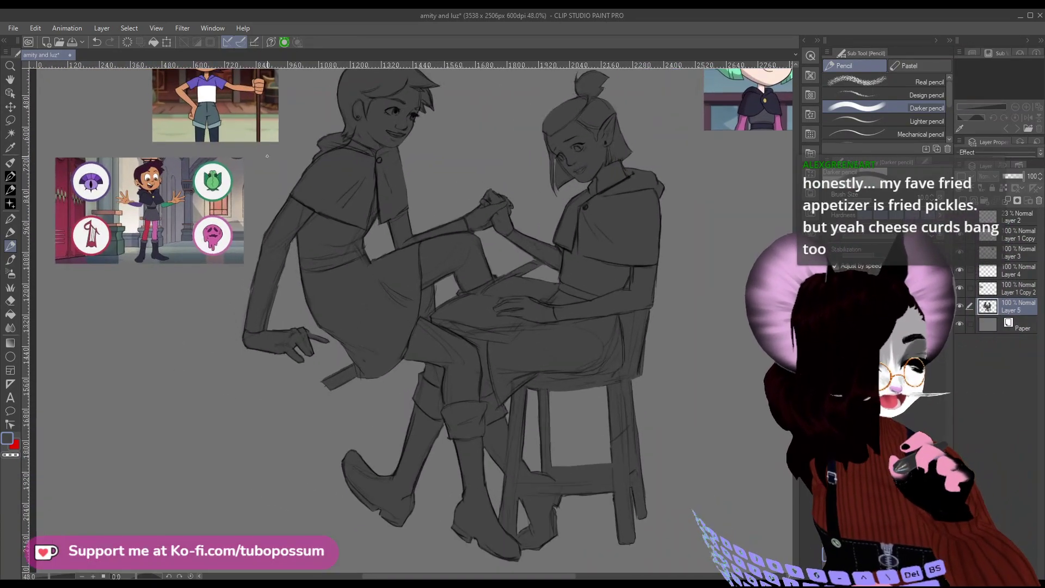
Trim the excess grey around the lowest fingertip of the left figure's resting hand with the Hard eraser.
scroll(302, 344, "up", 2)
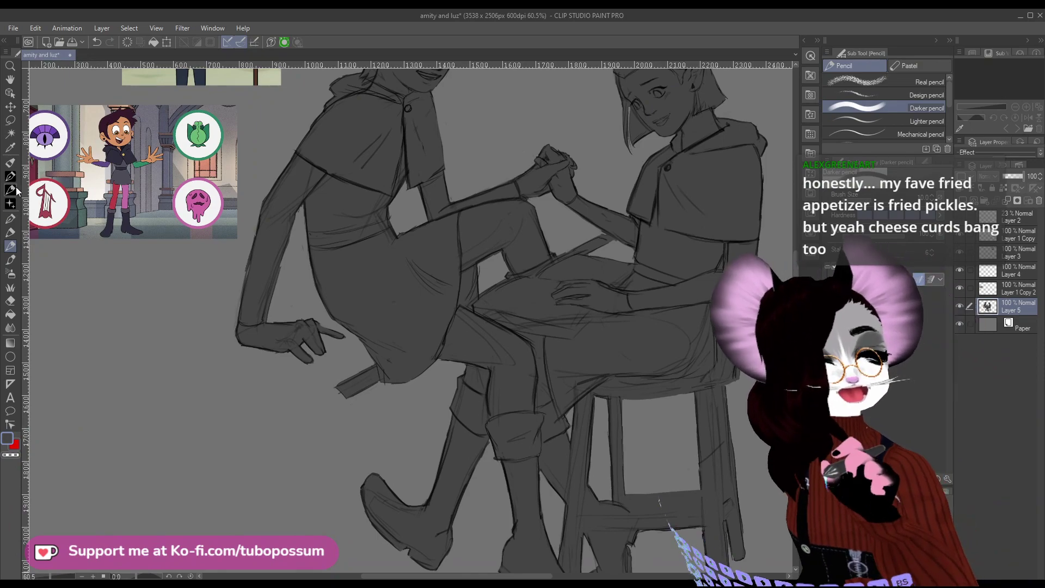
key("i")
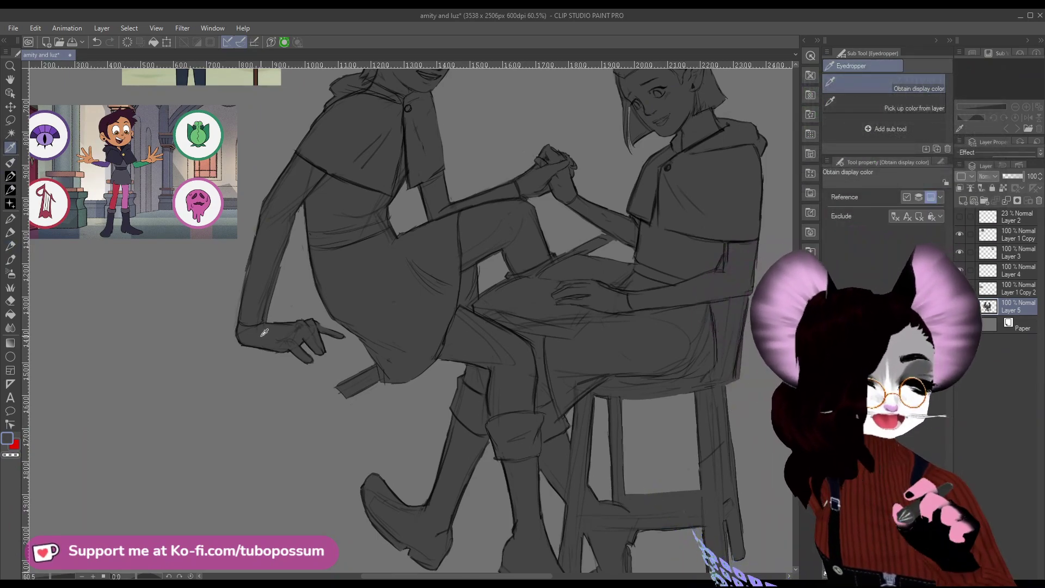
scroll(265, 335, "up", 5)
scroll(282, 383, "up", 2)
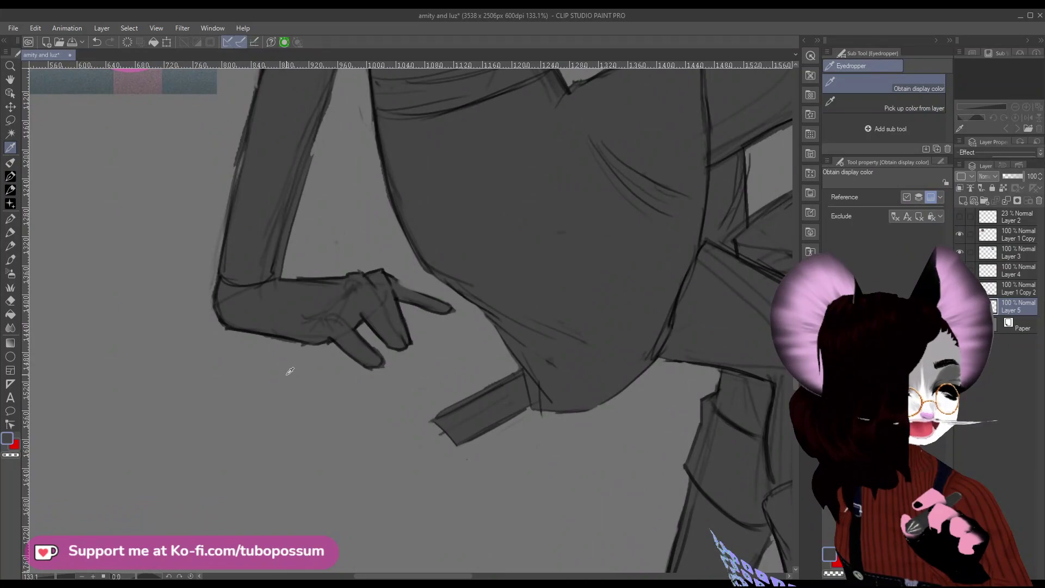
left_click(10, 300)
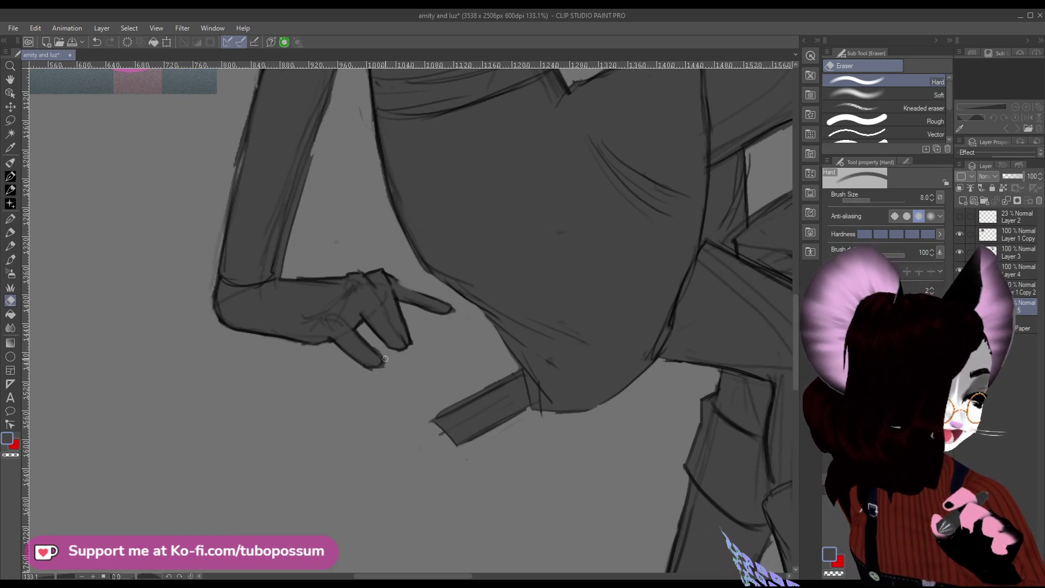
left_click_drag(391, 360, 379, 367)
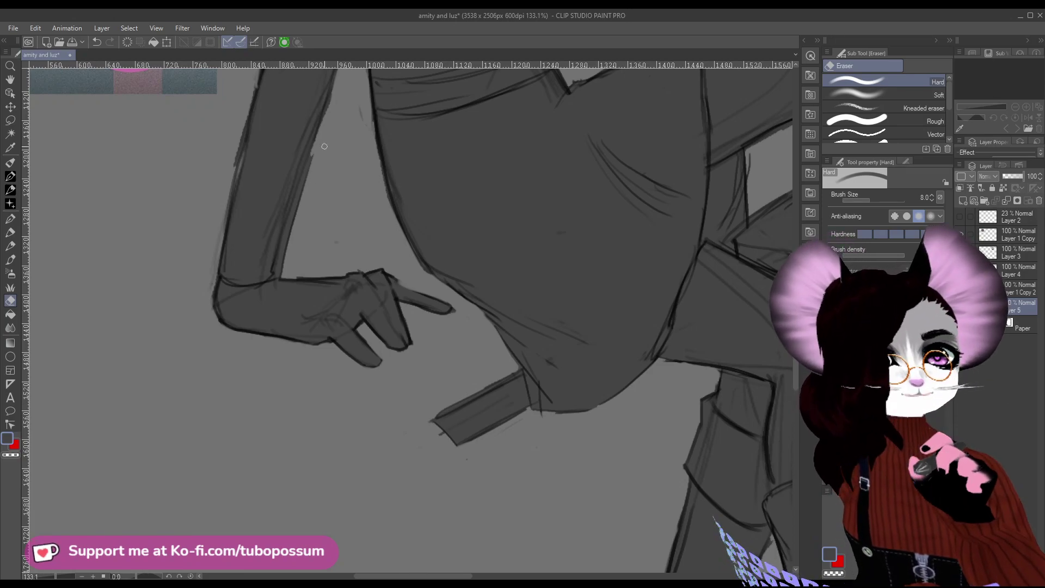
Erase the stray sketch marks along the outer edge of the left figure's forearm down to the wrist.
scroll(324, 146, "down", 6)
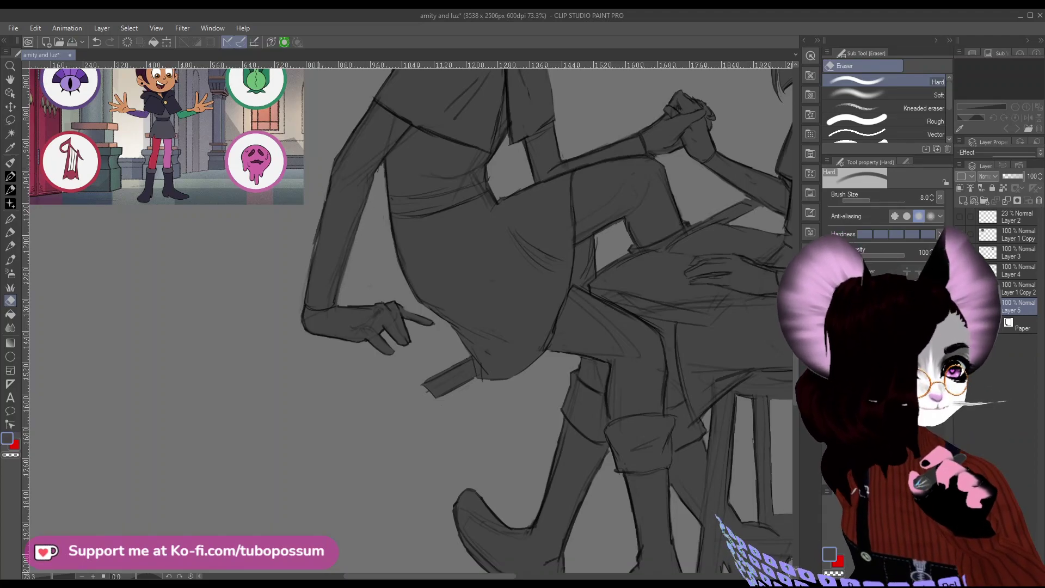
mouse_move(305, 256)
left_mouse_down()
mouse_move(317, 221)
mouse_move(306, 302)
left_mouse_up()
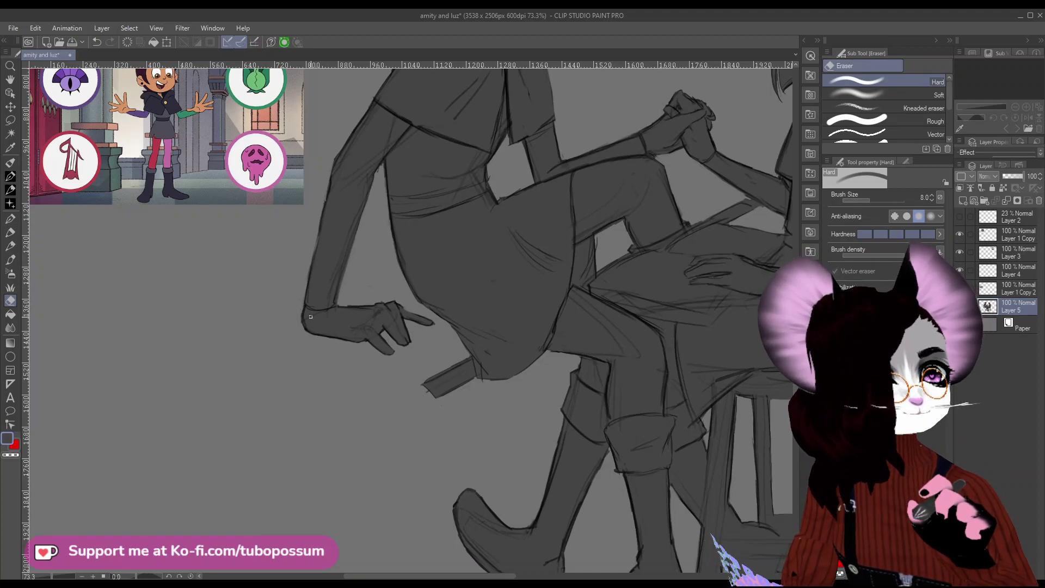
scroll(310, 316, "down", 3)
scroll(481, 162, "up", 4)
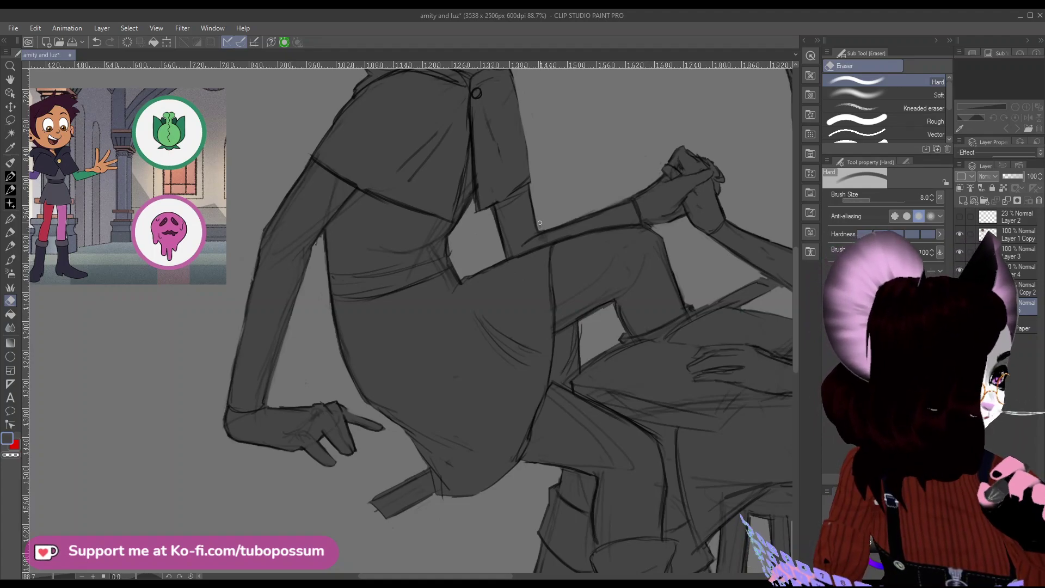
Erase the stray lines outside the back of the left figure's hood with the Hard eraser.
scroll(548, 215, "down", 5)
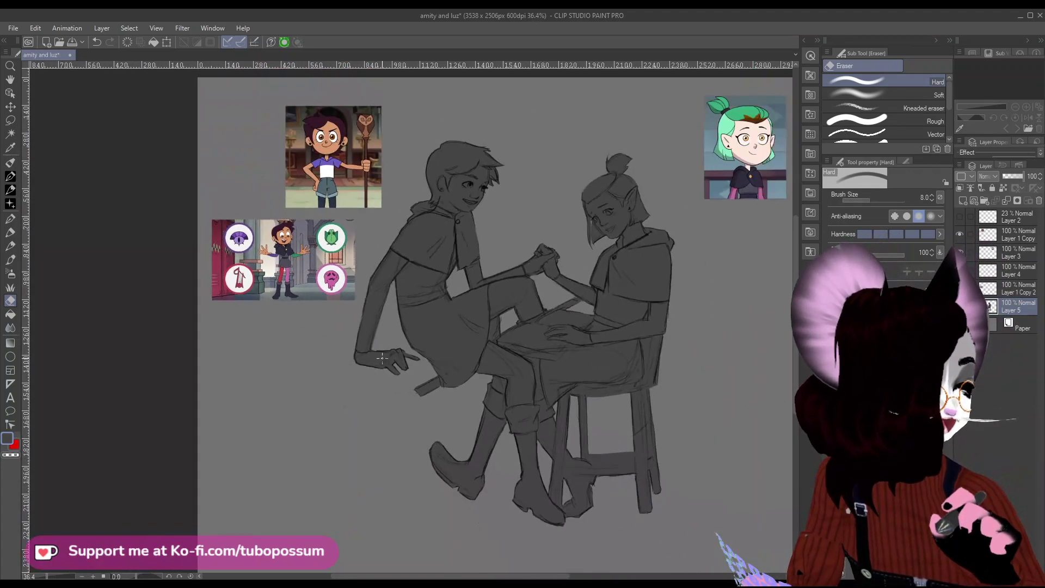
scroll(493, 130, "up", 2)
scroll(493, 131, "up", 1)
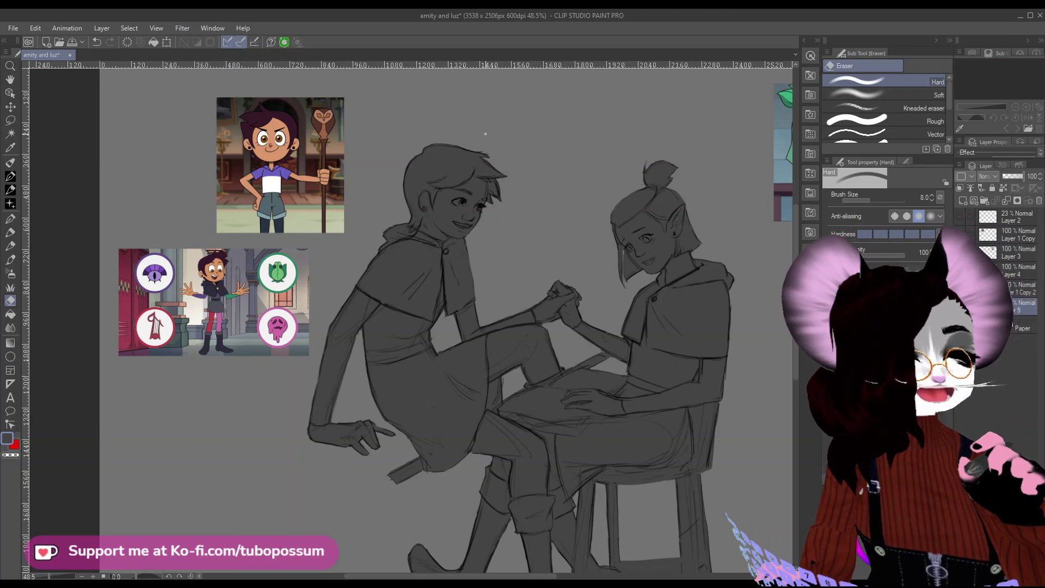
left_click(16, 256)
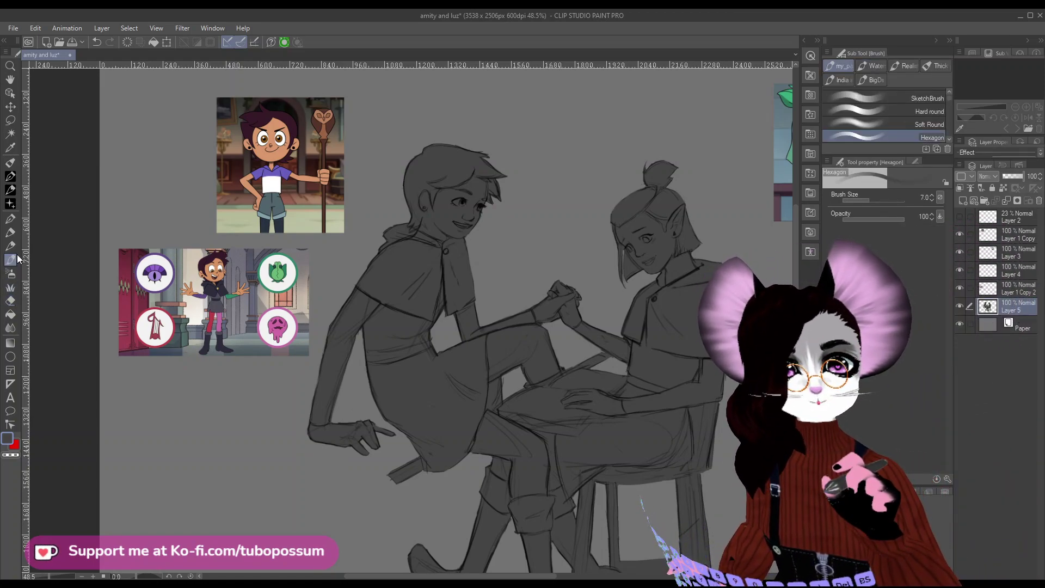
scroll(325, 238, "up", 10)
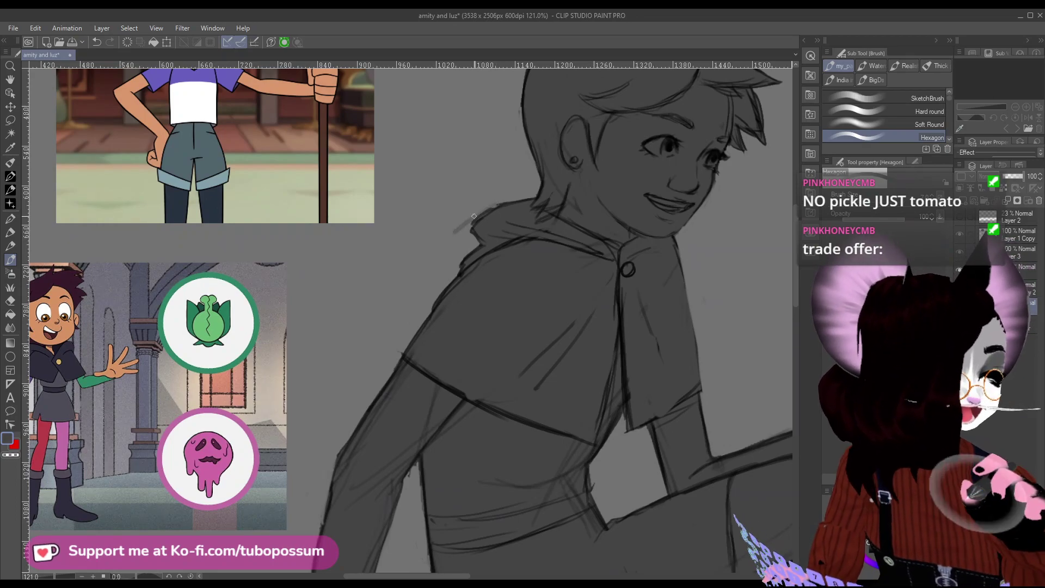
key("e")
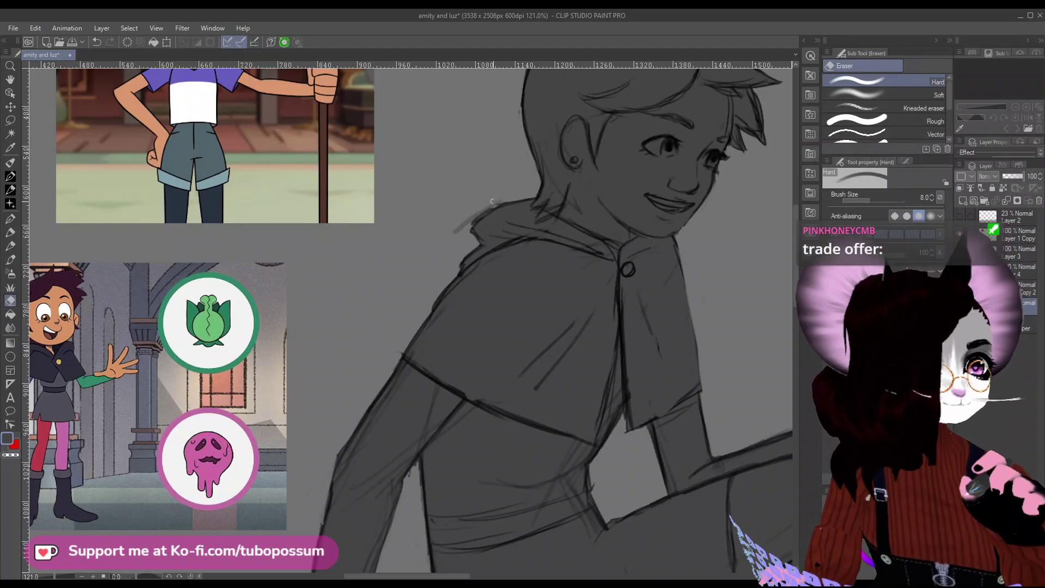
mouse_move(491, 201)
left_mouse_down()
mouse_move(454, 234)
mouse_move(538, 192)
mouse_move(470, 225)
left_mouse_up()
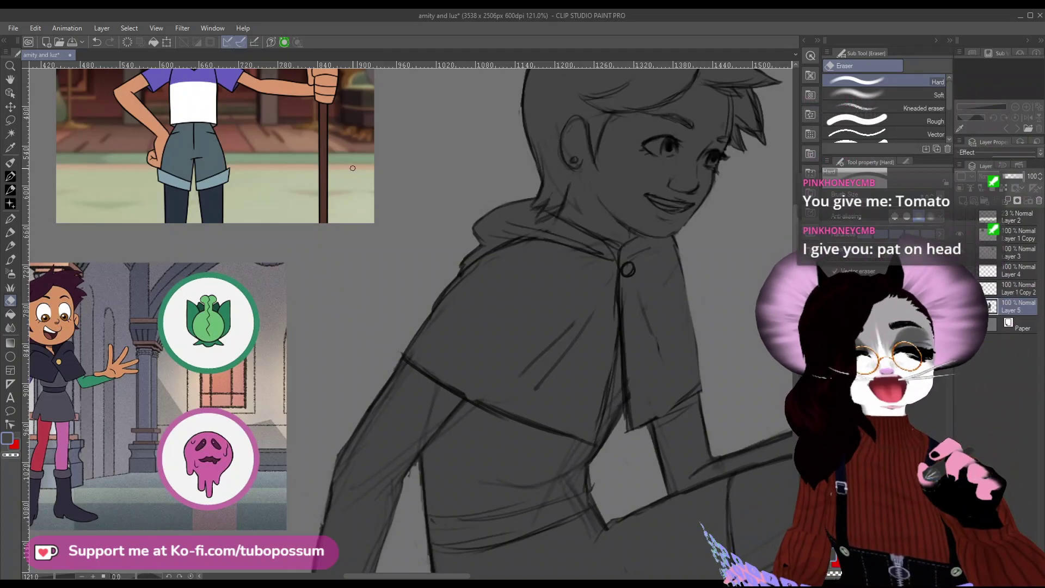
Reduce the eraser to size 6 and clean stray marks between the left figure's face, cape and the clasped hands.
scroll(518, 107, "down", 3)
scroll(517, 107, "up", 4)
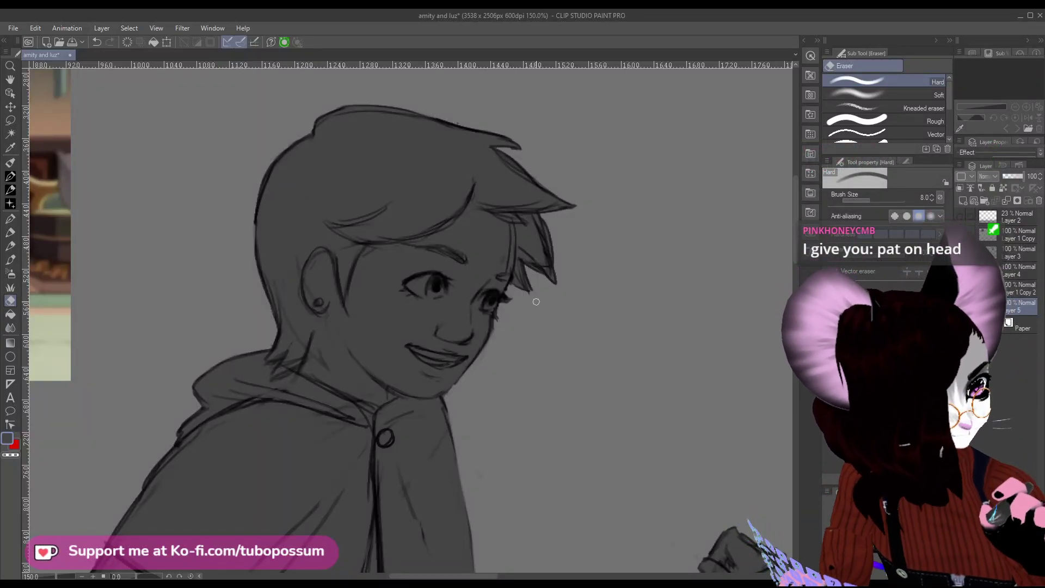
key("bracketleft")
key("bracketleft")
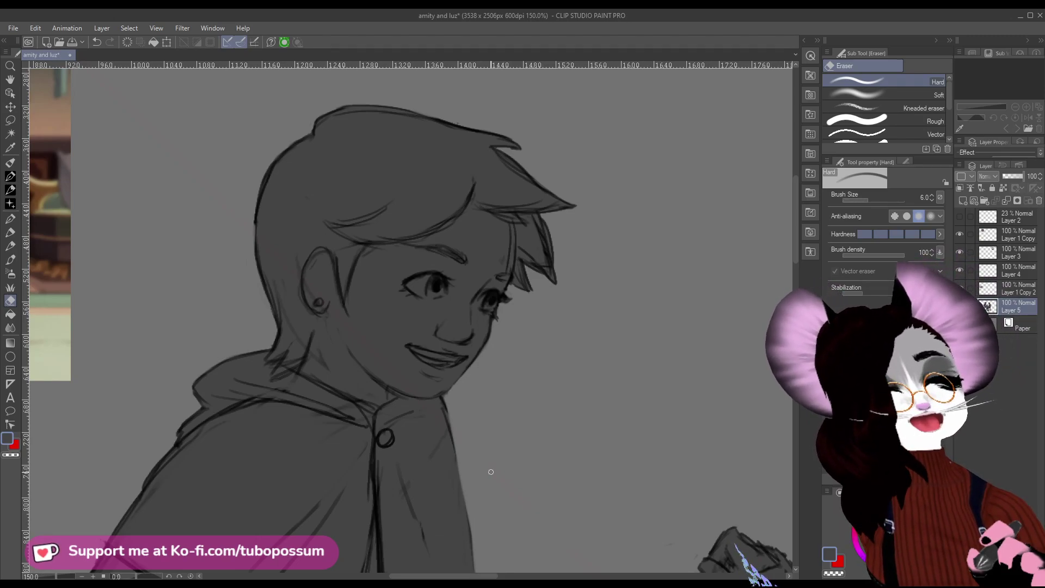
scroll(564, 350, "down", 2)
scroll(646, 430, "up", 4)
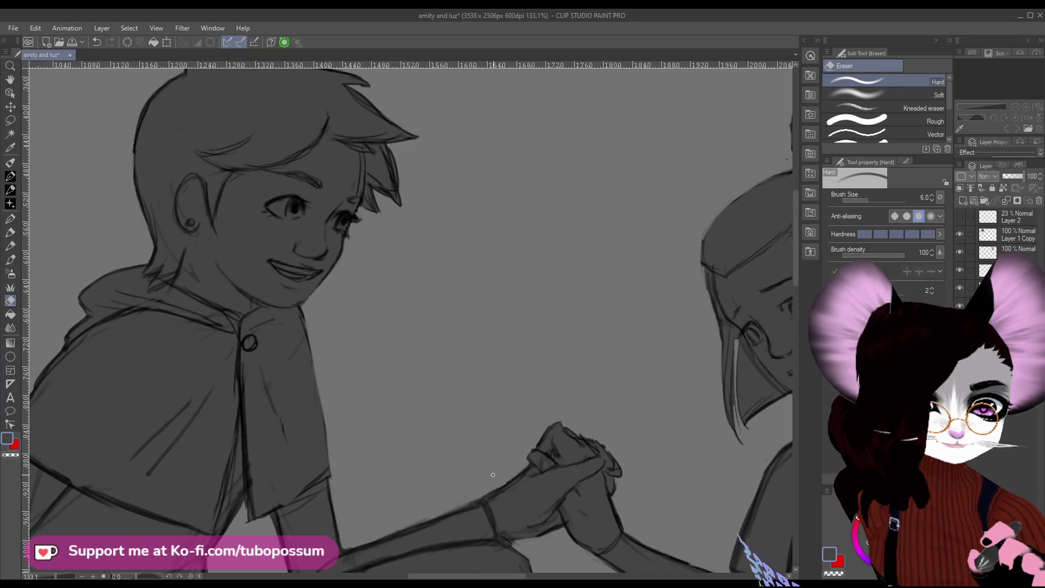
Set the G-pen to size 3 and fill the light gap in the right figure's front hair lock.
scroll(449, 367, "down", 3)
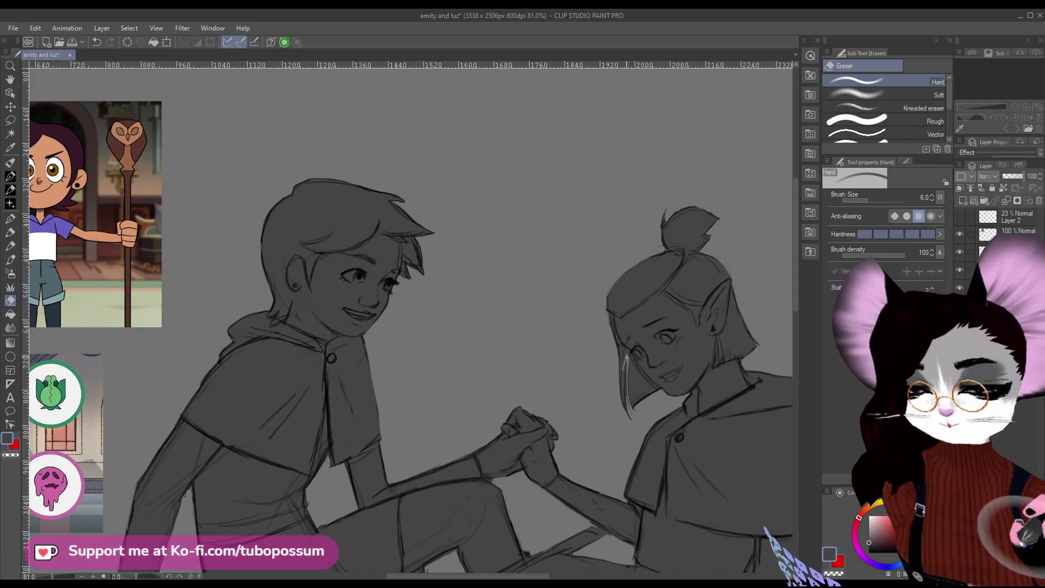
left_click(11, 218)
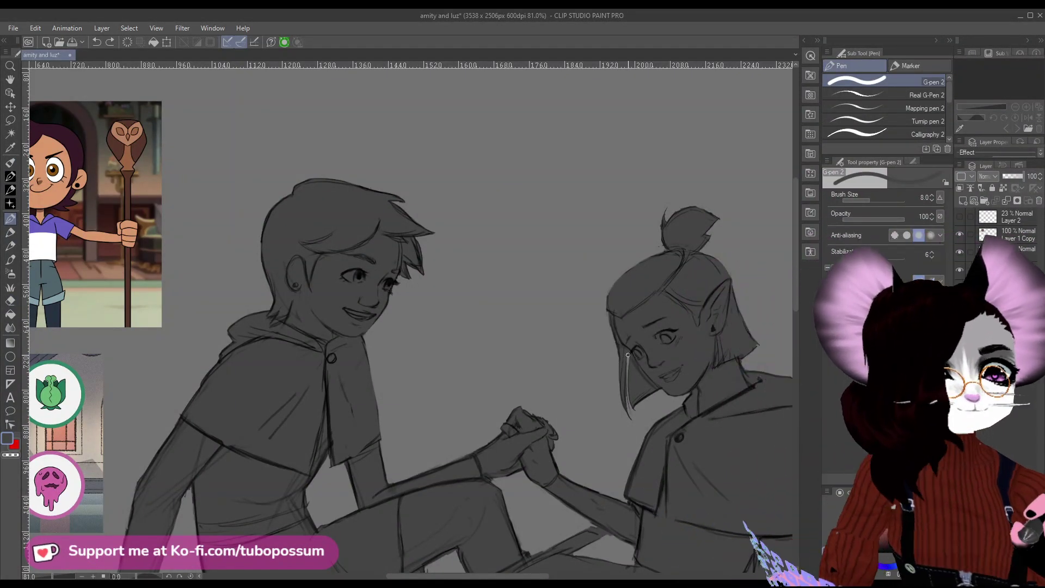
key("bracketleft")
key("bracketleft")
key("bracketleft")
key("bracketleft")
key("bracketleft")
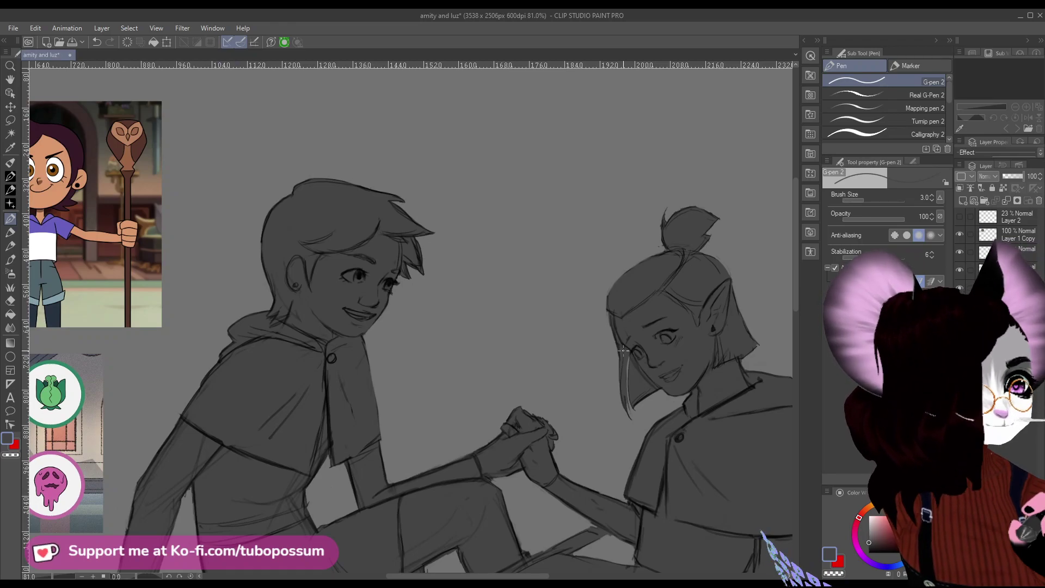
Enlarge the G-pen to size 6 and patch the grey fill along the front of the right figure's hair.
key("bracketright")
key("bracketright")
key("bracketright")
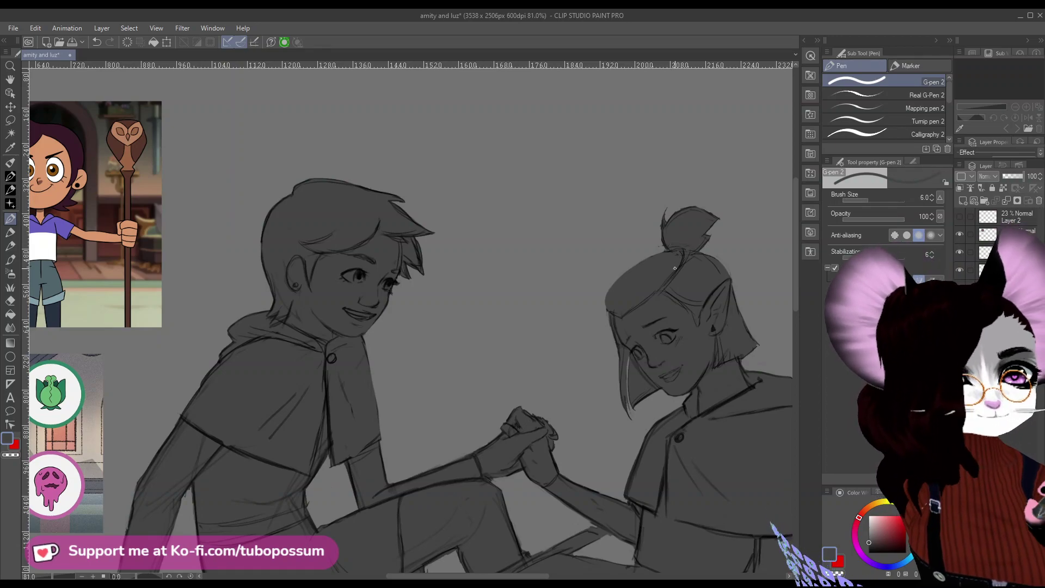
Refine the edges of the gap under the left figure's raised knee with the size 6 G-pen and the Hard eraser.
scroll(675, 267, "down", 4)
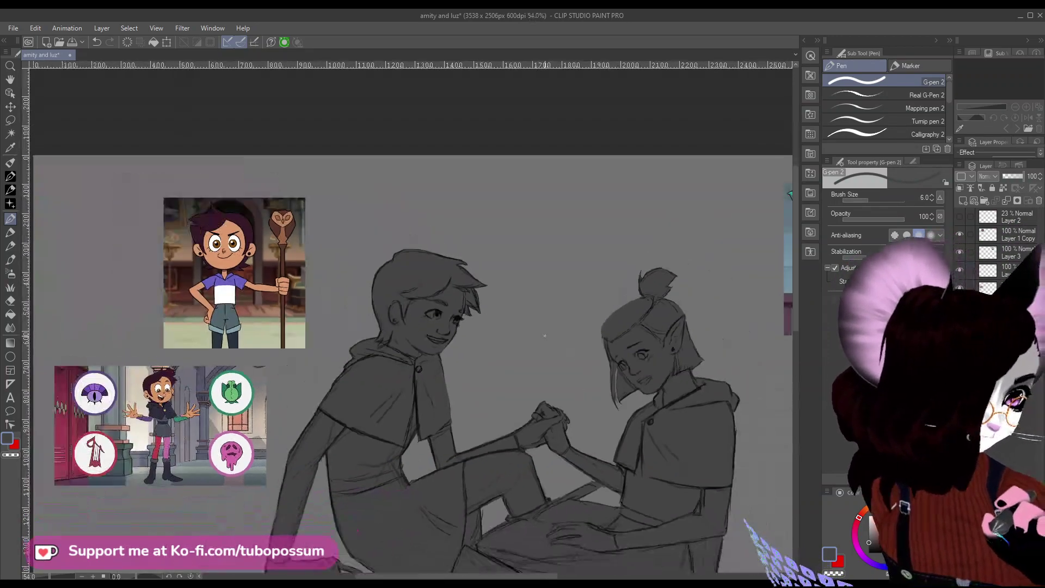
scroll(666, 455, "up", 1)
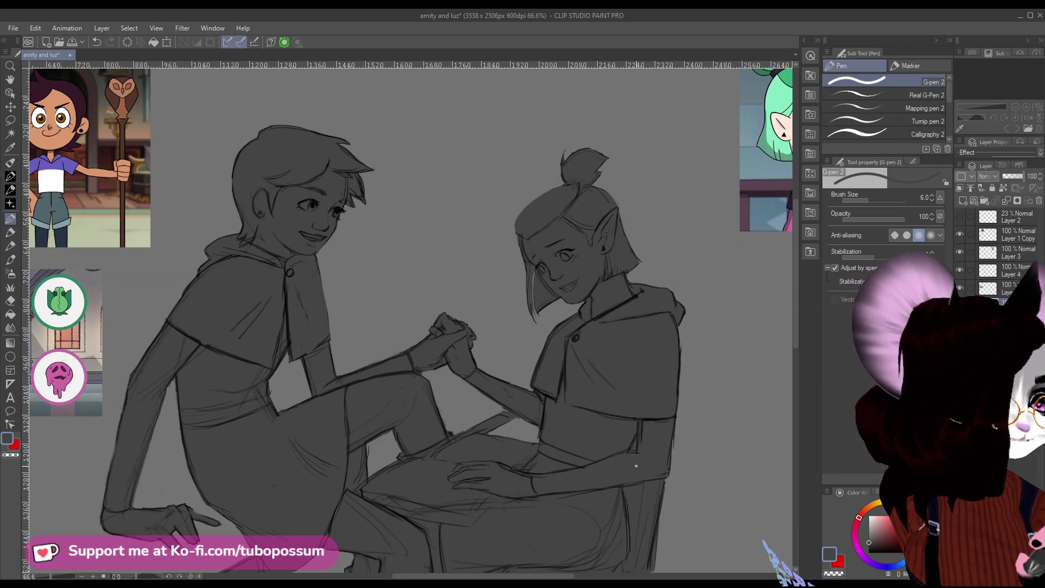
scroll(462, 440, "down", 2)
scroll(429, 457, "up", 3)
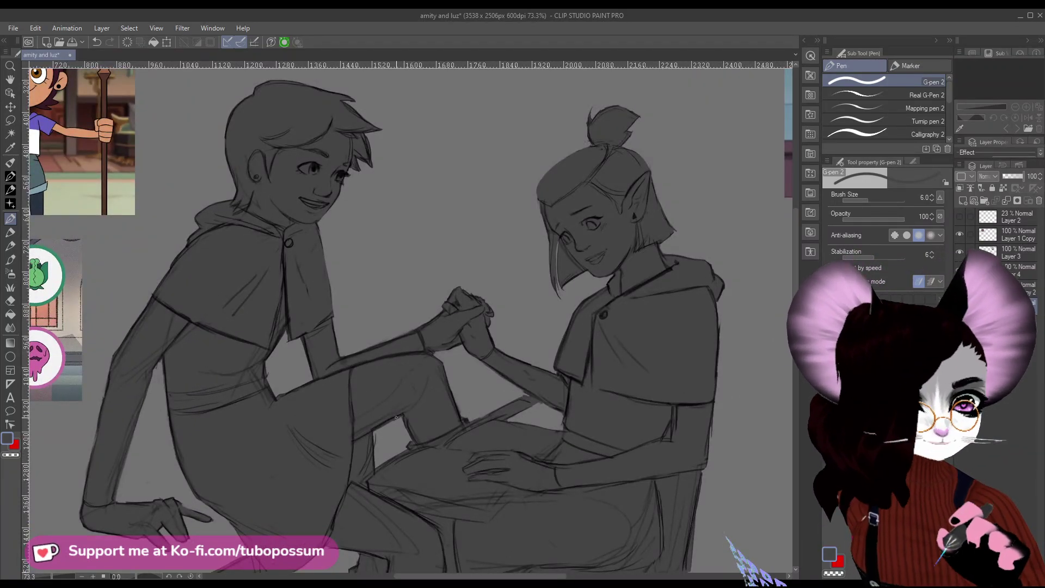
left_click_drag(403, 415, 375, 433)
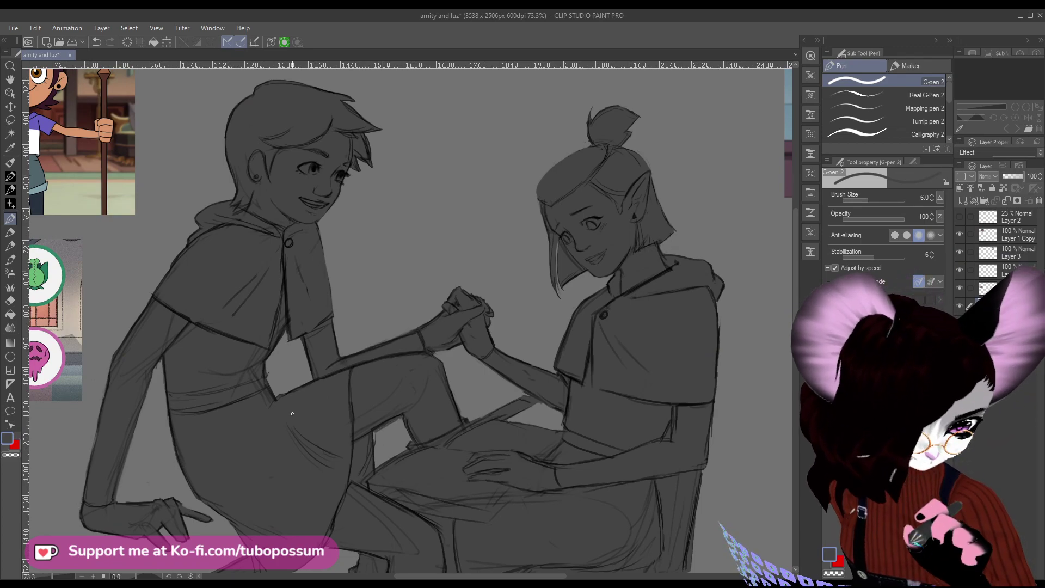
key("e")
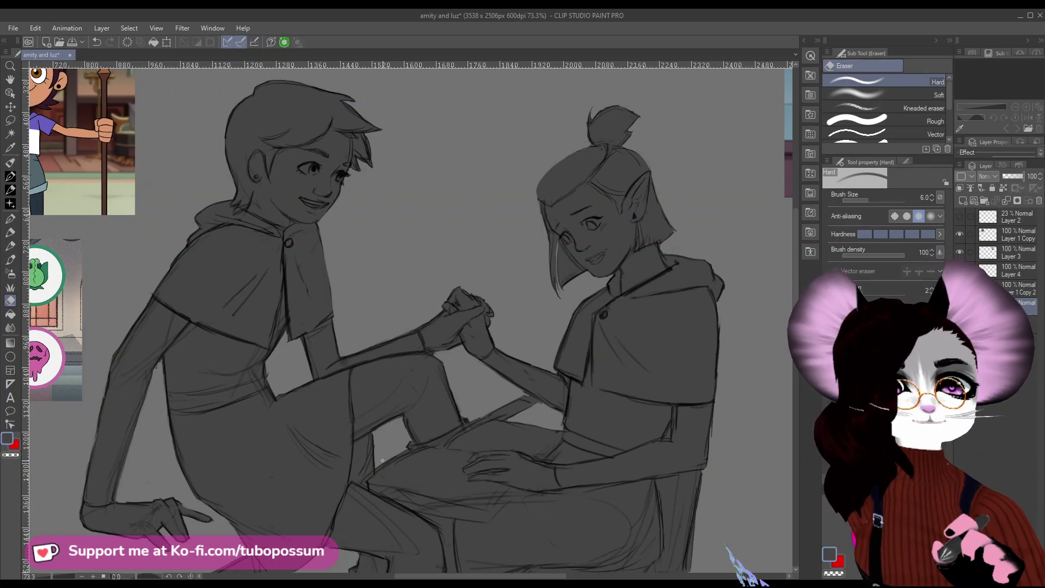
Try erasing along the sketch line below the right figure's knee with the Hard eraser and undo the stroke.
scroll(480, 440, "down", 2)
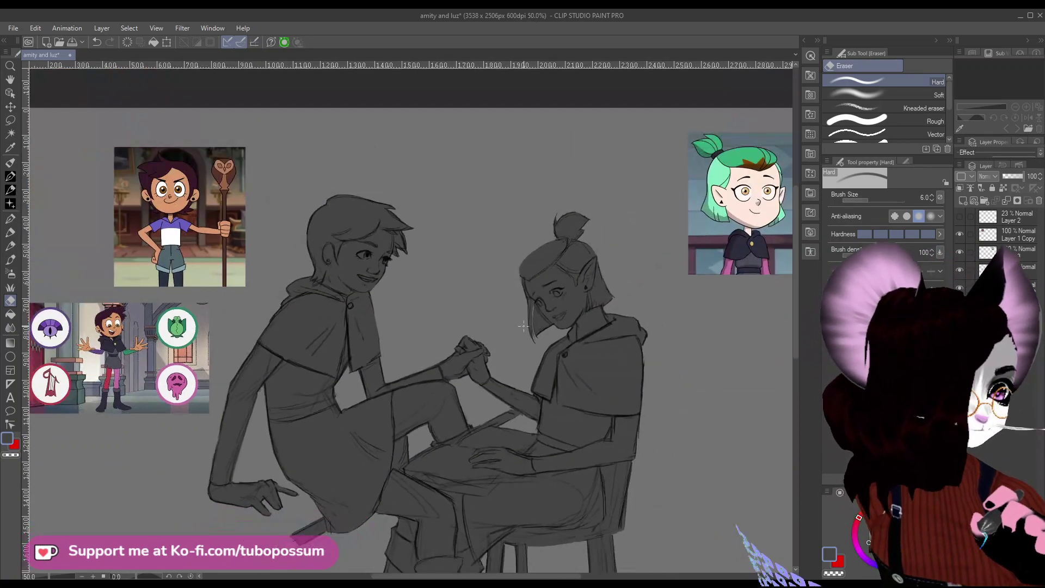
scroll(476, 342, "up", 3)
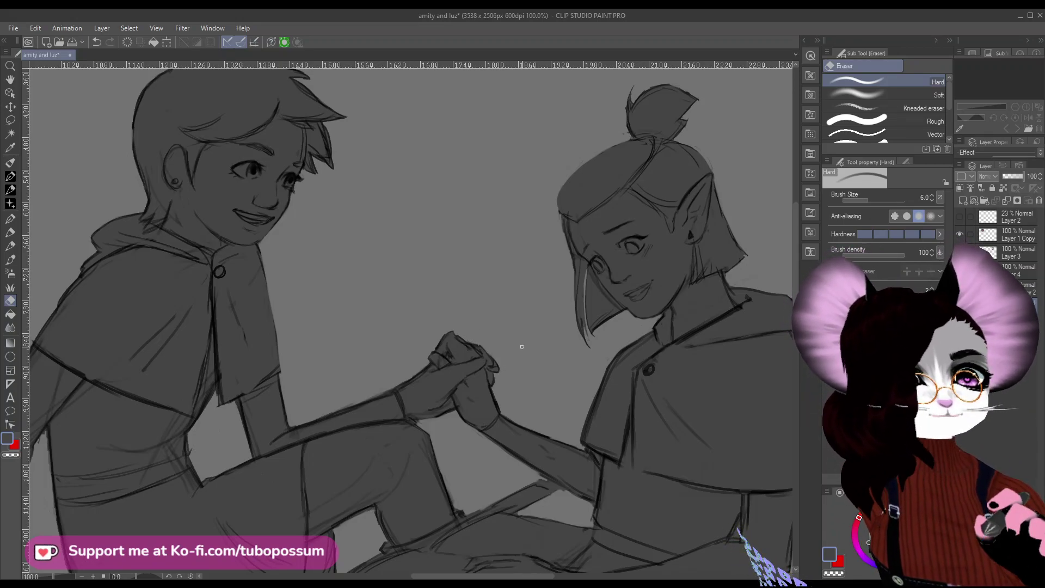
scroll(521, 347, "down", 6)
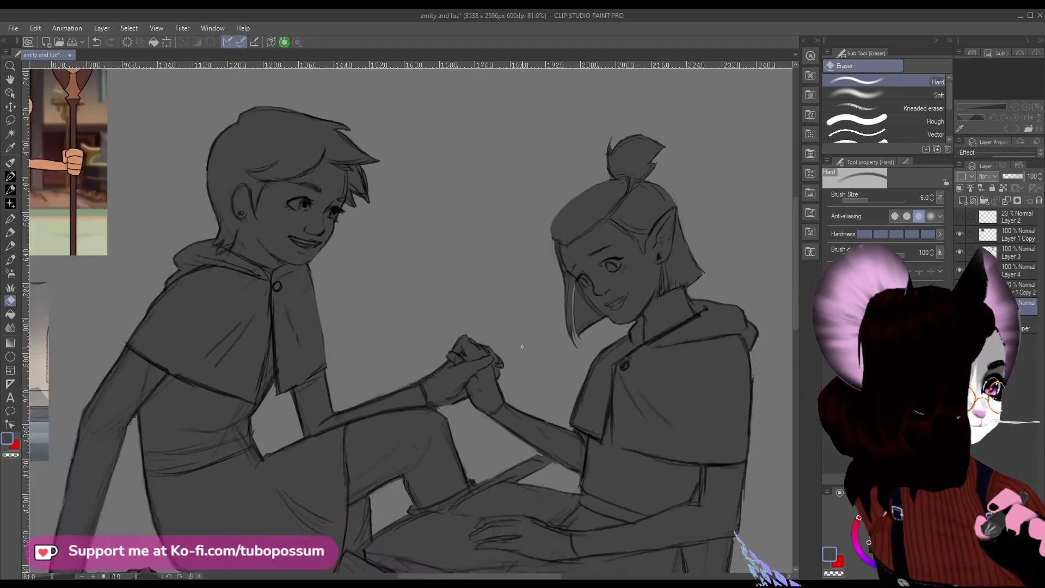
scroll(595, 460, "down", 1)
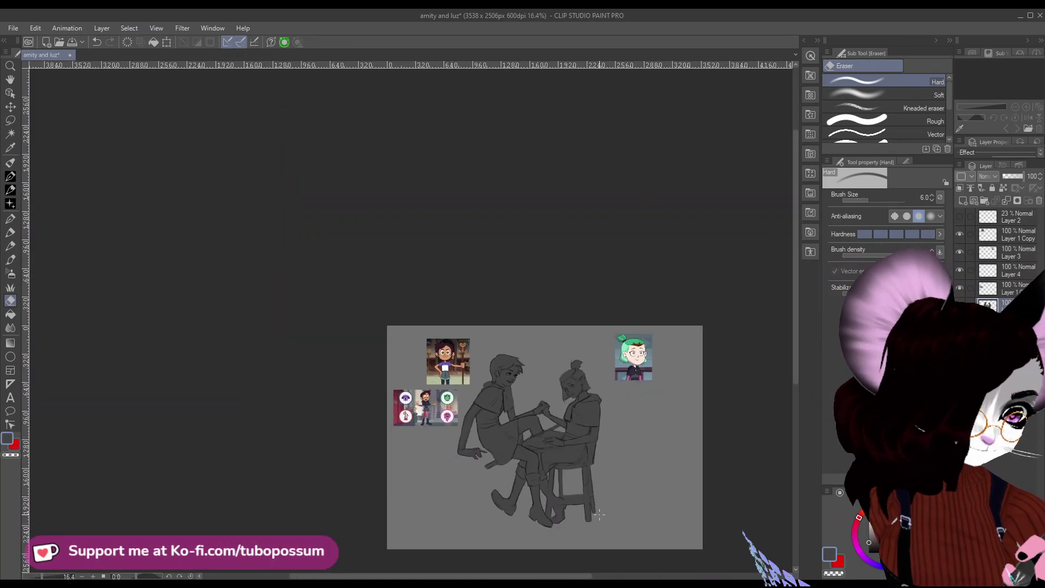
scroll(599, 479, "up", 3)
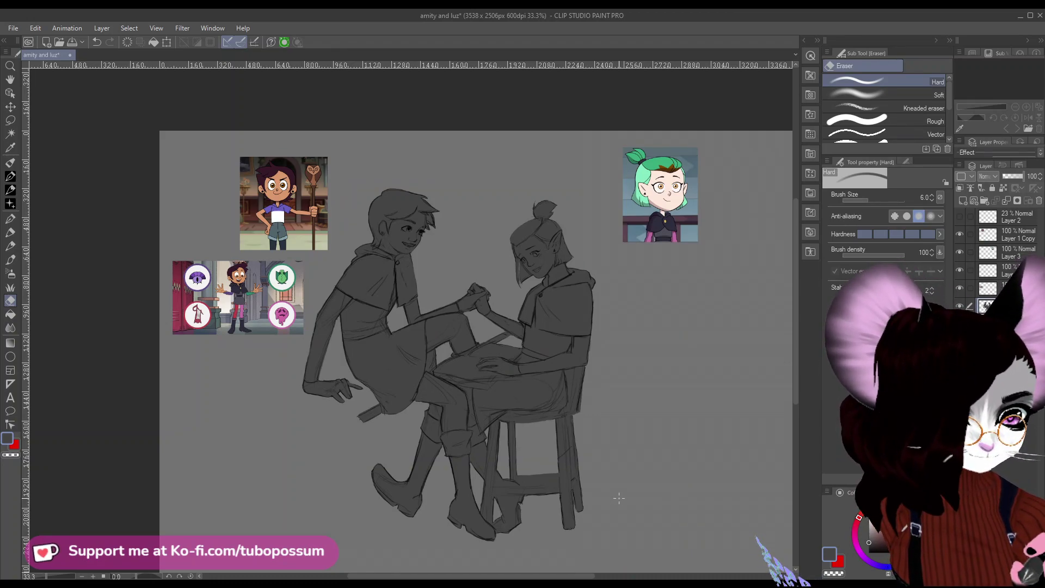
scroll(470, 427, "up", 2)
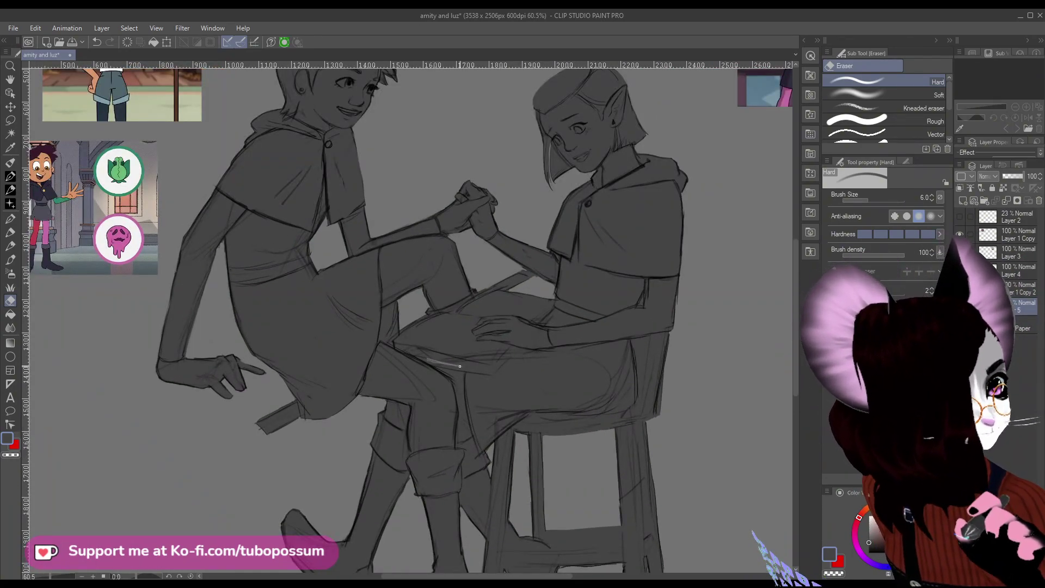
key("ctrl+z")
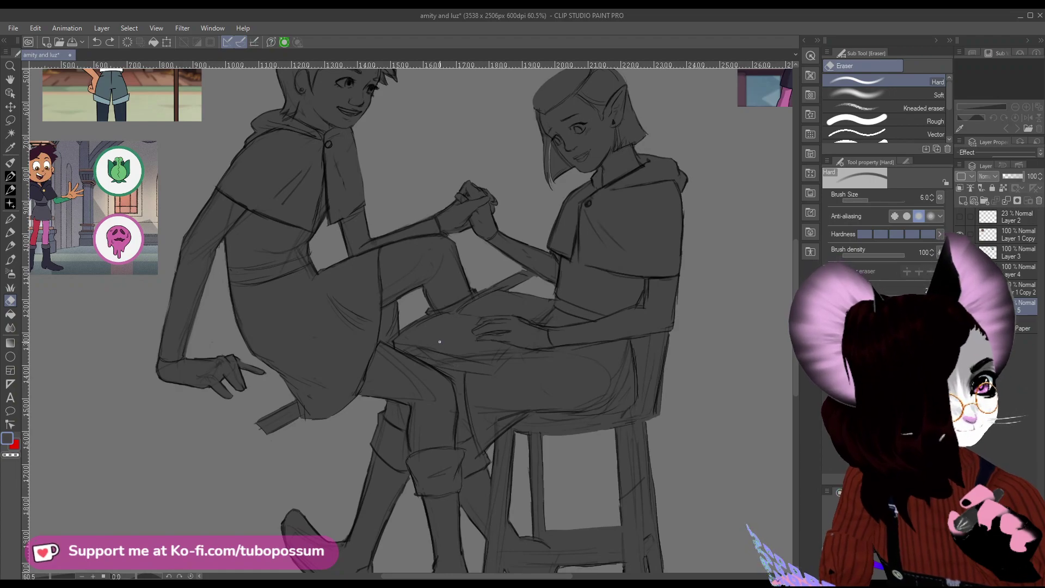
Sample the dark grey and cover the stray sketch lines on the right figure's lap with the G-pen enlarged to size 12.
left_click(11, 148)
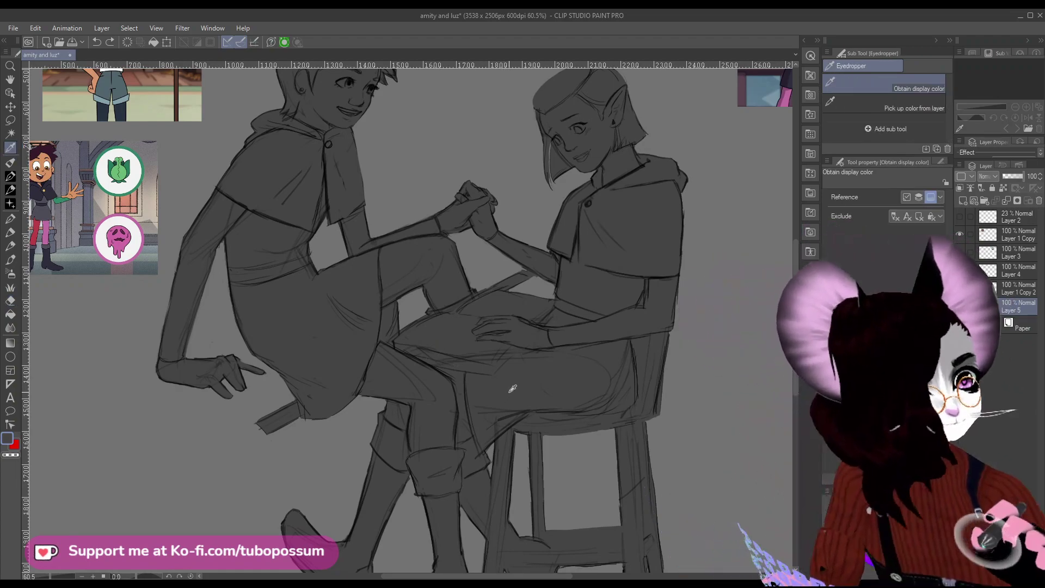
key("p")
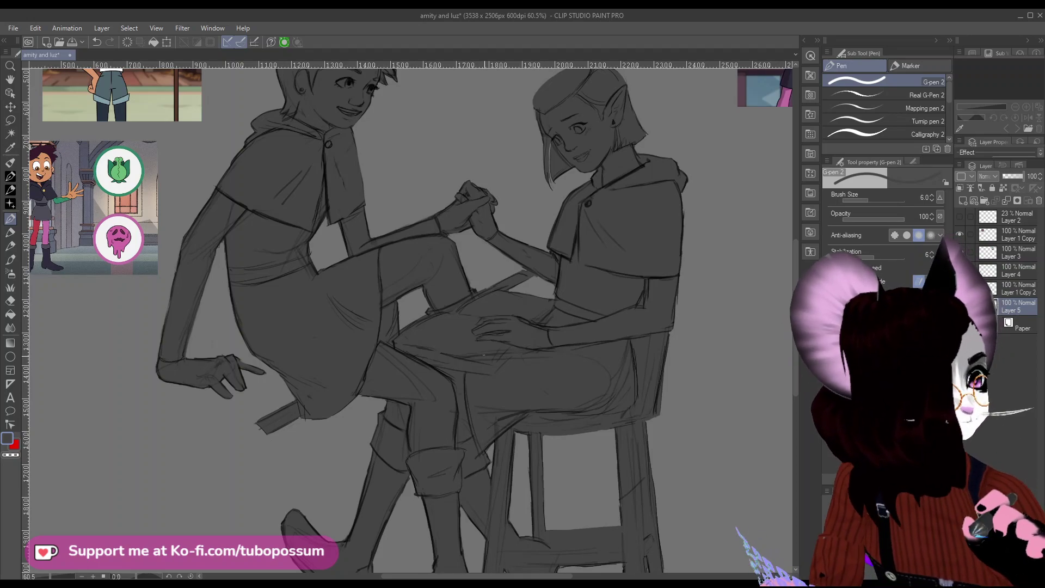
key("bracketright")
key("bracketright")
key("bracketright")
key("bracketright")
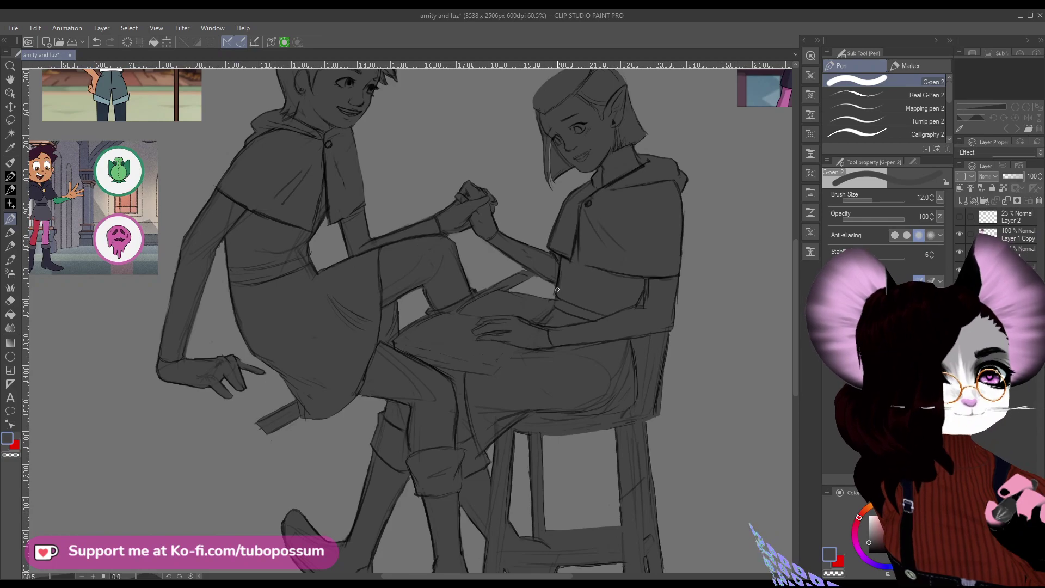
Cover the construction lines on the right figure's thigh and hip with the grey G-pen at size 50 and size 20.
scroll(557, 289, "down", 5)
scroll(566, 326, "up", 4)
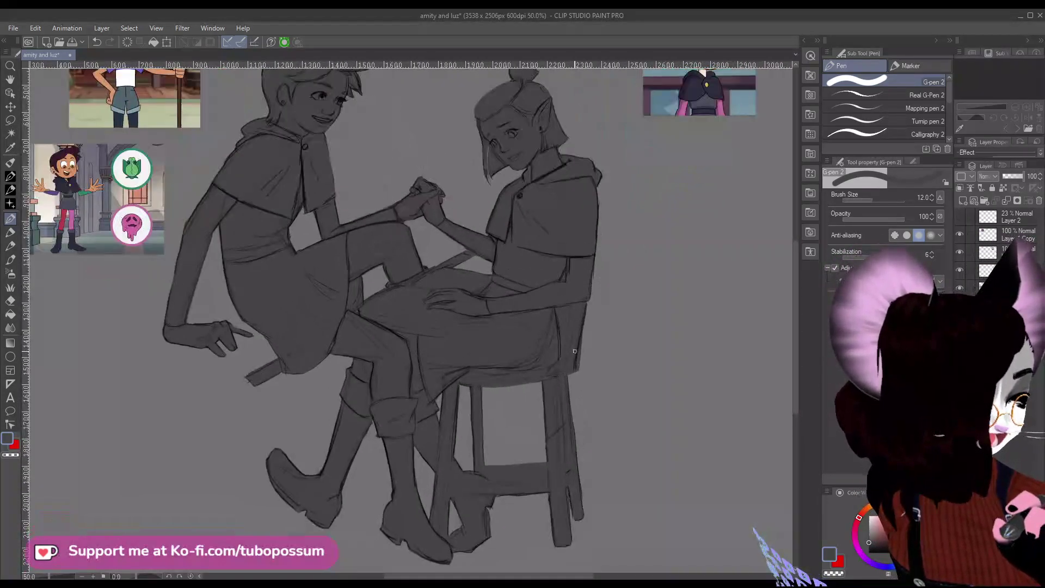
scroll(575, 351, "up", 1)
key("bracketright")
key("bracketright")
key("bracketright")
key("bracketright")
key("bracketright")
key("bracketright")
key("bracketright")
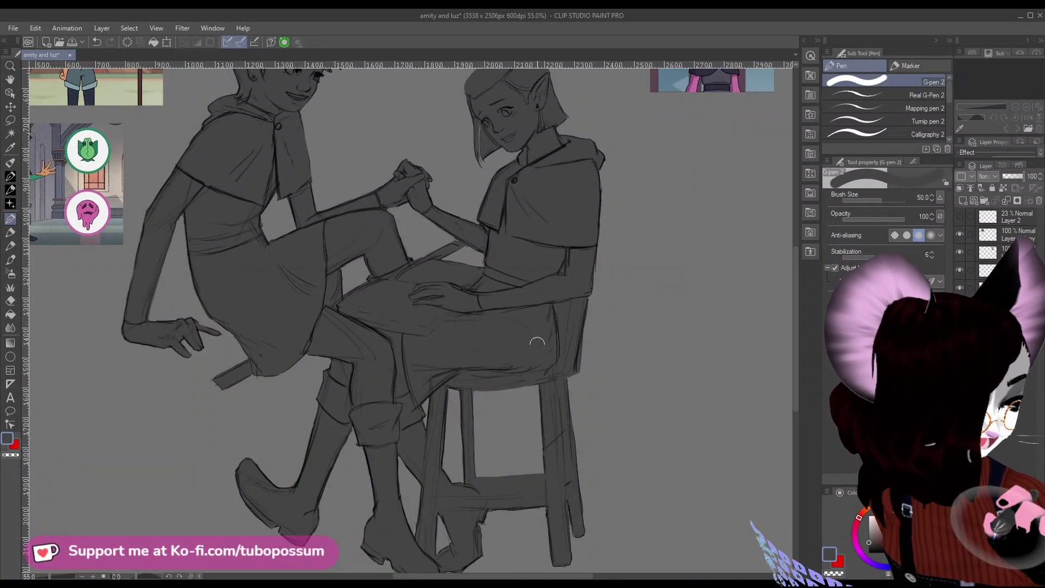
key("bracketleft")
key("bracketleft")
key("bracketleft")
key("bracketleft")
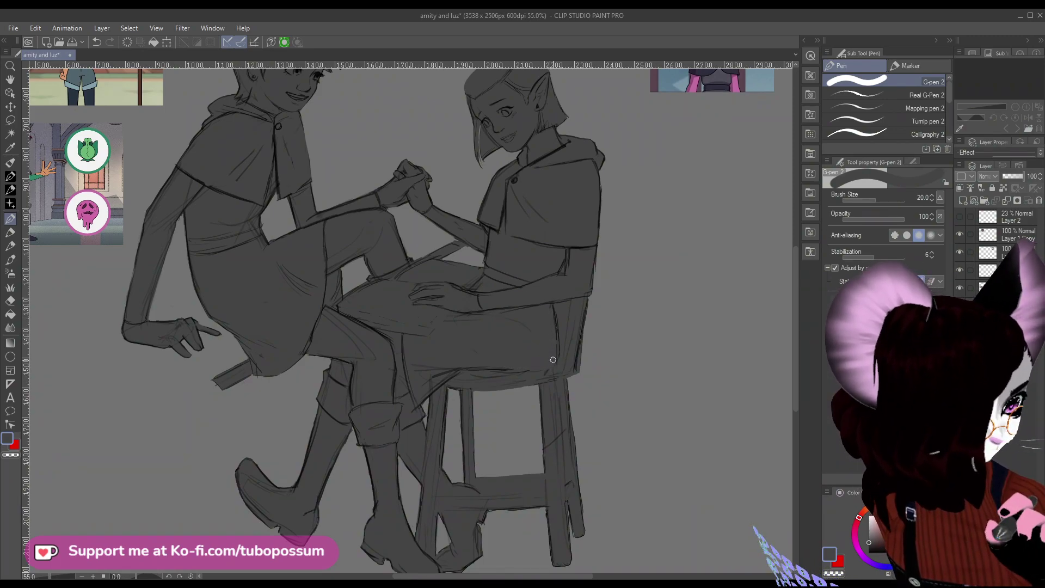
Switch to black and redraw the right figure's thigh outline and creases with the Hexagon brush at size 5.
key("c")
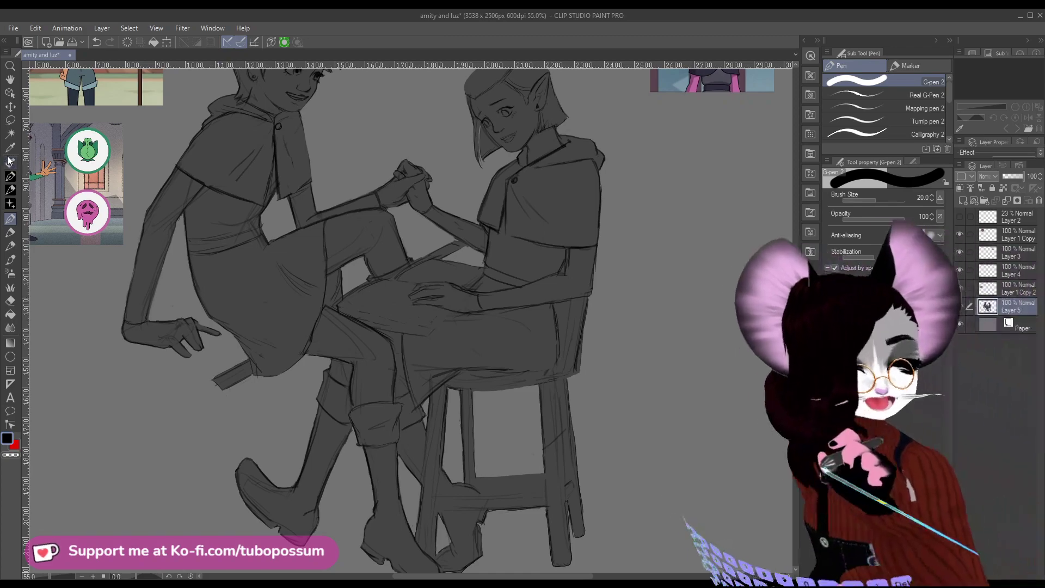
left_click(15, 261)
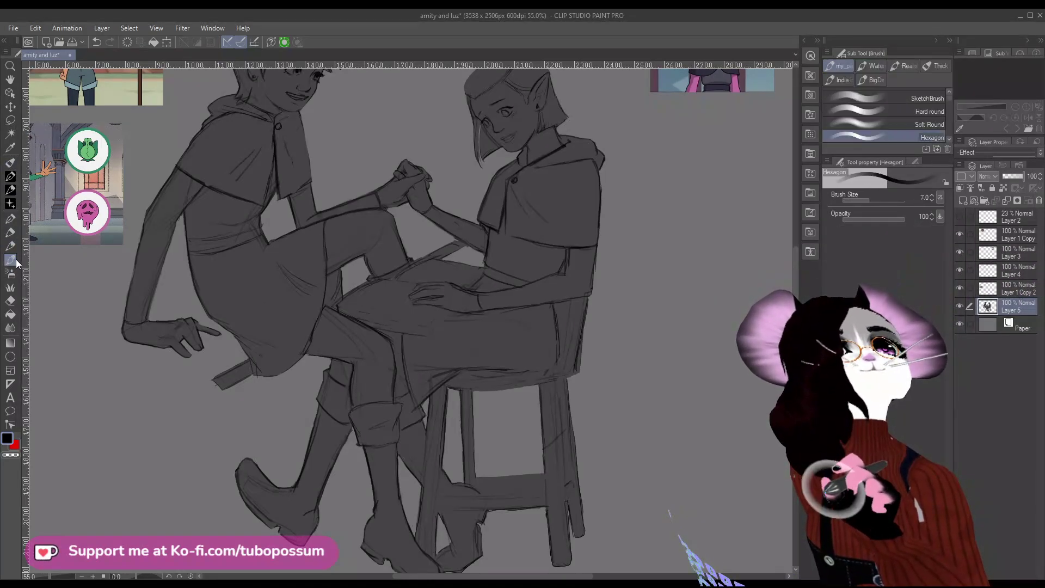
key("bracketleft")
key("bracketleft")
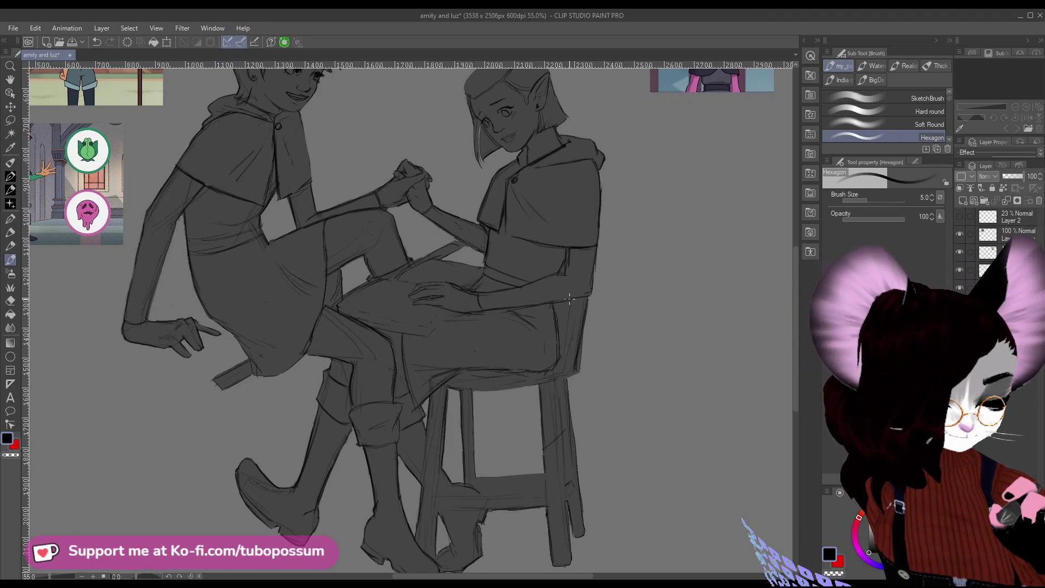
scroll(570, 298, "down", 2)
scroll(566, 290, "up", 2)
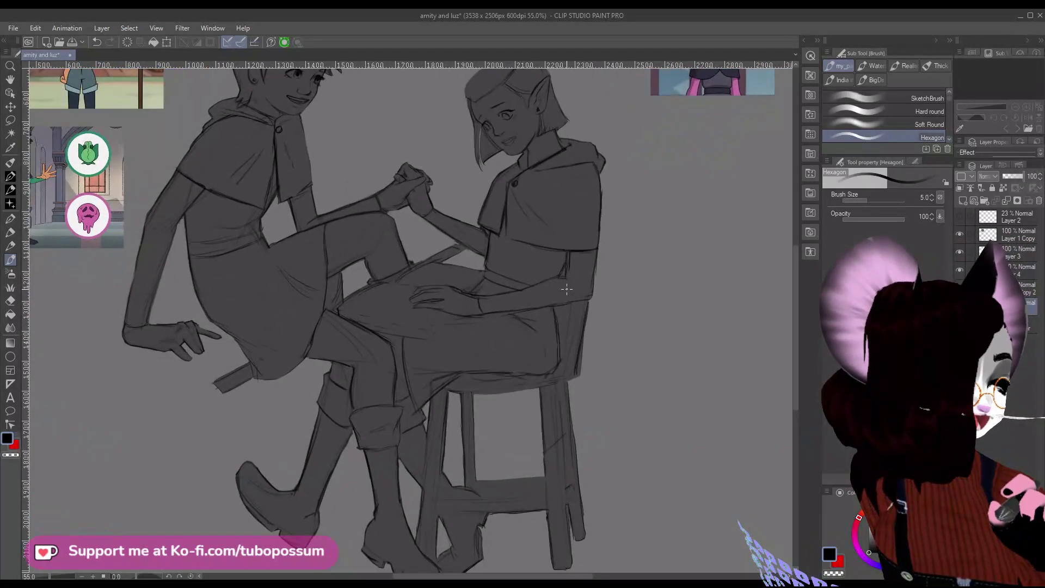
Sample the dark grey and paint over the vertical line at the right figure's hip with the Hexagon brush at size 40.
left_click(11, 301)
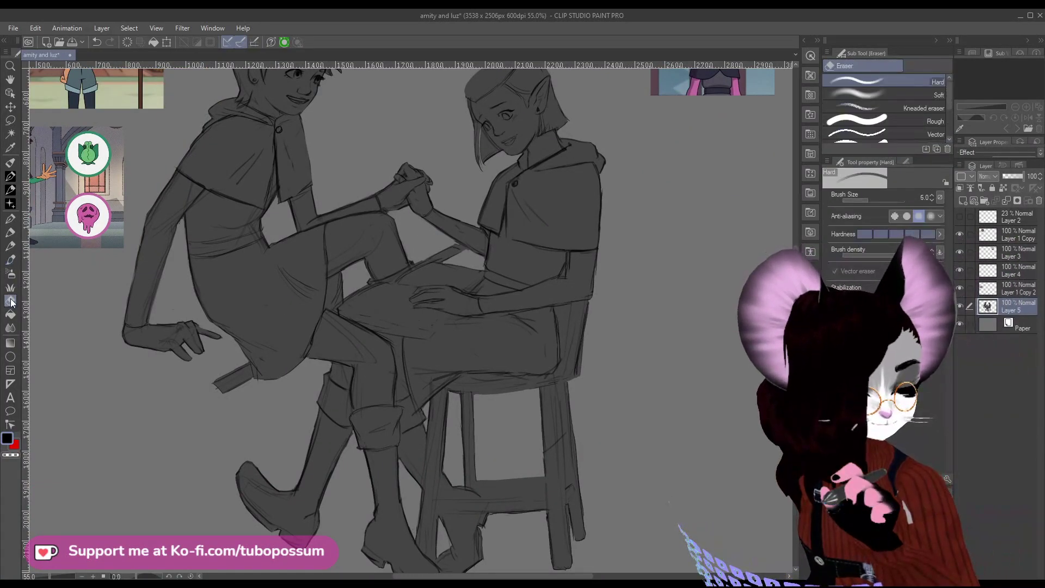
left_click(10, 147)
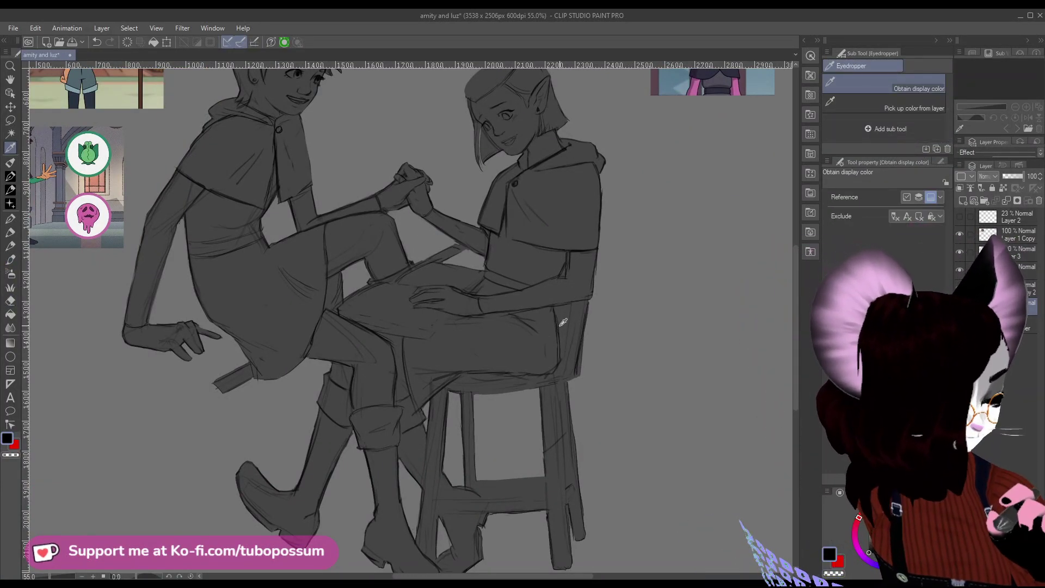
left_click(564, 322)
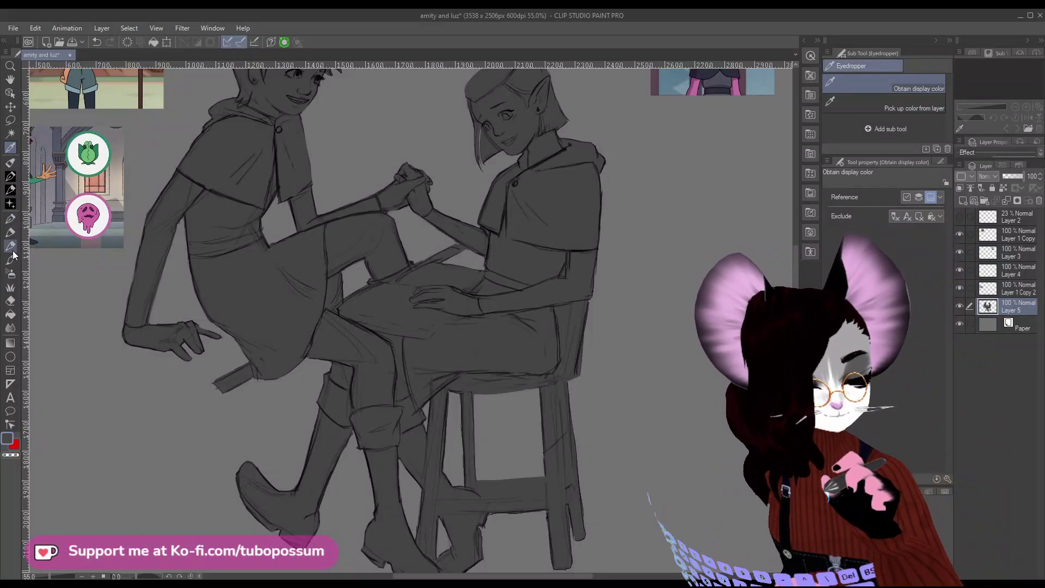
left_click(11, 259)
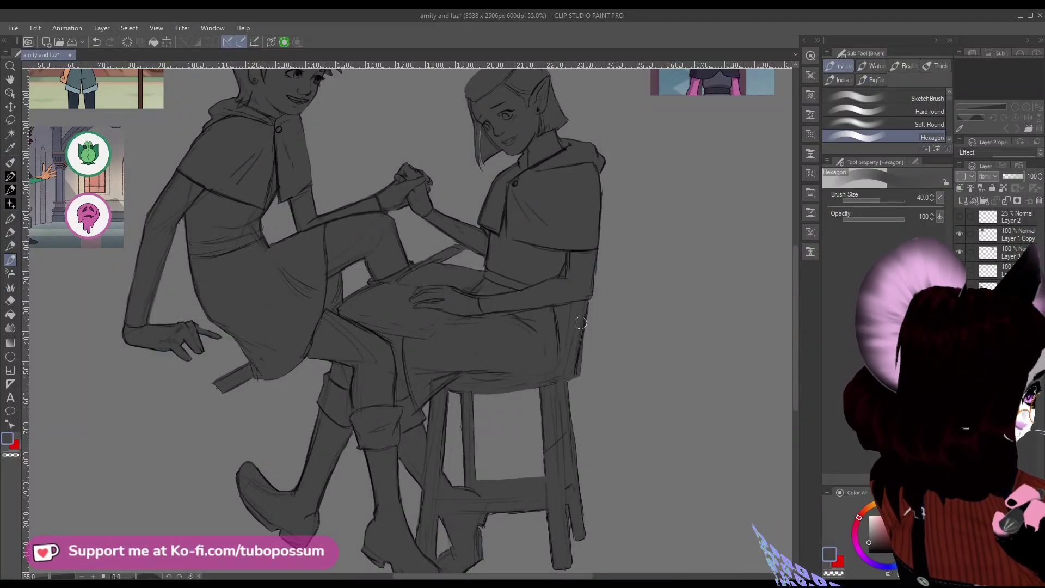
left_click_drag(556, 352, 564, 322)
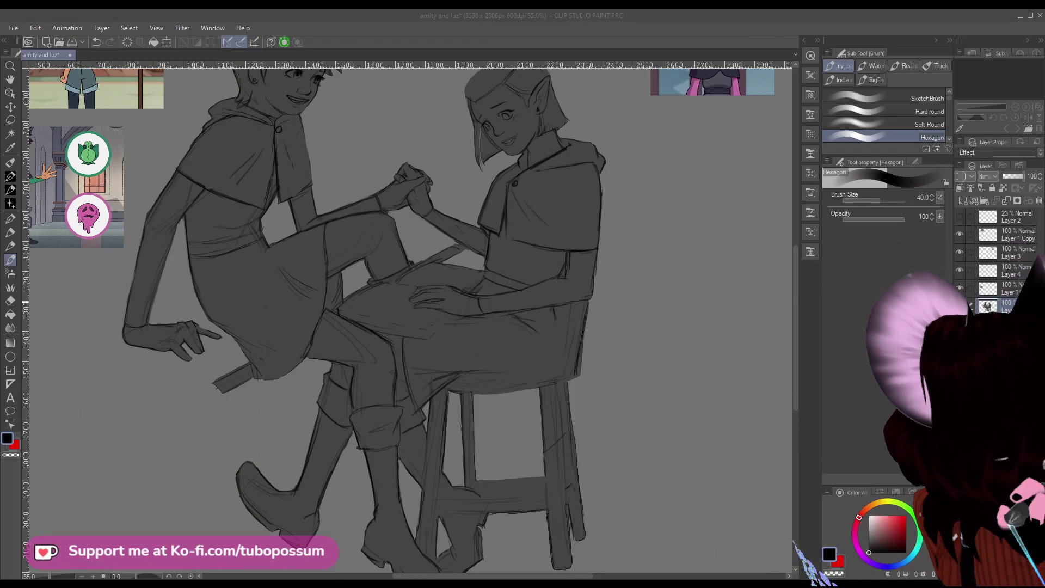
Redraw the right figure's hip line as a curve in black with the Hexagon brush at size 7.
key("bracketleft")
key("bracketleft")
key("bracketleft")
key("bracketleft")
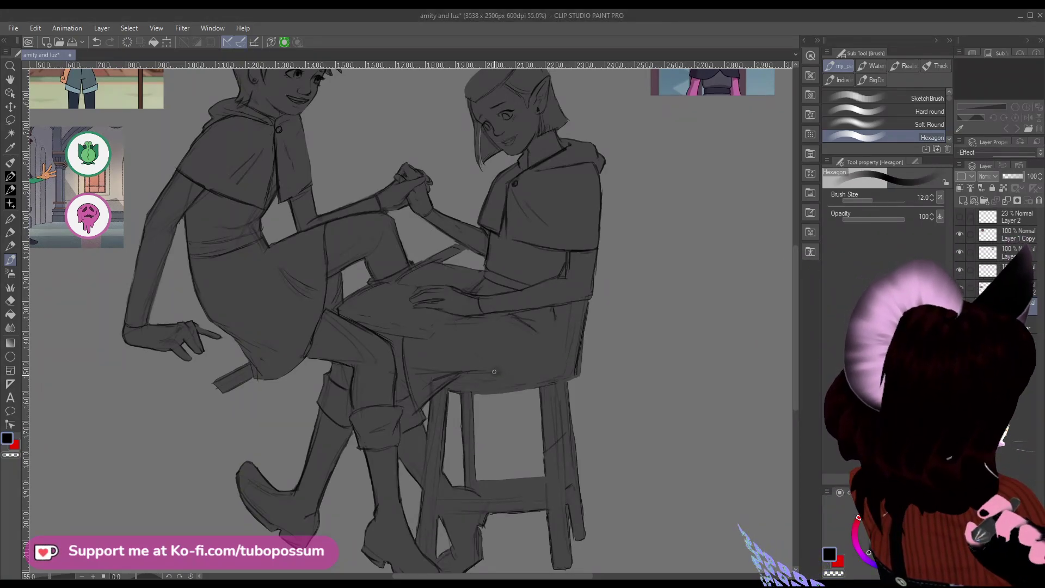
key("bracketleft")
key("bracketleft")
key("bracketleft")
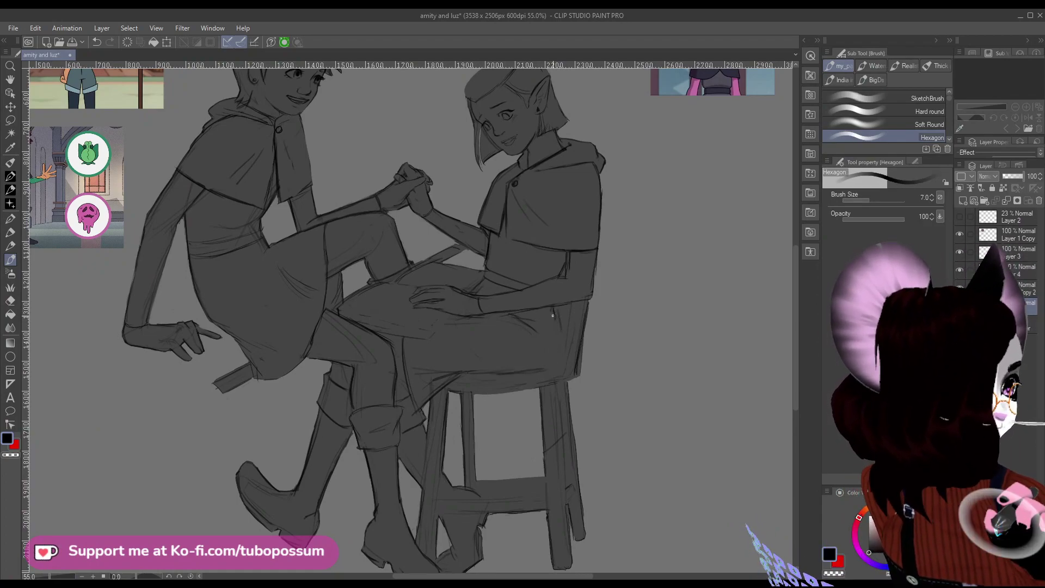
left_click_drag(553, 315, 551, 342)
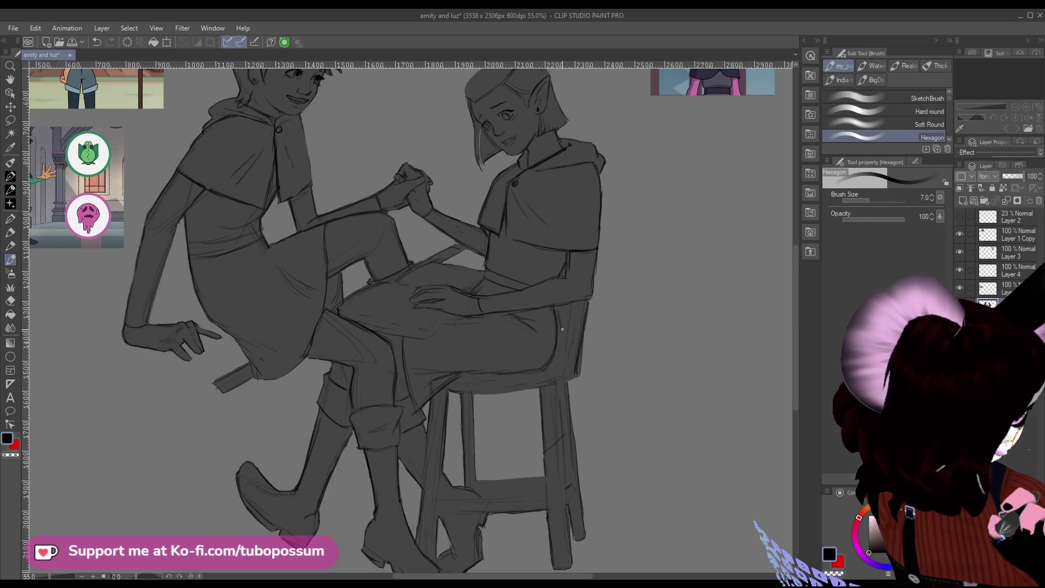
Reduce the Hexagon brush to size 2.5 and redraw the underside of the right figure's thigh along the stool seat.
key("bracketleft")
key("bracketleft")
key("bracketleft")
key("bracketleft")
key("bracketleft")
key("bracketleft")
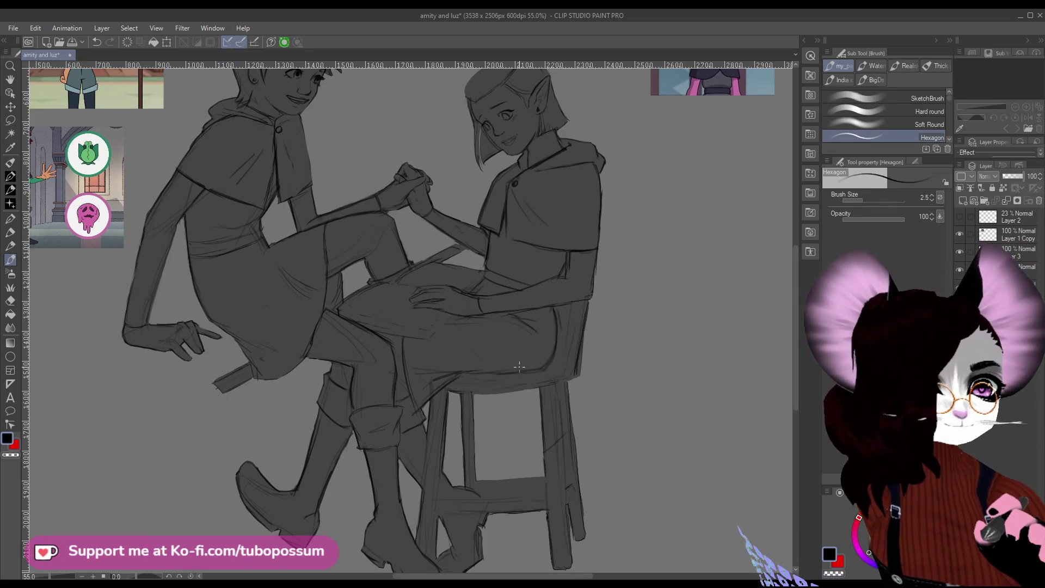
scroll(519, 366, "down", 5)
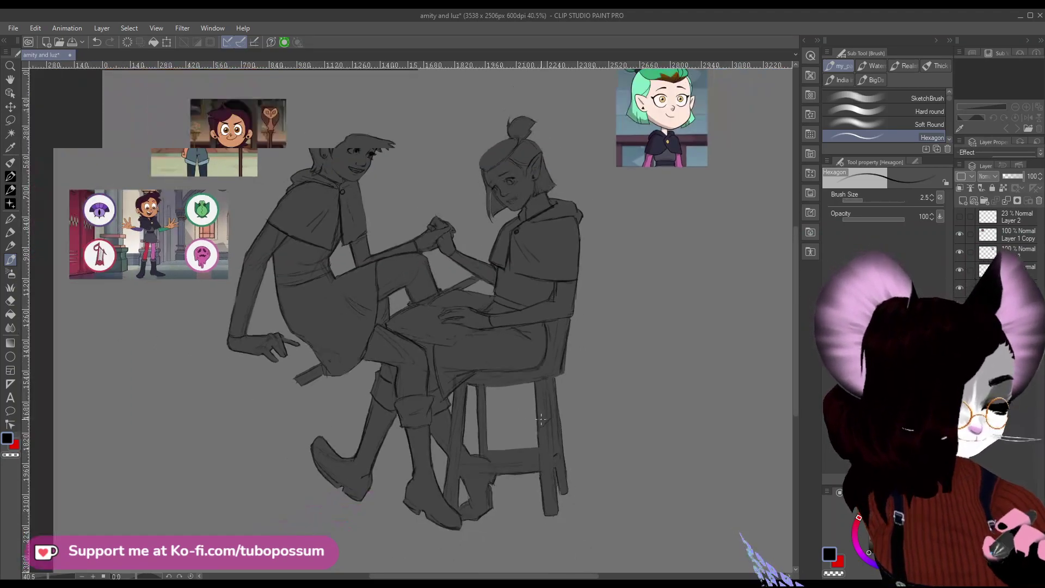
scroll(546, 301, "up", 5)
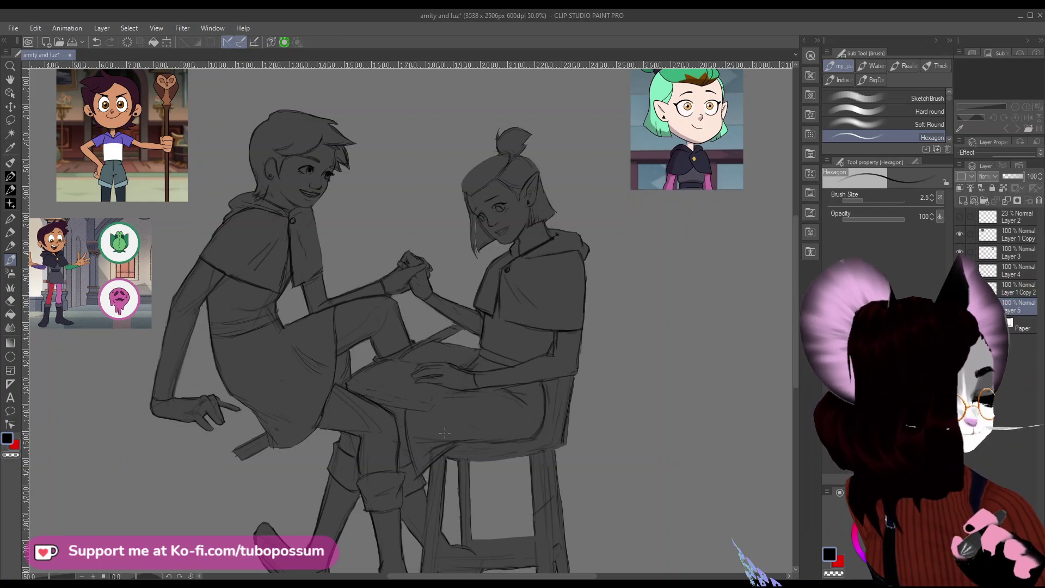
Erase a short mark on the left figure's skirt with the Hard eraser at size 6.
scroll(446, 432, "down", 2)
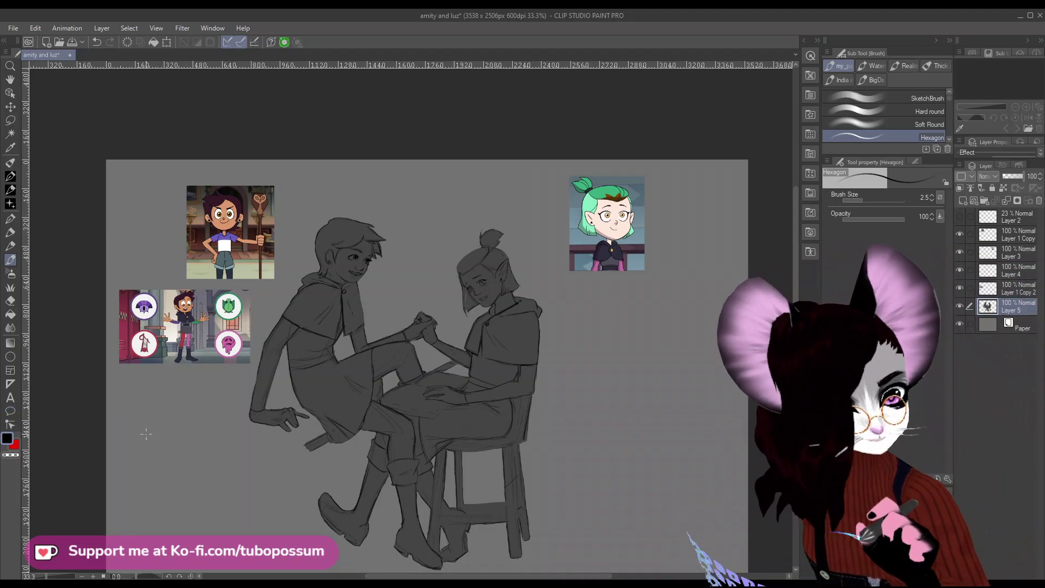
scroll(326, 446, "up", 5)
key("e")
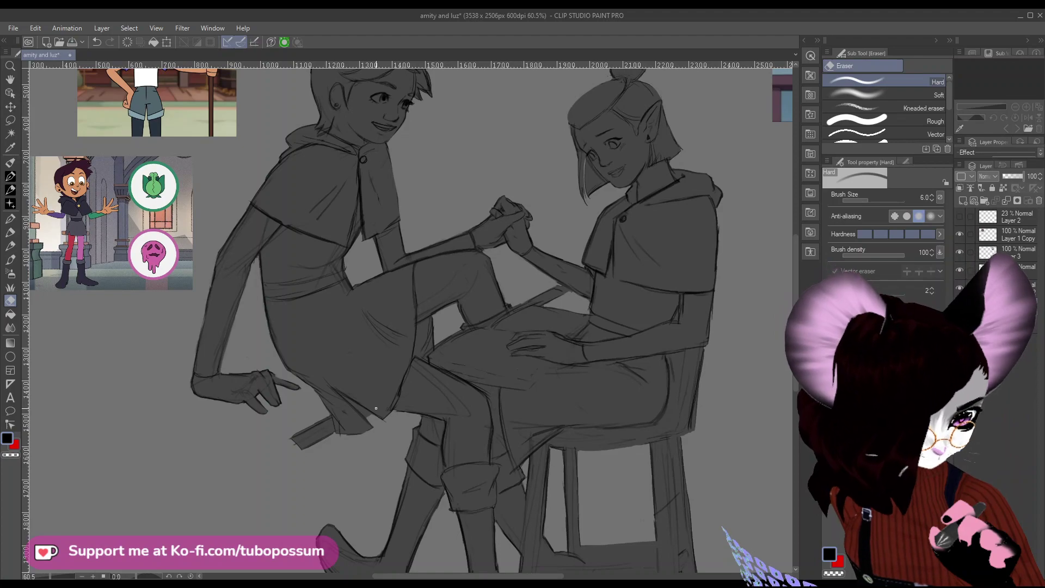
scroll(352, 369, "down", 4)
scroll(491, 405, "up", 3)
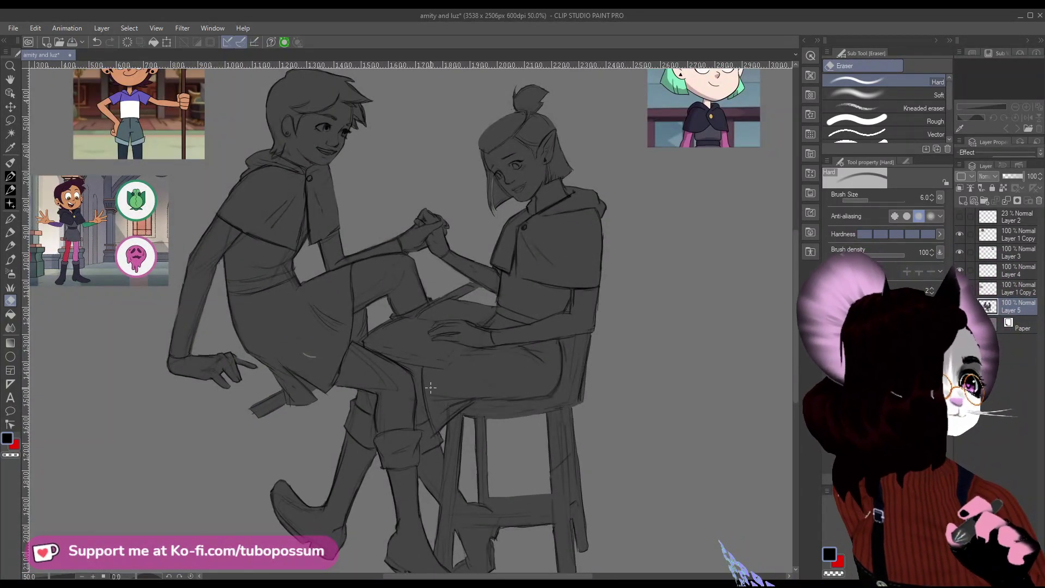
Sample the dark grey and paint over the lower hem line beside the stool with the Painterly (Opaque) brush at size 20.
key("bracketright")
key("bracketright")
key("bracketright")
key("bracketright")
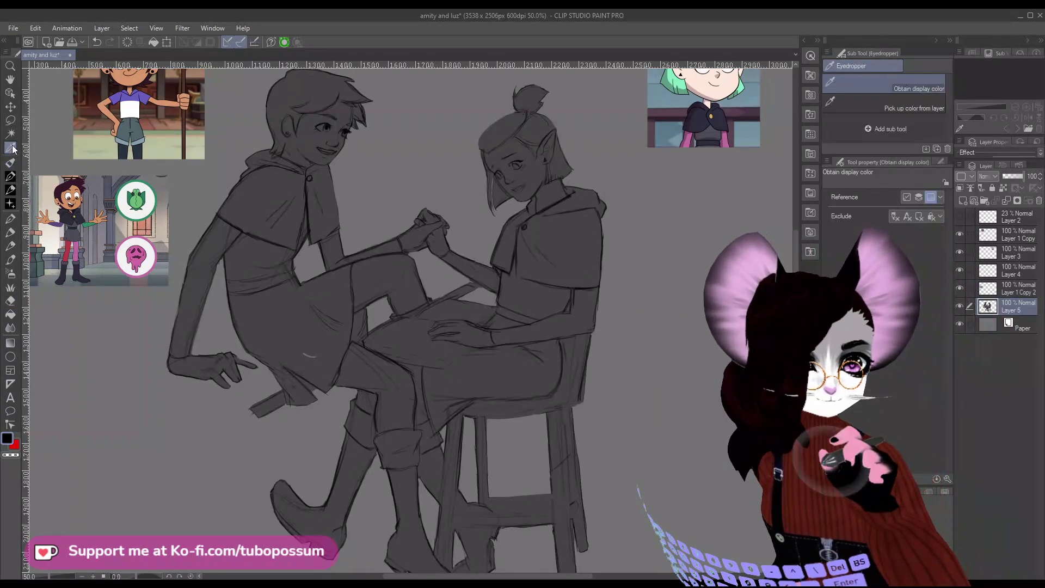
left_click(460, 371, "alt")
key("b")
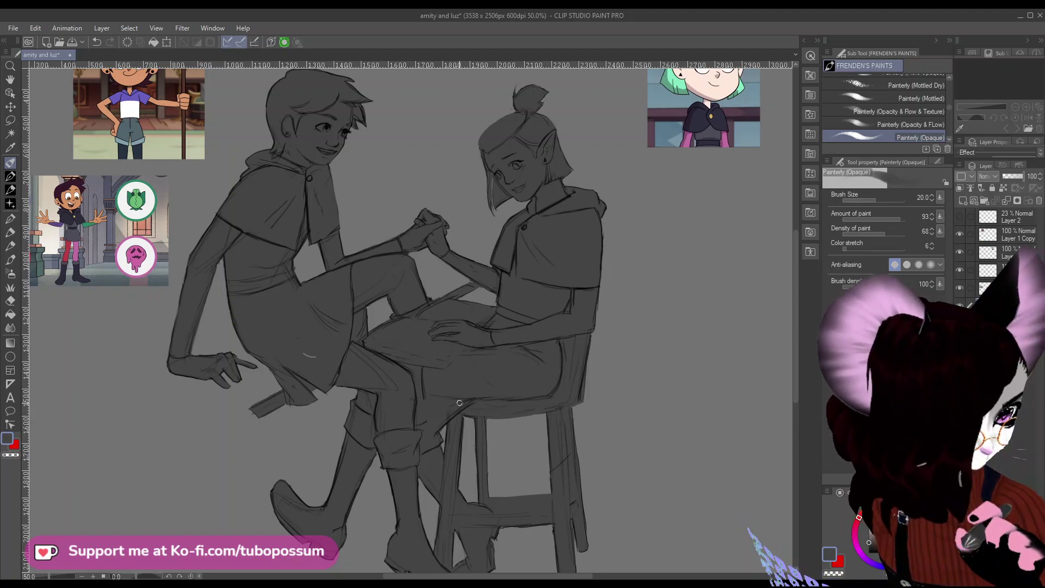
Switch to black and redraw the right figure's lower hem beside the stool with the Hexagon brush at size 3.
key("c")
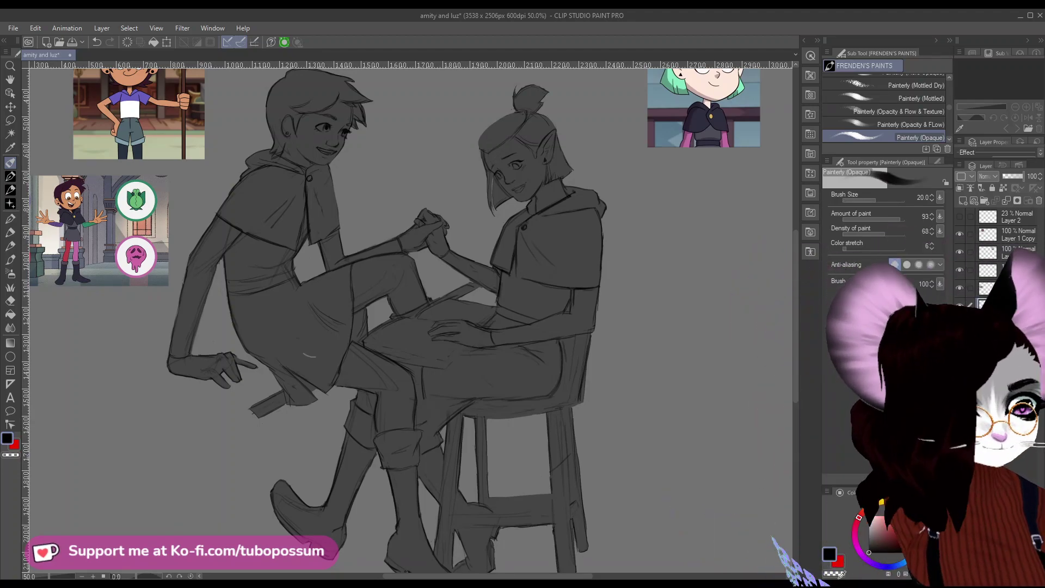
left_click(10, 259)
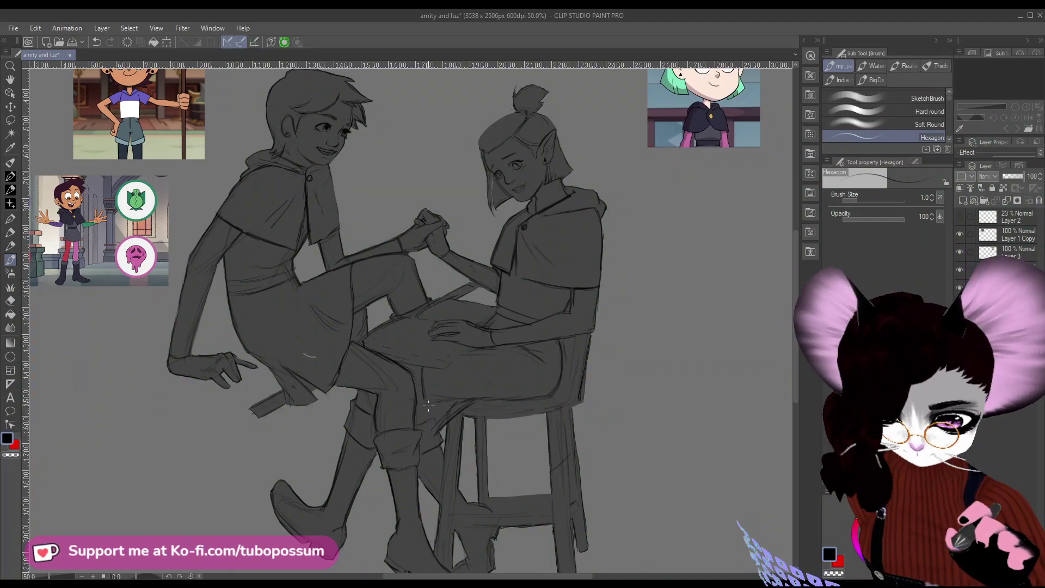
key("bracketright")
key("bracketright")
key("bracketright")
key("bracketright")
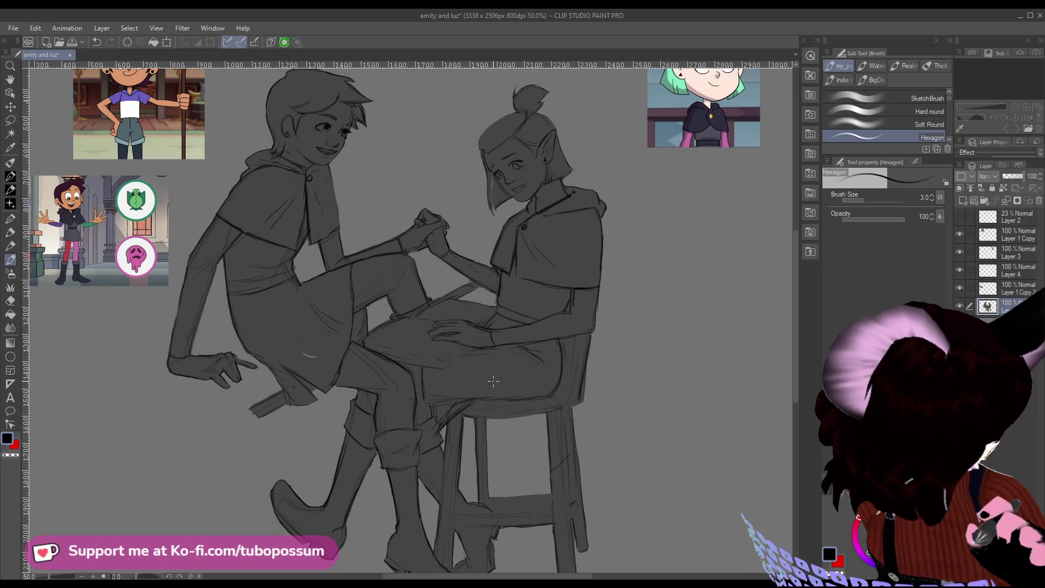
Sample the dark grey and cover the light scratch on the left figure's skirt with the Hexagon brush at size 25.
scroll(493, 381, "down", 4)
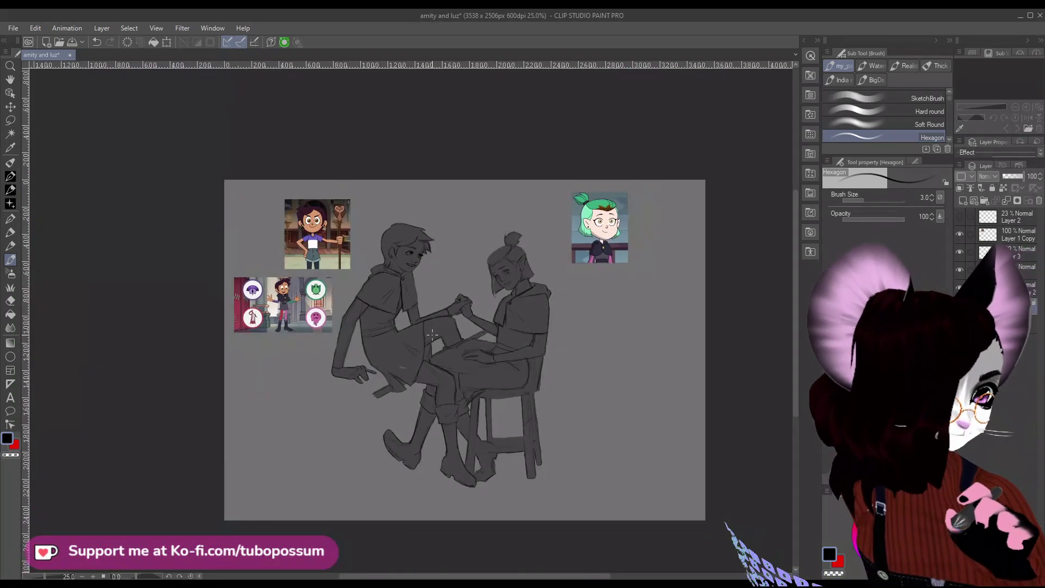
scroll(433, 334, "down", 1)
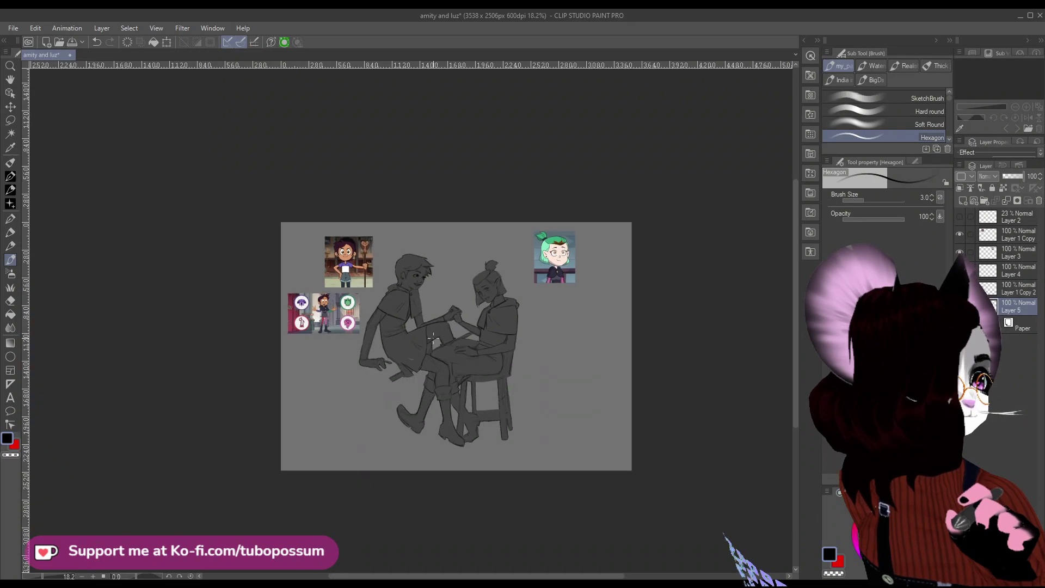
scroll(580, 339, "up", 1)
scroll(430, 263, "up", 1)
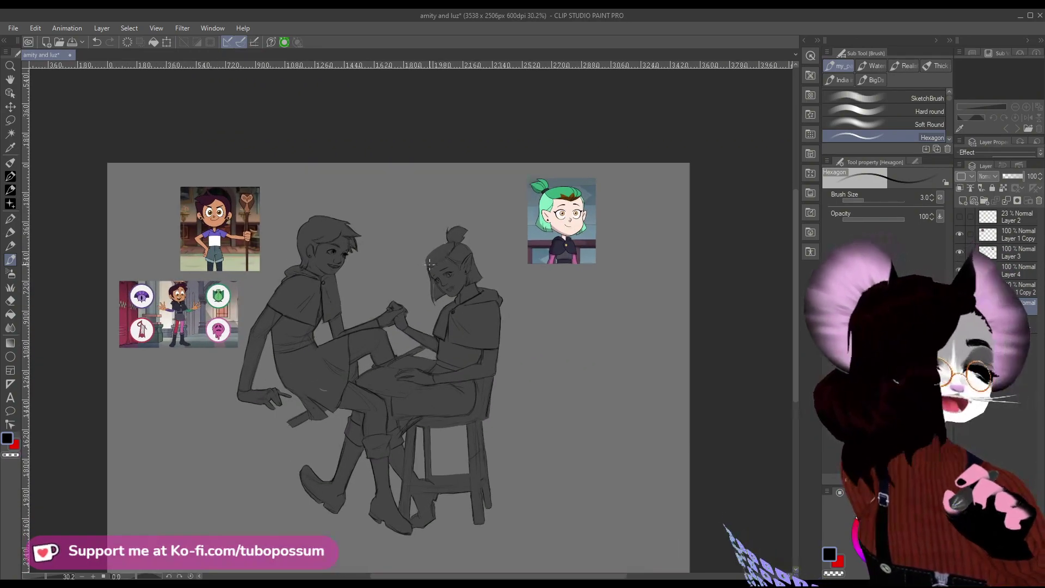
scroll(430, 264, "down", 1)
scroll(347, 353, "up", 2)
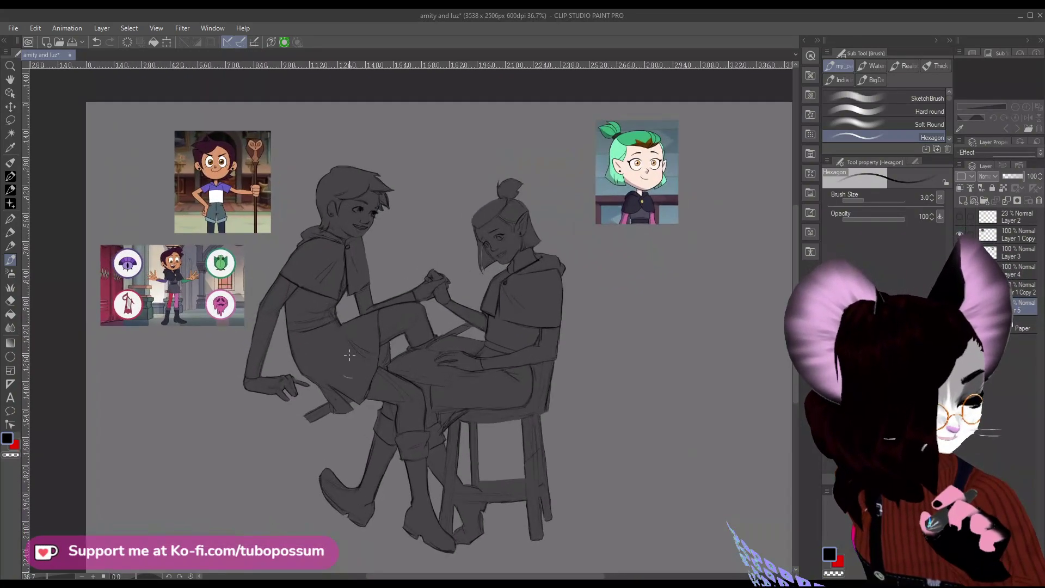
left_click(12, 148)
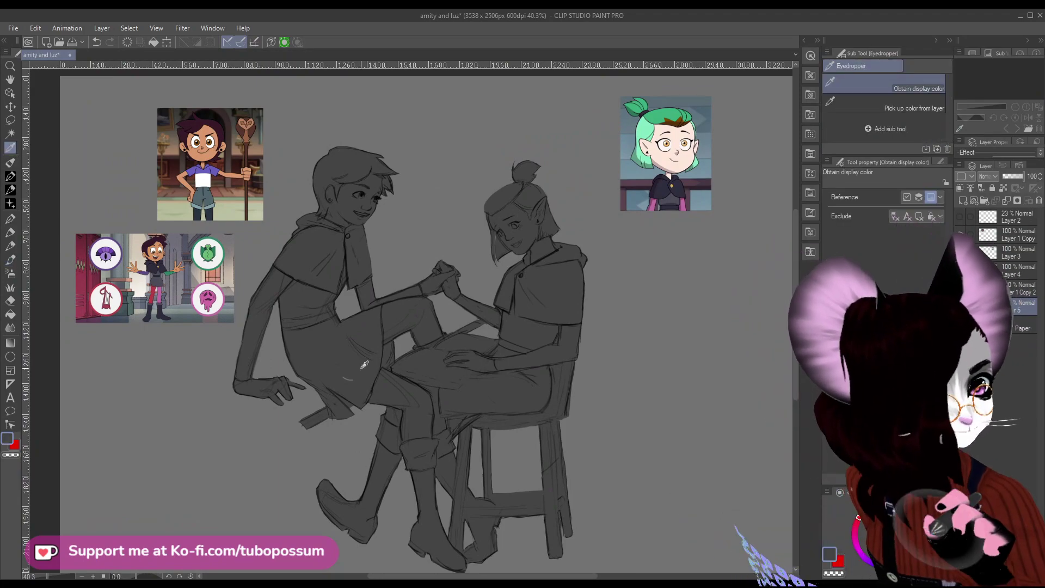
left_click(11, 260)
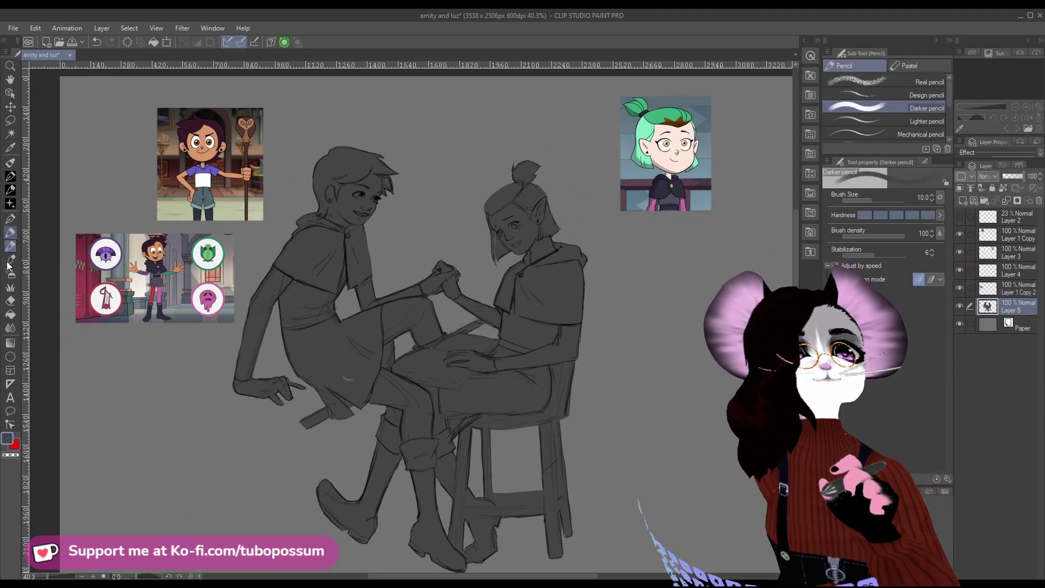
key("bracketright")
key("bracketright")
key("bracketright")
key("bracketright")
key("bracketright")
key("bracketright")
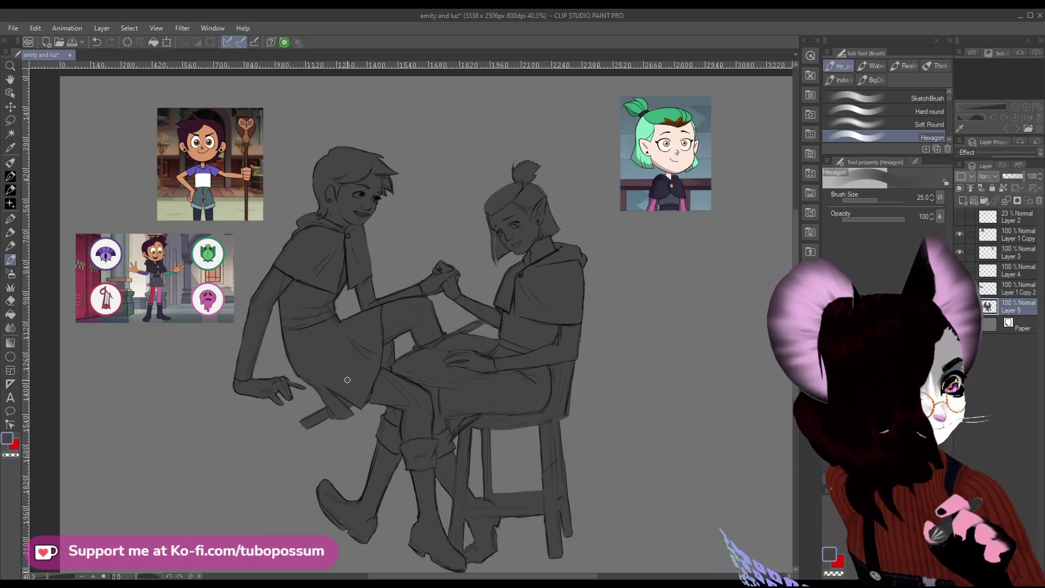
Reduce the Hexagon brush to size 17.
key("bracketleft")
key("bracketleft")
key("bracketleft")
key("bracketleft")
key("bracketleft")
key("bracketleft")
key("bracketleft")
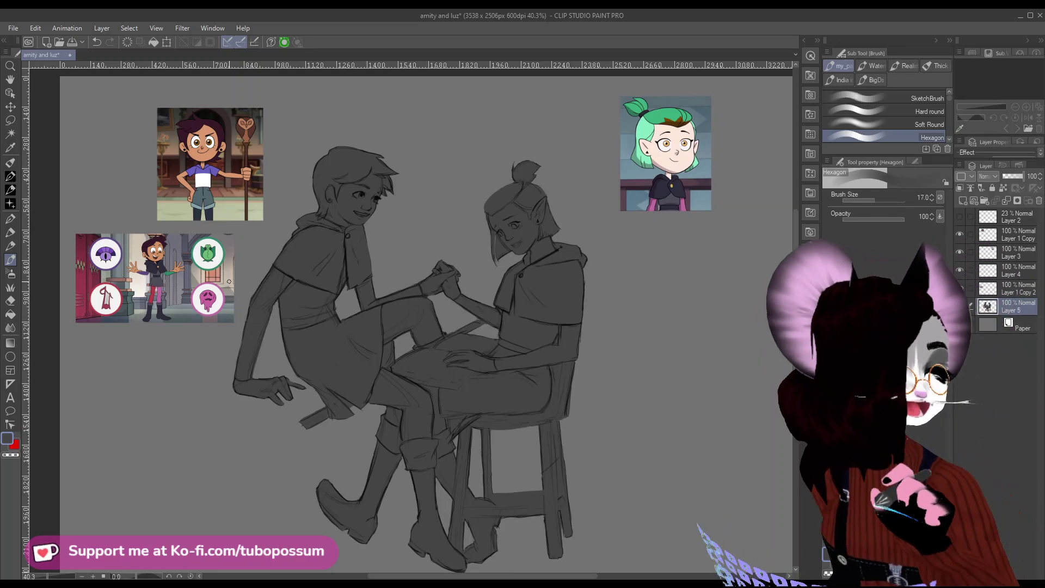
Add a new layer directly above the dark grey silhouette layer for the flat colours.
scroll(380, 267, "down", 1)
scroll(452, 359, "down", 2)
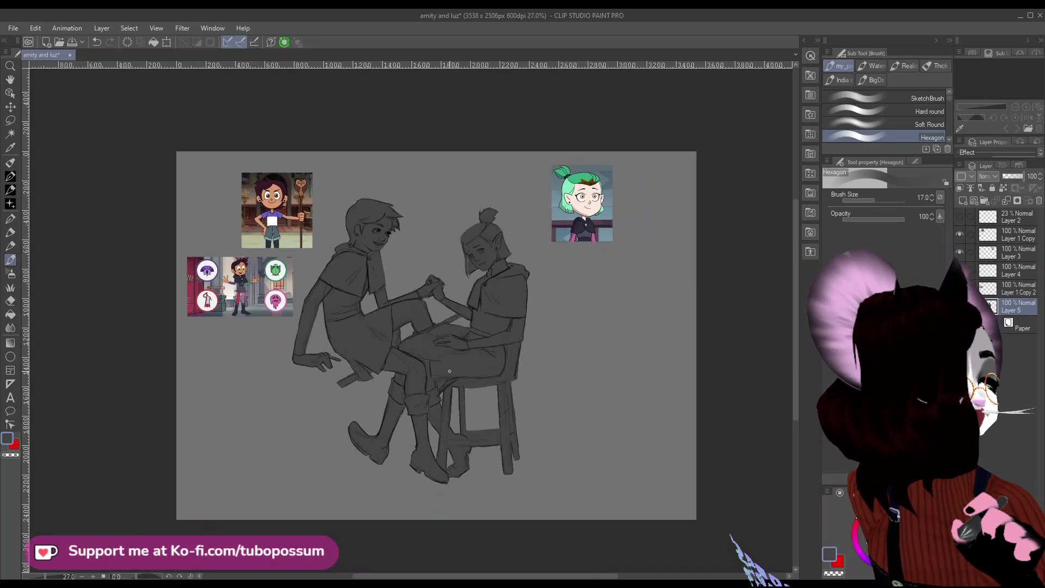
scroll(457, 379, "up", 1)
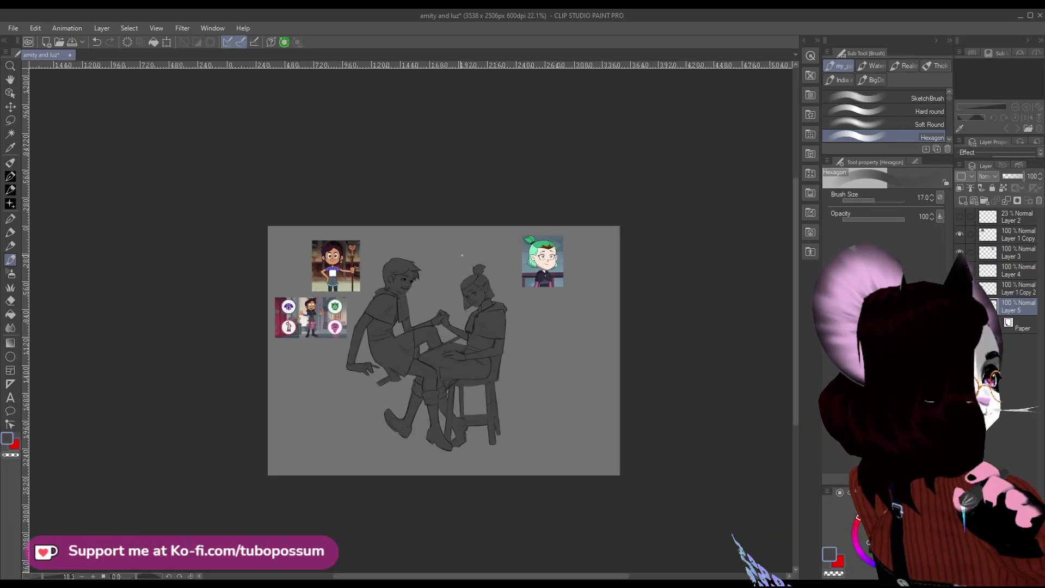
scroll(486, 261, "up", 2)
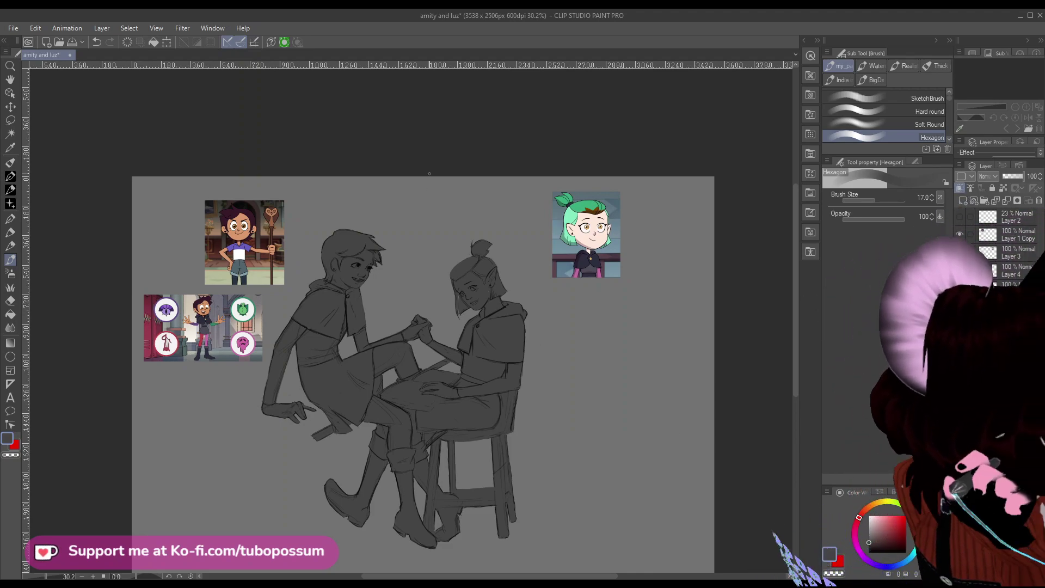
scroll(739, 242, "down", 1)
scroll(478, 181, "up", 1)
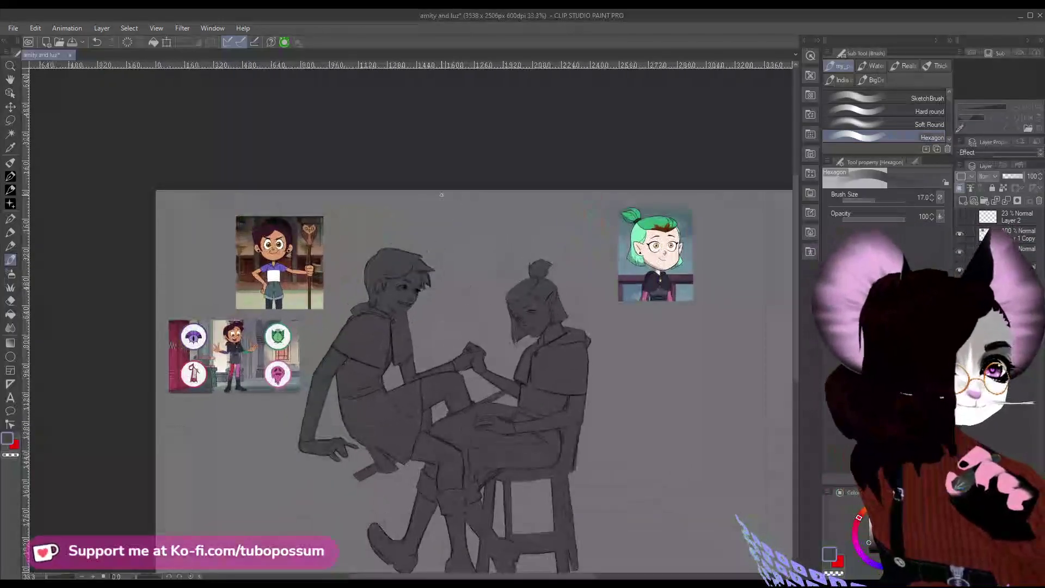
left_click(11, 106)
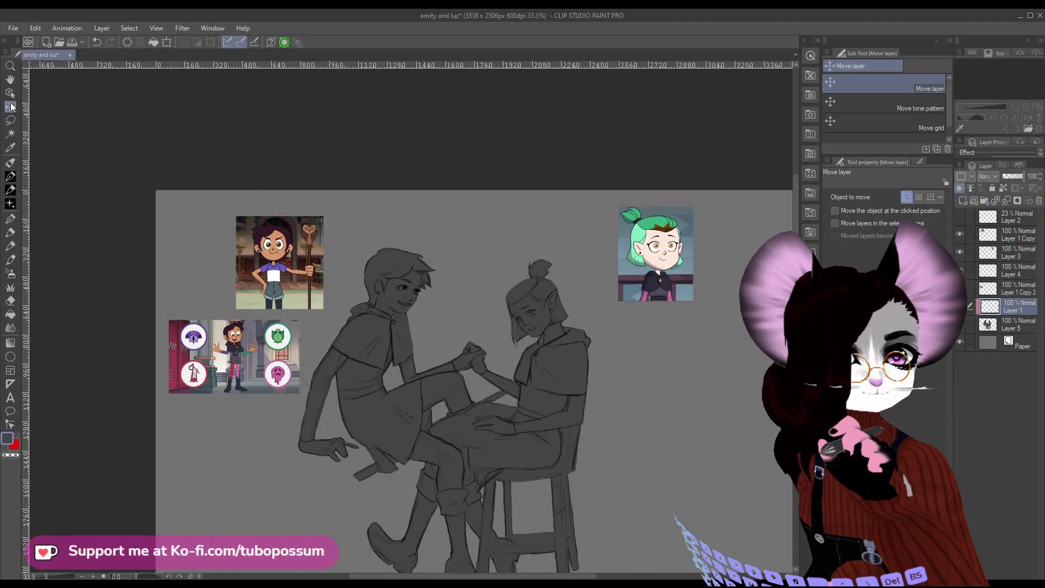
Select the left figure's face and ear with a freehand Lasso along the hairline, jaw and neck.
scroll(393, 309, "up", 3)
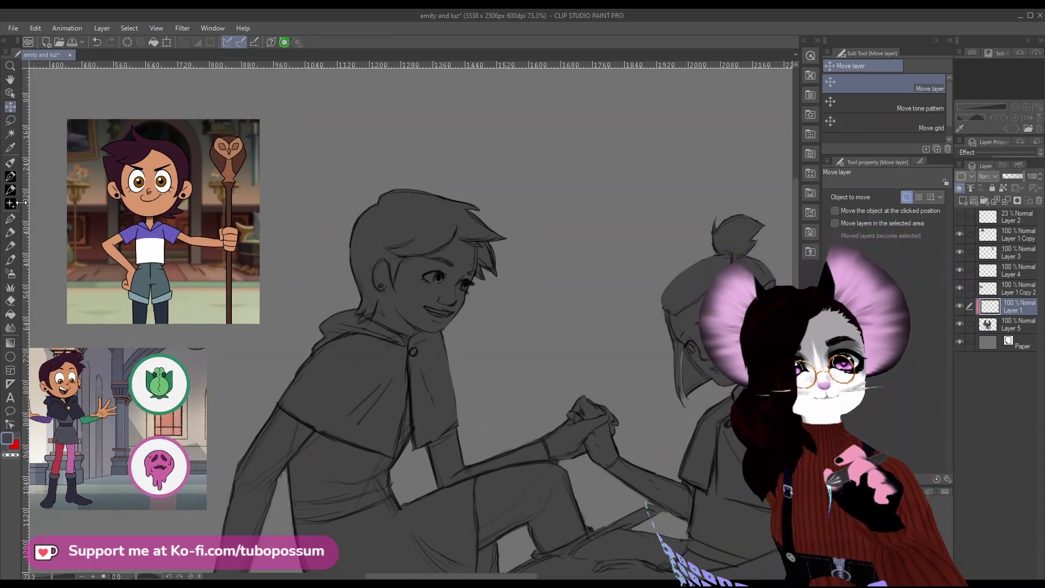
left_click(12, 120)
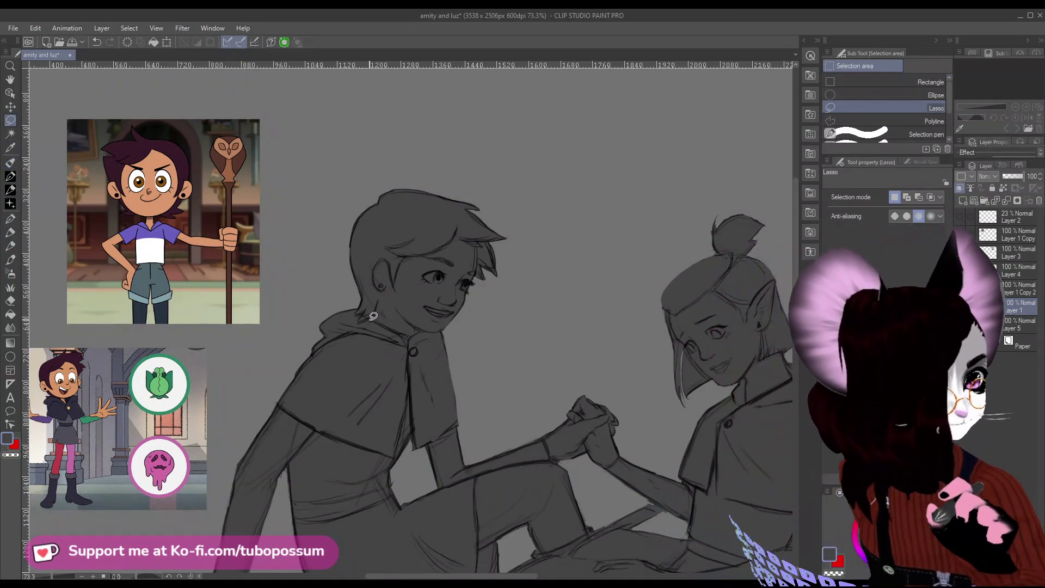
left_click_drag(379, 297, 371, 318)
left_click(379, 292)
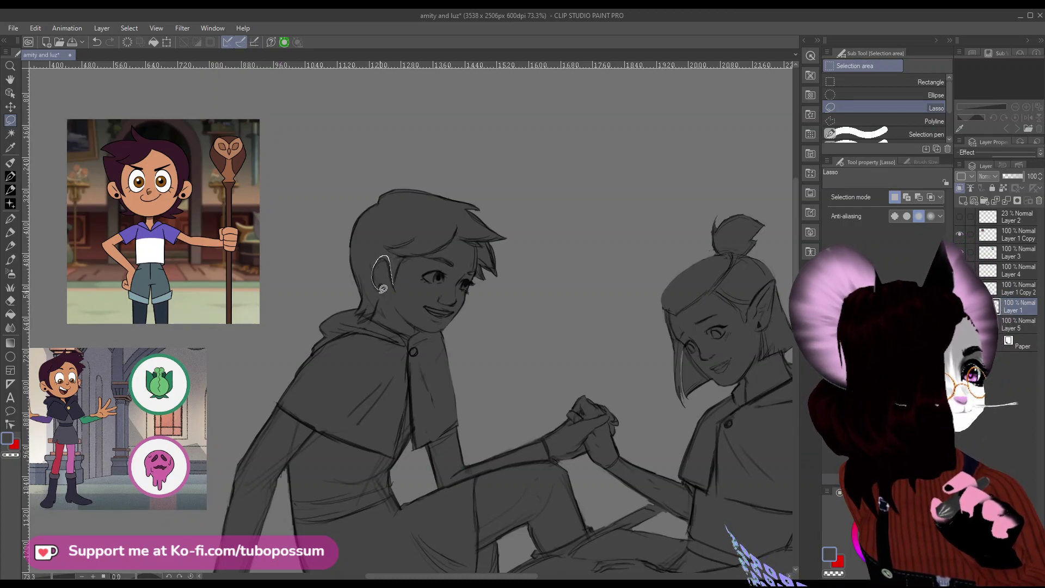
mouse_move(383, 288)
left_mouse_down()
mouse_move(376, 316)
mouse_move(415, 334)
mouse_move(444, 322)
left_mouse_up()
left_click(488, 320)
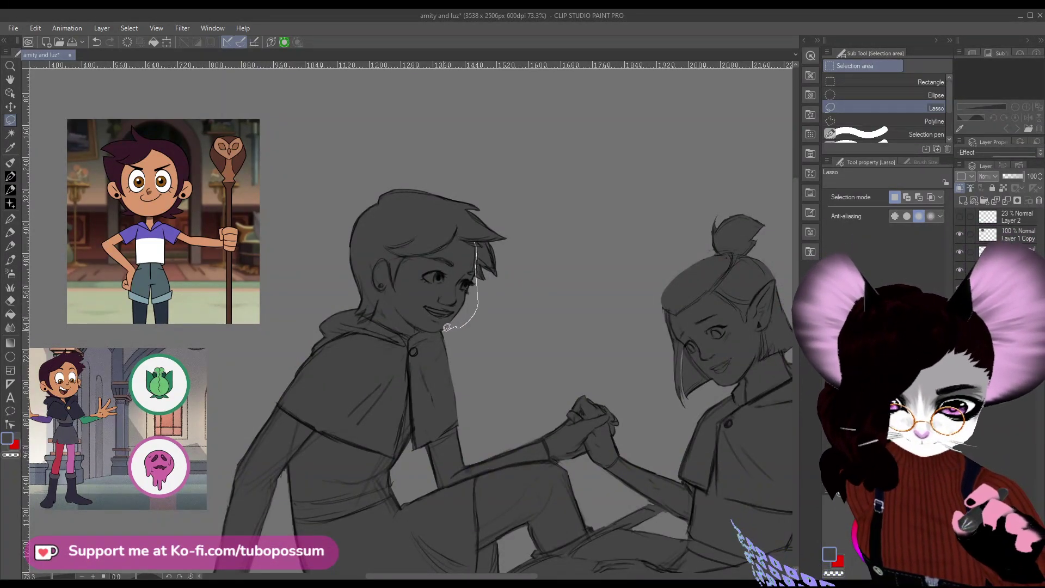
mouse_move(420, 329)
left_mouse_down()
mouse_move(375, 314)
mouse_move(379, 256)
mouse_move(397, 282)
mouse_move(408, 253)
mouse_move(439, 255)
mouse_move(430, 253)
mouse_move(478, 241)
left_mouse_up()
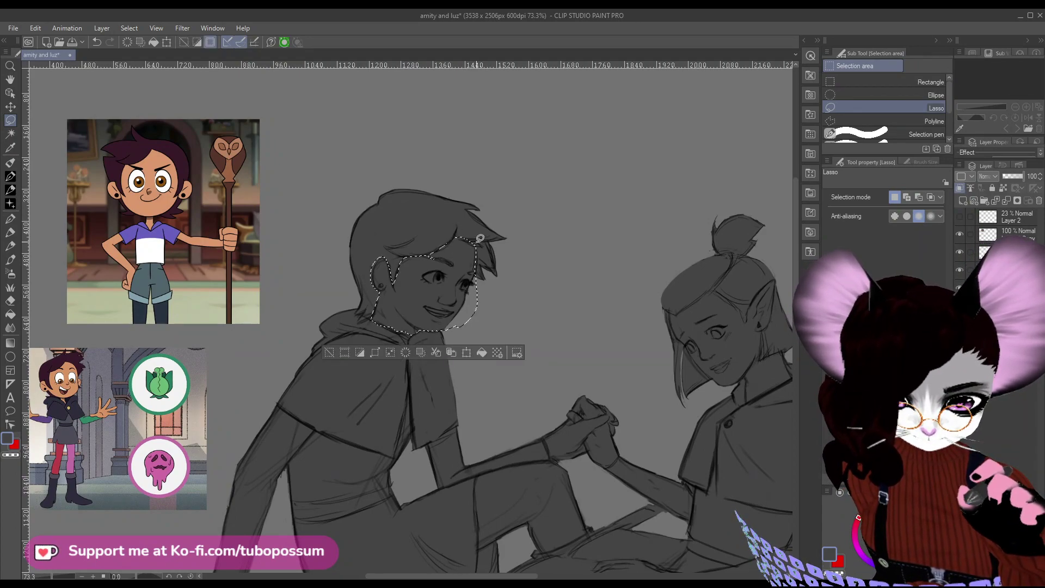
Sample the brown skin tone from the purple-shirted character's reference picture and fill the face selection with it.
scroll(478, 241, "down", 2)
scroll(507, 234, "up", 1)
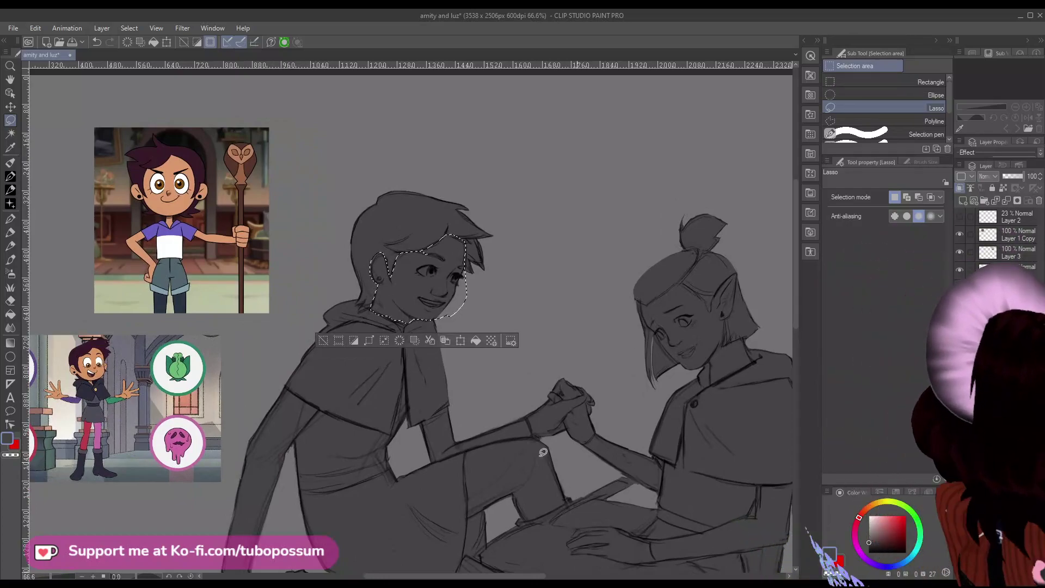
left_click(11, 147)
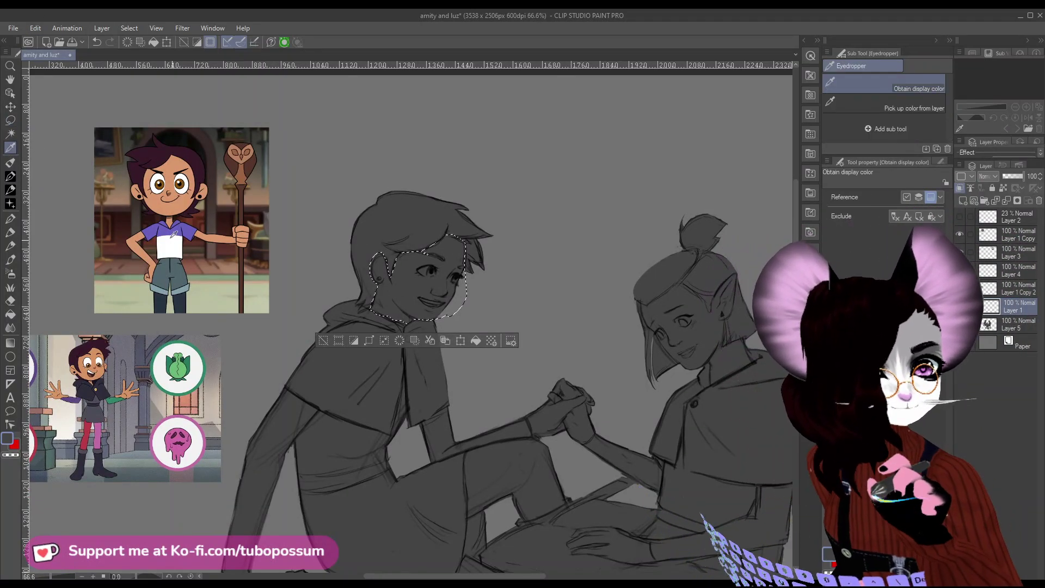
left_click(177, 205)
scroll(128, 215, "down", 1)
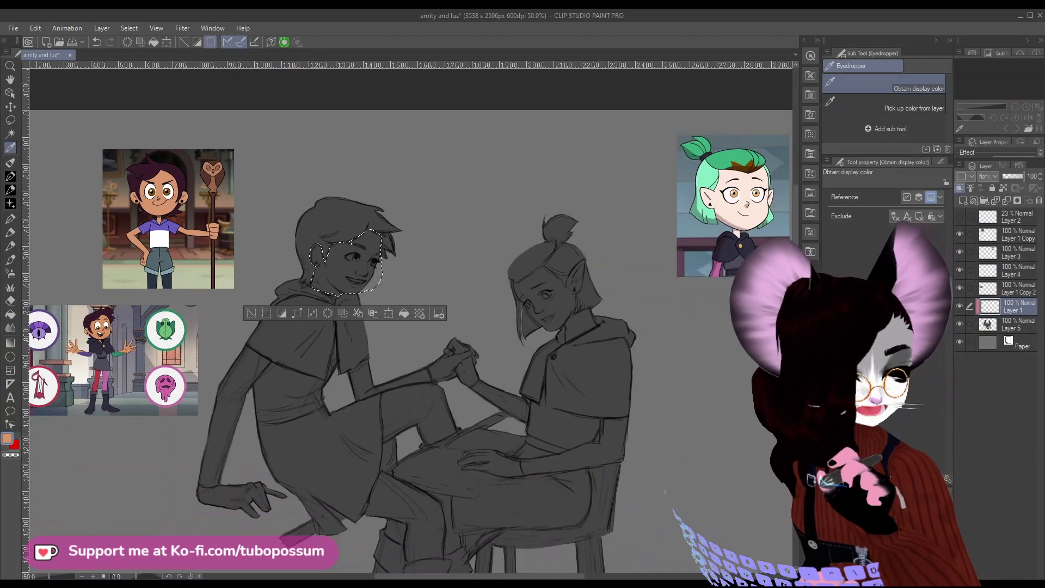
left_click(9, 314)
left_click(348, 264)
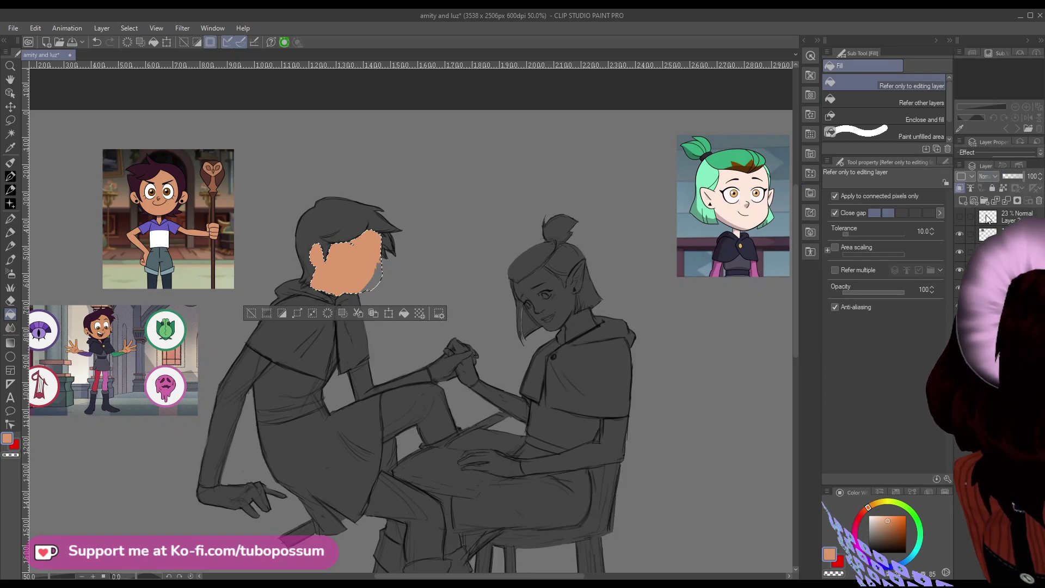
Try the Multiply blending mode on the skin colour layer and return it to Normal.
left_click(988, 176)
left_click(991, 216)
scroll(407, 208, "up", 4)
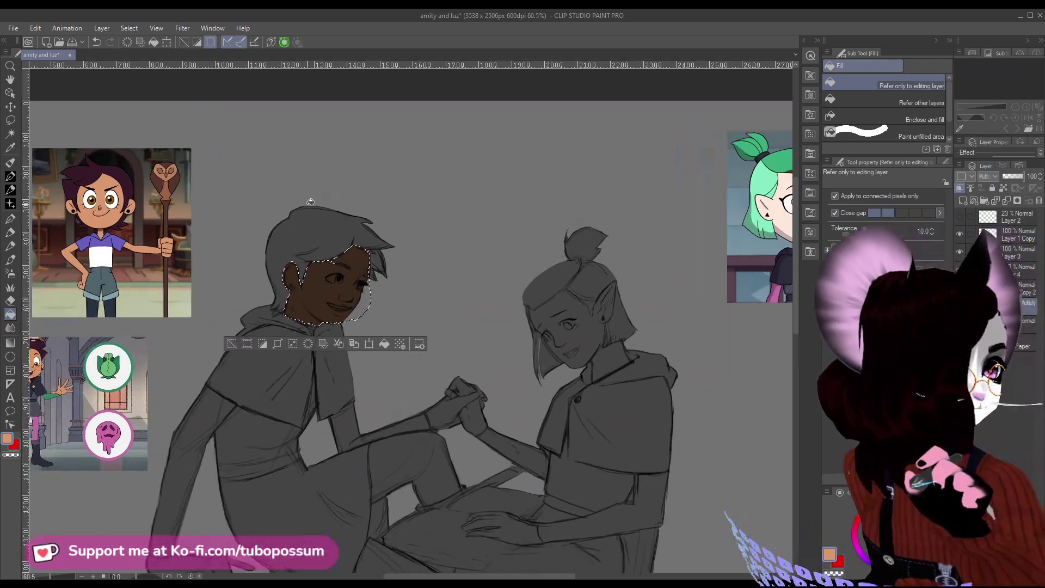
left_click(988, 174)
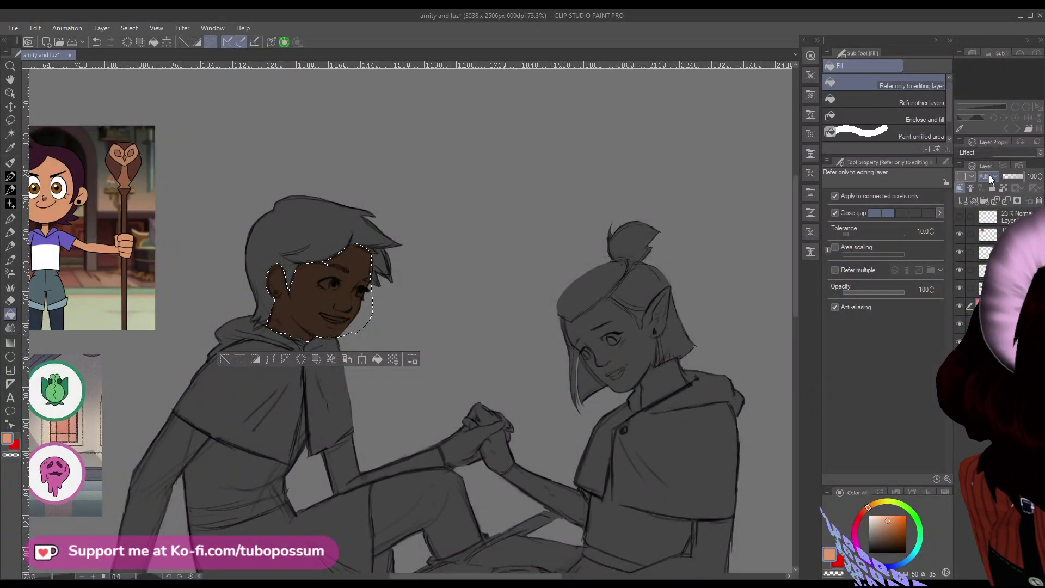
left_click(986, 185)
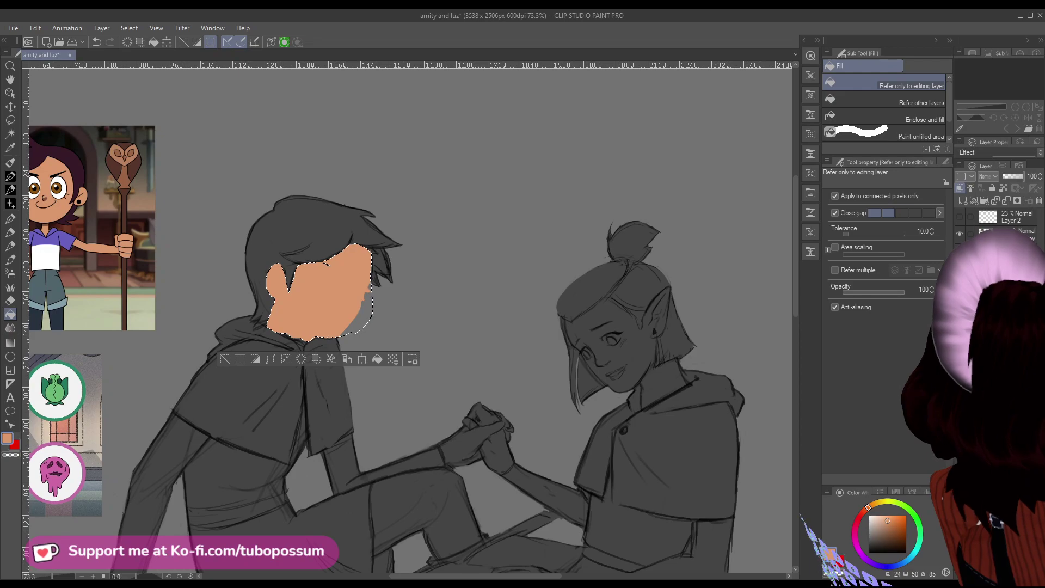
Lower the skin colour layer's opacity to 74%.
scroll(311, 213, "down", 2)
scroll(311, 212, "up", 1)
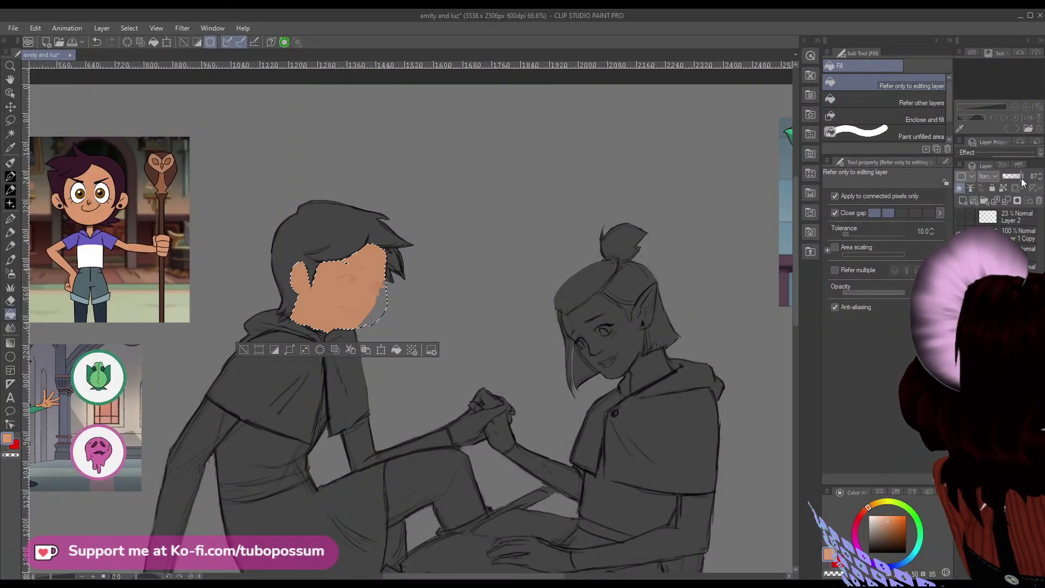
left_click_drag(1023, 177, 1016, 177)
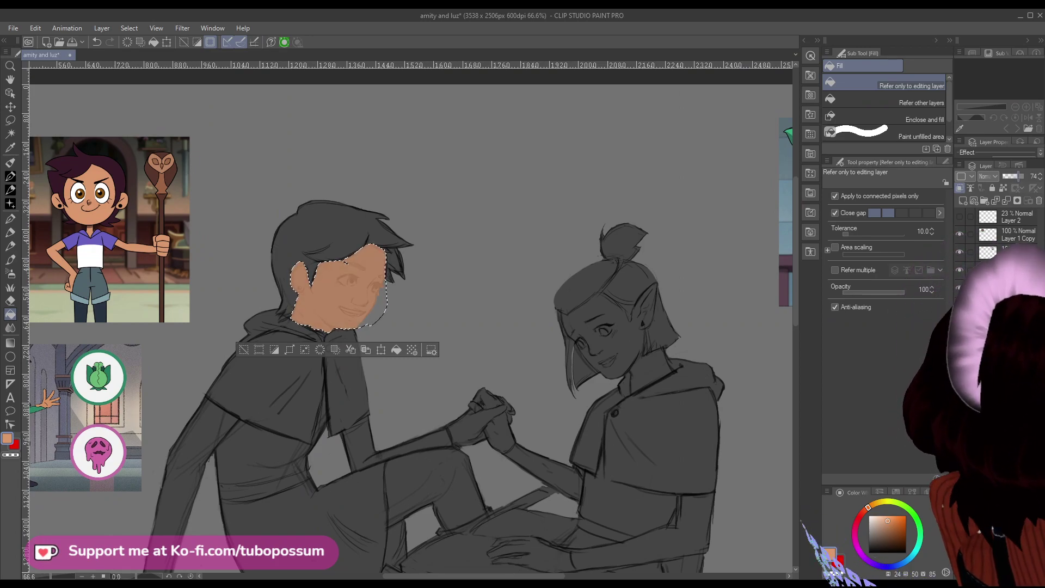
Clear the face selection and select the left figure's hair with a freehand Lasso passing across the already coloured face.
scroll(401, 254, "down", 1)
scroll(381, 252, "down", 1)
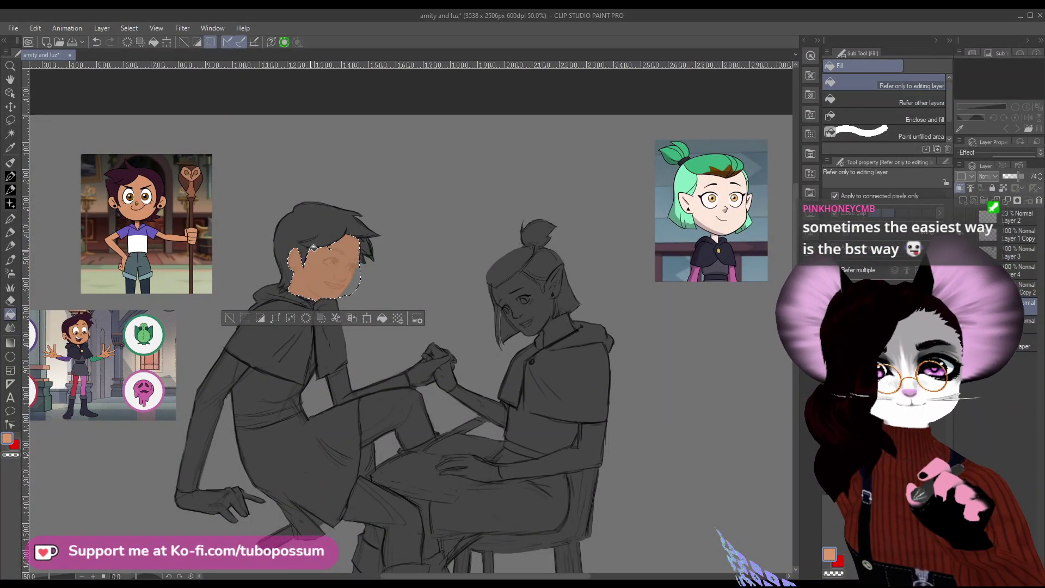
scroll(313, 248, "up", 2)
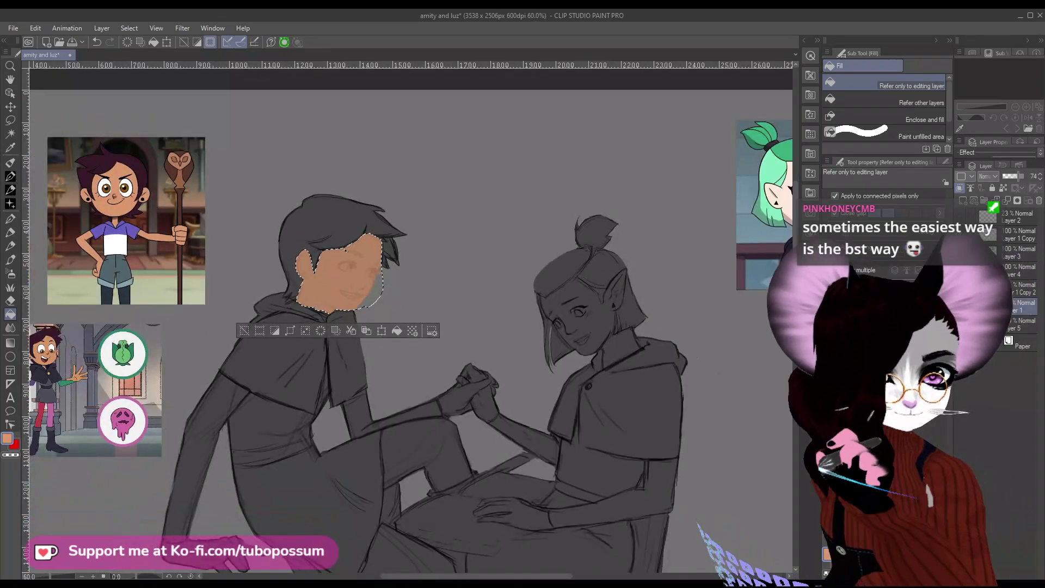
key("m")
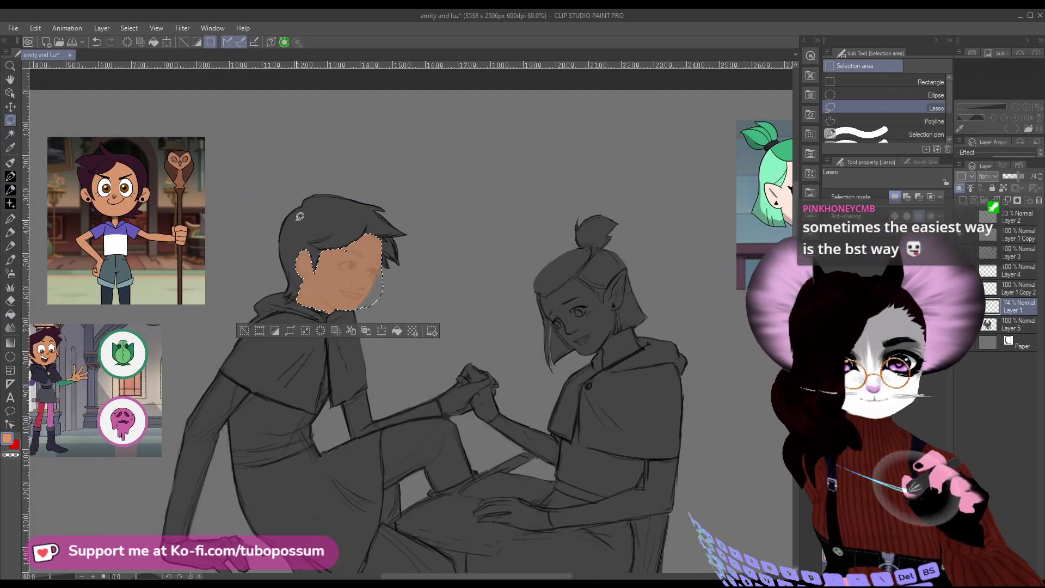
key("ctrl+d")
scroll(272, 257, "up", 2)
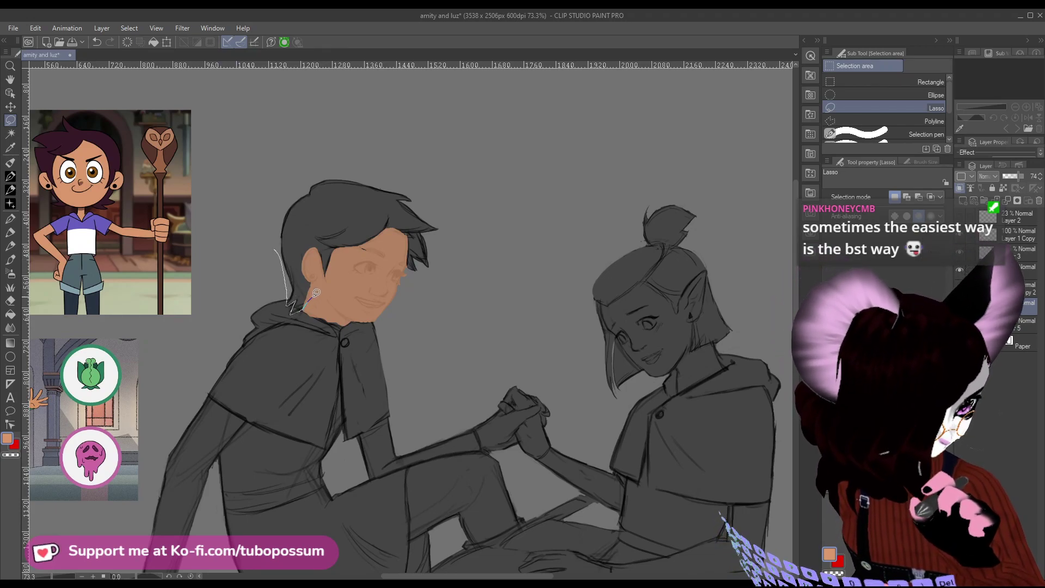
mouse_move(379, 245)
left_mouse_down()
mouse_move(407, 267)
mouse_move(456, 273)
left_mouse_up()
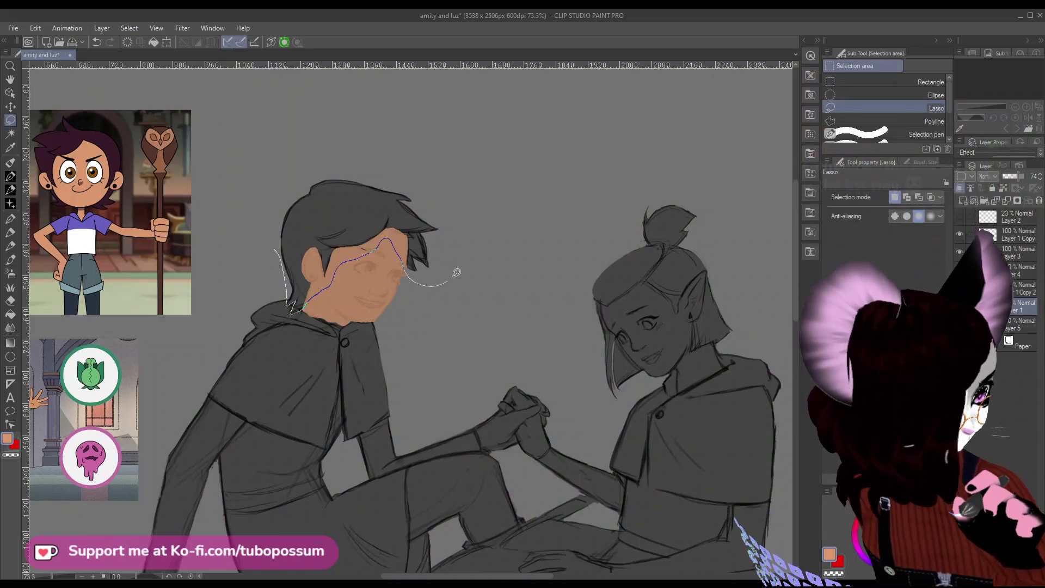
left_click_drag(300, 150, 265, 233)
Sample the dark purple hair colour from the purple-shirted character's reference picture and fill the left figure's hair with it.
left_click(10, 147)
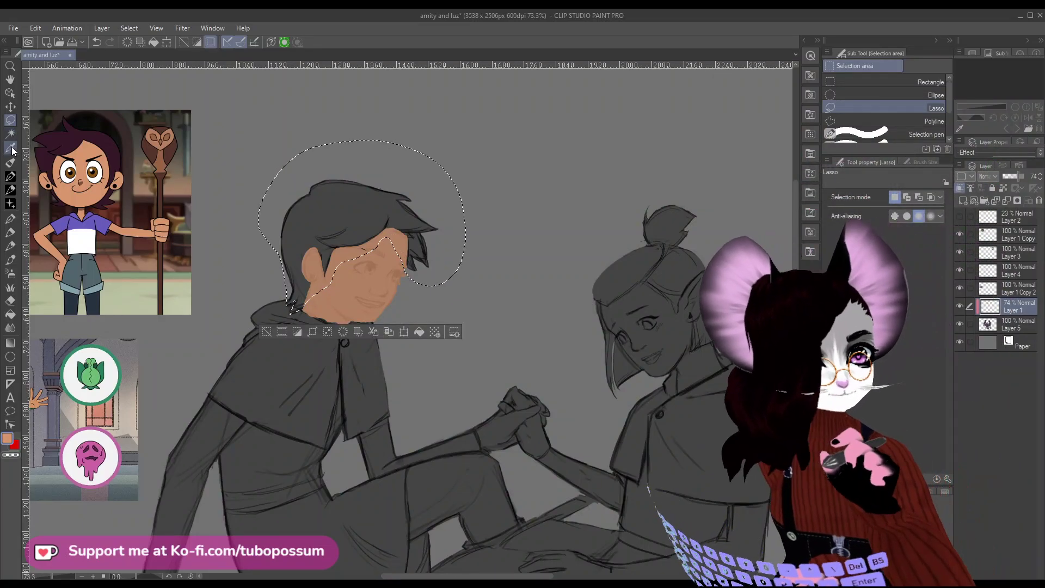
left_click(10, 314)
left_click(338, 215)
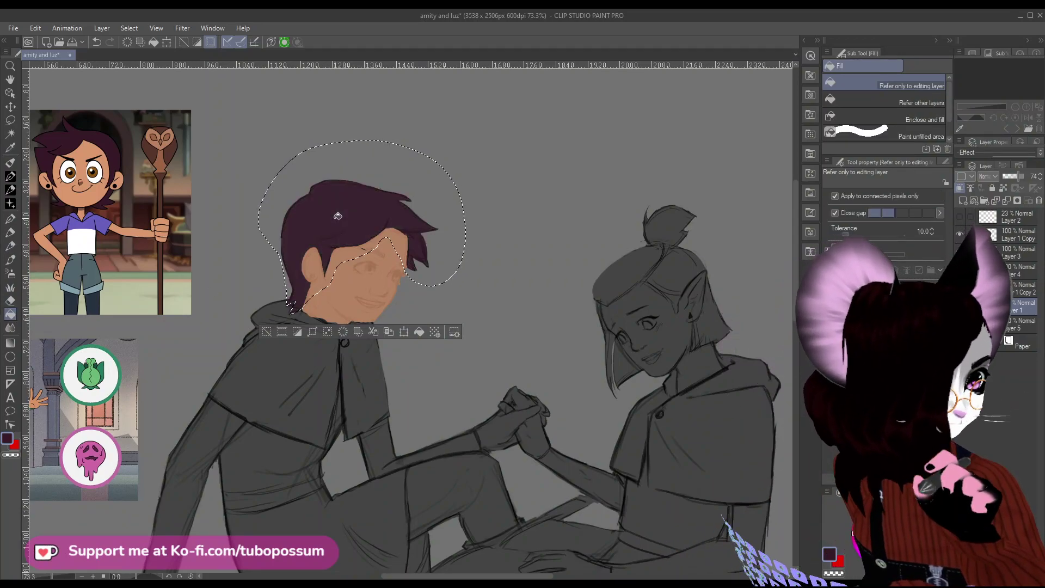
Clear the hair selection and select the left figure's hooded cape with a freehand Lasso along its hem, front opening and neckline.
scroll(337, 216, "down", 3)
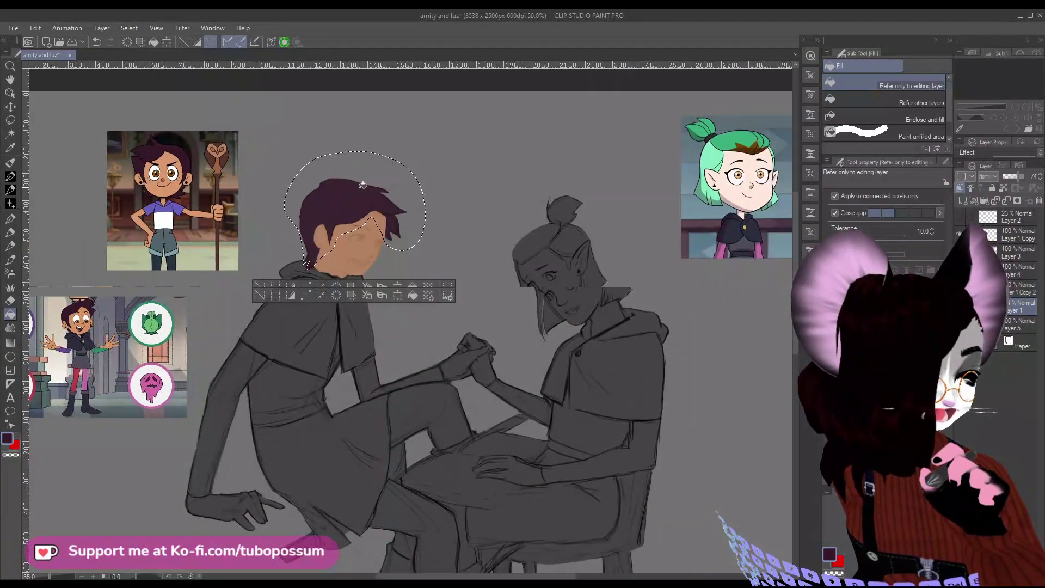
scroll(349, 245, "down", 1)
scroll(338, 124, "up", 2)
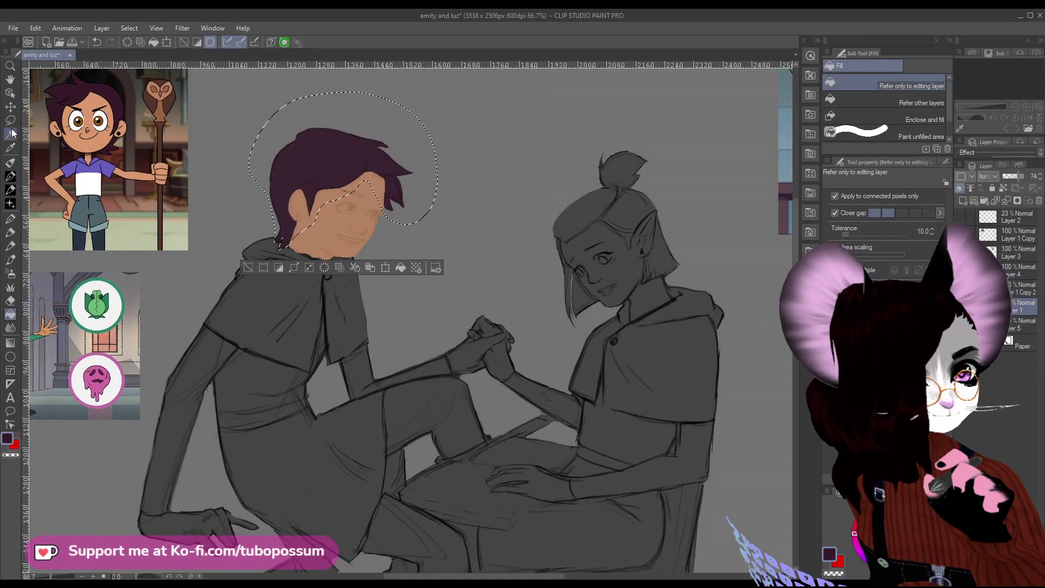
left_click(9, 119)
key("ctrl+d")
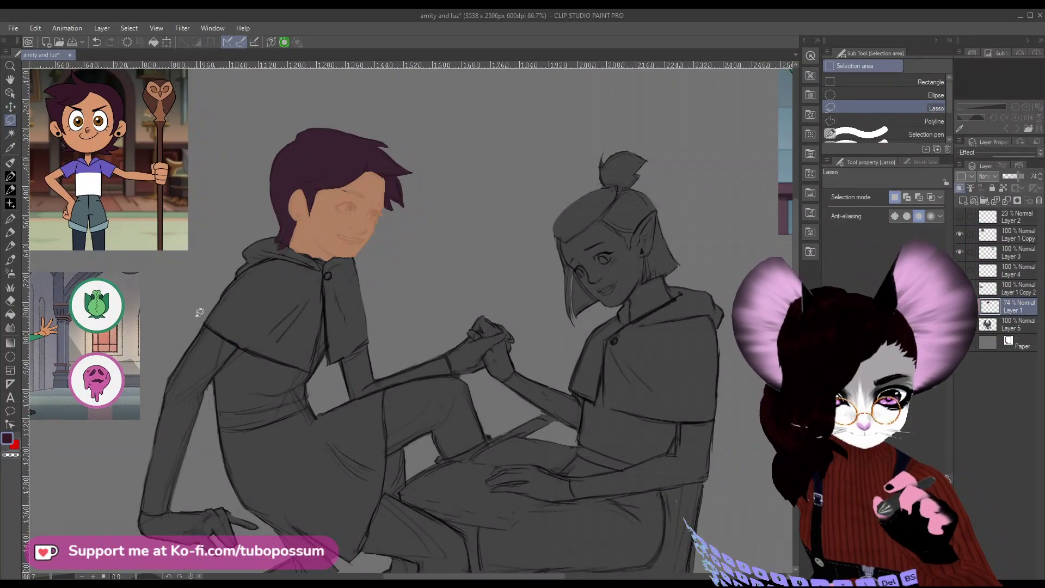
left_click_drag(220, 327, 197, 317)
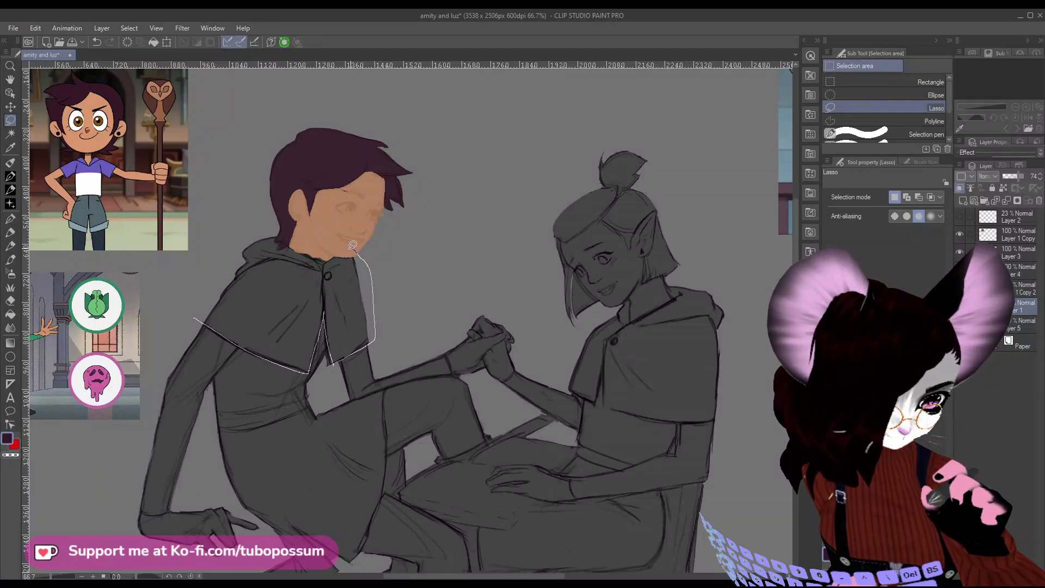
left_click_drag(192, 308, 196, 317)
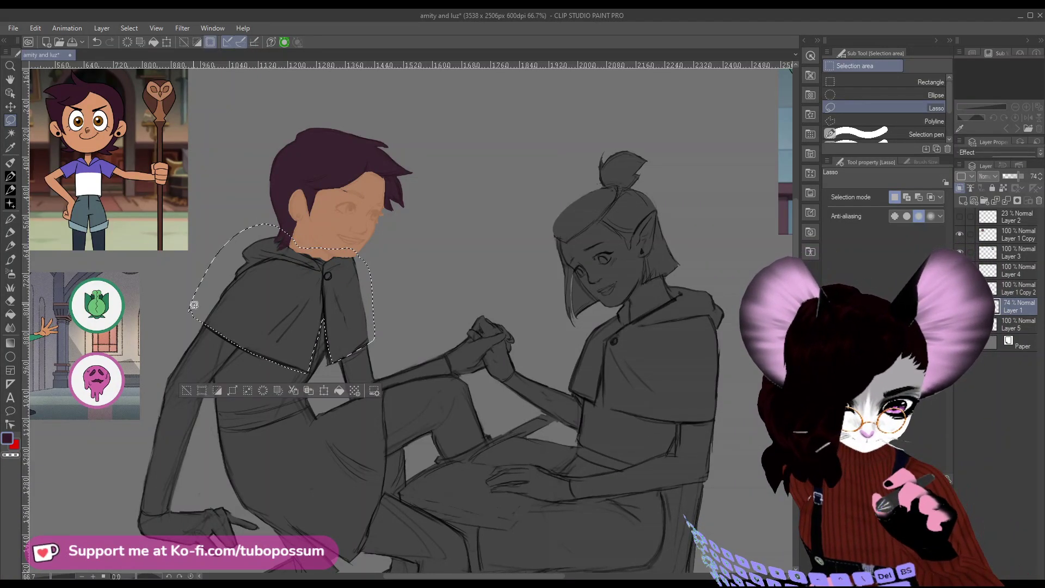
Sample the dark navy of the cape in the school uniform reference picture and fill the left figure's cape with it.
scroll(381, 327, "down", 3)
scroll(275, 291, "down", 4)
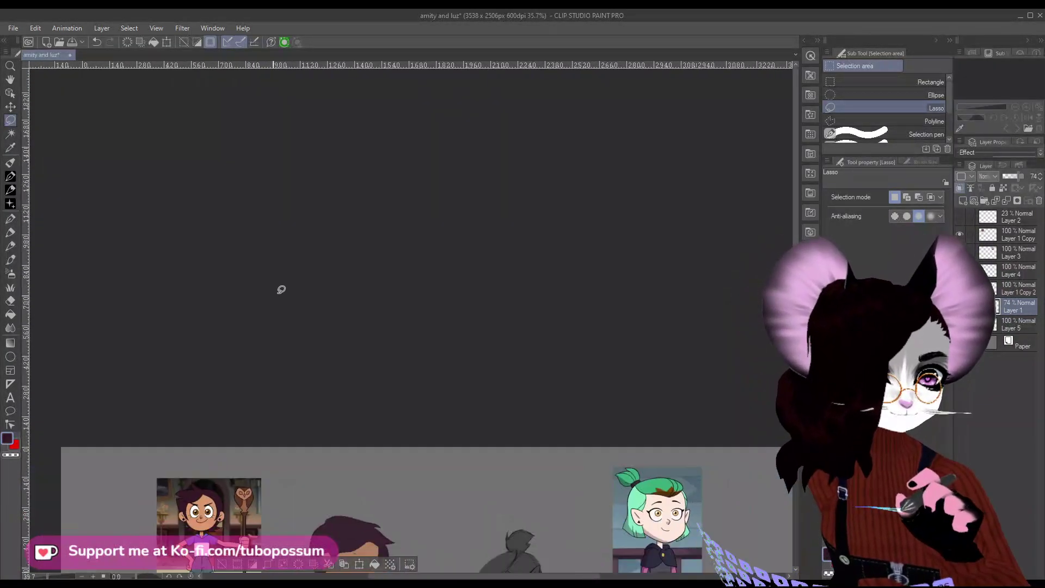
scroll(250, 547, "up", 4)
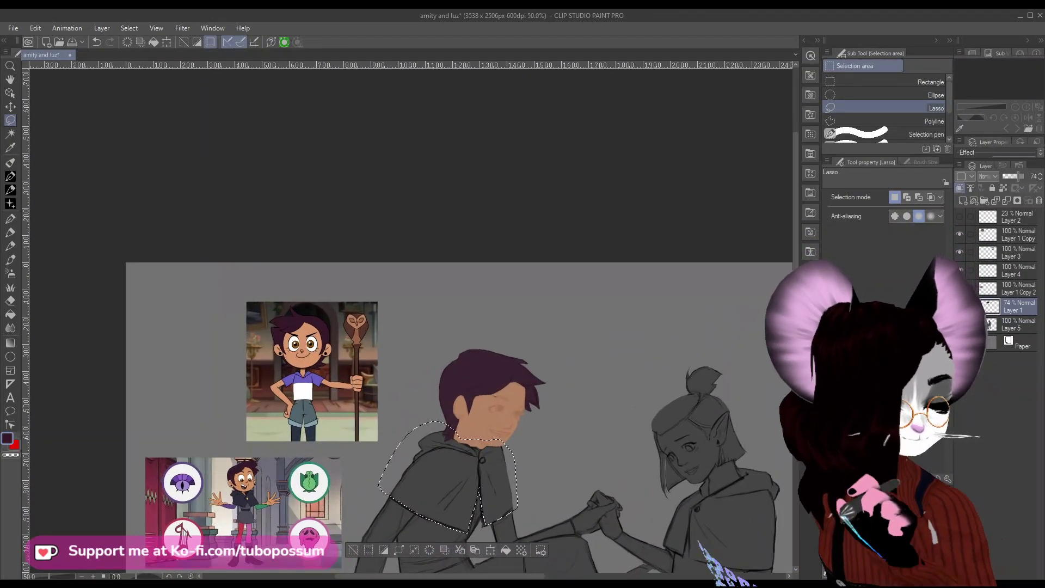
left_click(10, 147)
scroll(245, 240, "up", 4)
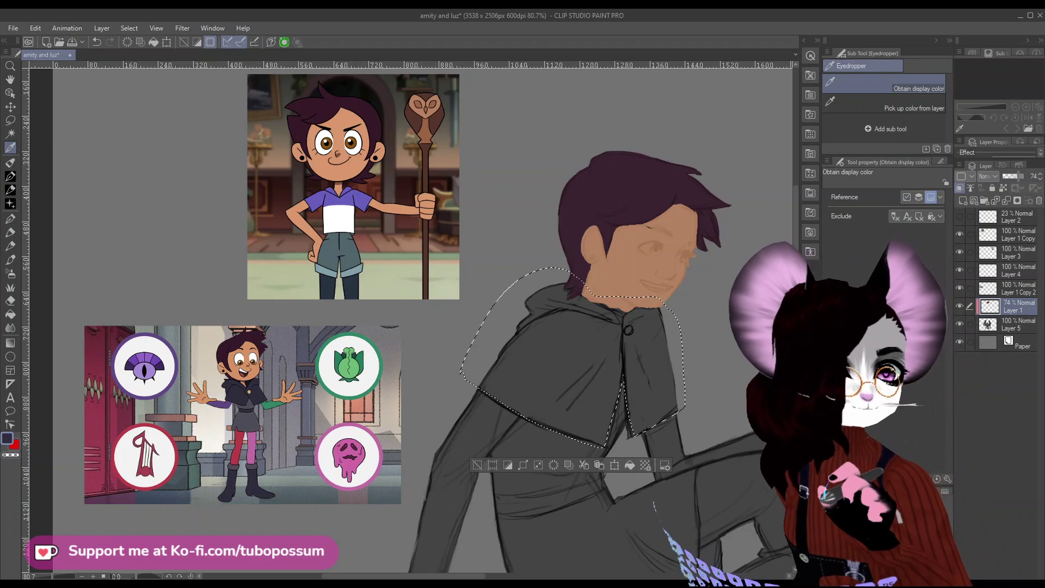
left_click(11, 314)
left_click(561, 357)
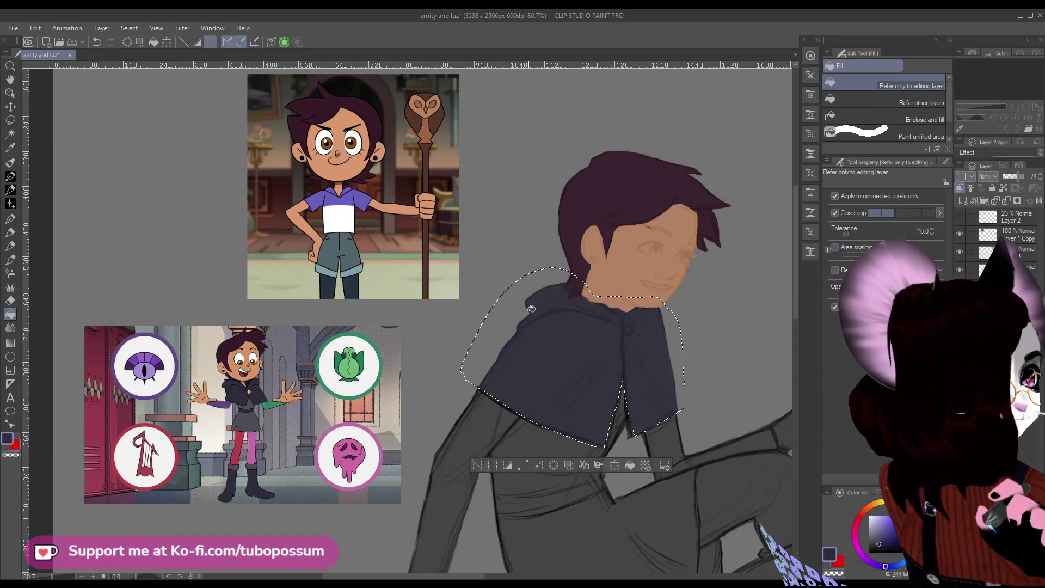
Replace the cape selection with a freehand Lasso around the left figure's tunic, from below the cape down to the skirt hem.
scroll(561, 357, "down", 5)
scroll(624, 327, "up", 3)
scroll(551, 339, "up", 1)
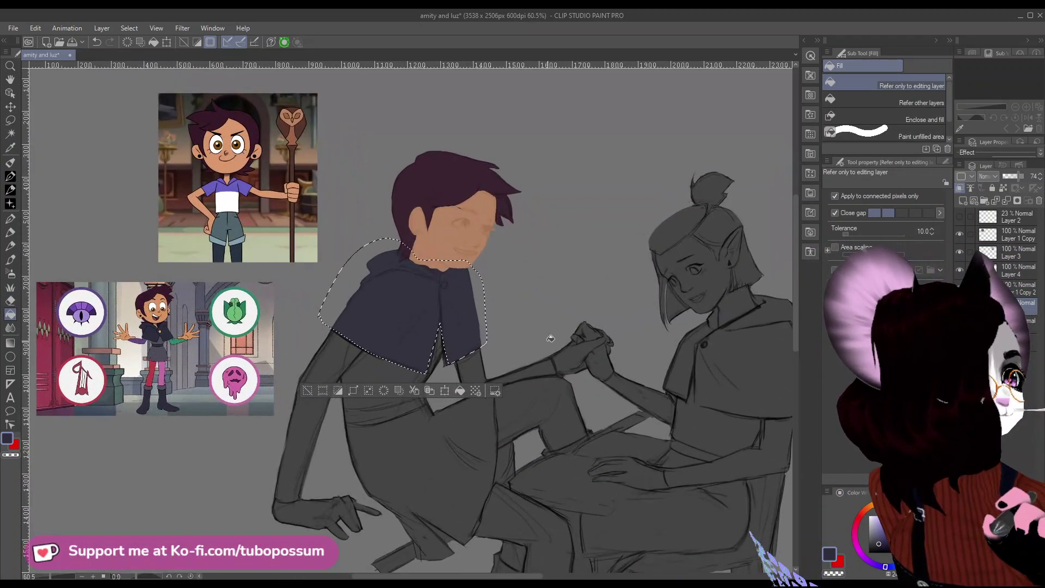
left_click(10, 120)
left_click(350, 429)
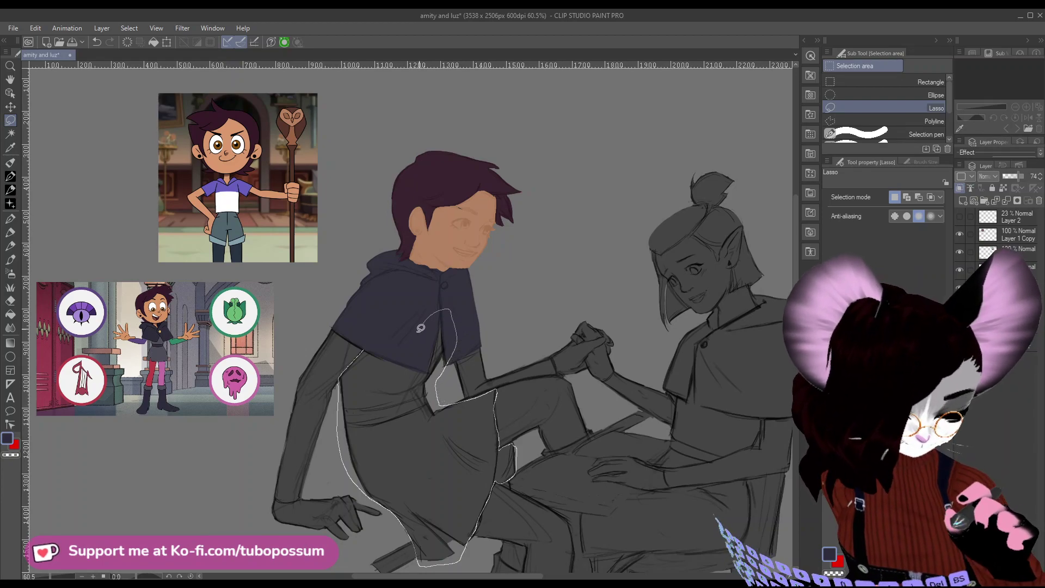
left_click_drag(421, 327, 376, 336)
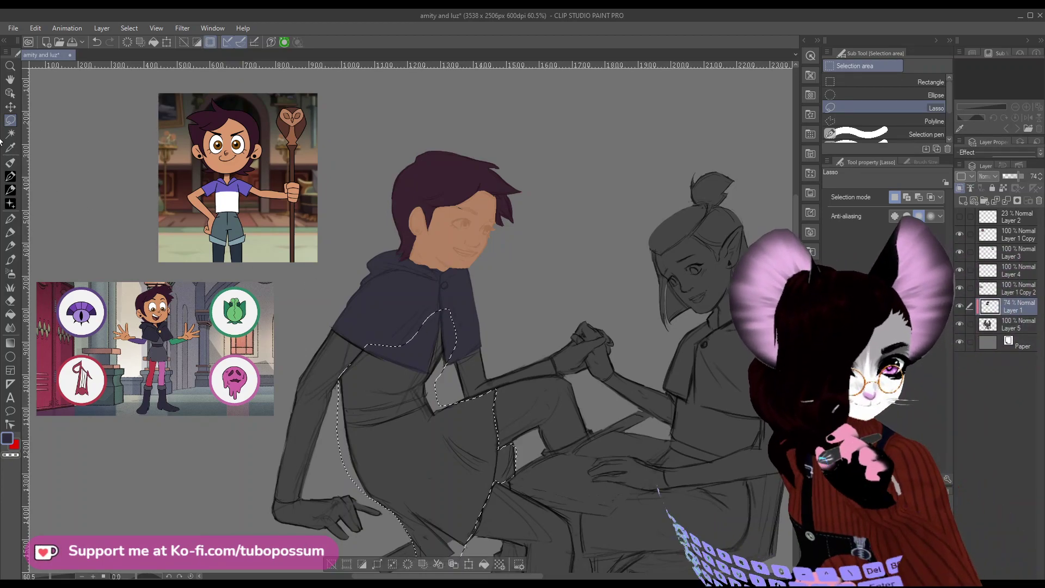
Sample the greyish purple of the tunic in the school uniform reference picture and fill the tunic selection with it.
key("i")
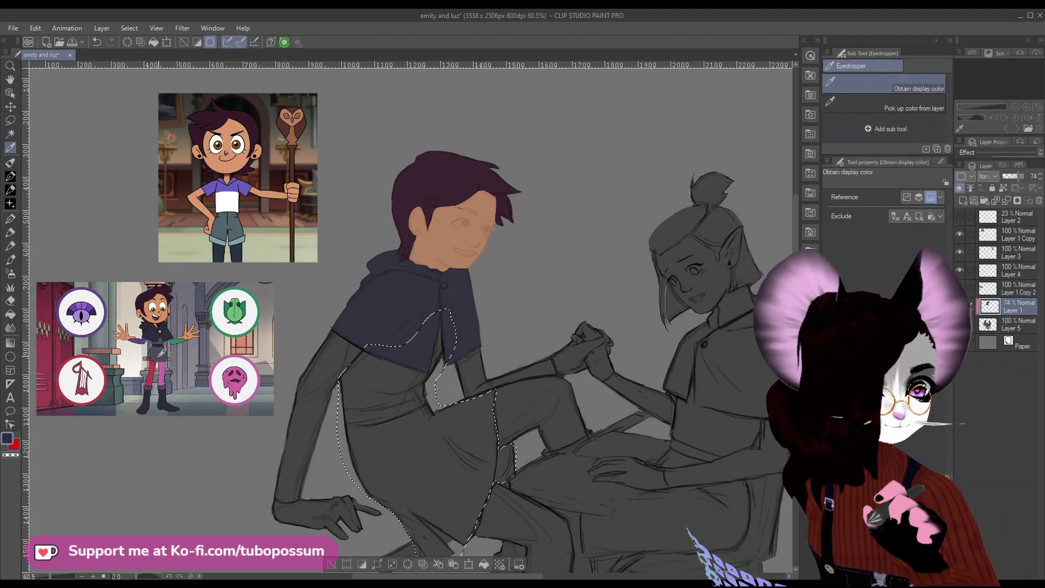
left_click(10, 314)
left_click(403, 430)
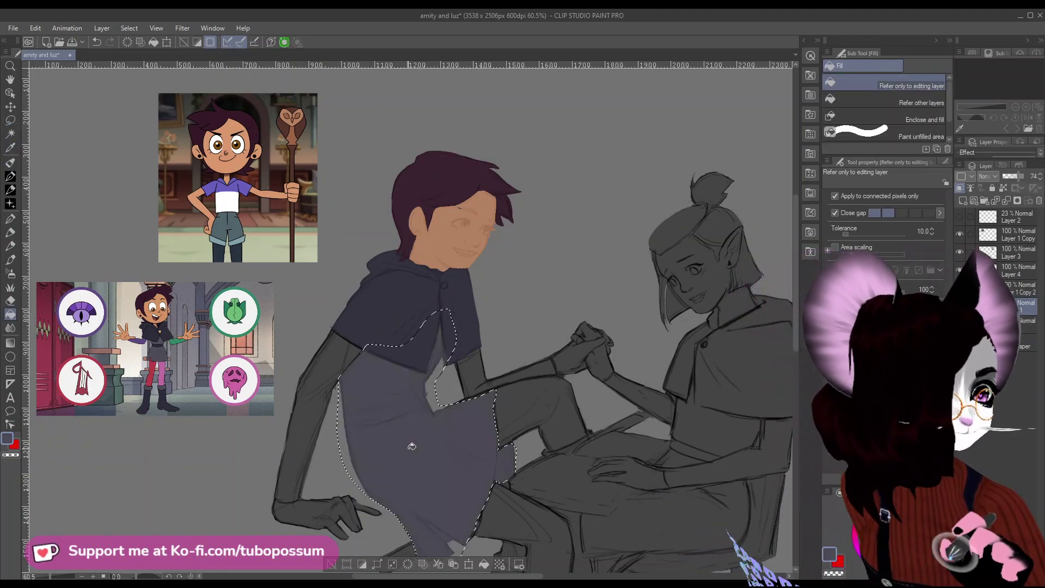
Compare the left figure's hair, cape and tunic fills with the reference pictures.
scroll(318, 290, "down", 2)
scroll(303, 277, "up", 3)
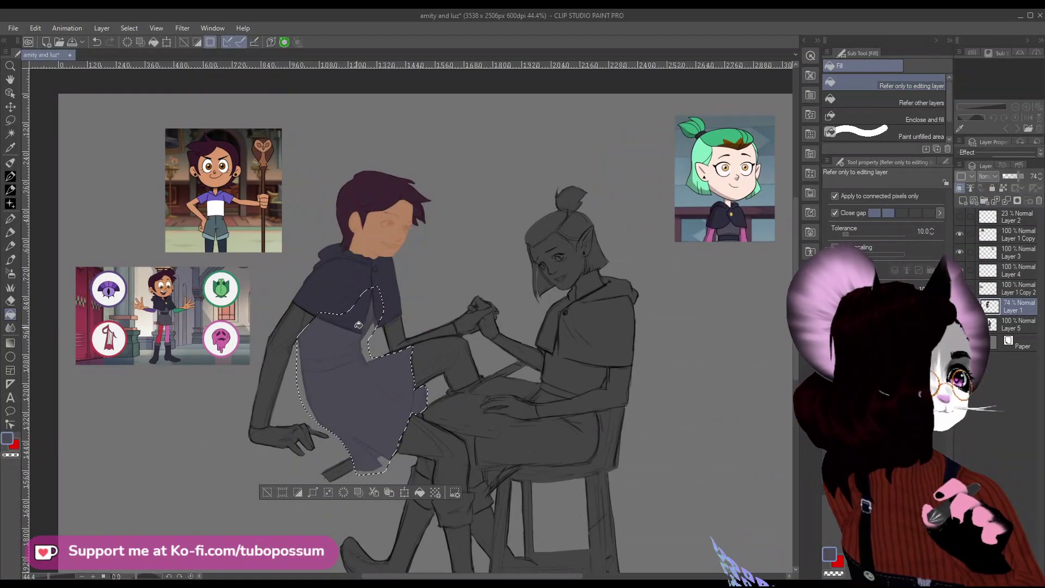
scroll(243, 335, "down", 2)
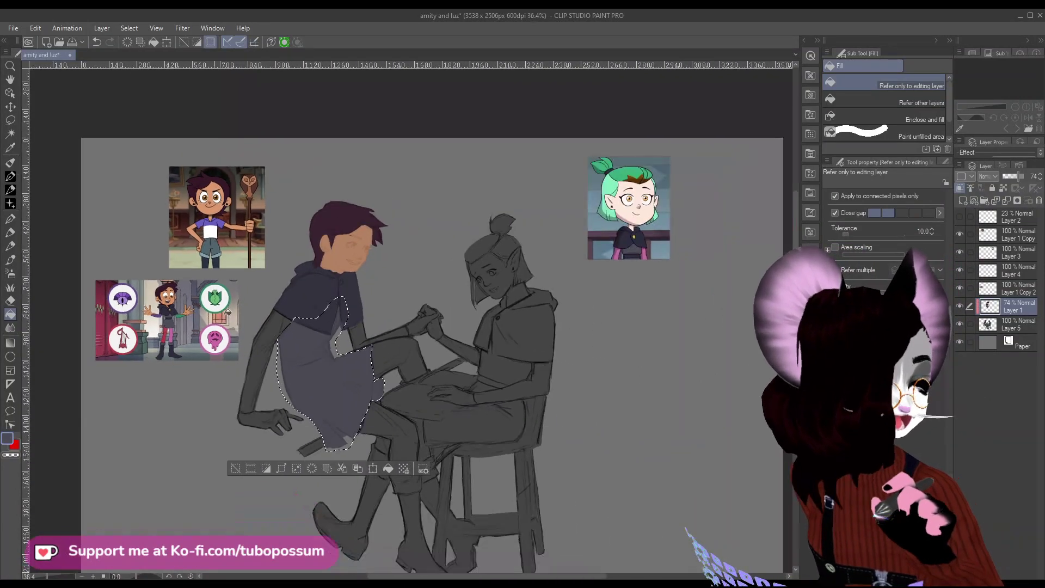
scroll(326, 353, "up", 2)
scroll(392, 390, "down", 2)
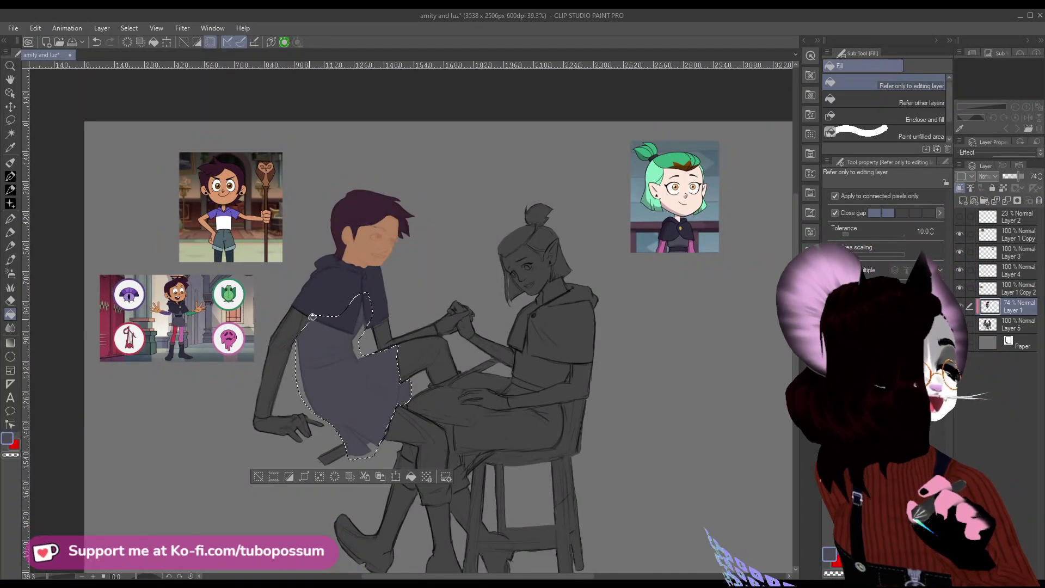
scroll(201, 359, "up", 2)
scroll(199, 366, "down", 3)
scroll(178, 432, "up", 2)
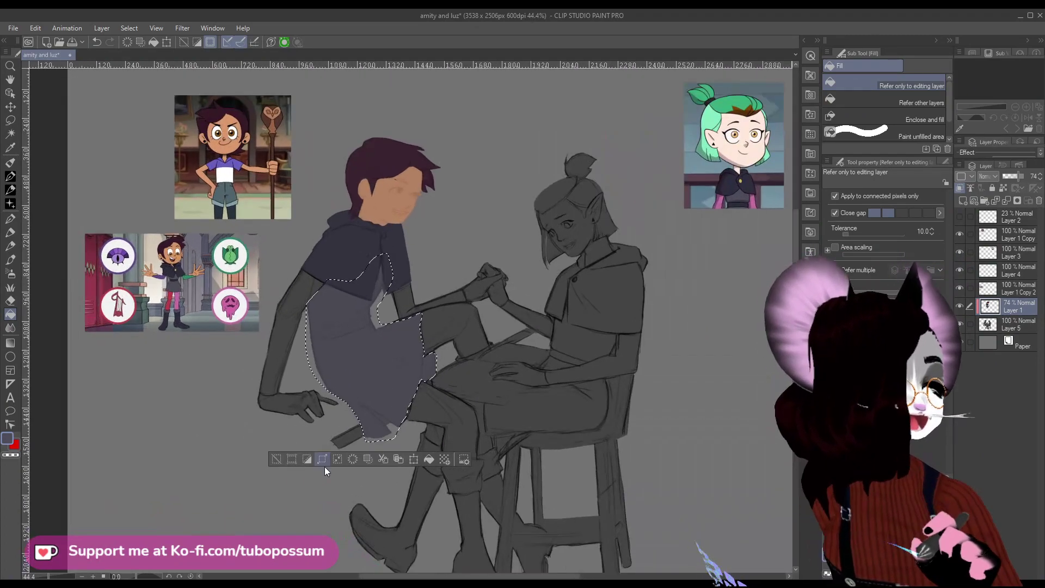
Sample the dark navy from the left figure's cape and replace the tunic selection with a Lasso around the boots below the trouser cuffs.
key("i")
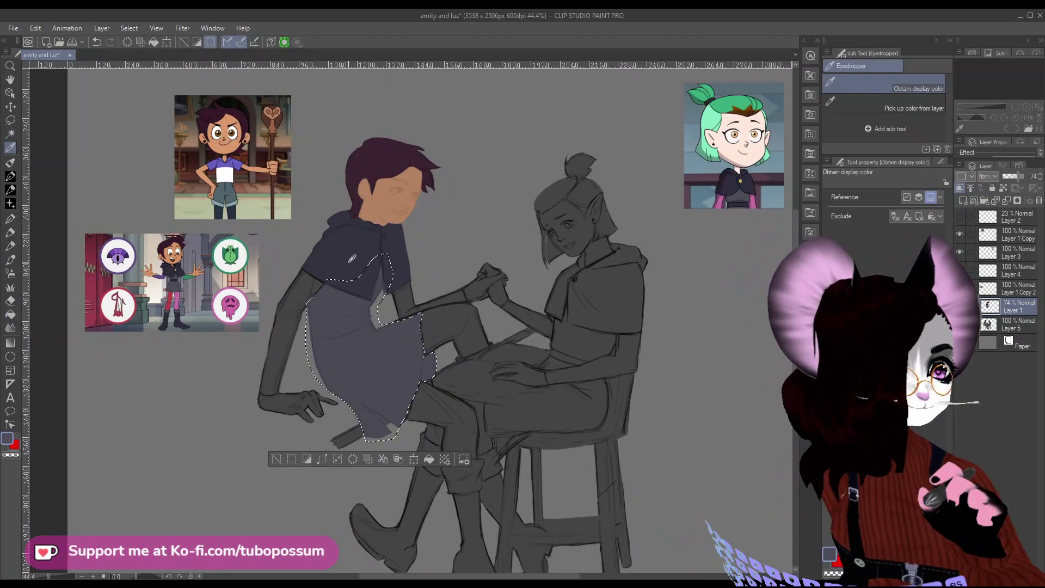
scroll(343, 248, "down", 2)
scroll(442, 495, "up", 3)
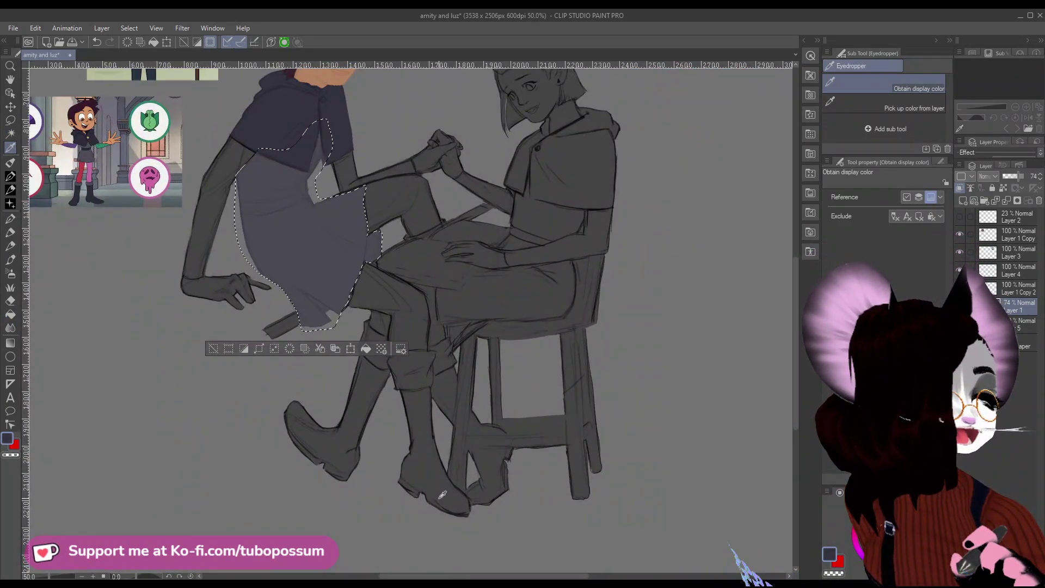
left_click(10, 119)
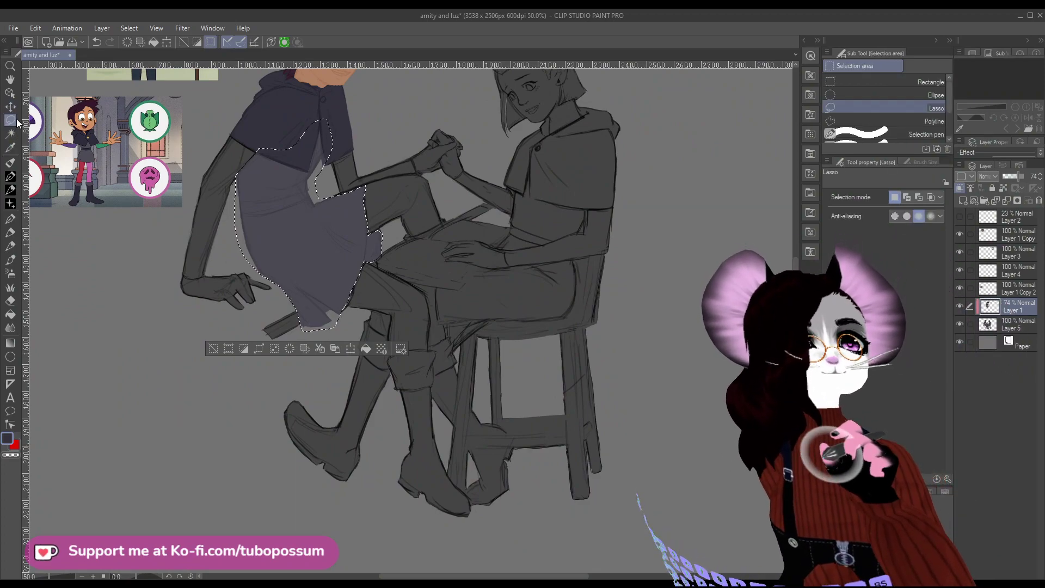
key("ctrl+d")
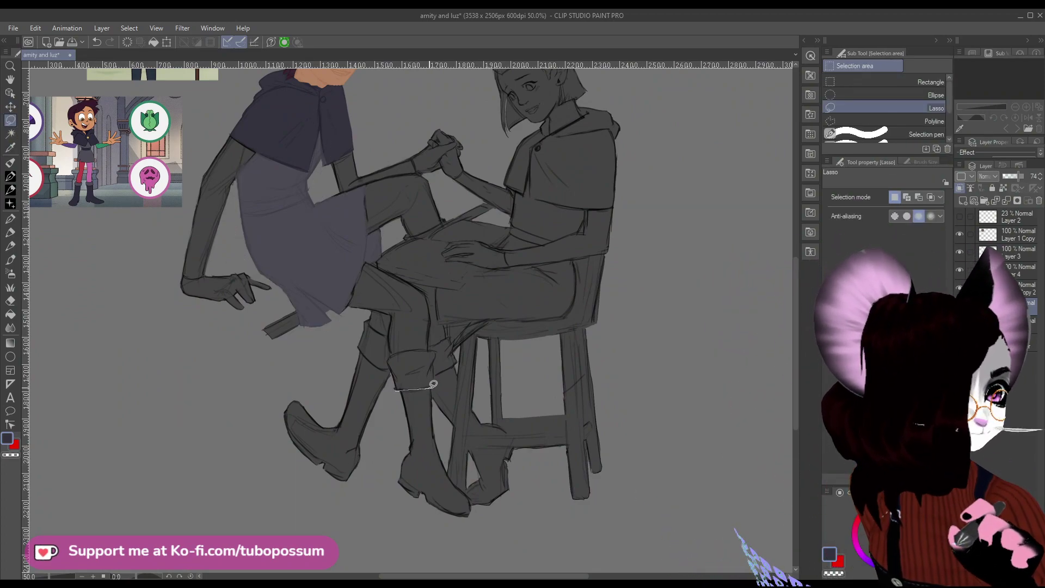
left_click_drag(435, 388, 397, 395)
key("ctrl+d")
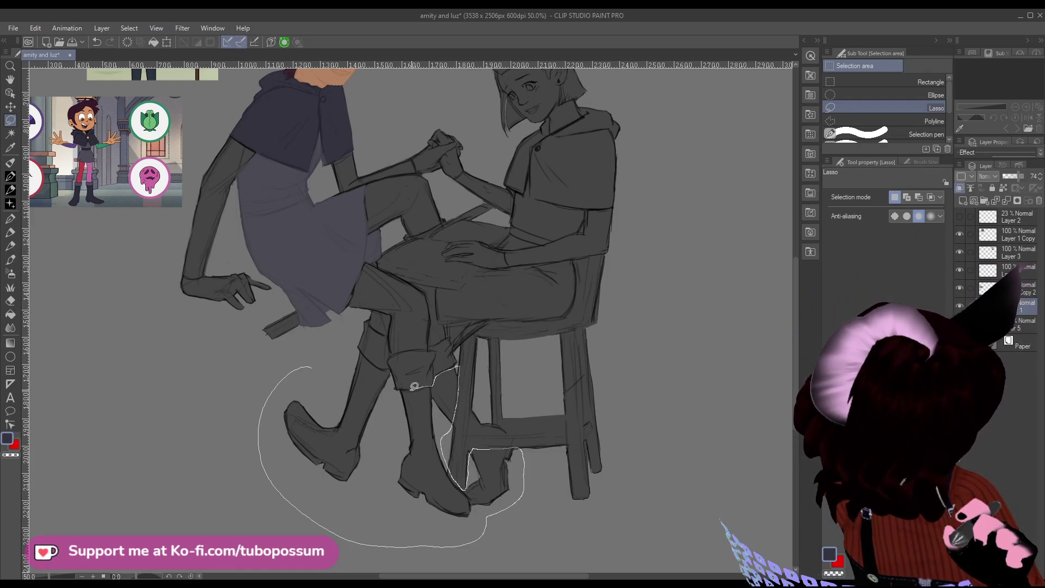
left_click_drag(313, 357, 307, 363)
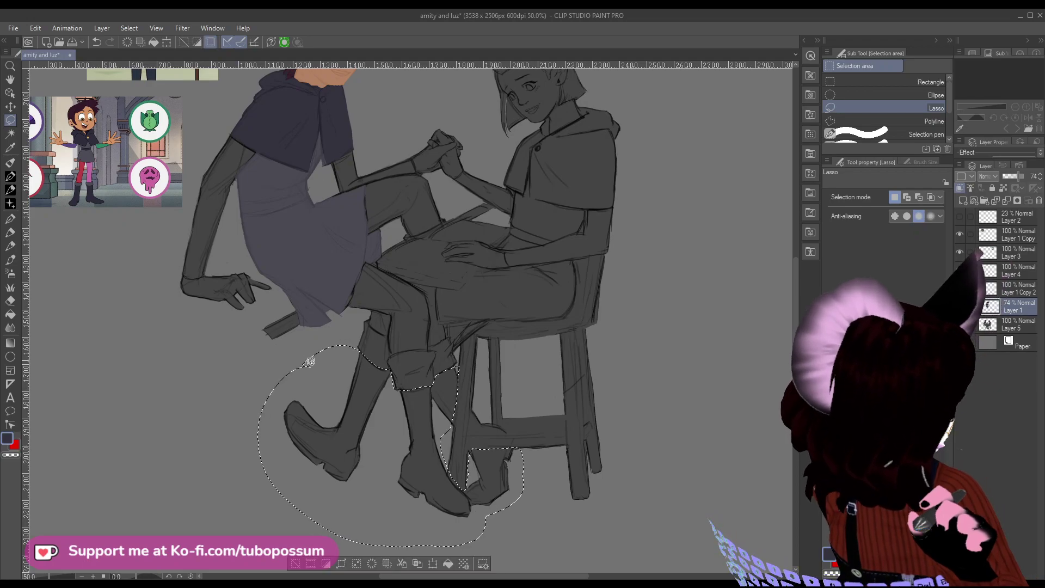
Fill the selected boots with the sampled dark navy.
scroll(309, 359, "down", 1)
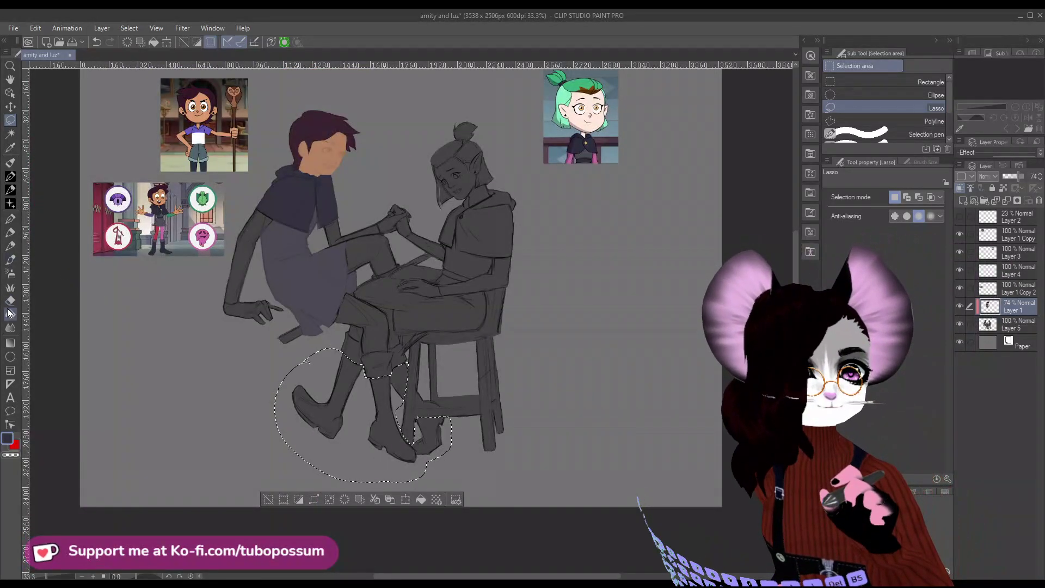
key("g")
left_click(353, 411)
scroll(354, 411, "up", 1)
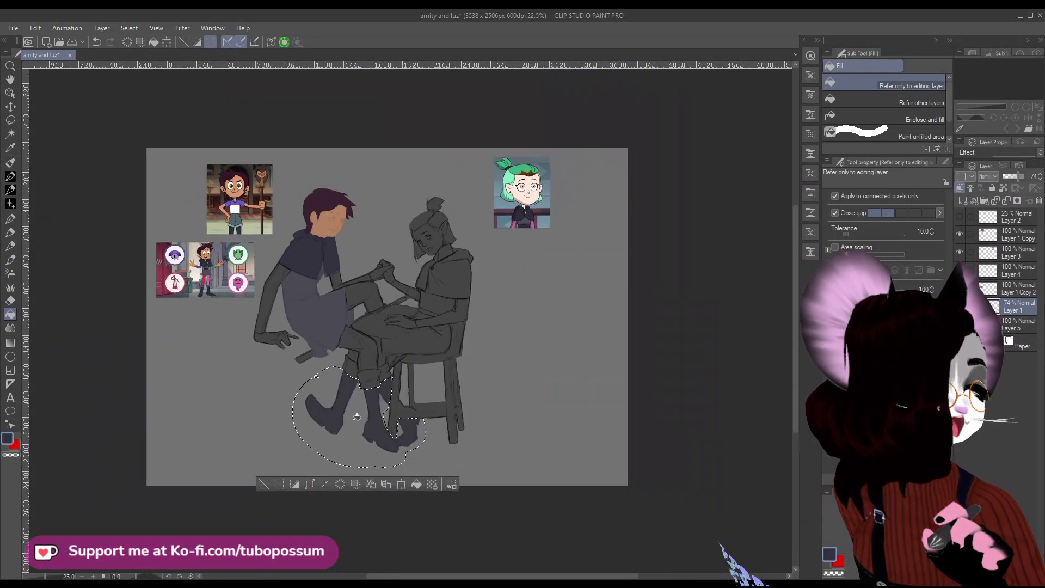
scroll(310, 409, "up", 2)
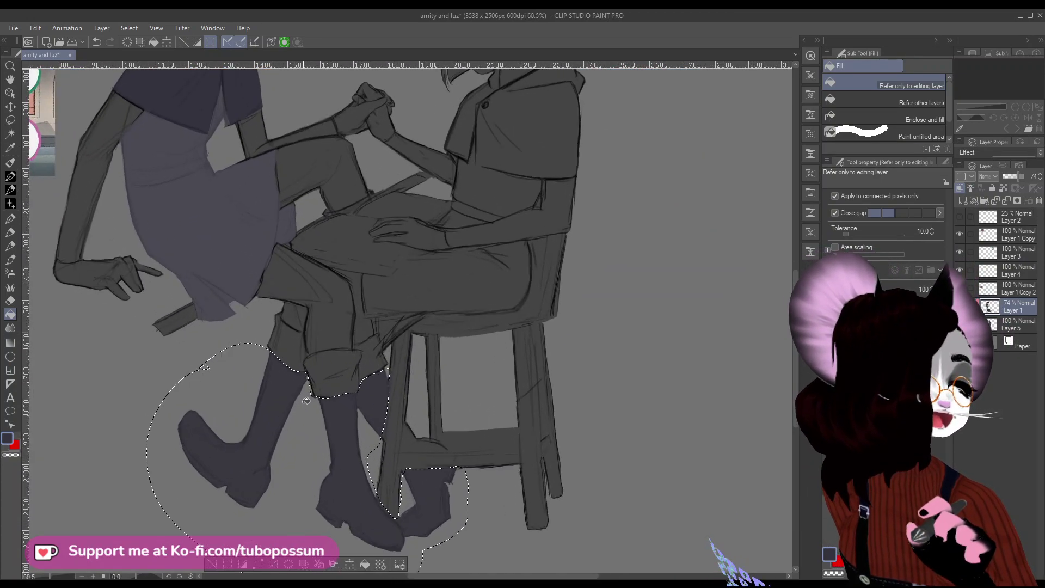
scroll(351, 430, "down", 4)
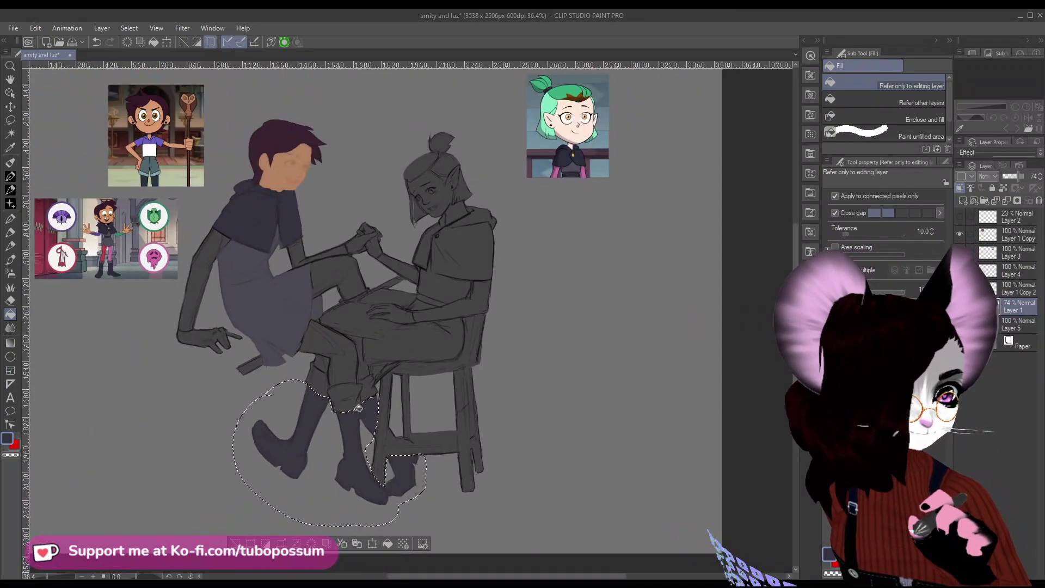
Sample the greyish purple from the left figure's tunic and lasso the cuffs above the boots.
scroll(378, 405, "up", 3)
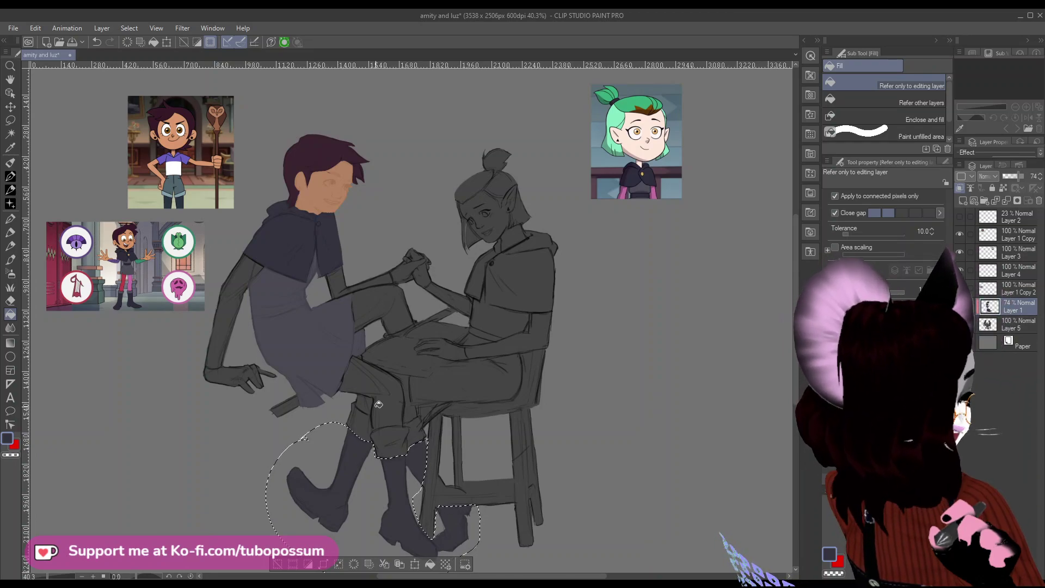
left_click(9, 149)
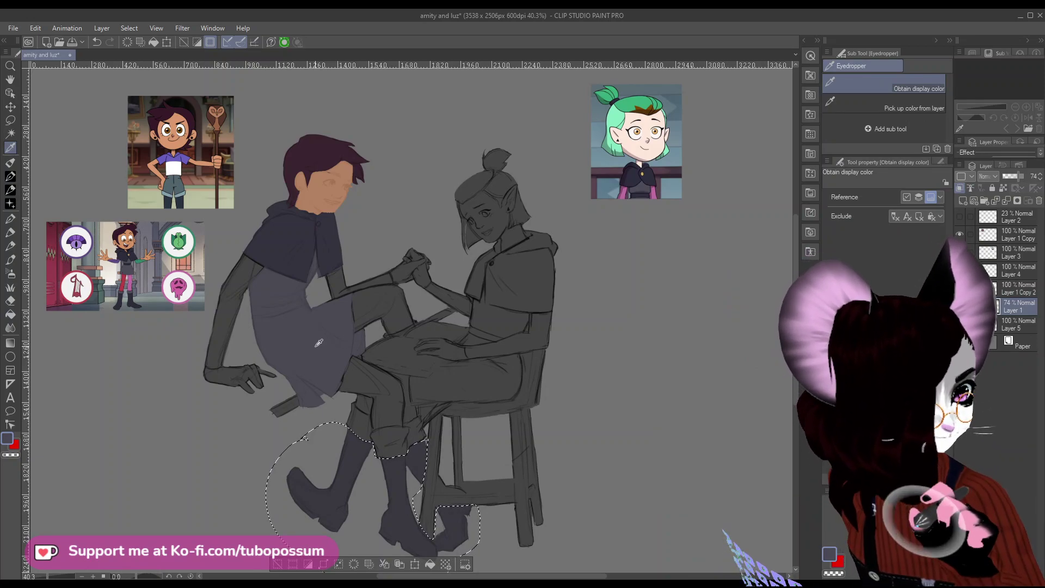
left_click(10, 121)
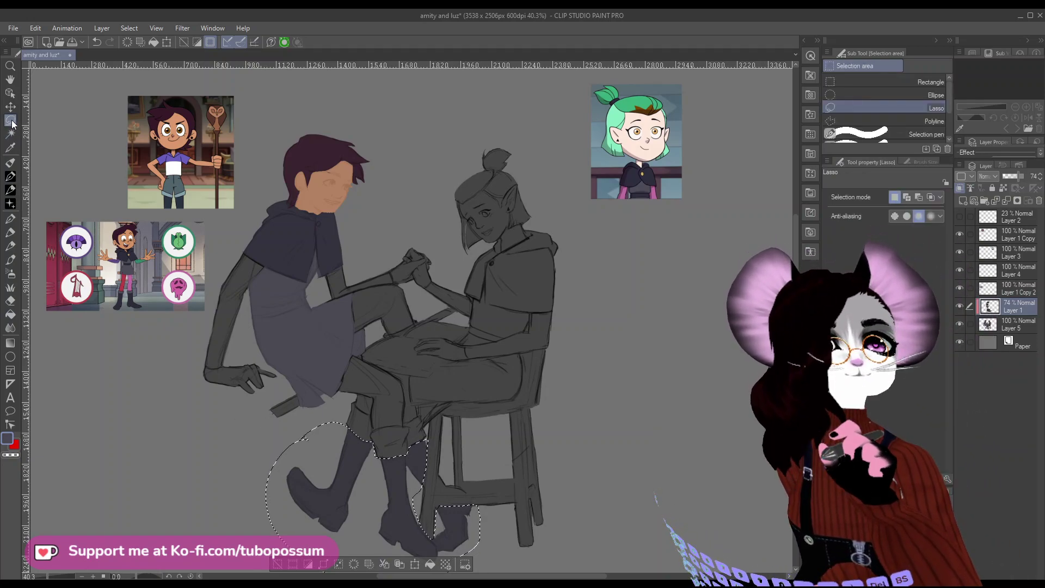
left_click(362, 396)
mouse_move(362, 396)
left_mouse_down()
mouse_move(340, 420)
mouse_move(343, 442)
mouse_move(373, 464)
mouse_move(404, 460)
mouse_move(426, 439)
mouse_move(423, 419)
mouse_move(379, 428)
mouse_move(357, 401)
left_mouse_up()
Fill the selected cuffs with the sampled greyish purple and clear the selection.
key("g")
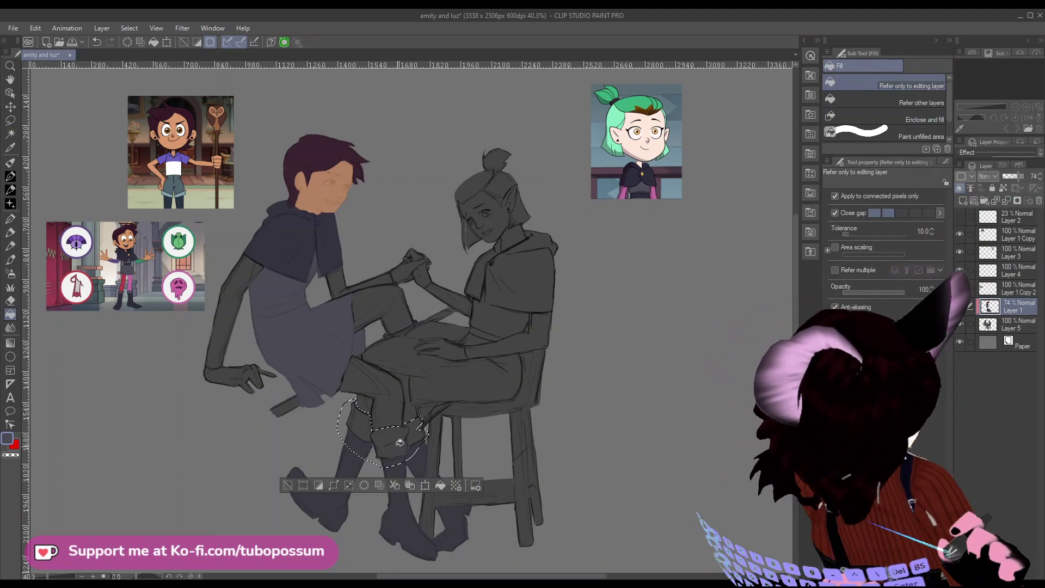
left_click(400, 430)
scroll(400, 429, "down", 3)
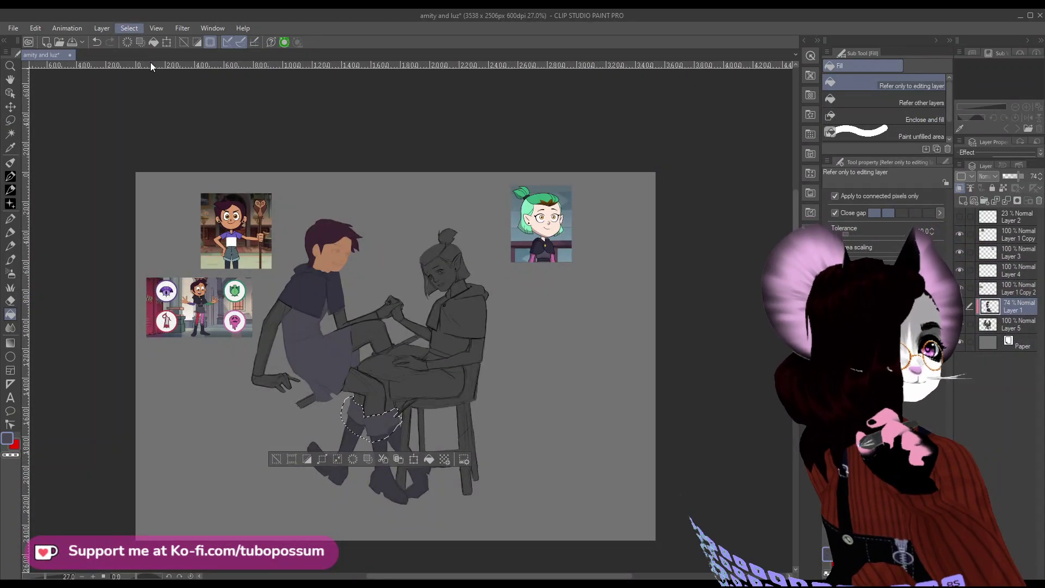
key("ctrl+d")
Check the left figure's fills, including the cuffs, against the reference pictures and look closely at the face.
scroll(294, 332, "down", 2)
scroll(305, 340, "up", 3)
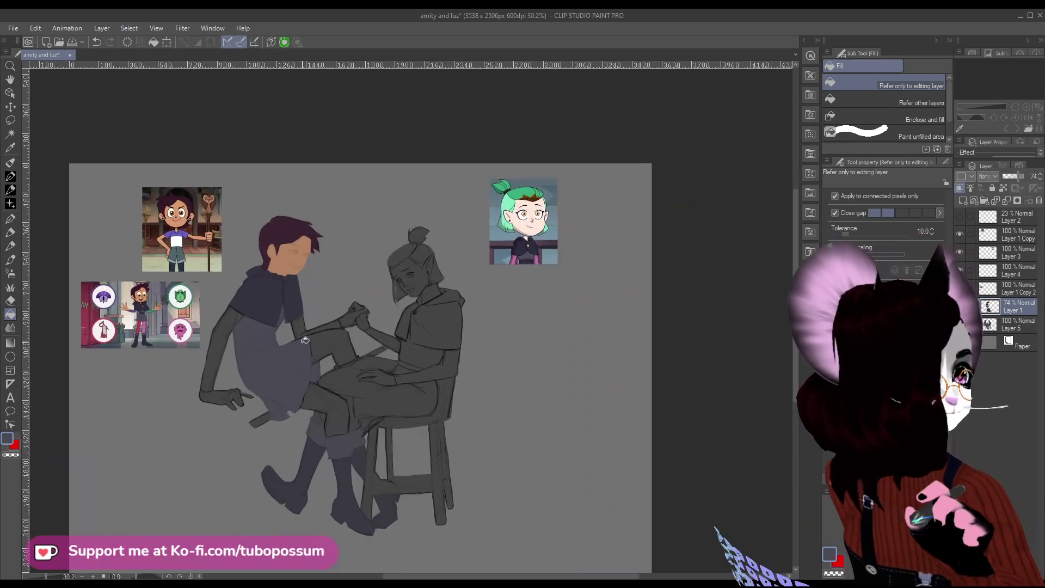
scroll(305, 340, "up", 1)
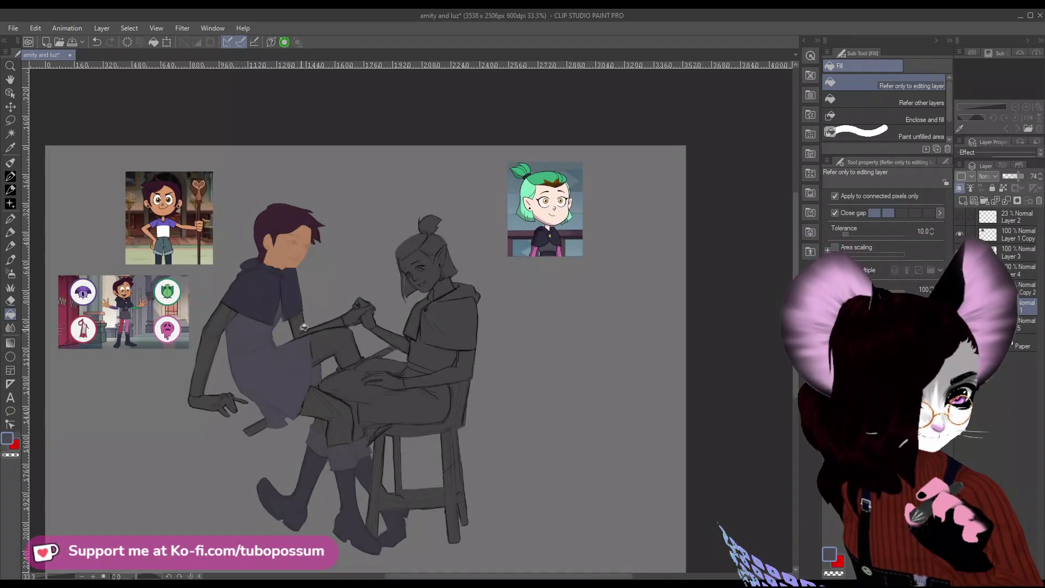
scroll(299, 329, "up", 1)
scroll(292, 333, "up", 1)
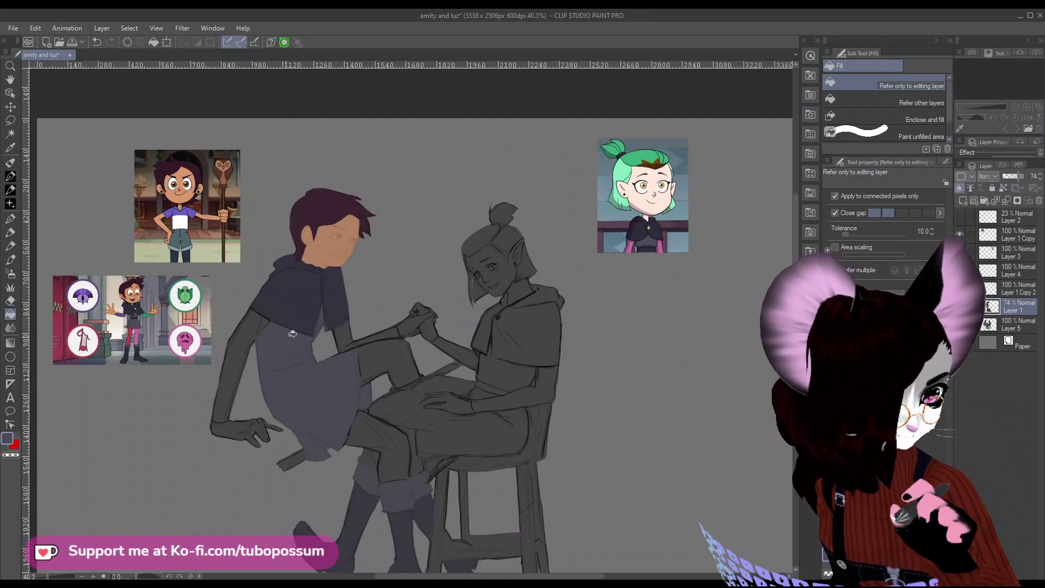
scroll(292, 333, "down", 2)
scroll(228, 348, "up", 4)
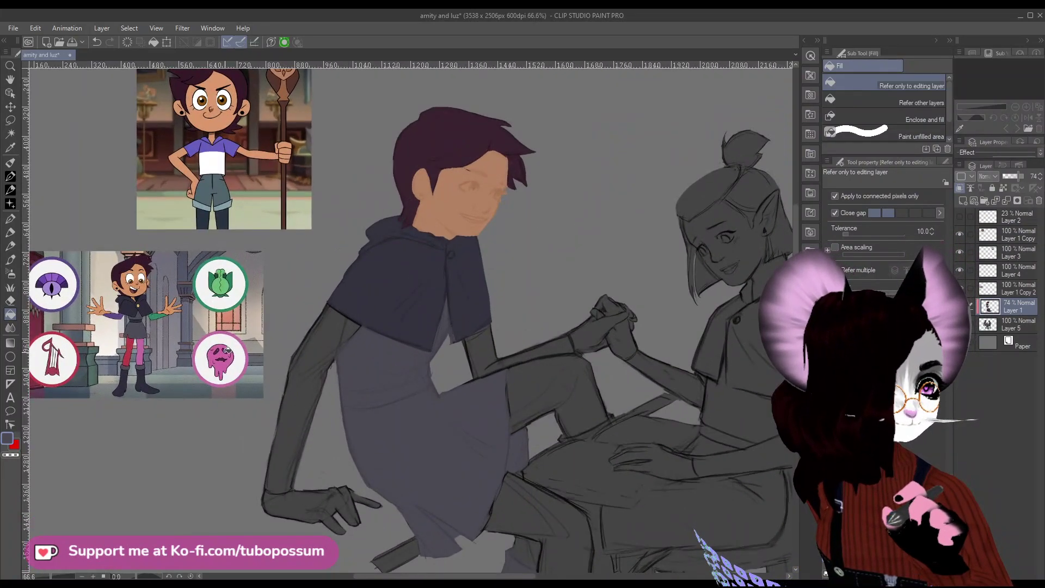
scroll(228, 351, "down", 1)
scroll(480, 230, "up", 2)
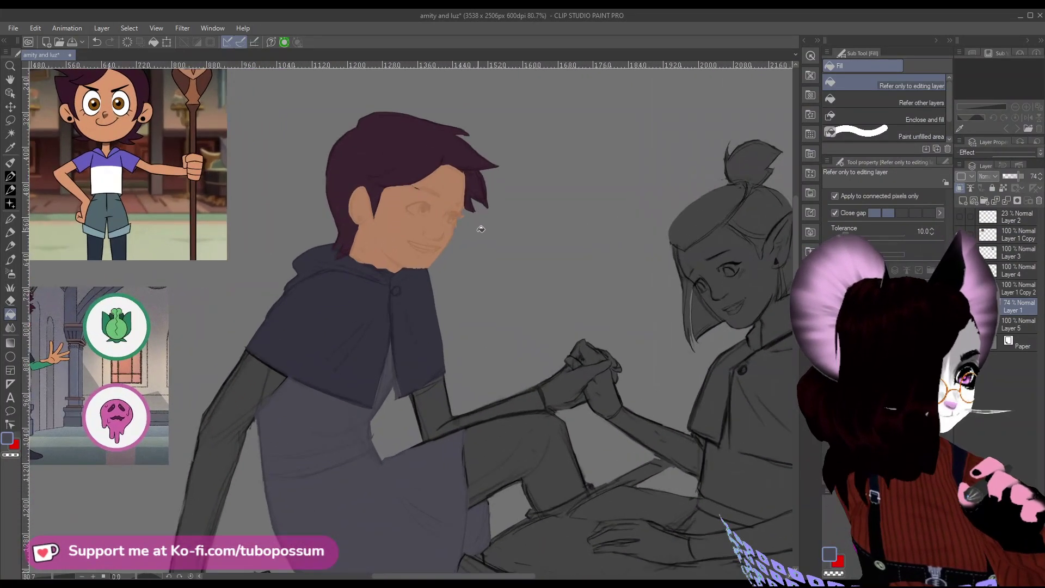
scroll(480, 229, "up", 1)
Sample the skin tone from the left figure's face and try painting over it with the Hexagon brush.
left_click(10, 146)
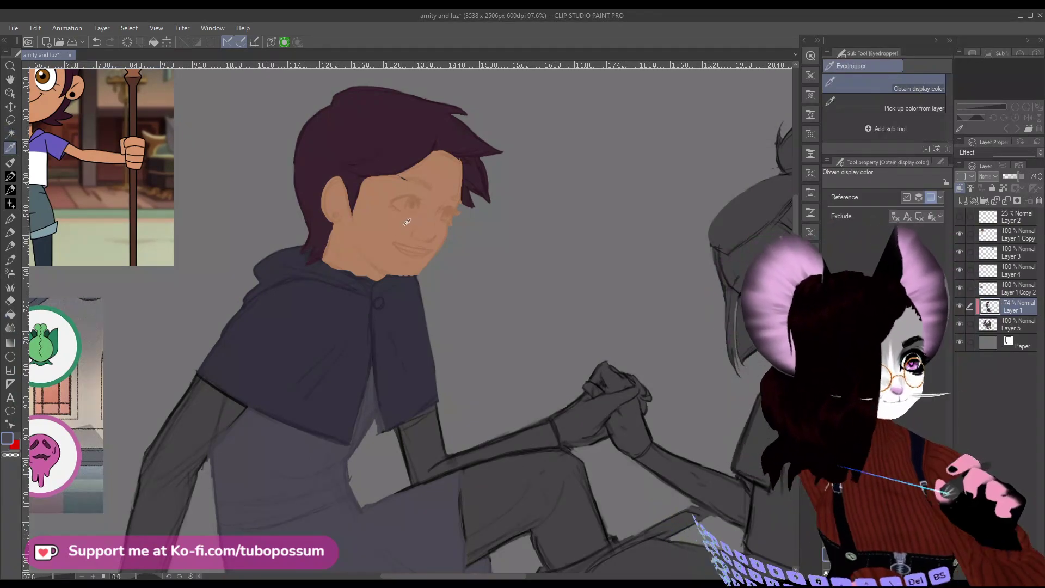
left_click(379, 230)
left_click(10, 260)
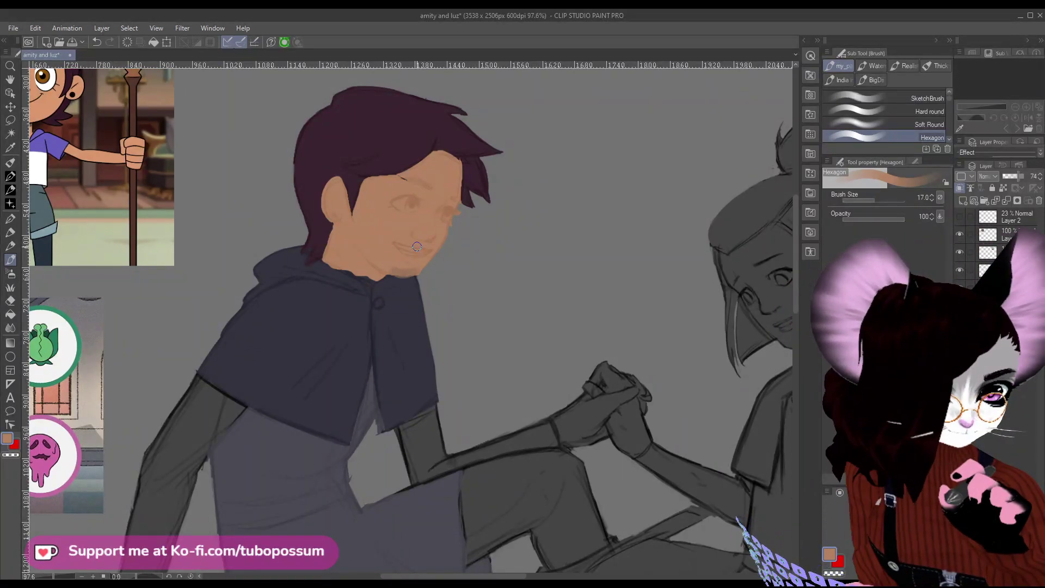
key("ctrl+z")
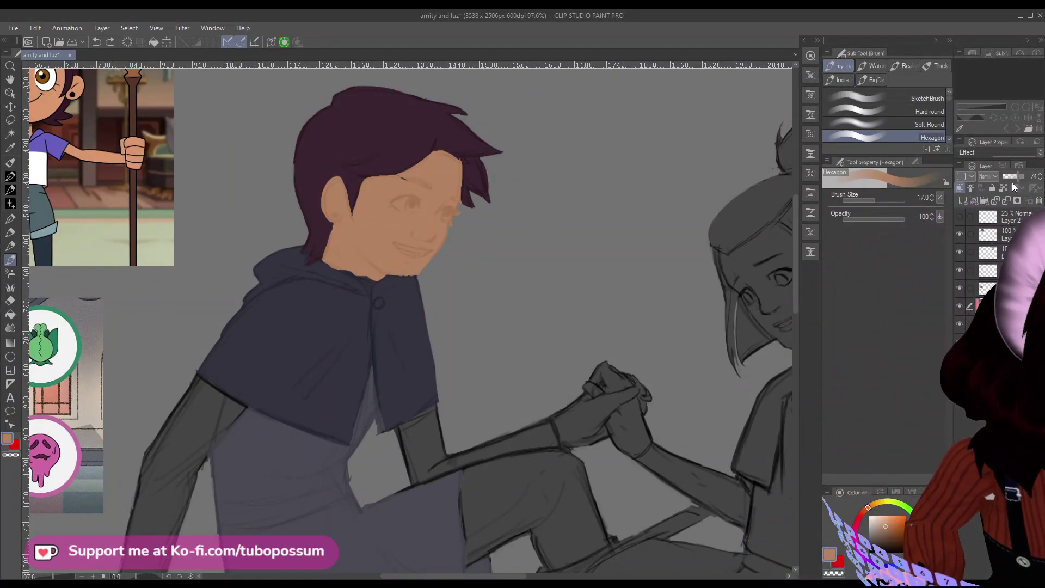
Sample the skin colour from the face with Layer 1 at 100% opacity, and reduce the layer's opacity to 54%.
left_click(1019, 178)
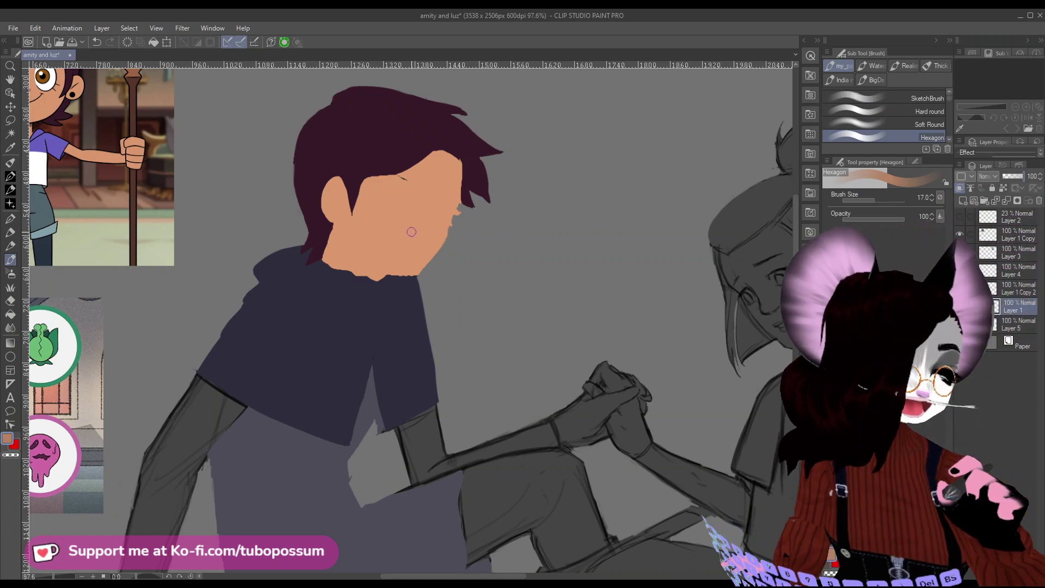
left_click(9, 148)
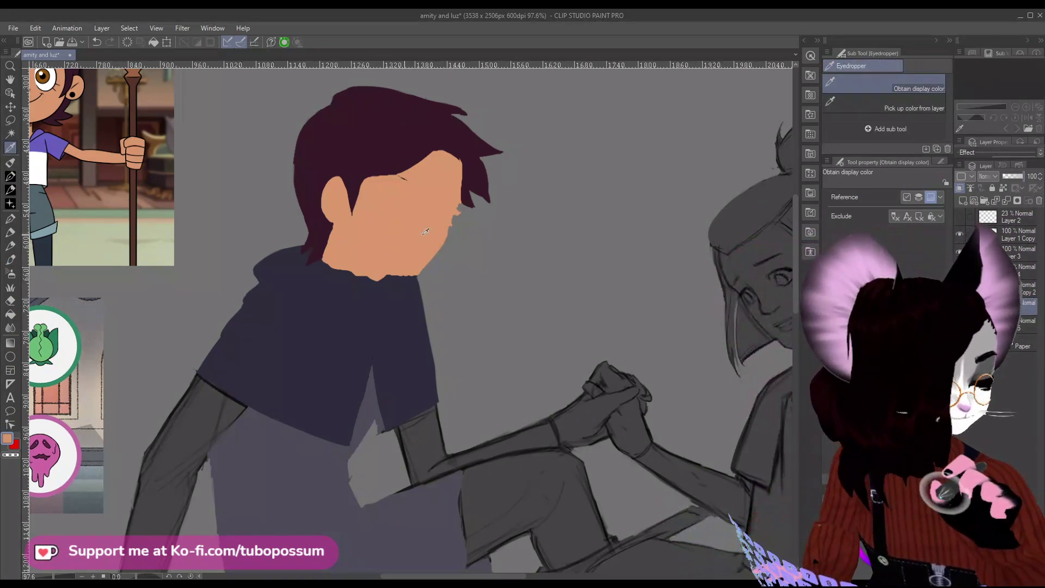
left_click_drag(1024, 174, 1014, 174)
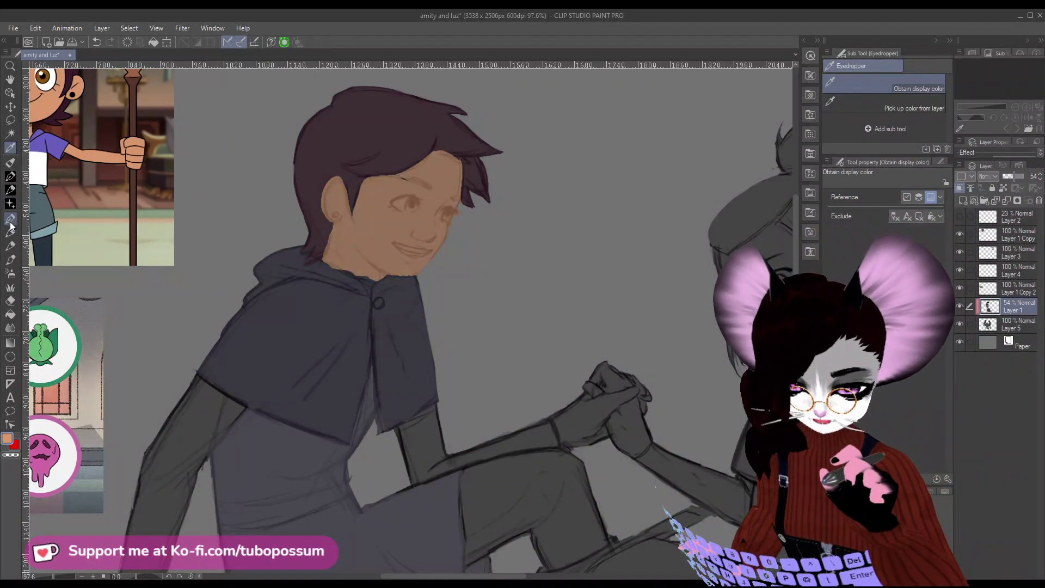
Touch up the skin edge at the left figure's hairline using G-pen 2 at brush size 3.
key("p")
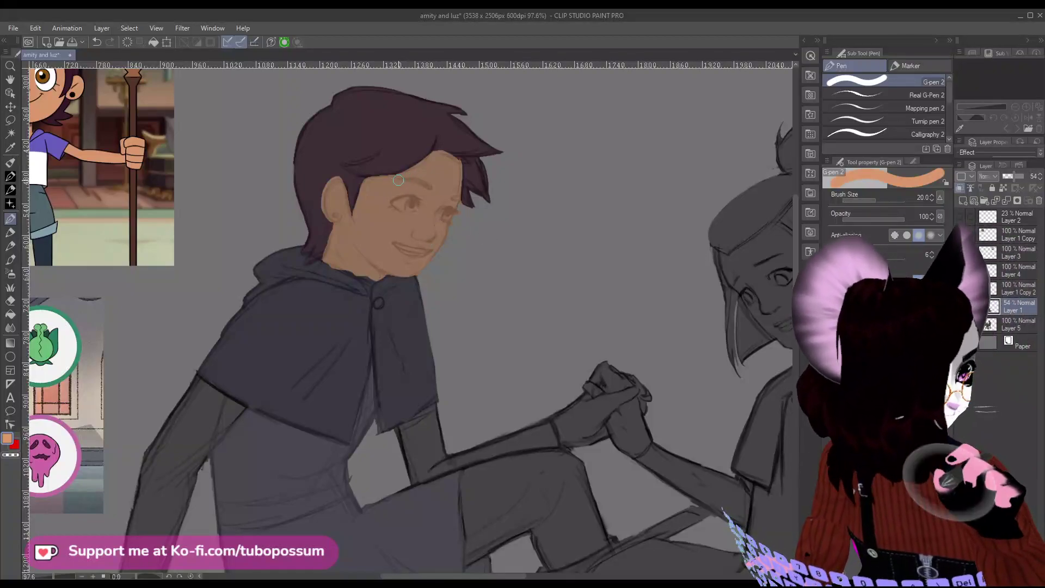
key("bracketleft")
key("bracketleft")
key("bracketleft")
key("bracketleft")
key("bracketleft")
key("bracketleft")
key("bracketleft")
key("bracketleft")
key("bracketleft")
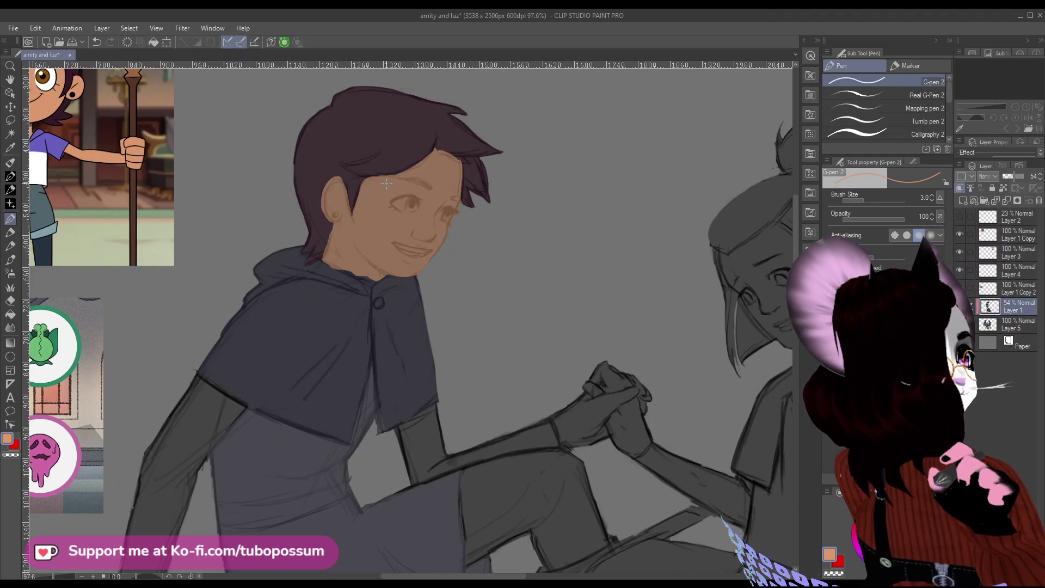
scroll(386, 184, "down", 5)
scroll(354, 261, "up", 5)
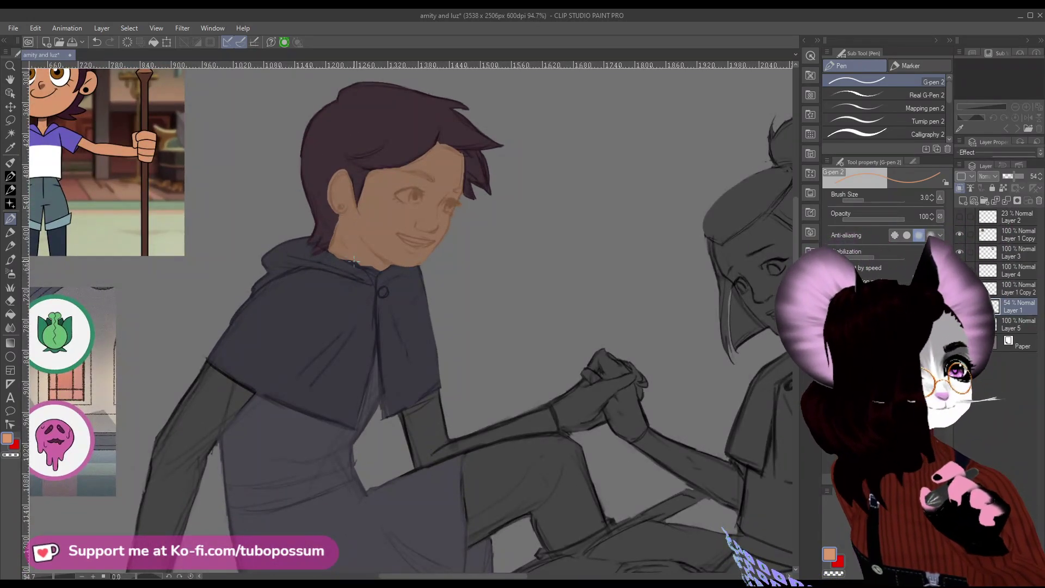
Enlarge G-pen 2 to brush size 8 for the skin edge along the cape's neckline.
key("bracketright")
key("bracketright")
key("bracketright")
key("bracketright")
key("bracketright")
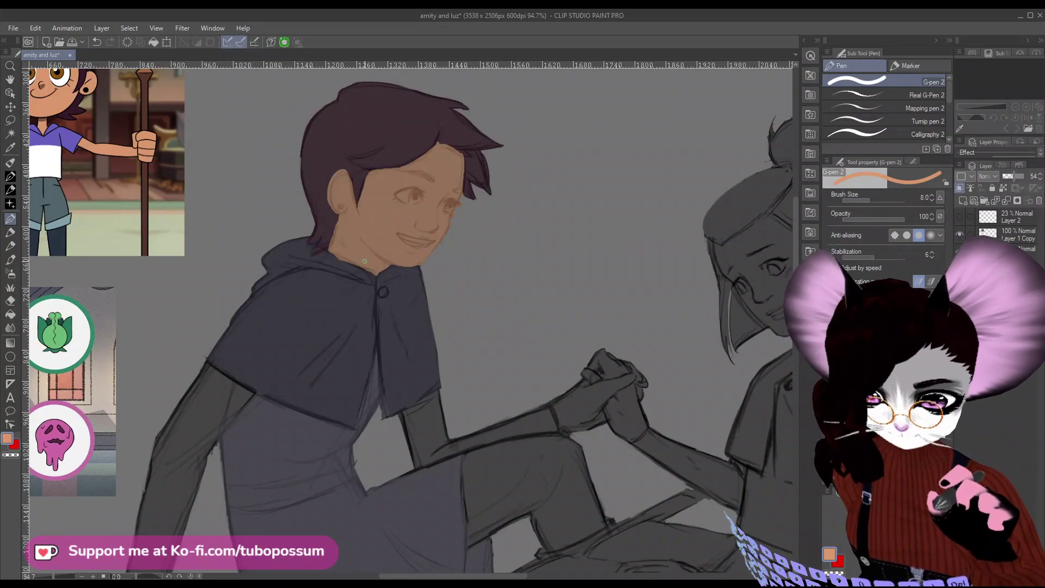
Set Layer 1's opacity to 69% and review the fills against the sketch lines.
scroll(365, 261, "down", 3)
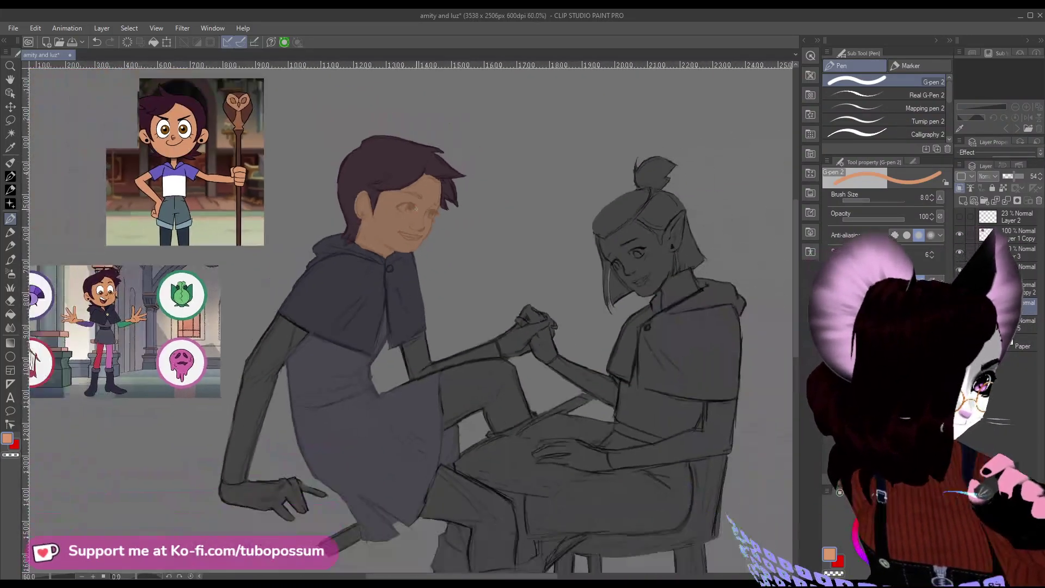
scroll(416, 209, "down", 4)
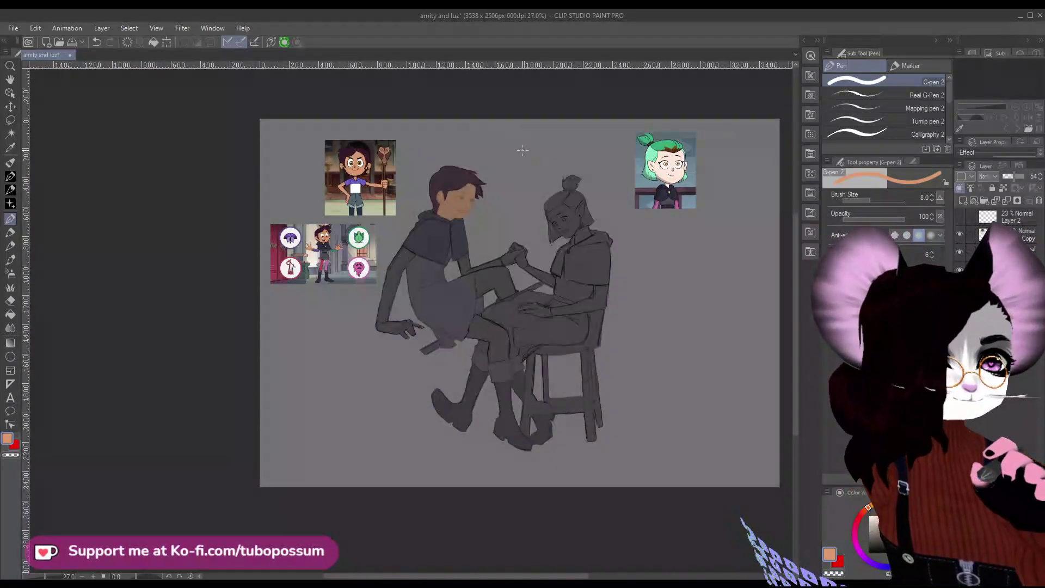
left_click(1017, 178)
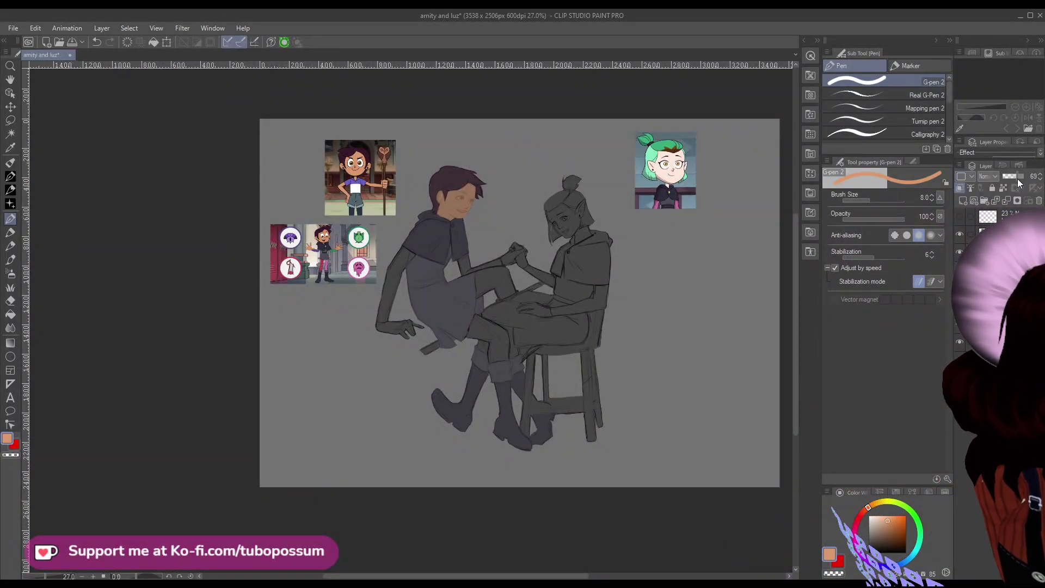
scroll(436, 148, "up", 2)
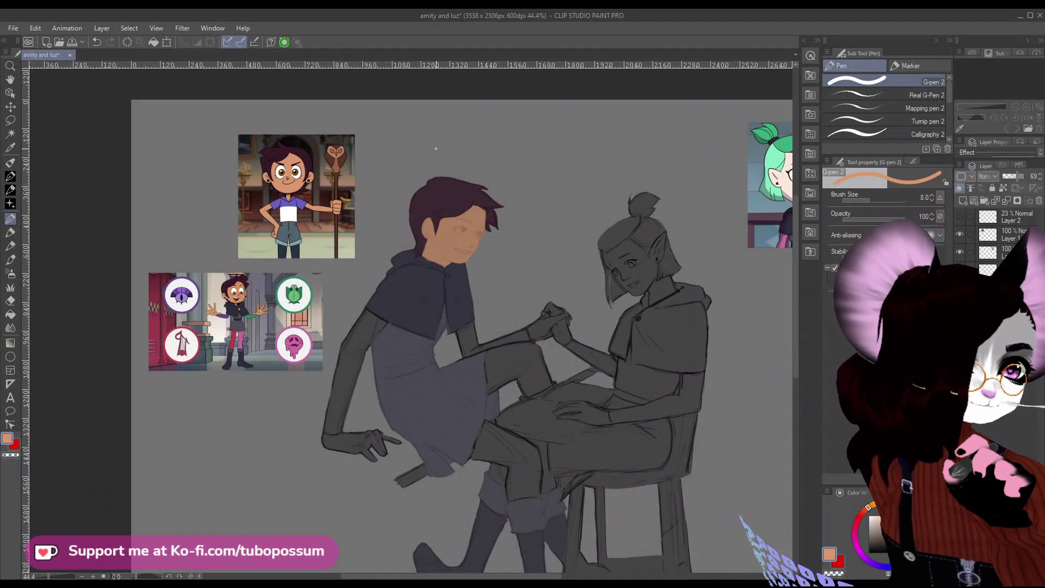
scroll(435, 148, "up", 2)
scroll(493, 199, "down", 3)
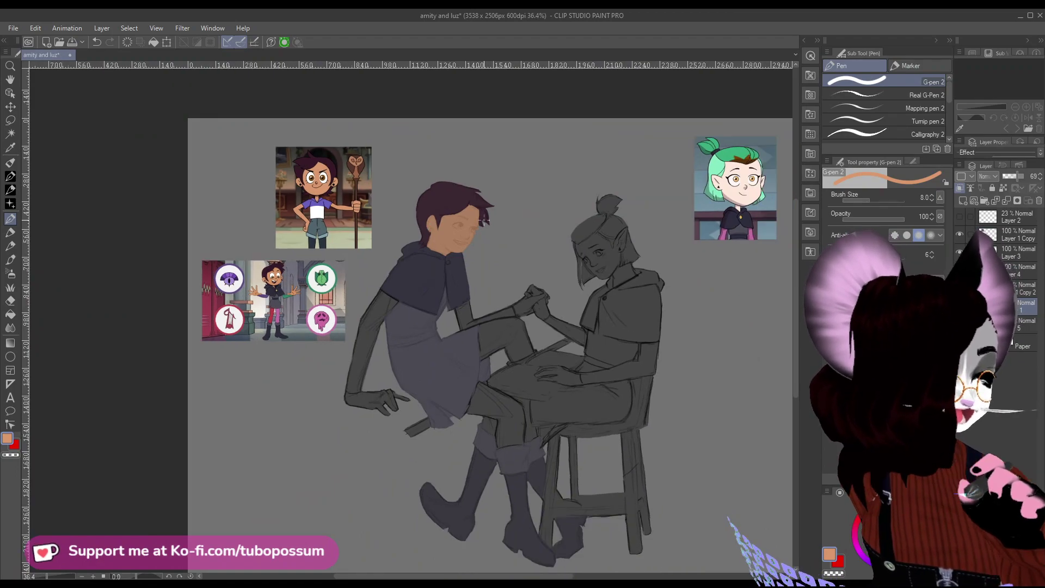
scroll(620, 206, "up", 1)
scroll(355, 139, "down", 2)
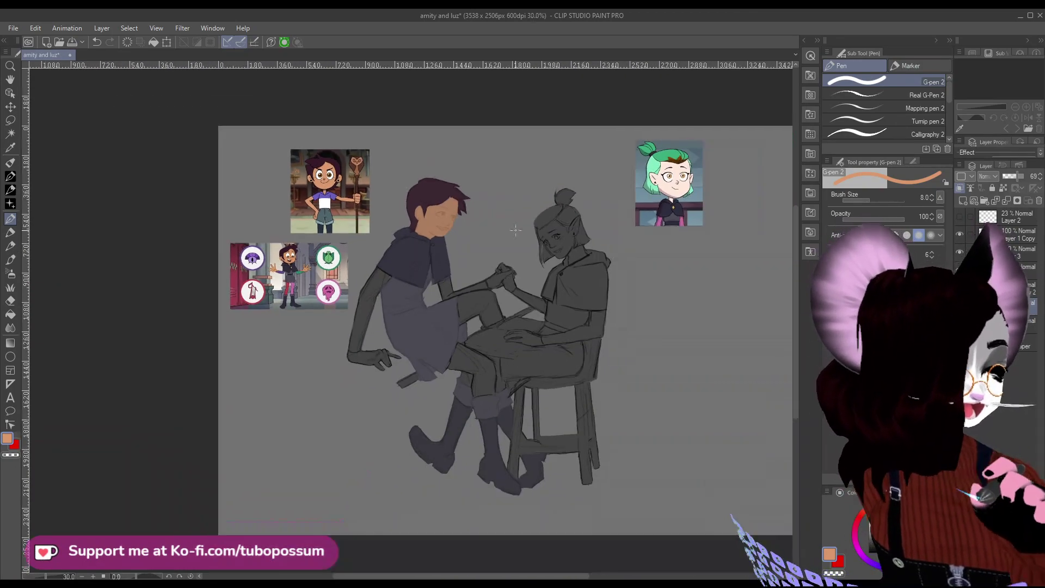
Sample the purple of the sleeve in the school uniform reference picture.
scroll(463, 249, "up", 1)
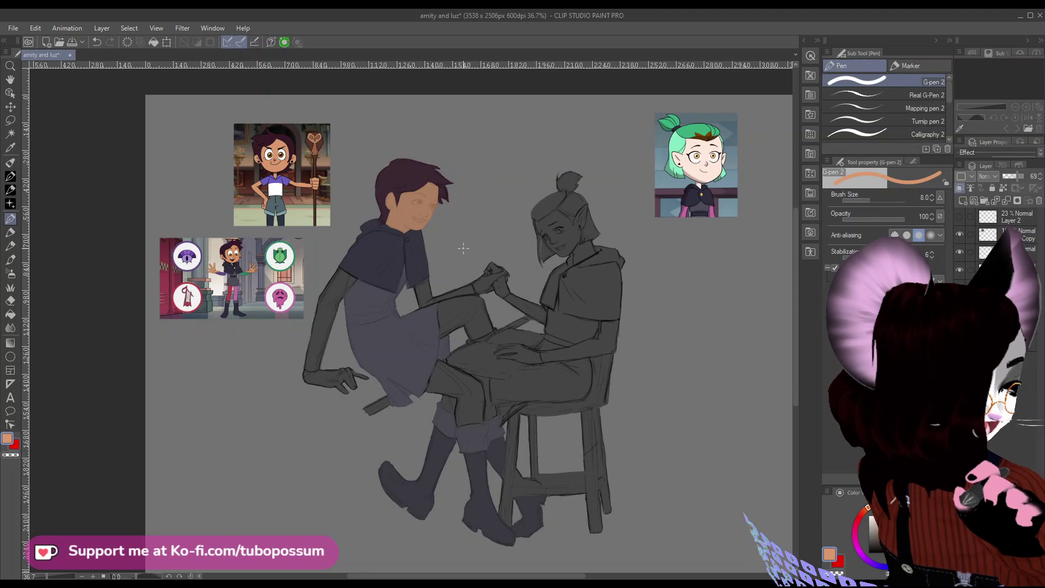
scroll(463, 249, "up", 3)
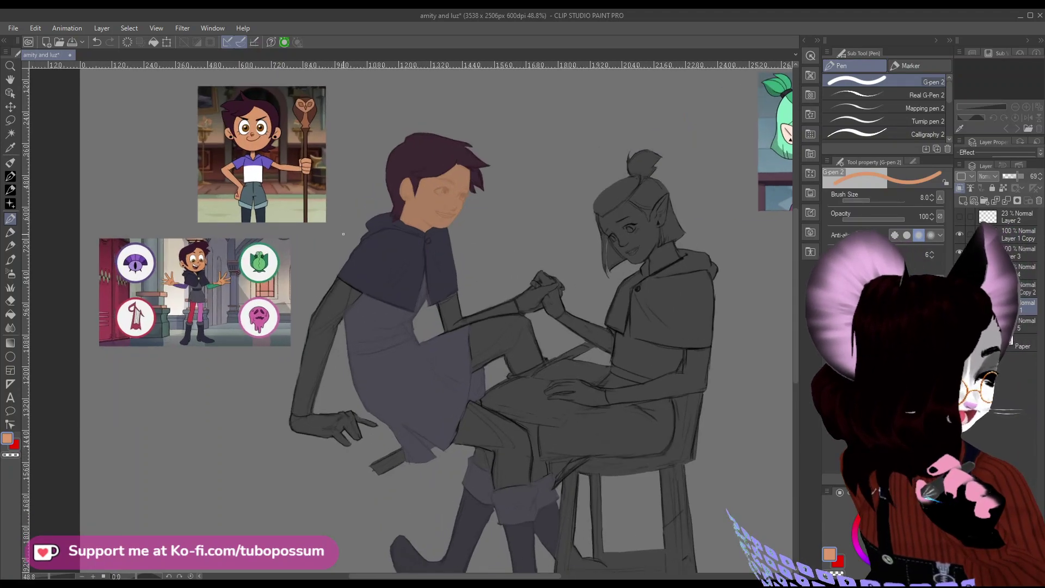
left_click(12, 147)
scroll(85, 260, "up", 1)
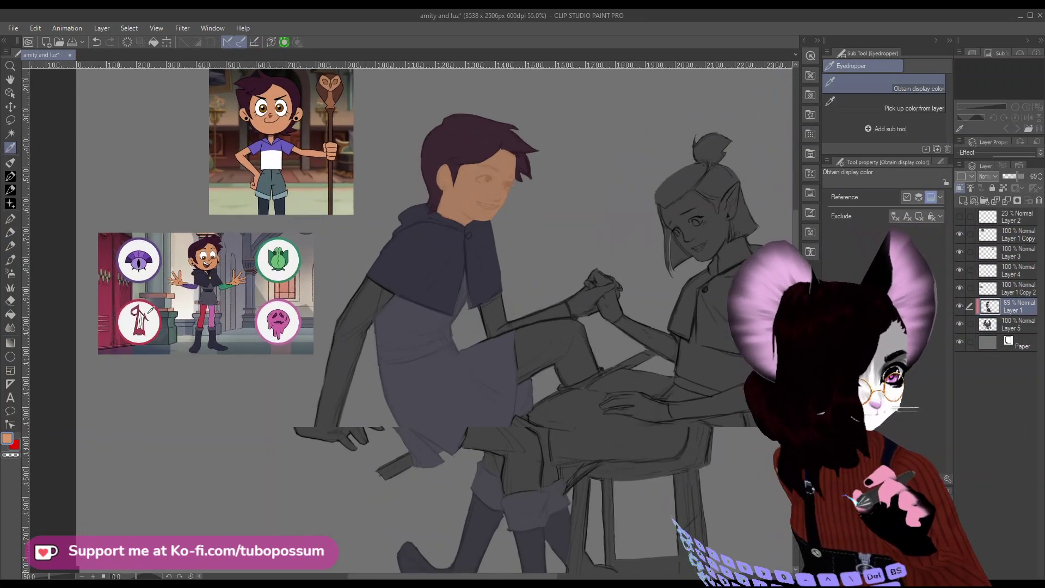
scroll(193, 302, "up", 5)
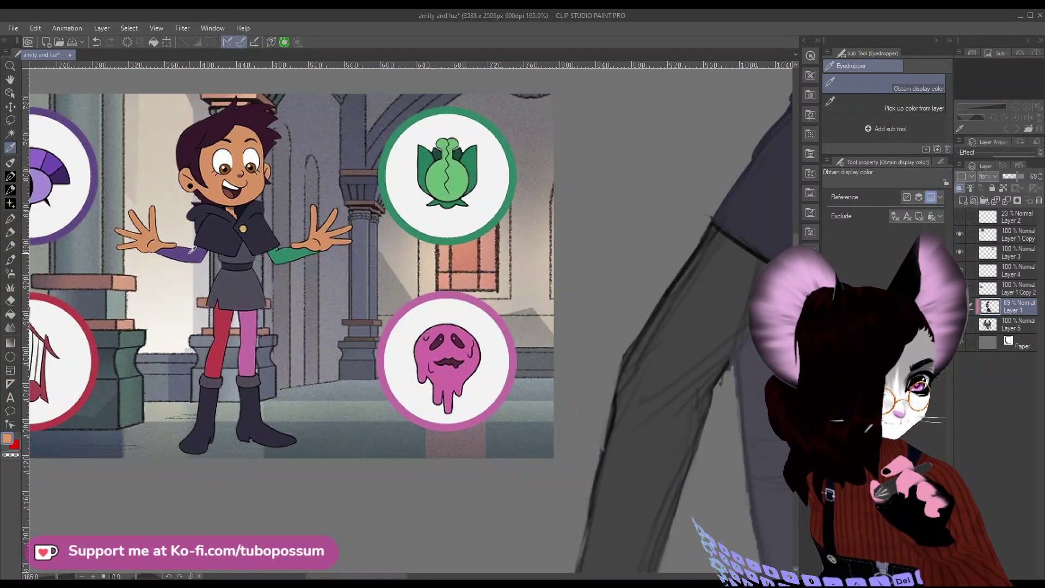
scroll(192, 248, "down", 6)
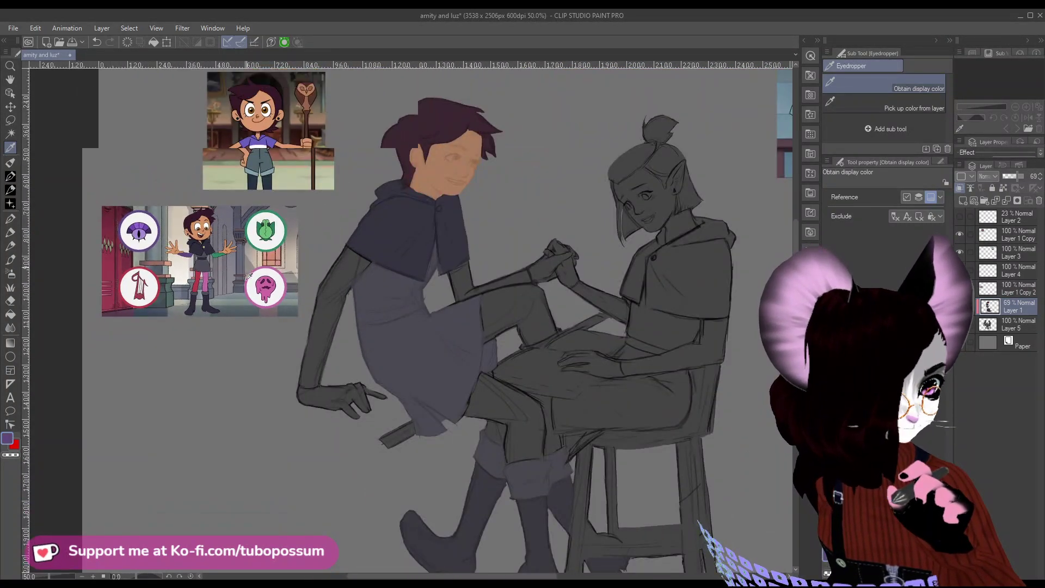
scroll(326, 164, "up", 2)
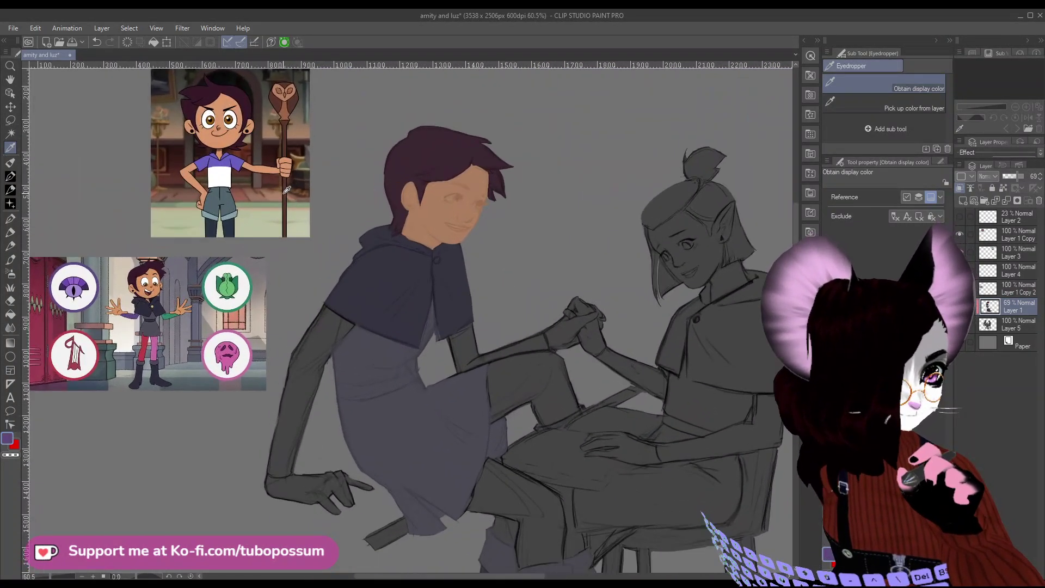
Lasso the left figure's supporting arm from the cape's edge down to the wrist.
left_click(9, 120)
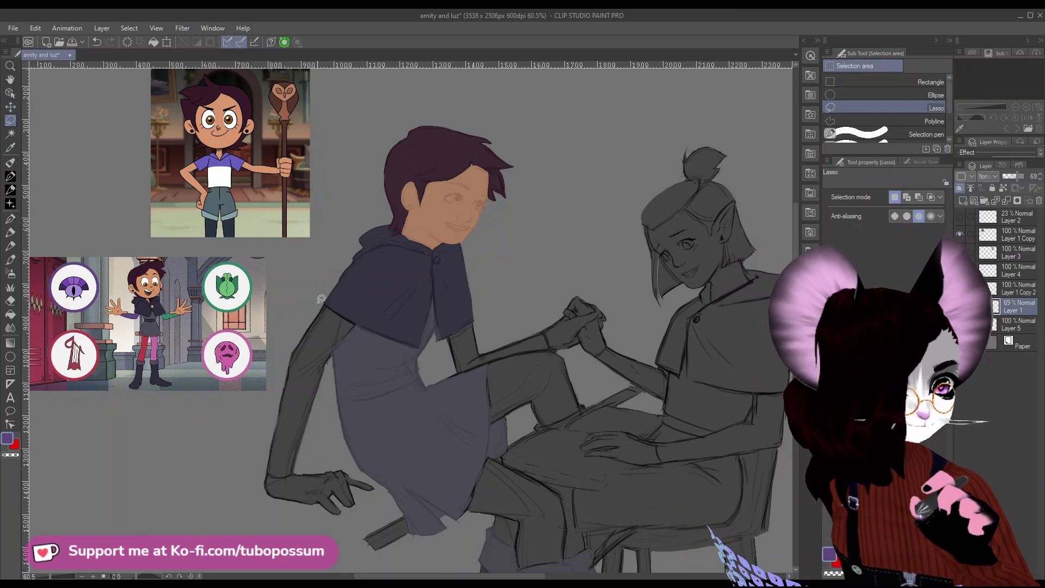
mouse_move(279, 467)
left_mouse_down()
mouse_move(263, 448)
mouse_move(267, 469)
left_mouse_up()
left_click(267, 469)
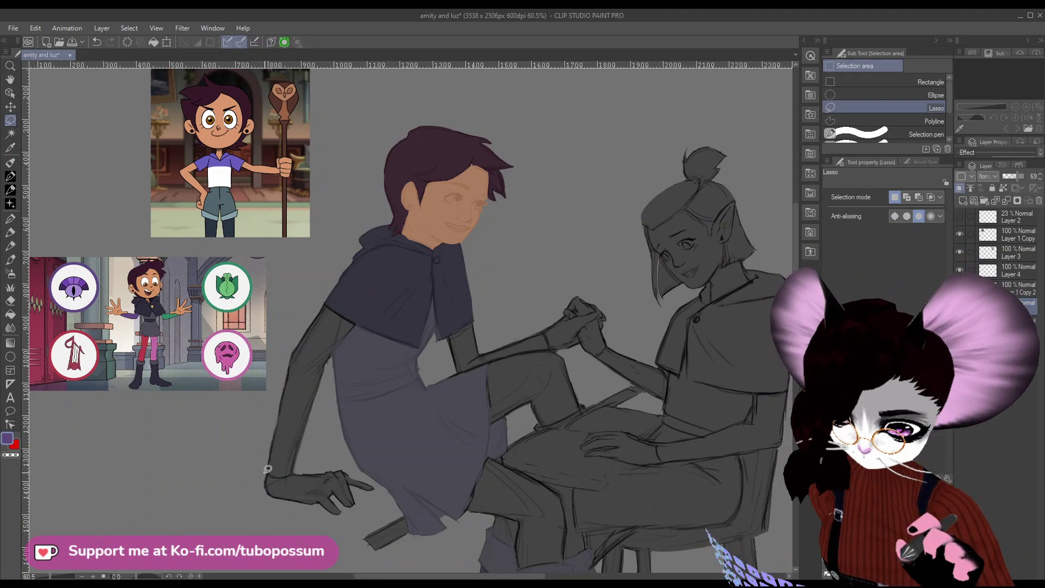
left_click_drag(334, 364, 357, 314)
left_click_drag(269, 436, 268, 443)
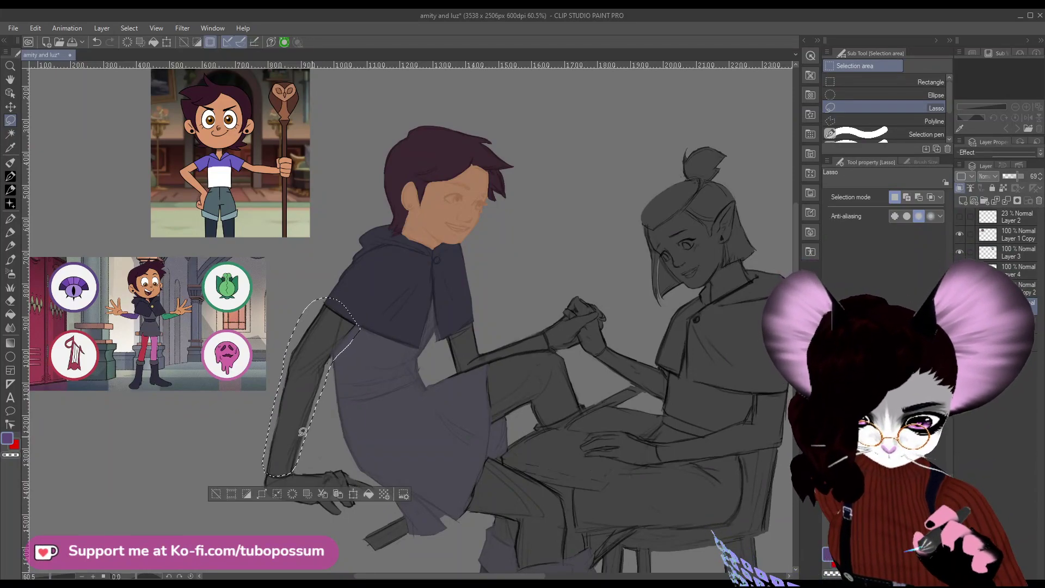
Fill the selected supporting arm with the sampled purple and sample the green of the sleeve in the school uniform reference picture.
left_click(10, 315)
left_click(311, 371)
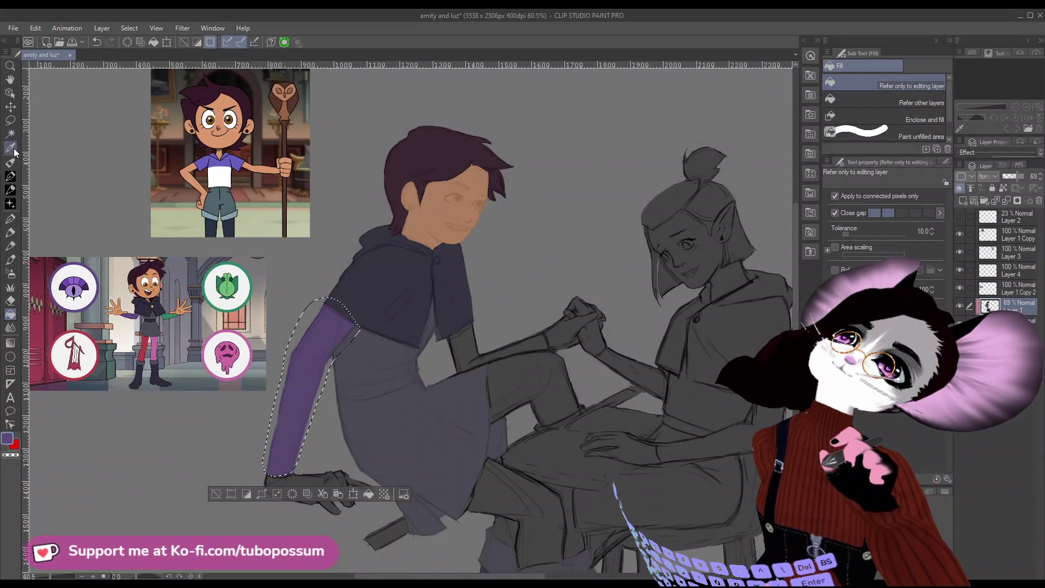
key("i")
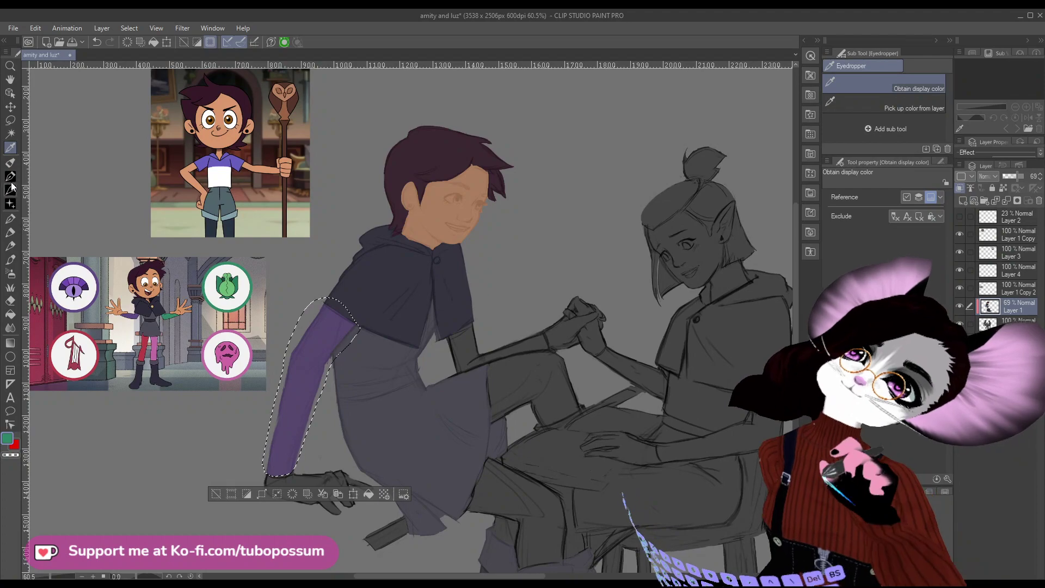
Lasso the left figure's outstretched arm from the cape's edge to the wrist and fill the sleeve with the sampled green.
left_click(10, 121)
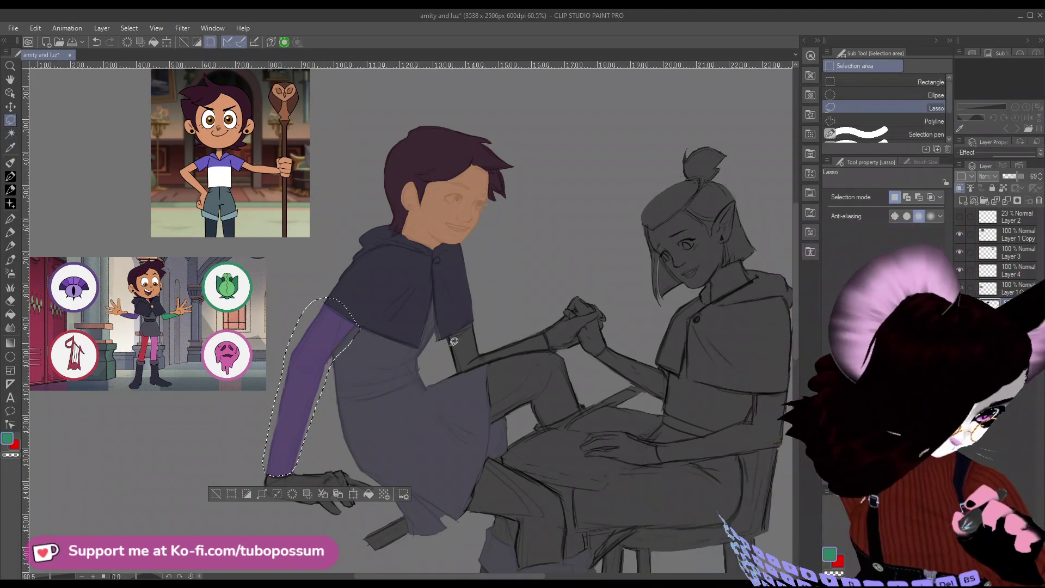
left_click_drag(443, 356, 460, 310)
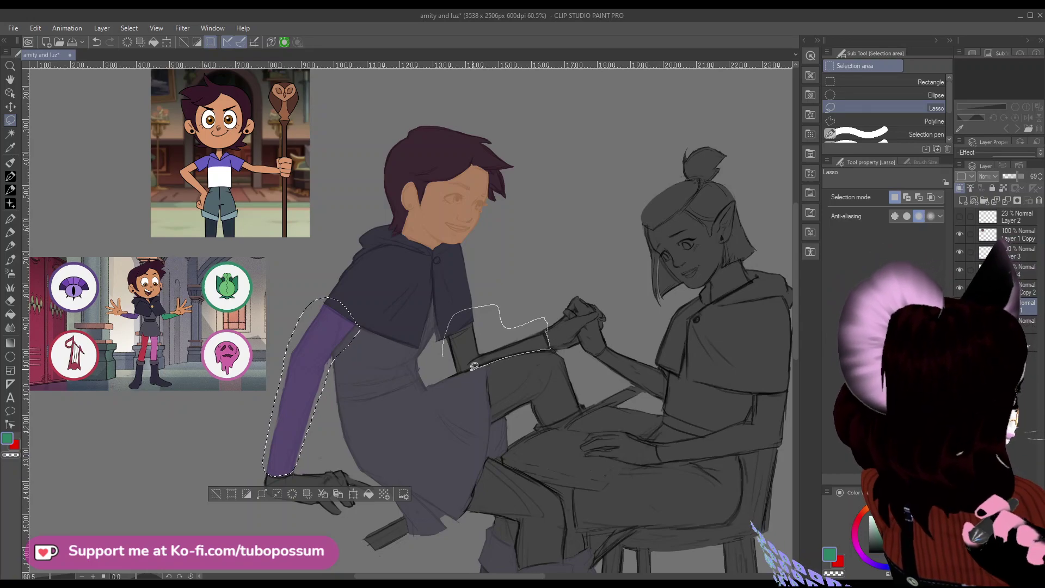
left_click_drag(474, 365, 442, 375)
key("g")
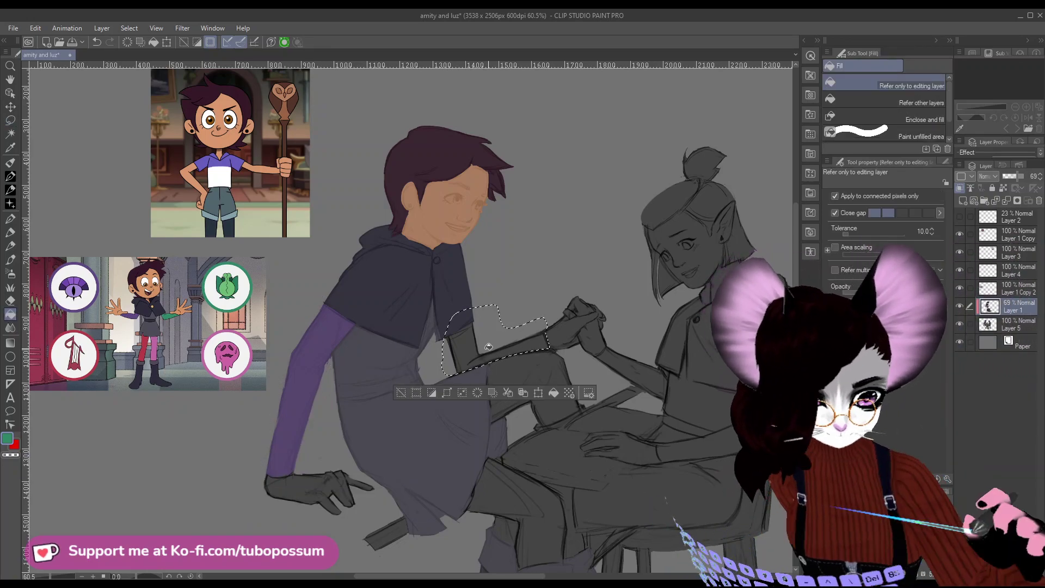
left_click(488, 346)
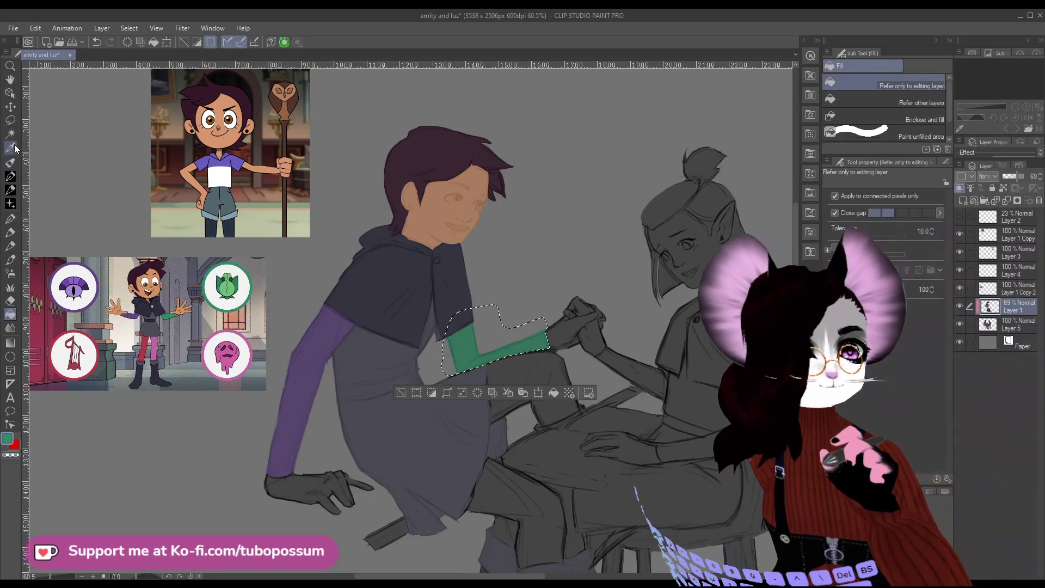
Lasso the left figure's lower leg between skirt hem and boot, fill it with red sampled from the uniform reference's legging, and deselect.
left_click(10, 120)
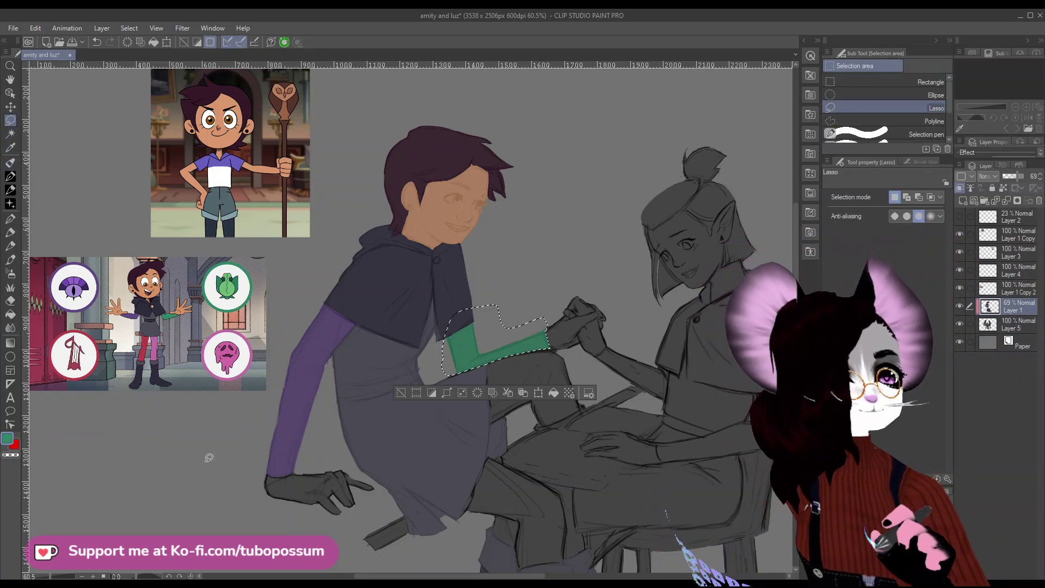
scroll(522, 293, "down", 2)
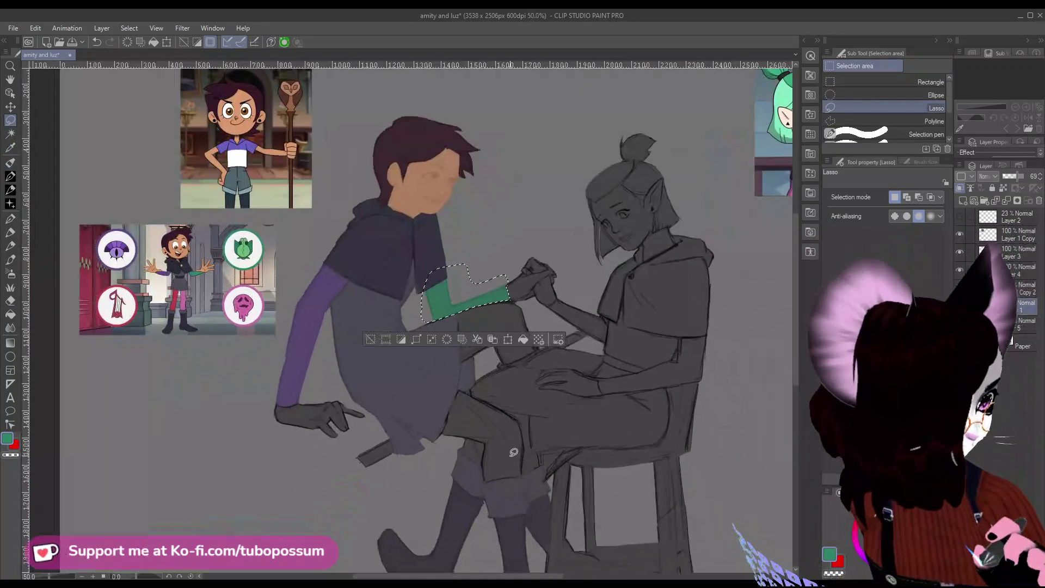
left_click_drag(463, 386, 522, 421)
left_click(456, 381)
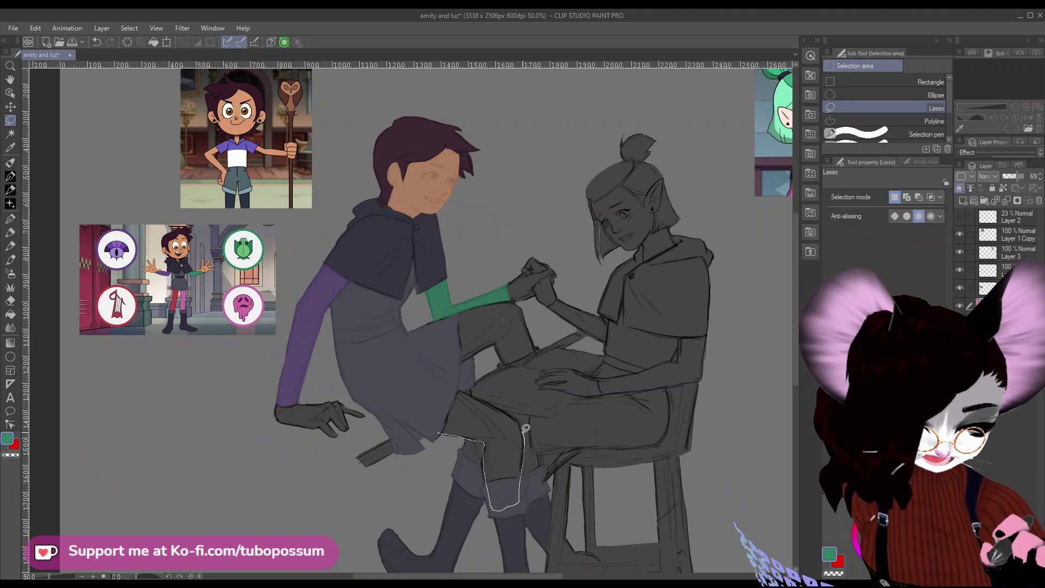
left_click_drag(526, 428, 517, 412)
left_click_drag(465, 388, 431, 426)
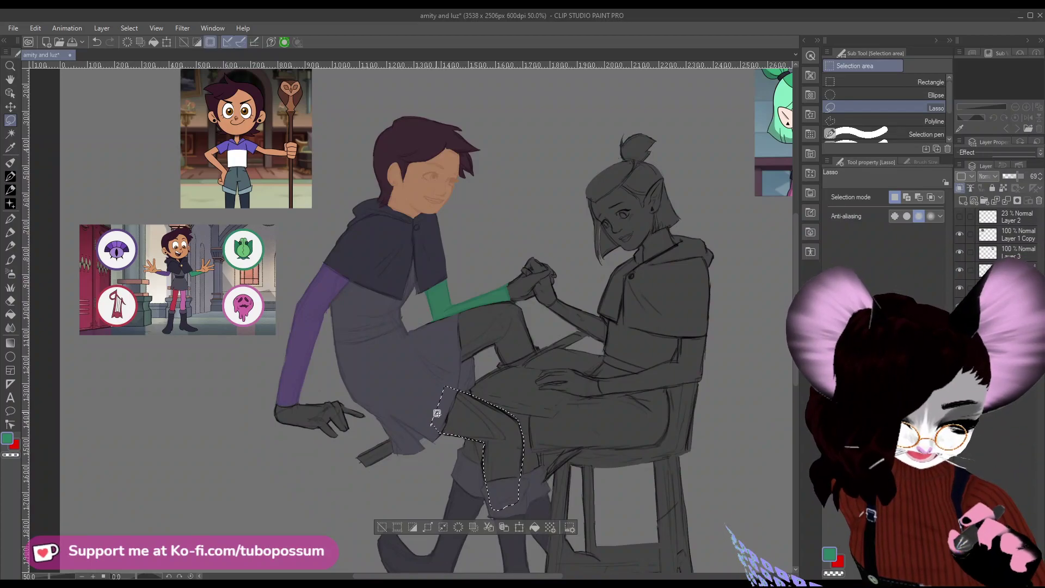
key("i")
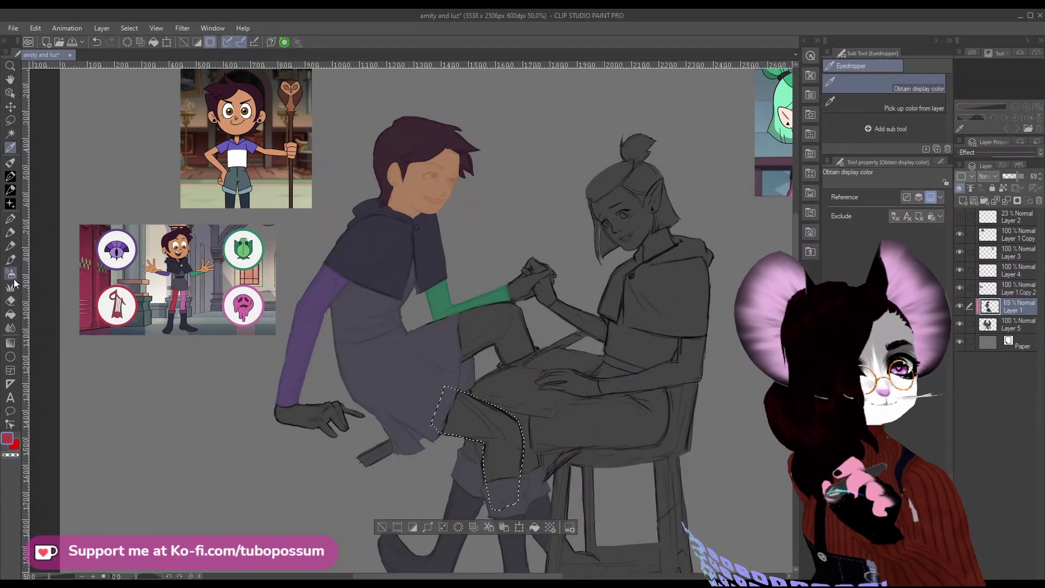
left_click(10, 314)
left_click(482, 435)
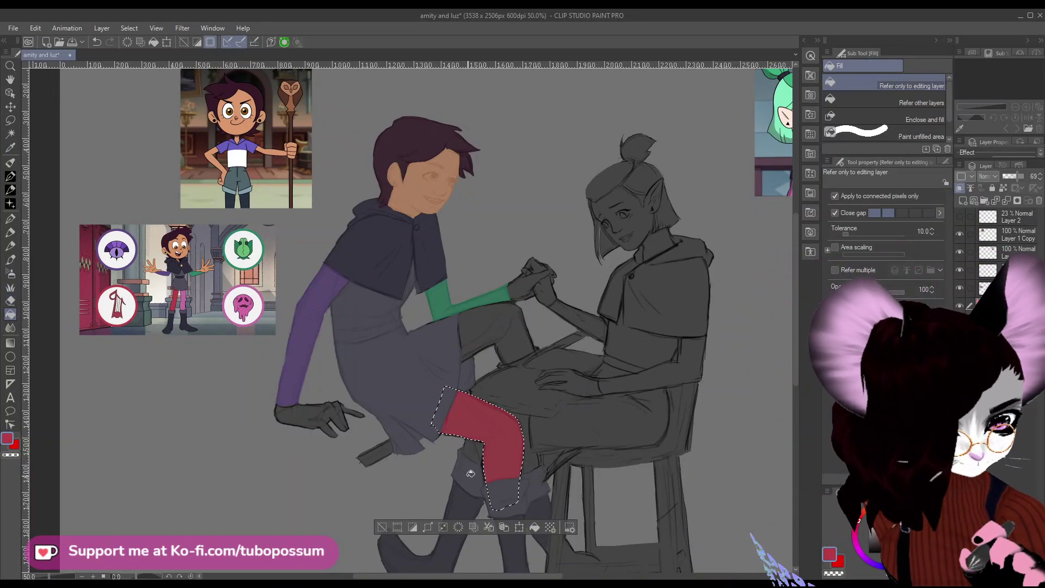
key("m")
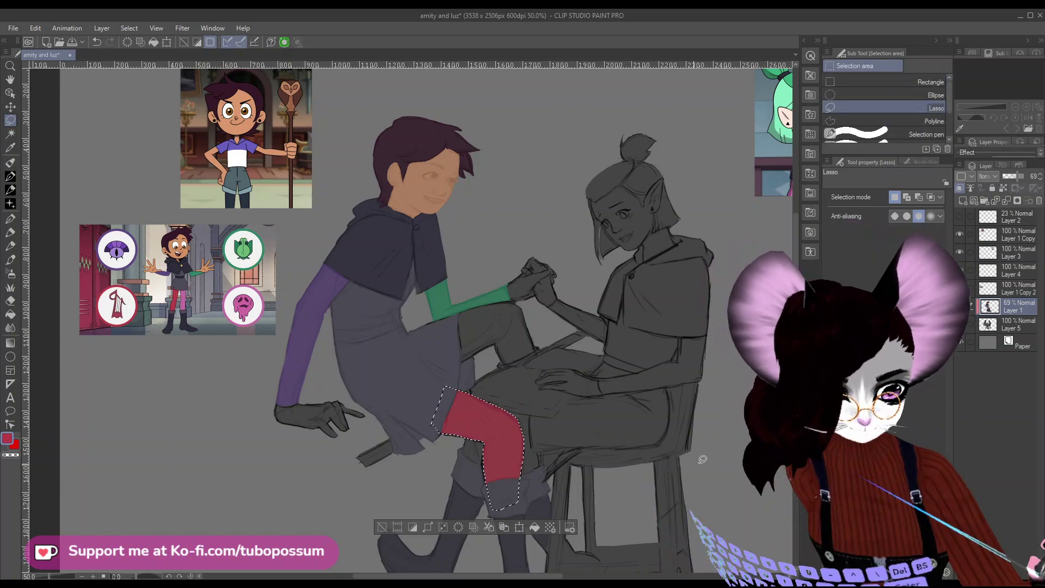
key("ctrl+d")
Lasso the left figure's raised leg around the knee, fill it with pink sampled from the uniform reference's other legging, and deselect.
scroll(445, 442, "down", 3)
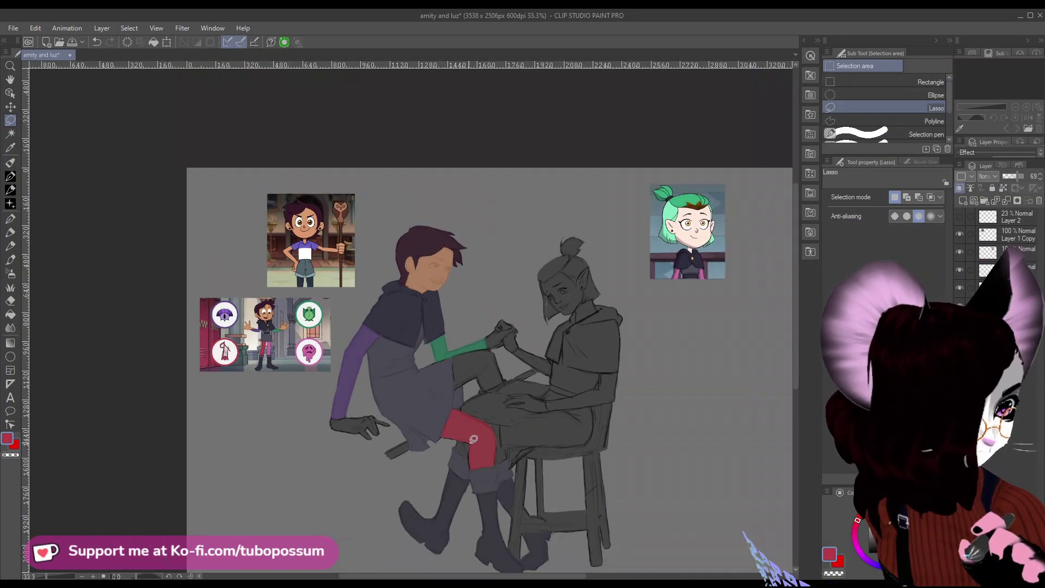
scroll(473, 440, "up", 2)
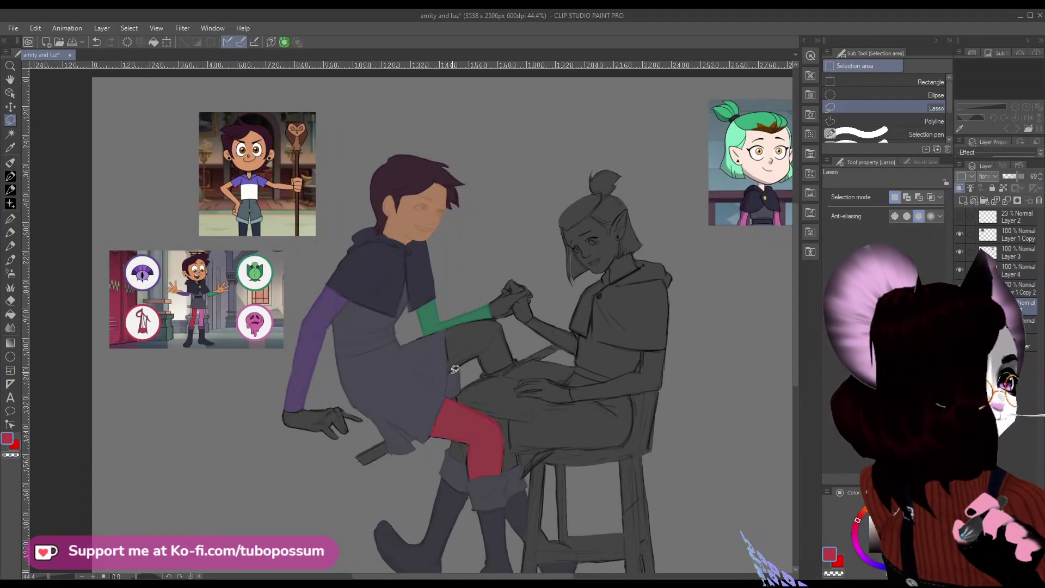
mouse_move(443, 375)
left_mouse_down()
mouse_move(479, 355)
mouse_move(486, 373)
mouse_move(516, 360)
mouse_move(501, 319)
mouse_move(440, 329)
mouse_move(443, 373)
left_mouse_up()
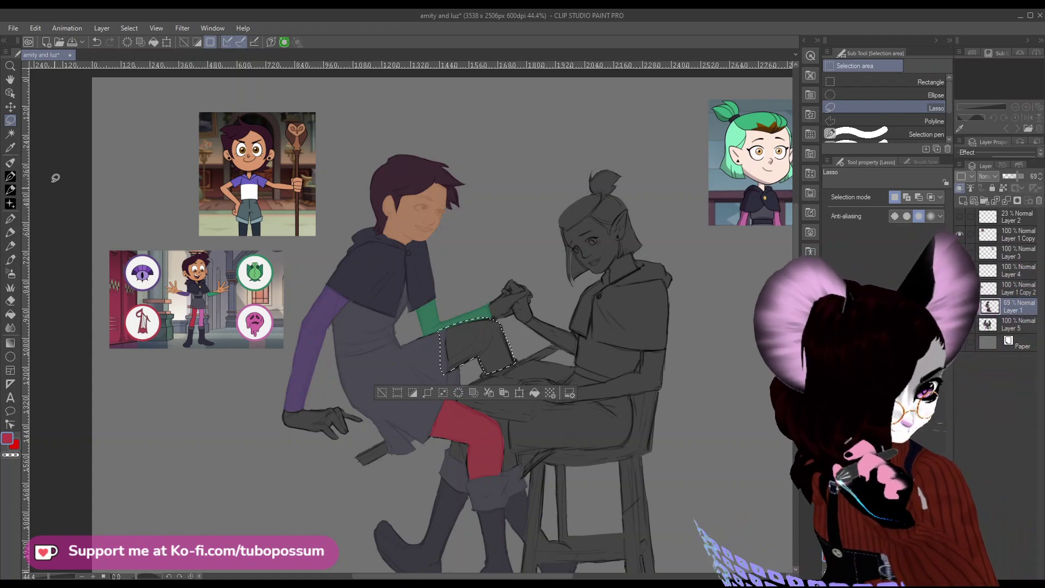
key("i")
left_click(199, 322)
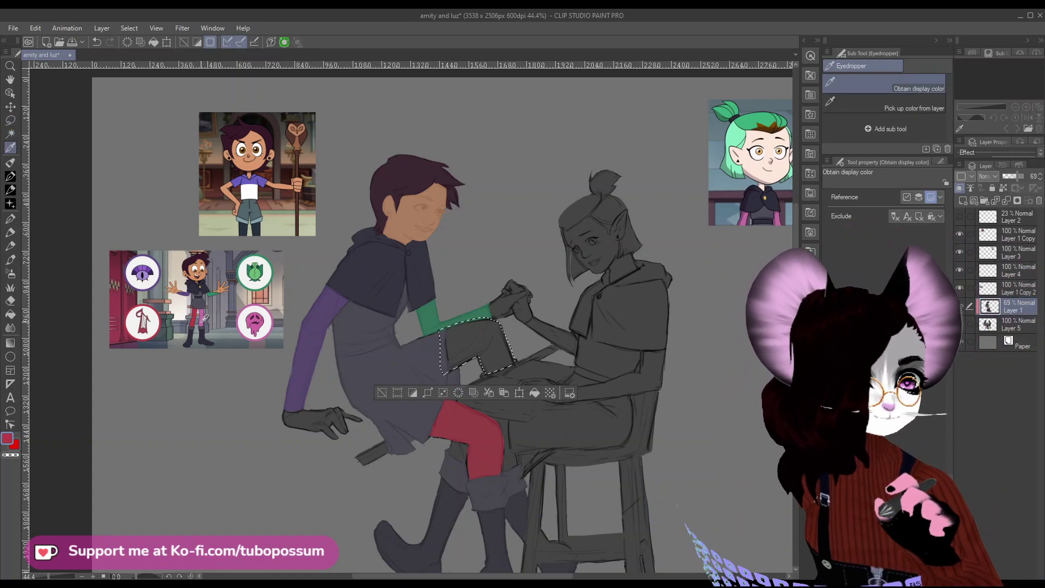
left_click(10, 314)
left_click(474, 348)
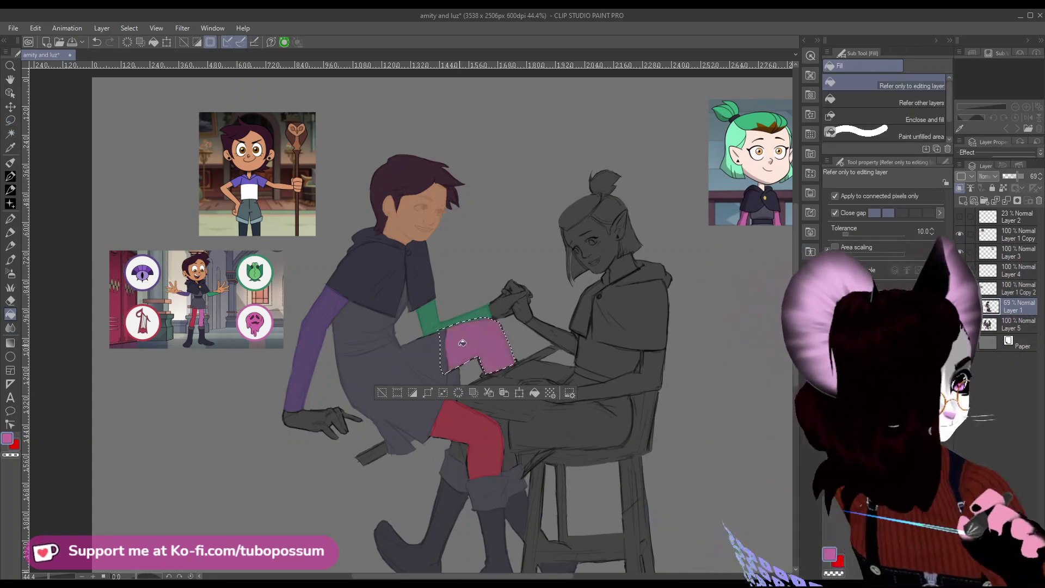
scroll(430, 288, "down", 1)
scroll(429, 289, "down", 2)
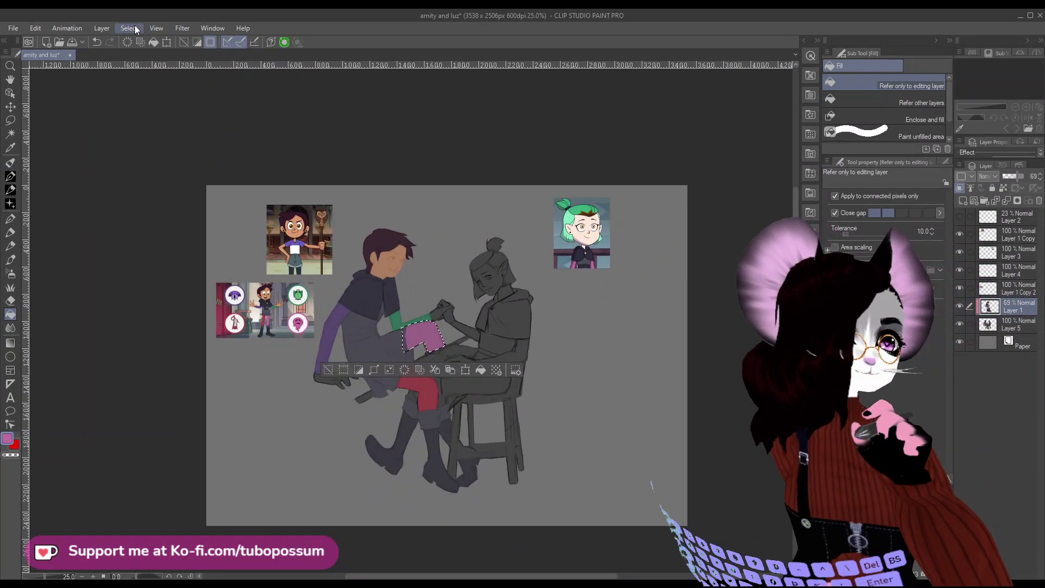
key("ctrl+d")
Sample the skin tone from the face in the reference picture with the staff.
scroll(428, 328, "up", 1)
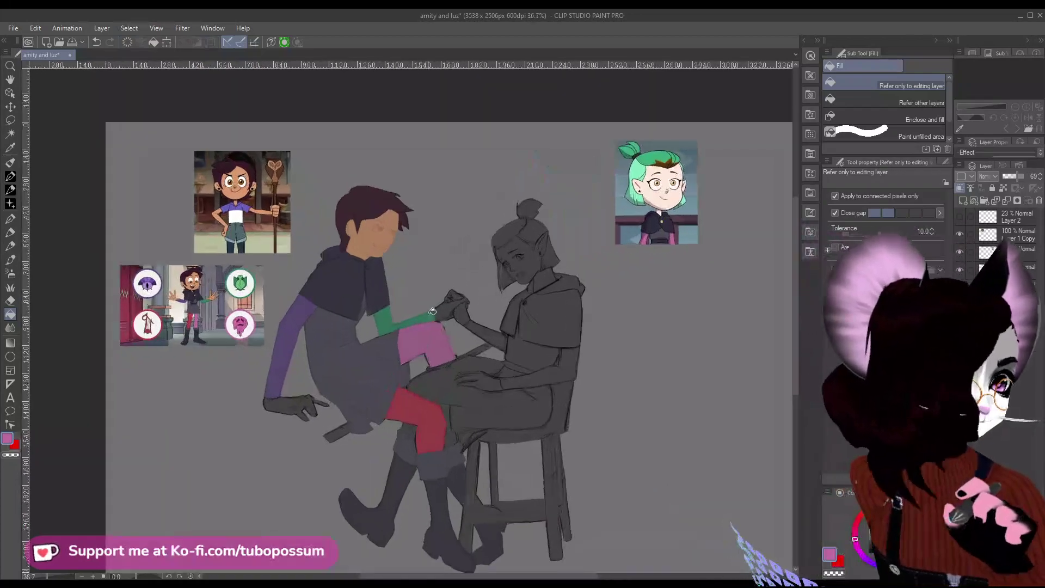
scroll(413, 343, "down", 1)
scroll(248, 382, "up", 3)
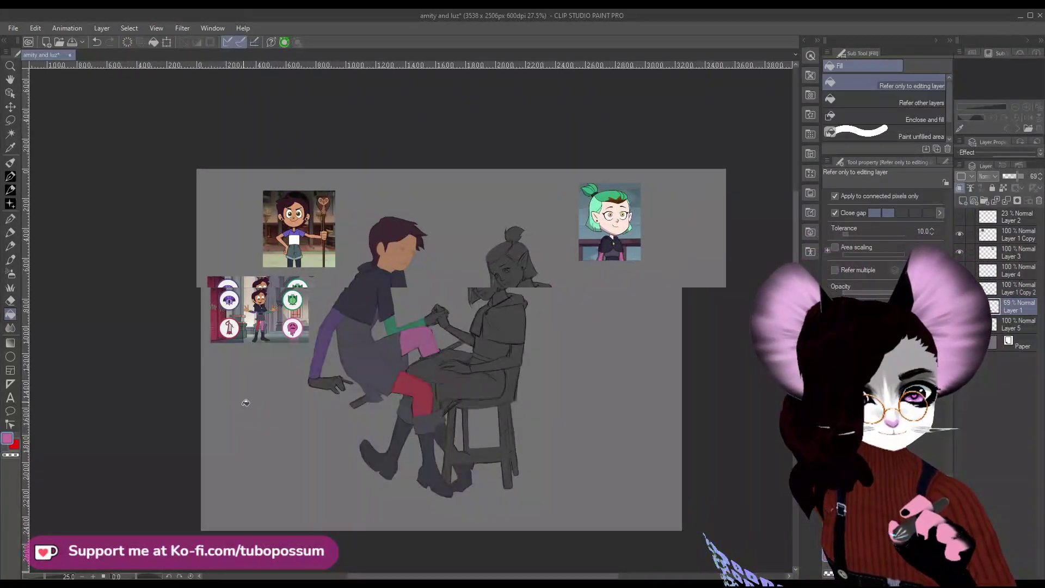
scroll(467, 307, "up", 1)
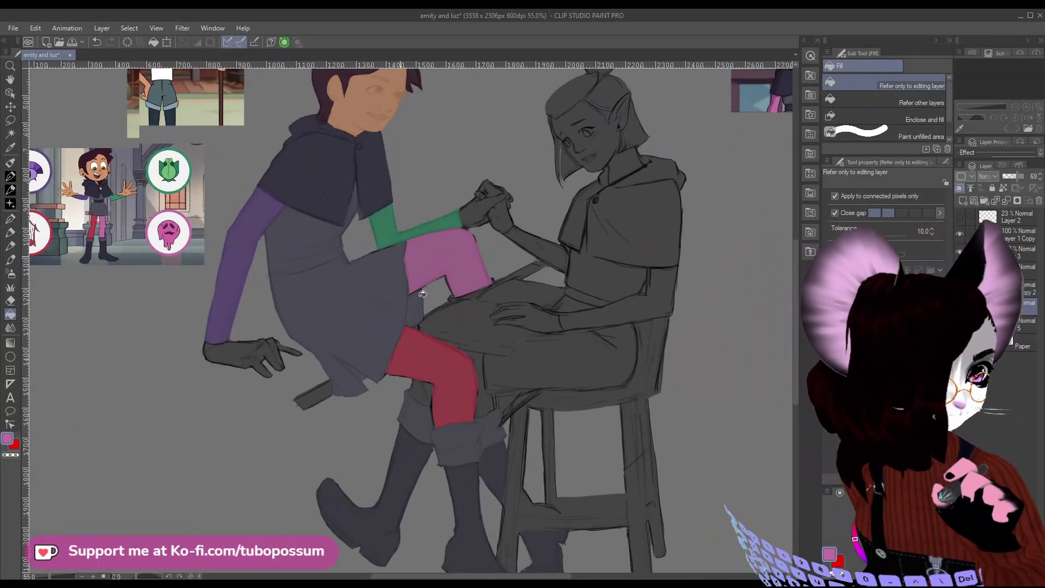
scroll(435, 283, "down", 3)
scroll(405, 262, "up", 3)
left_click(9, 147)
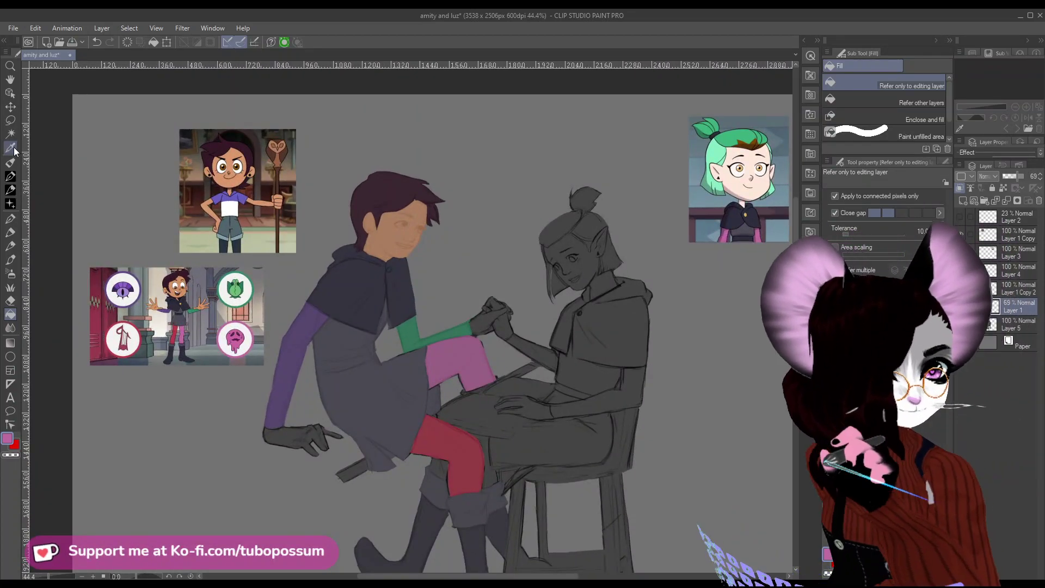
left_click(228, 173)
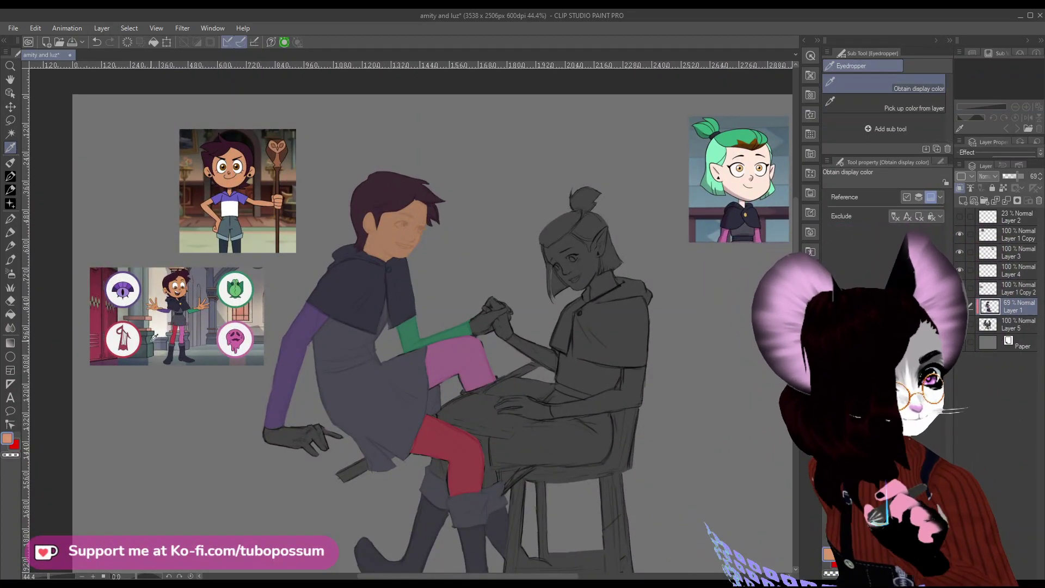
Lasso the left figure's supporting hand below the purple sleeve and fill it with the sampled skin tone.
left_click(9, 119)
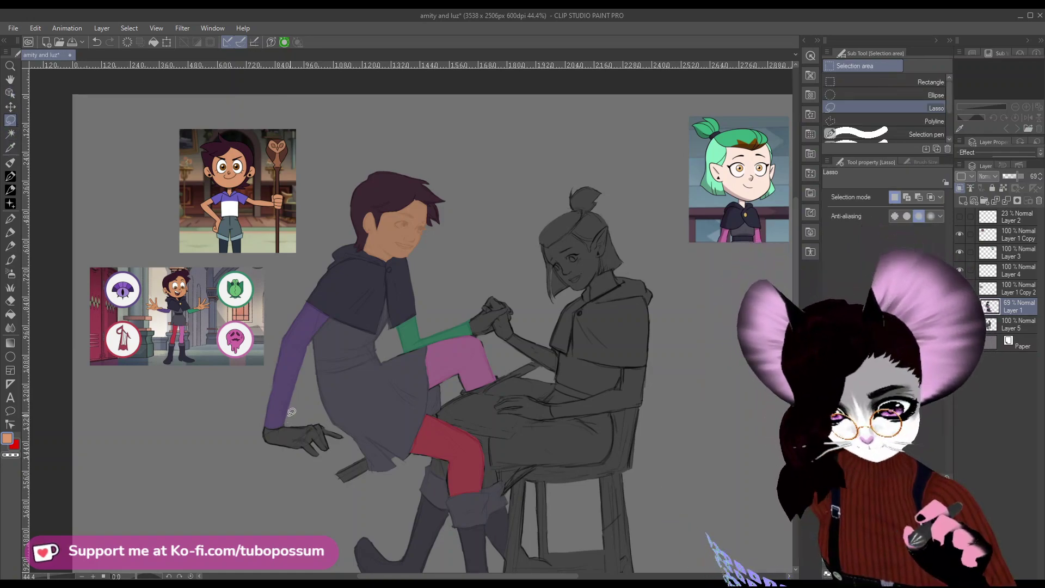
mouse_move(290, 416)
left_mouse_down()
mouse_move(305, 464)
mouse_move(349, 441)
mouse_move(329, 418)
left_mouse_up()
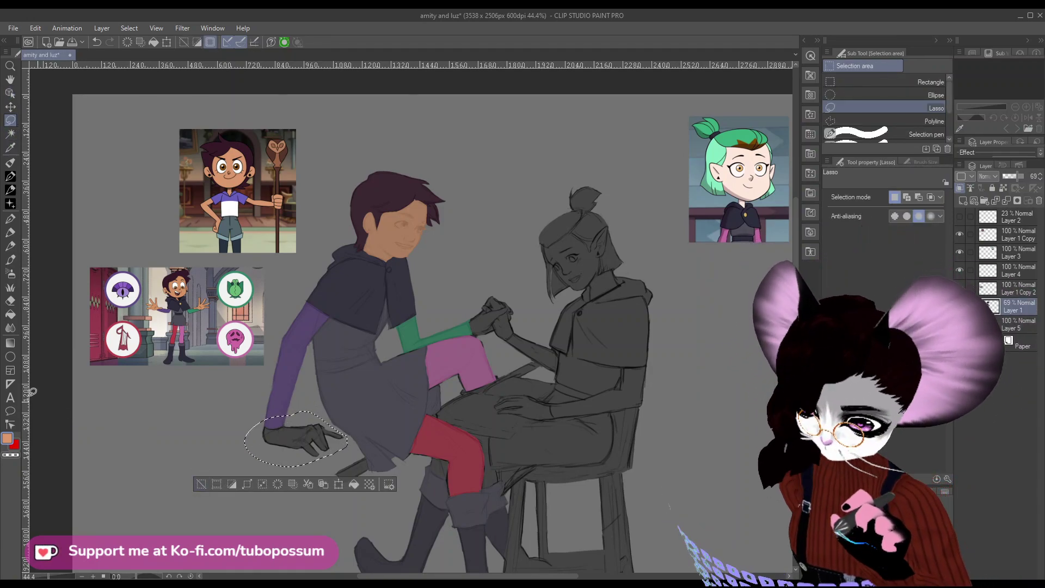
left_click(9, 314)
left_click(300, 441)
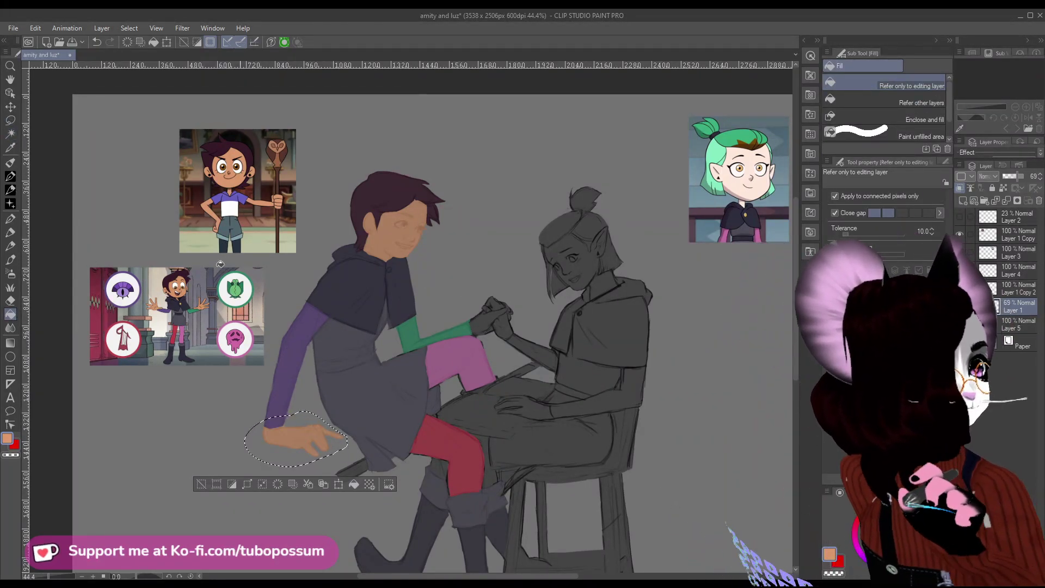
Lasso the back and thumb of the left figure's clasping hand beyond the green sleeve and fill them with the skin tone.
left_click(10, 119)
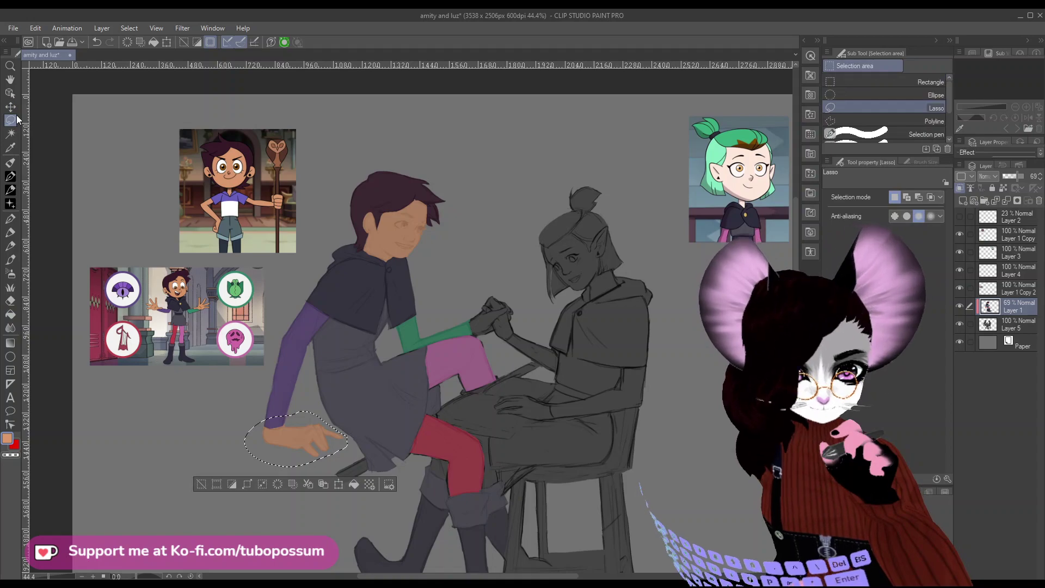
scroll(503, 320, "up", 2)
scroll(502, 320, "up", 2)
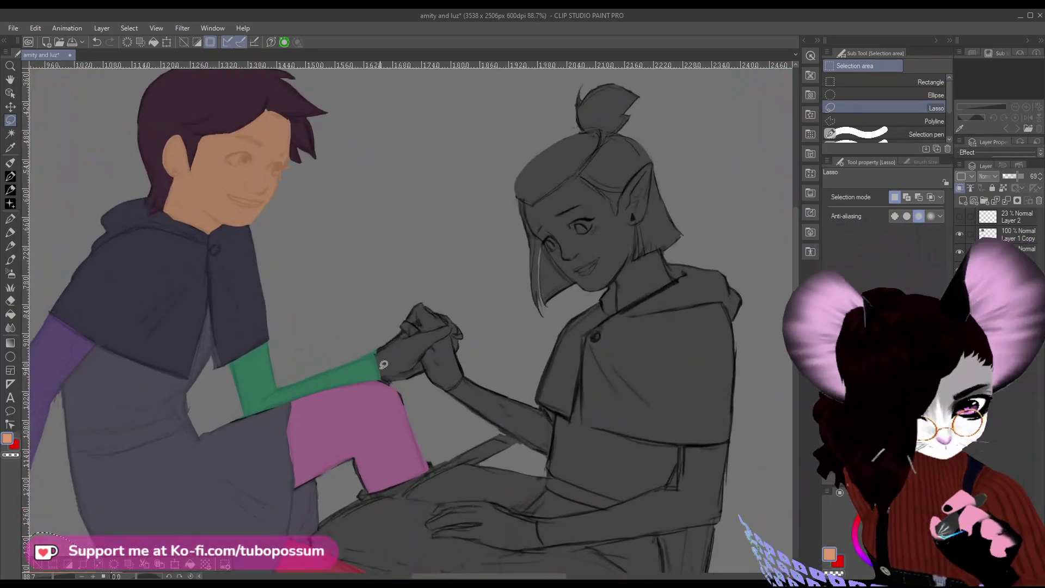
mouse_move(379, 343)
left_mouse_down()
mouse_move(387, 381)
mouse_move(420, 384)
mouse_move(428, 368)
left_mouse_up()
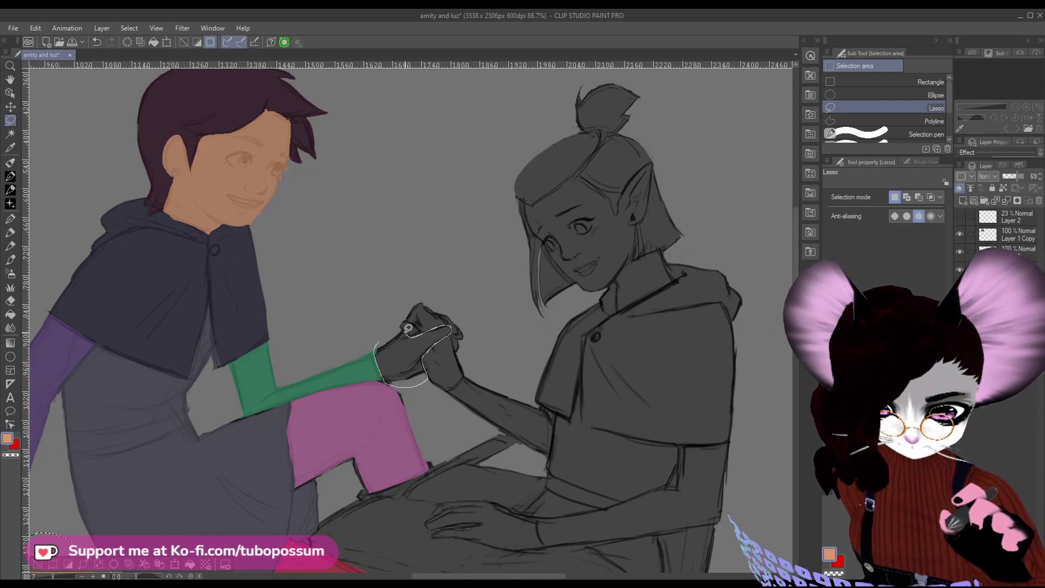
left_click_drag(388, 328, 387, 329)
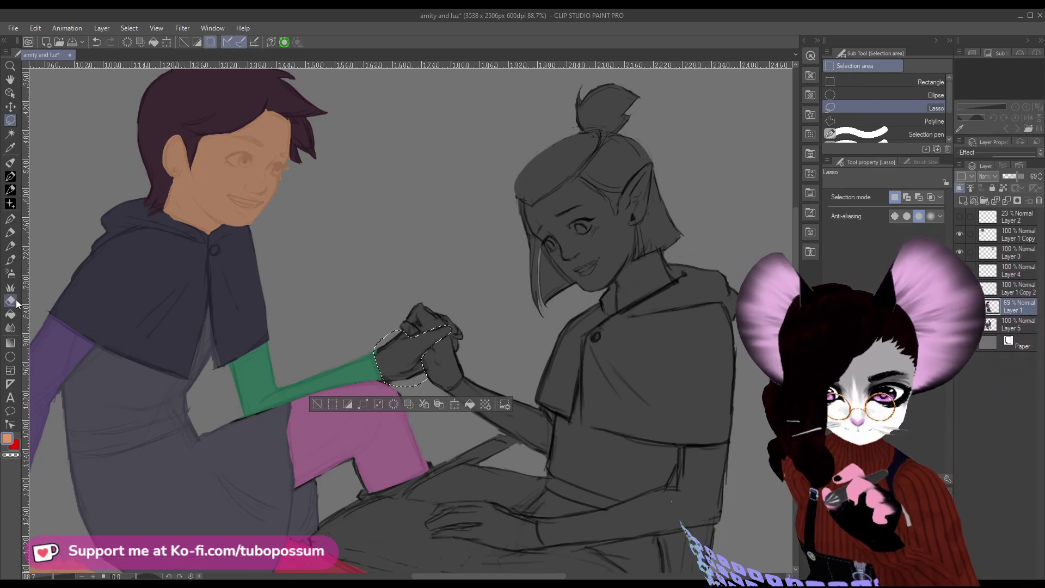
left_click(10, 314)
left_click(410, 351)
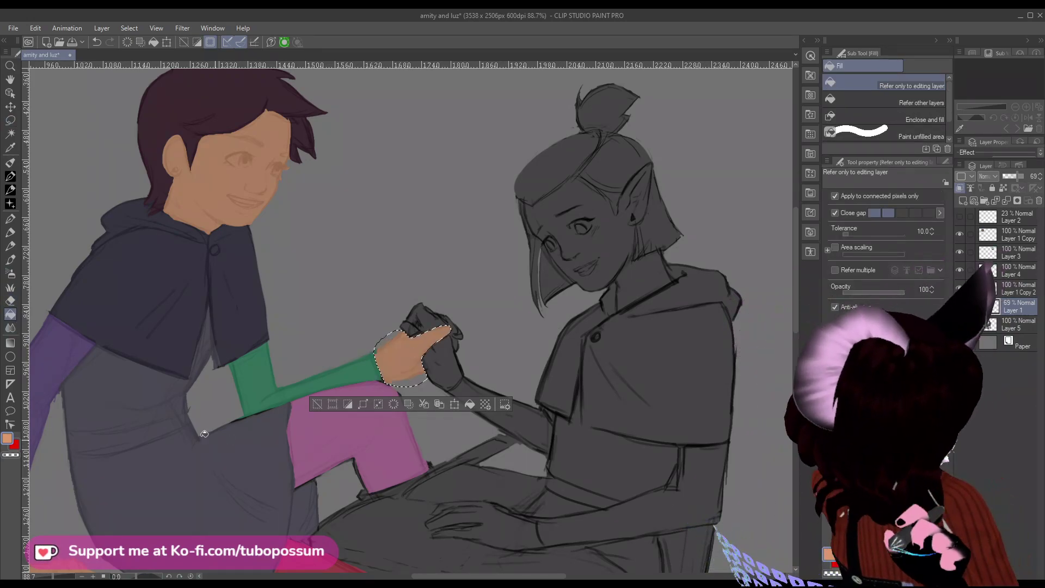
Replace the selection with a lasso around the left figure's fingertips on the far side of the clasped hands and fill them with skin tone.
left_click(10, 119)
key("ctrl+d")
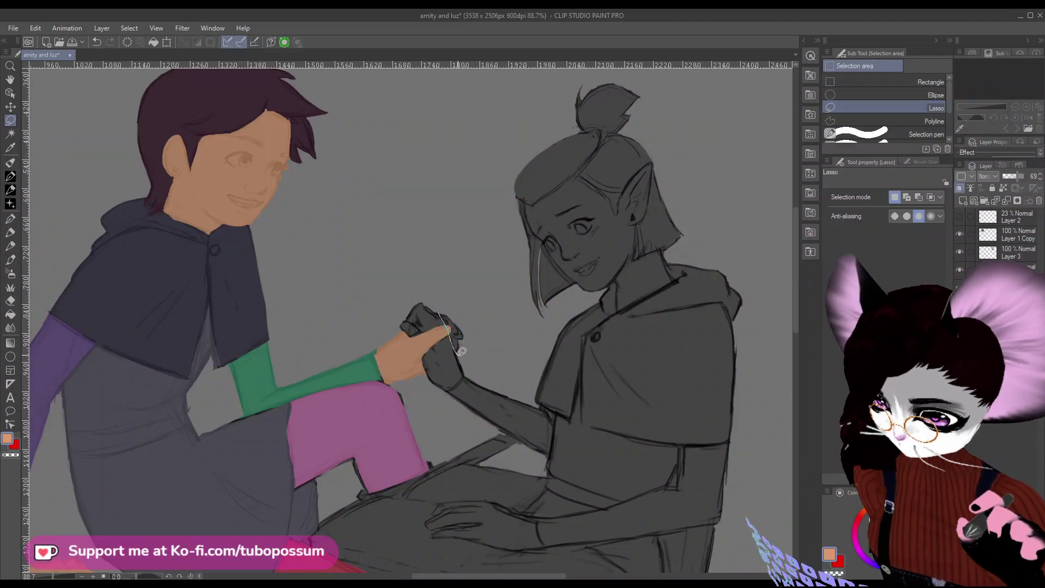
left_click_drag(442, 314, 441, 313)
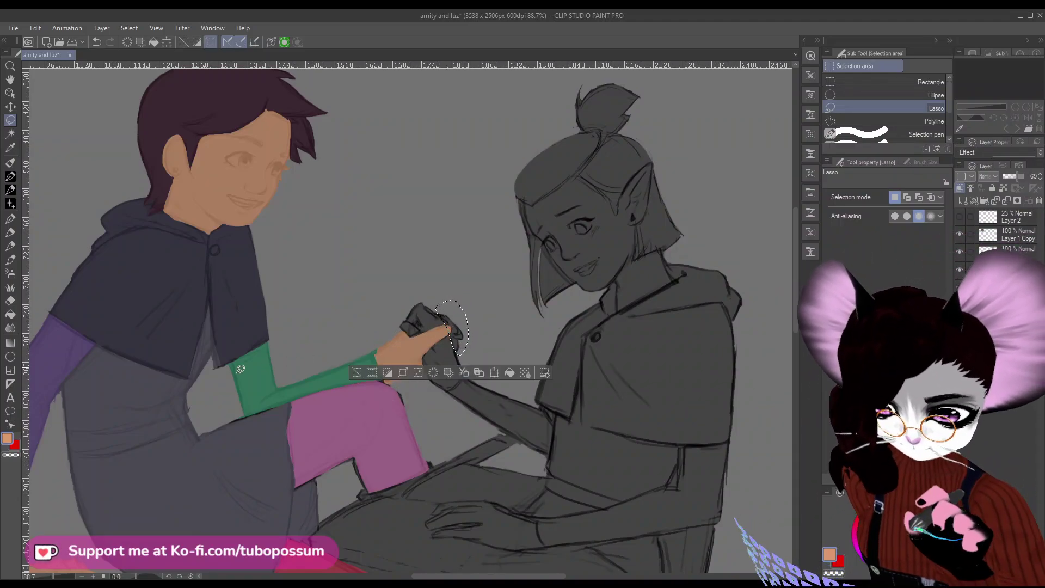
key("g")
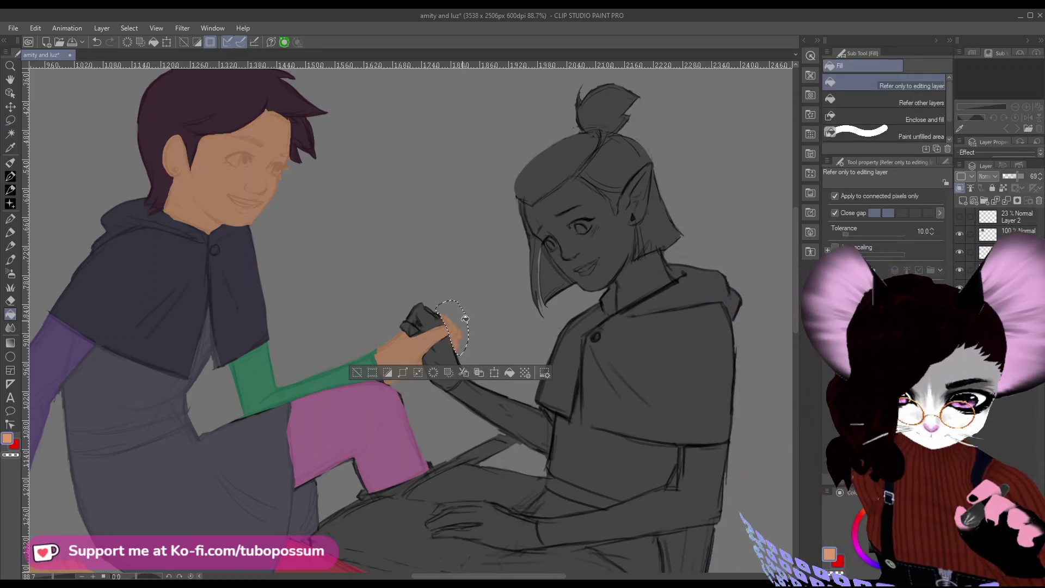
Clear the selection around the fingertips of the clasped hands.
scroll(465, 318, "down", 6)
scroll(526, 265, "up", 2)
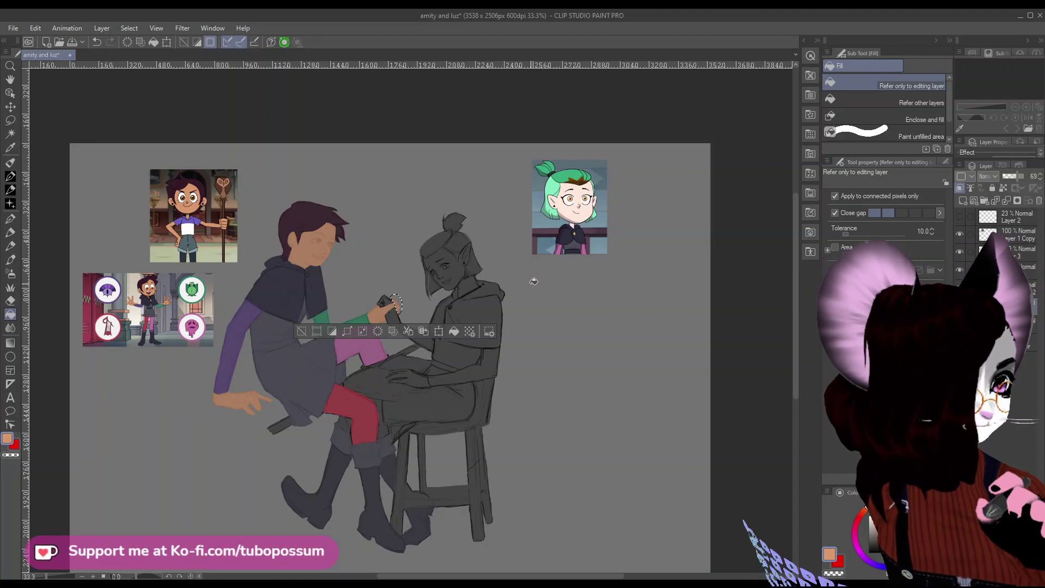
scroll(527, 340, "up", 1)
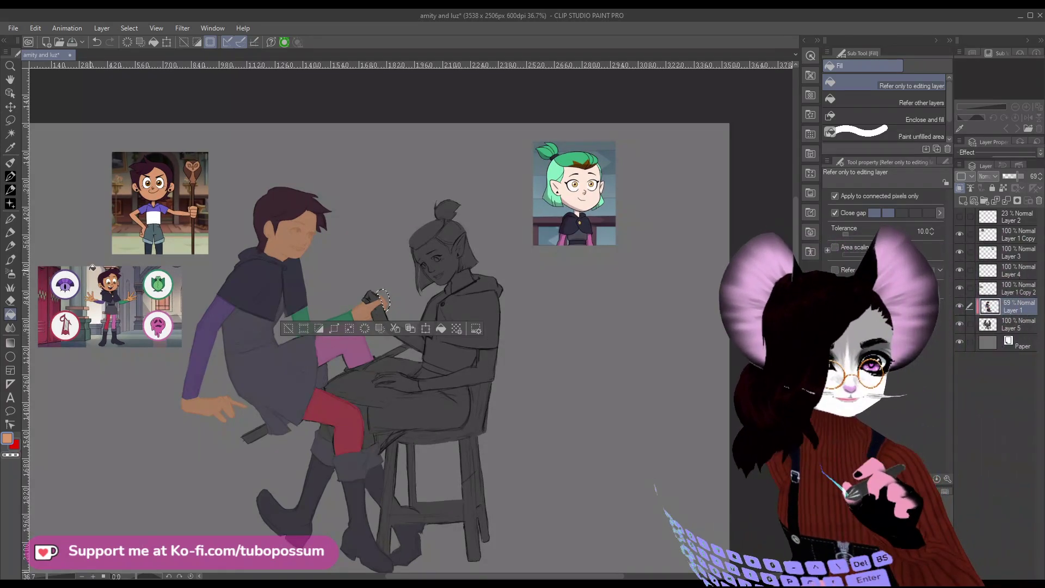
key("m")
key("ctrl+d")
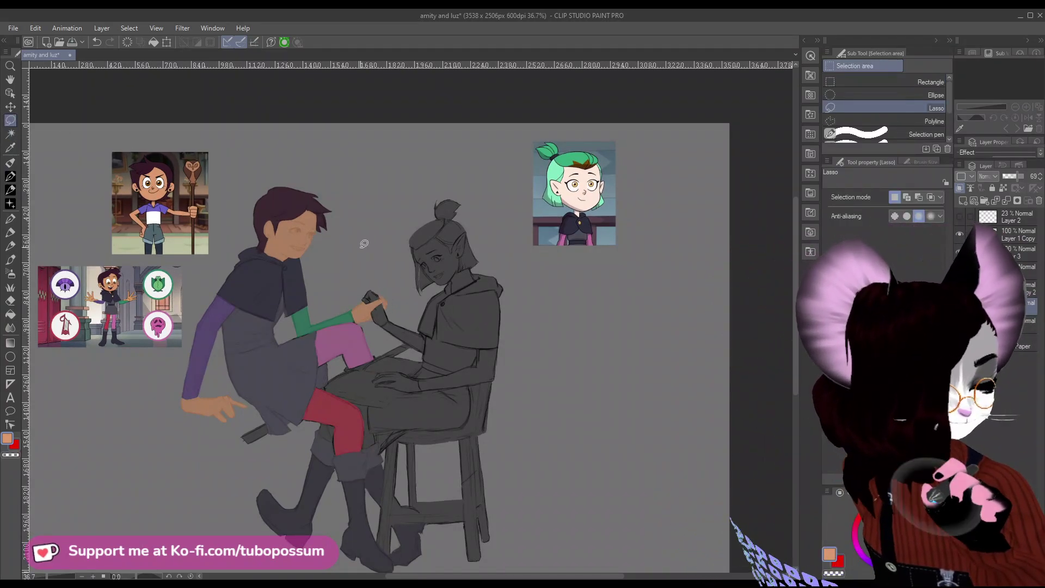
scroll(362, 245, "down", 1)
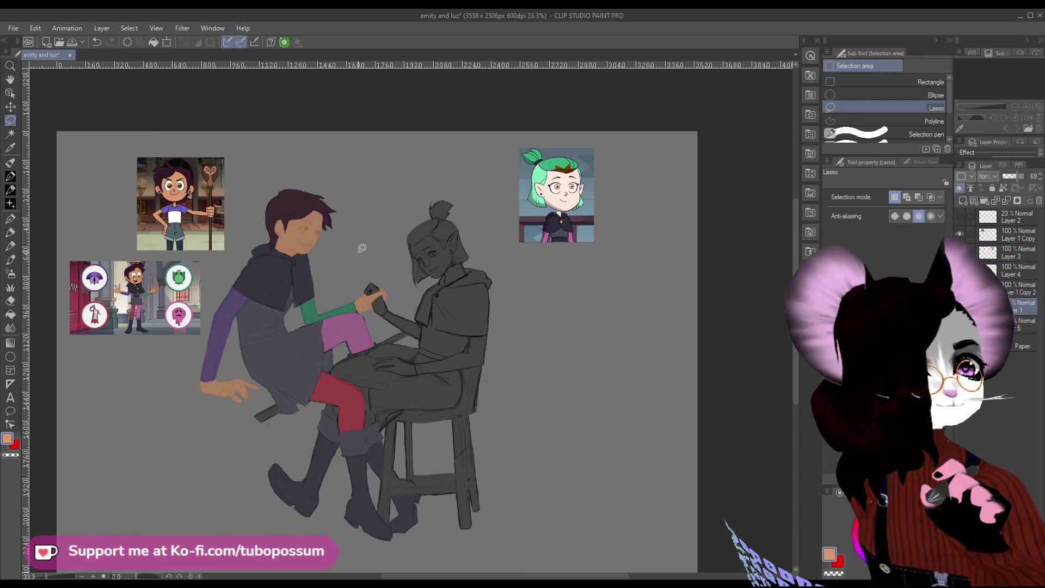
scroll(470, 255, "down", 1)
scroll(473, 248, "up", 2)
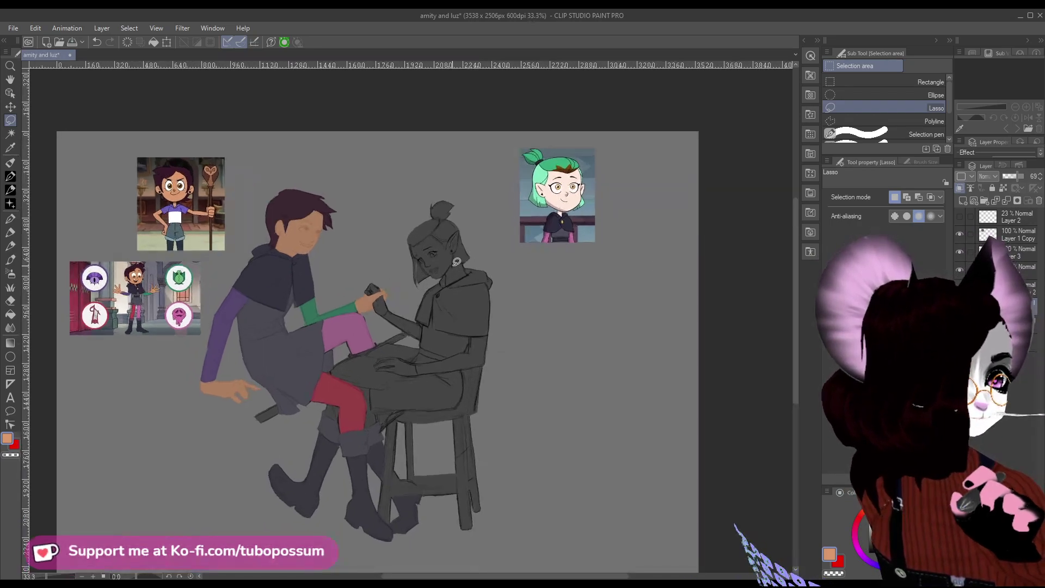
scroll(476, 239, "down", 3)
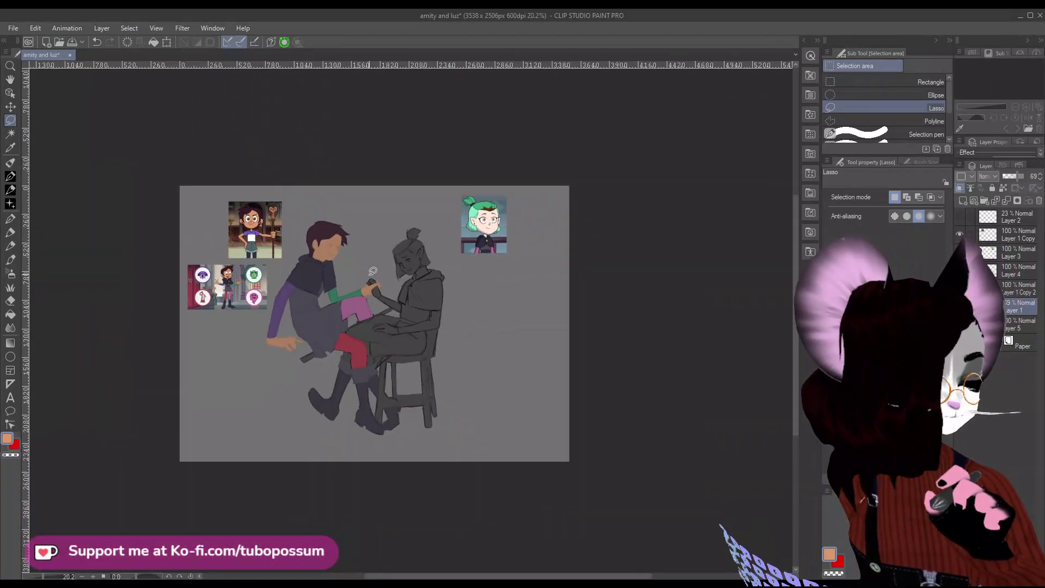
scroll(471, 348, "up", 2)
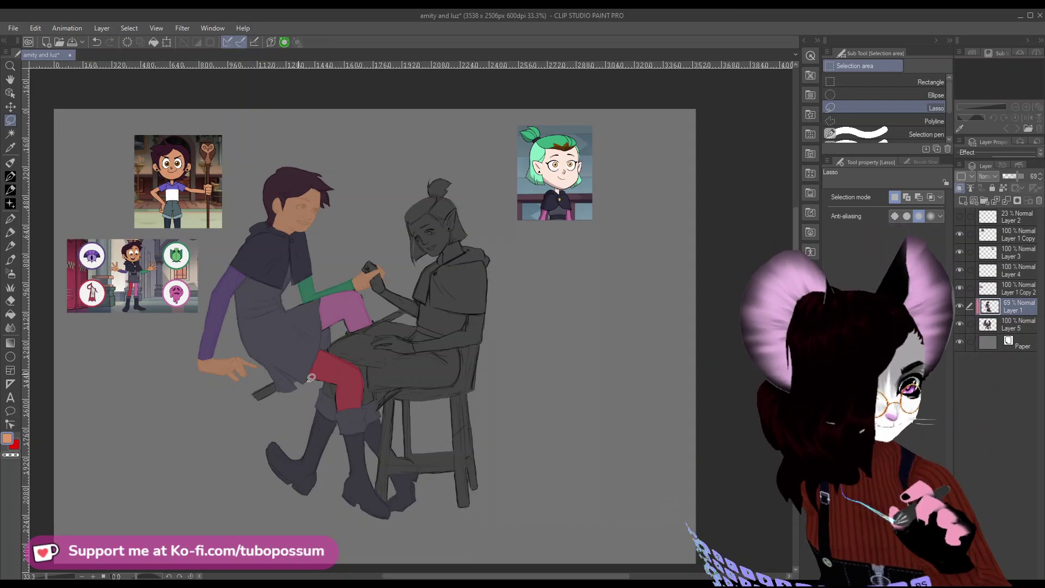
scroll(311, 377, "up", 3)
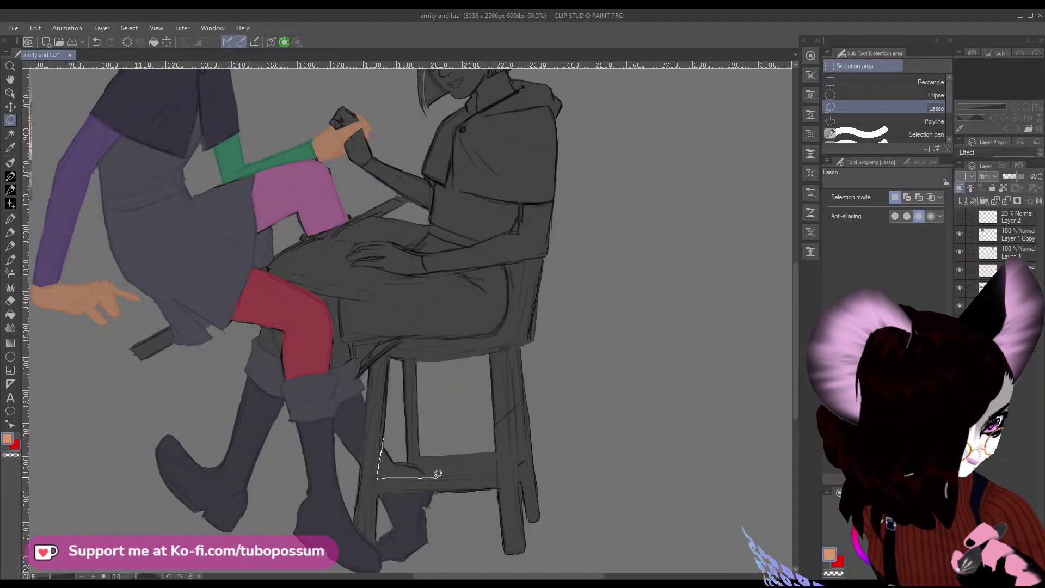
left_click_drag(437, 474, 384, 436)
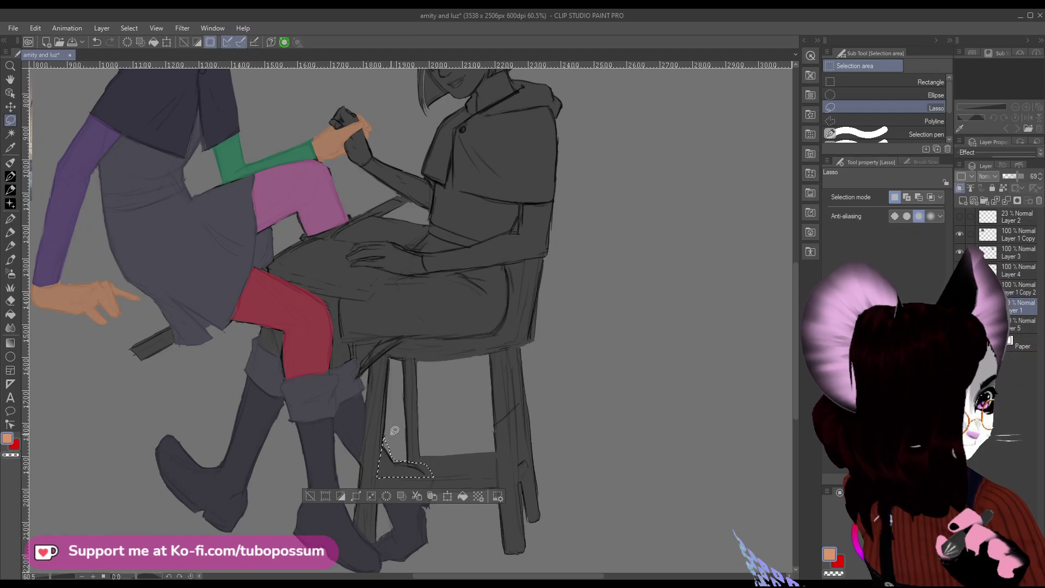
key("ctrl+d")
key("ctrl+z")
key("ctrl+d")
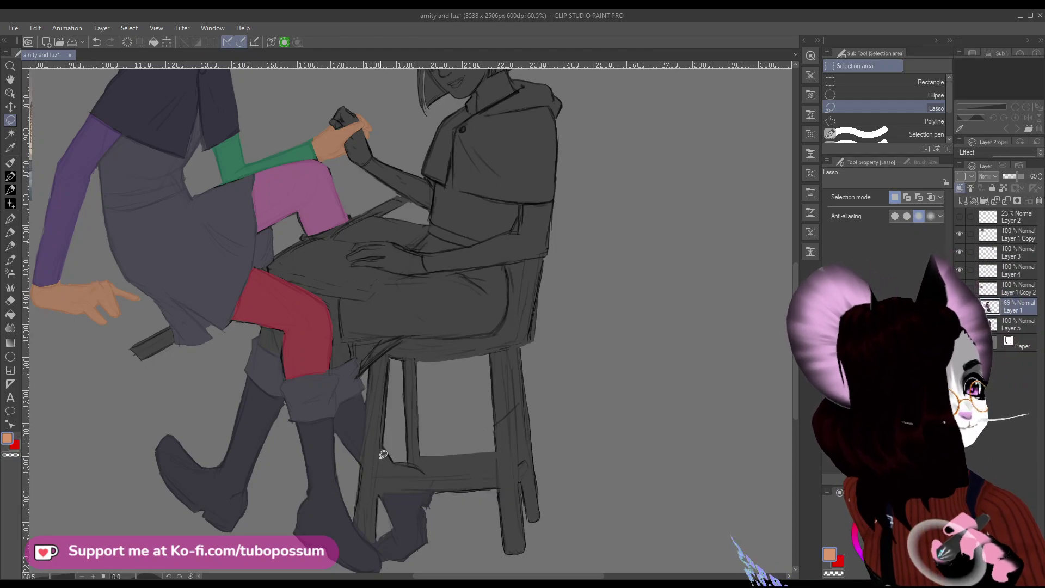
Lasso the unfilled part of the boot foot above the stool's rung and sample the dark navy from the reference picture.
mouse_move(378, 474)
left_mouse_down()
mouse_move(428, 476)
mouse_move(395, 462)
mouse_move(389, 436)
left_mouse_up()
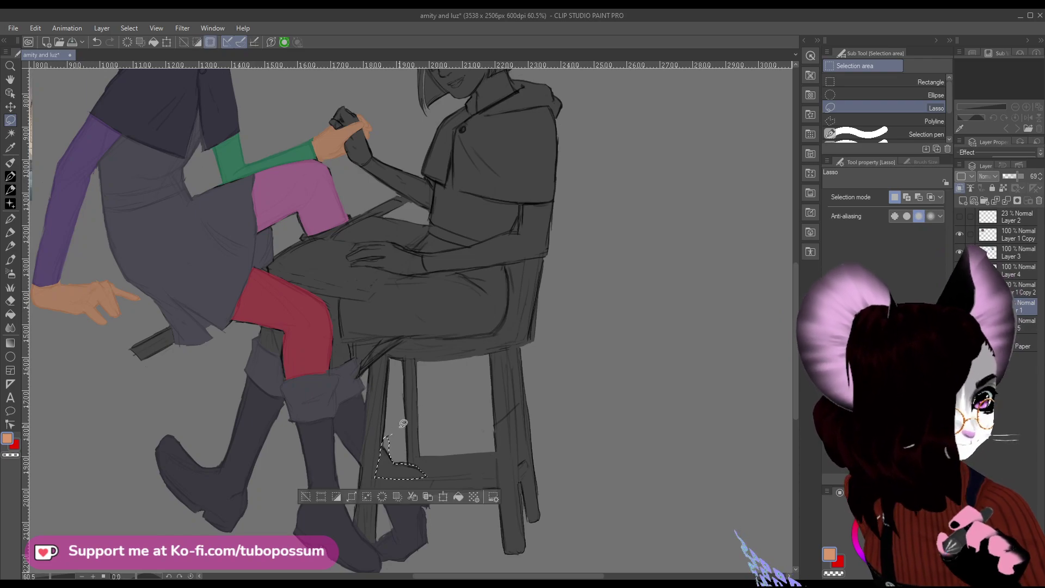
left_click(12, 147)
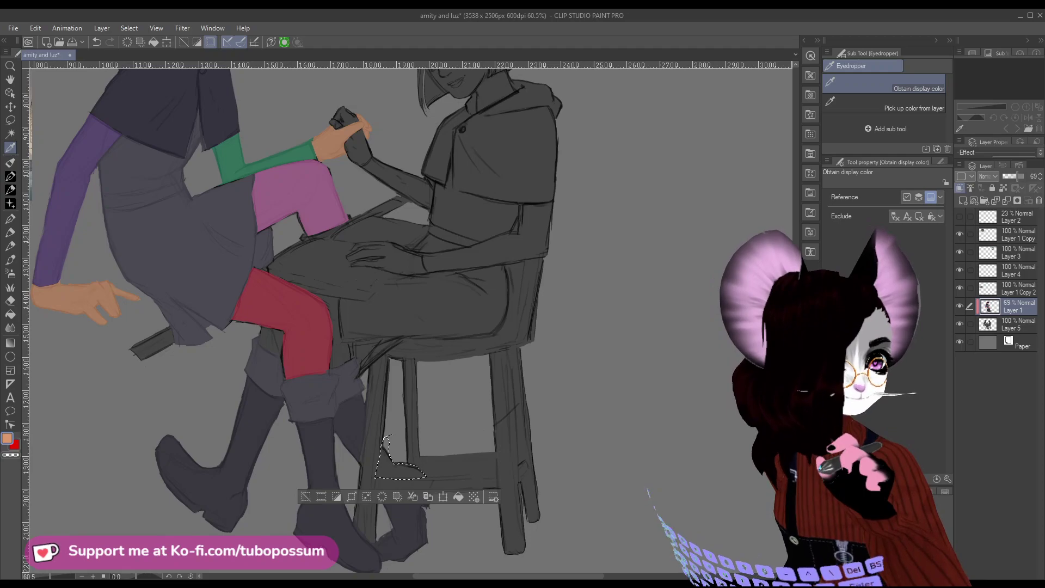
scroll(161, 217, "down", 4)
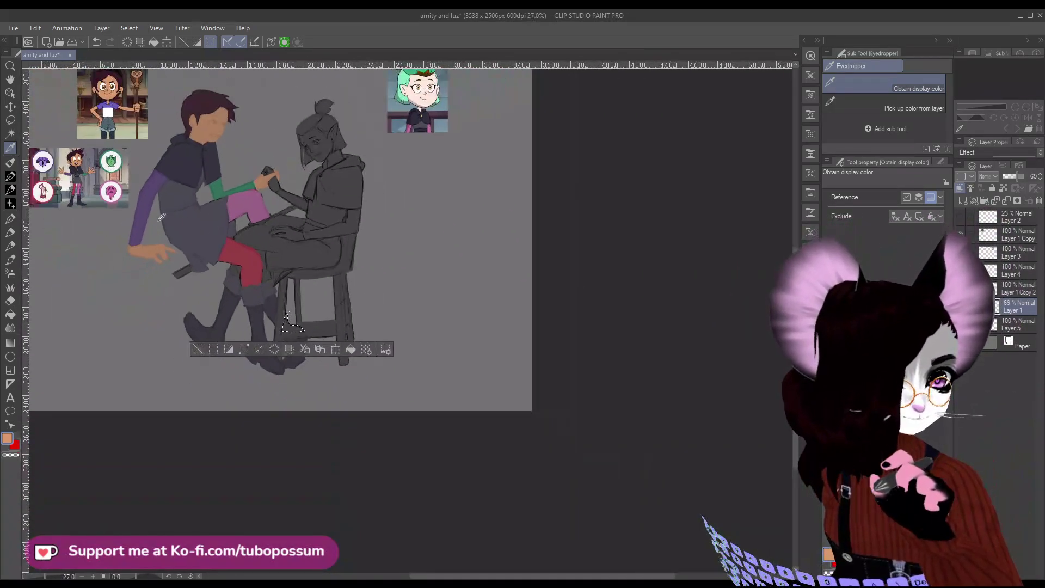
scroll(161, 217, "up", 6)
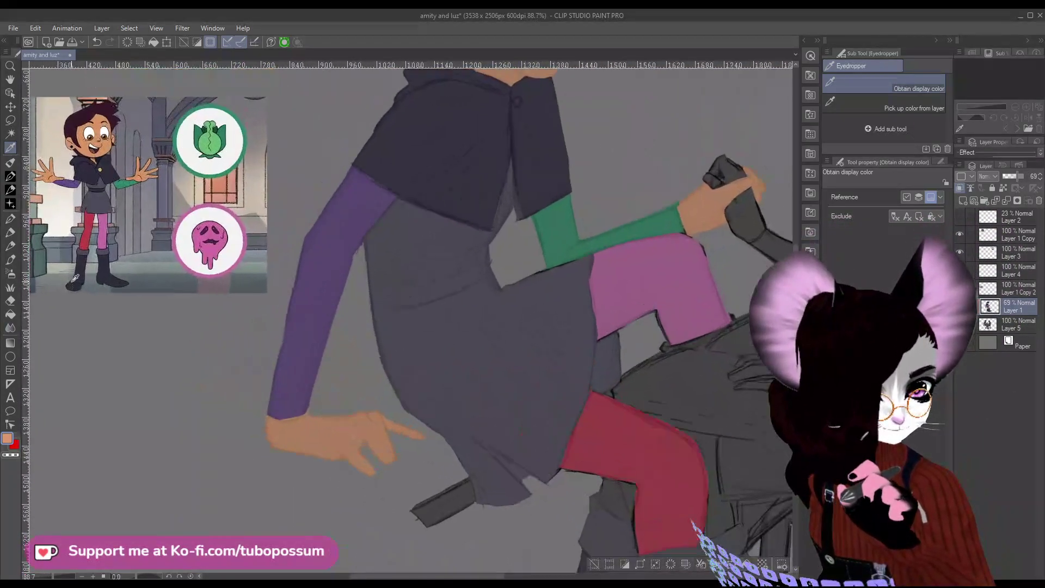
scroll(75, 278, "up", 1)
scroll(129, 252, "down", 5)
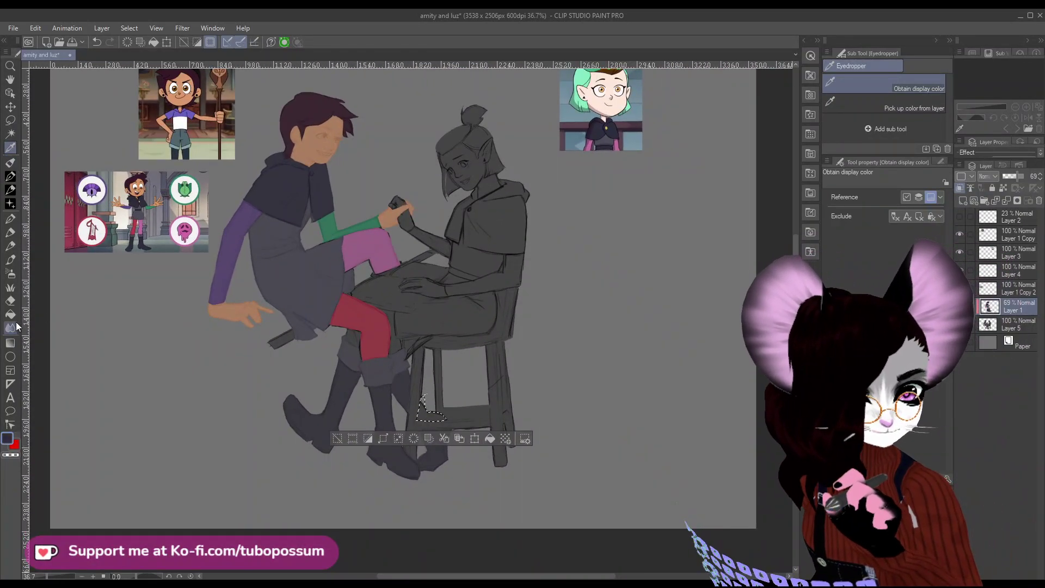
Fill the lassoed part of the boot behind the stool leg with dark navy and clear the selection.
left_click(11, 315)
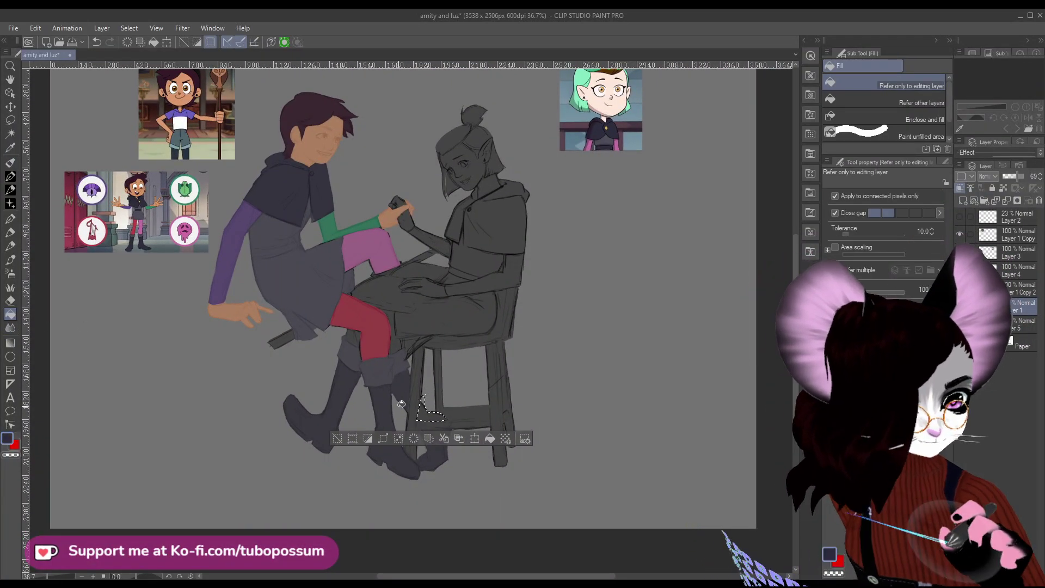
scroll(421, 425, "up", 1)
scroll(421, 425, "up", 1)
scroll(423, 416, "down", 2)
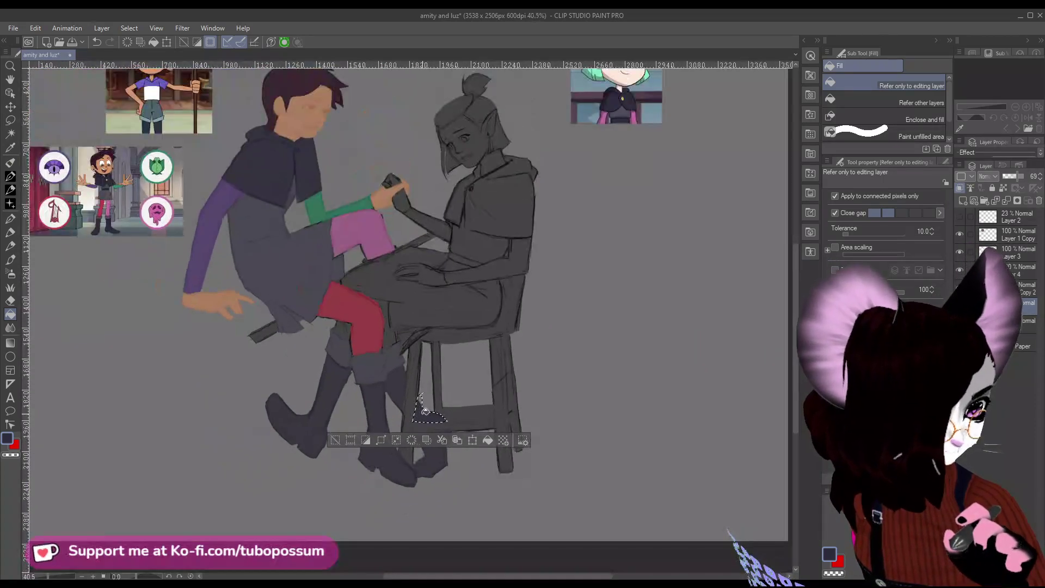
scroll(419, 402, "down", 3)
scroll(377, 317, "up", 2)
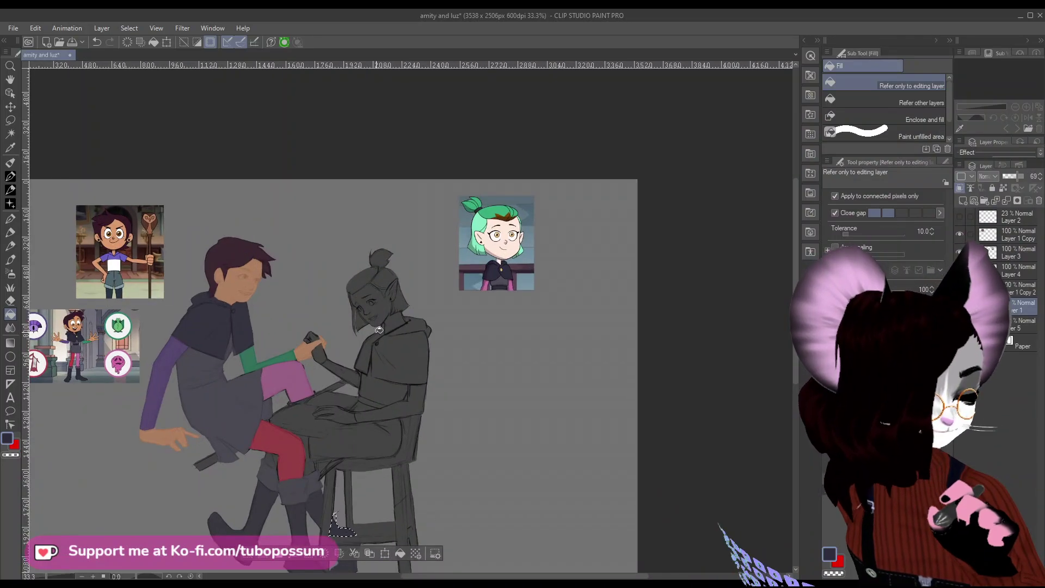
key("m")
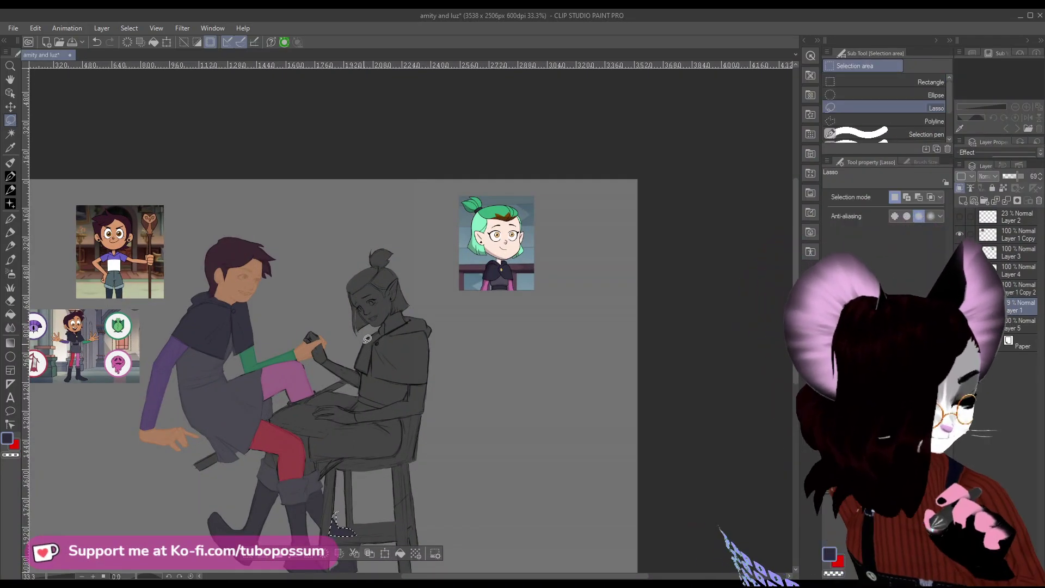
key("ctrl+d")
Lasso the right figure's hooded cape around the neck and hem, fill it with the dark navy and deselect it.
scroll(374, 346, "up", 3)
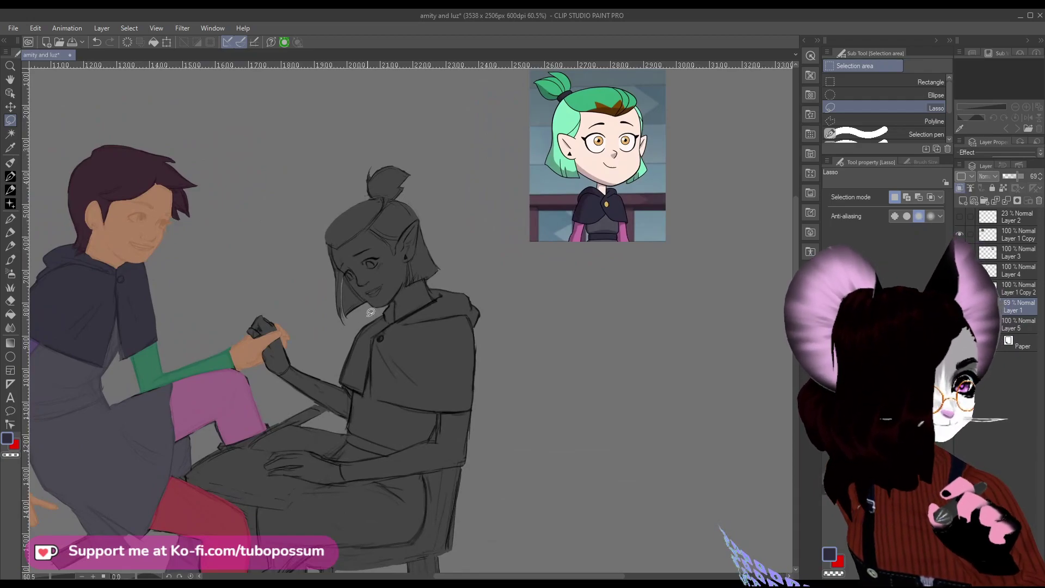
mouse_move(370, 313)
left_mouse_down()
mouse_move(335, 373)
mouse_move(368, 389)
mouse_move(373, 367)
mouse_move(374, 393)
left_mouse_up()
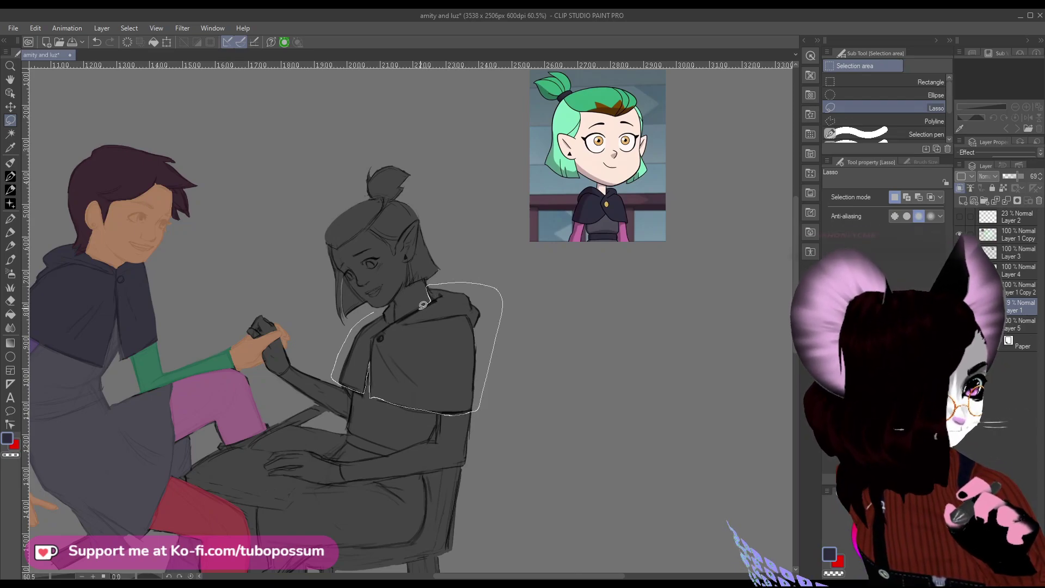
mouse_move(423, 305)
left_mouse_down()
mouse_move(399, 317)
mouse_move(390, 298)
mouse_move(382, 306)
left_mouse_up()
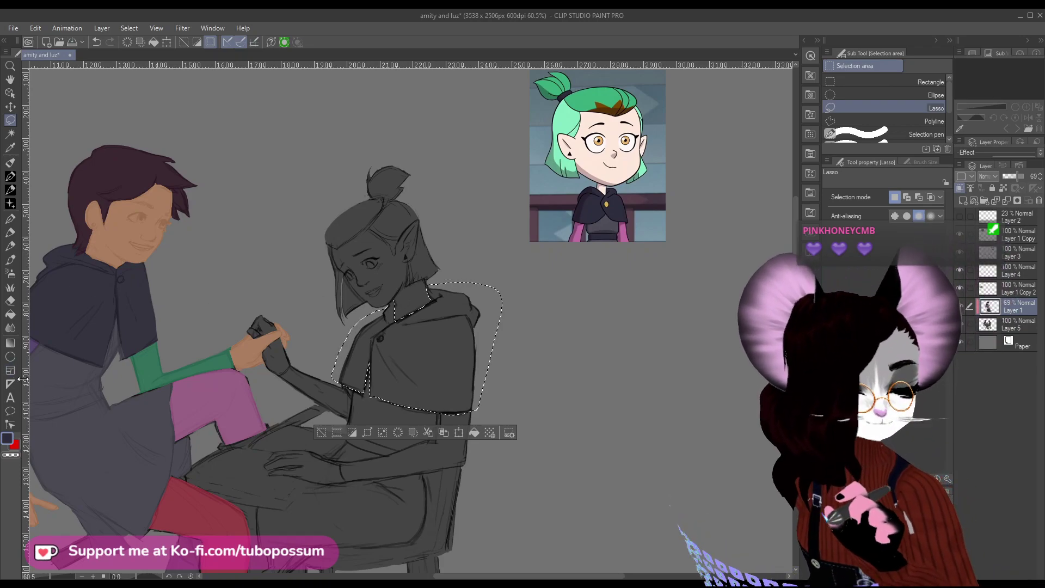
left_click(354, 384)
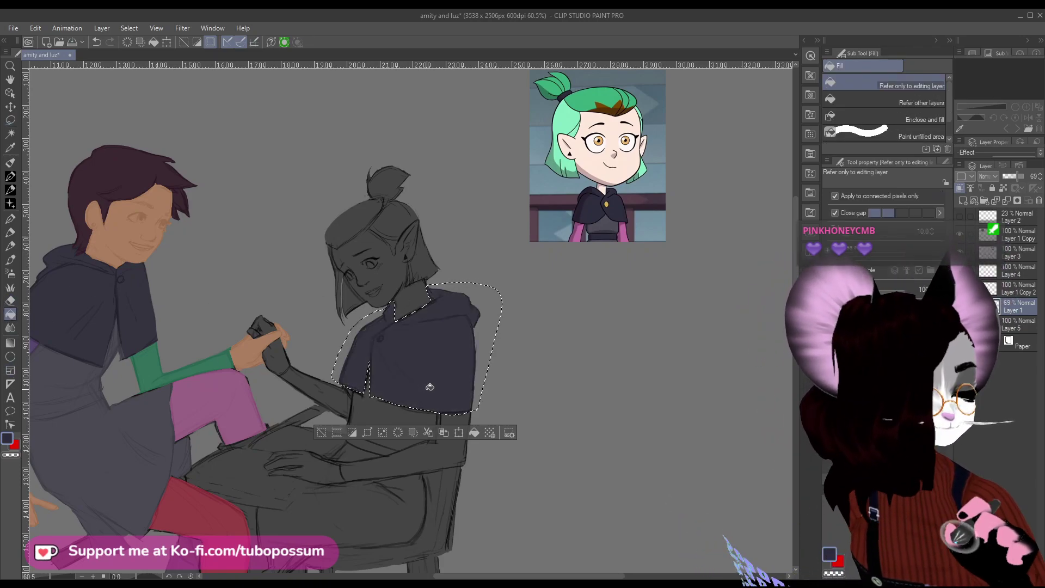
scroll(348, 386, "down", 5)
scroll(341, 390, "up", 2)
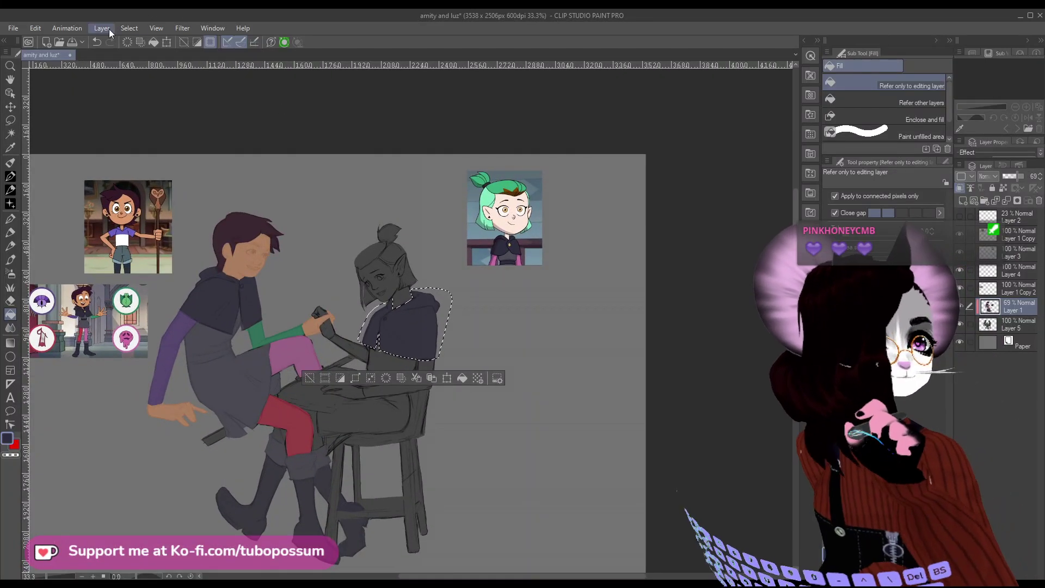
key("ctrl+d")
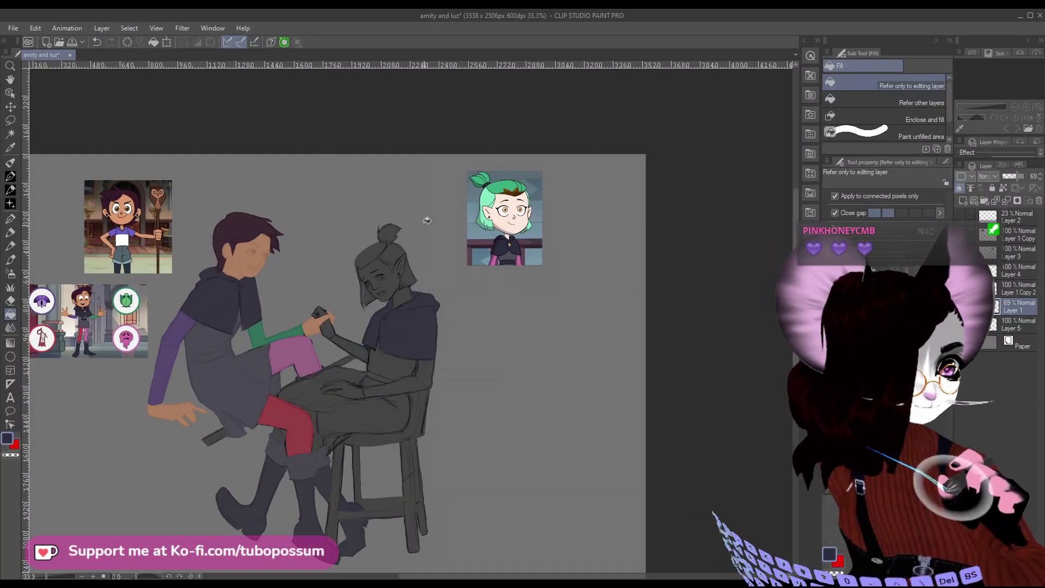
Sample the slate grey, lasso the narrow cuff at the end of the left figure's pink legging and fill it with that grey.
scroll(475, 302, "up", 1)
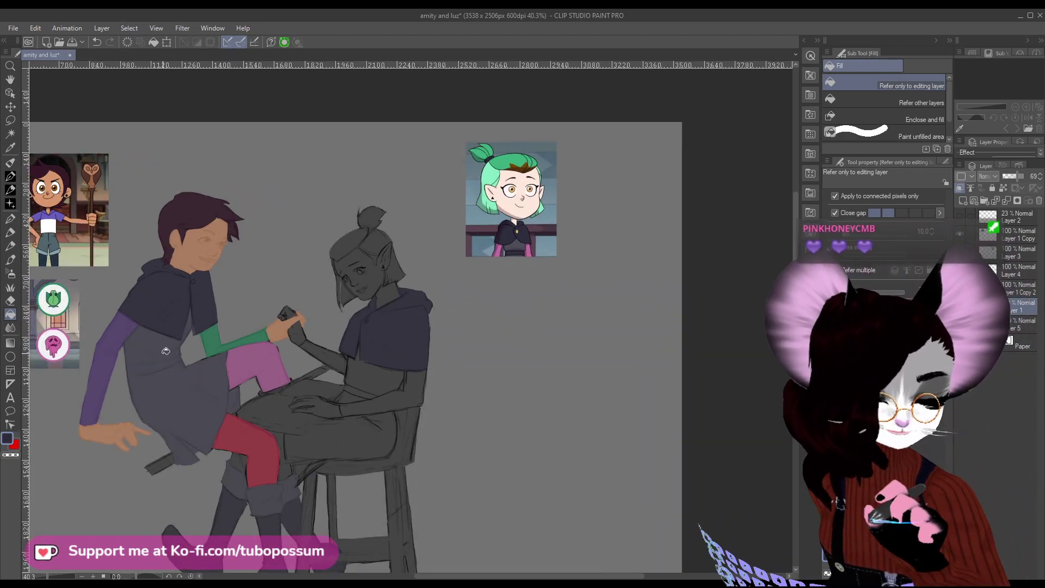
scroll(163, 354, "up", 1)
key("i")
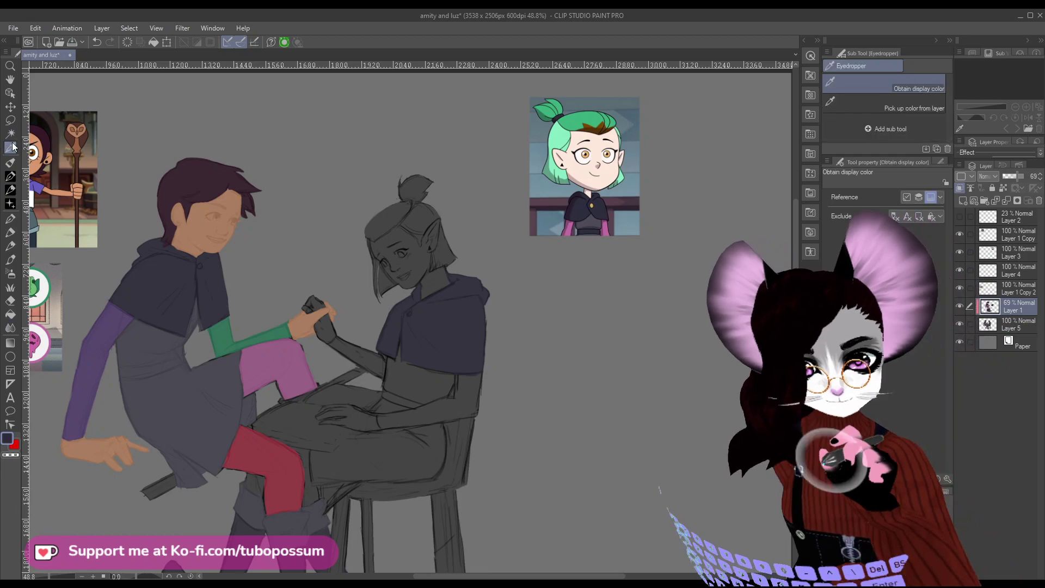
key("m")
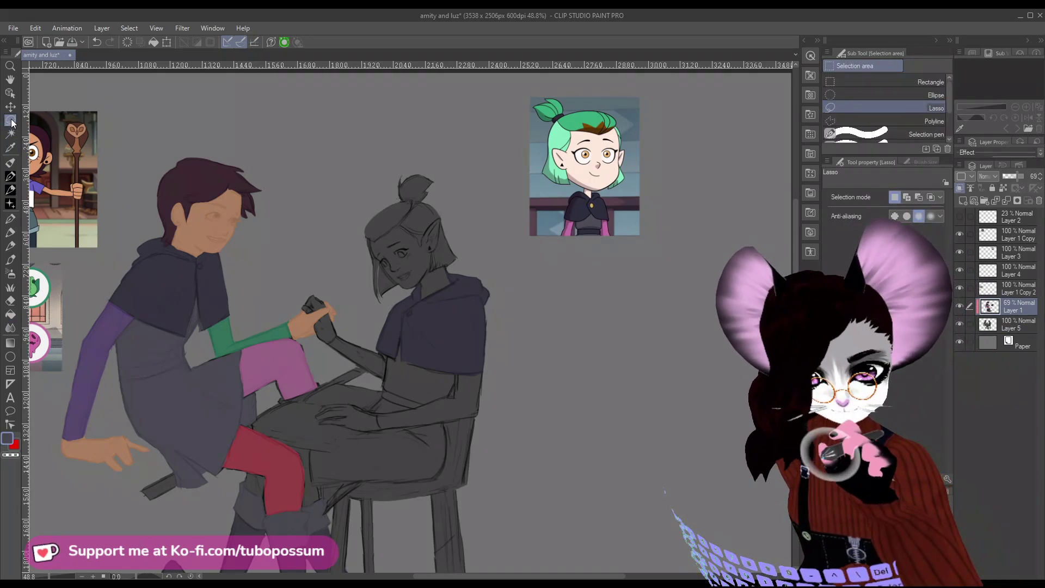
scroll(275, 349, "up", 2)
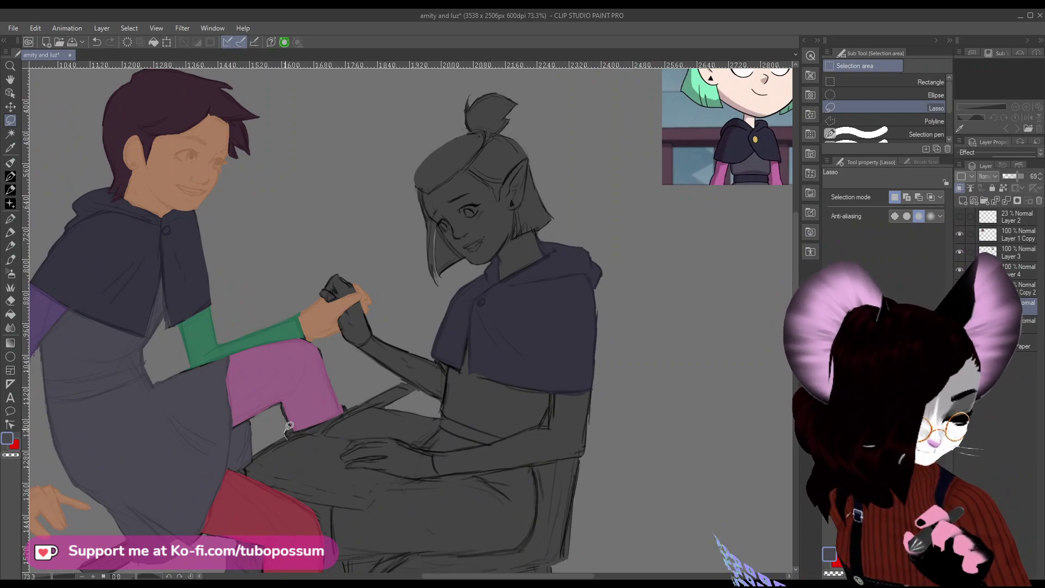
mouse_move(339, 408)
left_mouse_down()
mouse_move(350, 412)
mouse_move(289, 434)
left_mouse_up()
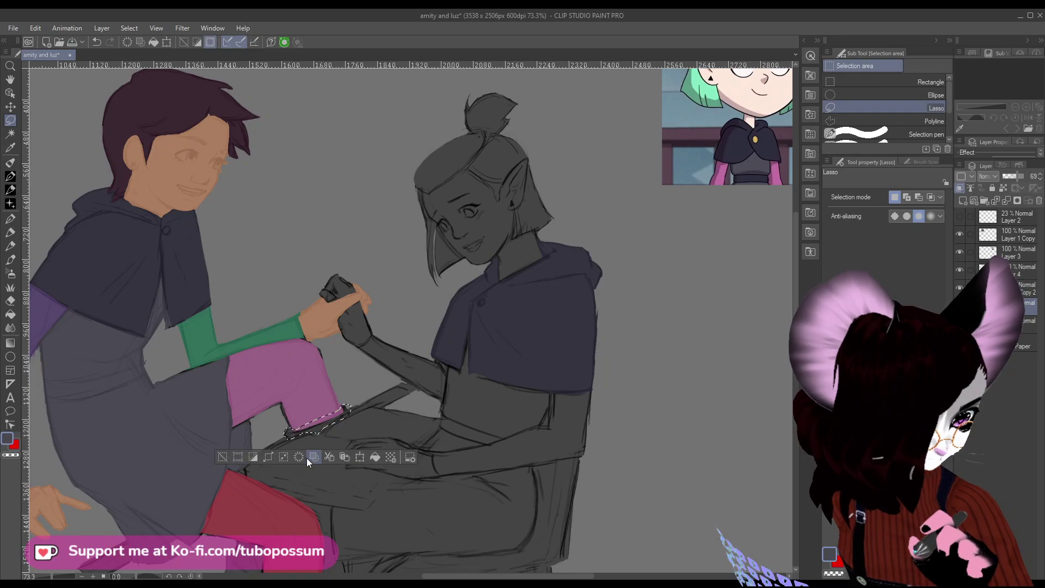
key("g")
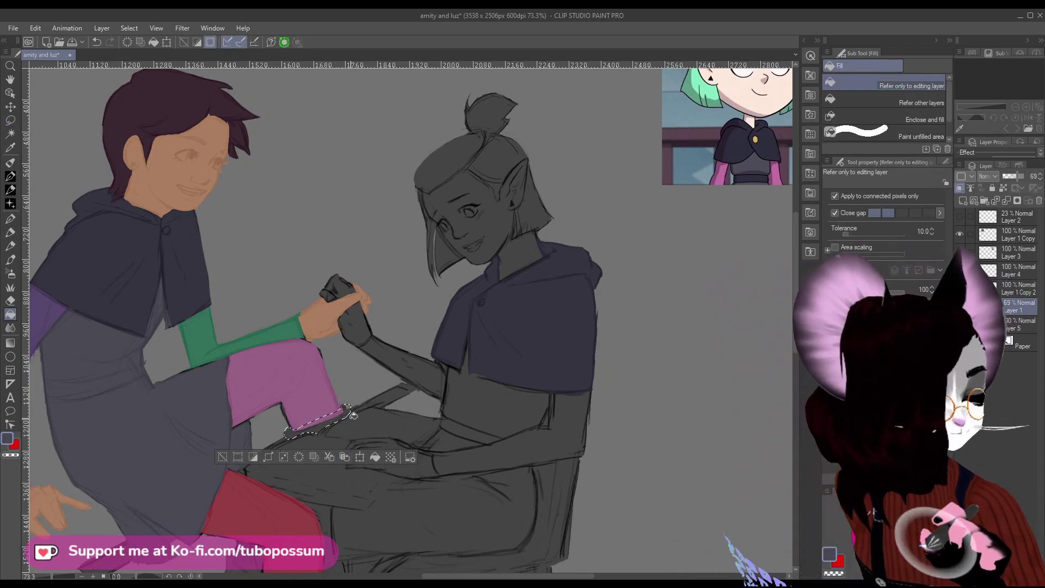
scroll(365, 390, "down", 5)
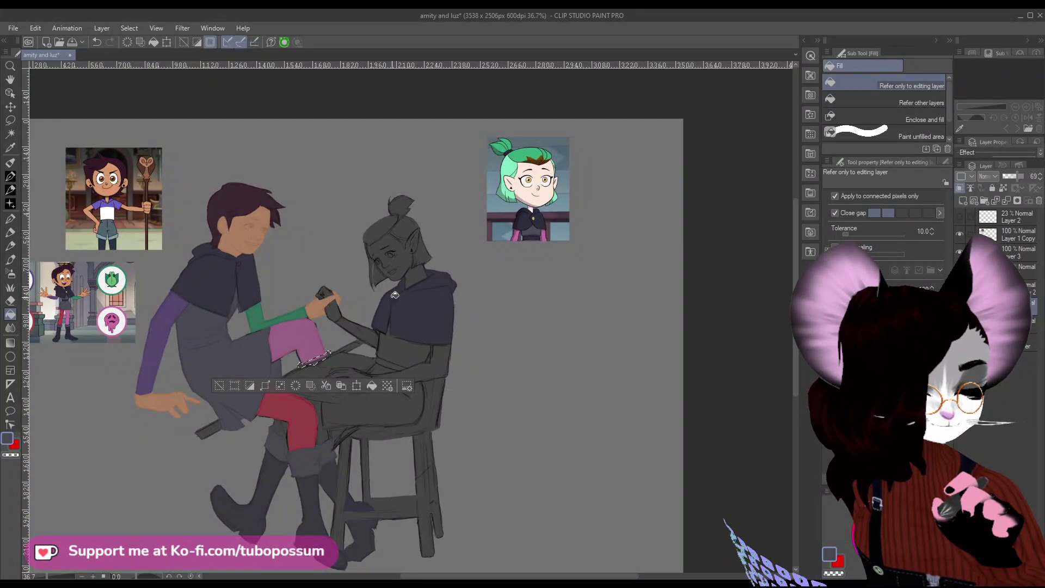
left_click(10, 147)
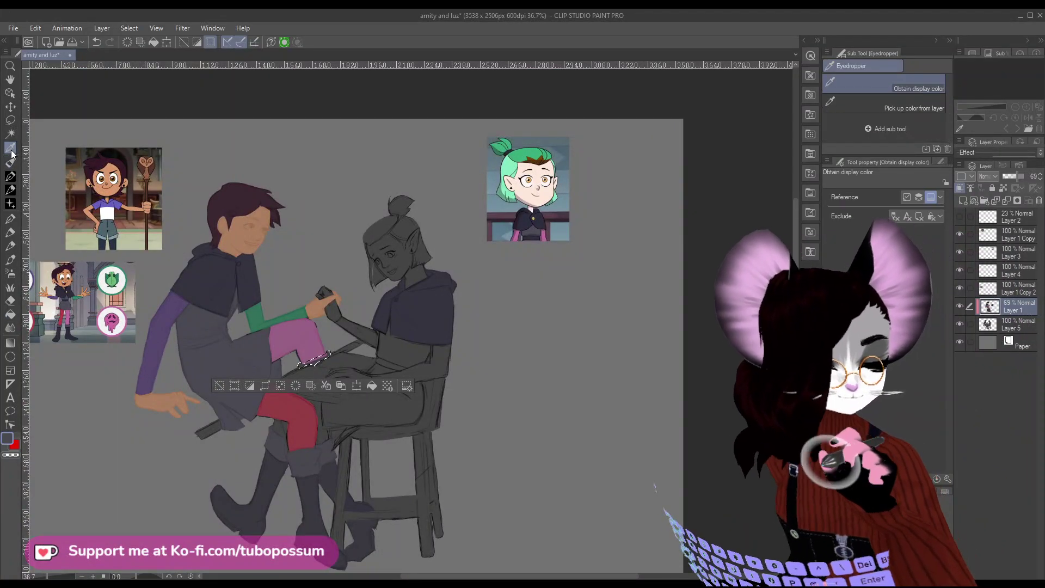
left_click(10, 120)
left_click(505, 402)
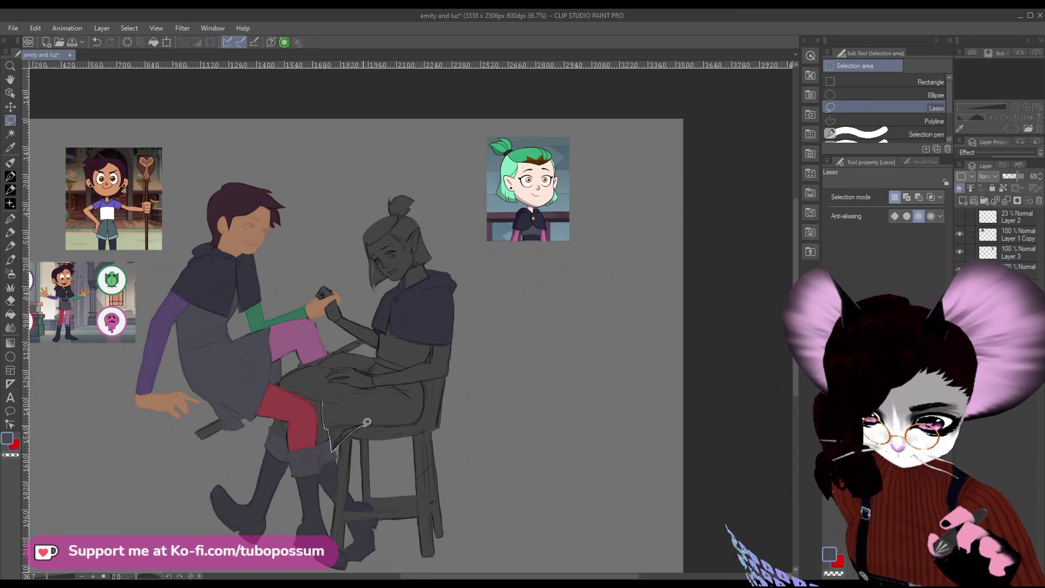
mouse_move(367, 422)
left_mouse_down()
mouse_move(420, 422)
mouse_move(425, 384)
left_mouse_up()
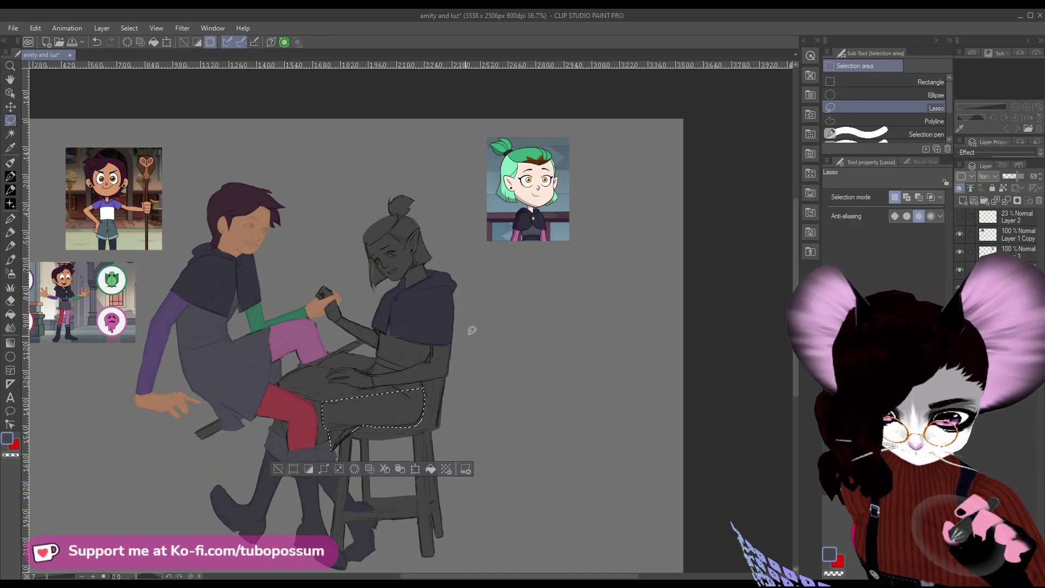
key("ctrl+d")
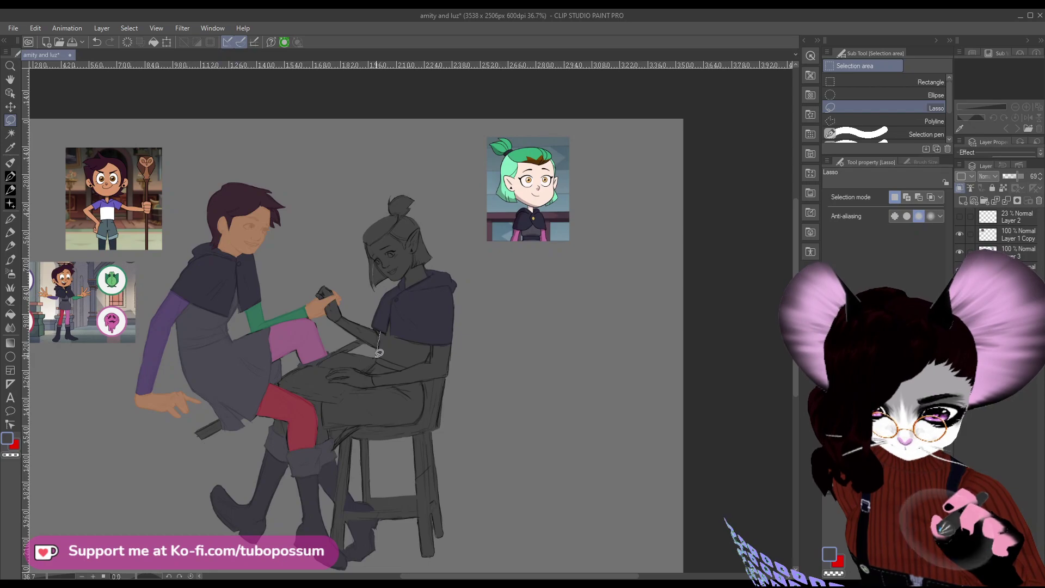
mouse_move(379, 353)
left_mouse_down()
mouse_move(371, 368)
mouse_move(412, 365)
left_mouse_up()
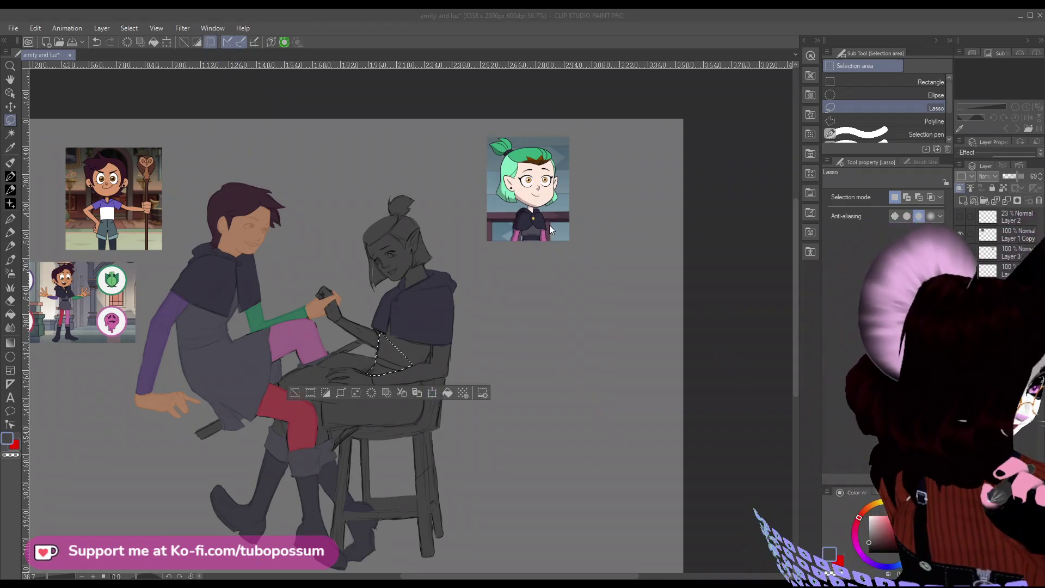
left_click(490, 283)
scroll(327, 431, "up", 2)
key("ctrl+d")
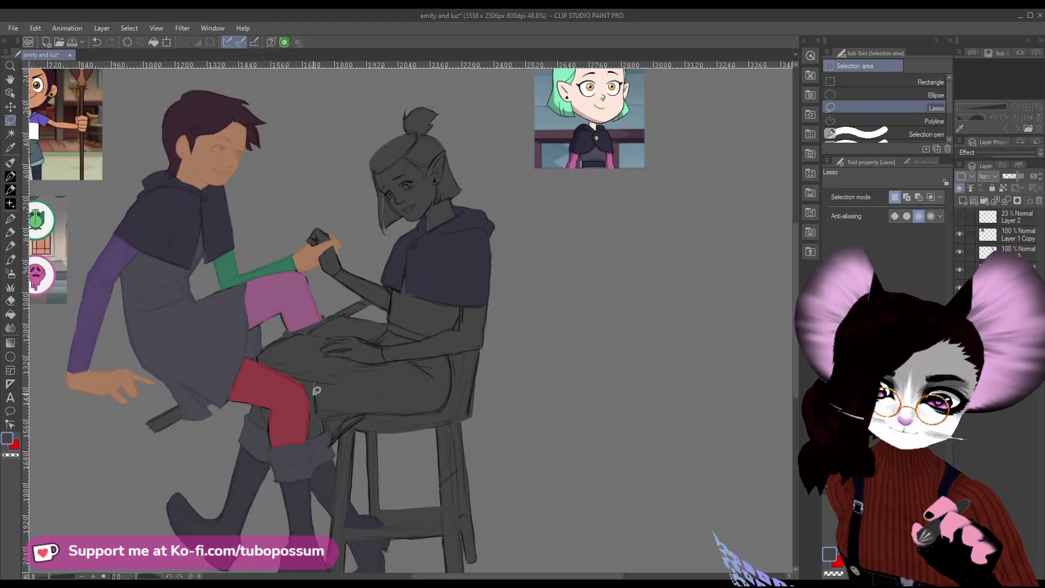
Lasso the right figure's skirt over the stool seat, from the knee to the hip below the resting forearm.
left_click_drag(317, 385, 318, 403)
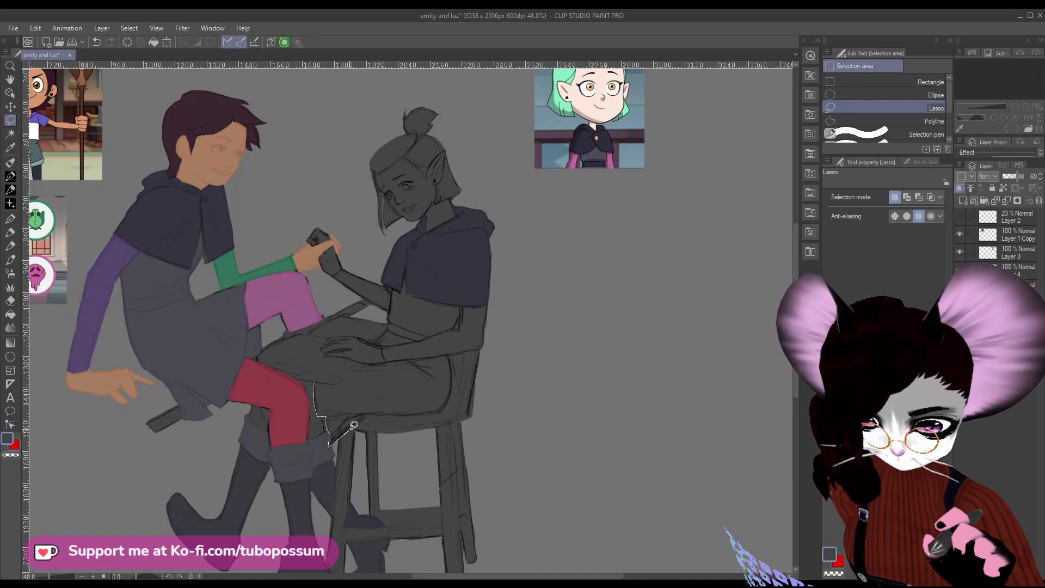
mouse_move(354, 425)
left_mouse_down()
mouse_move(427, 412)
mouse_move(451, 393)
mouse_move(453, 360)
left_mouse_up()
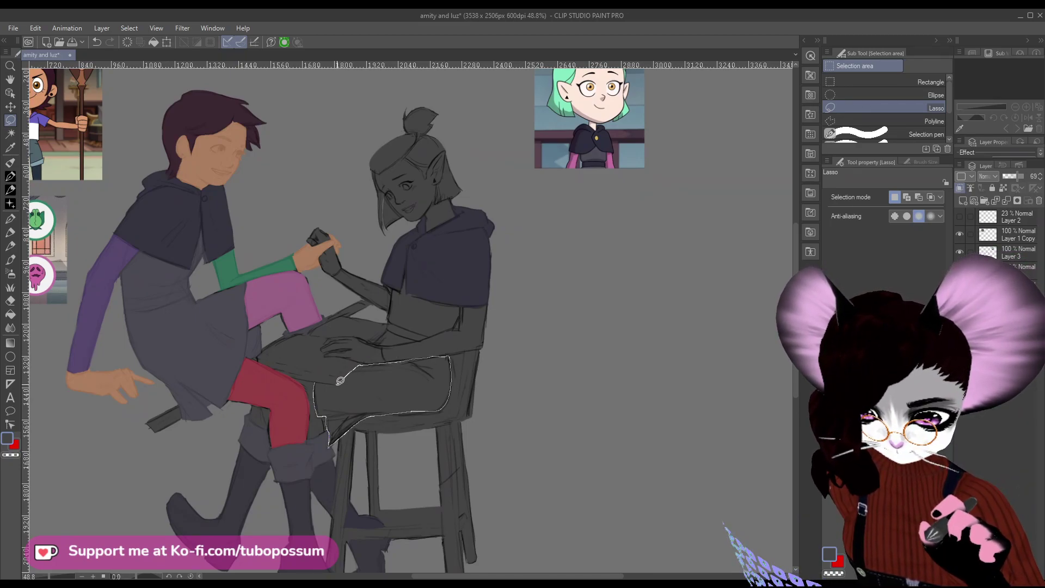
left_click_drag(323, 378, 321, 375)
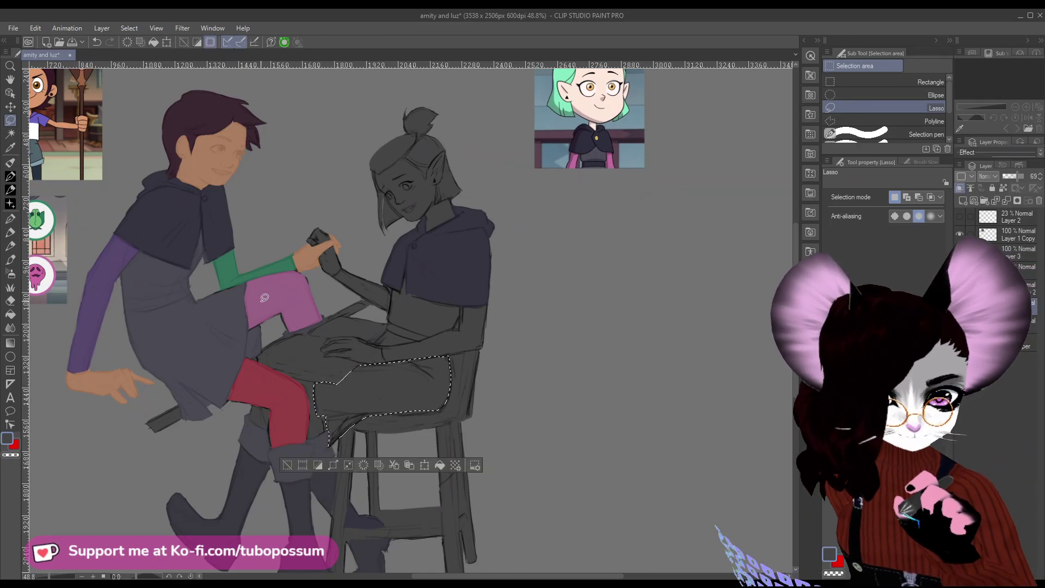
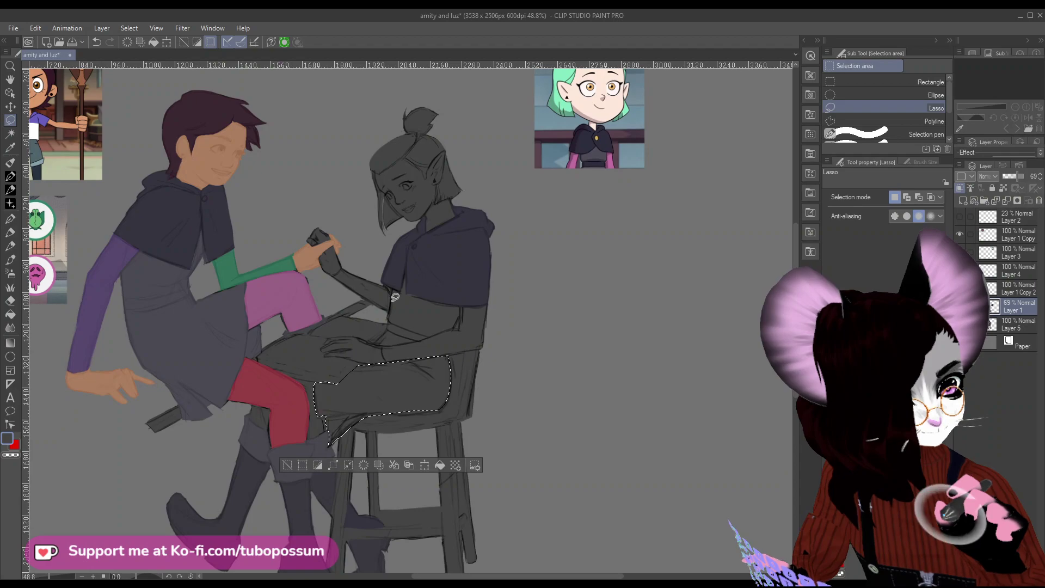
mouse_move(392, 289)
left_mouse_down()
mouse_move(377, 339)
mouse_move(412, 338)
left_mouse_up()
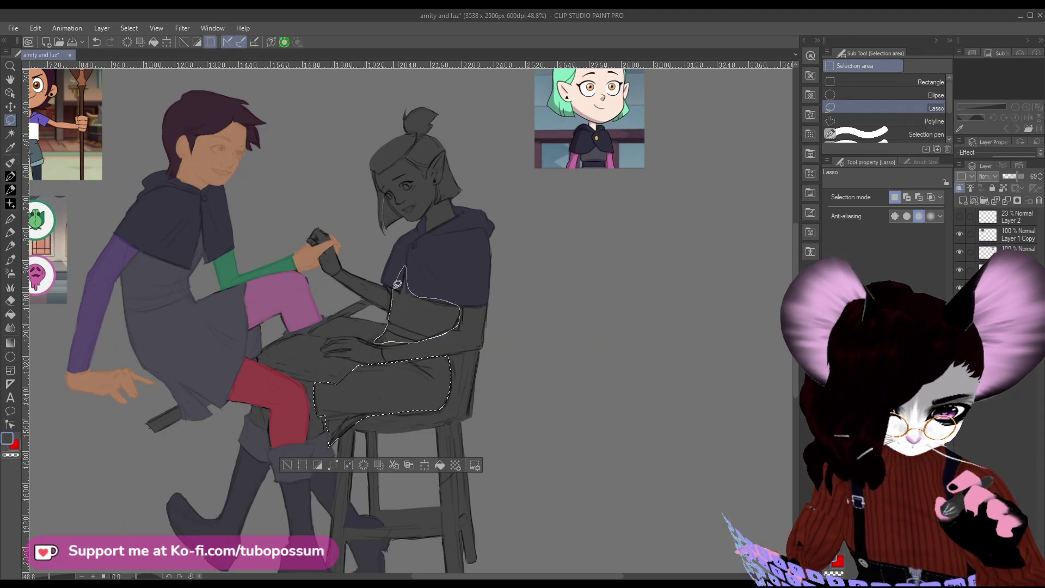
left_click_drag(398, 283, 401, 275)
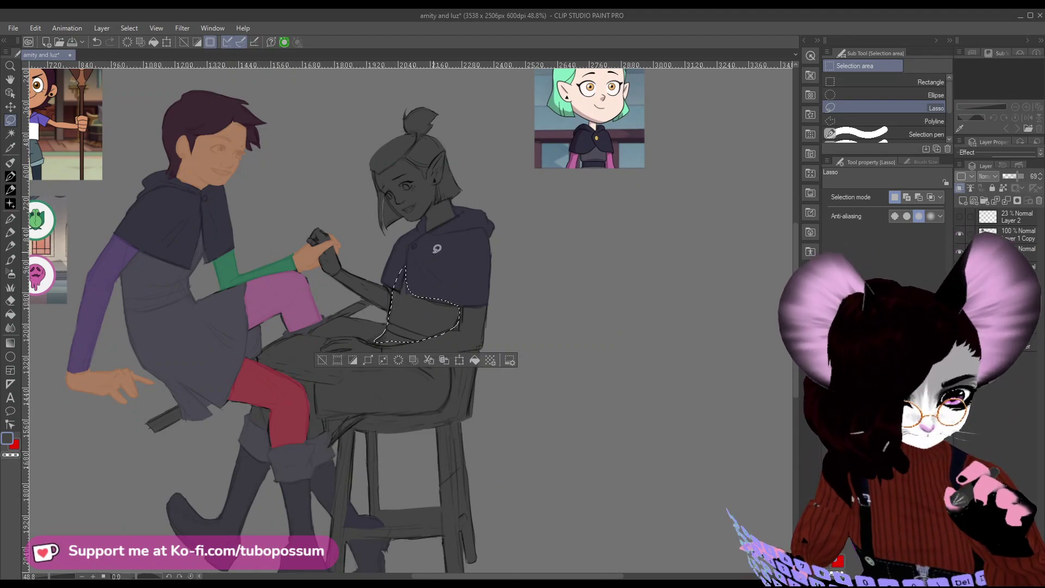
key("ctrl+z")
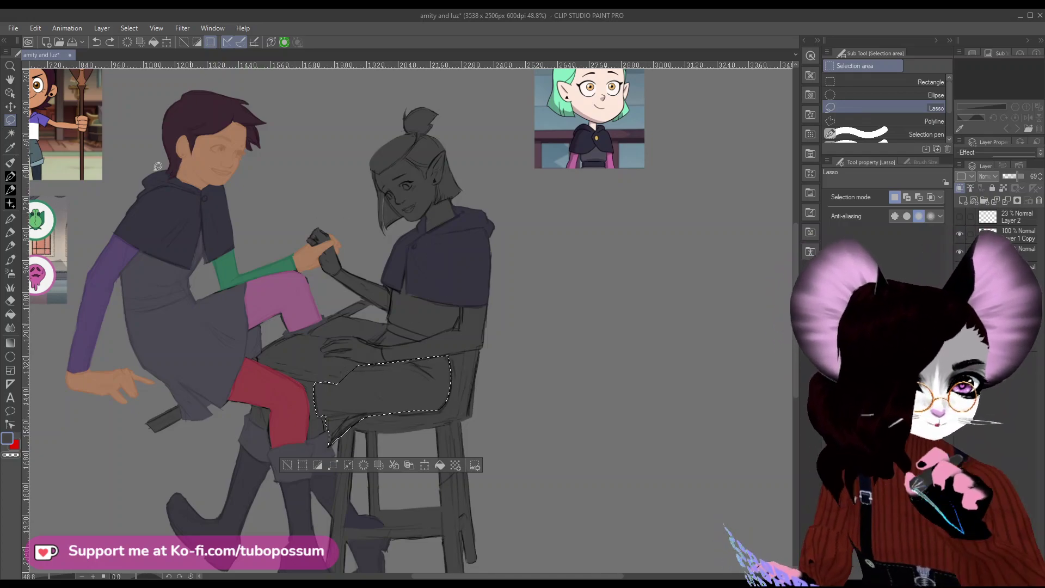
Fill the lassoed part of the right figure's skirt with the slate grey used for the left figure's dress.
left_click(11, 315)
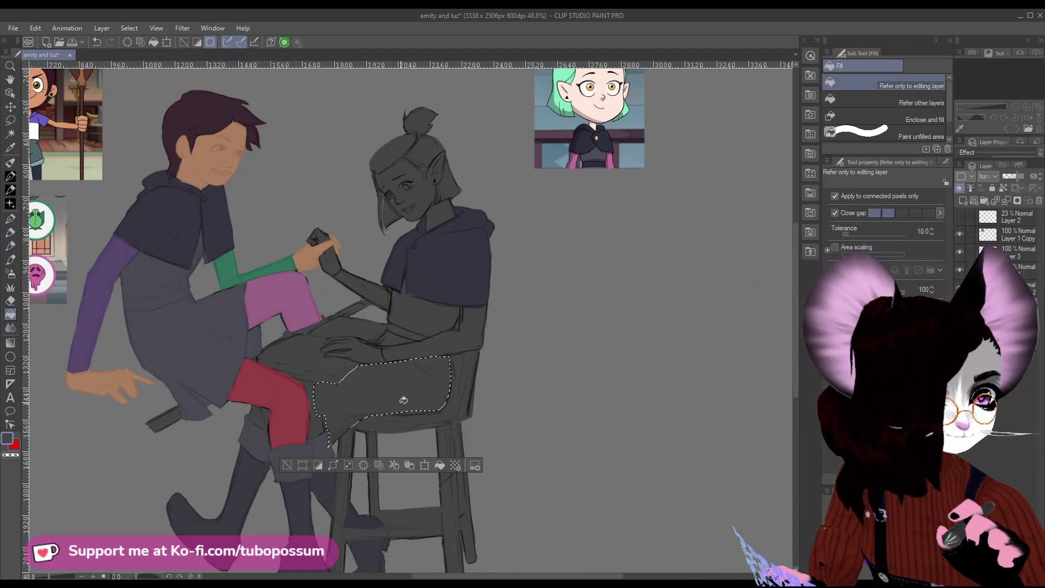
left_click(11, 147)
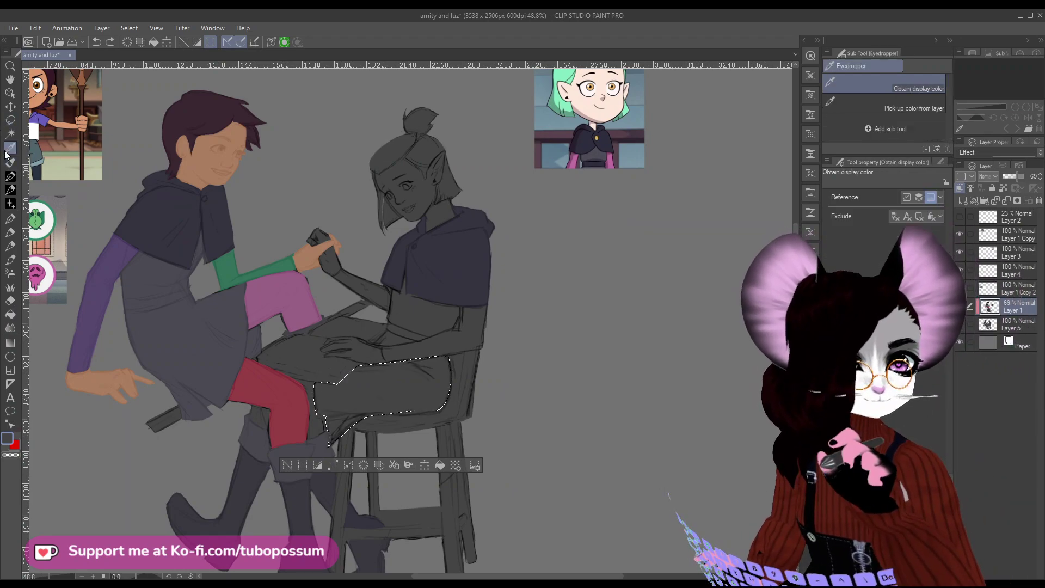
scroll(201, 188, "down", 2)
scroll(262, 235, "down", 2)
scroll(167, 254, "up", 5)
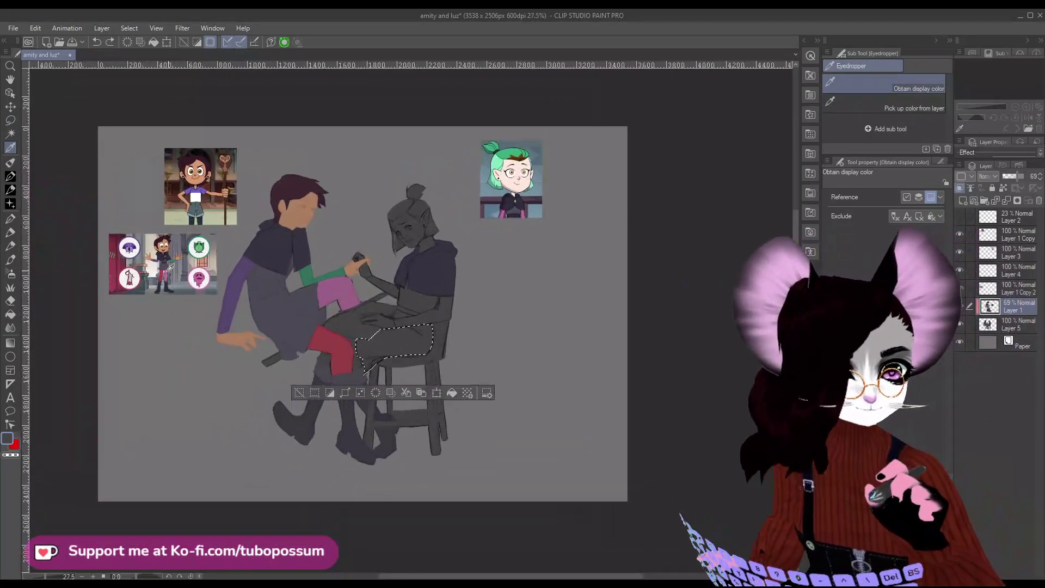
scroll(262, 272, "down", 2)
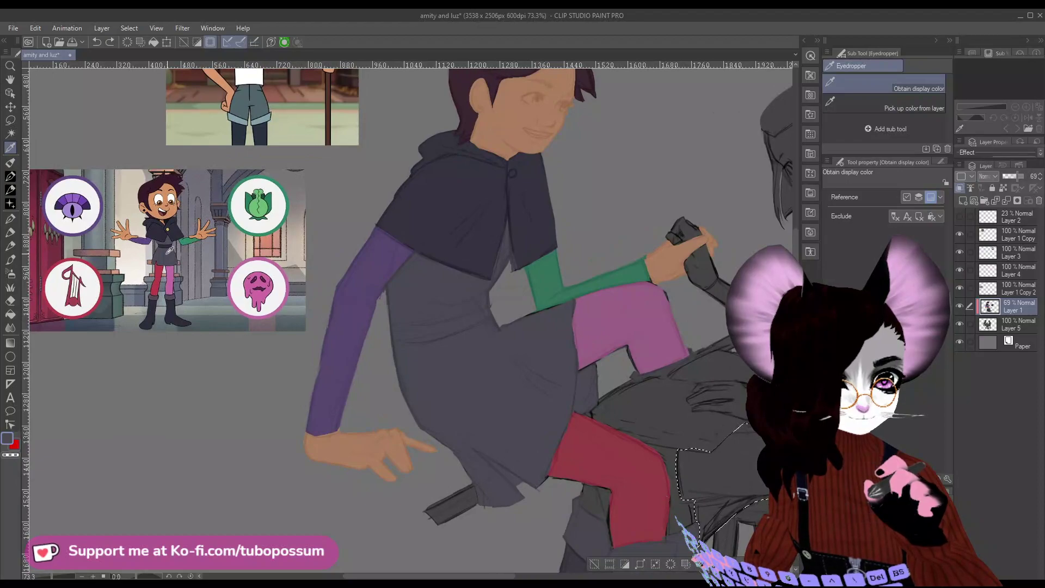
scroll(354, 313, "down", 2)
scroll(354, 313, "up", 1)
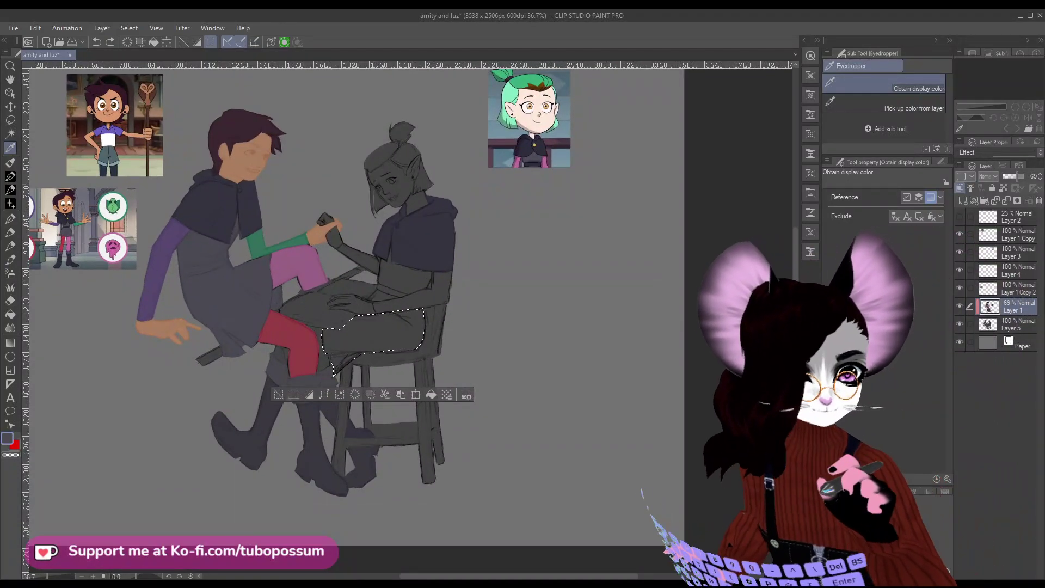
key("g")
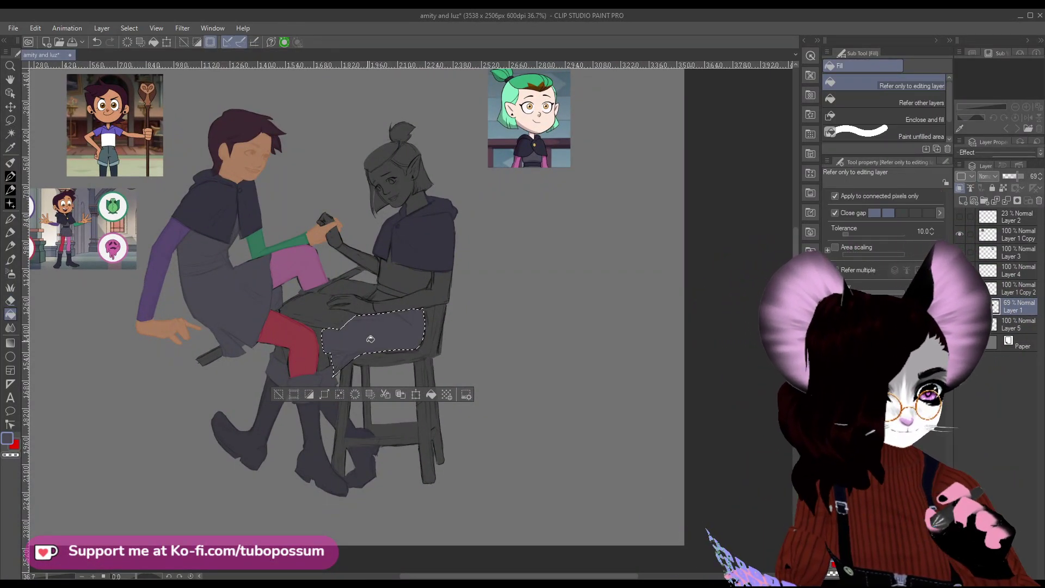
Lasso the right figure's torso between the cape's hem and the forearm, fill it with the slate grey and clear the selection.
scroll(370, 339, "down", 1)
scroll(348, 316, "up", 2)
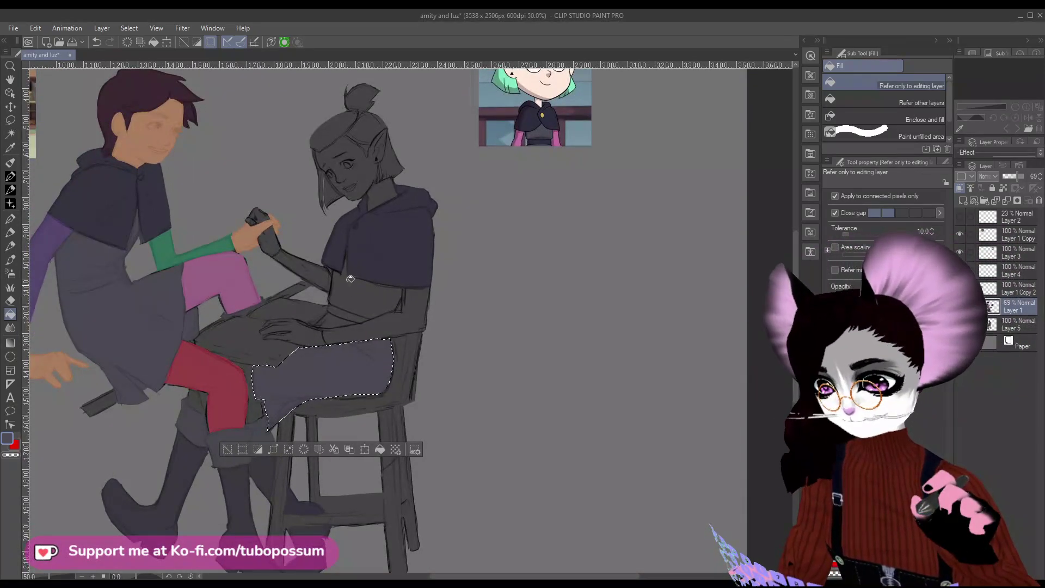
scroll(350, 278, "up", 1)
left_click(10, 123)
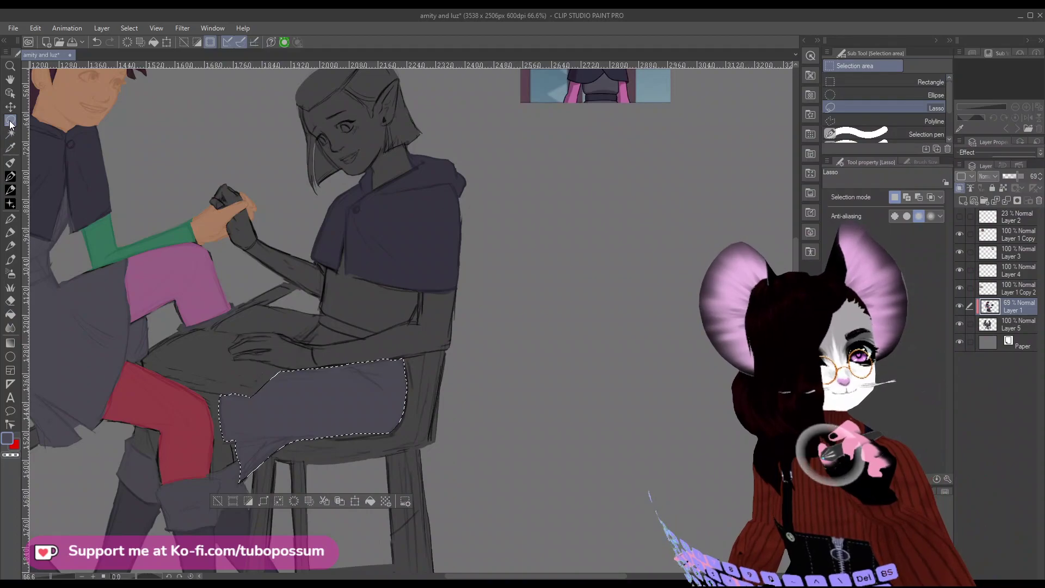
mouse_move(331, 254)
left_mouse_down()
mouse_move(321, 322)
mouse_move(304, 339)
mouse_move(410, 323)
mouse_move(420, 286)
mouse_move(350, 228)
mouse_move(326, 257)
left_mouse_up()
left_click(10, 314)
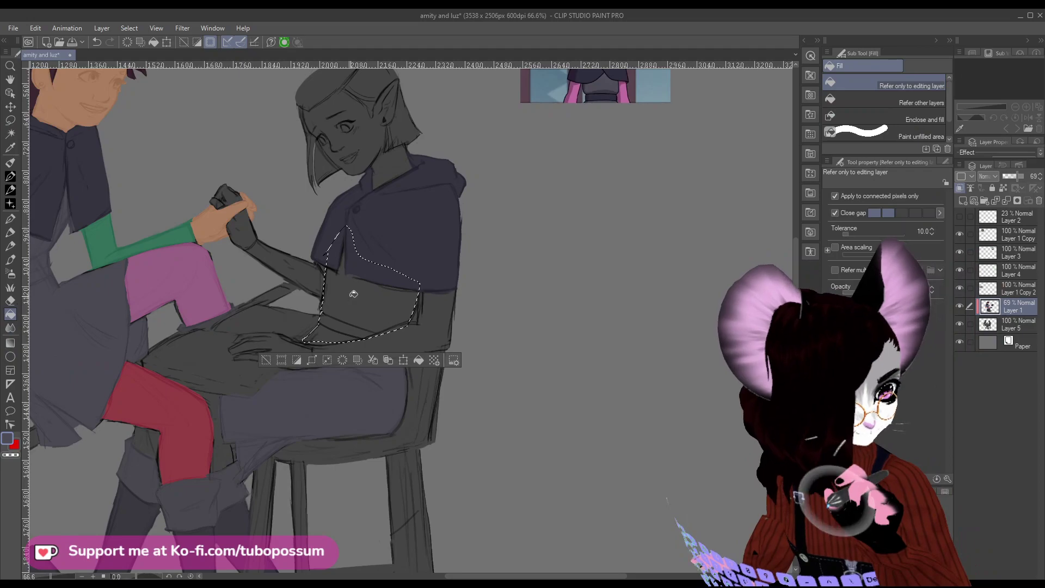
left_click(356, 287)
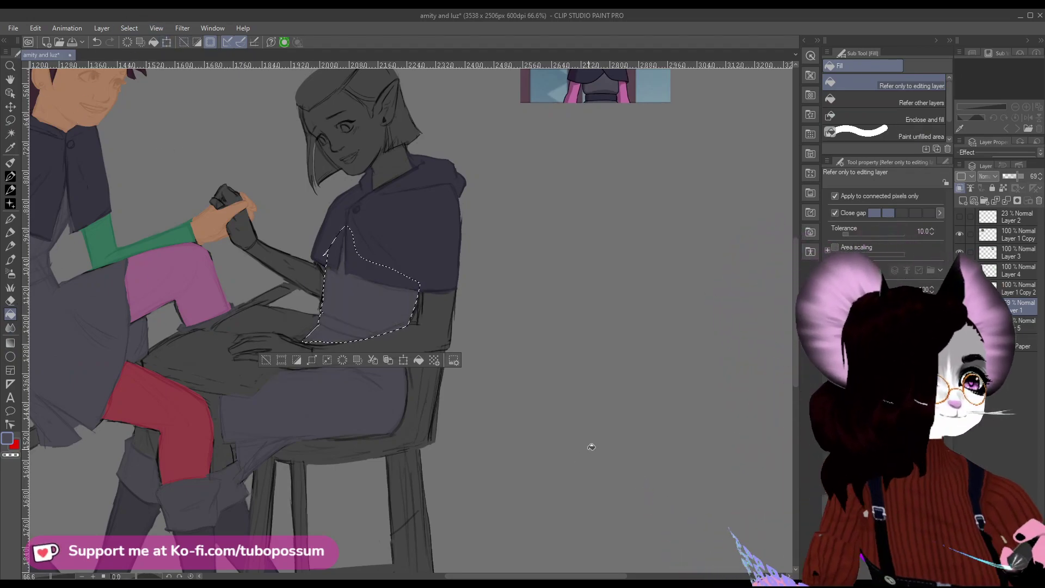
left_click(9, 119)
left_click(265, 291)
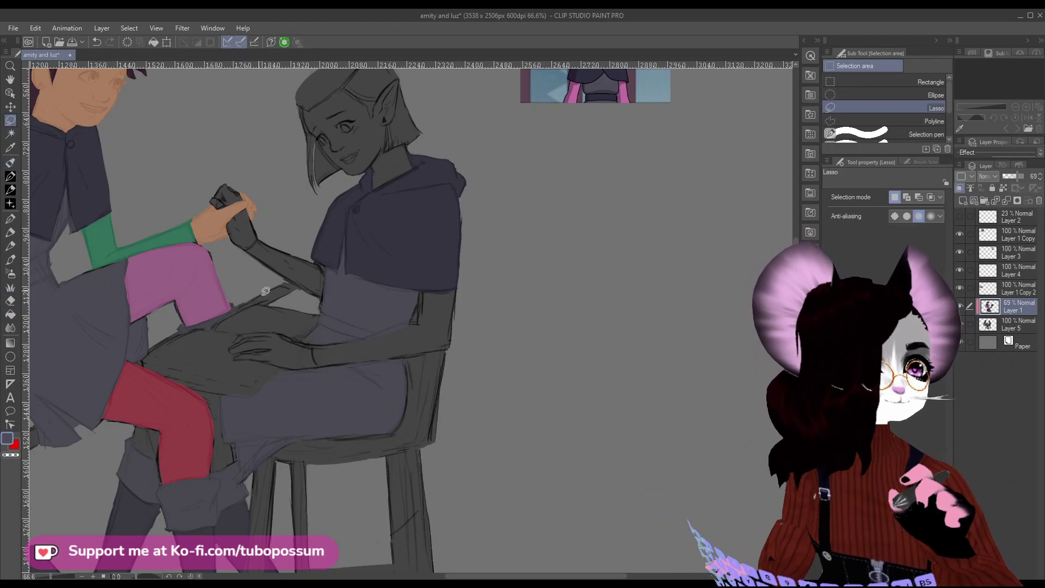
left_click(10, 301)
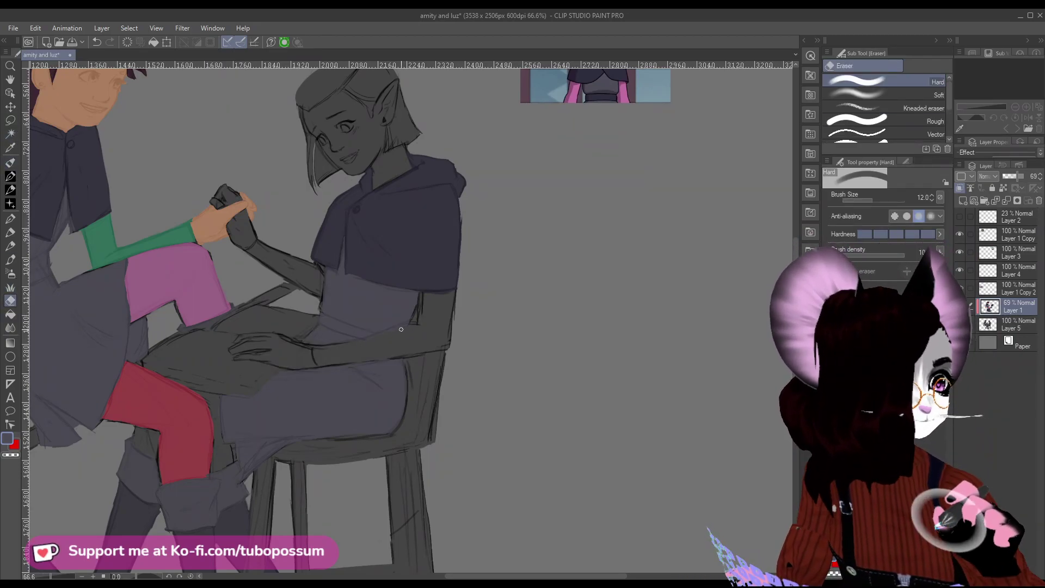
left_click(11, 260)
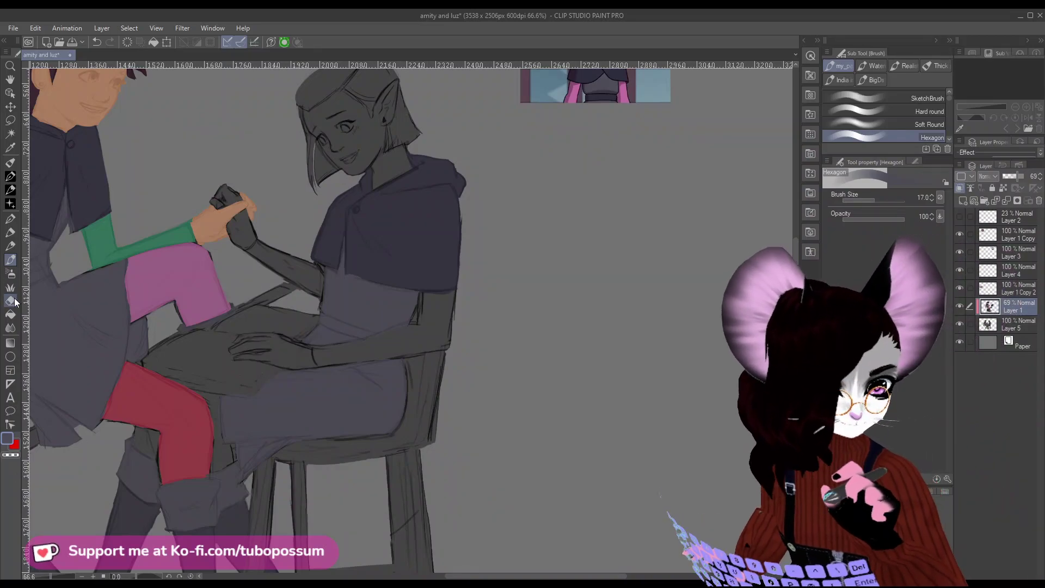
key("e")
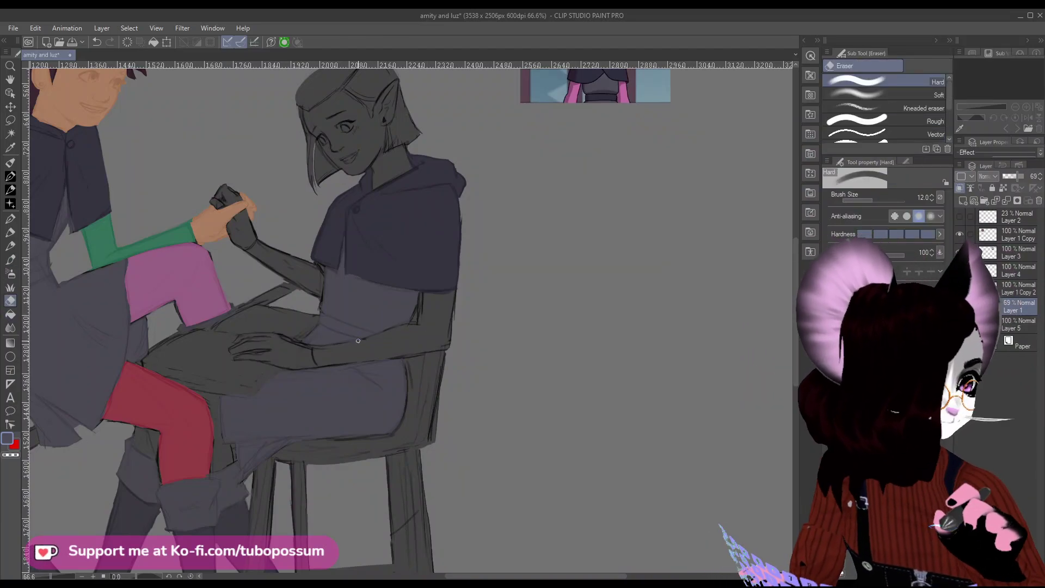
scroll(324, 347, "down", 6)
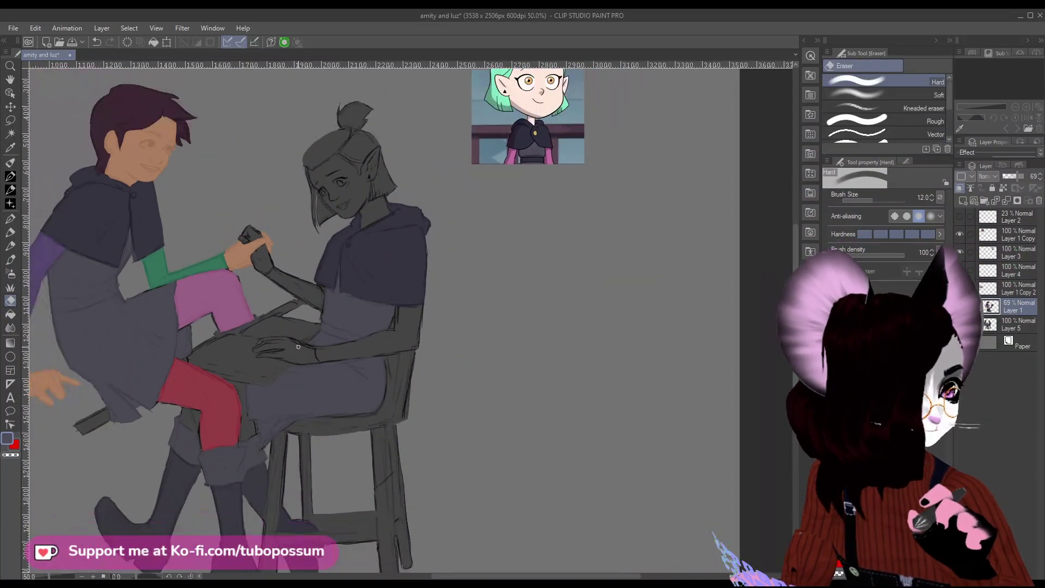
scroll(294, 333, "up", 1)
scroll(295, 333, "up", 1)
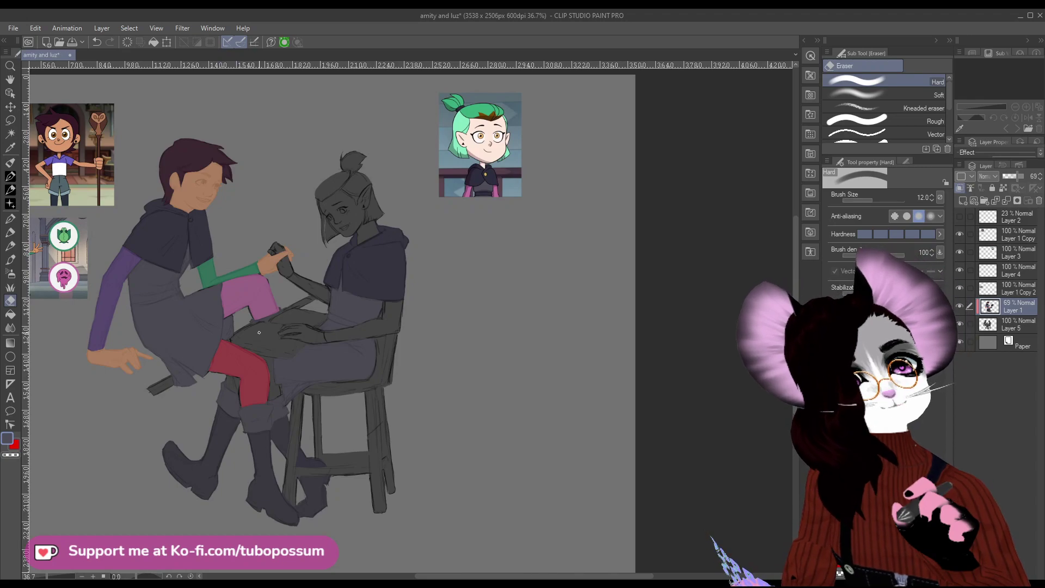
scroll(475, 310, "down", 1)
scroll(381, 302, "up", 2)
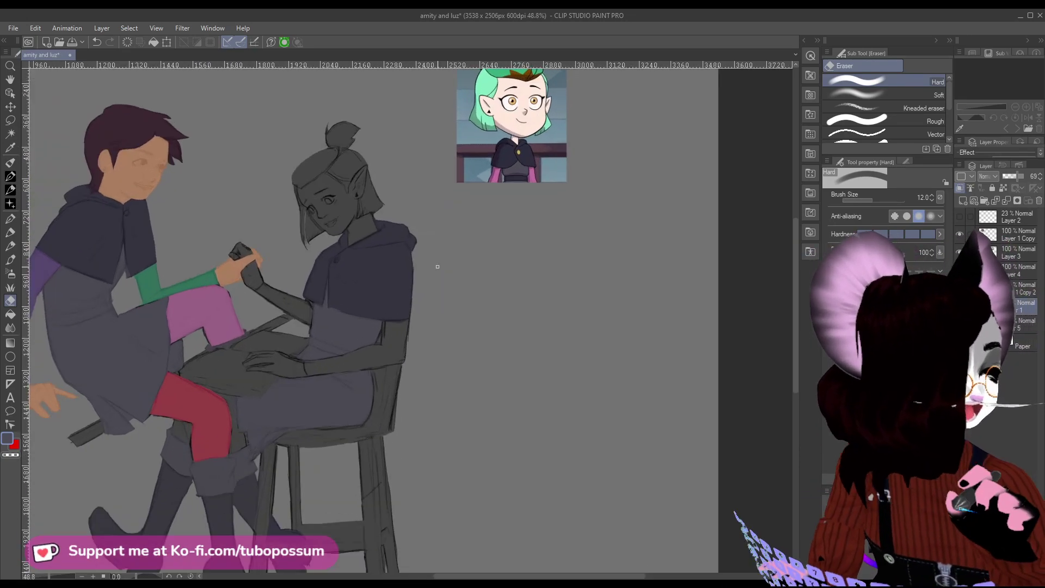
scroll(354, 300, "down", 1)
scroll(326, 298, "up", 1)
scroll(491, 320, "down", 1)
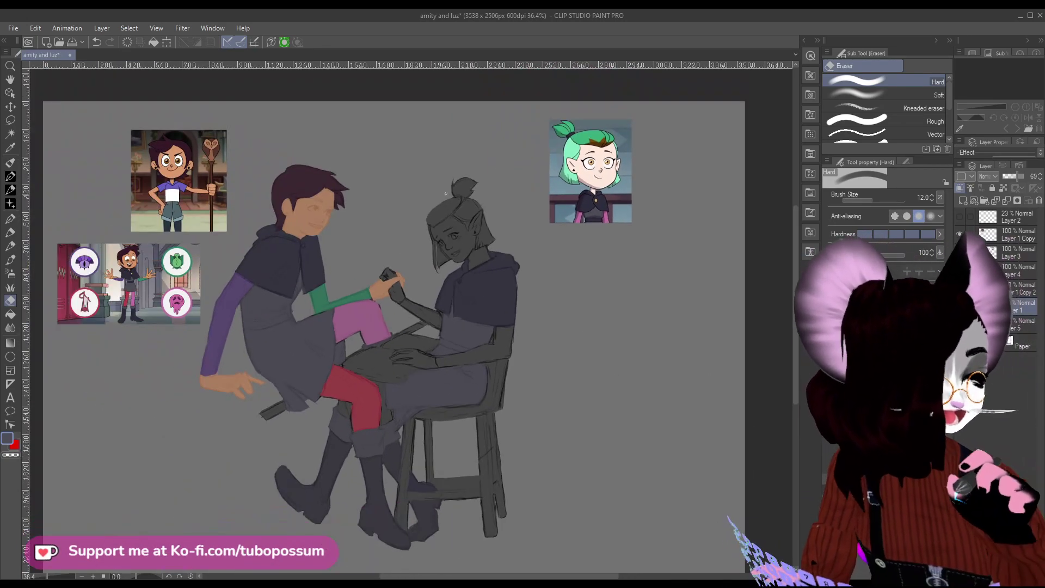
scroll(441, 234, "down", 2)
scroll(435, 283, "up", 2)
scroll(430, 326, "down", 2)
scroll(423, 365, "up", 1)
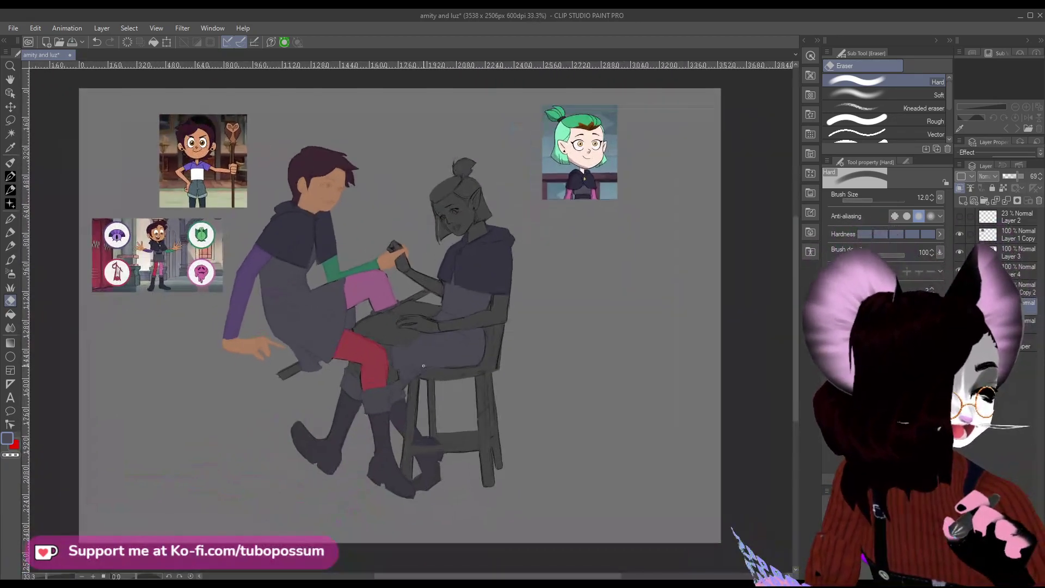
scroll(478, 241, "up", 1)
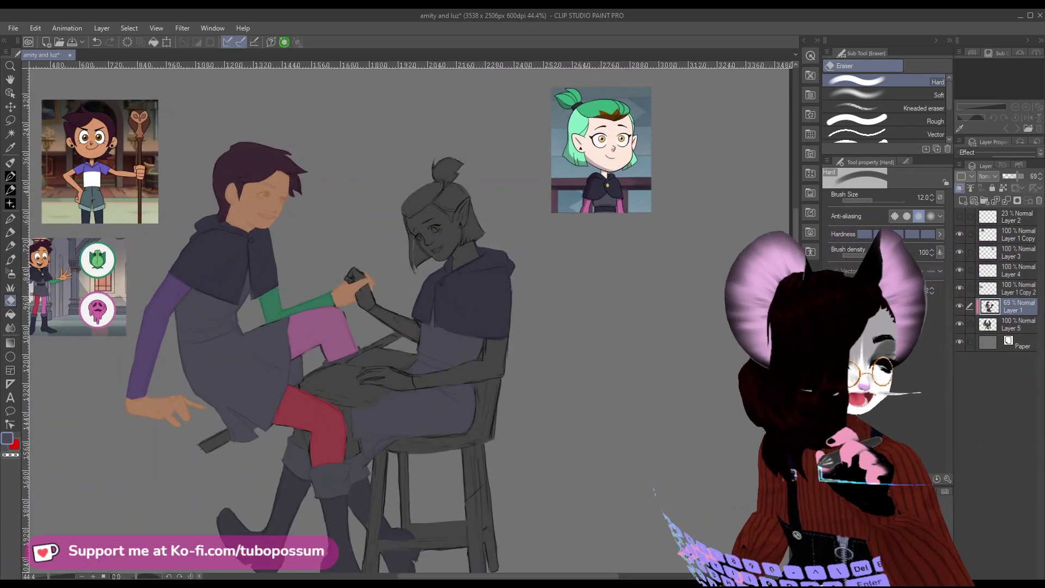
Sample the pale skin colour from the green-haired character's reference picture.
left_click(11, 147)
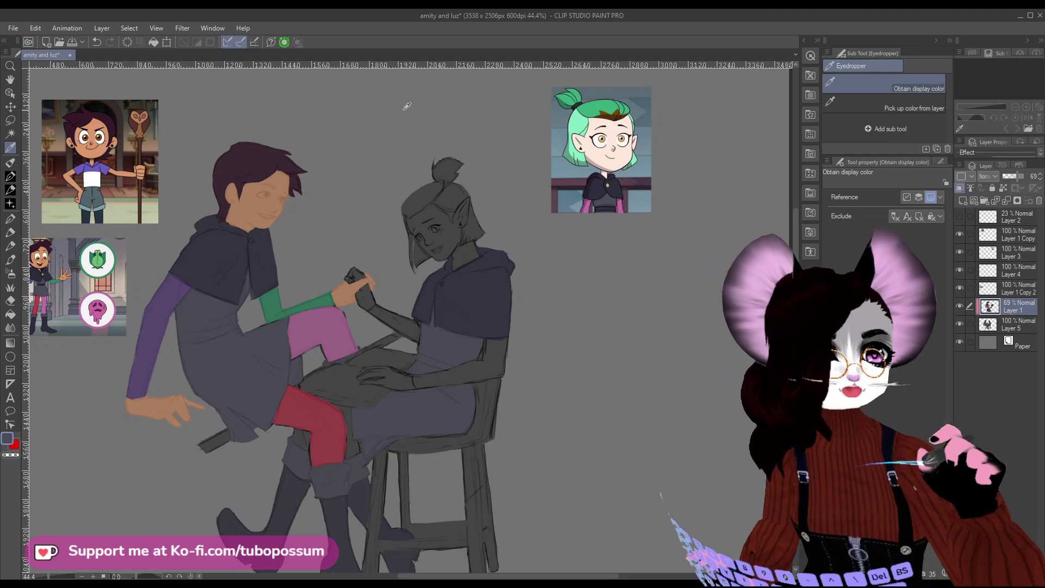
scroll(598, 121, "up", 1)
scroll(521, 130, "down", 3)
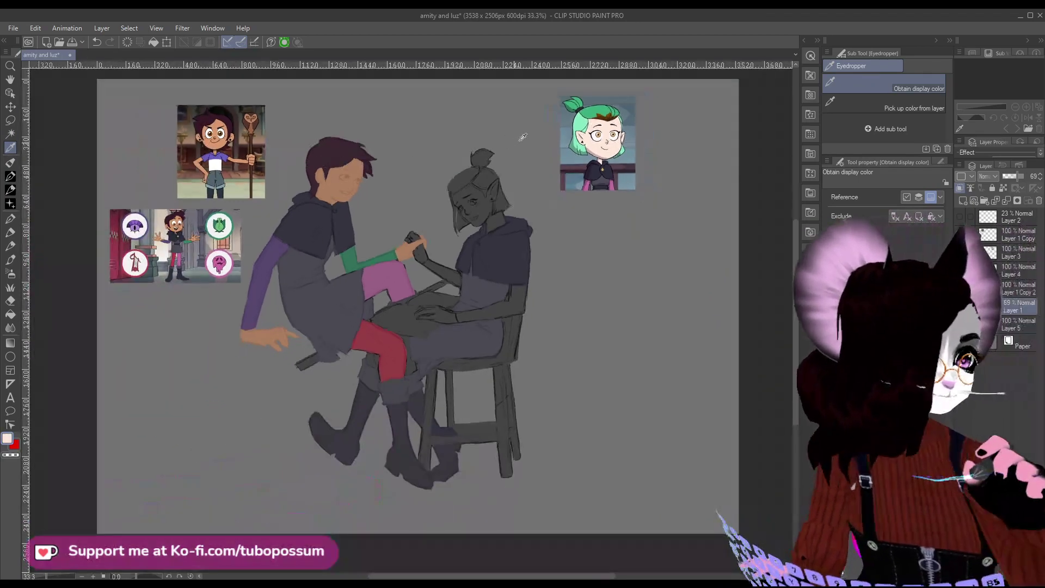
Lasso the right figure's face, pointed ear and neck along the hairline, jaw and cape collar.
scroll(518, 142, "up", 4)
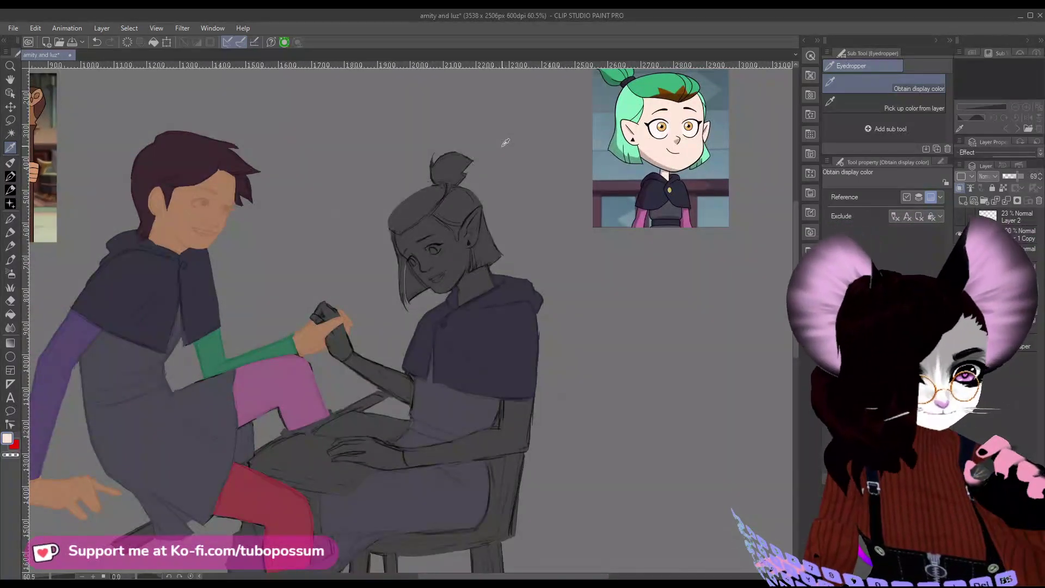
left_click(10, 119)
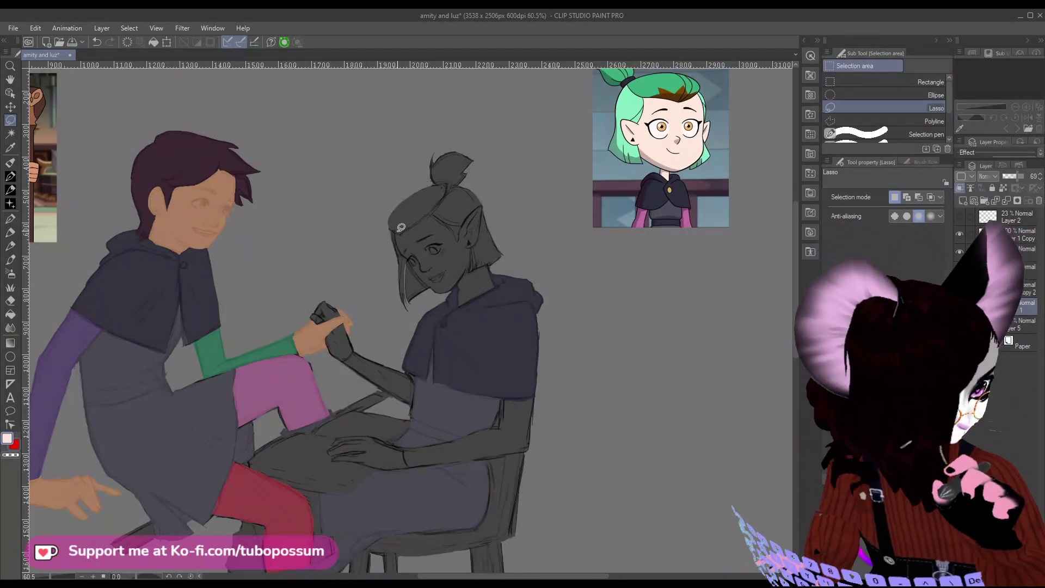
mouse_move(399, 240)
left_mouse_down()
mouse_move(432, 286)
mouse_move(442, 277)
left_mouse_up()
key("ctrl+d")
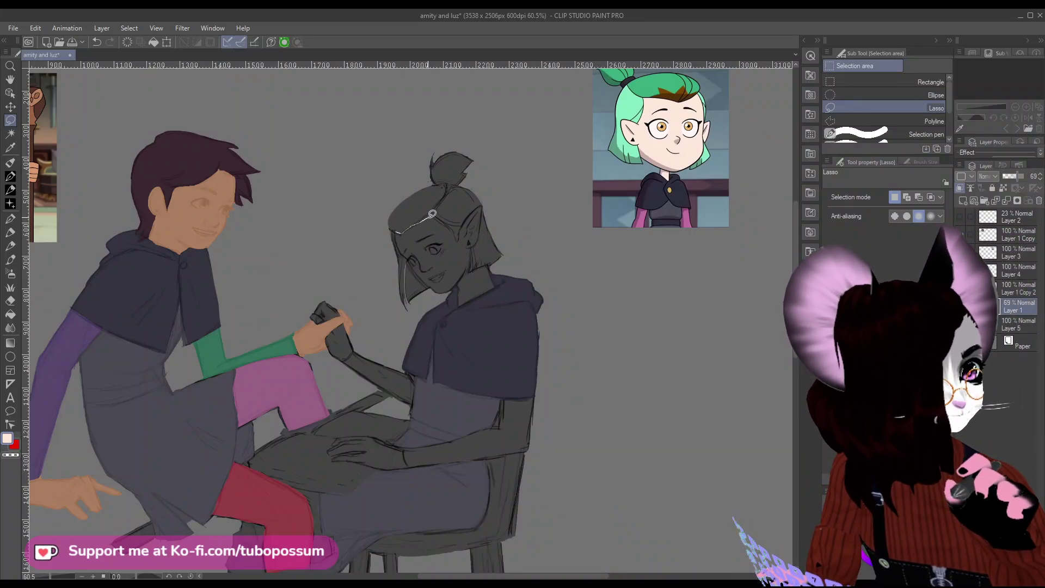
left_click_drag(432, 214, 455, 227)
key("ctrl+d")
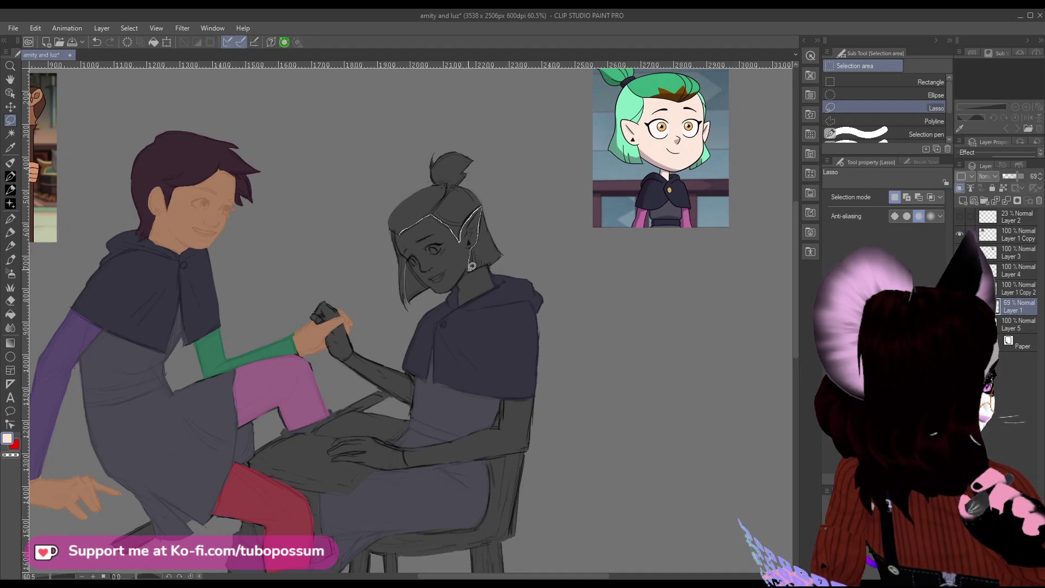
mouse_move(472, 266)
left_mouse_down()
mouse_move(499, 284)
mouse_move(487, 306)
mouse_move(460, 308)
mouse_move(456, 285)
left_mouse_up()
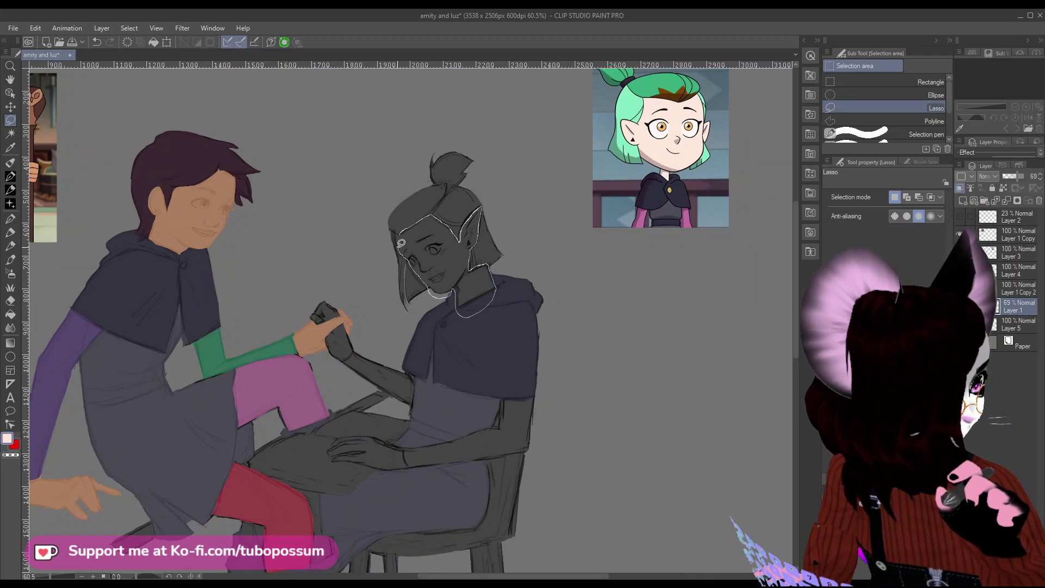
left_click_drag(401, 242, 404, 223)
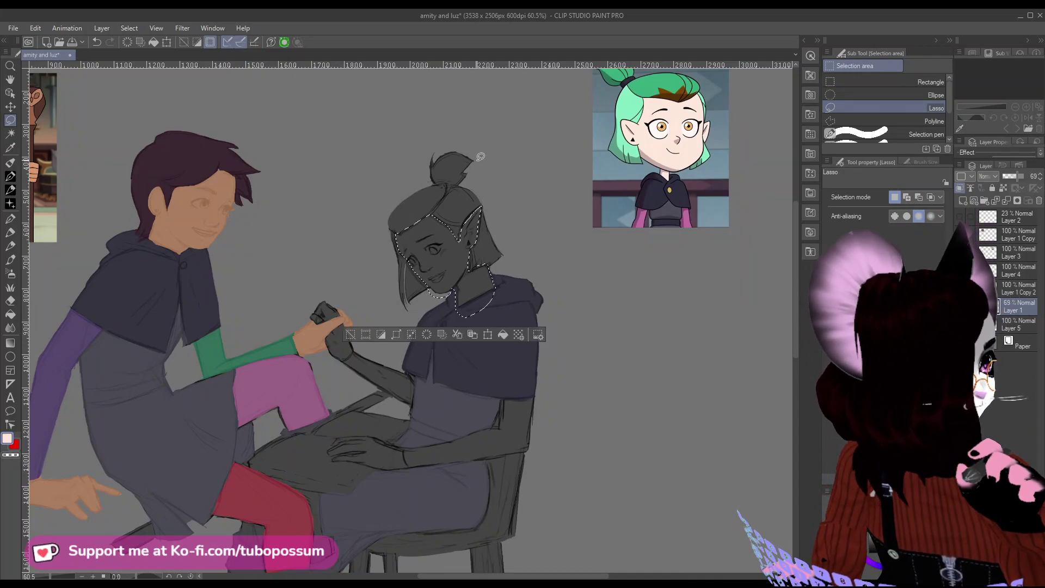
Fill the lassoed face, ear and neck of the right figure with the sampled pale skin colour.
scroll(476, 159, "down", 2)
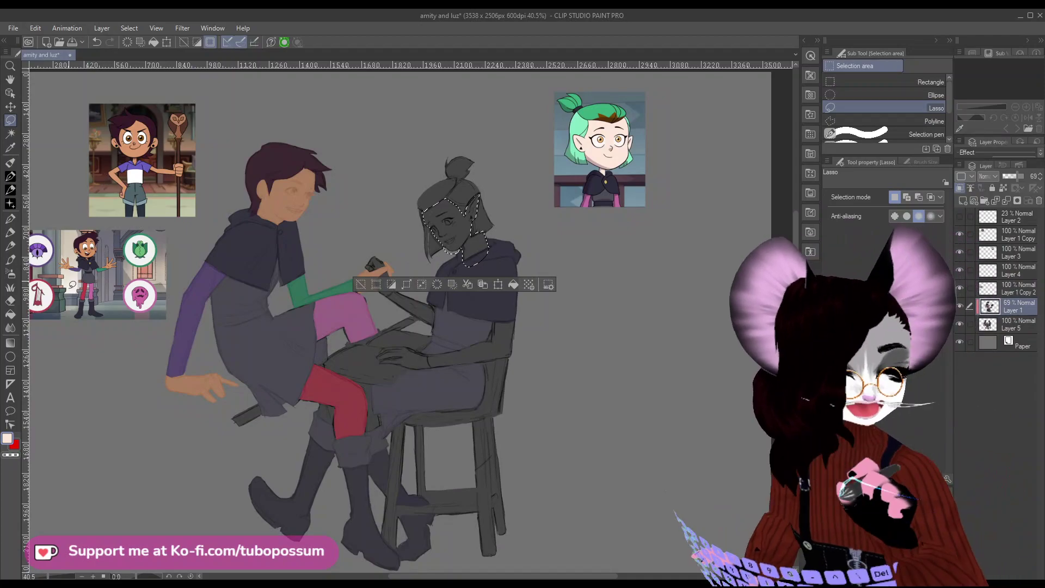
key("g")
left_click(490, 241)
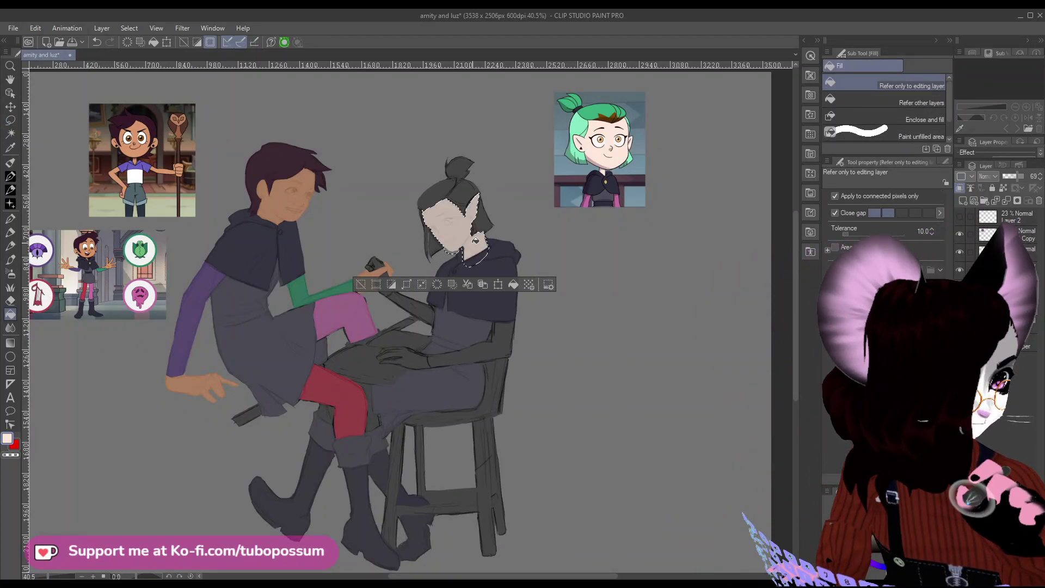
Clear the face selection and lasso the right figure's raised hand, down to the wrist at the sleeve edge.
scroll(485, 240, "up", 2)
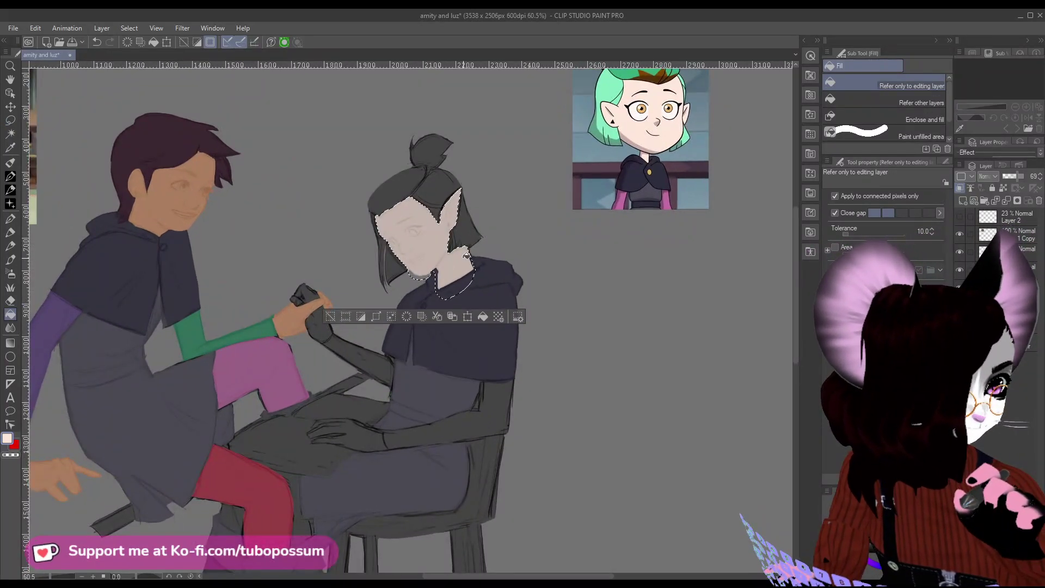
left_click(10, 122)
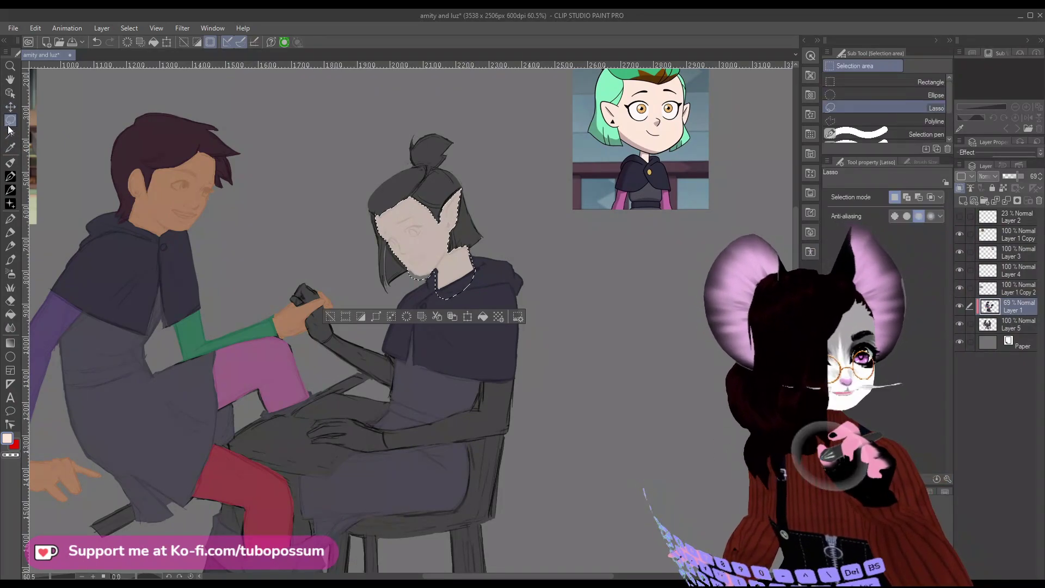
scroll(320, 247, "up", 1)
scroll(320, 246, "up", 2)
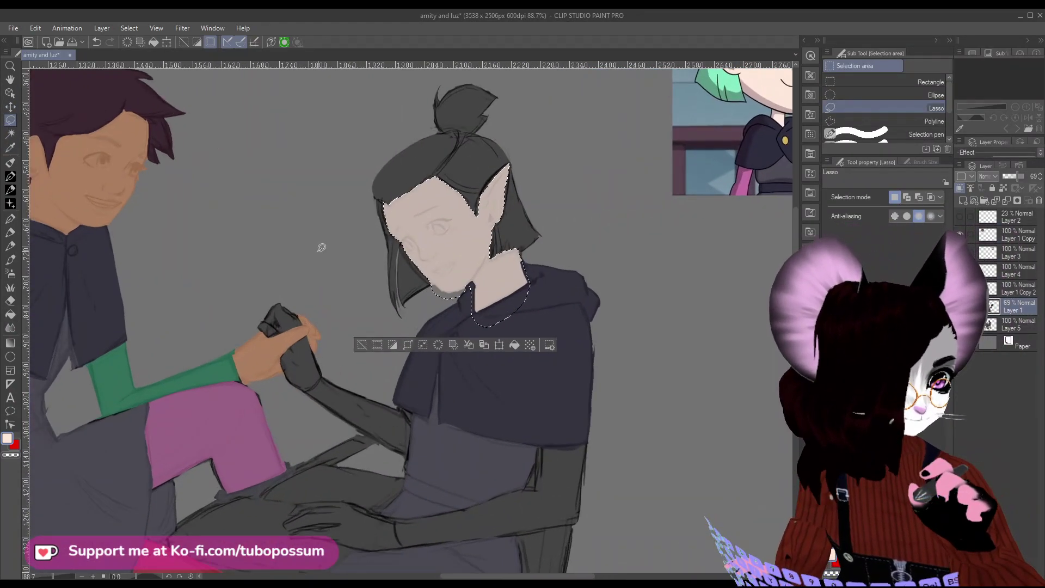
mouse_move(275, 340)
left_mouse_down()
mouse_move(259, 324)
mouse_move(279, 294)
mouse_move(296, 295)
mouse_move(307, 321)
mouse_move(276, 338)
left_mouse_up()
key("ctrl+d")
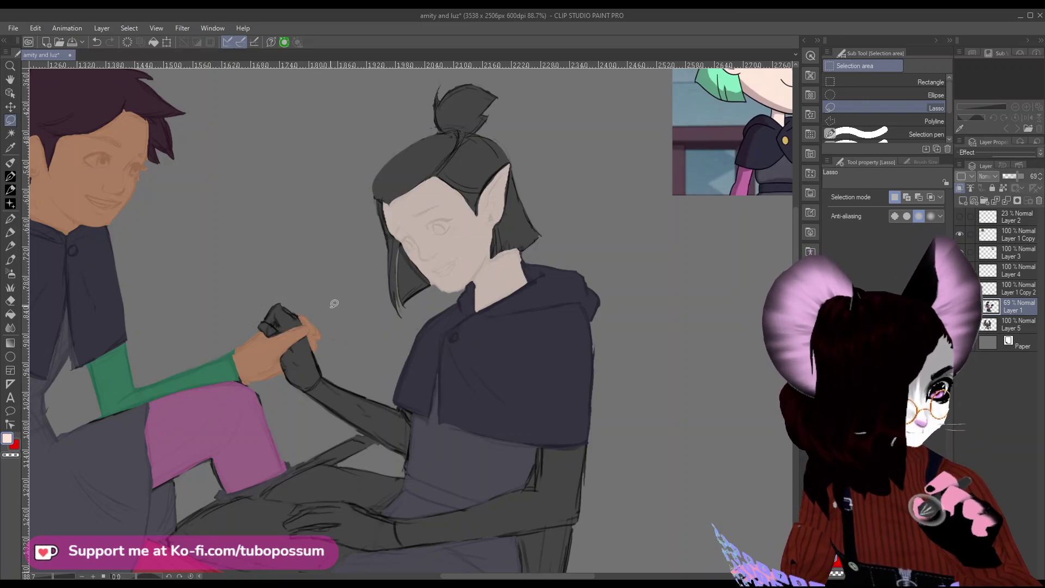
left_click_drag(329, 368, 274, 351)
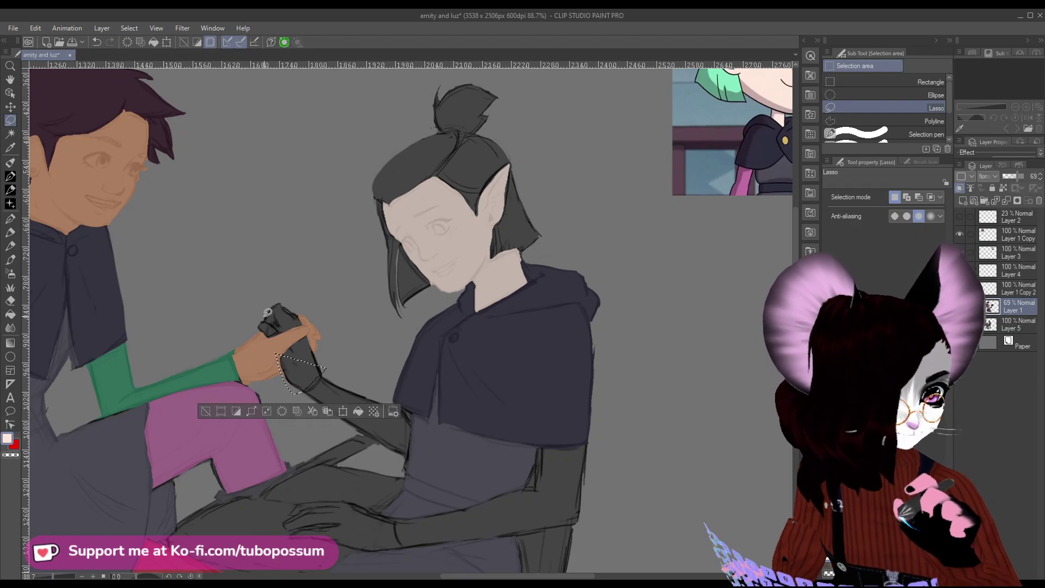
key("ctrl+d")
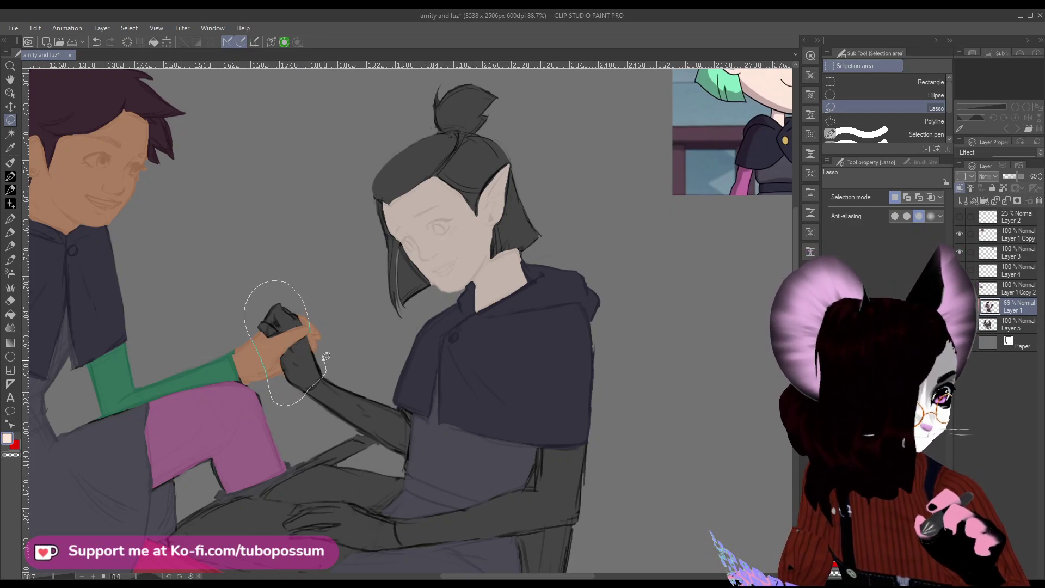
left_click_drag(326, 356, 315, 343)
Fill both visible parts of the right figure's raised hand with the pale skin colour and clear the selection.
key("g")
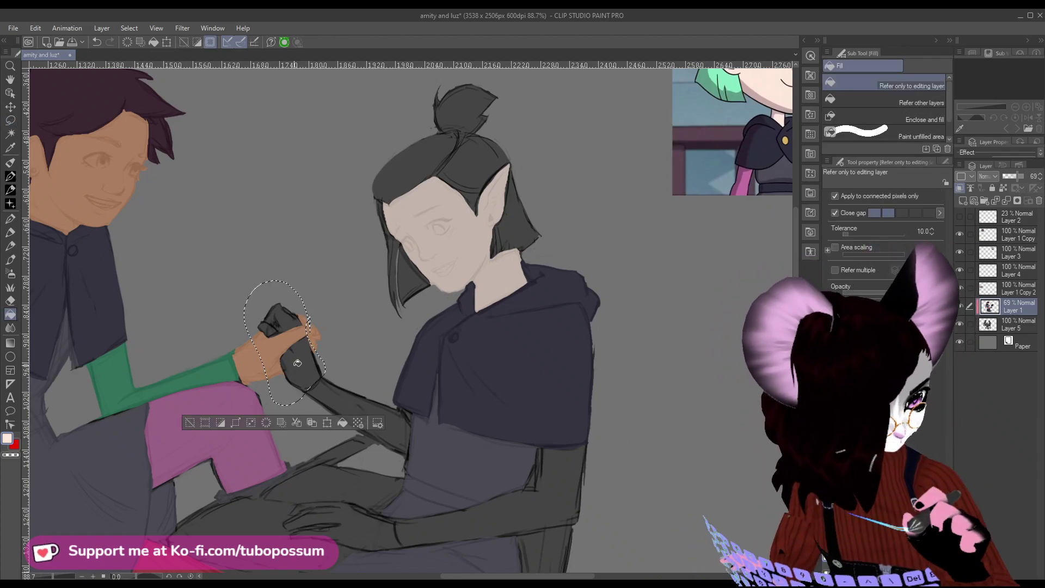
left_click(297, 363)
left_click(285, 318)
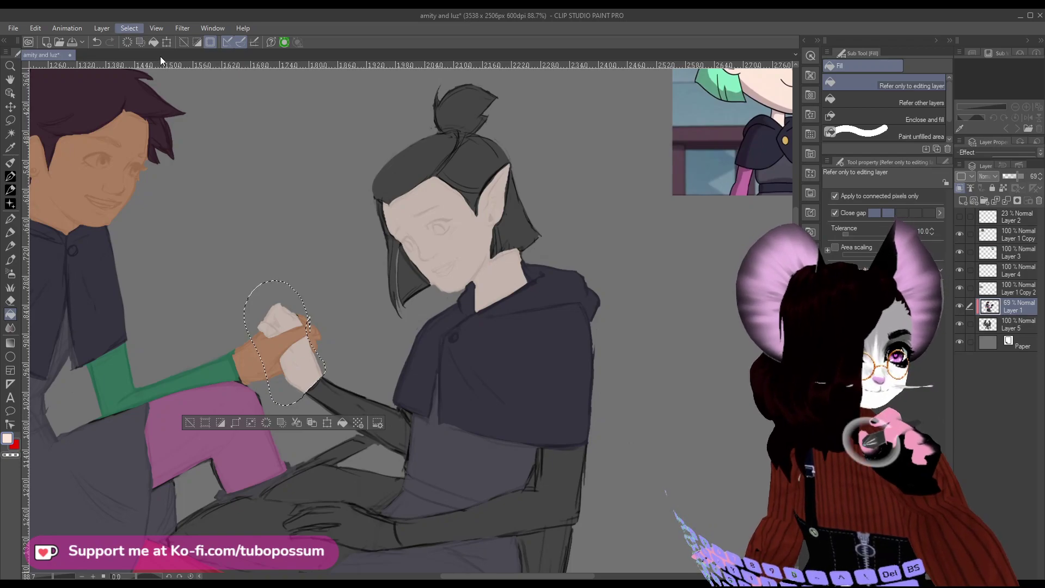
key("ctrl+d")
scroll(311, 350, "down", 1)
scroll(365, 172, "down", 2)
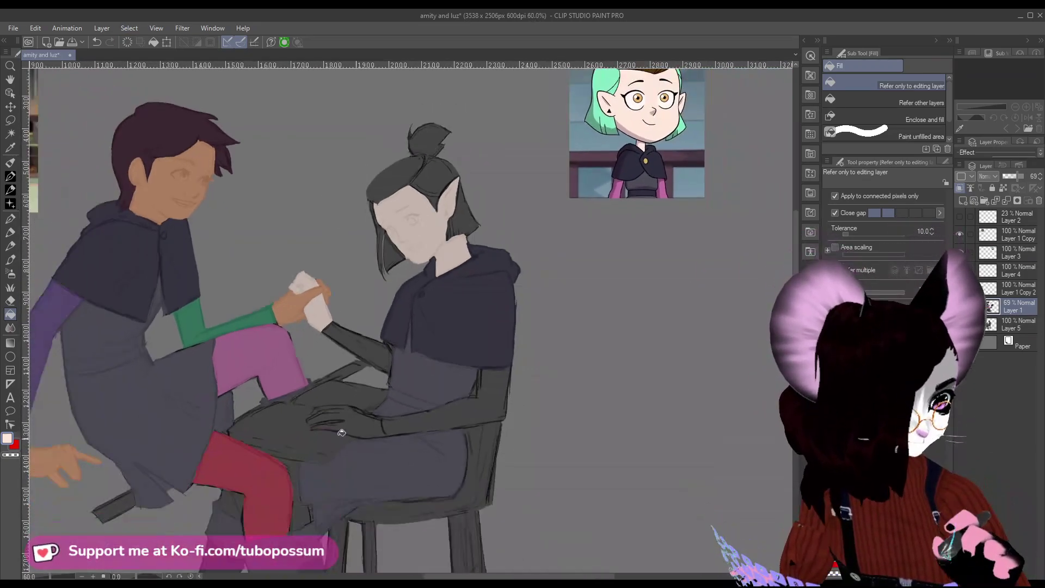
Lasso the right figure's hand resting on the lap, following the fingers and the wrist line.
left_click(10, 134)
left_click(10, 120)
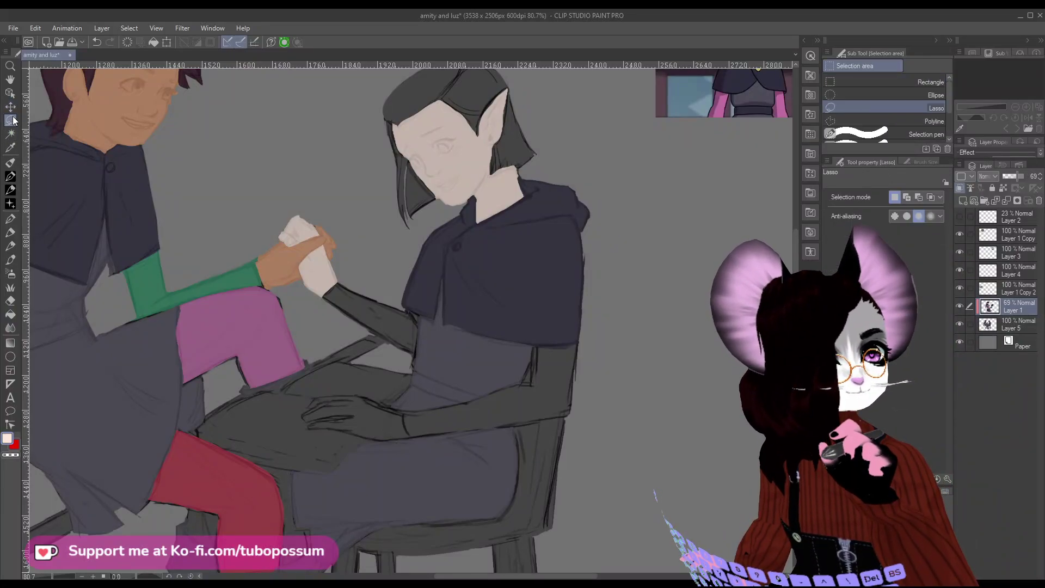
left_click_drag(408, 410, 414, 433)
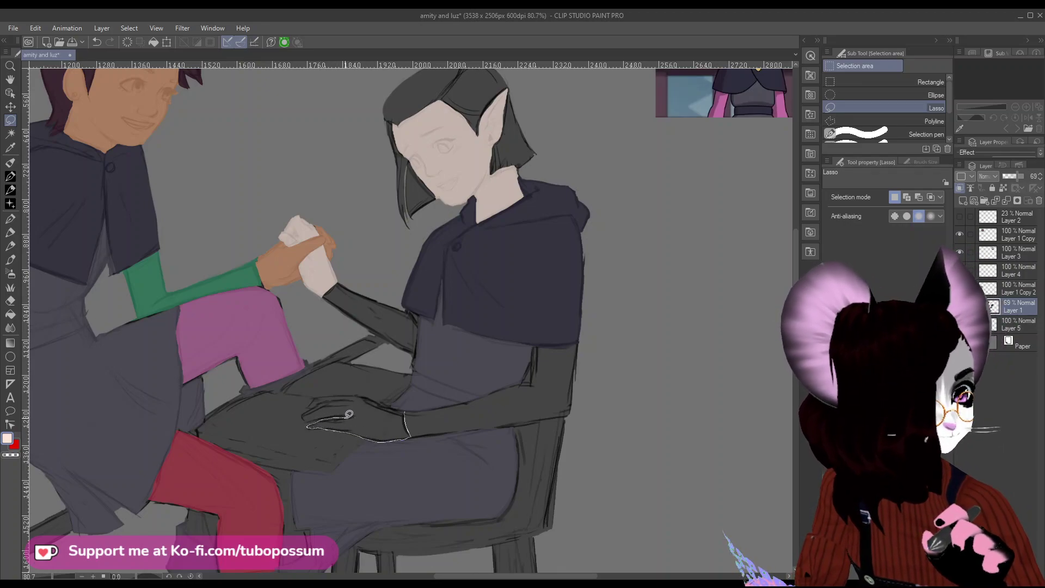
mouse_move(349, 414)
left_mouse_down()
mouse_move(362, 407)
mouse_move(303, 417)
mouse_move(347, 410)
left_mouse_up()
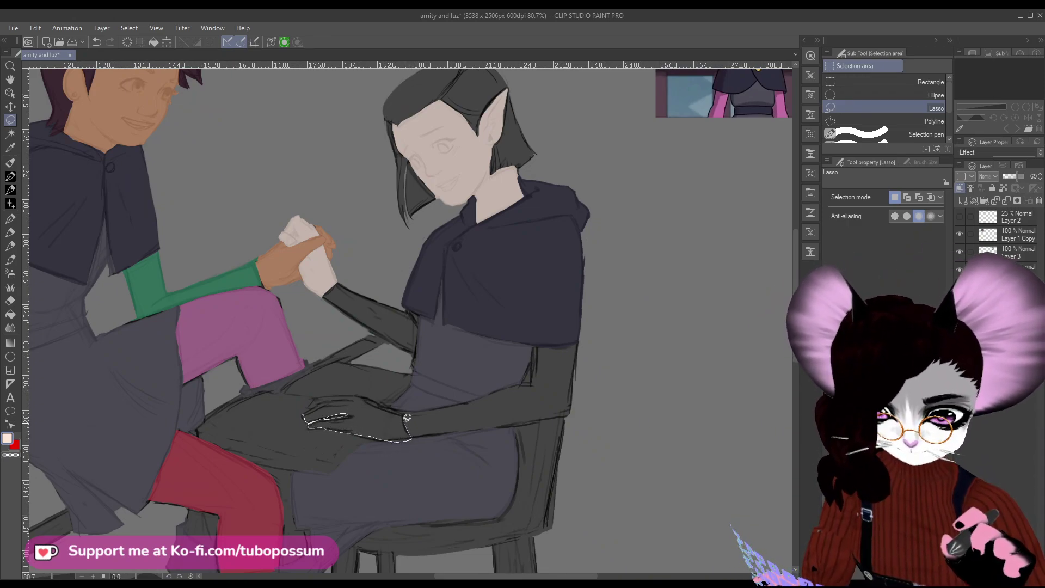
left_click_drag(370, 398, 305, 411)
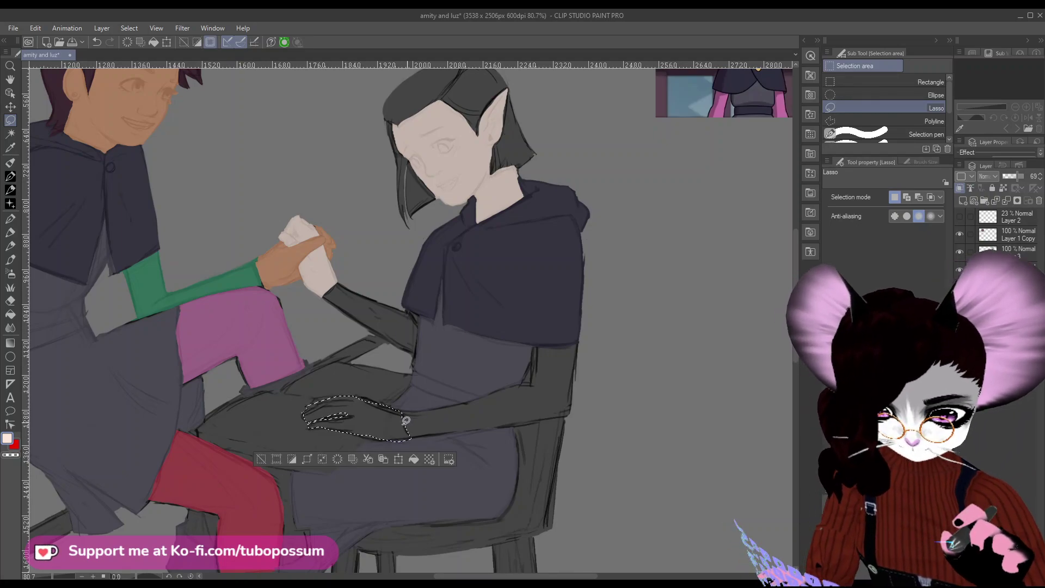
Fill the lassoed resting hand with the pale skin colour and clear the selection.
key("g")
left_click(350, 423)
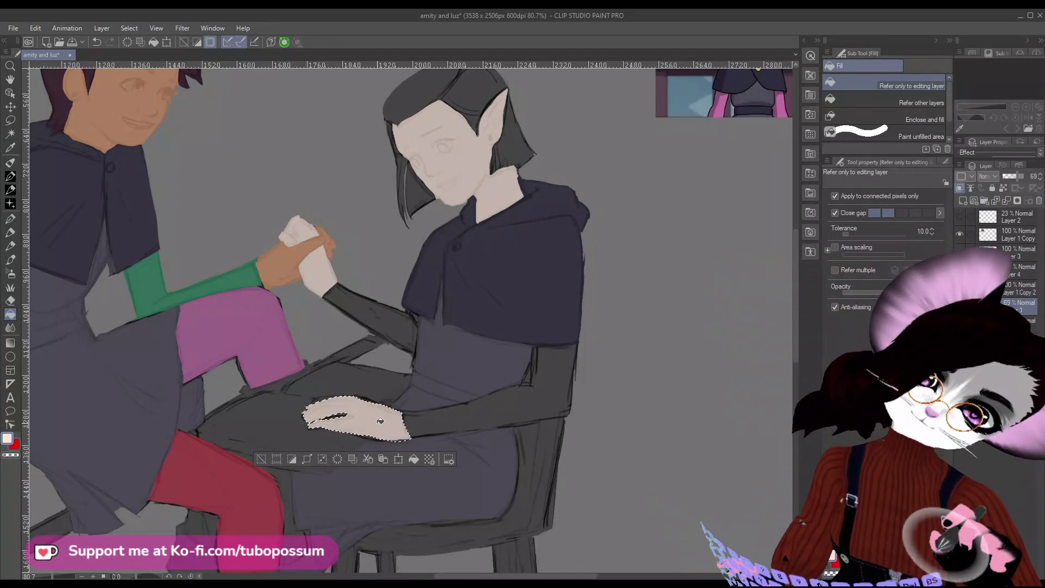
scroll(360, 313, "down", 2)
scroll(360, 313, "down", 1)
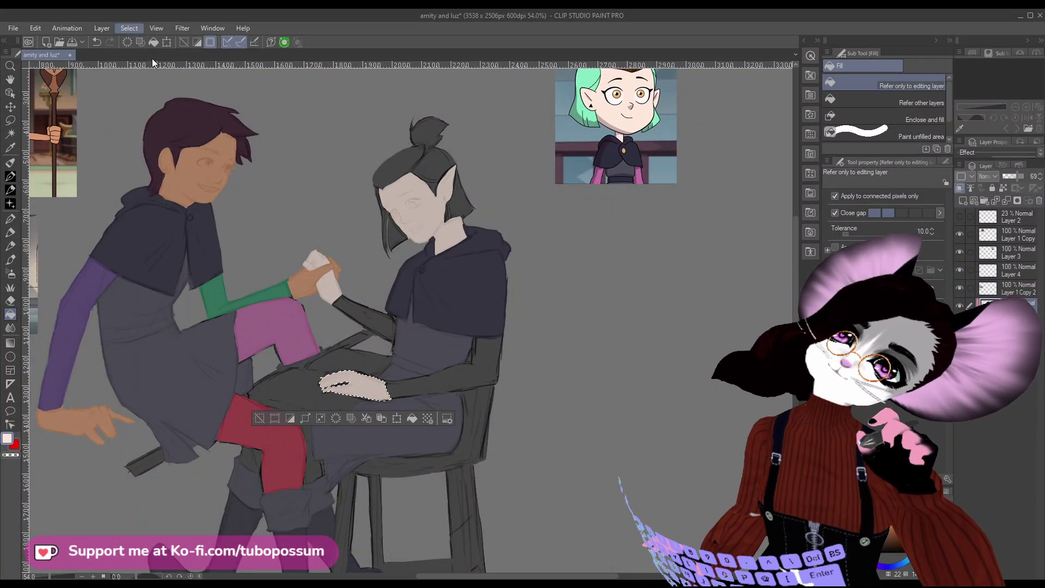
key("ctrl+d")
Sample the light mint green from the side hair in the green-haired character's reference picture.
scroll(426, 368, "down", 4)
scroll(304, 323, "up", 1)
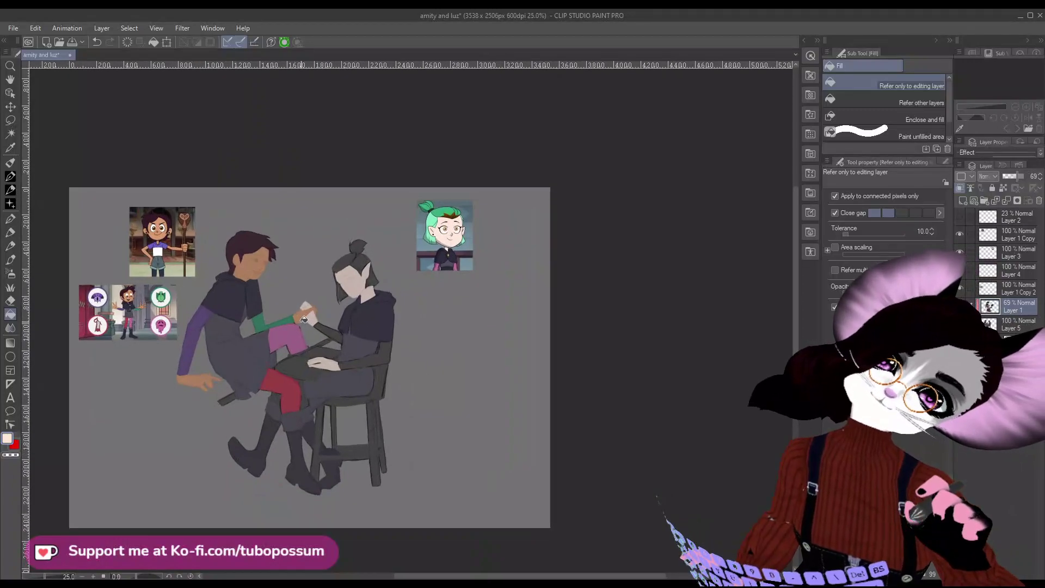
scroll(355, 272, "up", 3)
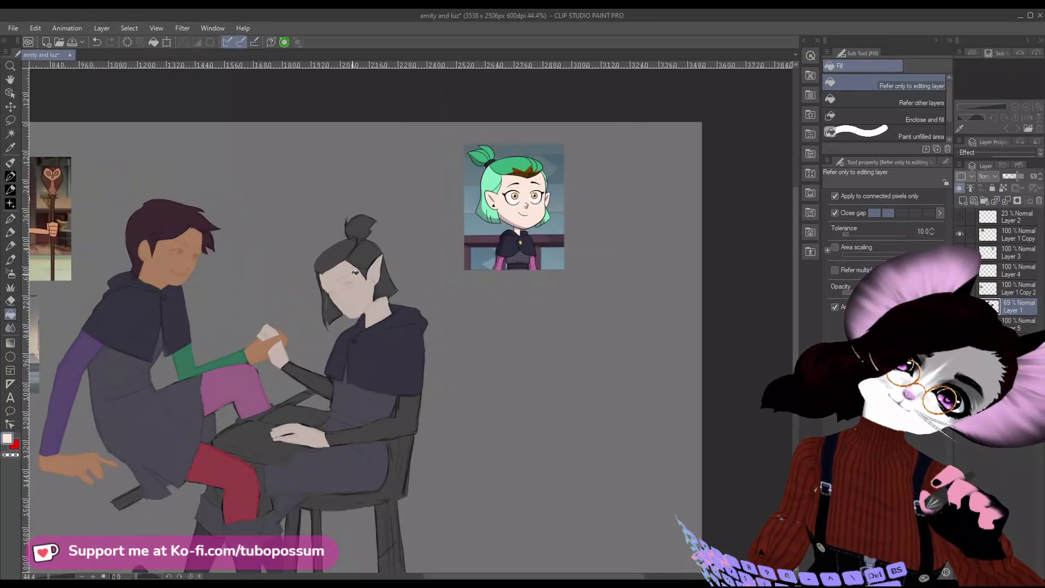
key("i")
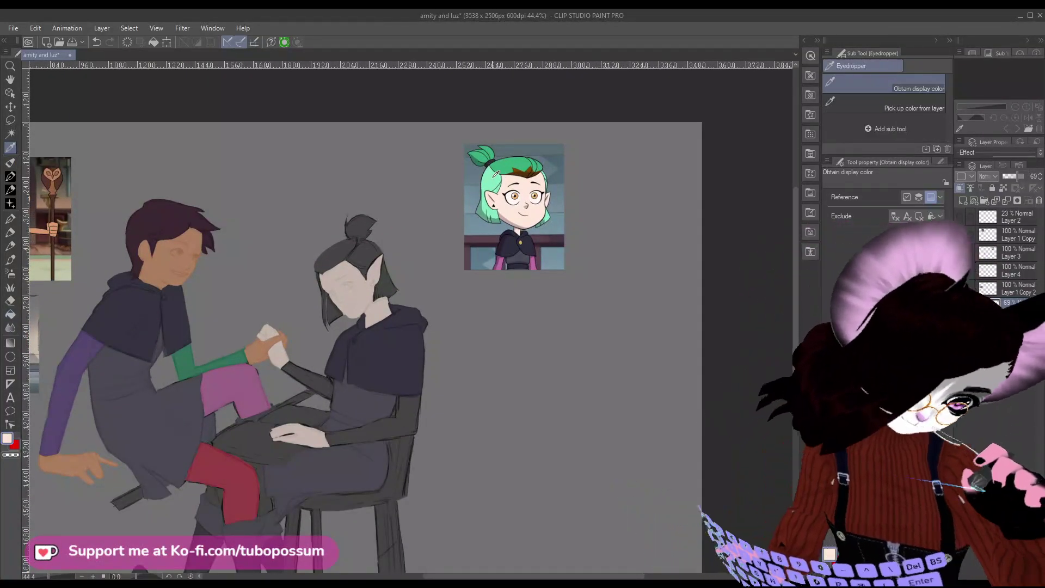
left_click(496, 173)
Lasso the right figure's front strand and the hair around the ear, and fill both with the light mint green.
key("m")
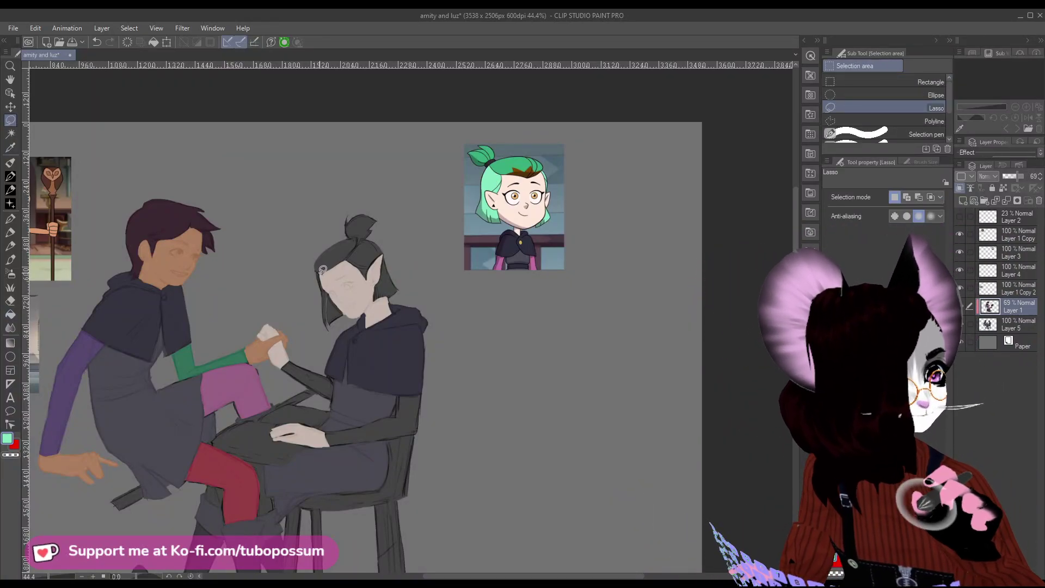
mouse_move(316, 272)
left_mouse_down()
mouse_move(315, 309)
mouse_move(332, 336)
mouse_move(347, 309)
mouse_move(320, 272)
left_mouse_up()
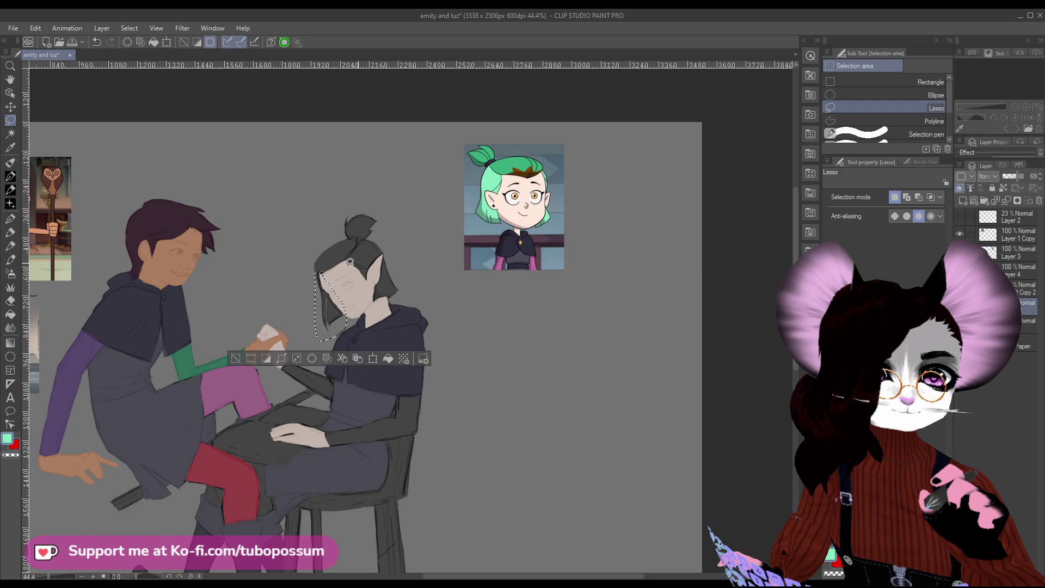
mouse_move(350, 262)
left_mouse_down()
mouse_move(381, 299)
mouse_move(357, 265)
left_mouse_up()
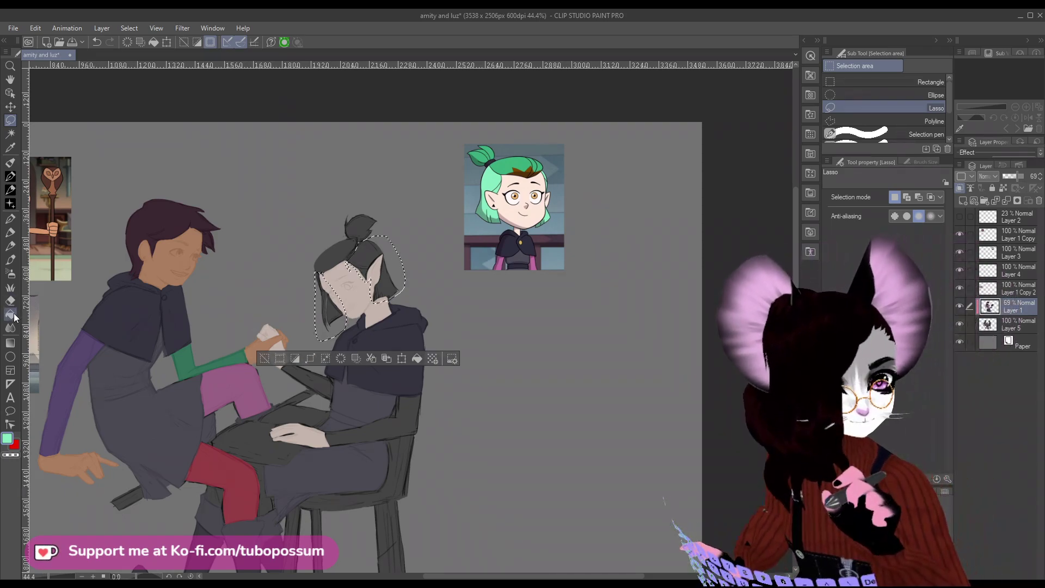
key("g")
left_click(392, 285)
left_click(329, 309)
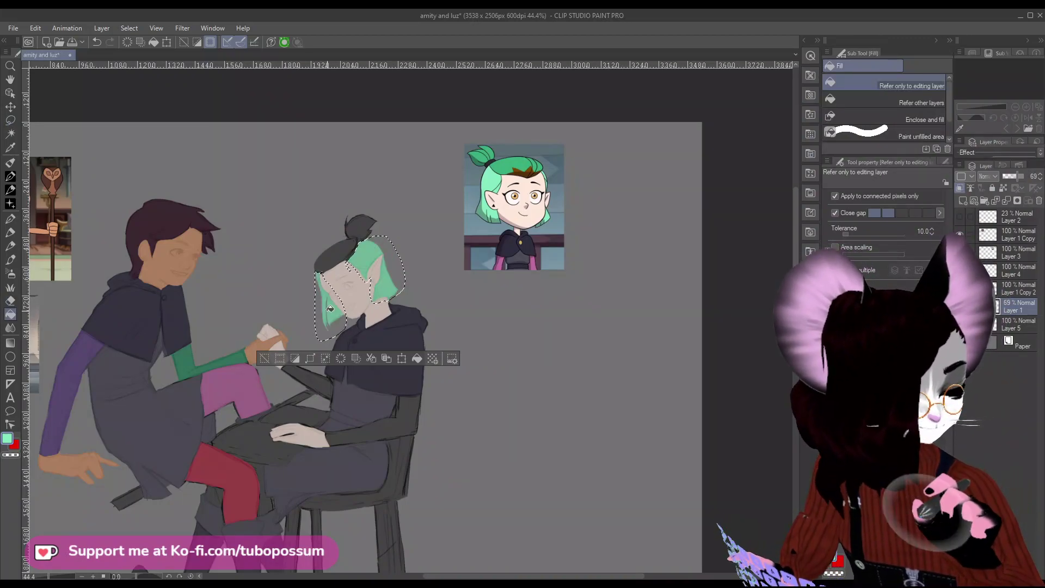
Sample the darker green from the top hair in the green-haired character's reference picture.
scroll(262, 222, "up", 3)
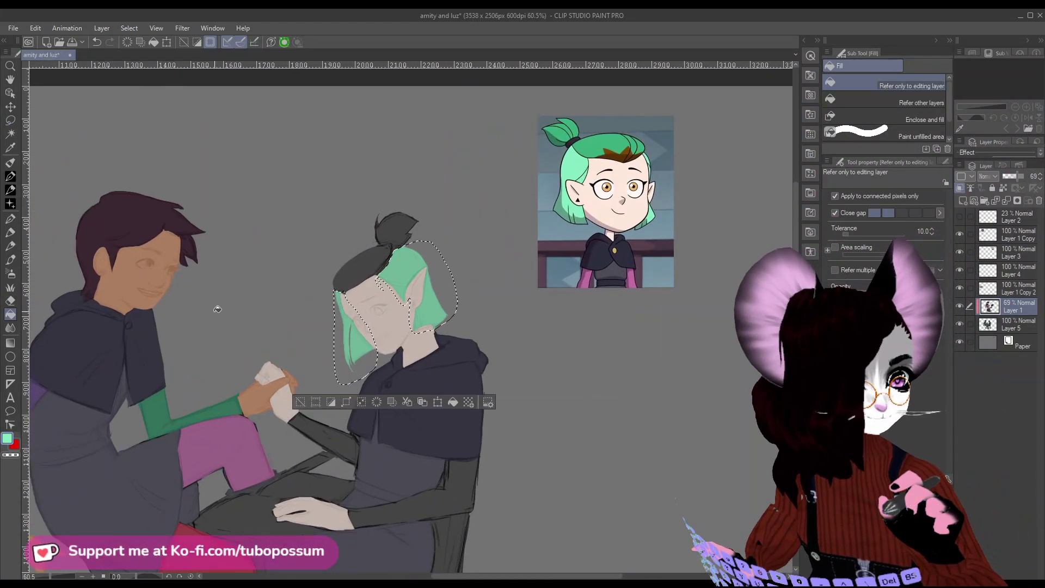
key("i")
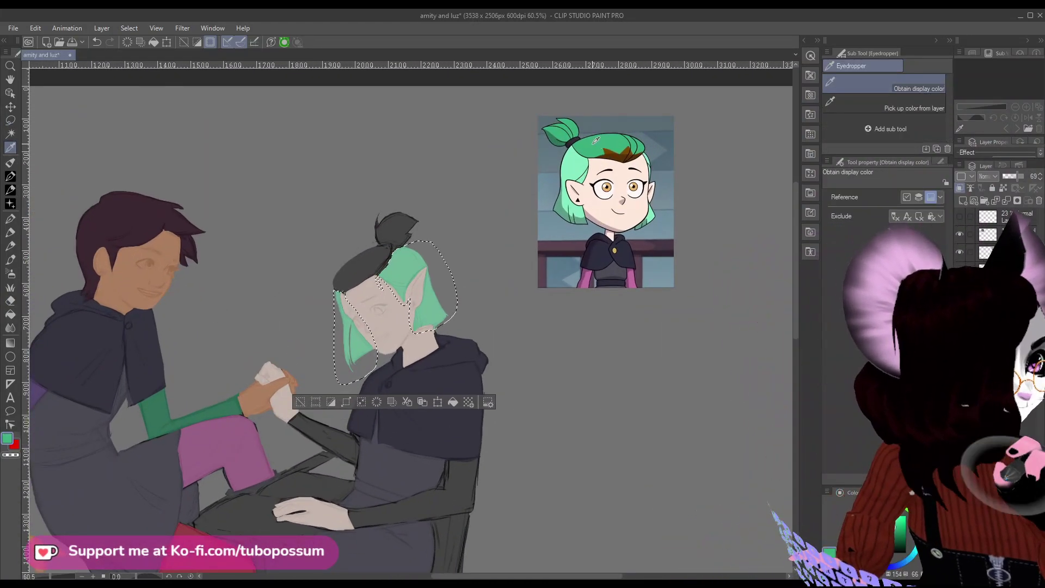
left_click(596, 140)
Replace the selection with a lasso around the right figure's top hair and bun, and fill them with the darker green.
key("m")
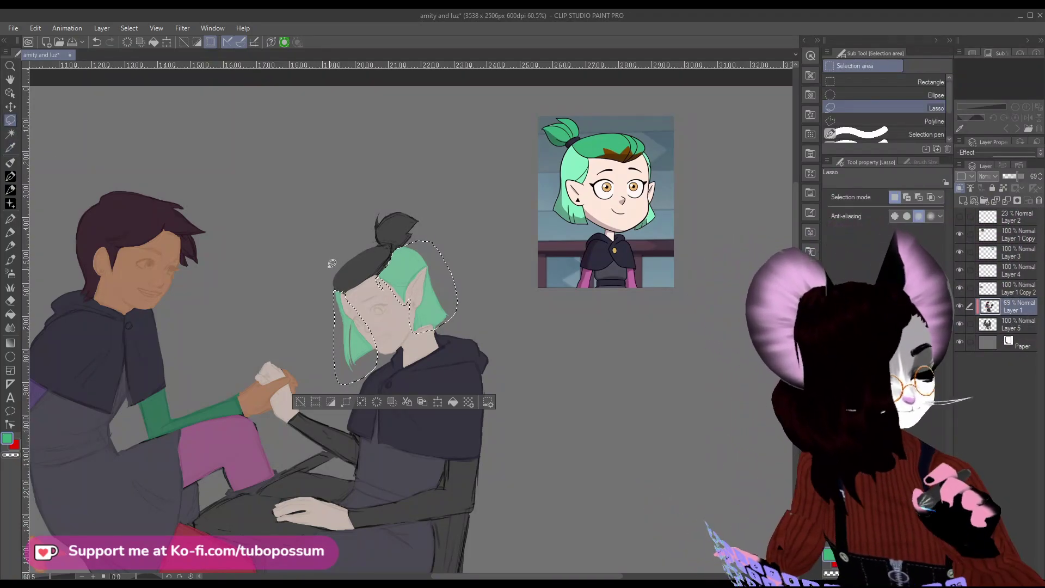
key("ctrl+d")
mouse_move(402, 253)
left_mouse_down()
mouse_move(428, 240)
mouse_move(434, 215)
mouse_move(419, 190)
mouse_move(381, 191)
mouse_move(370, 278)
mouse_move(415, 246)
left_mouse_up()
key("g")
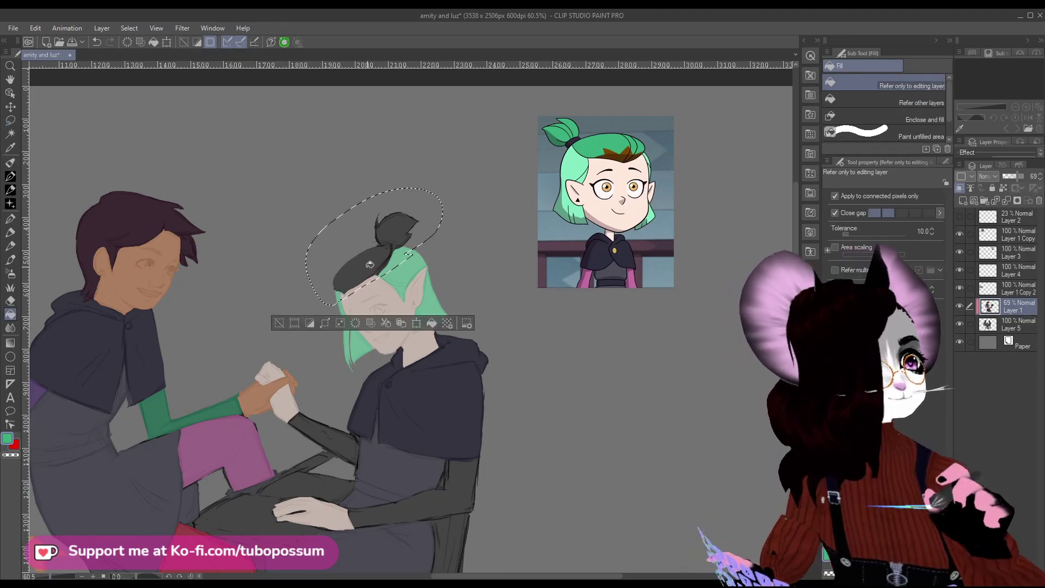
scroll(369, 262, "down", 2)
scroll(415, 202, "up", 1)
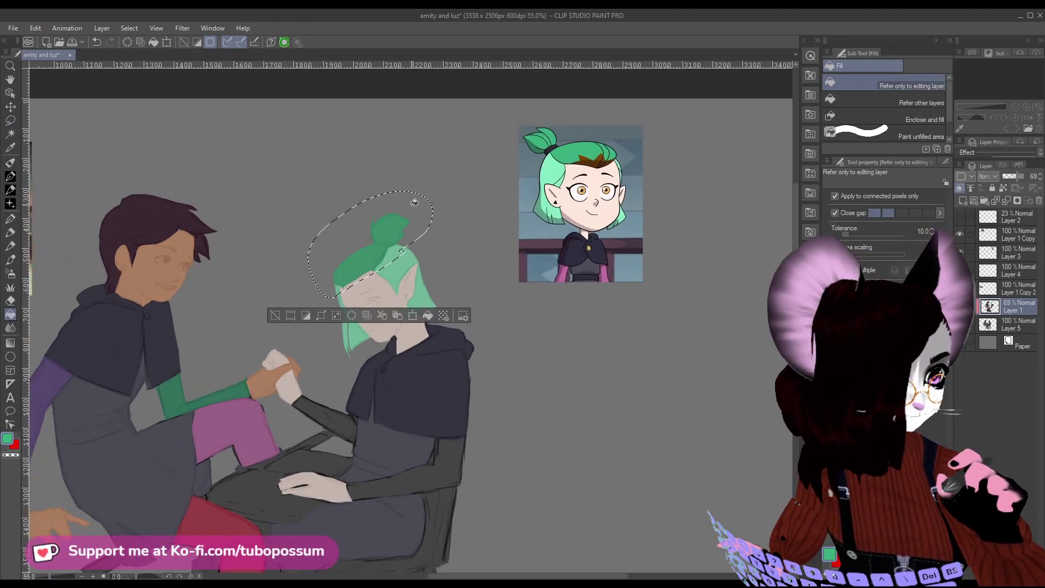
Sample the brown of the hair roots in the green-haired character's reference picture and set the G-pen 2 to size 5.
key("i")
left_click(586, 156)
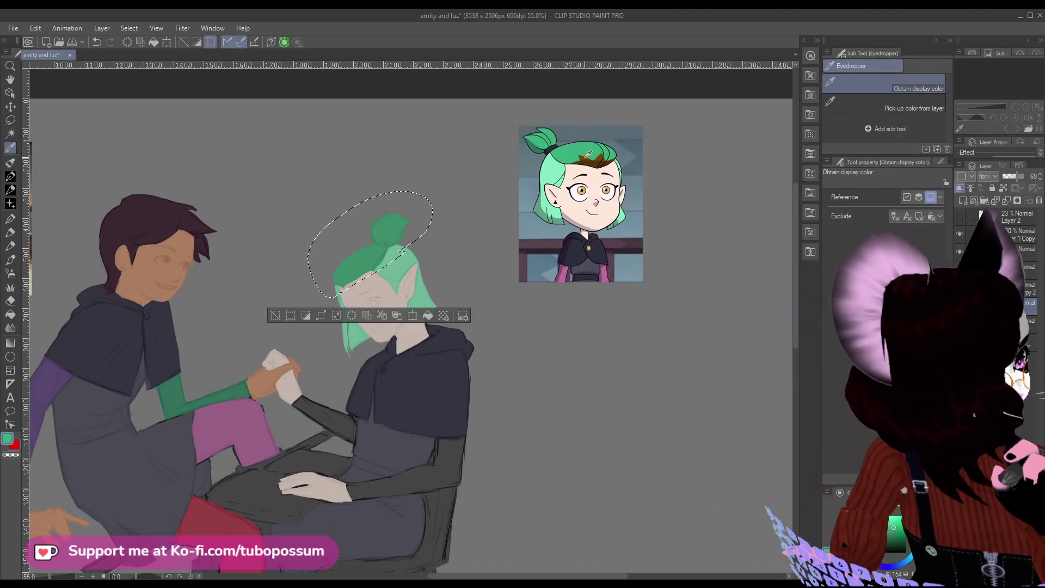
left_click(9, 162)
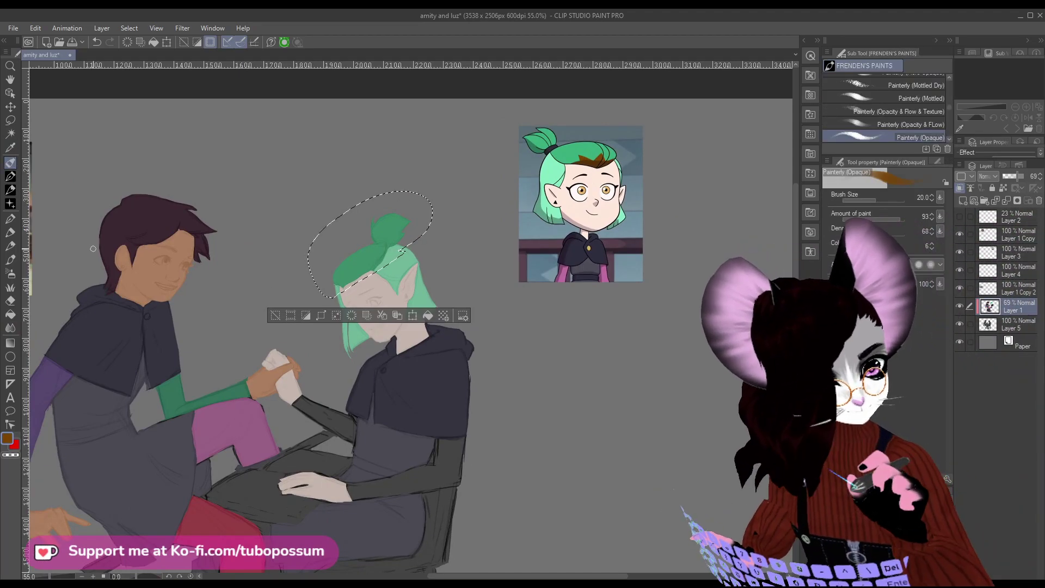
left_click(12, 246)
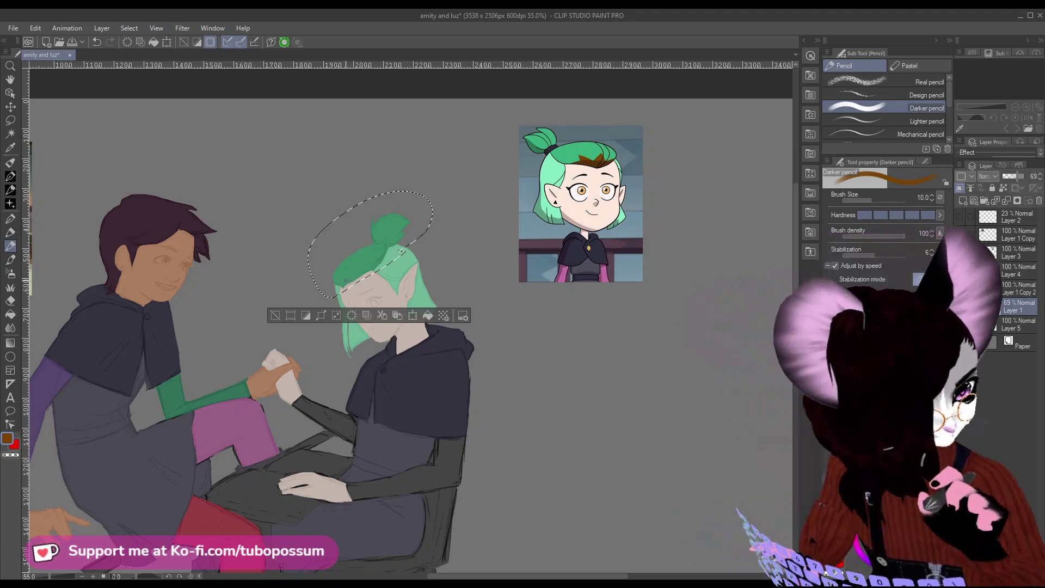
left_click(10, 218)
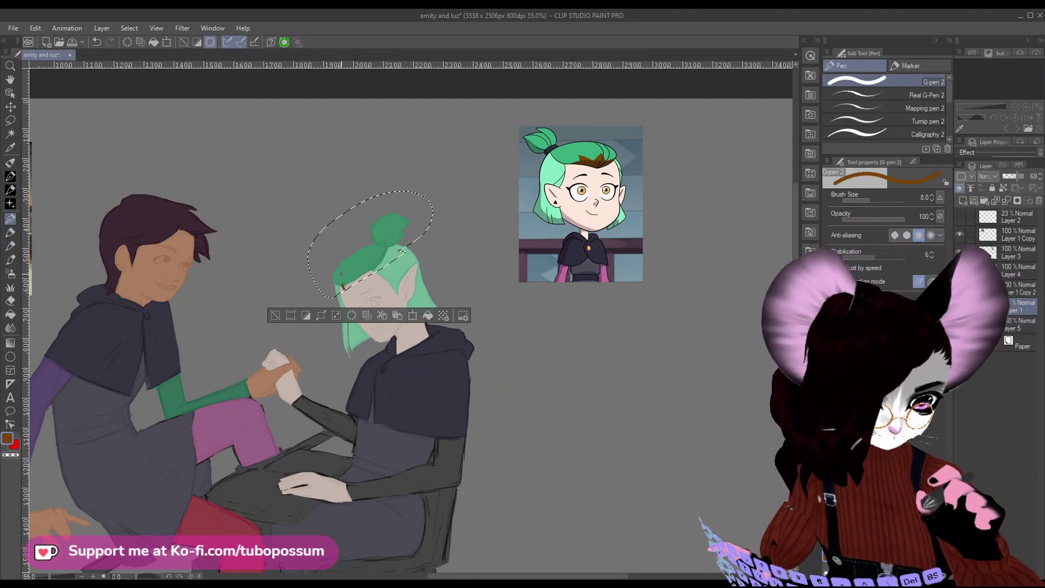
key("bracketleft")
key("bracketleft")
key("bracketleft")
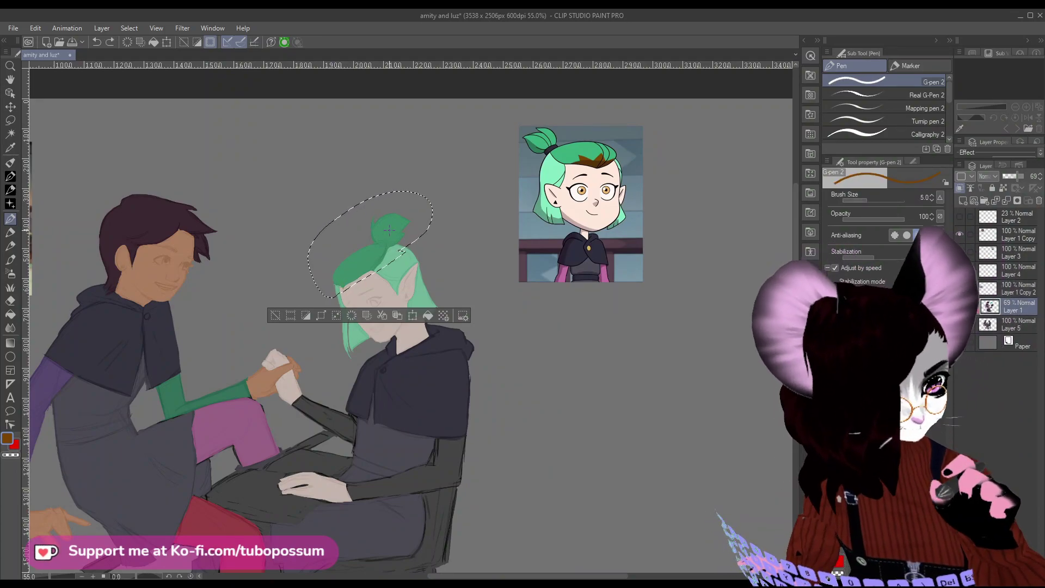
Restrict the selection to the right figure's top hair with Auto select and paint brown roots along the front hairline.
key("w")
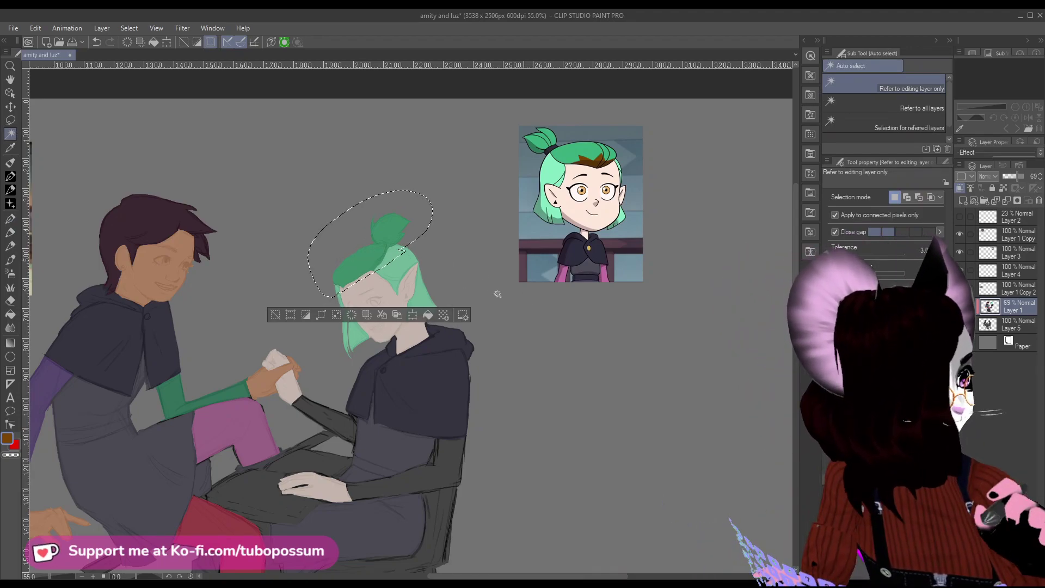
left_click(511, 324)
left_click(366, 263)
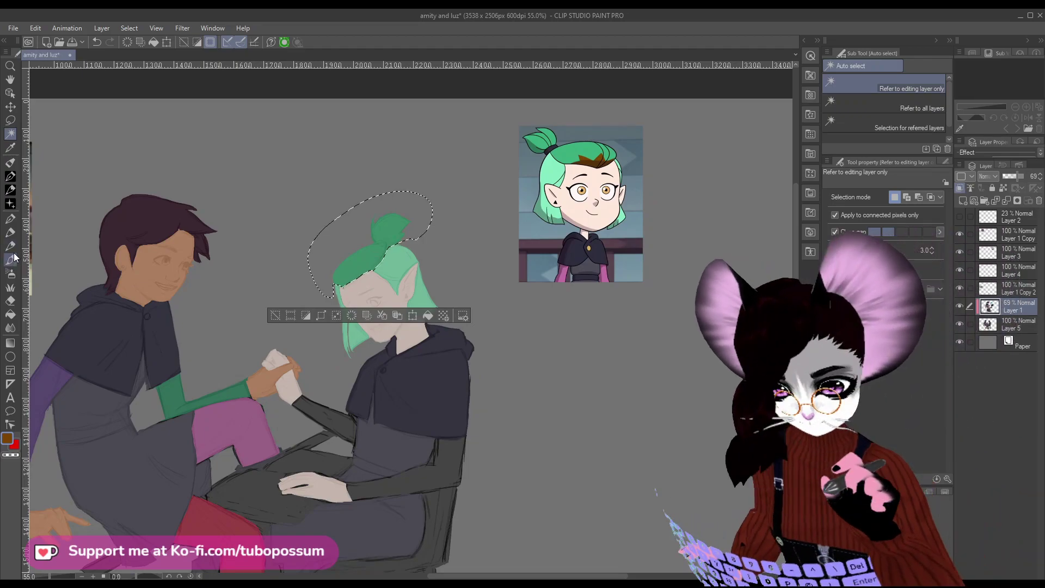
left_click(10, 218)
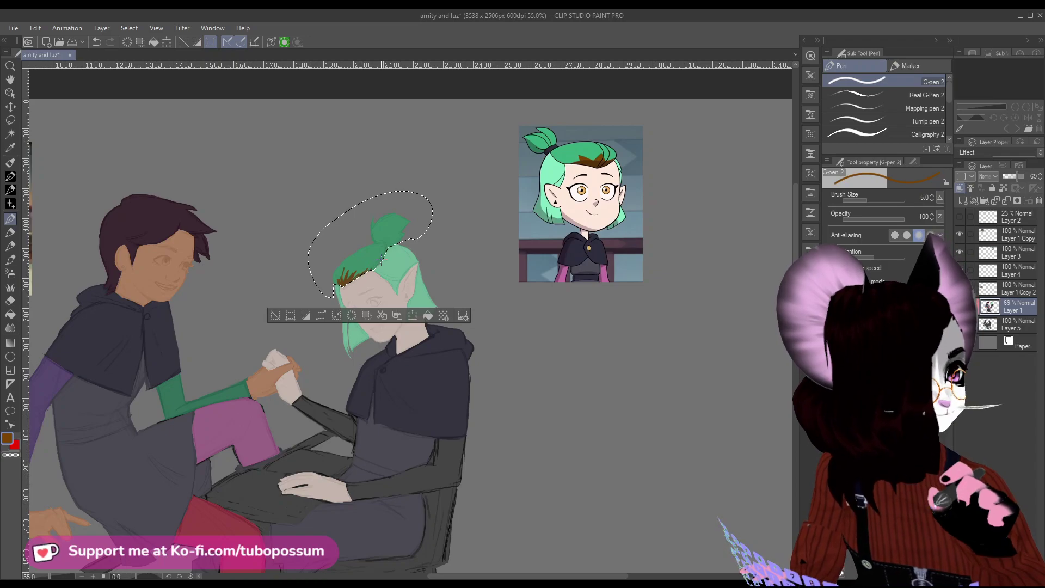
Clear the selection and refine the brown roots at the right figure's hairline with finer G-pen 2 strokes at size 2.5.
scroll(383, 260, "down", 2)
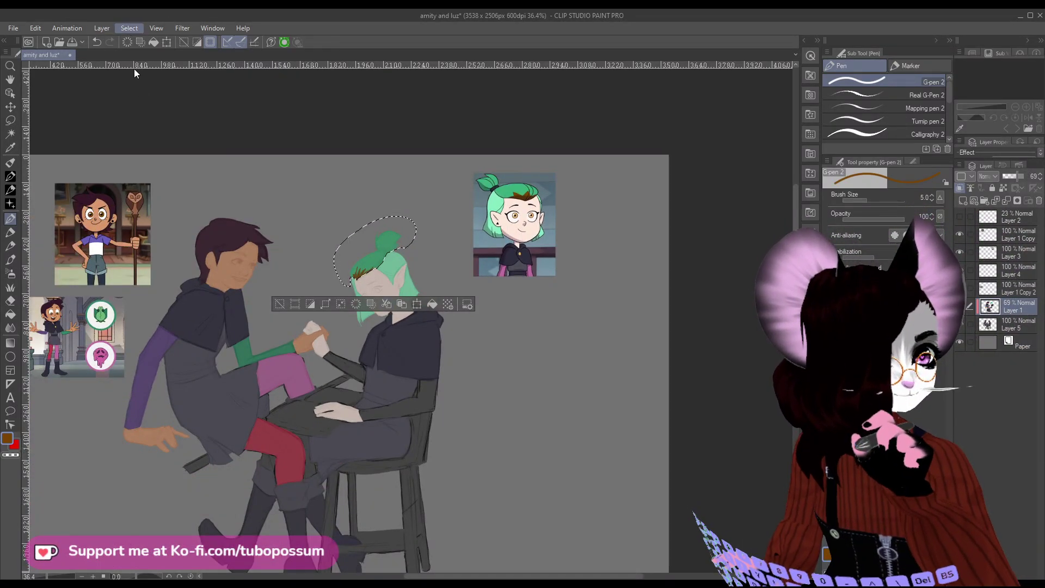
key("ctrl+d")
scroll(325, 273, "up", 4)
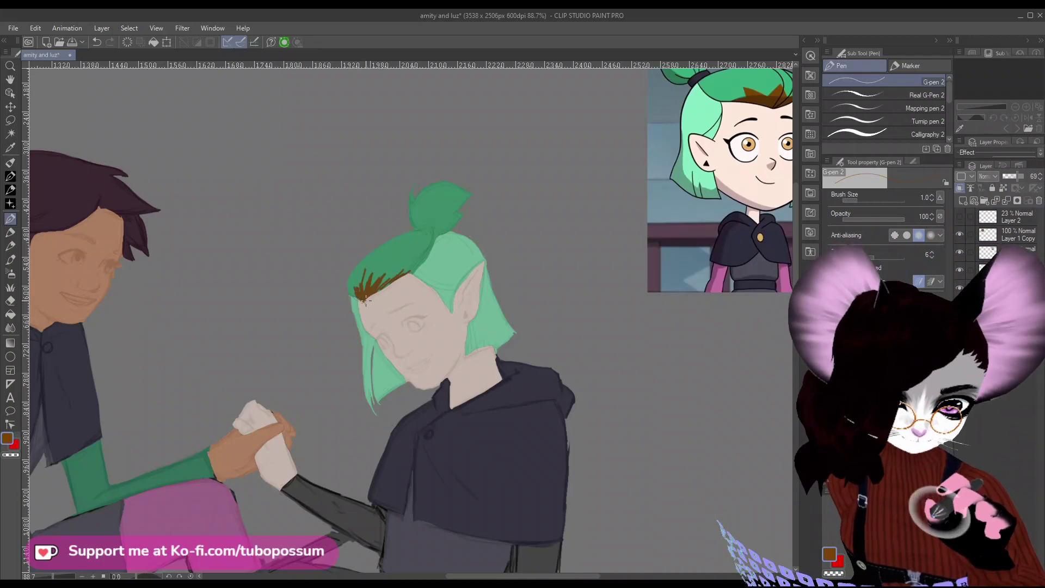
left_click_drag(369, 298, 386, 284)
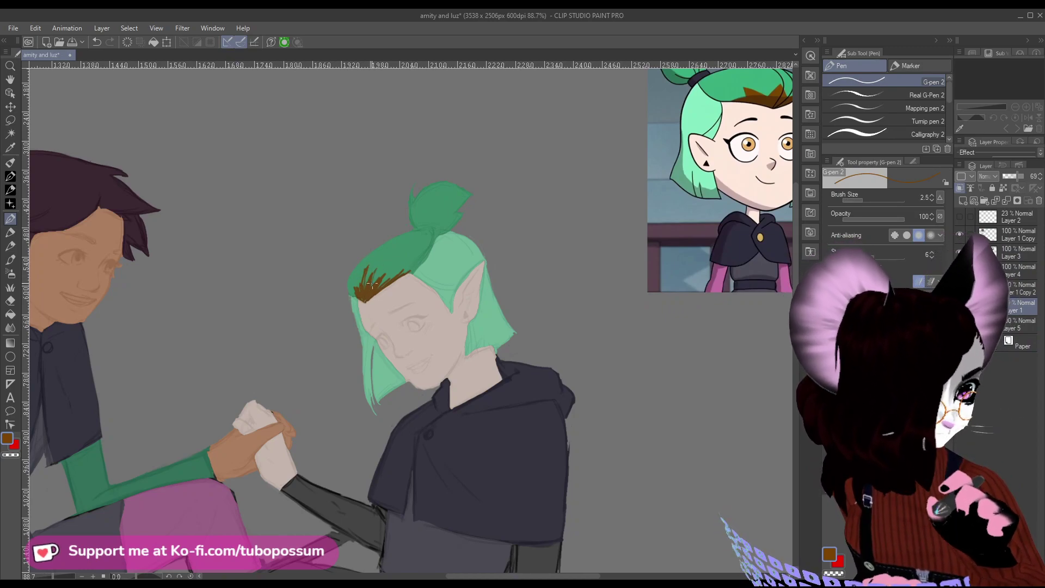
left_click_drag(371, 283, 358, 293)
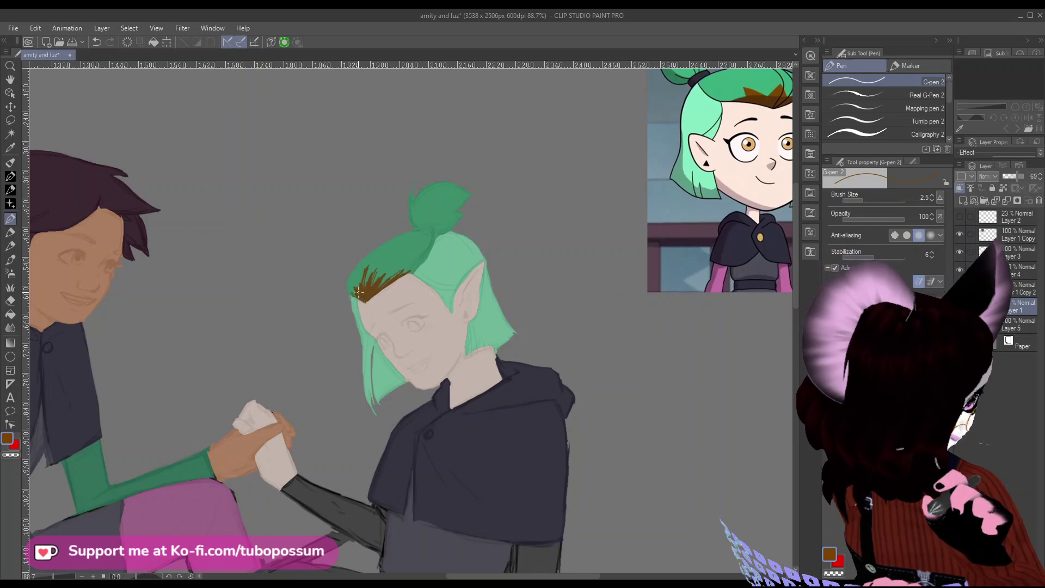
Sample the magenta from the sleeve in the green-haired character's reference picture.
scroll(447, 294, "down", 5)
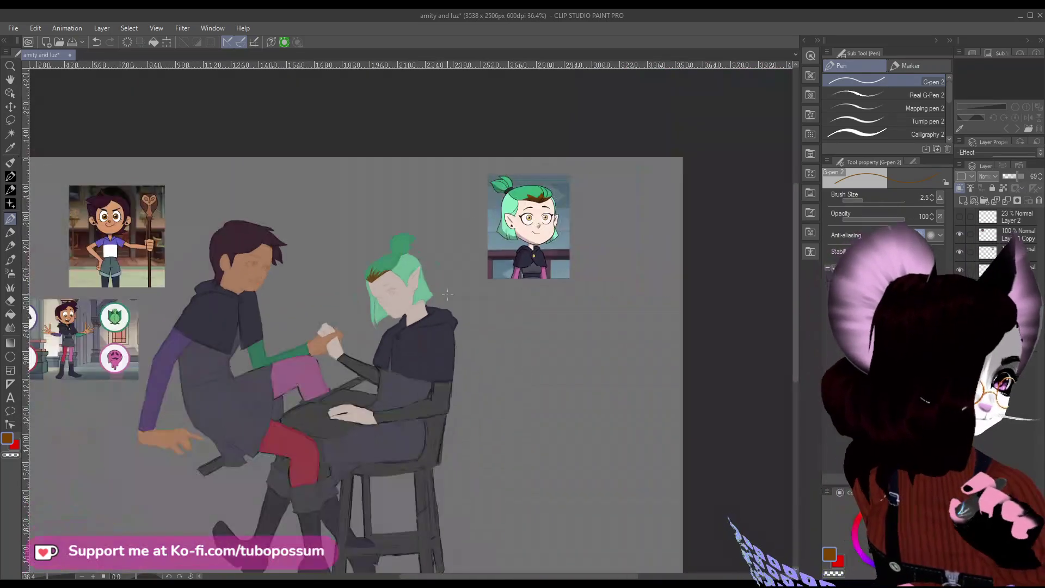
scroll(447, 294, "down", 3)
scroll(565, 185, "up", 4)
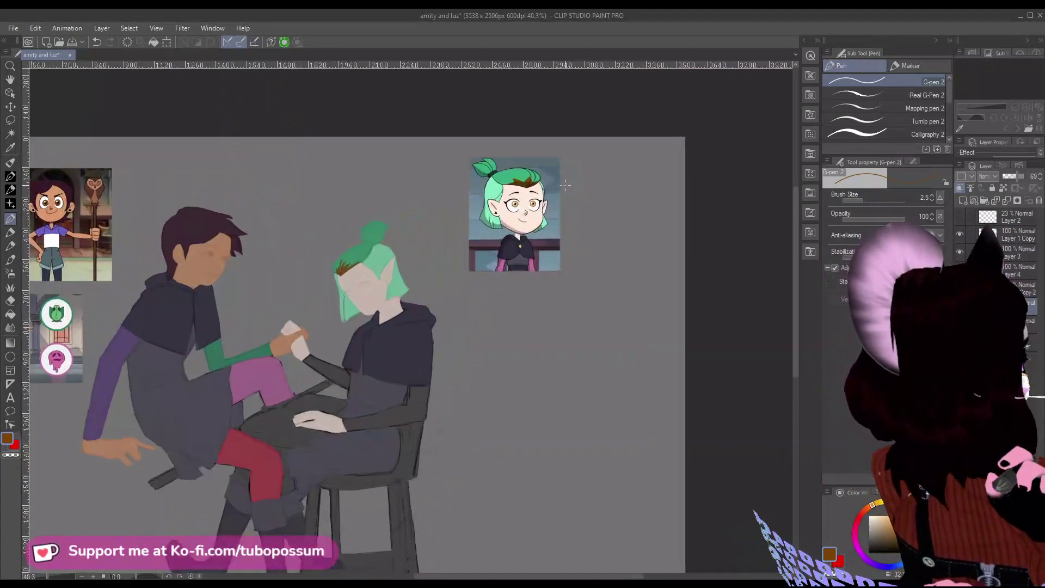
scroll(452, 299, "down", 1)
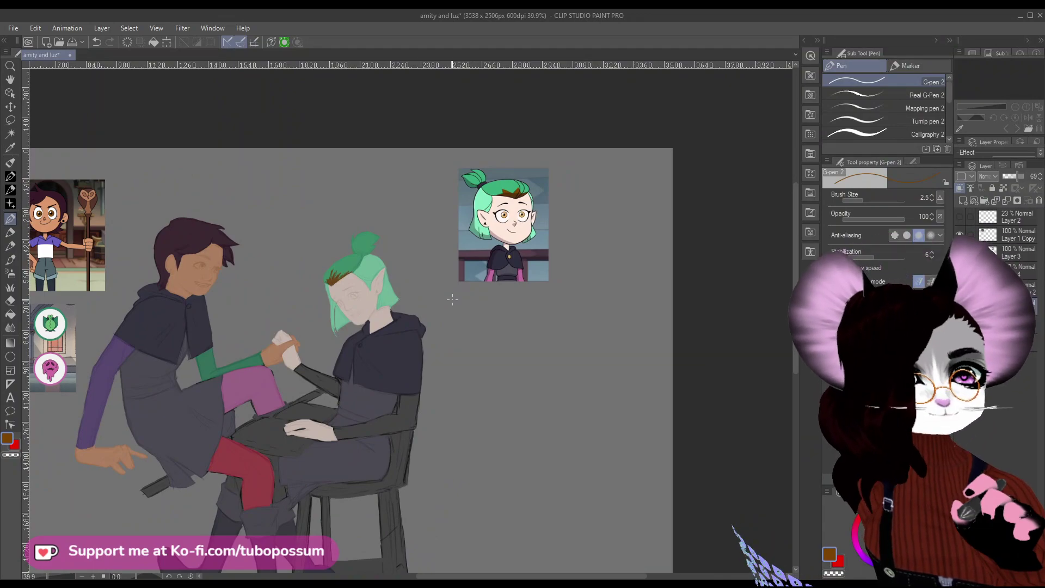
scroll(453, 299, "down", 2)
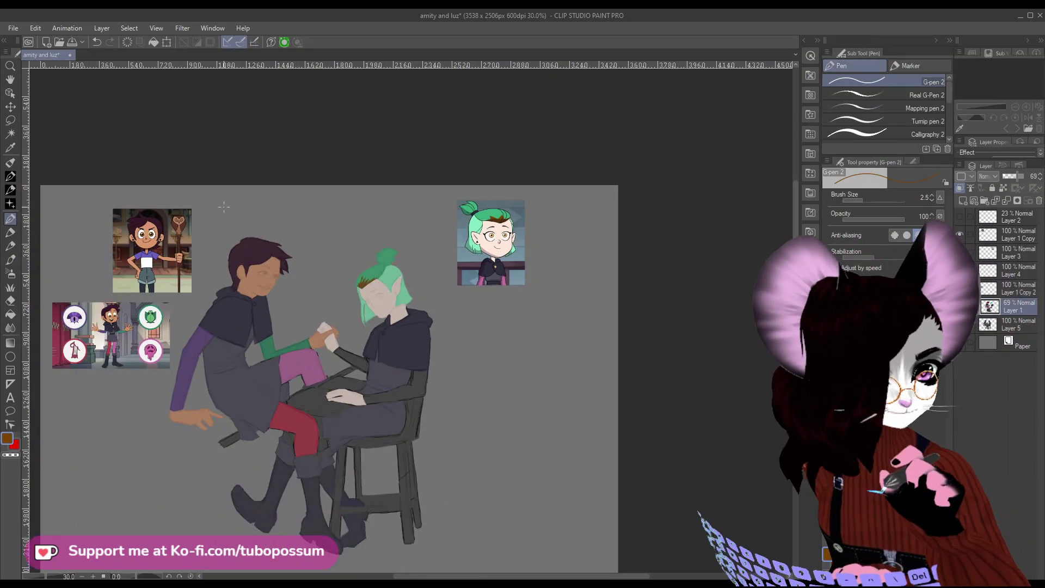
scroll(406, 373, "up", 1)
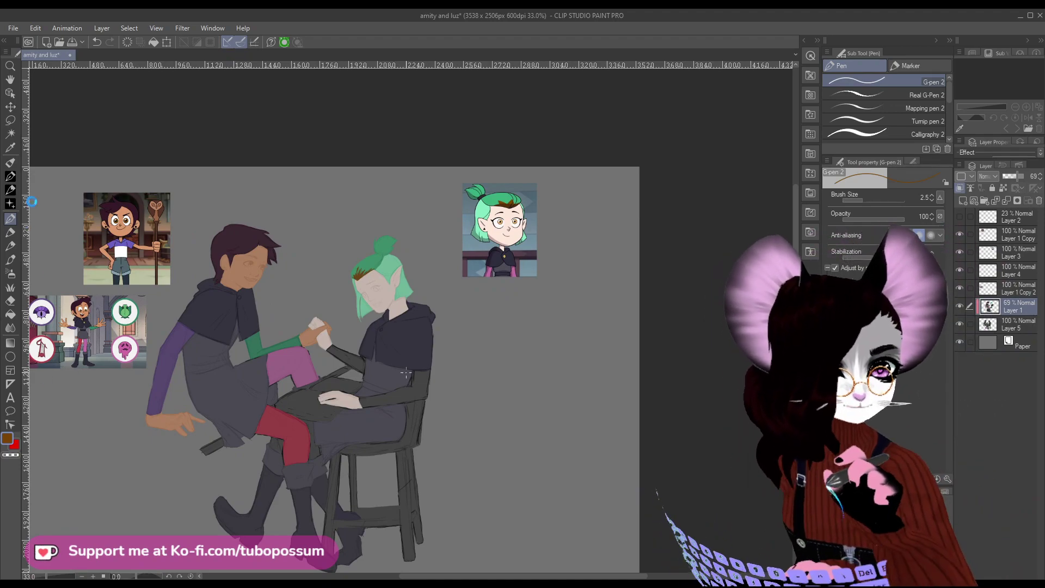
key("i")
scroll(479, 264, "up", 9)
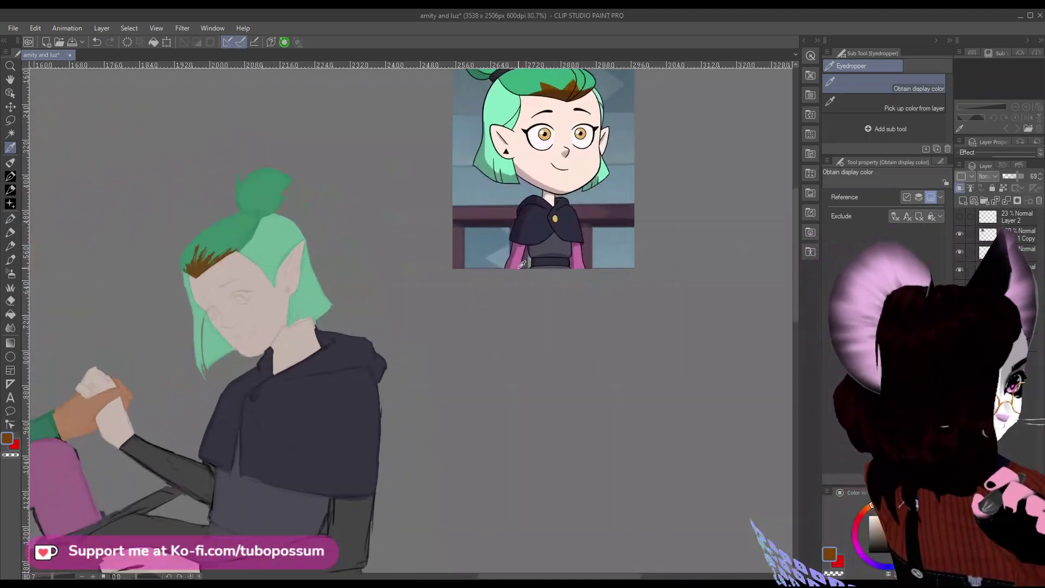
left_click(521, 264)
Try to fill the right figure's raised forearm with the magenta inside a loose lasso selection.
scroll(381, 324, "down", 10)
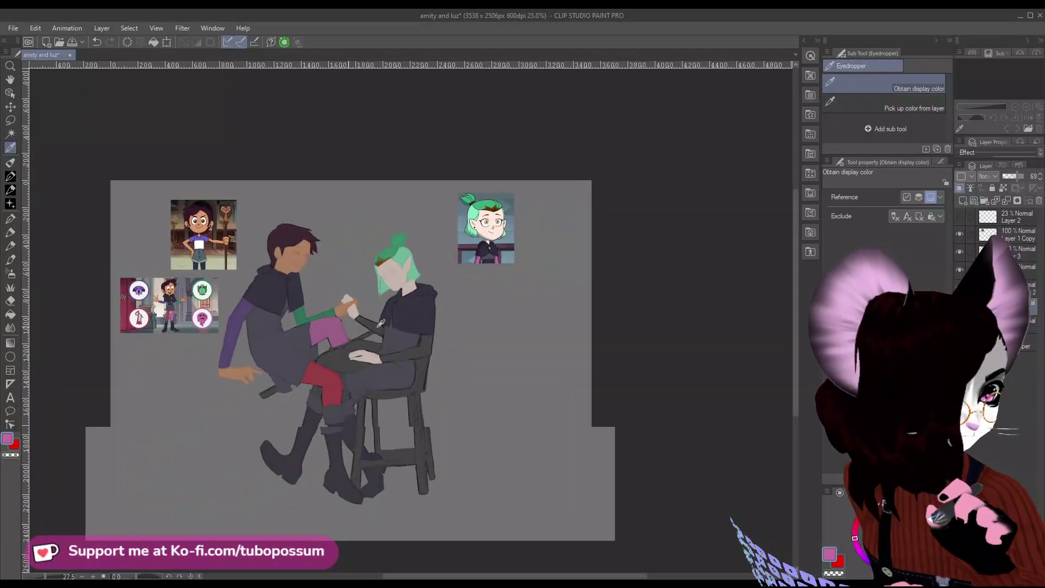
scroll(381, 324, "up", 3)
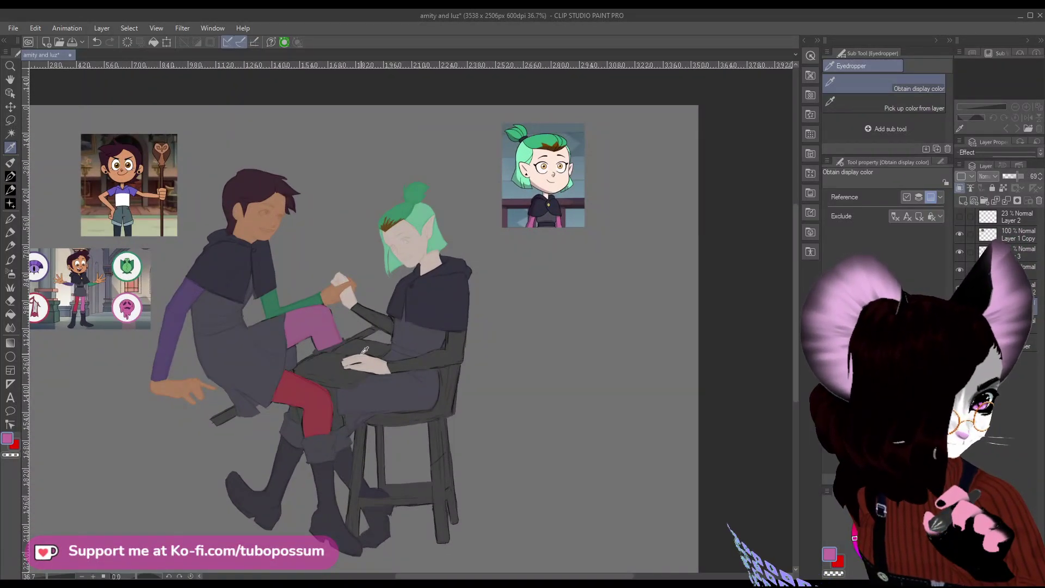
key("m")
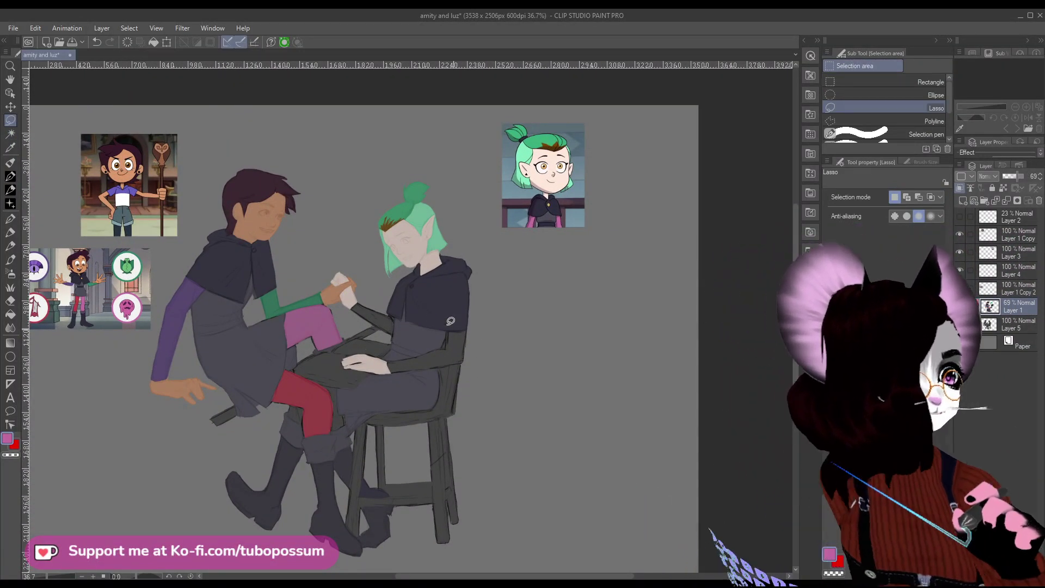
left_click_drag(362, 297, 394, 337)
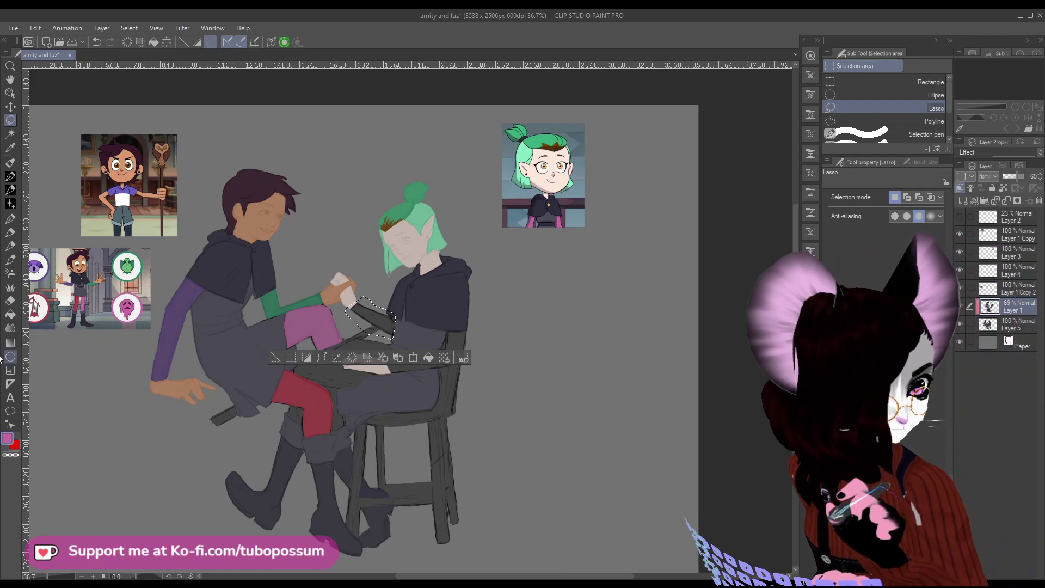
left_click(10, 314)
left_click(376, 315)
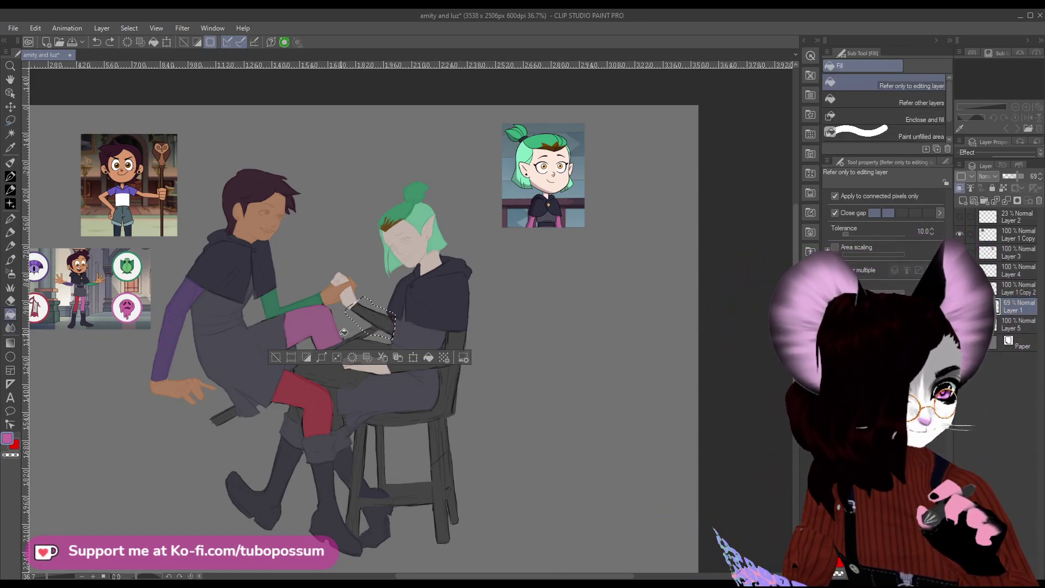
left_click(10, 119)
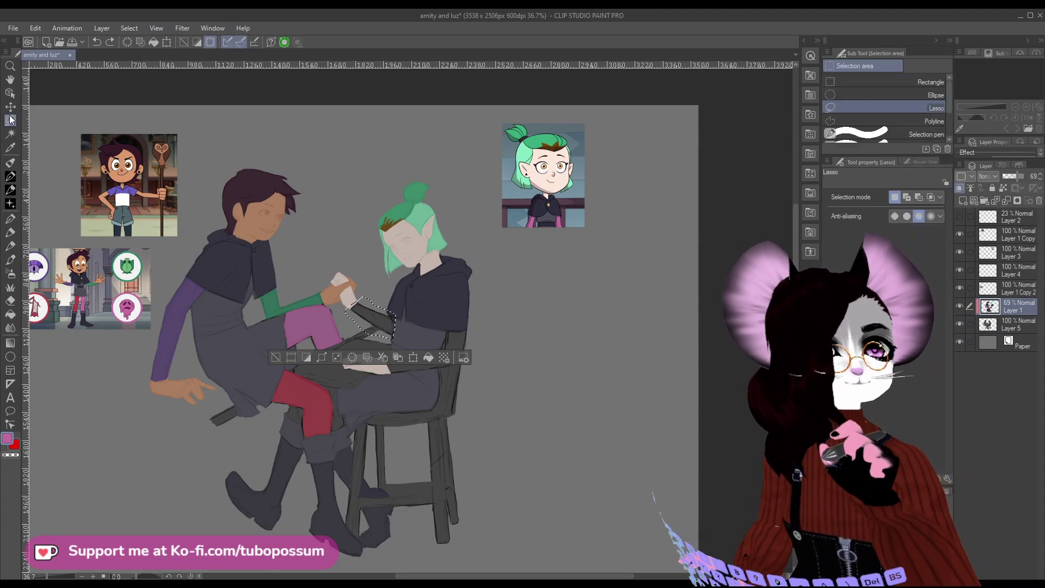
left_click(375, 282)
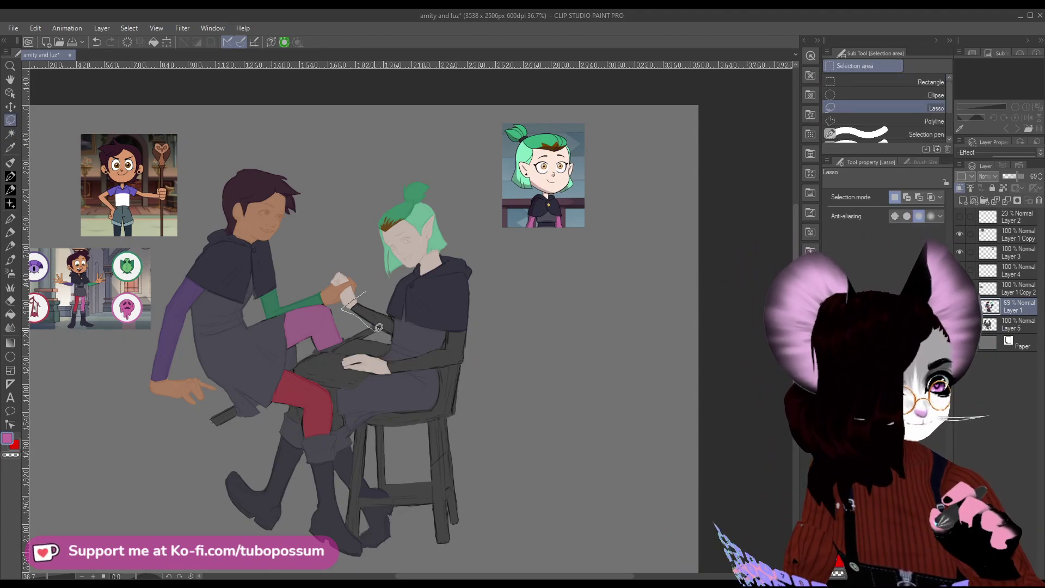
Lasso closely around the right figure's raised forearm, fill the sleeve with the magenta and clear the selection.
left_click_drag(378, 327, 348, 296)
left_click(353, 307)
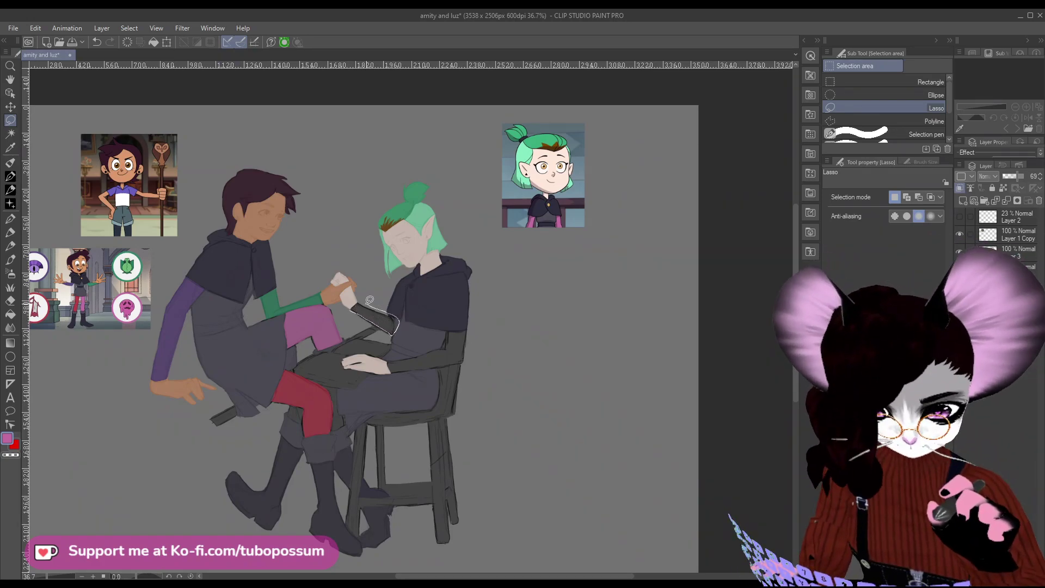
left_click_drag(354, 301, 352, 304)
key("g")
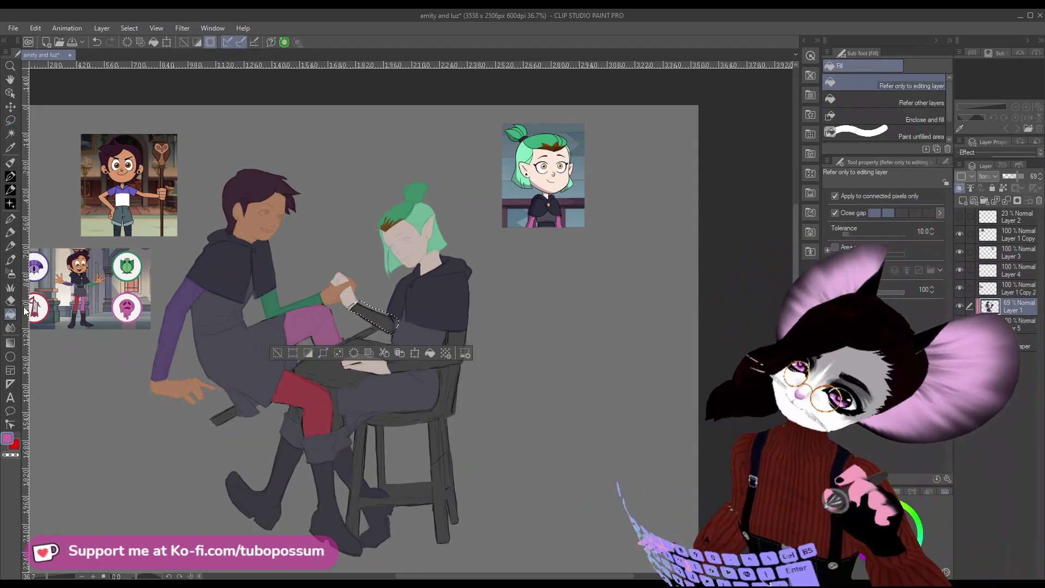
left_click(388, 316)
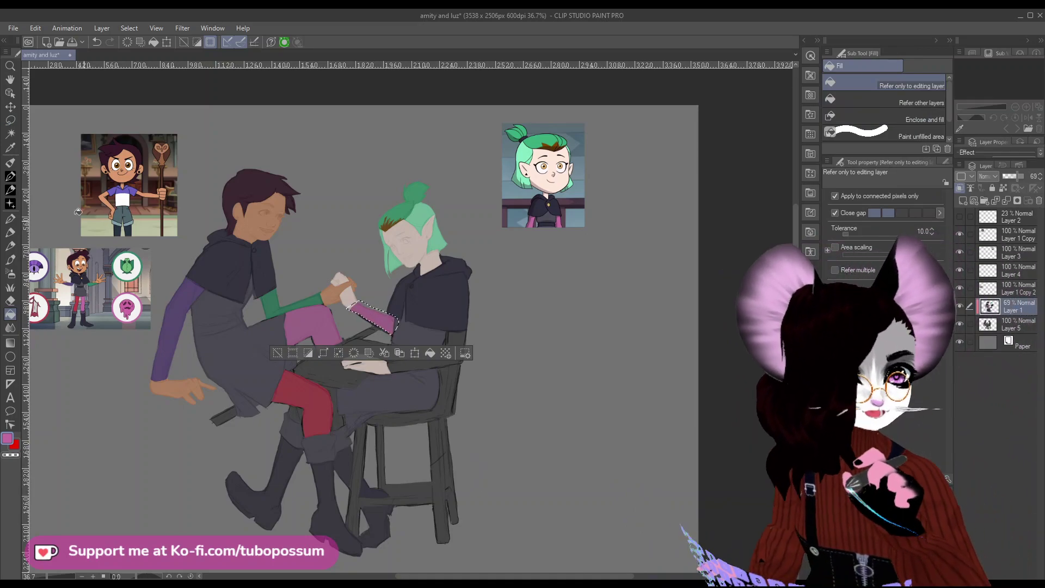
key("w")
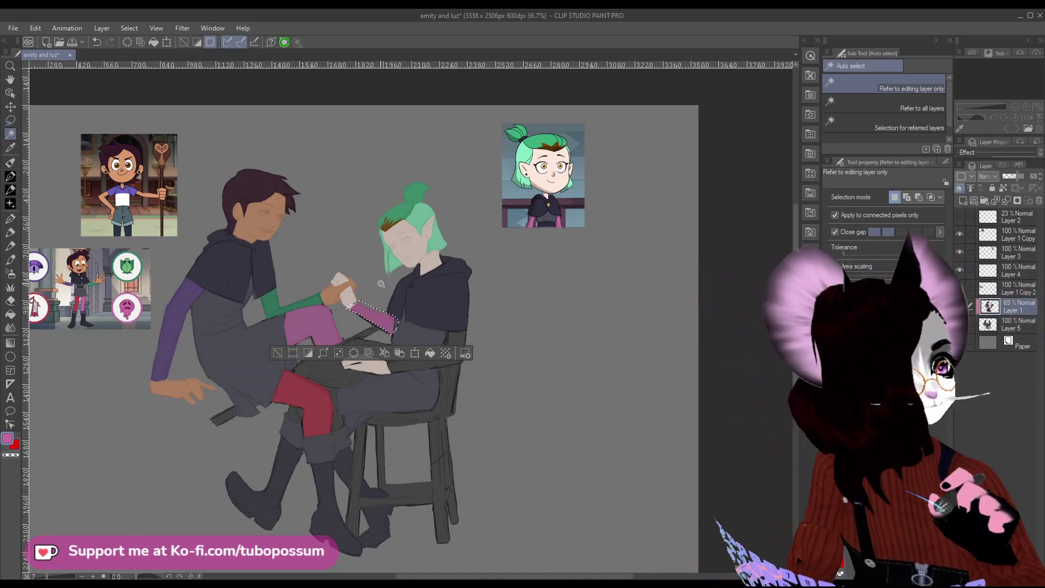
key("ctrl+d")
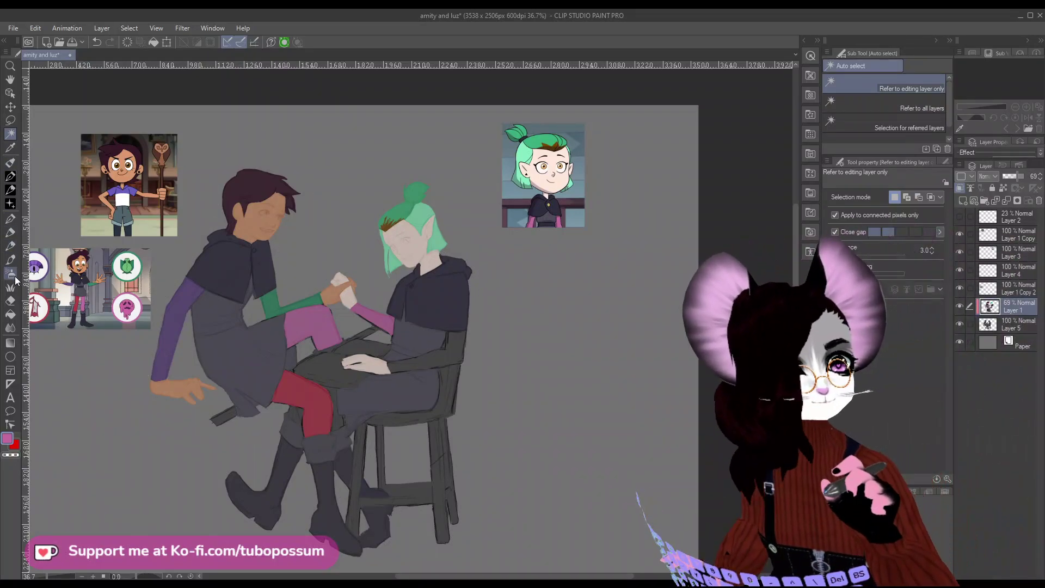
Lasso the right figure's other arm resting on the lap, fill its sleeve with the magenta and clear the selection.
key("b")
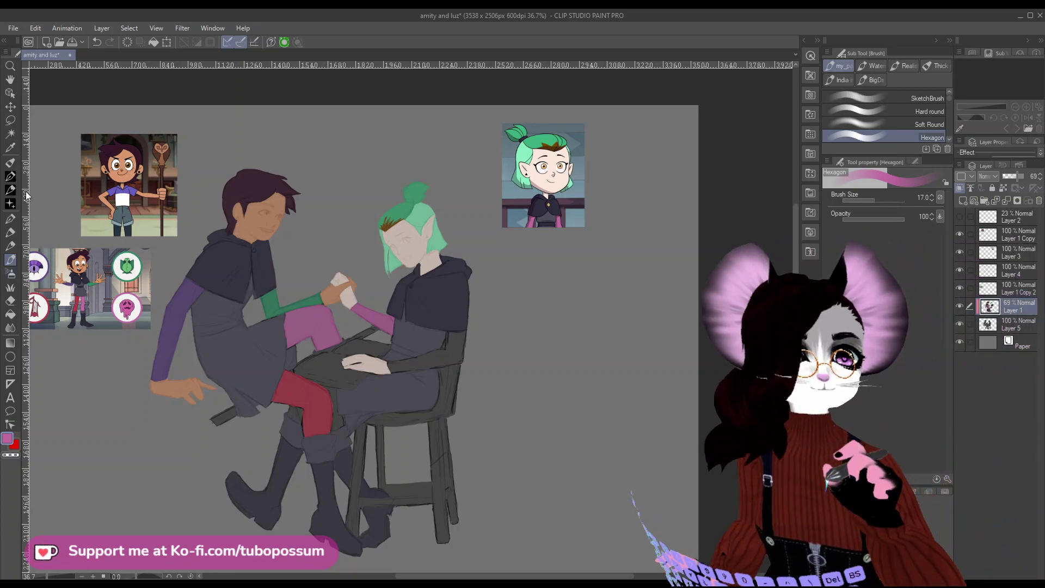
key("m")
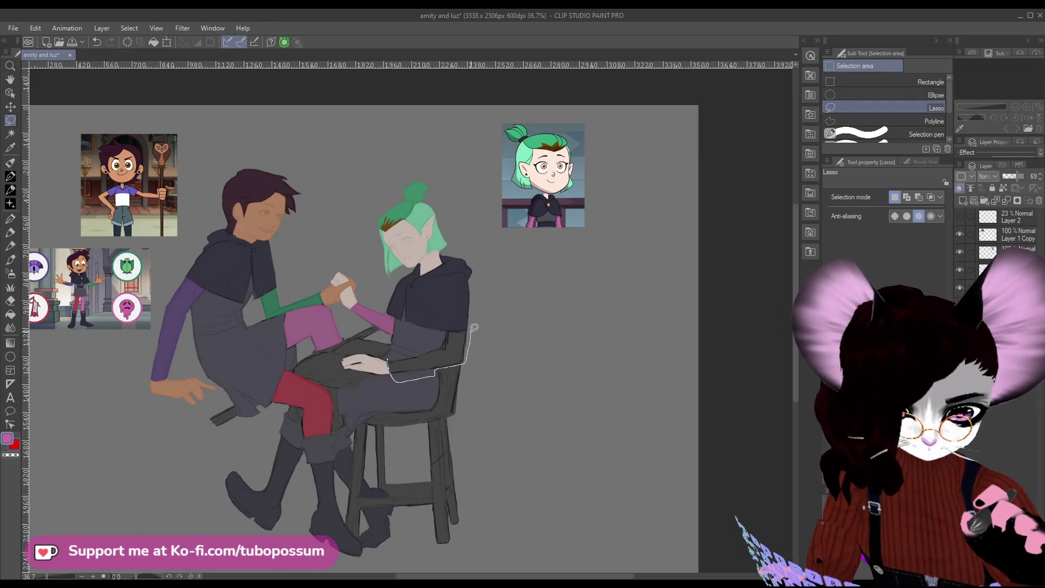
mouse_move(474, 327)
left_mouse_down()
mouse_move(447, 346)
mouse_move(390, 358)
left_mouse_up()
key("g")
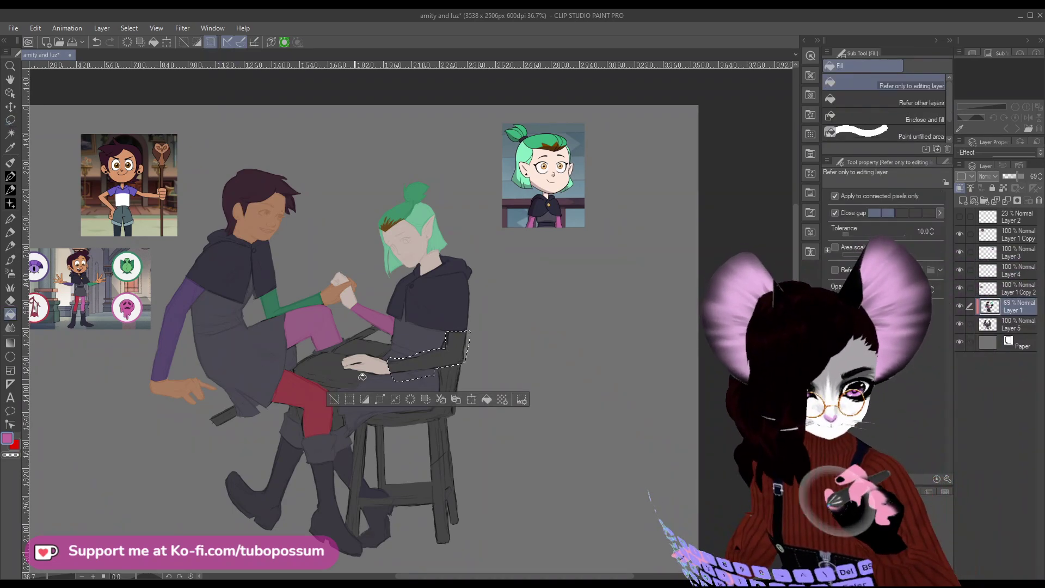
left_click(456, 352)
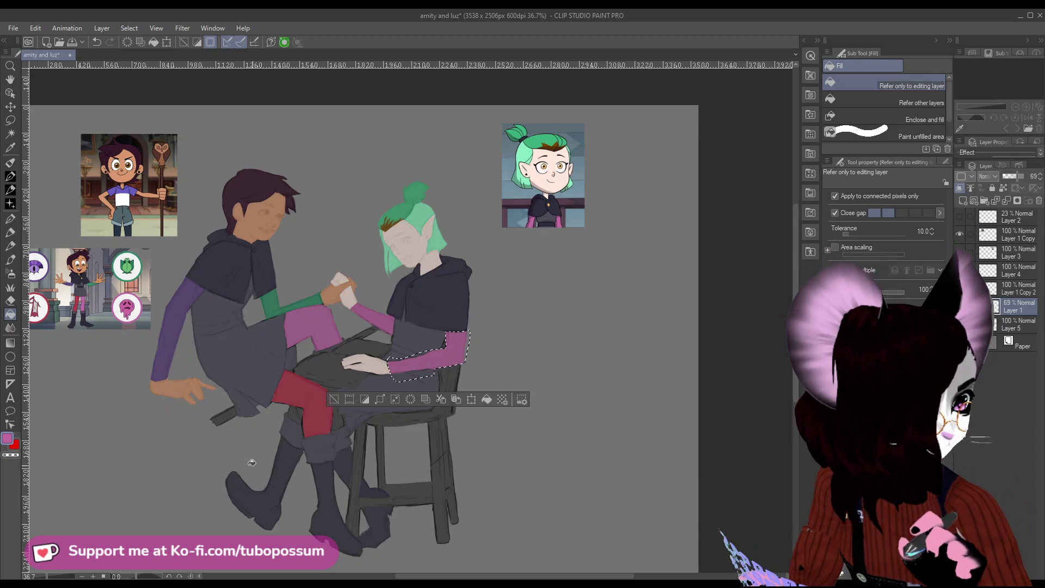
key("m")
key("ctrl+d")
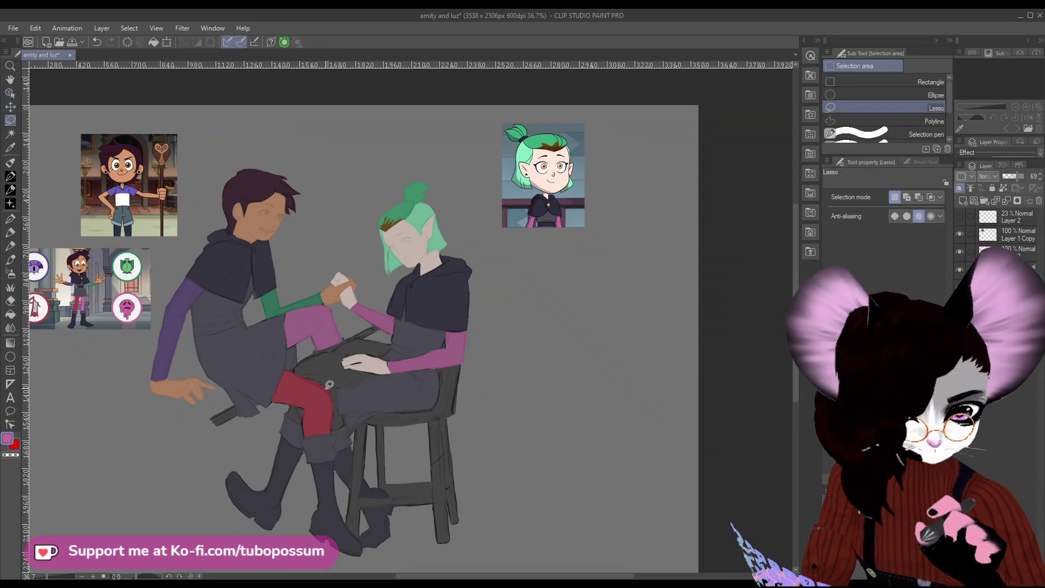
Lasso the right figure's leg areas on both sides of the red legging, fill them with magenta and clear the selection.
mouse_move(330, 385)
left_mouse_down()
mouse_move(347, 420)
mouse_move(334, 427)
mouse_move(320, 388)
left_mouse_up()
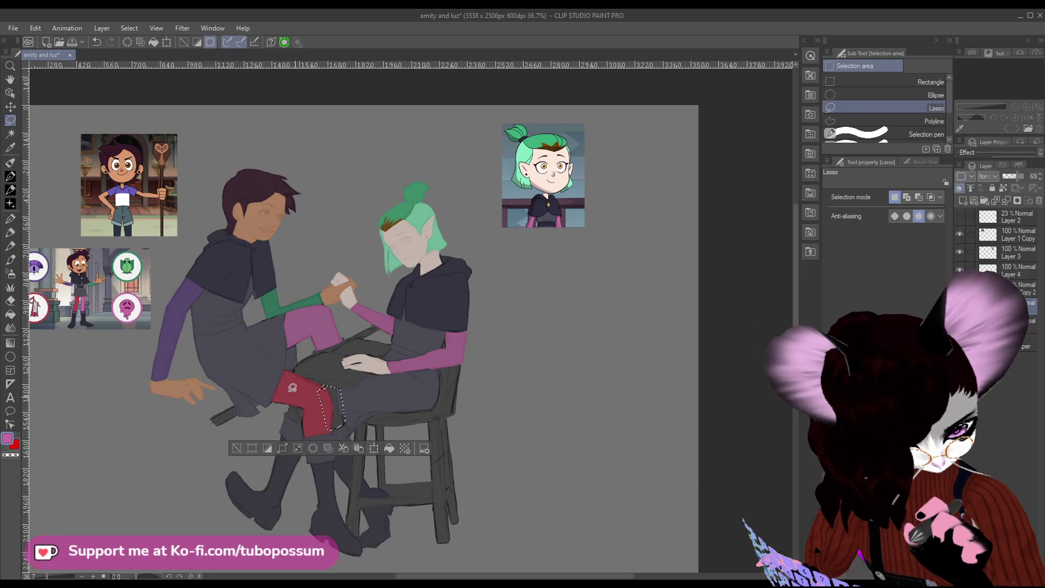
left_click_drag(293, 387, 293, 387)
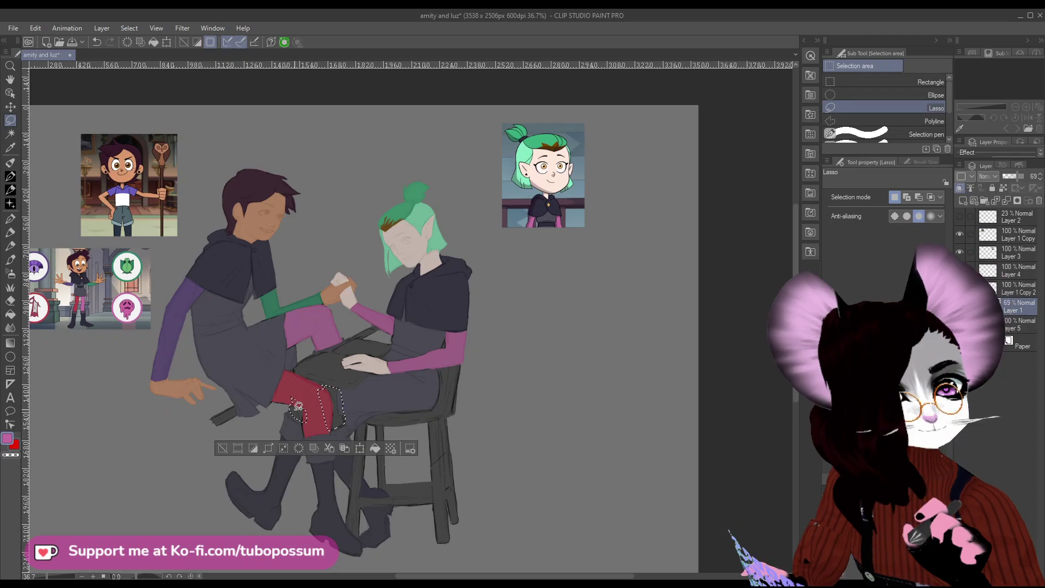
left_click_drag(294, 405, 295, 403)
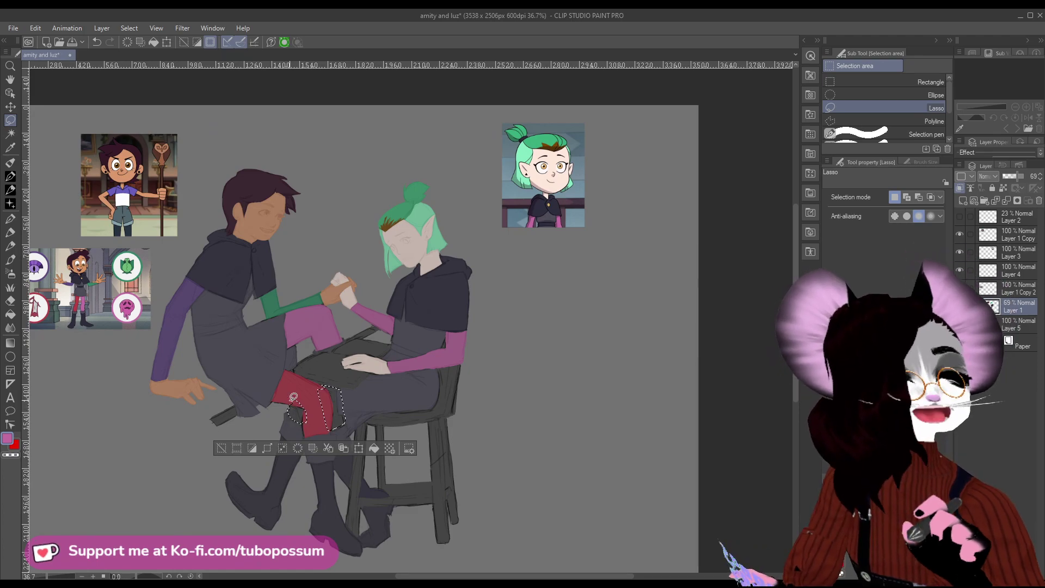
left_click(15, 314)
left_click(297, 414)
left_click(335, 409)
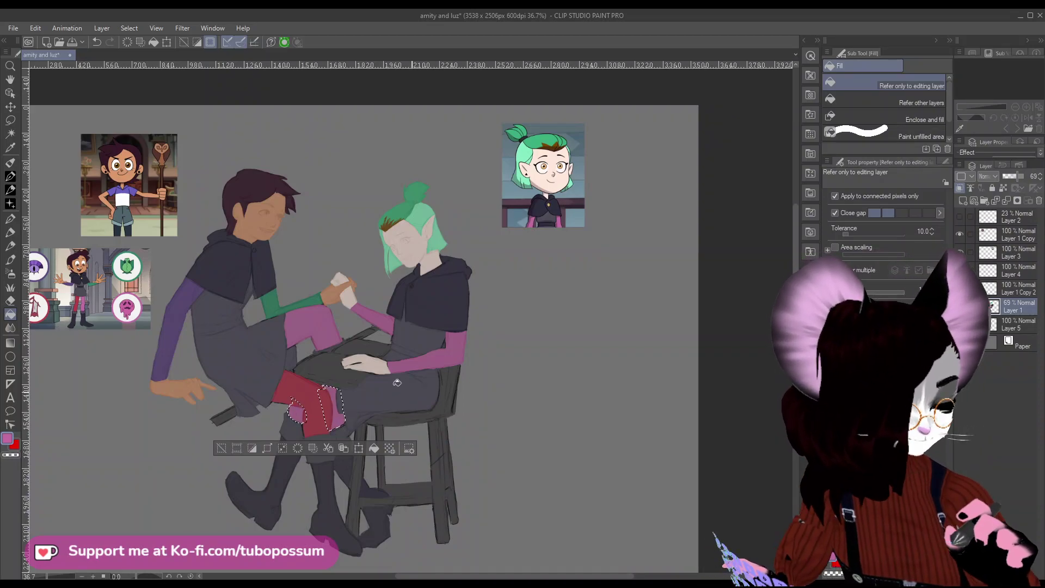
scroll(358, 364, "down", 4)
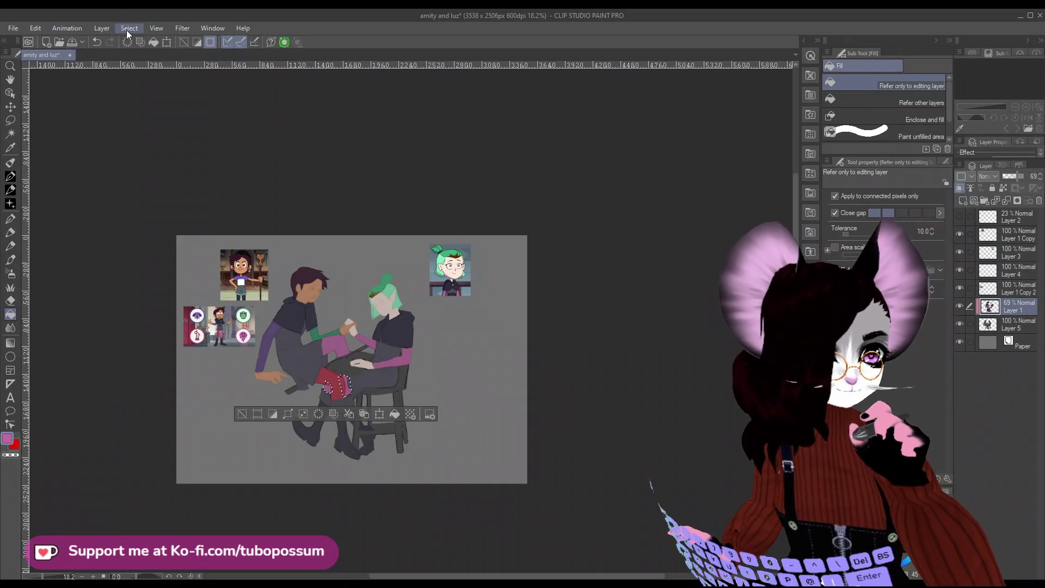
left_click(128, 30)
left_click(156, 51)
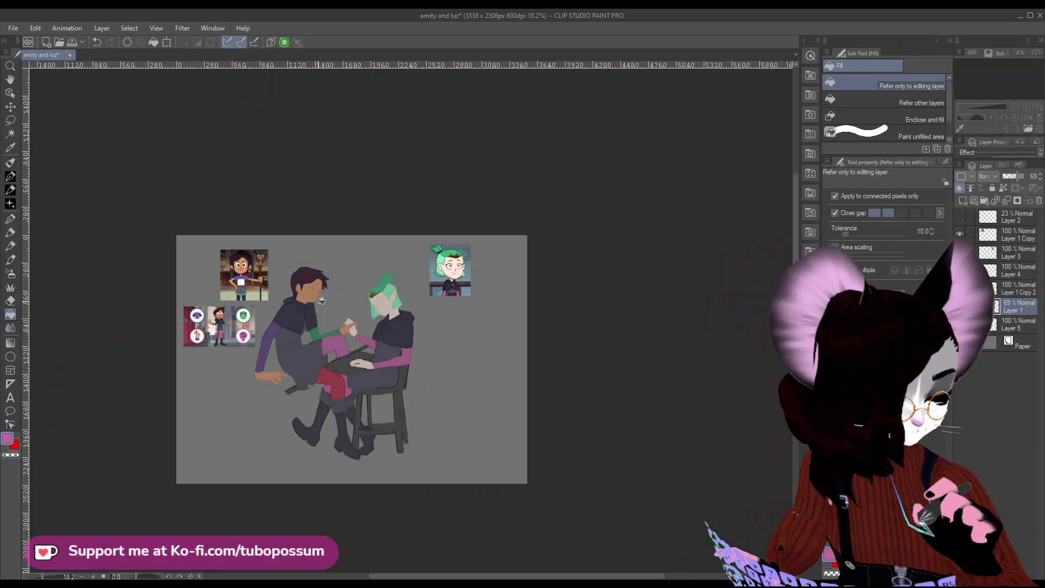
Sample the gold from the cloak clasp in the green-haired character's reference picture.
scroll(384, 313, "up", 4)
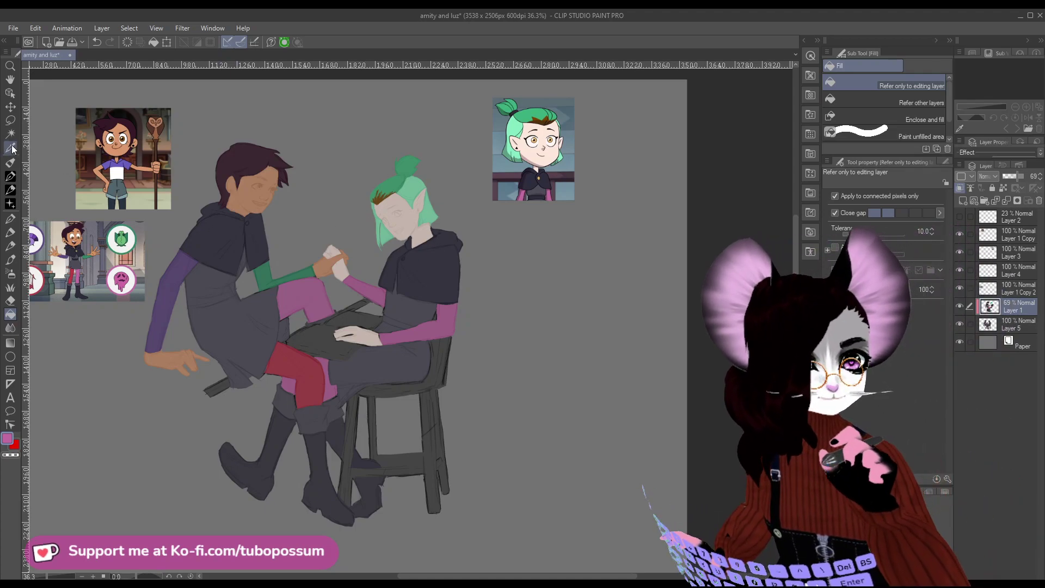
key("i")
scroll(536, 188, "up", 5)
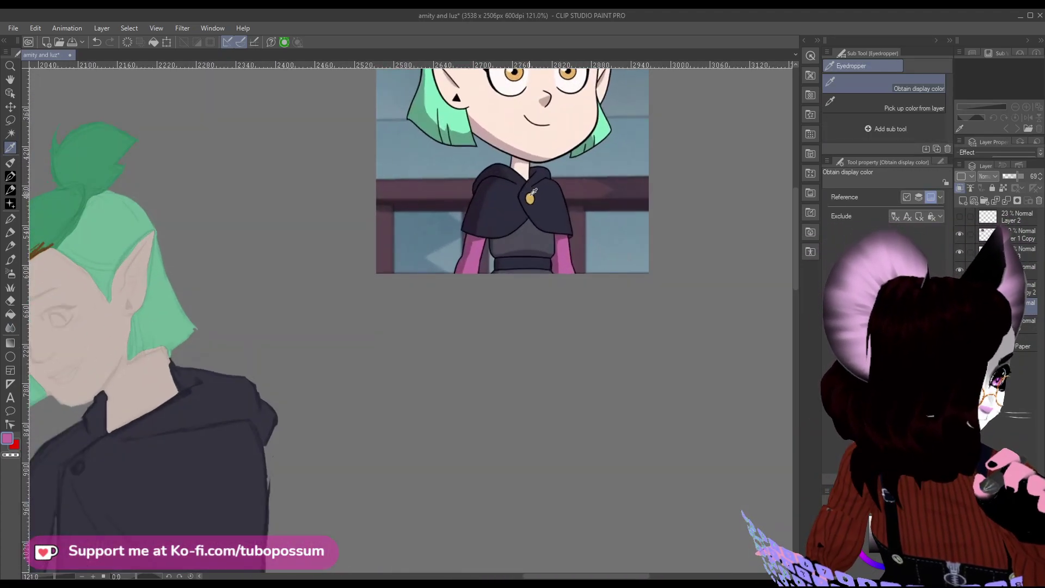
left_click(532, 197)
Dot a gold clasp onto the right and left figures' cloaks with the G-pen at size 10.
scroll(340, 238, "down", 5)
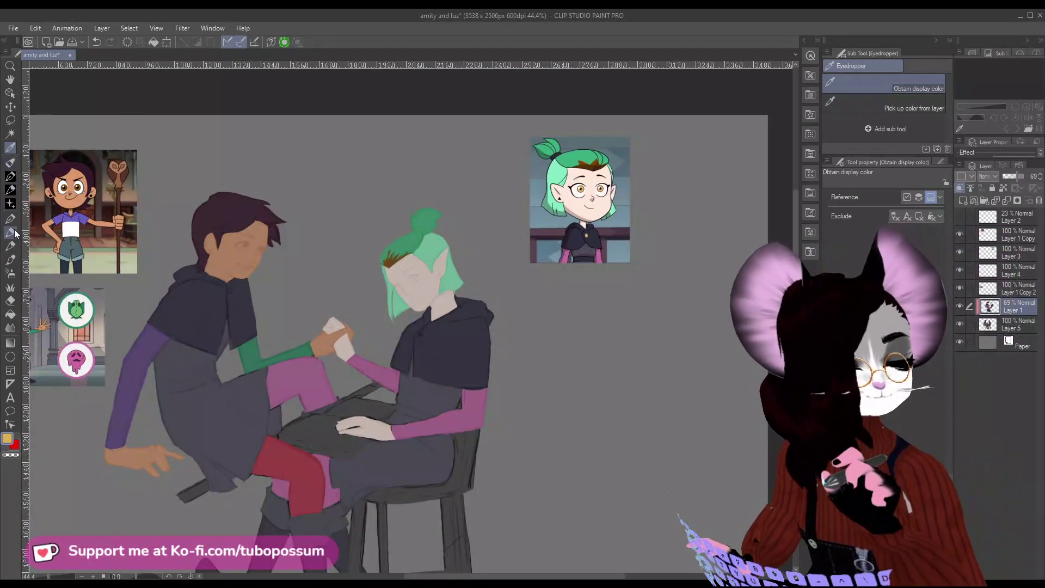
left_click(11, 217)
key("bracketright")
key("bracketright")
key("bracketright")
key("bracketright")
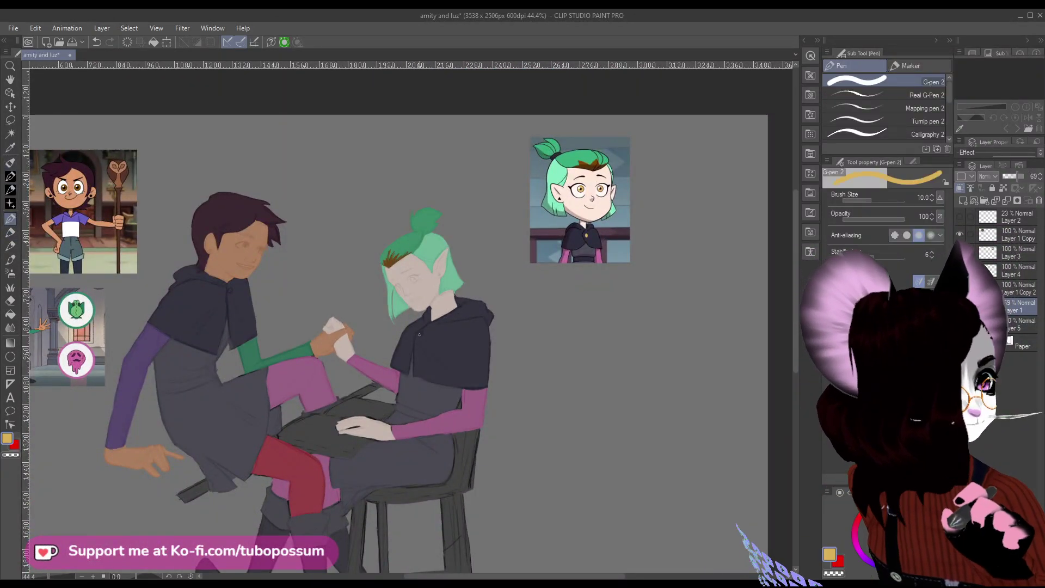
left_click(421, 334)
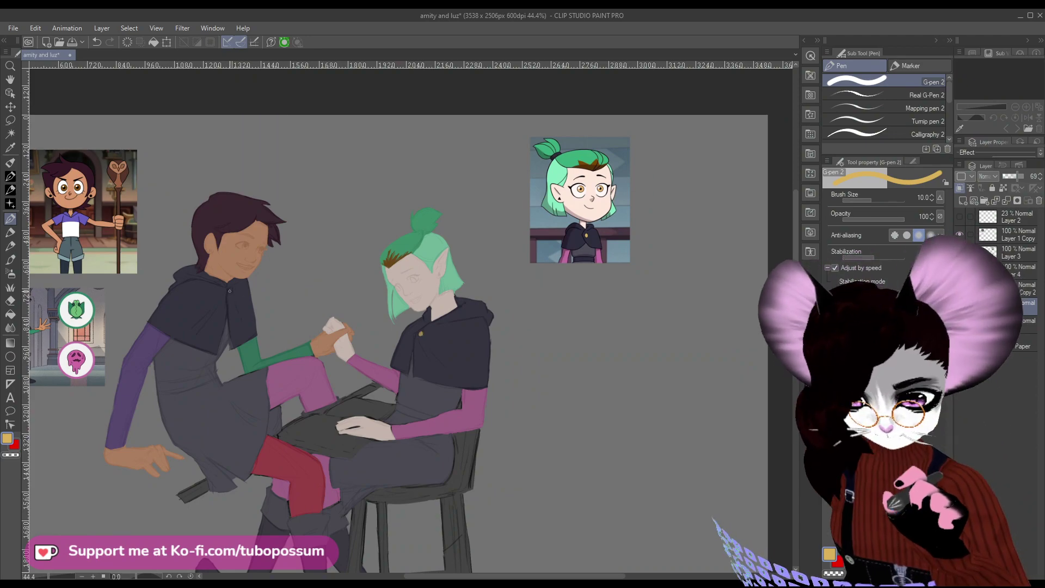
left_click(230, 290)
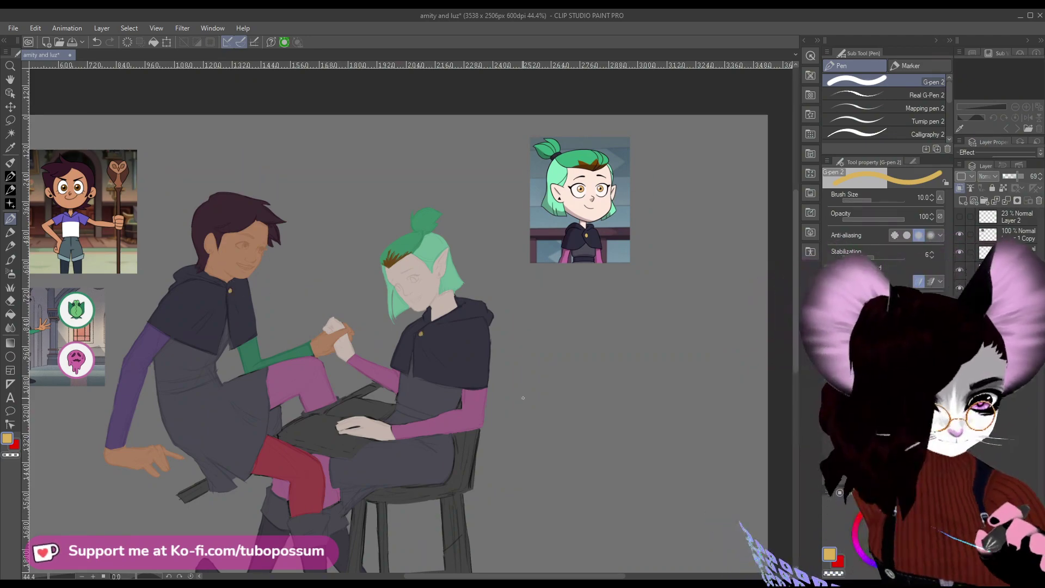
Sample the dark navy from the reference picture's cloak and paint the left figure's waist belt with the G-pen.
key("i")
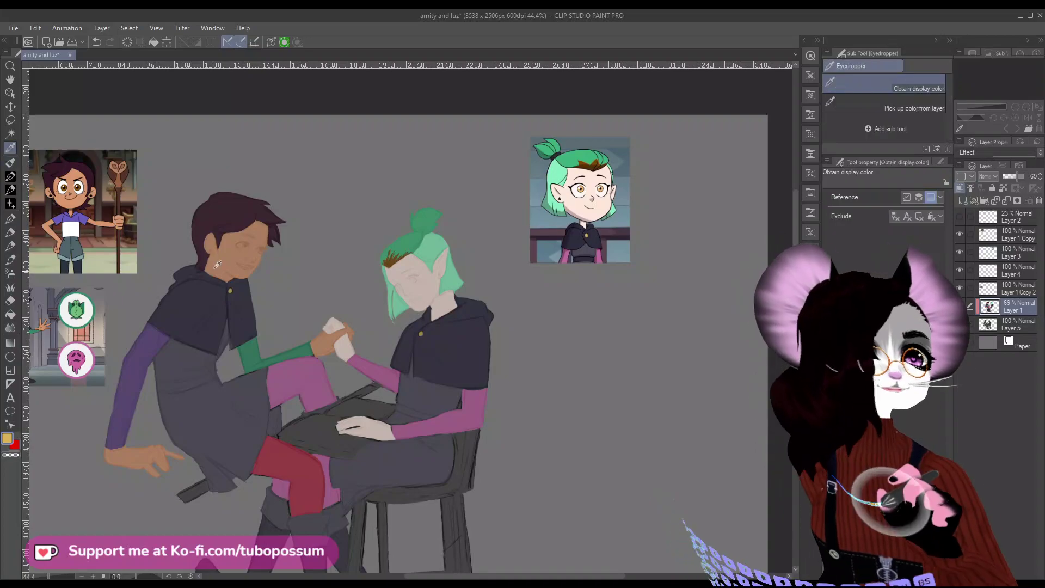
left_click(577, 235)
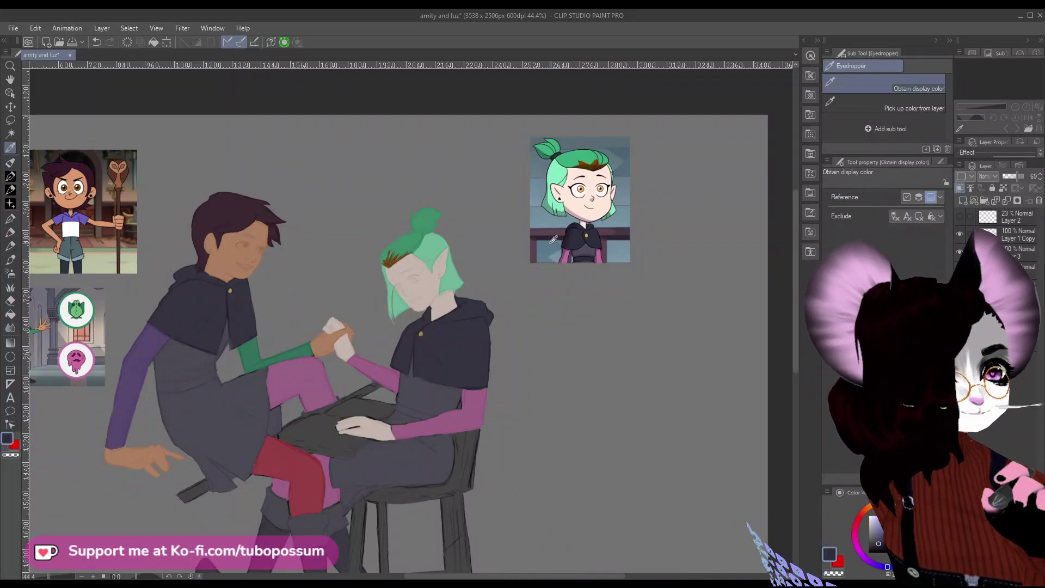
left_click(10, 173)
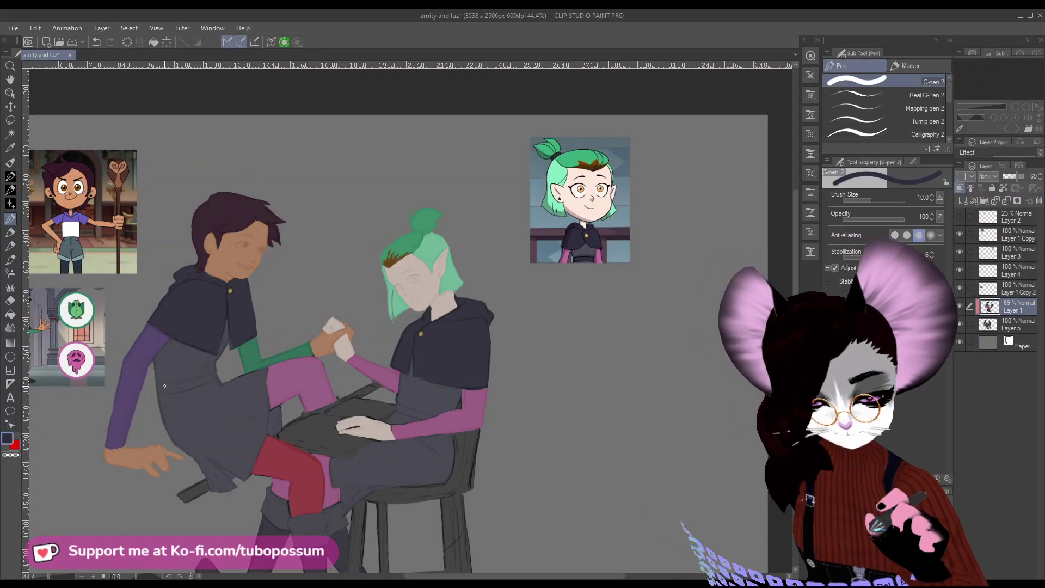
left_click_drag(158, 388, 217, 375)
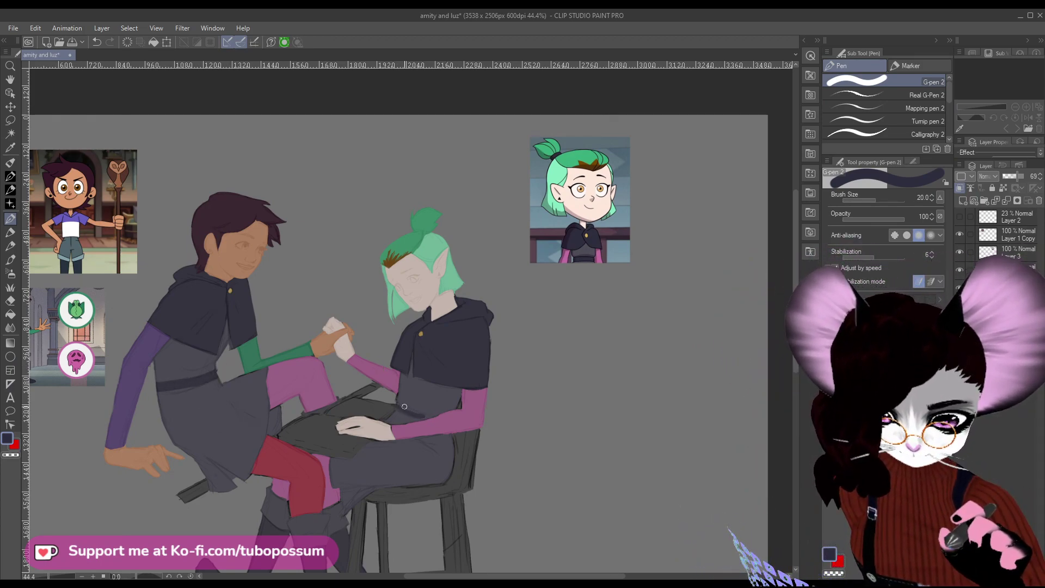
Paint the right figure's waist belt in the same navy, reducing the G-pen size to 7.
key("bracketleft")
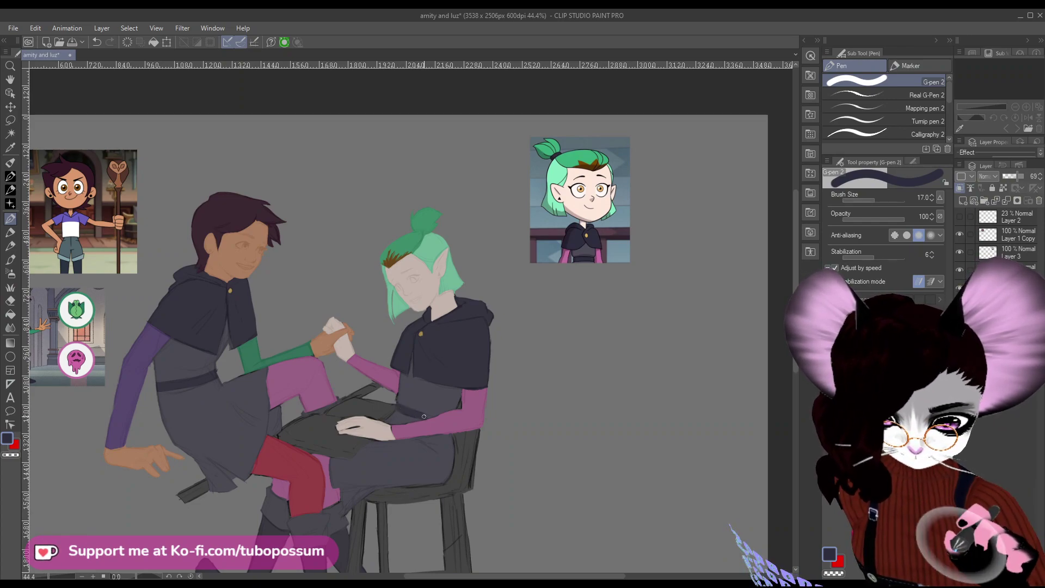
key("bracketleft")
key("bracketleft")
key("bracketleft")
key("bracketleft")
key("bracketleft")
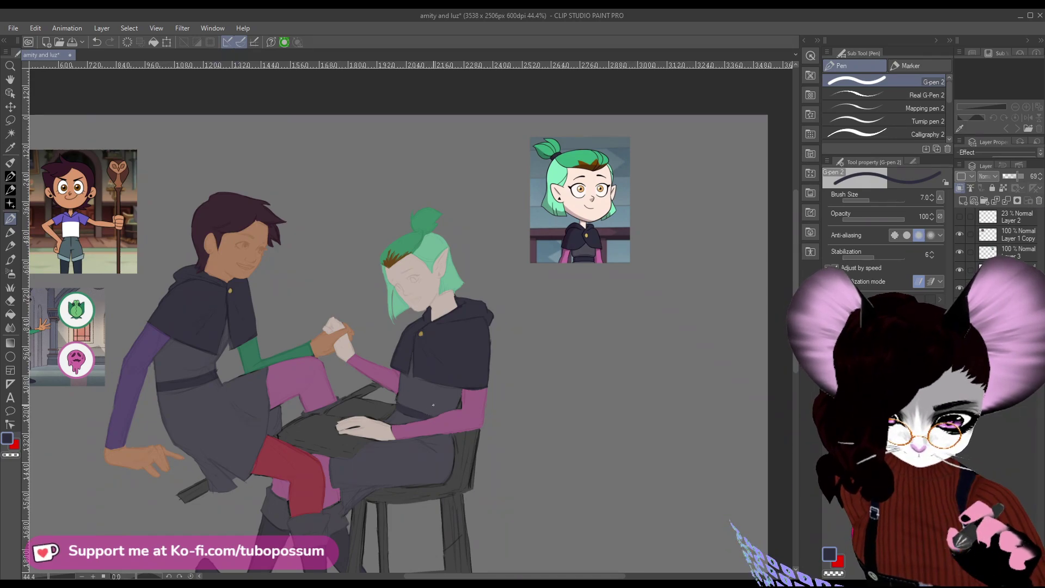
Toggle the visibility of the flat colour layer, Layer 1, to compare the colours with the sketch underneath.
scroll(433, 405, "down", 4)
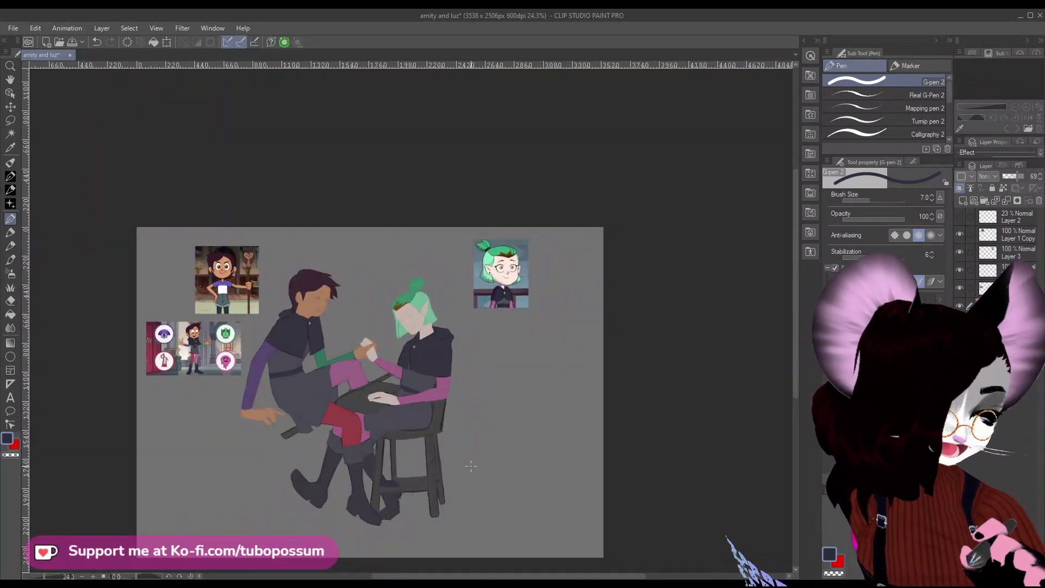
scroll(457, 381, "up", 5)
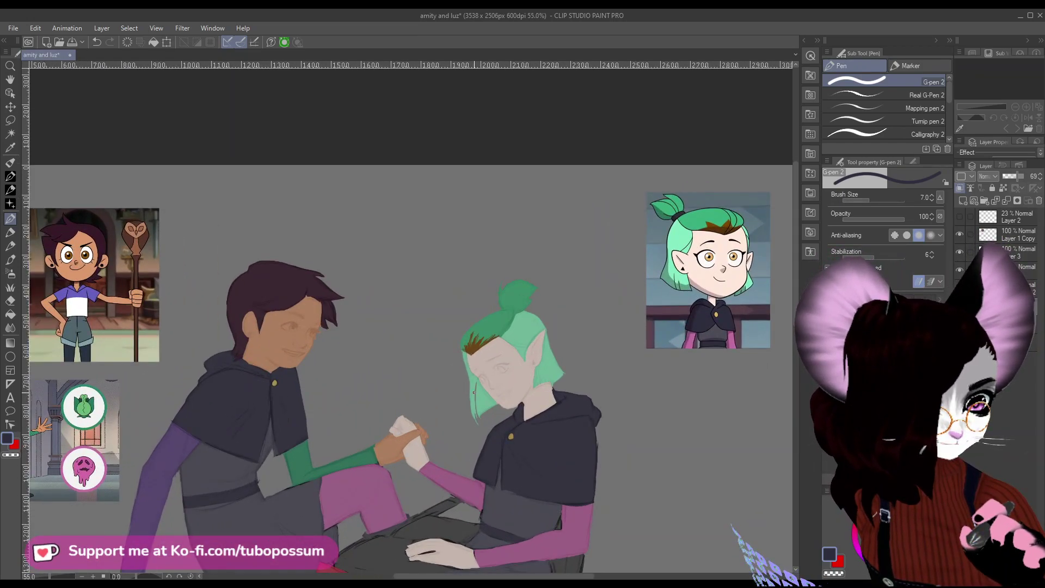
scroll(212, 294, "down", 2)
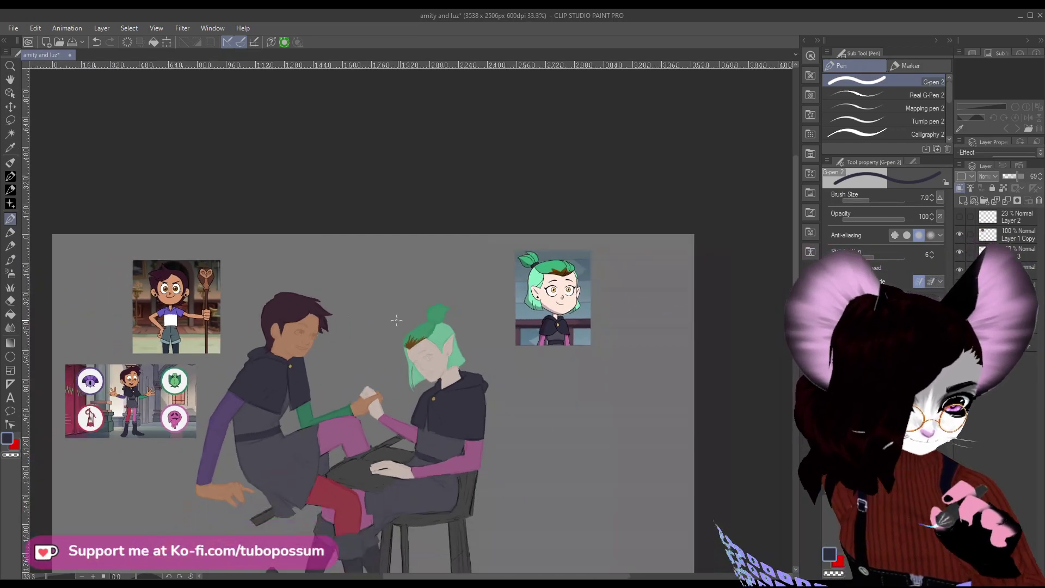
left_click(960, 307)
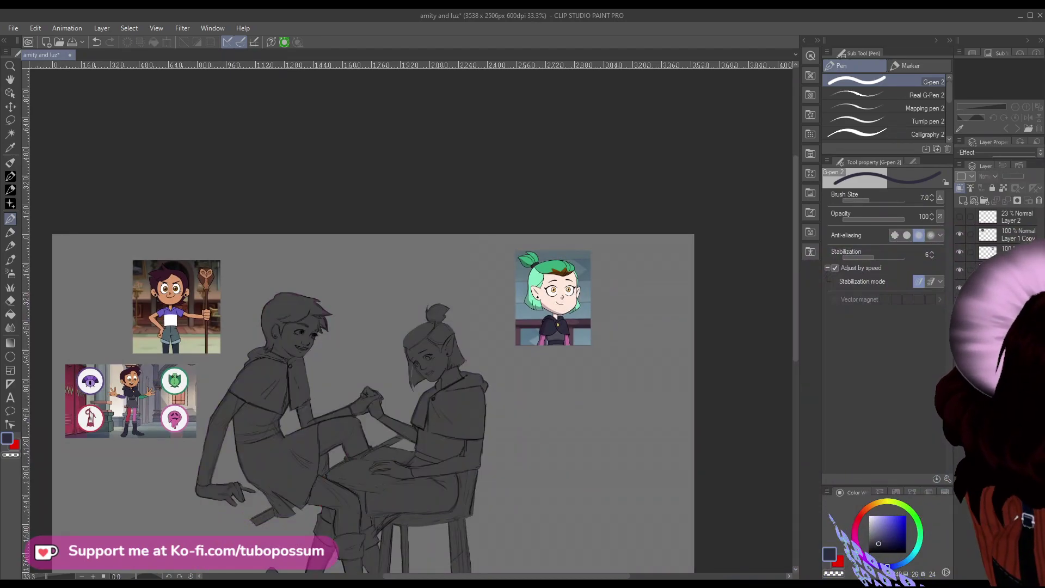
left_click(960, 307)
left_click(960, 306)
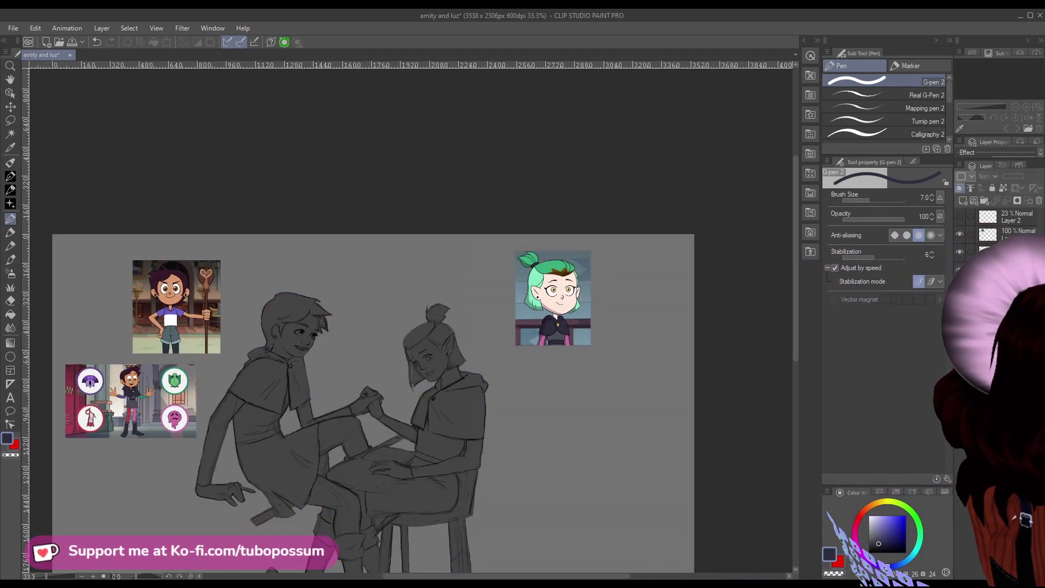
left_click(960, 307)
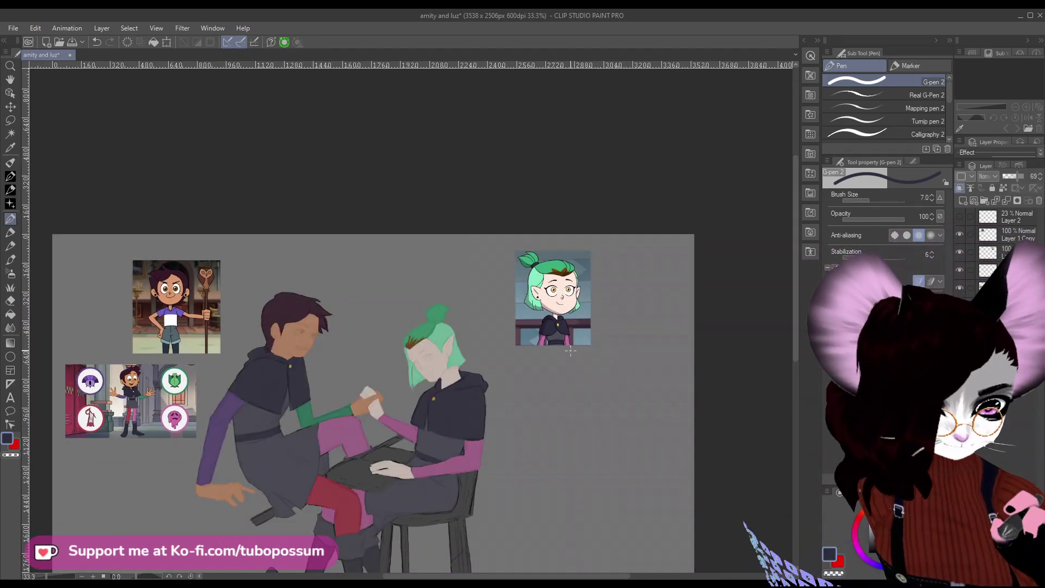
Save the illustration with the two figures' flat colours.
scroll(519, 339, "down", 2)
scroll(353, 395, "up", 2)
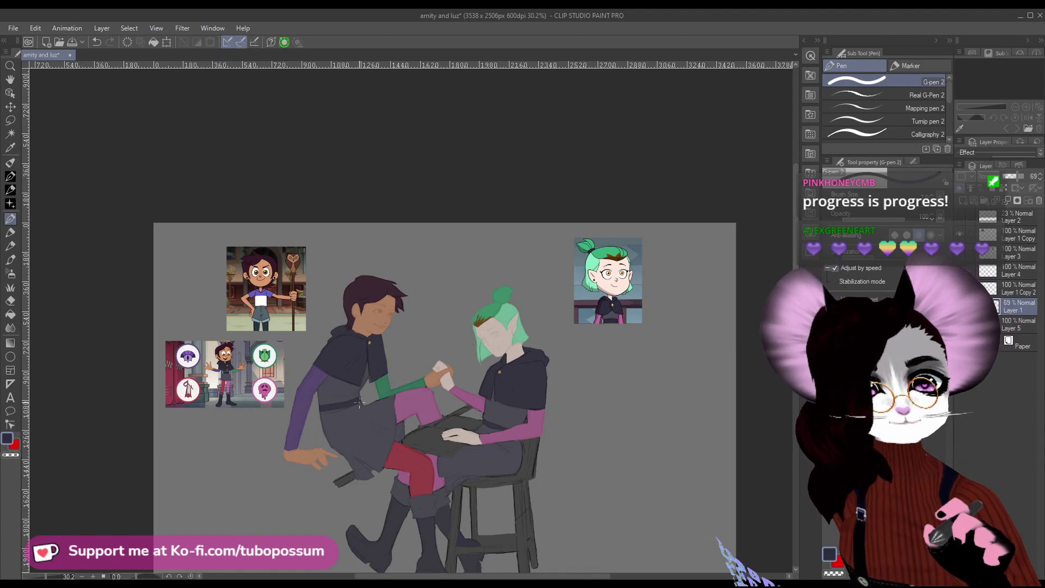
scroll(411, 521, "down", 1)
scroll(411, 520, "up", 2)
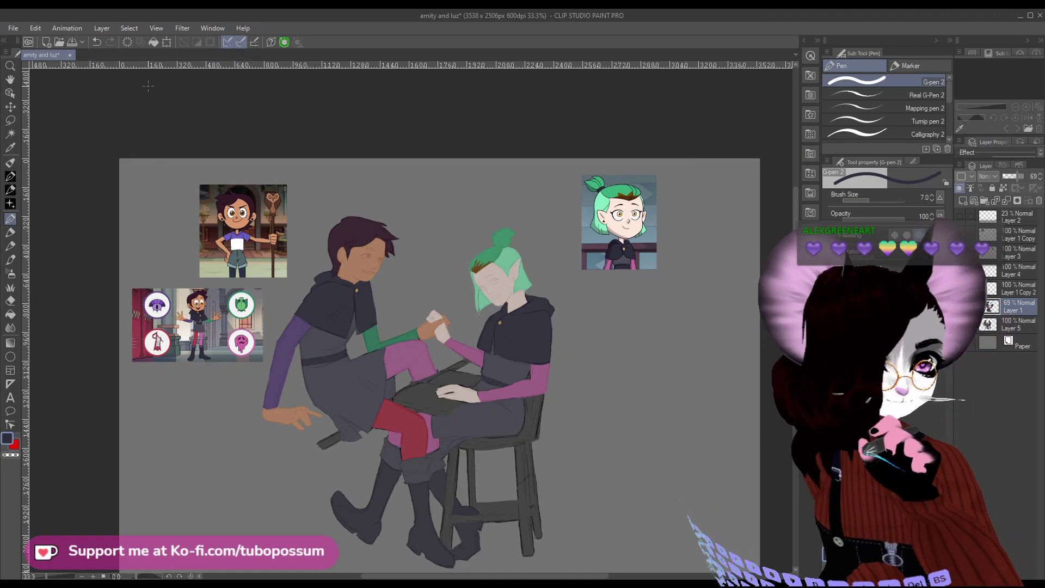
left_click(76, 41)
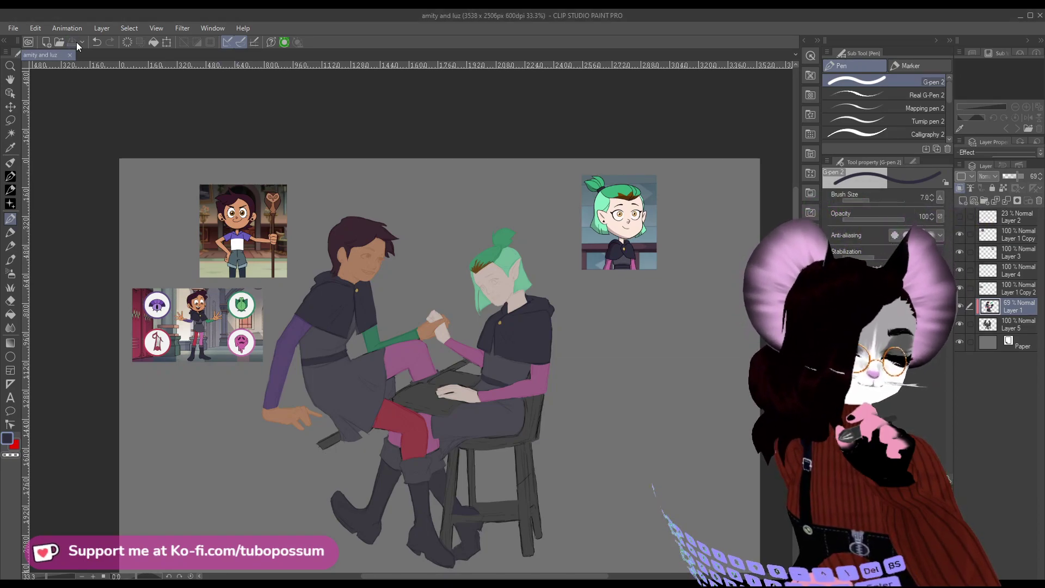
Hide Layer 1 once more, show it again and review the overall look of the coloured figures.
scroll(476, 462, "up", 2)
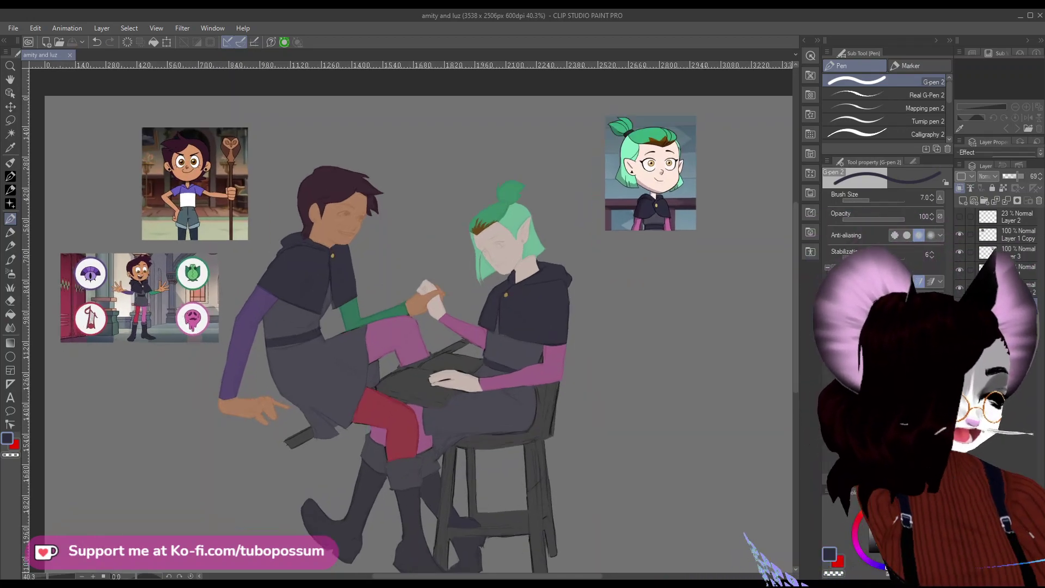
left_click(960, 234)
scroll(545, 303, "down", 2)
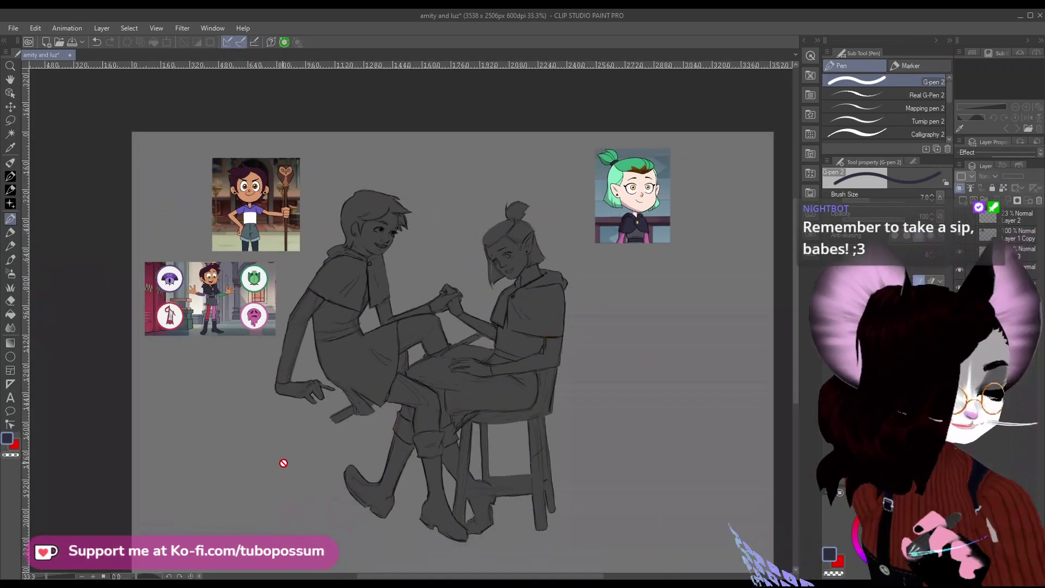
scroll(415, 401, "up", 1)
scroll(478, 367, "down", 1)
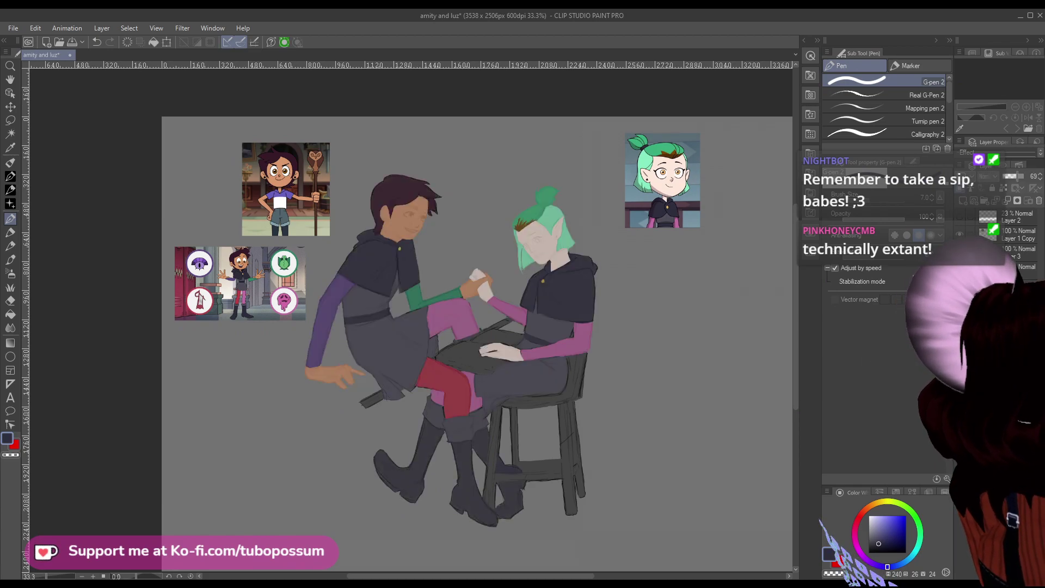
scroll(334, 347, "down", 1)
scroll(489, 285, "up", 1)
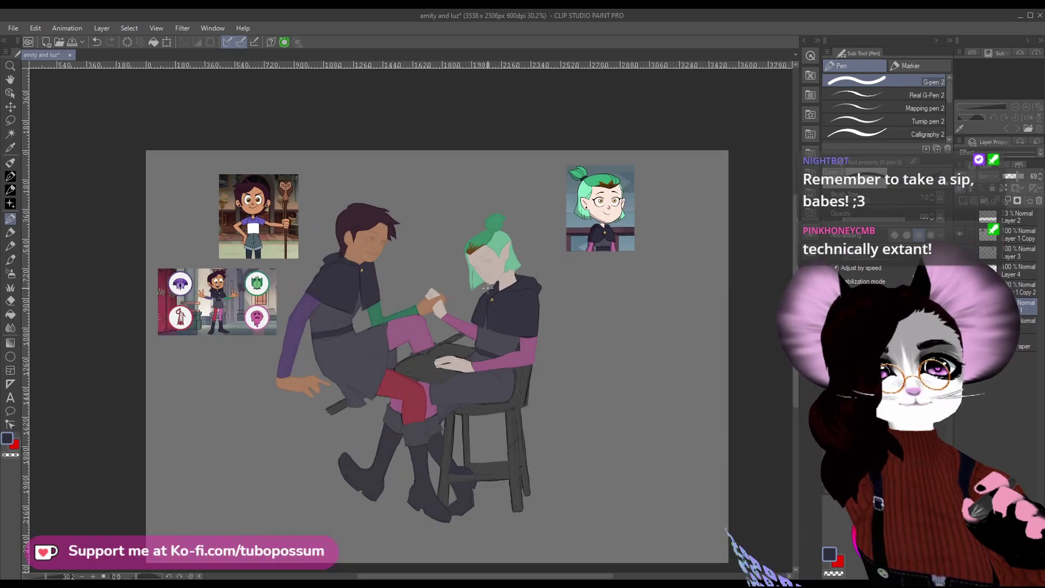